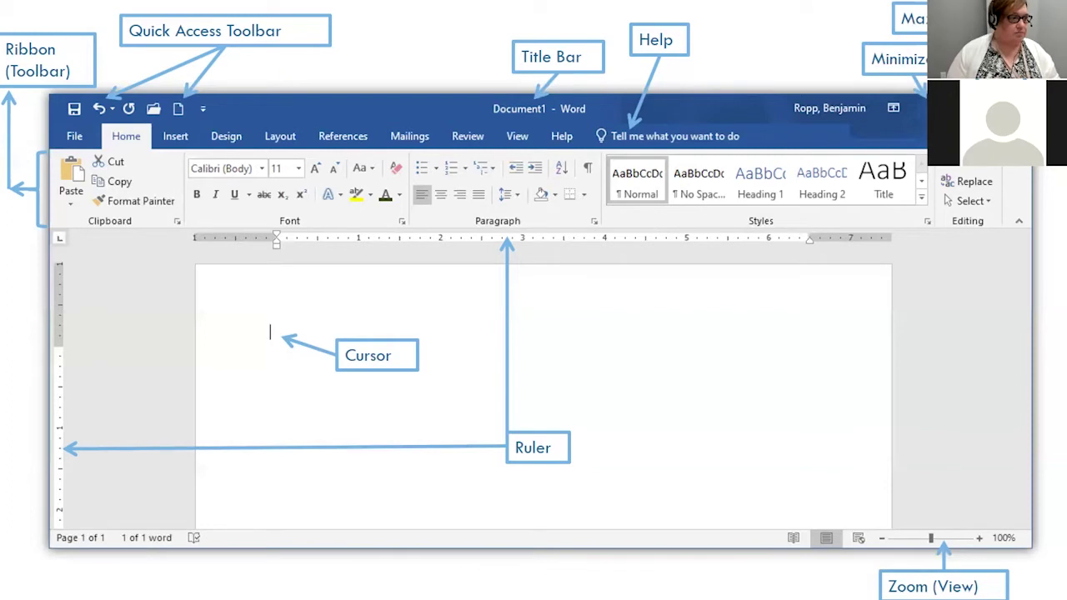
Show the desktop and launch Word 2016 from its shortcut
{"action": "key", "text": "alt+Tab"}
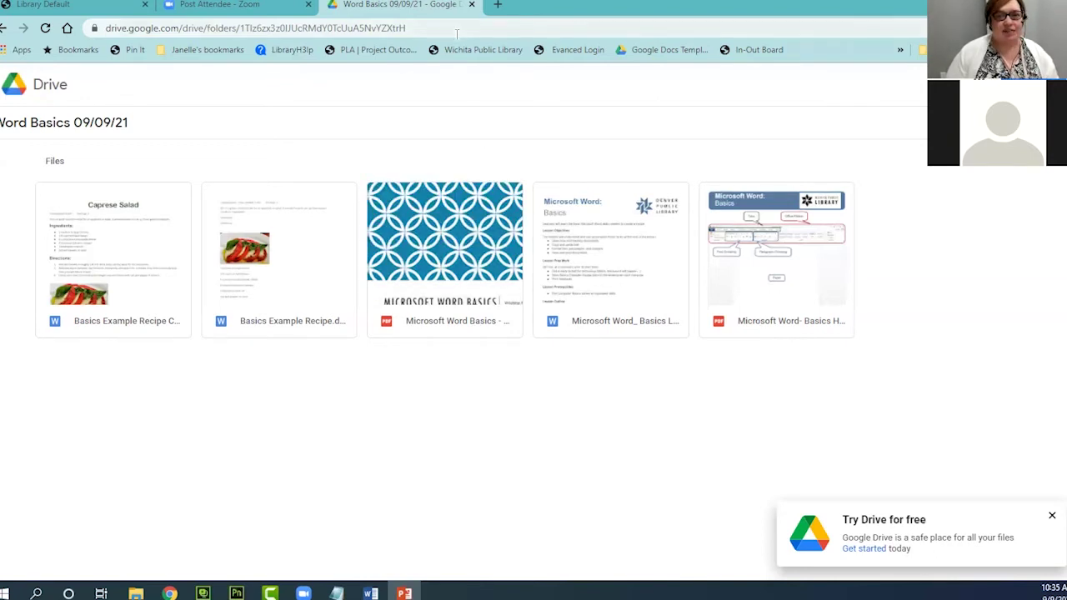
{"action": "key", "text": "super+d"}
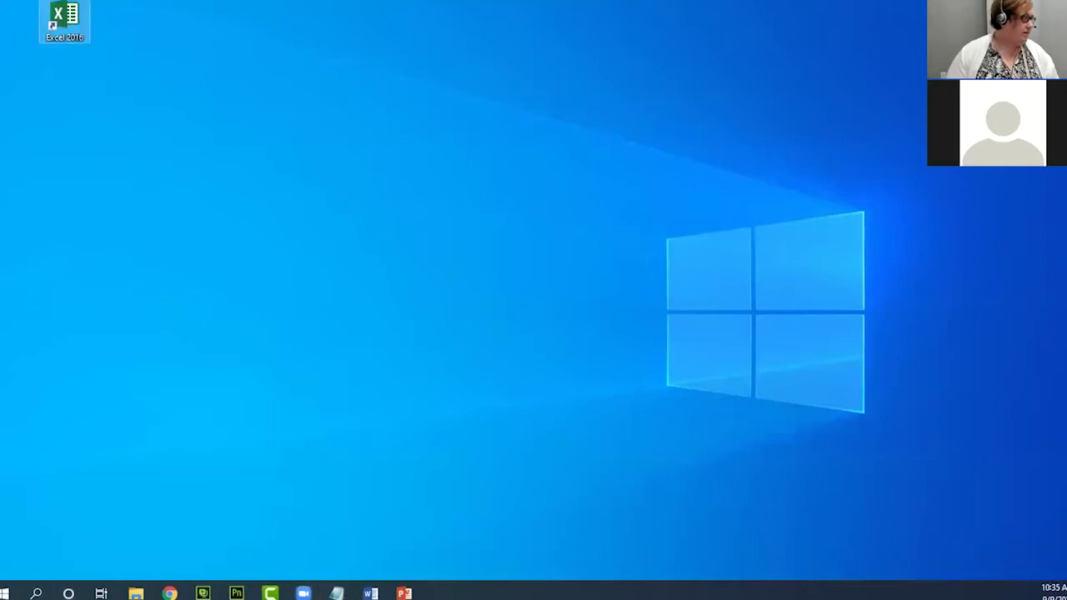
{"action": "left_click_drag", "start_coordinate": [170, 214], "coordinate": [133, 160]}
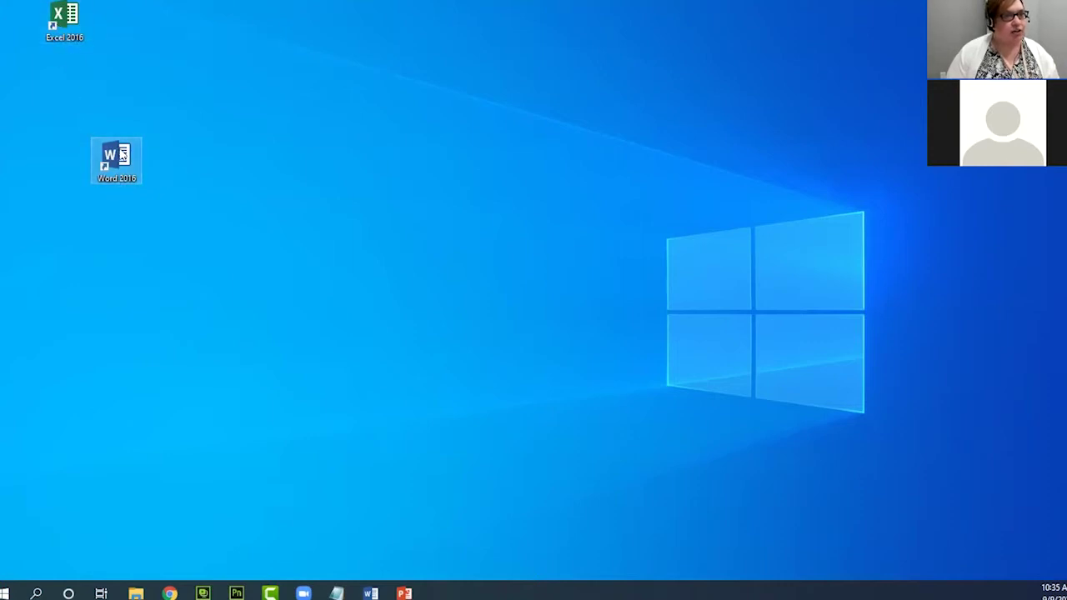
{"action": "double_click", "coordinate": [126, 166]}
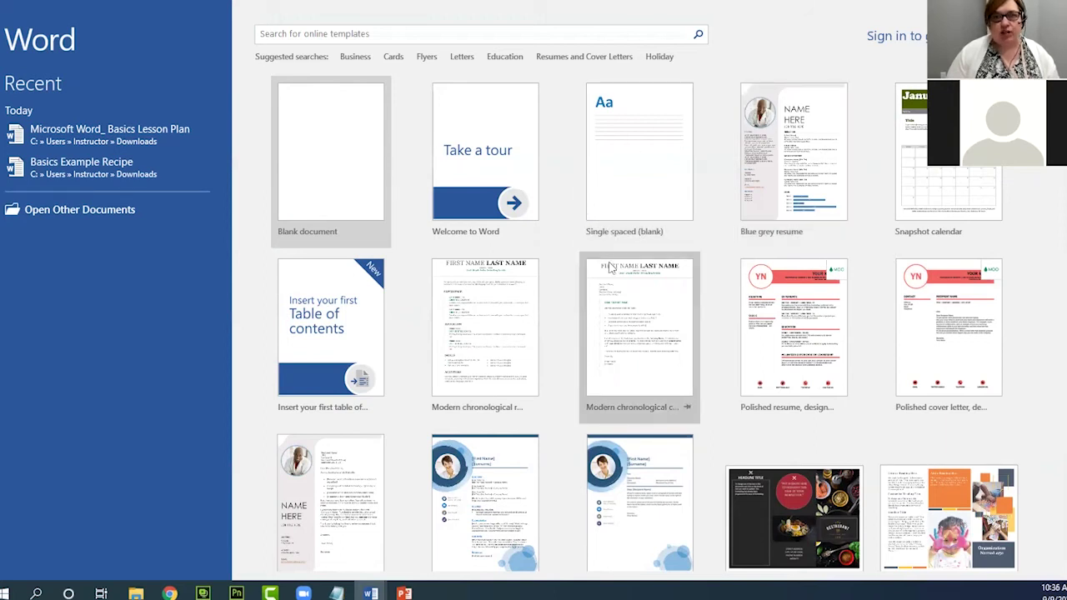
Search the online templates for "resume" and browse the designs offered
{"action": "scroll", "coordinate": [611, 268], "scroll_direction": "down", "scroll_amount": 3}
{"action": "scroll", "coordinate": [611, 267], "scroll_direction": "up", "scroll_amount": 3}
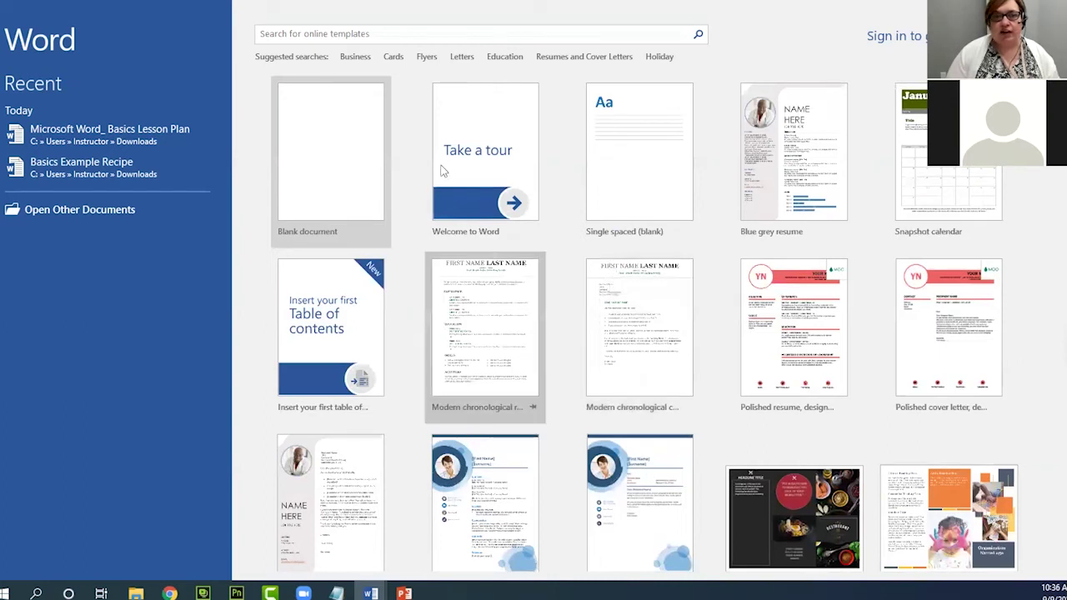
{"action": "left_click", "coordinate": [386, 35]}
{"action": "type", "text": "resume"}
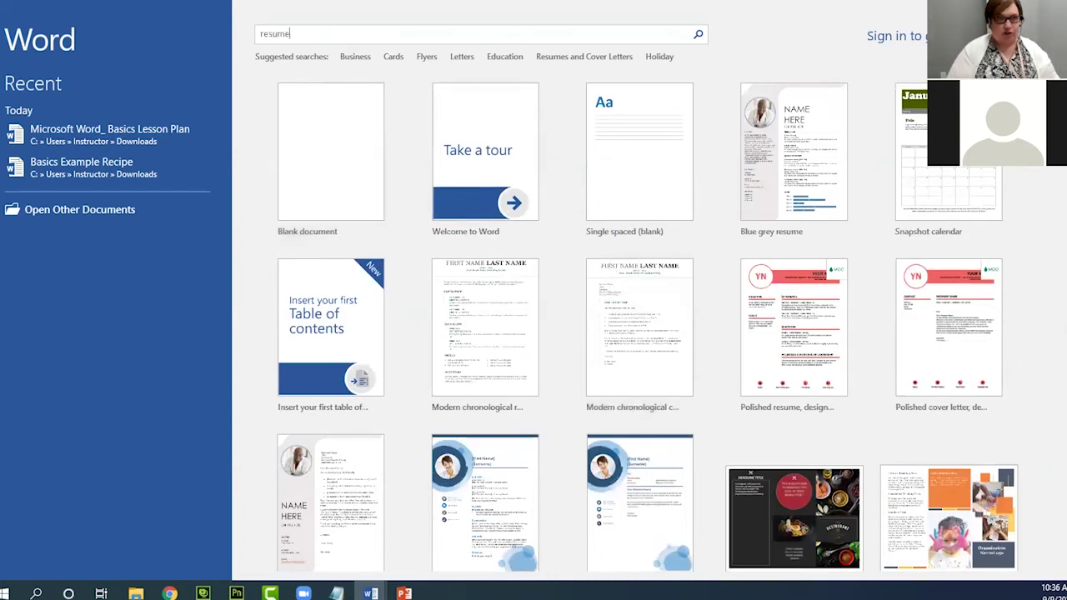
{"action": "key", "text": "Return"}
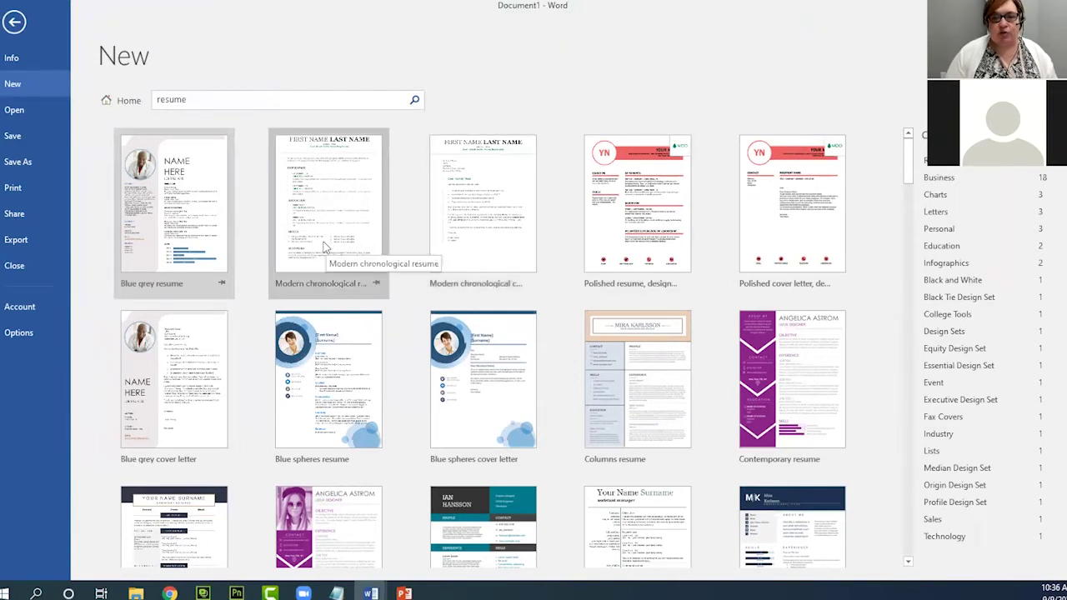
{"action": "scroll", "coordinate": [325, 246], "scroll_direction": "down", "scroll_amount": 1}
{"action": "scroll", "coordinate": [325, 244], "scroll_direction": "up", "scroll_amount": 1}
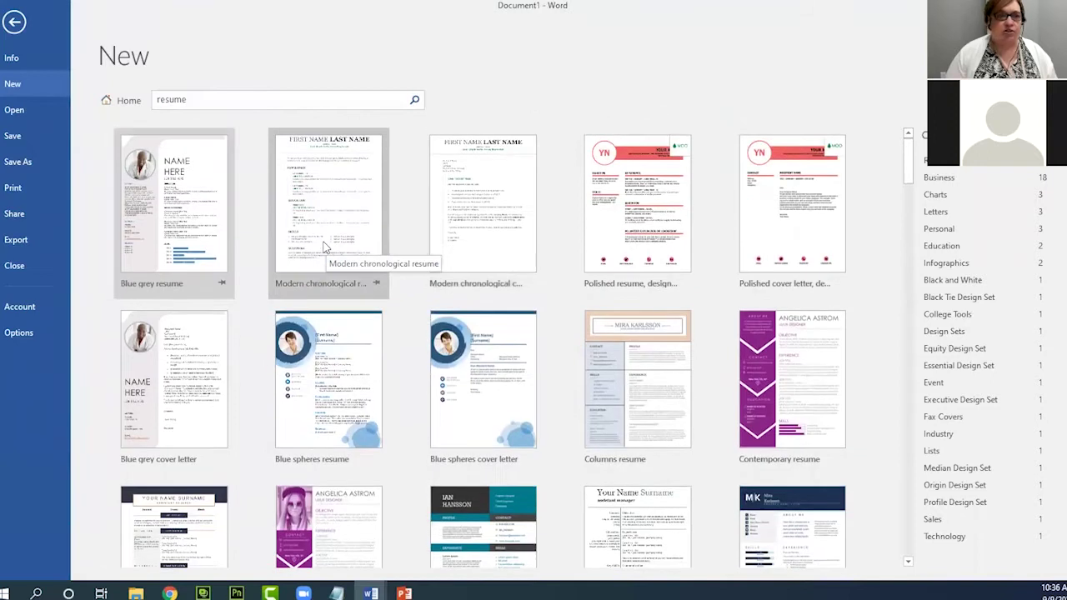
Search the online templates for "cards" and look through the designs offered
{"action": "double_click", "coordinate": [264, 100]}
{"action": "key", "text": "BackSpace"}
{"action": "type", "text": "card"}
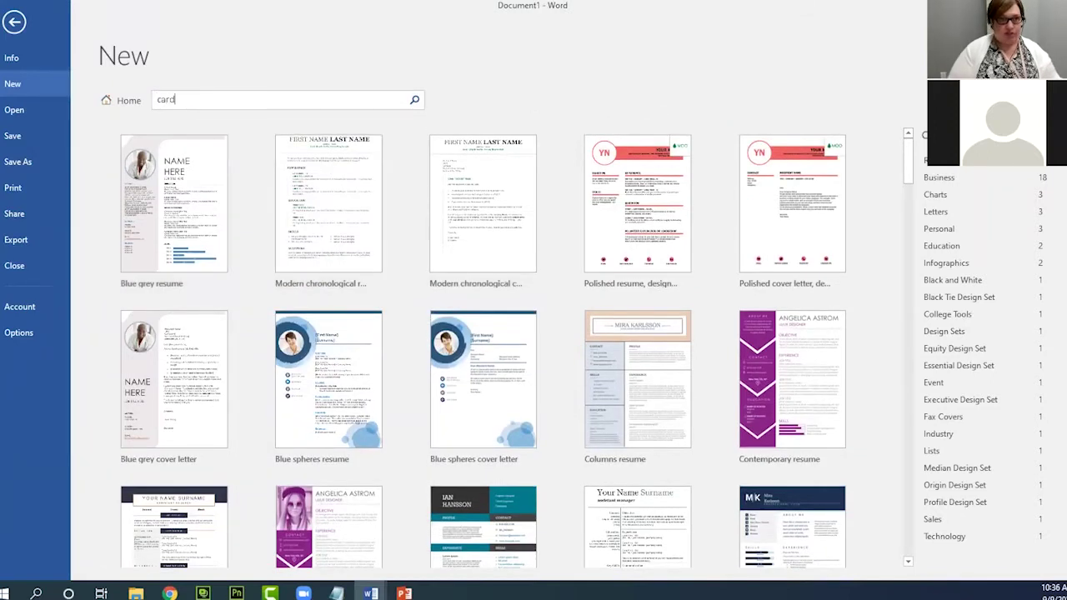
{"action": "type", "text": "s"}
{"action": "key", "text": "Return"}
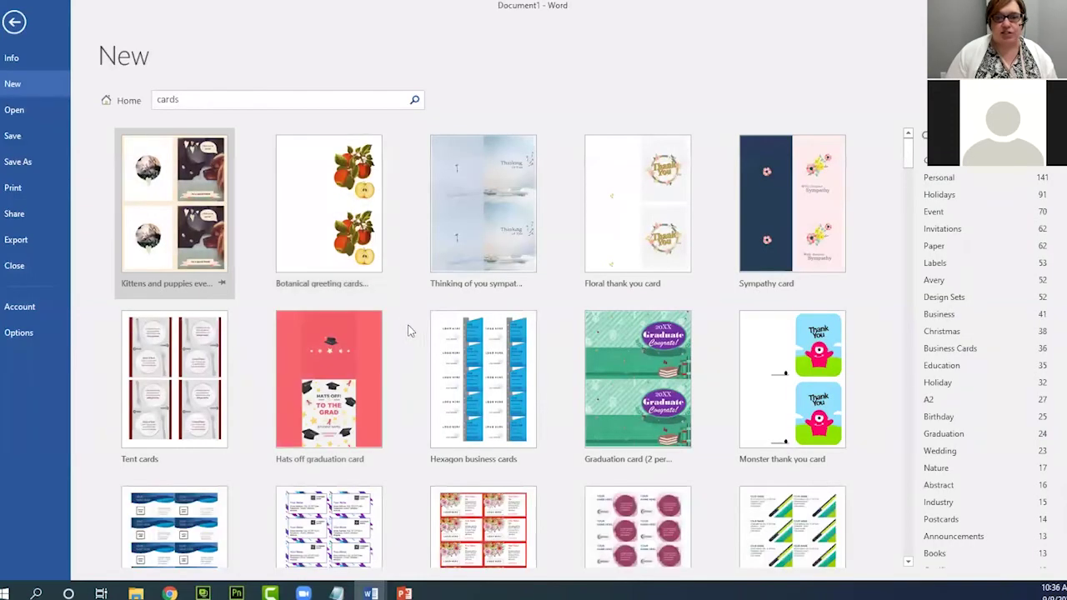
{"action": "scroll", "coordinate": [408, 329], "scroll_direction": "down", "scroll_amount": 3}
{"action": "scroll", "coordinate": [407, 328], "scroll_direction": "up", "scroll_amount": 3}
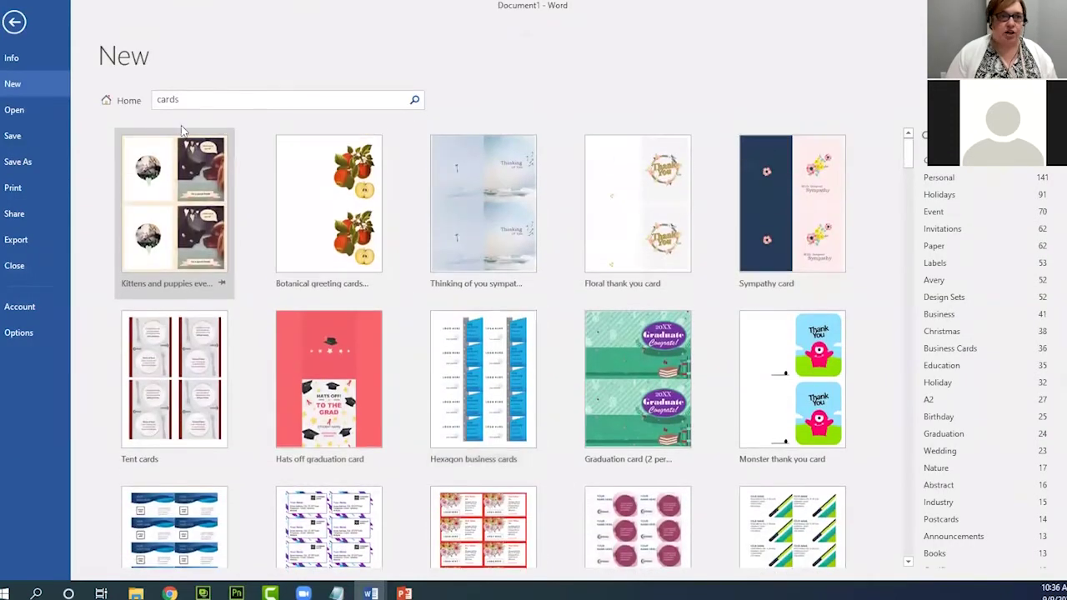
Create a blank document and enter the sentence "Hi. My name is" followed by the presenter's first name
{"action": "left_click", "coordinate": [129, 101]}
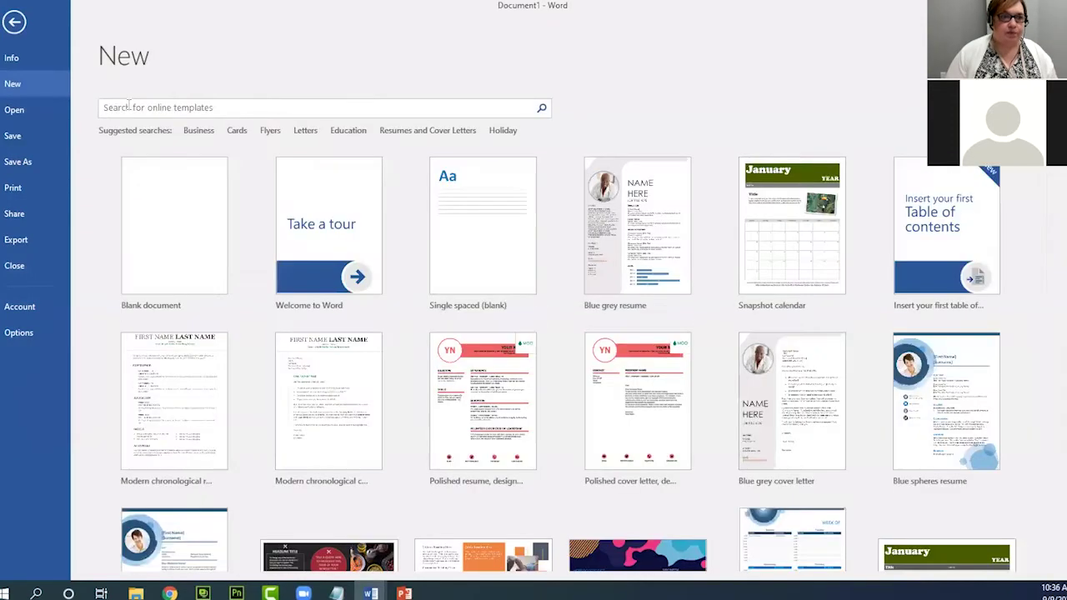
{"action": "left_click", "coordinate": [197, 270]}
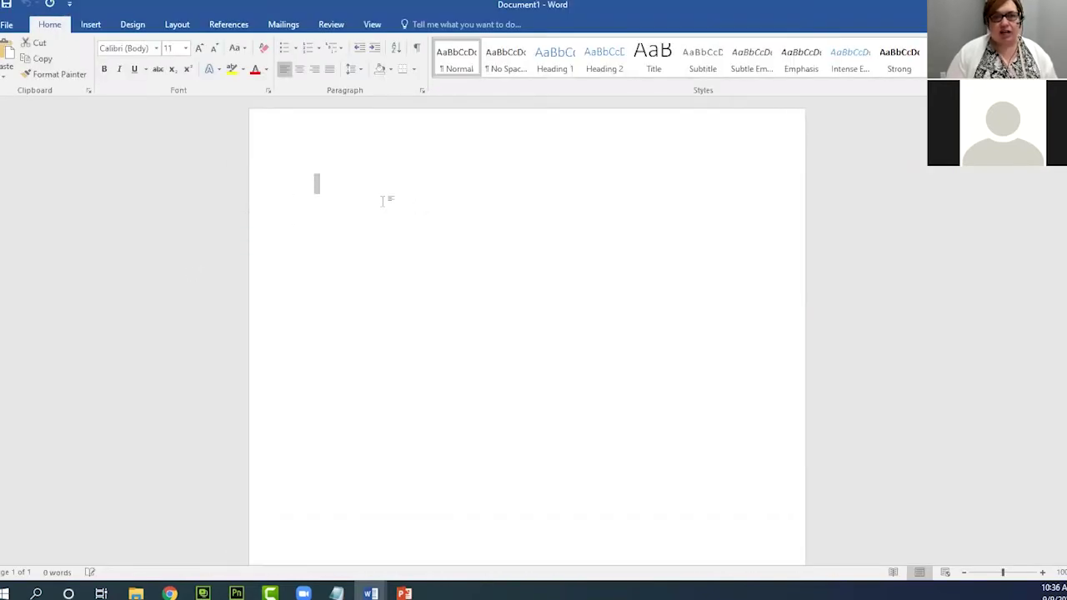
{"action": "left_click", "coordinate": [333, 183]}
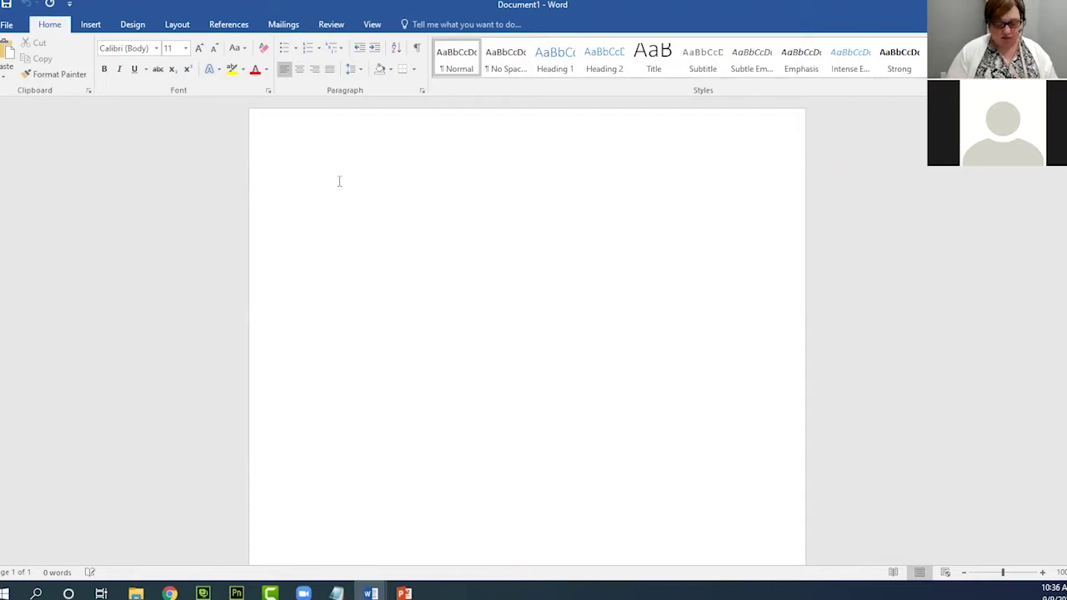
{"action": "type", "text": "Hi.  My "}
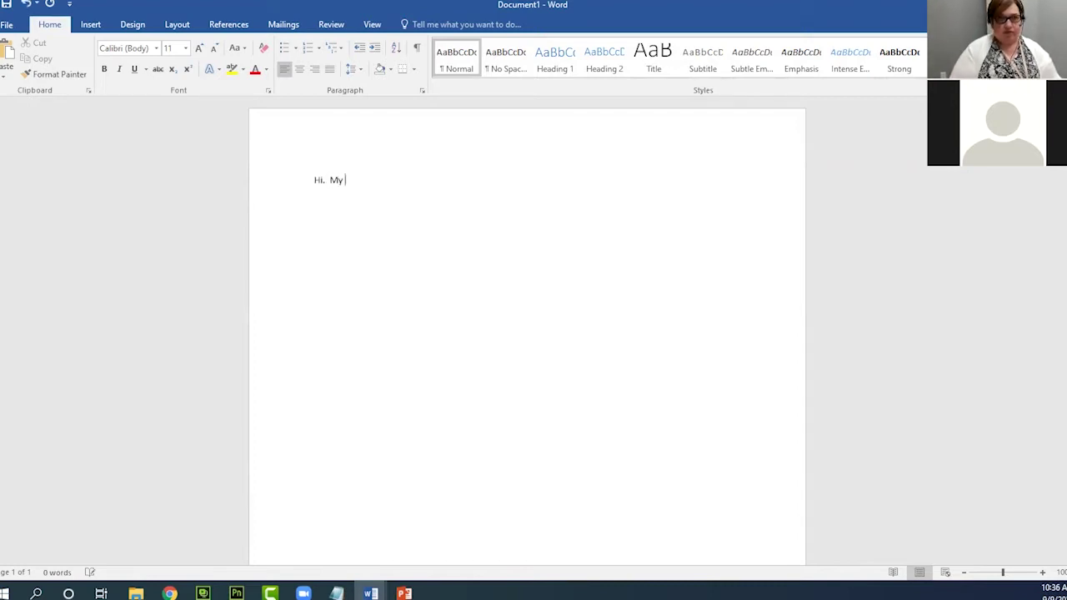
{"action": "type", "text": "name is Janelle."}
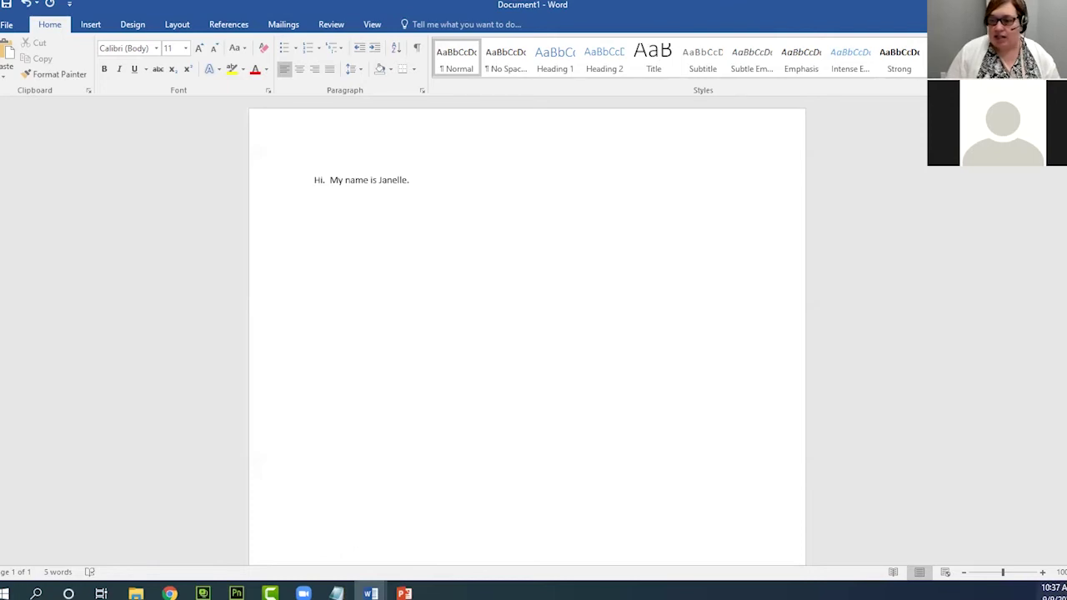
Zoom the document view in to 120%
{"action": "left_click", "coordinate": [1042, 572]}
{"action": "left_click", "coordinate": [1042, 573]}
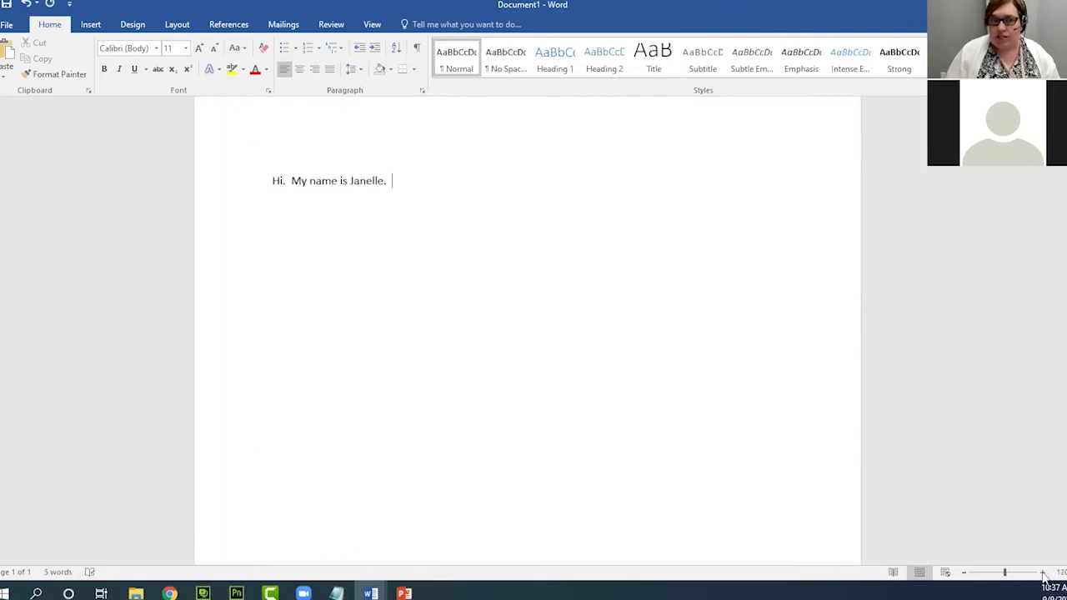
{"action": "left_click", "coordinate": [324, 180]}
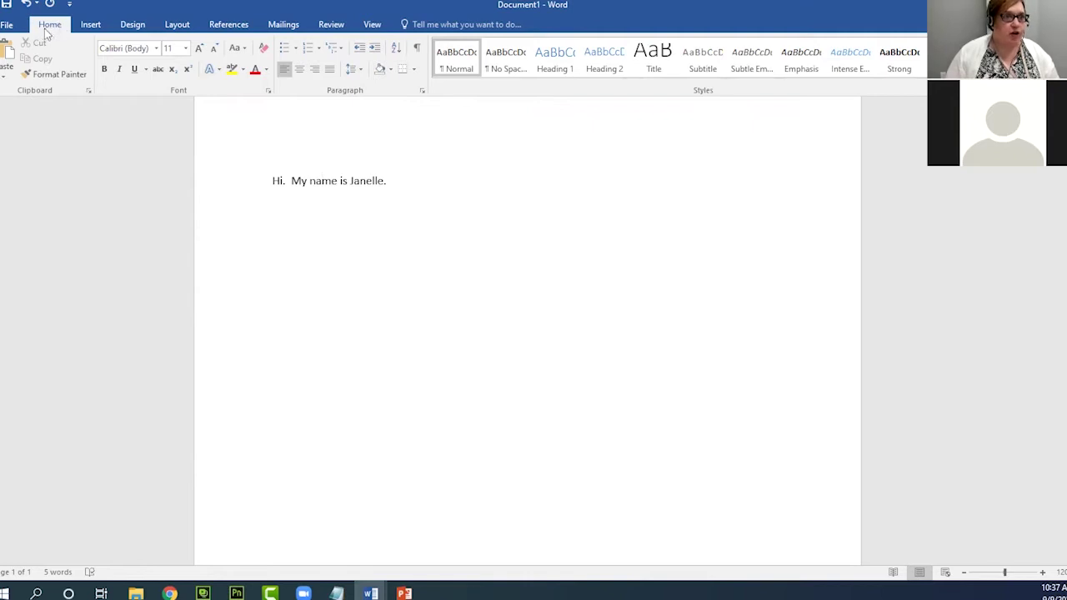
Examine the commands available for inserting content, document design and page layout, and the list of available fonts
{"action": "left_click", "coordinate": [90, 25]}
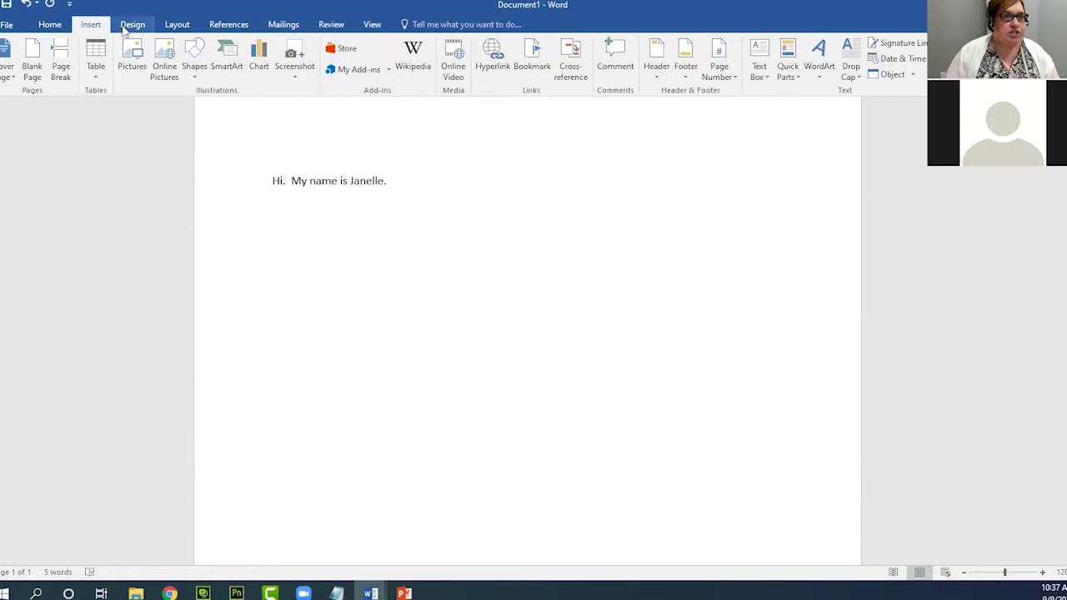
{"action": "left_click", "coordinate": [125, 27]}
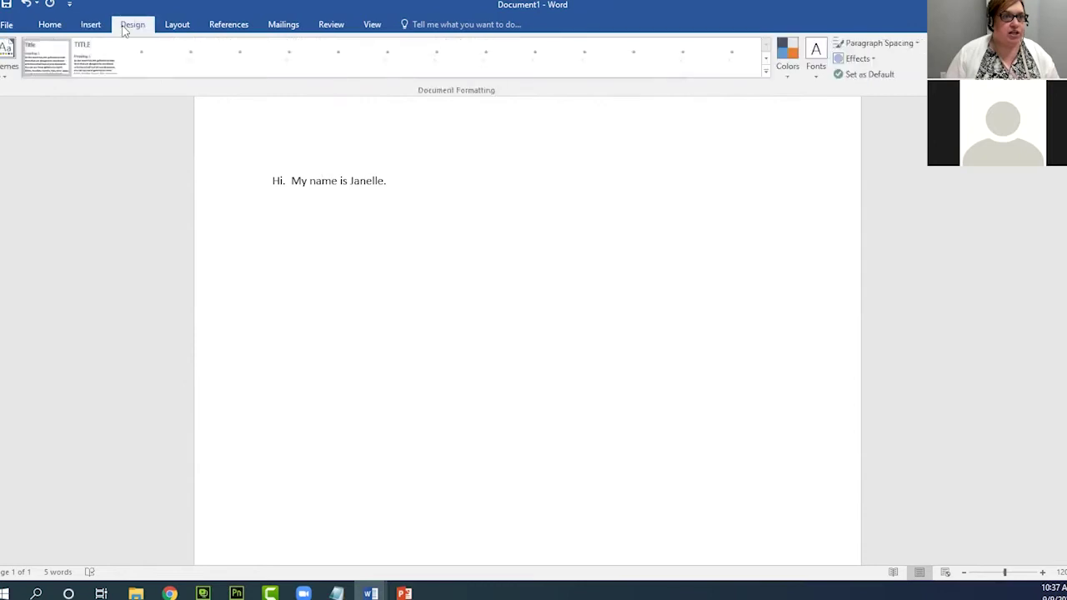
{"action": "left_click", "coordinate": [173, 26]}
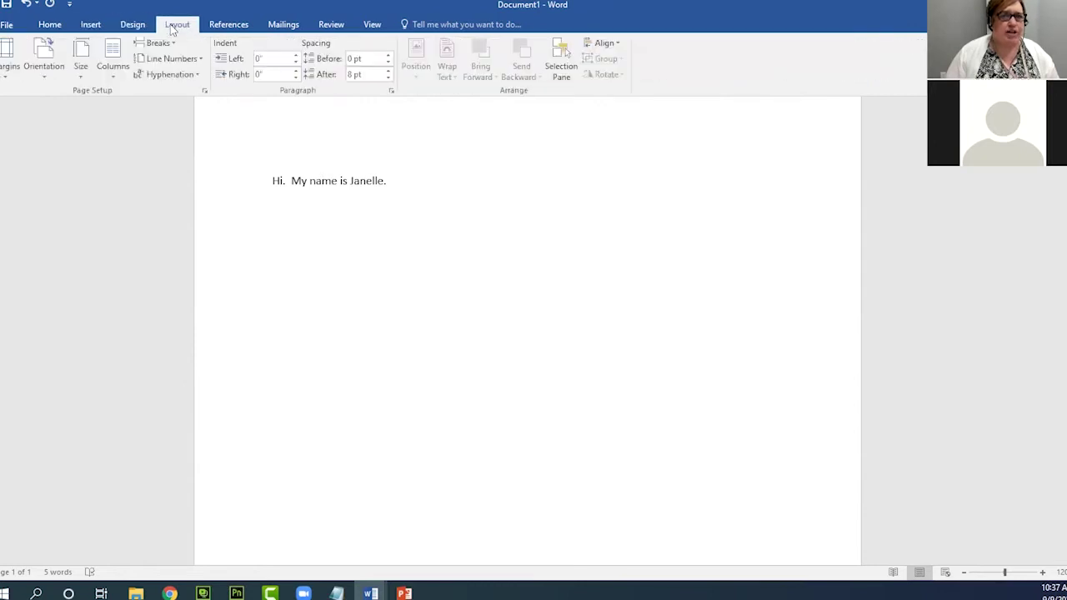
{"action": "left_click", "coordinate": [51, 26]}
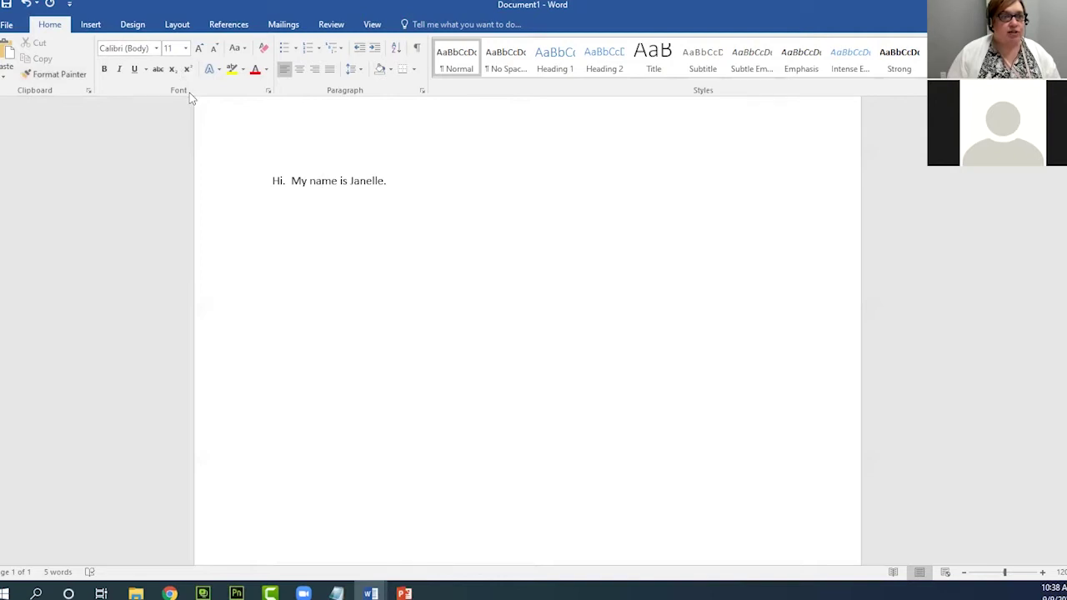
{"action": "double_click", "coordinate": [280, 181]}
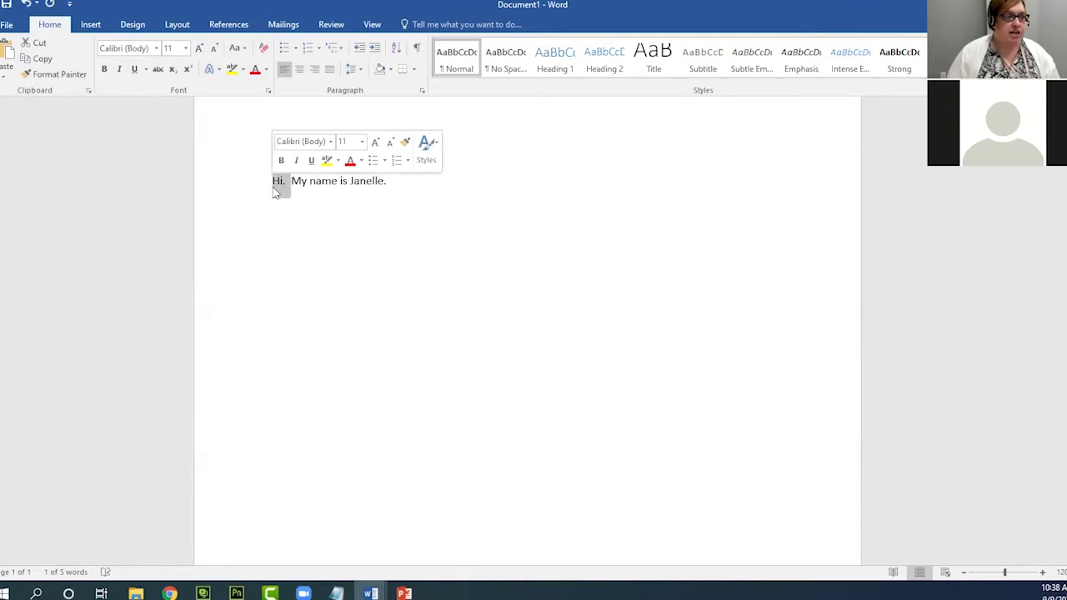
{"action": "left_click", "coordinate": [259, 204]}
{"action": "left_click", "coordinate": [393, 212]}
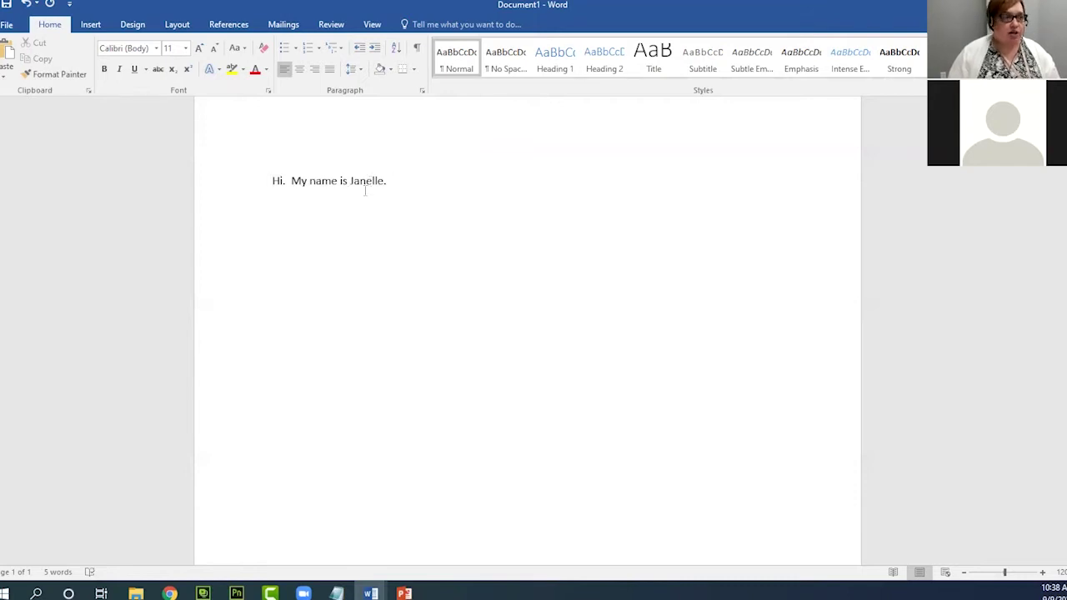
{"action": "left_click", "coordinate": [157, 49]}
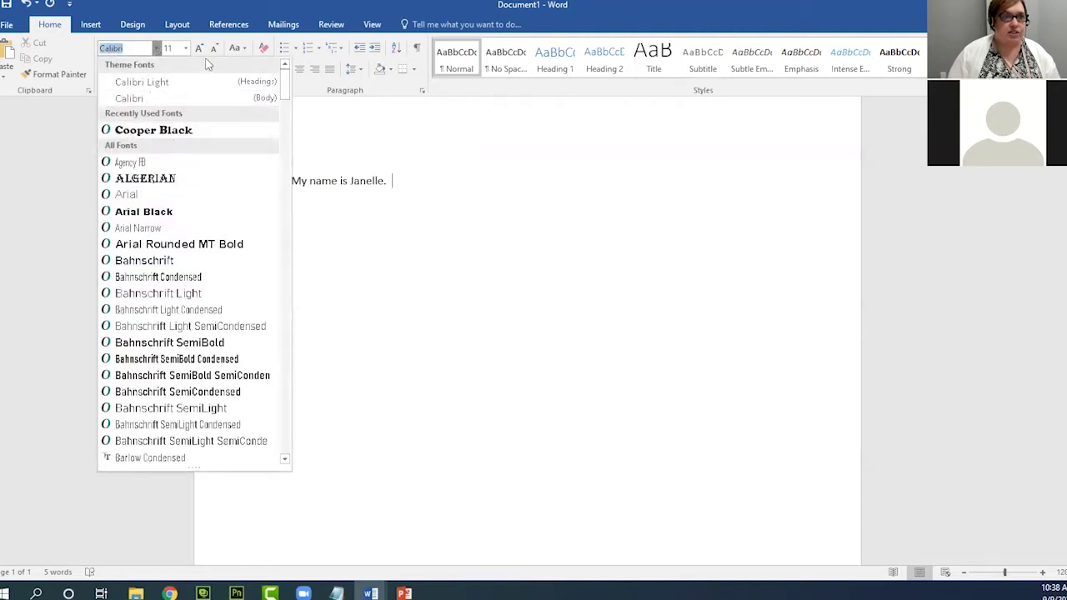
{"action": "left_click", "coordinate": [329, 117]}
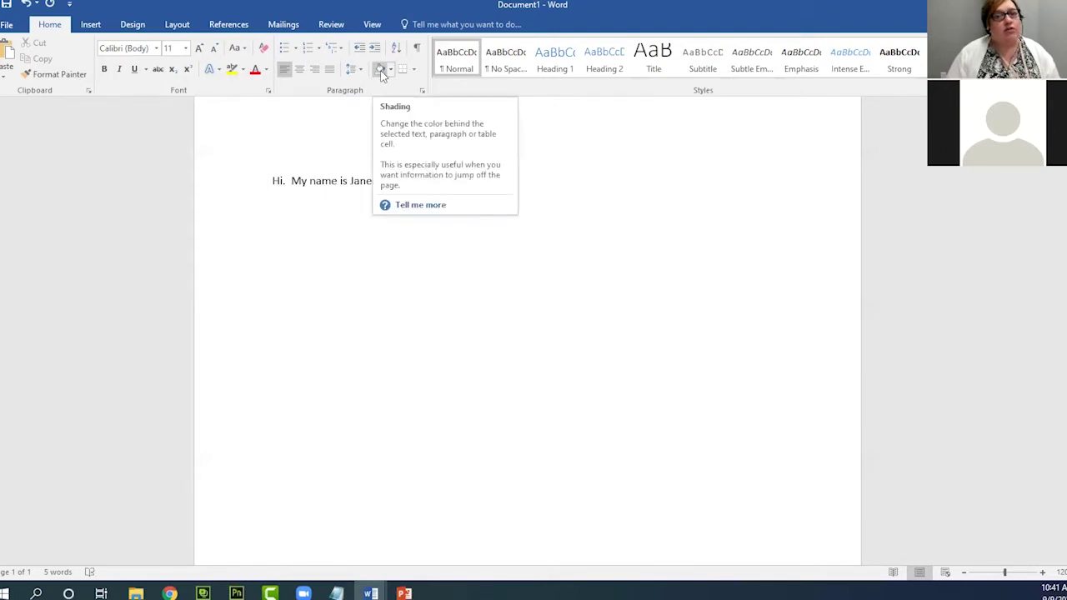
Look up "how to add a bullet" in the command help search, clear the query and return to the document
{"action": "left_click", "coordinate": [427, 24]}
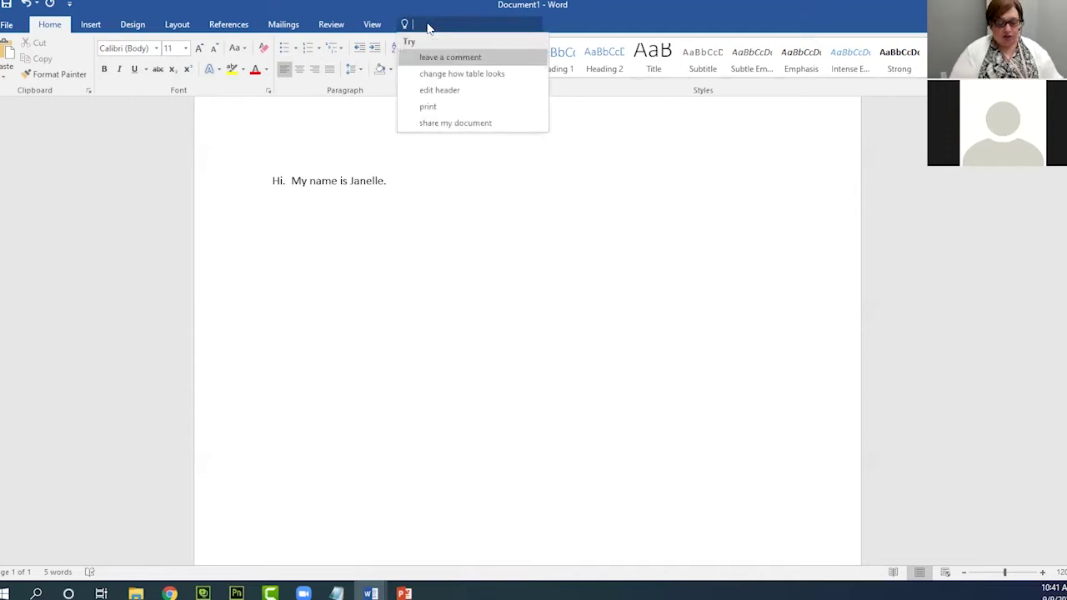
{"action": "type", "text": "how to add"}
{"action": "type", "text": " to"}
{"action": "key", "text": "BackSpace"}
{"action": "key", "text": "BackSpace"}
{"action": "key", "text": "BackSpace"}
{"action": "type", "text": "a bullet"}
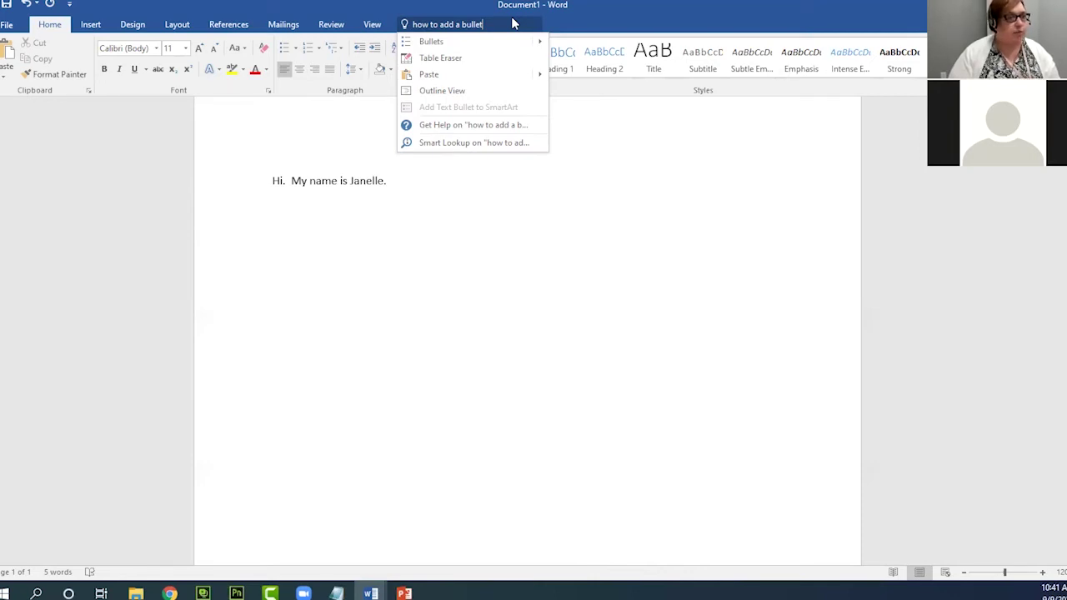
{"action": "key", "text": "BackSpace"}
{"action": "key", "text": "BackSpace"}
{"action": "key", "text": "BackSpace"}
{"action": "key", "text": "BackSpace"}
{"action": "key", "text": "BackSpace"}
{"action": "key", "text": "BackSpace"}
{"action": "key", "text": "BackSpace"}
{"action": "key", "text": "BackSpace"}
{"action": "key", "text": "BackSpace"}
{"action": "key", "text": "BackSpace"}
{"action": "key", "text": "BackSpace"}
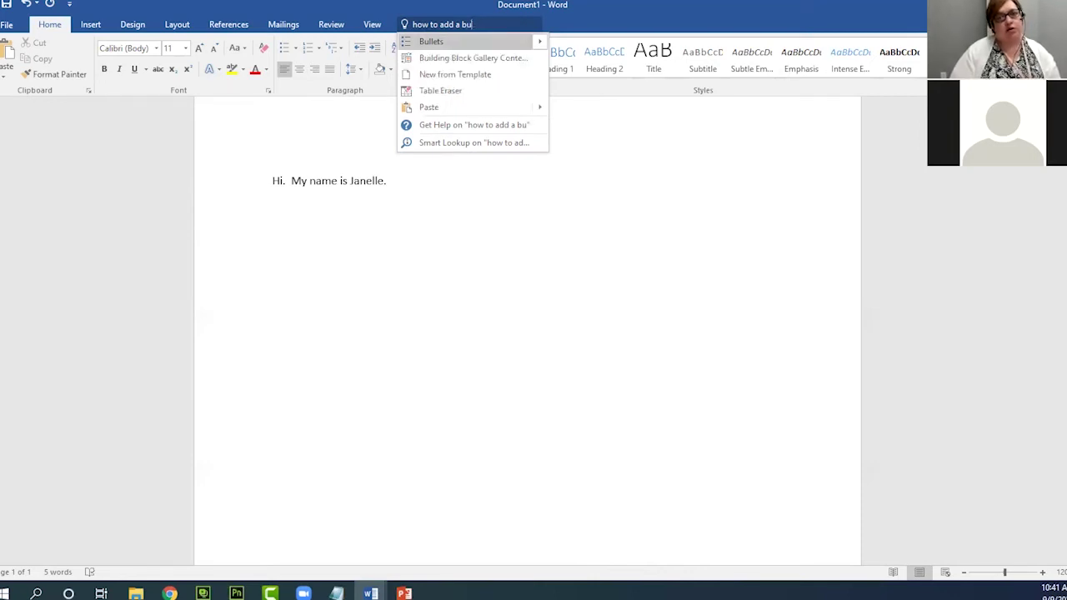
{"action": "key", "text": "BackSpace"}
{"action": "key", "text": "BackSpace"}
{"action": "key", "text": "BackSpace"}
{"action": "key", "text": "BackSpace"}
{"action": "key", "text": "BackSpace"}
{"action": "key", "text": "BackSpace"}
{"action": "key", "text": "BackSpace"}
{"action": "key", "text": "BackSpace"}
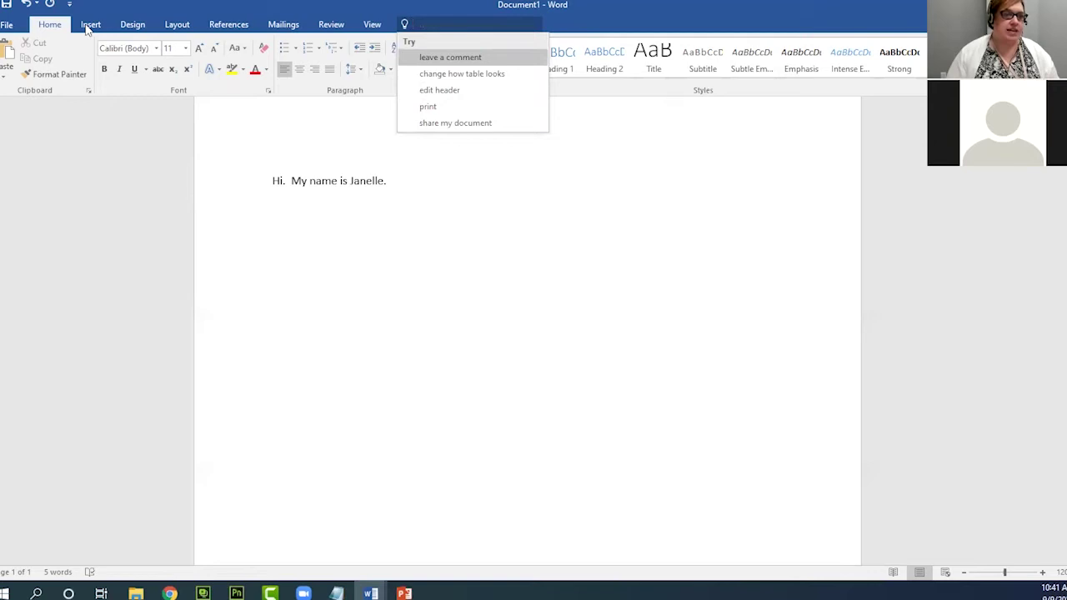
{"action": "left_click", "coordinate": [358, 248]}
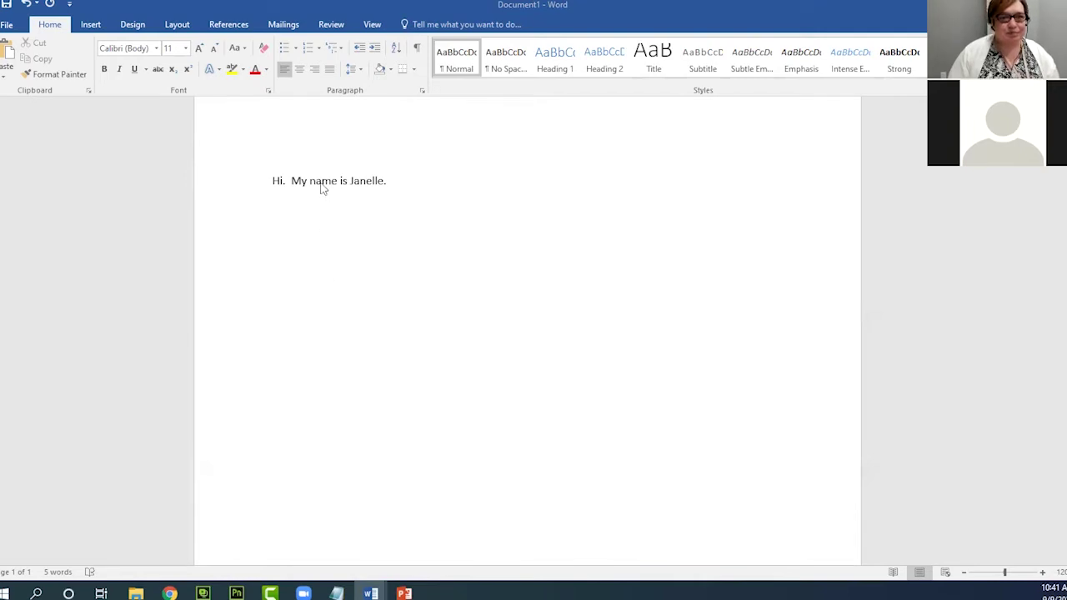
{"action": "left_click", "coordinate": [91, 24]}
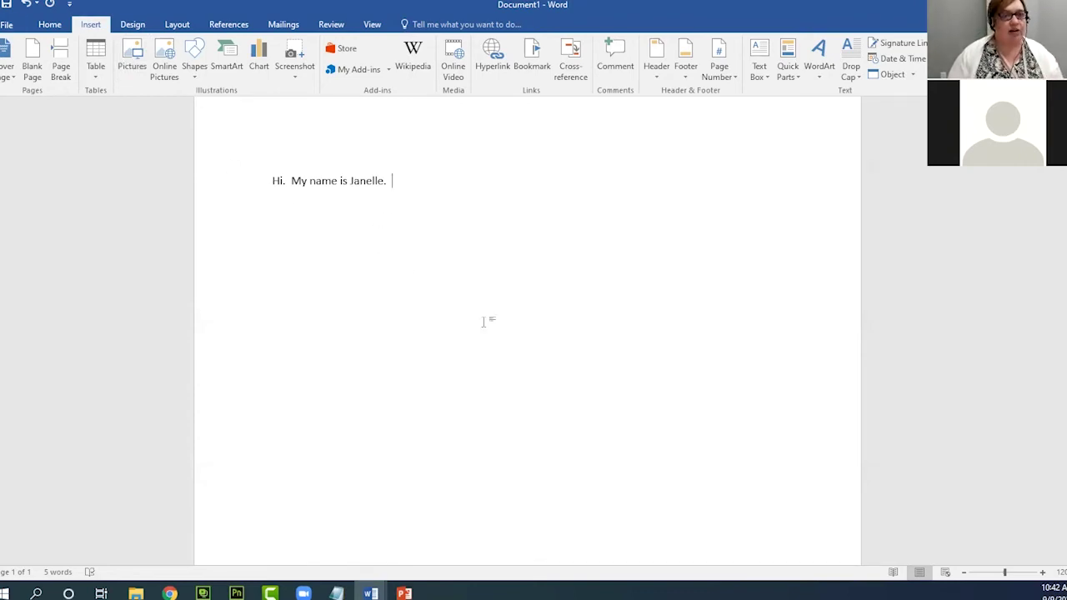
{"action": "left_click", "coordinate": [133, 24]}
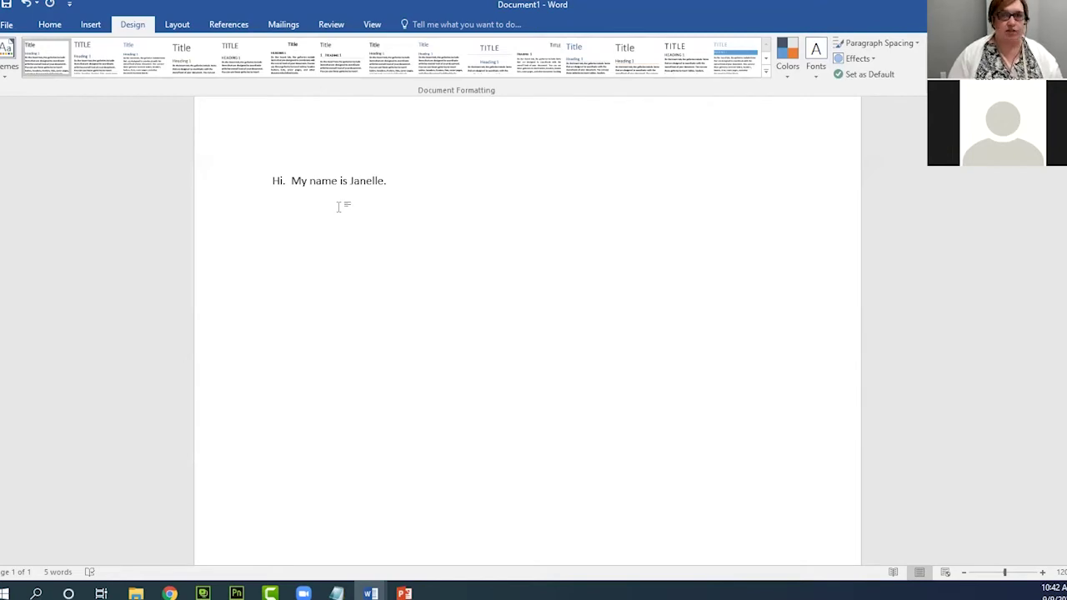
{"action": "left_click", "coordinate": [176, 24]}
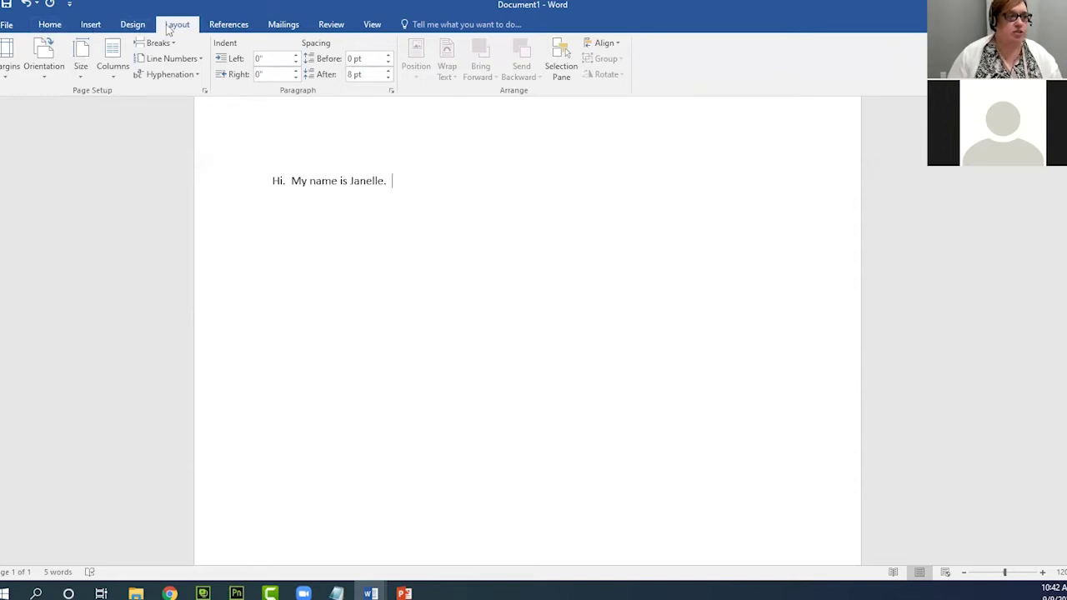
{"action": "left_click", "coordinate": [50, 24]}
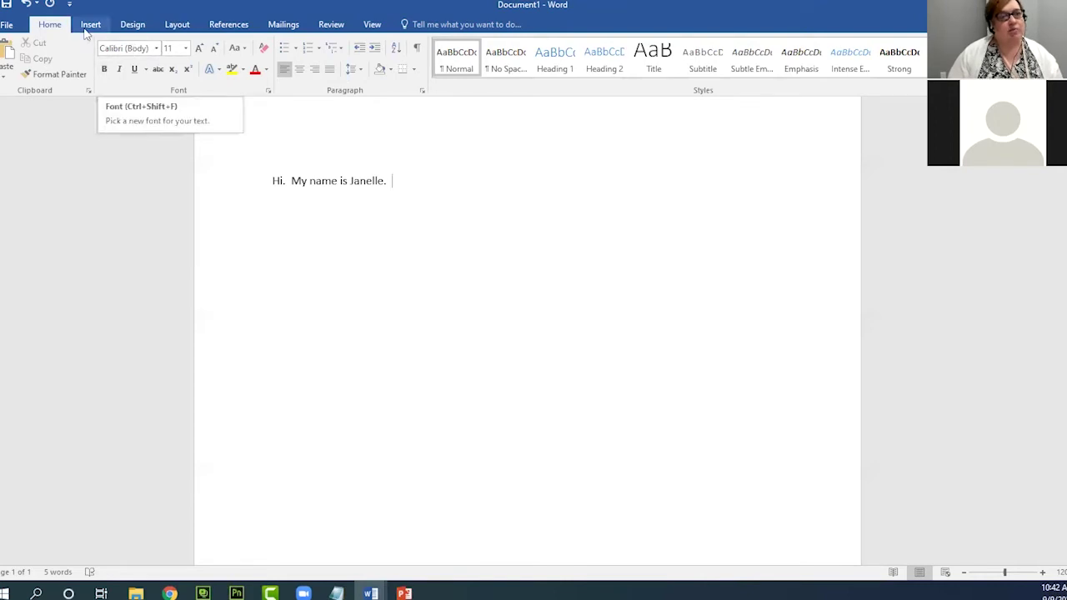
Examine the preset page margins and the portrait and landscape orientation options, leave them unchanged, and return to the basic formatting commands
{"action": "left_click", "coordinate": [170, 25]}
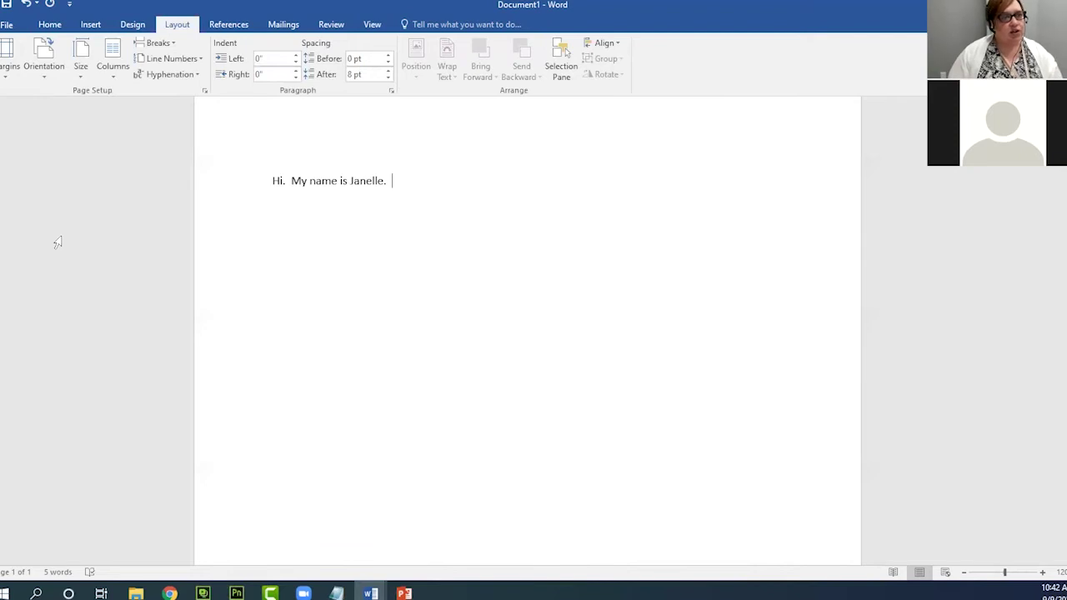
{"action": "left_click", "coordinate": [10, 71]}
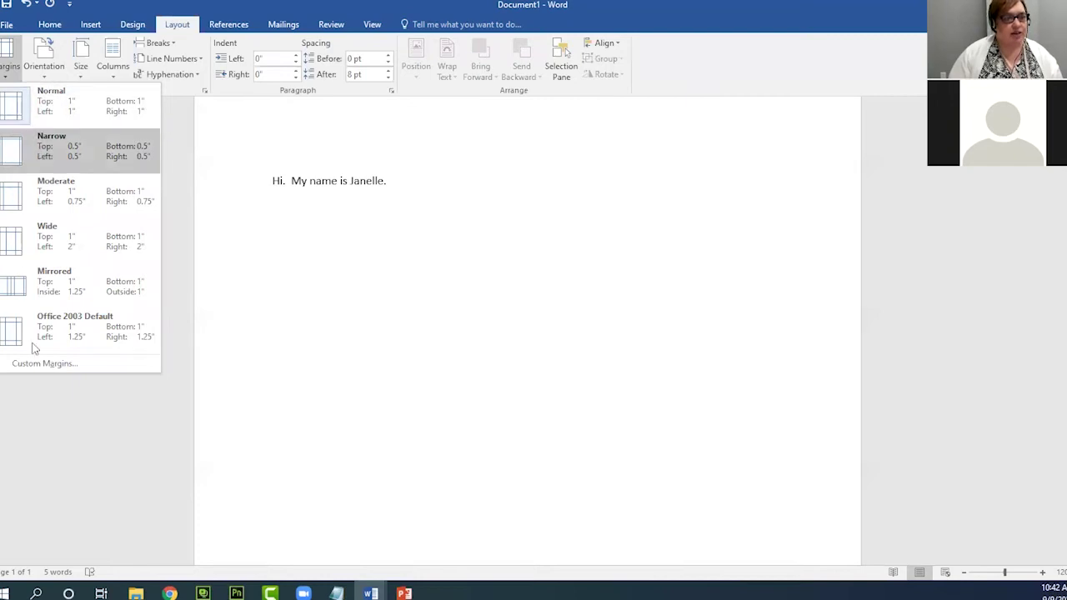
{"action": "left_click", "coordinate": [53, 427]}
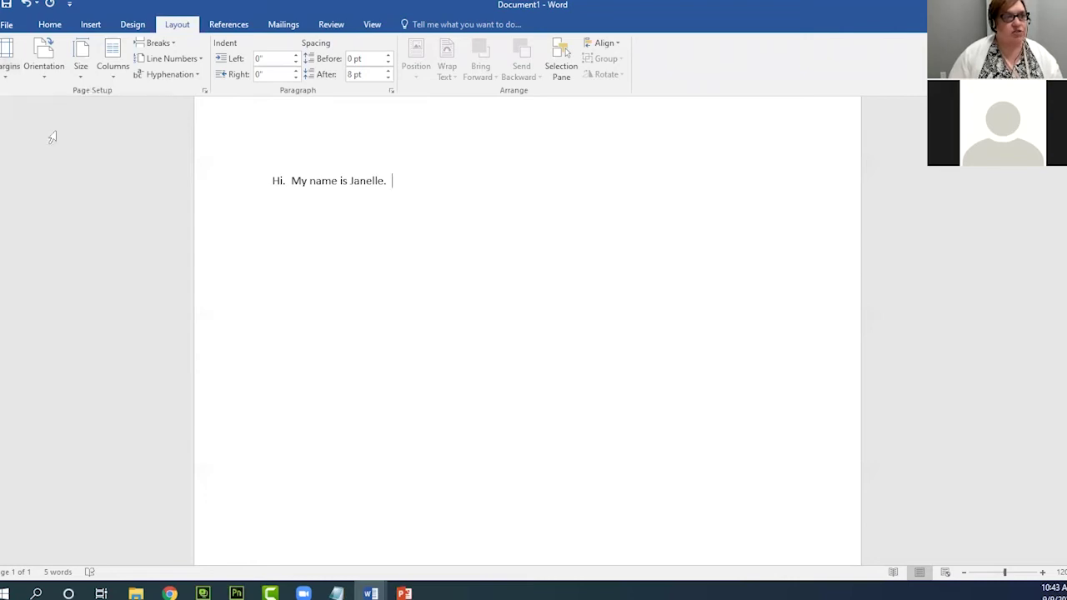
{"action": "left_click", "coordinate": [45, 67]}
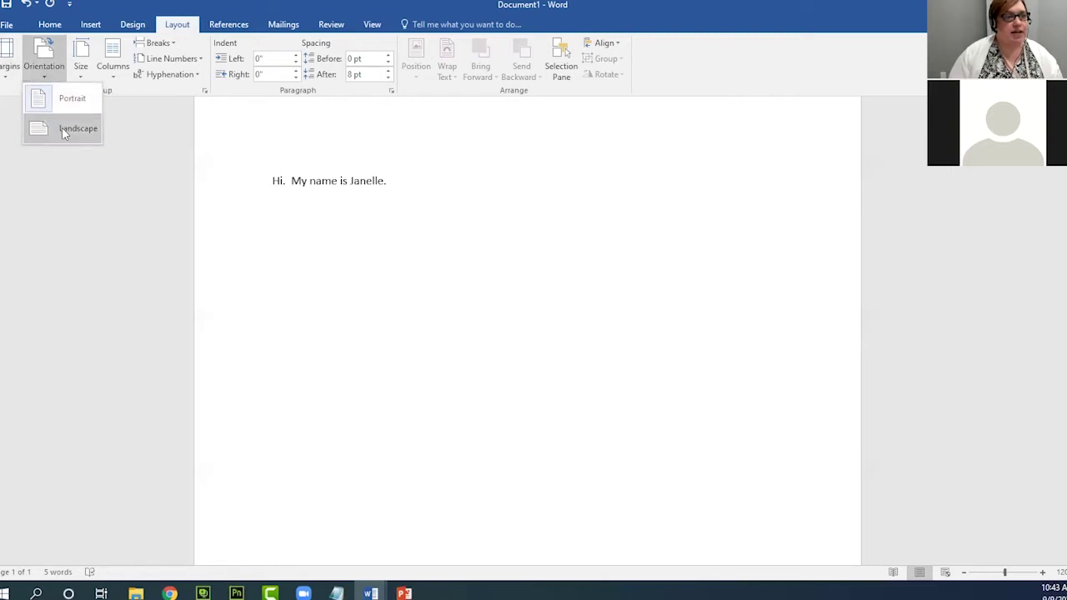
{"action": "left_click", "coordinate": [44, 287]}
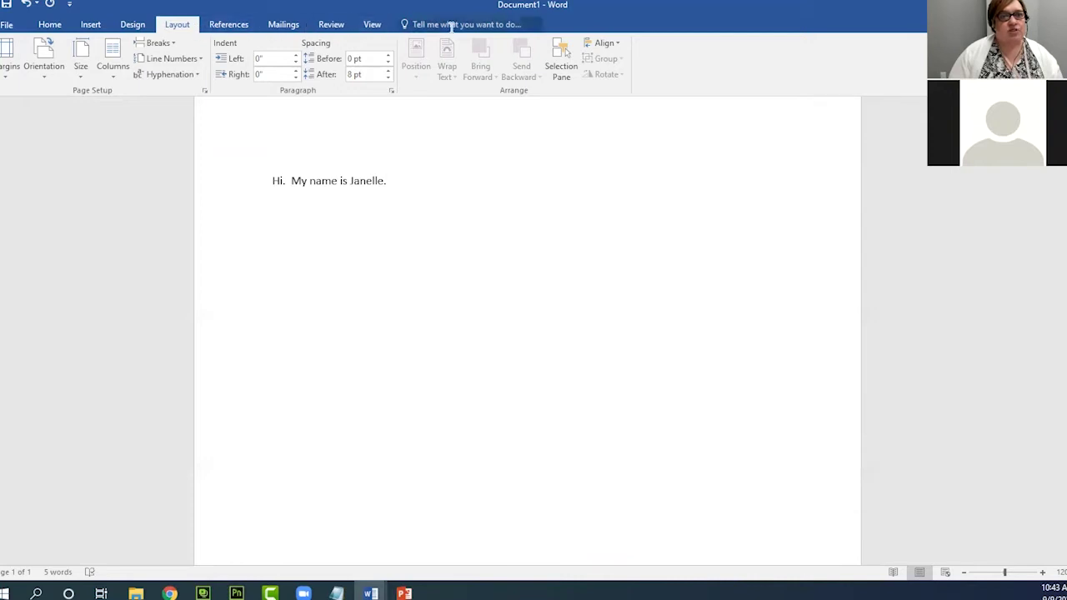
{"action": "left_click", "coordinate": [48, 24]}
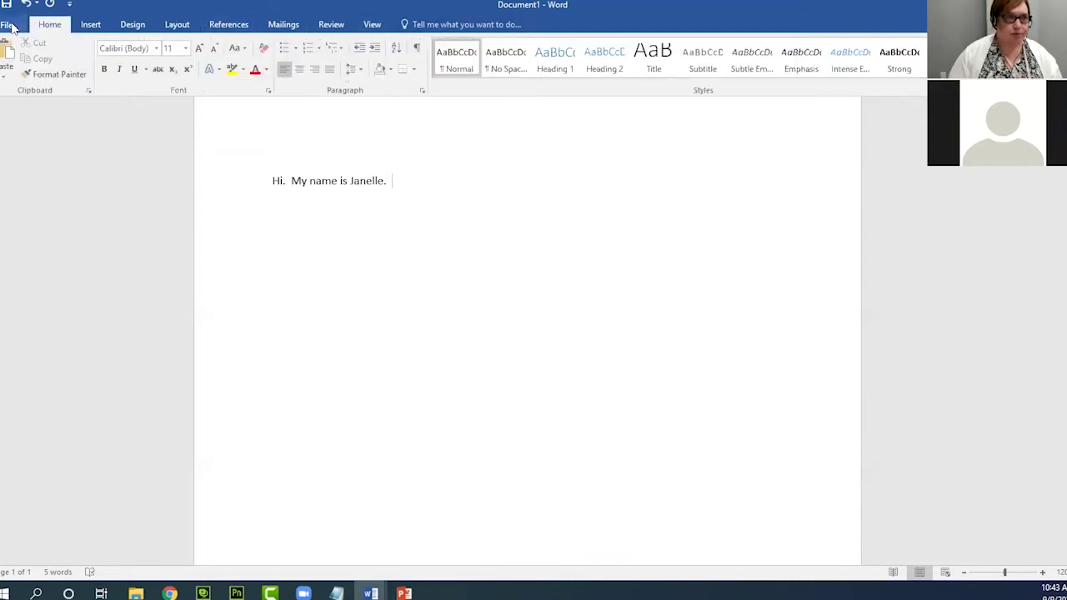
Examine the document's info page, its save locations and the print settings with preview, and return to the document
{"action": "left_click", "coordinate": [8, 25]}
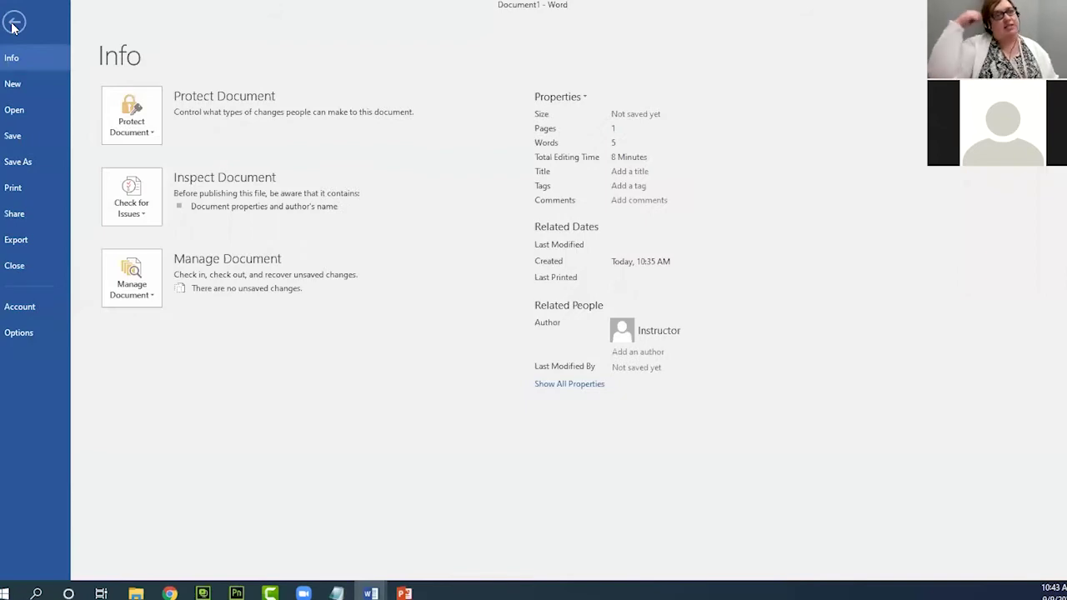
{"action": "left_click", "coordinate": [13, 24]}
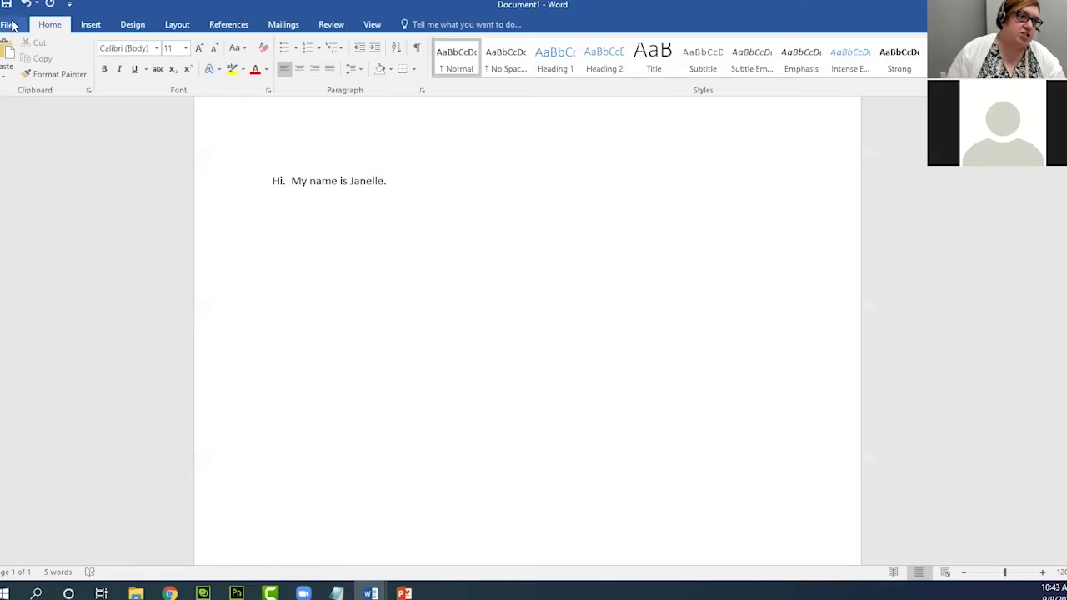
{"action": "left_click", "coordinate": [7, 25]}
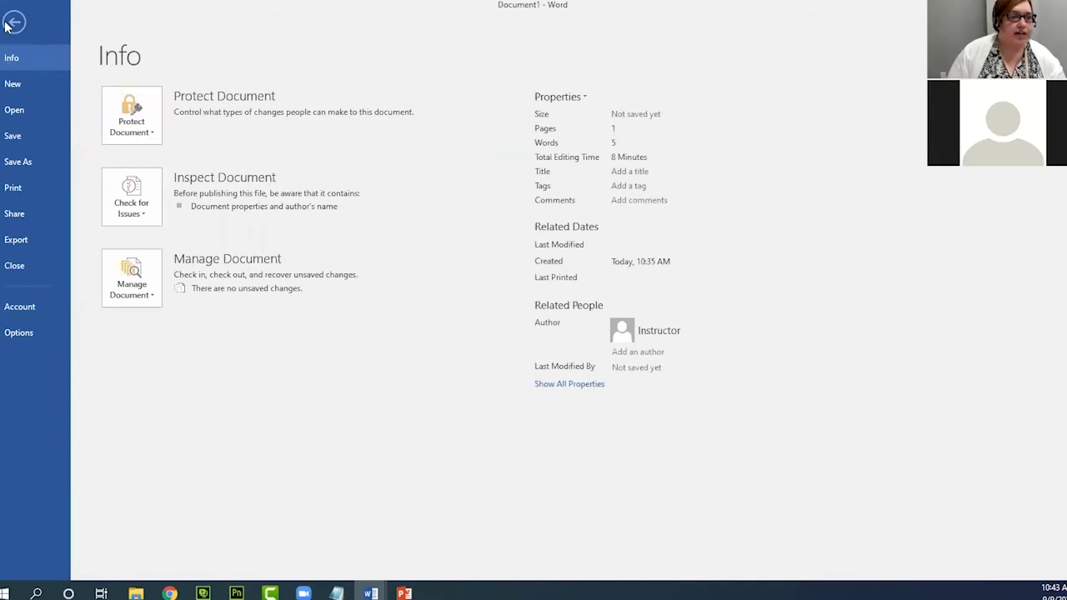
{"action": "left_click", "coordinate": [13, 140]}
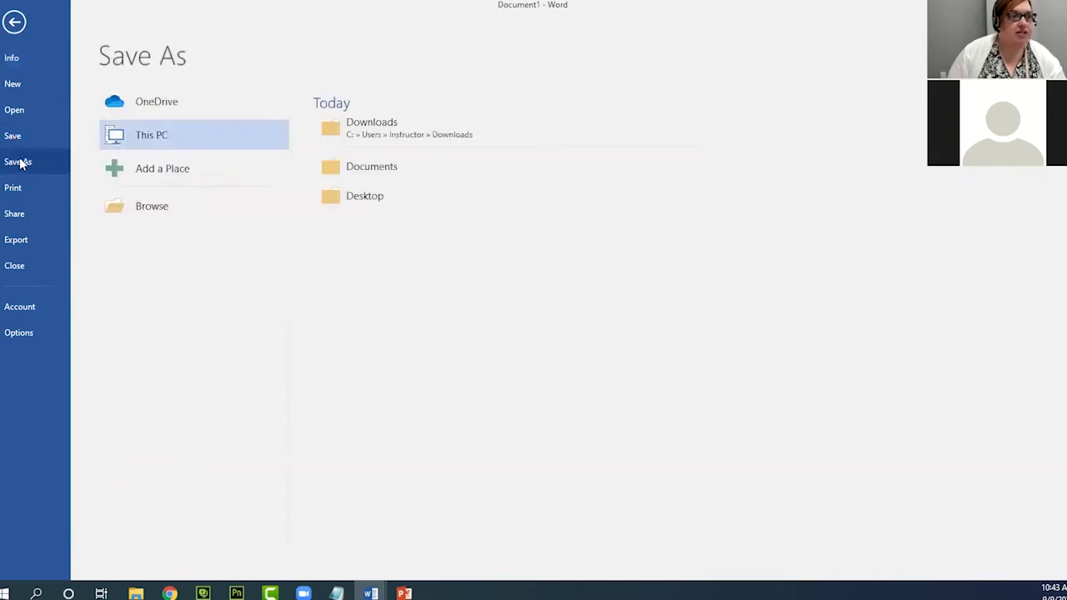
{"action": "left_click", "coordinate": [15, 188]}
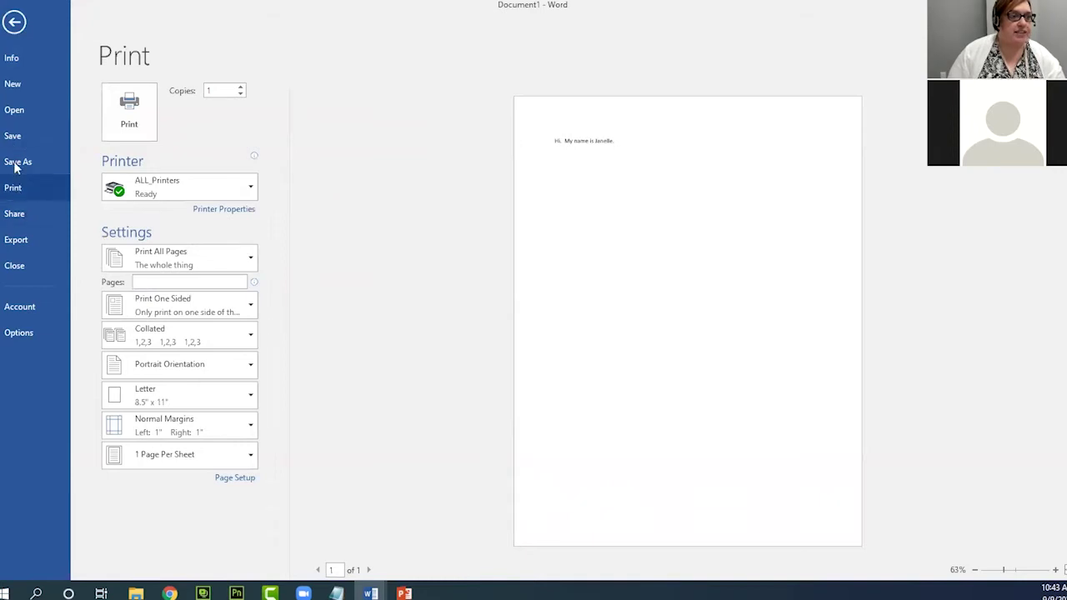
{"action": "left_click", "coordinate": [13, 27]}
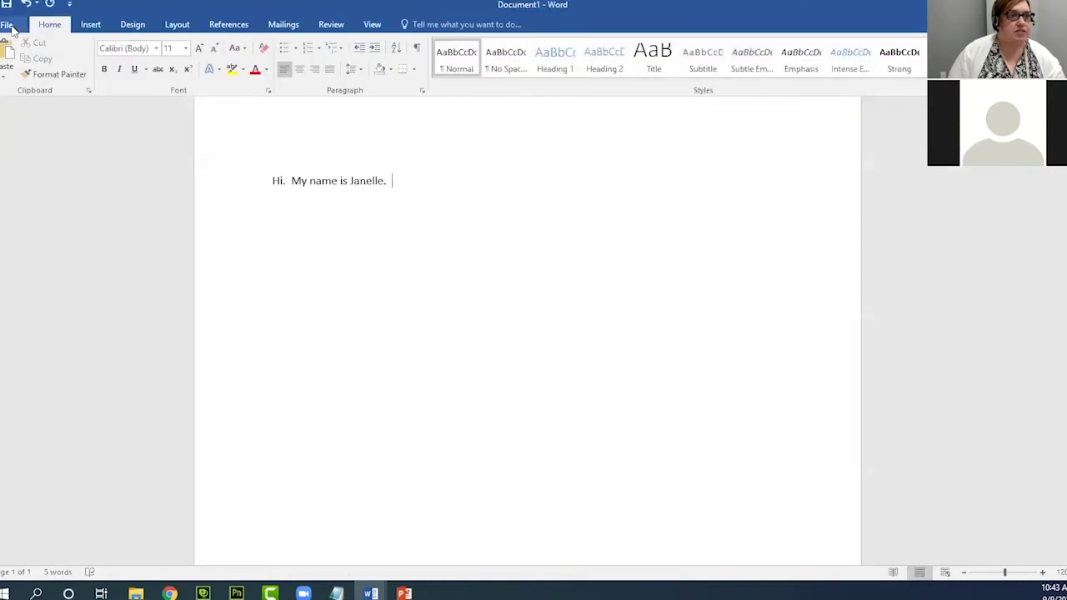
Look over the templates offered for a new document and return to the current document
{"action": "left_click", "coordinate": [12, 26]}
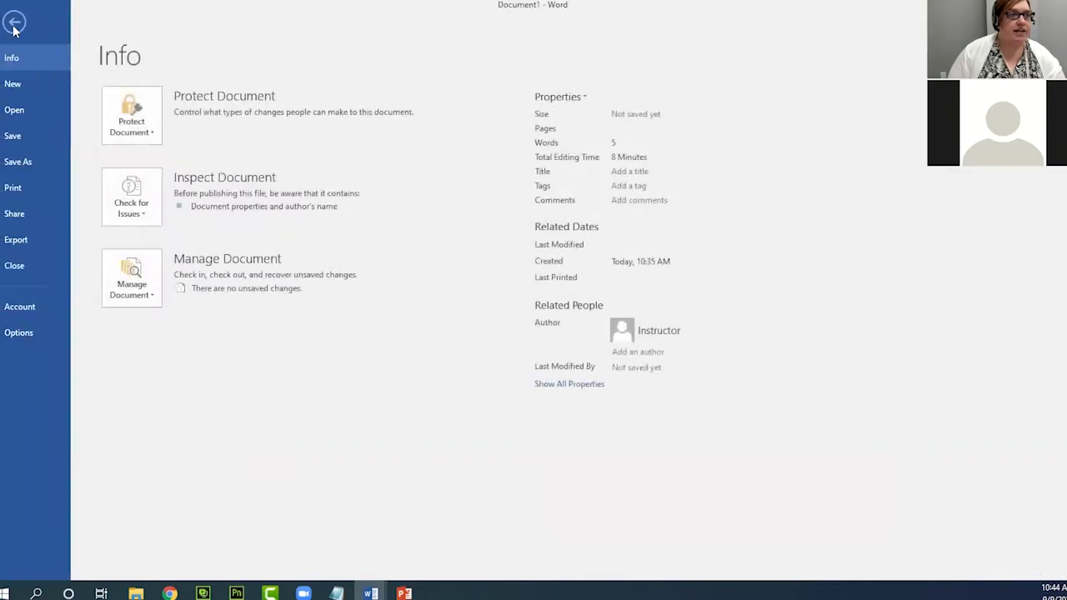
{"action": "left_click", "coordinate": [14, 27]}
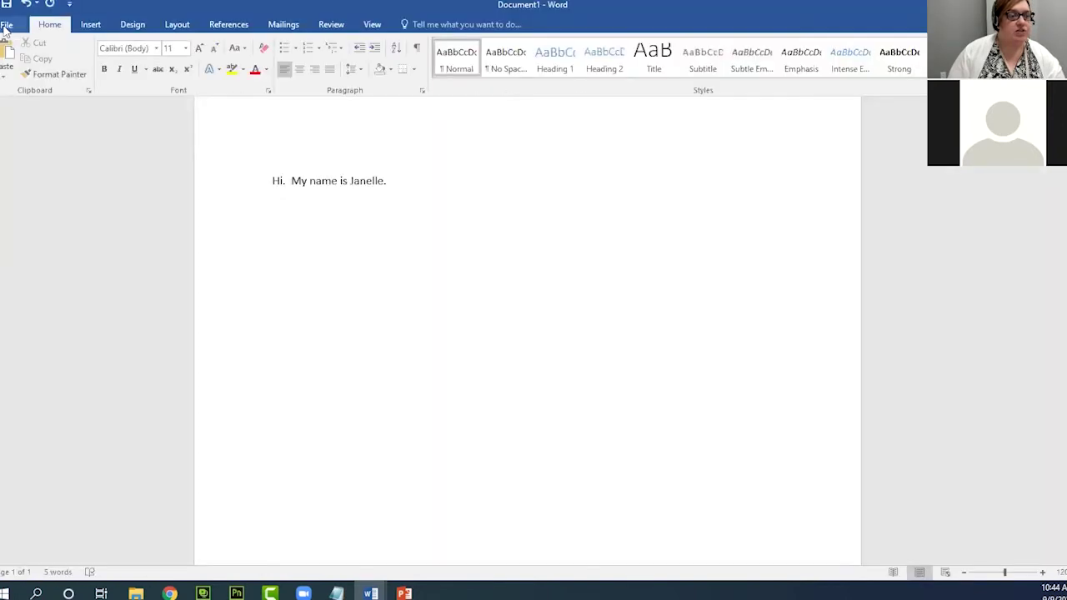
{"action": "left_click", "coordinate": [5, 29]}
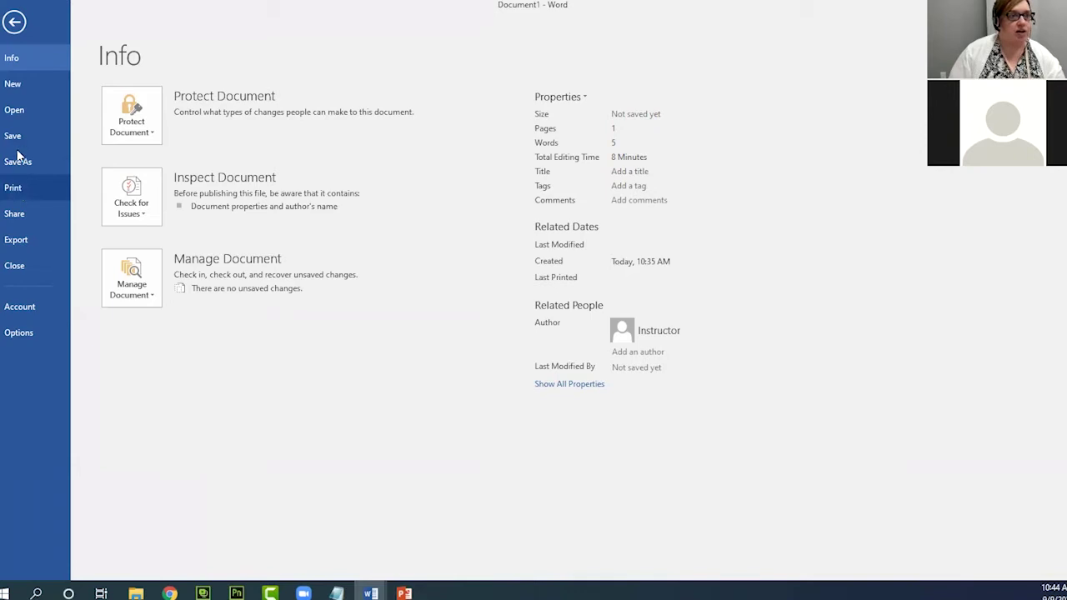
{"action": "left_click", "coordinate": [15, 85]}
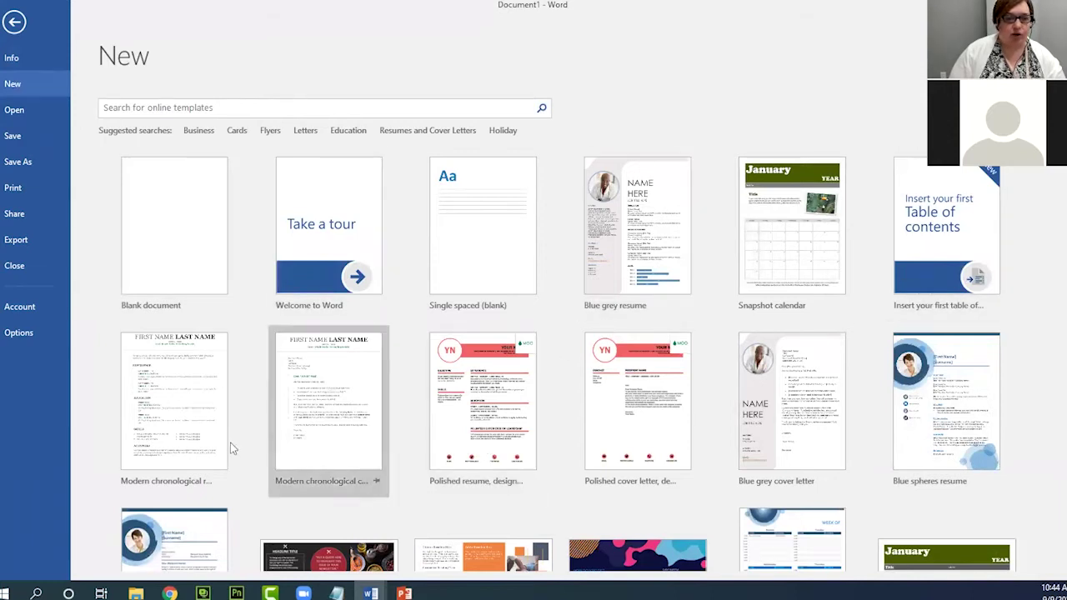
{"action": "left_click", "coordinate": [14, 25]}
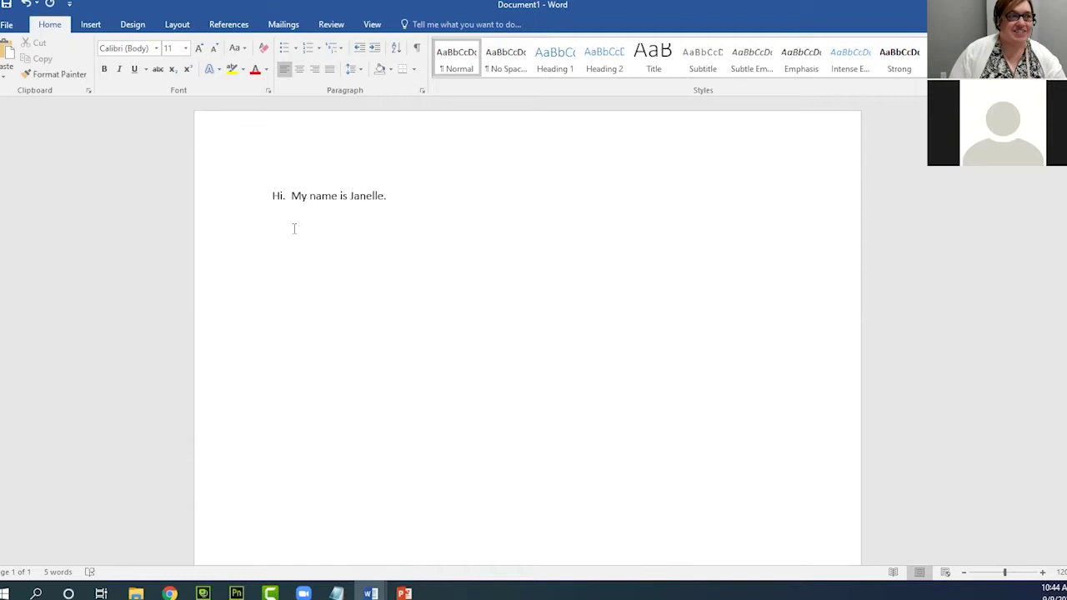
Add the text "How are you today" after the existing sentence
{"action": "left_click", "coordinate": [291, 195]}
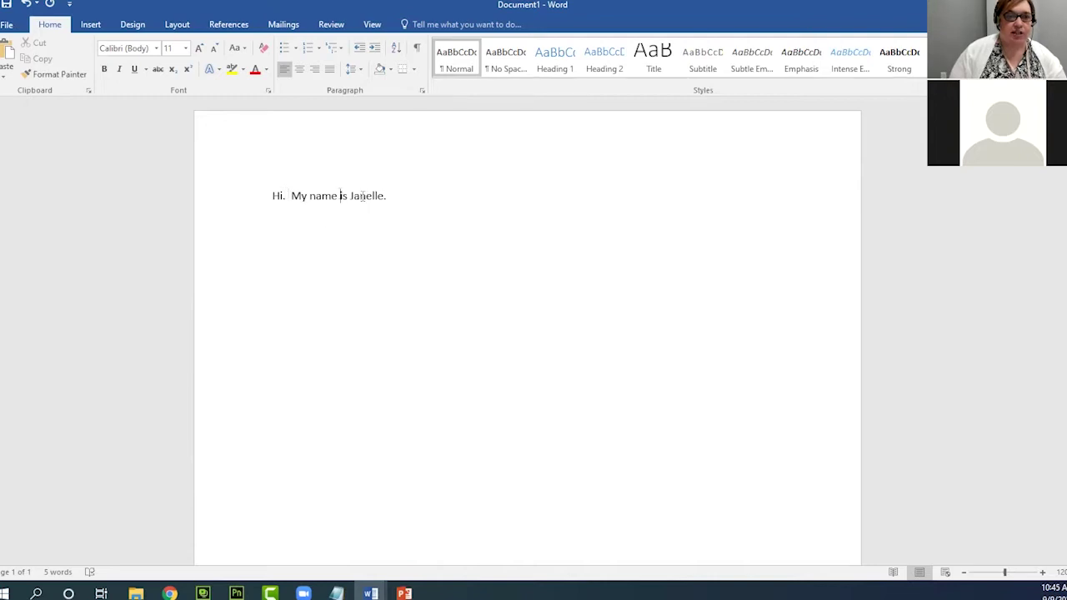
{"action": "left_click", "coordinate": [322, 196]}
{"action": "left_click", "coordinate": [416, 193]}
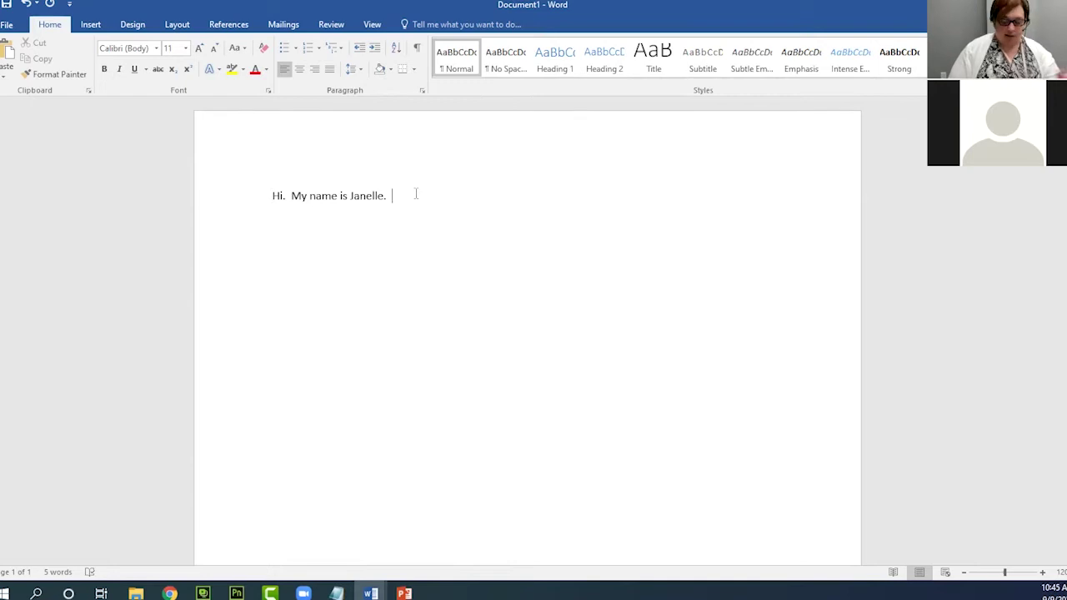
{"action": "type", "text": "How are you today"}
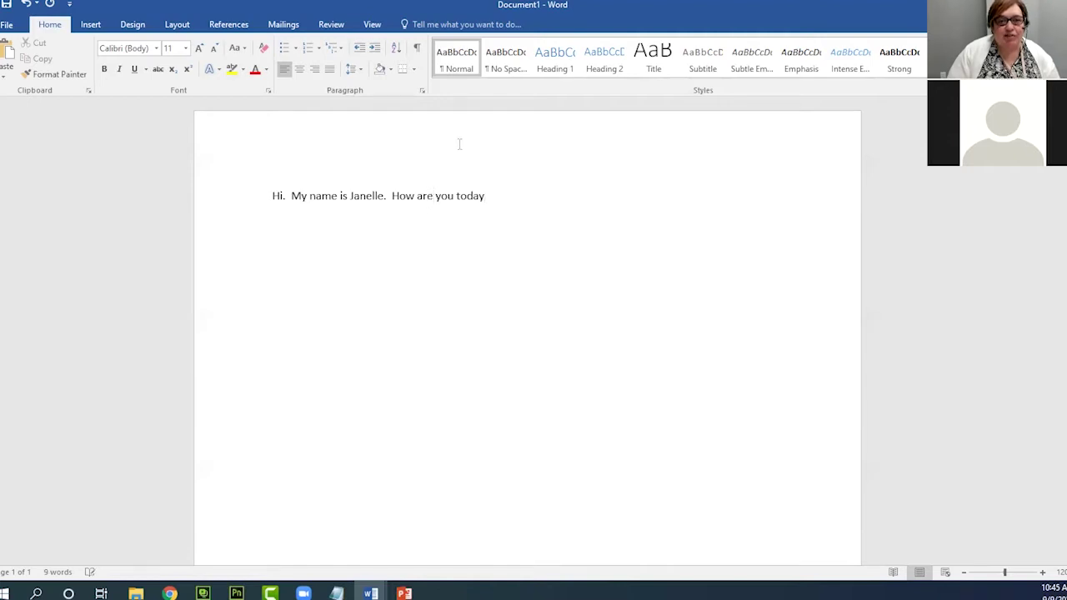
Replace the word "you" with "doing" in "How are you today"
{"action": "type", "text": " dpo"}
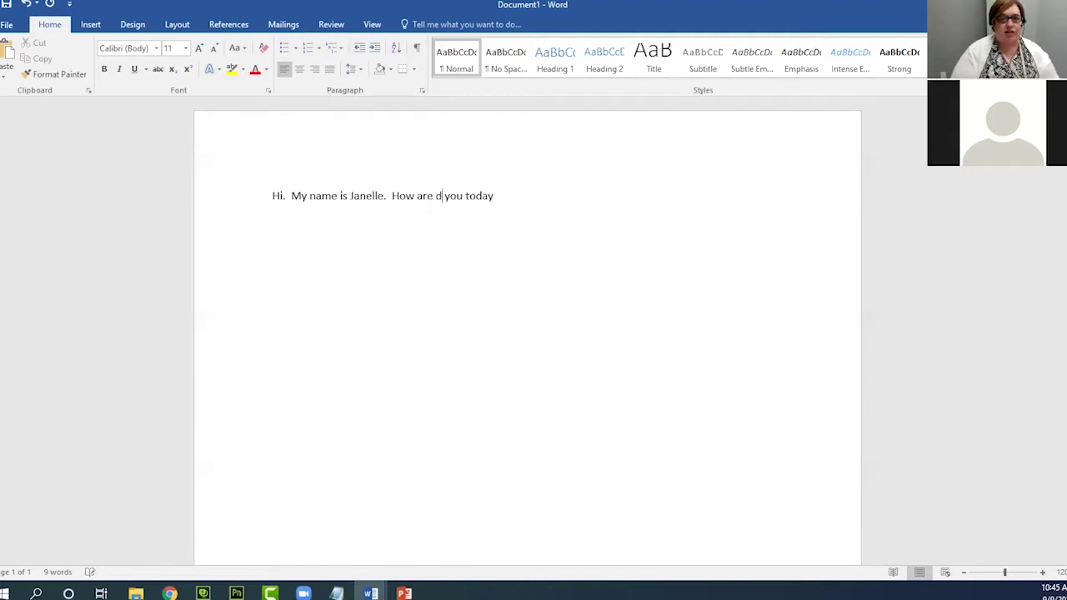
{"action": "key", "text": "BackSpace"}
{"action": "key", "text": "BackSpace"}
{"action": "type", "text": "oing"}
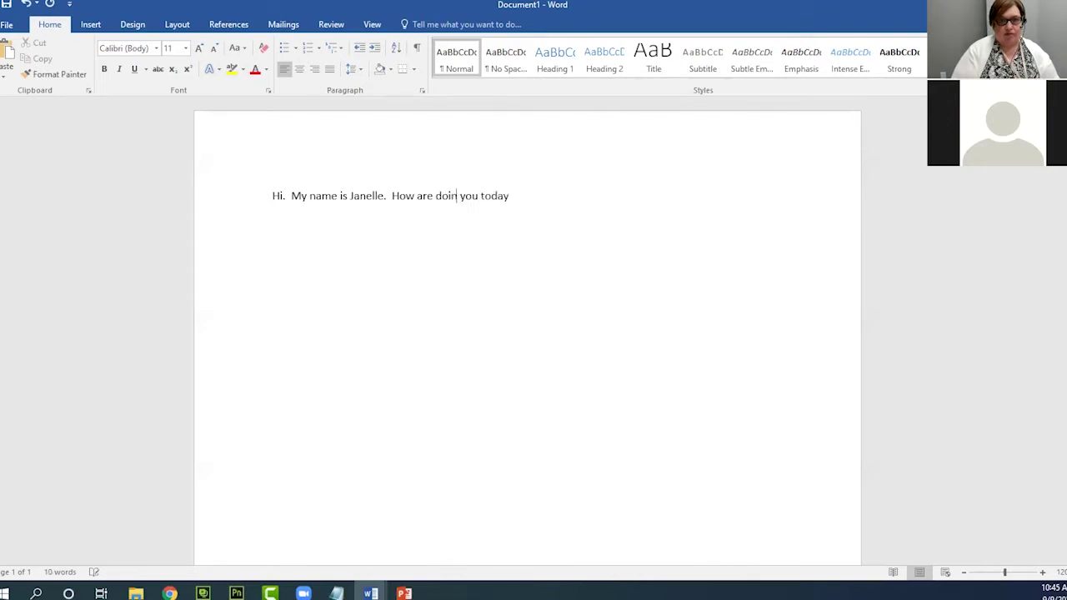
{"action": "key", "text": "Delete"}
{"action": "key", "text": "Delete"}
{"action": "key", "text": "Delete"}
{"action": "key", "text": "Delete"}
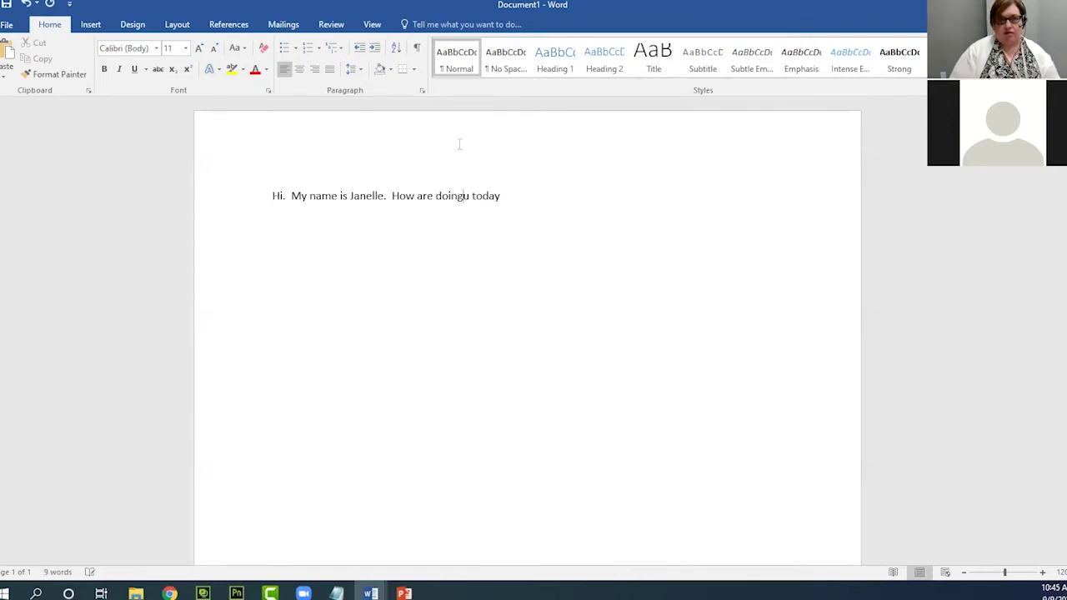
End the second sentence with a period and move "How are doing today." into its own paragraph
{"action": "left_click", "coordinate": [512, 198]}
{"action": "type", "text": "."}
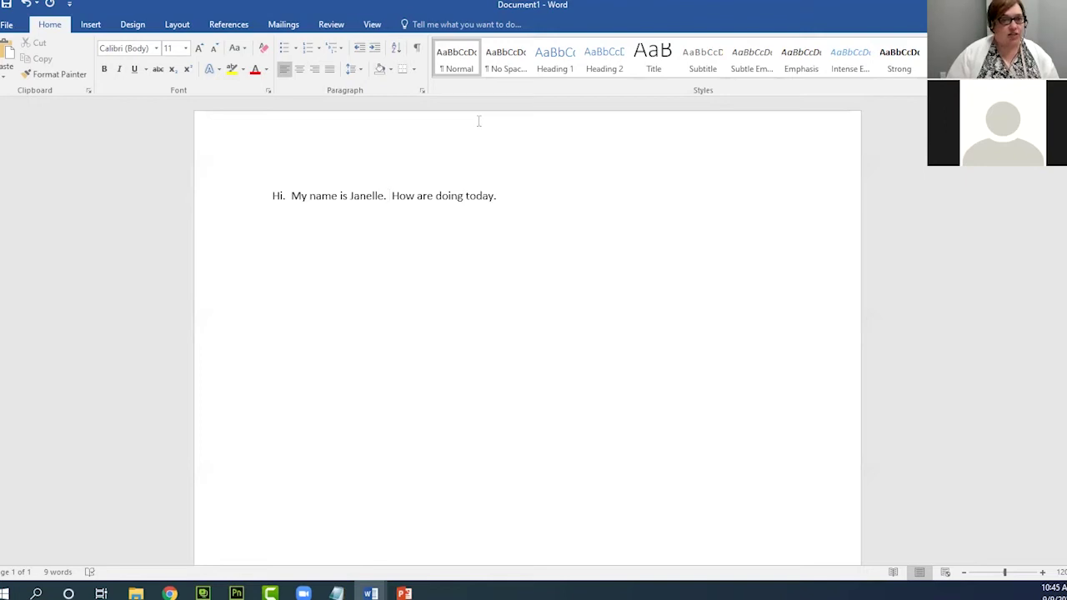
{"action": "left_click", "coordinate": [392, 196]}
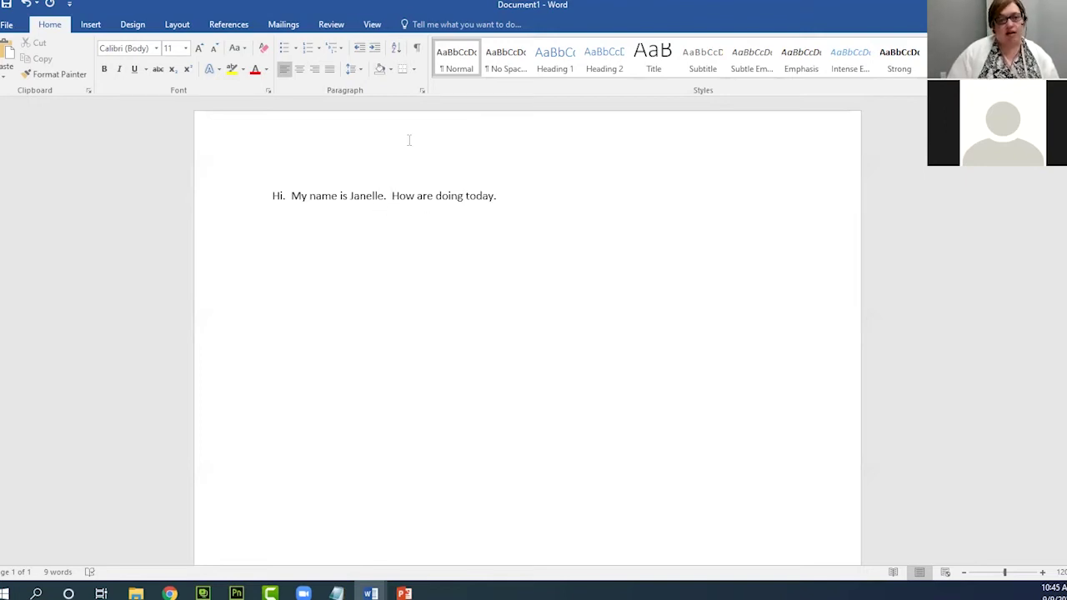
{"action": "key", "text": "Return"}
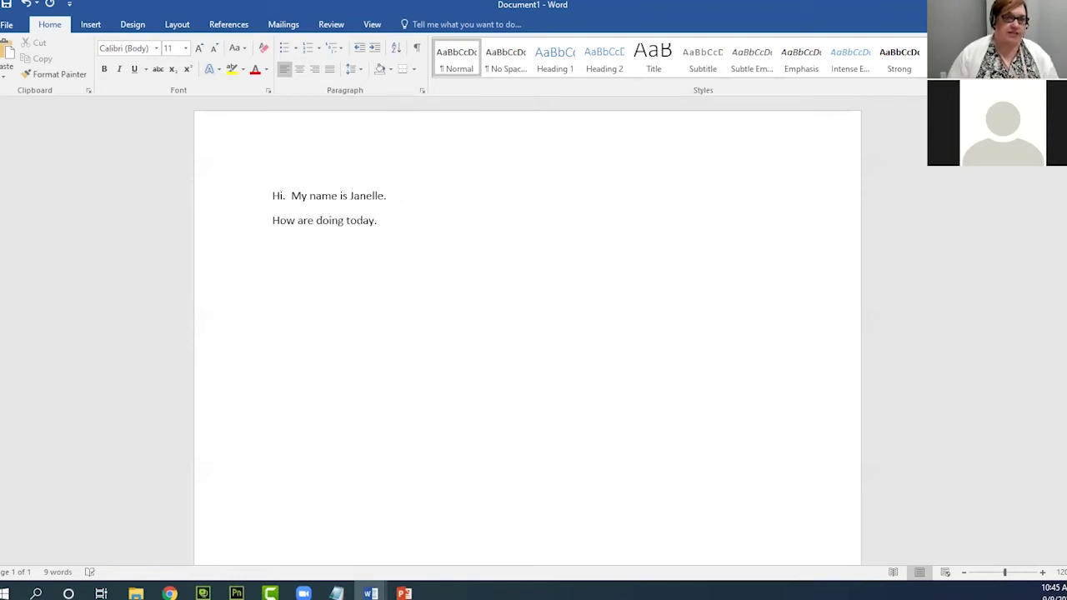
Add "TODAY IS BEAUTIFUL." in capitals at the end of the second paragraph
{"action": "left_click", "coordinate": [401, 217]}
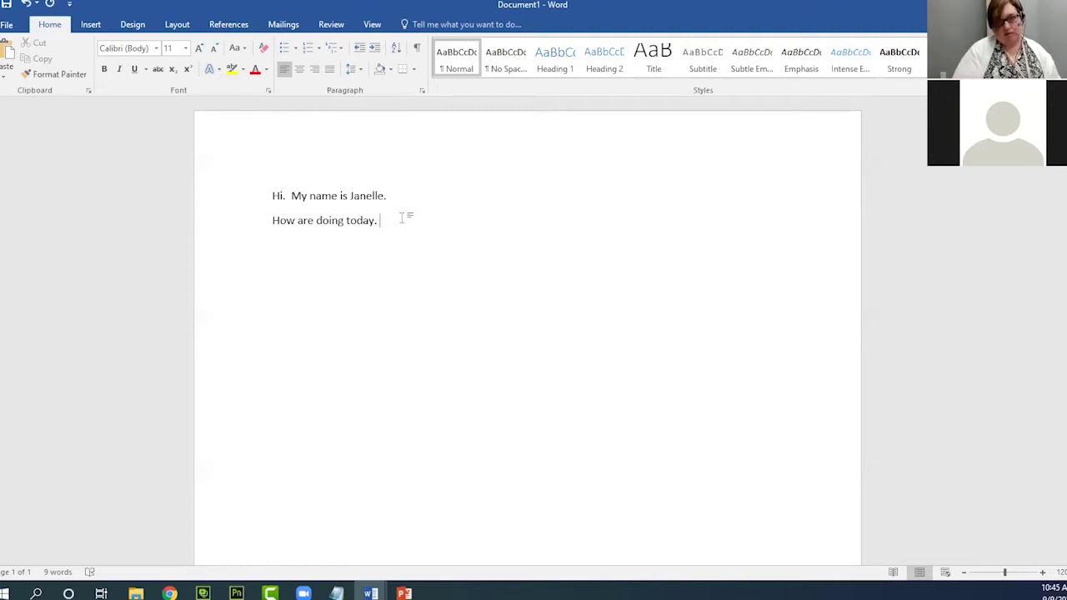
{"action": "type", "text": "T"}
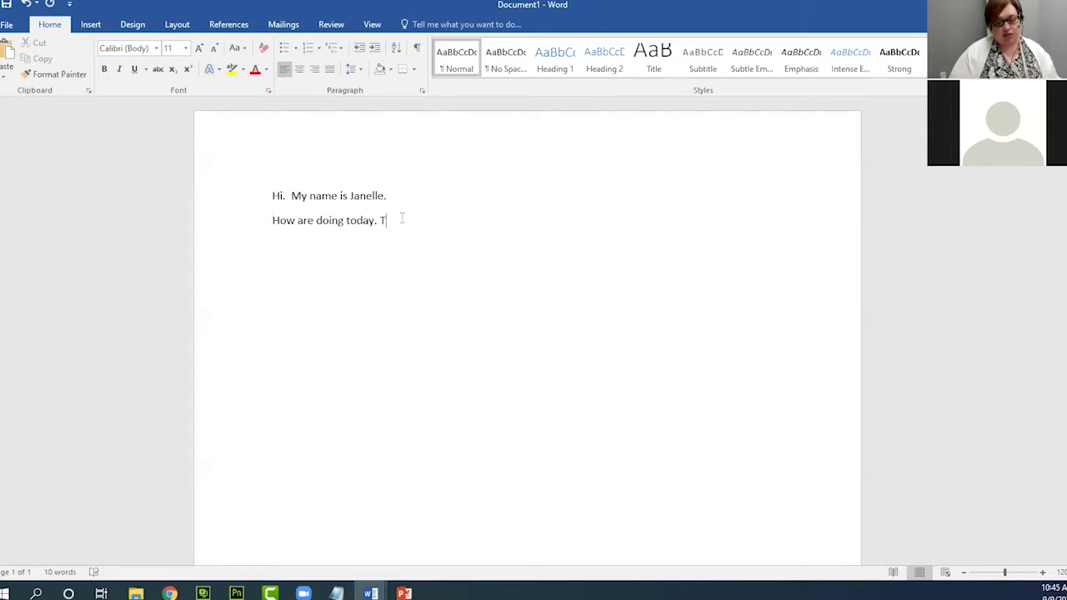
{"action": "type", "text": "ODAY"}
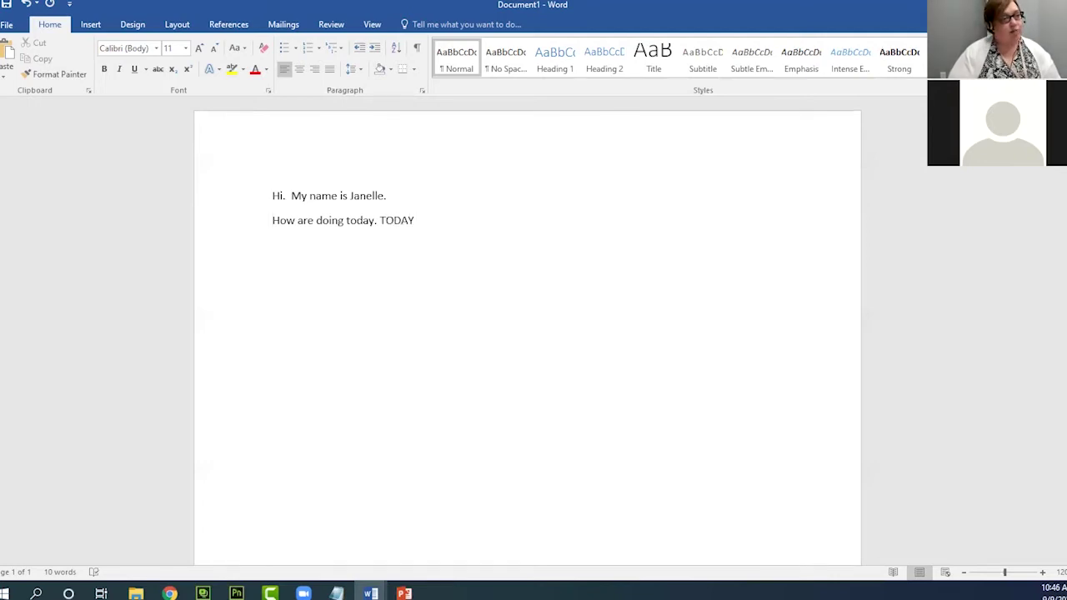
{"action": "type", "text": " IS BEA"}
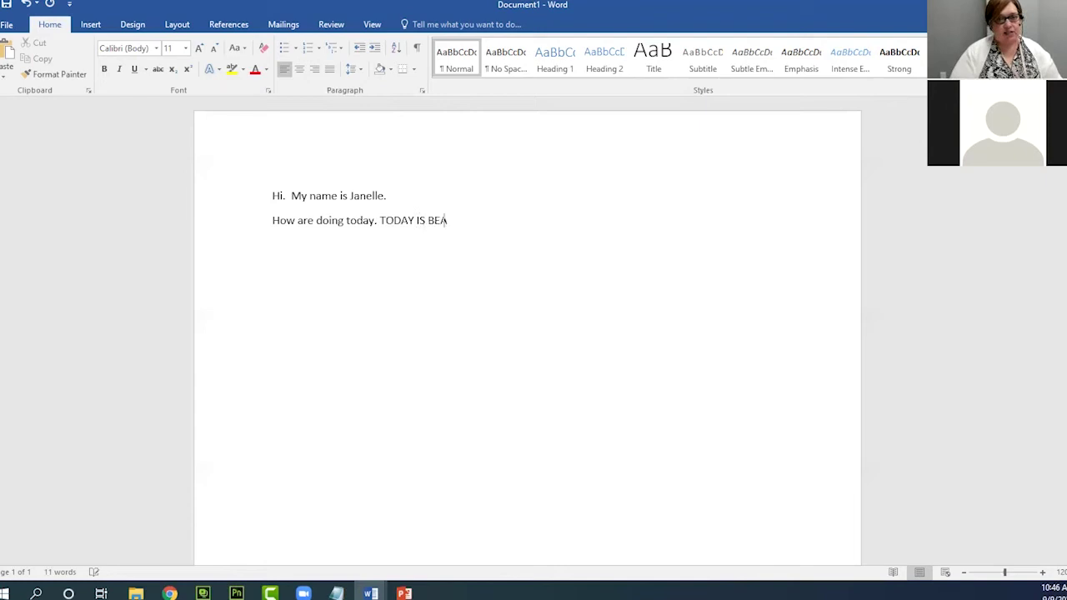
{"action": "type", "text": "UTIFUL."}
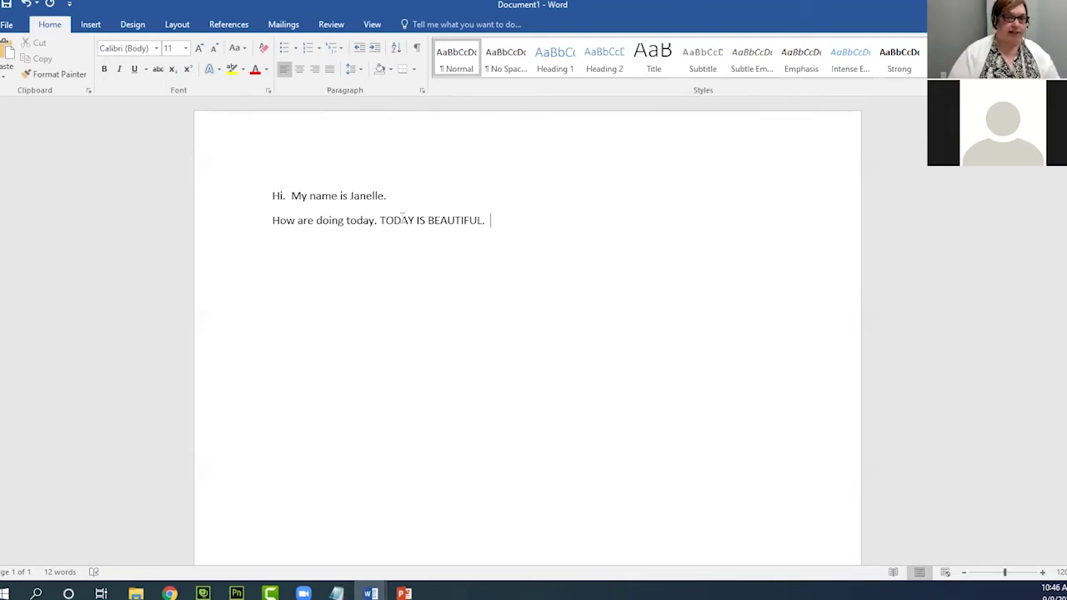
Add "Wichita Public Library." to the end of the second paragraph and start a new line below it
{"action": "type", "text": "Wichita F"}
{"action": "key", "text": "BackSpace"}
{"action": "type", "text": "Public Library."}
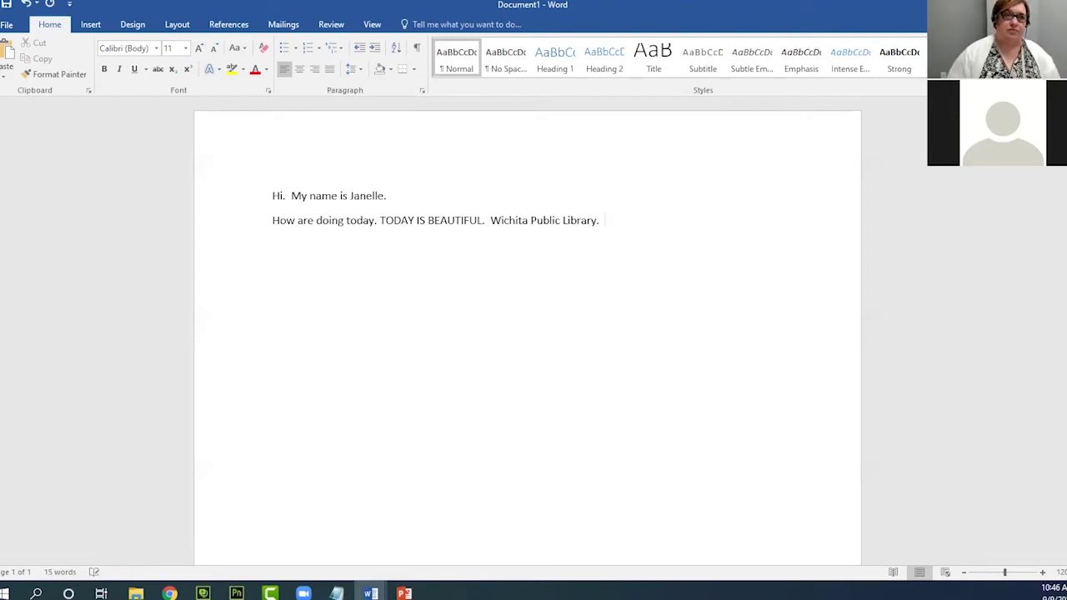
{"action": "key", "text": "Return"}
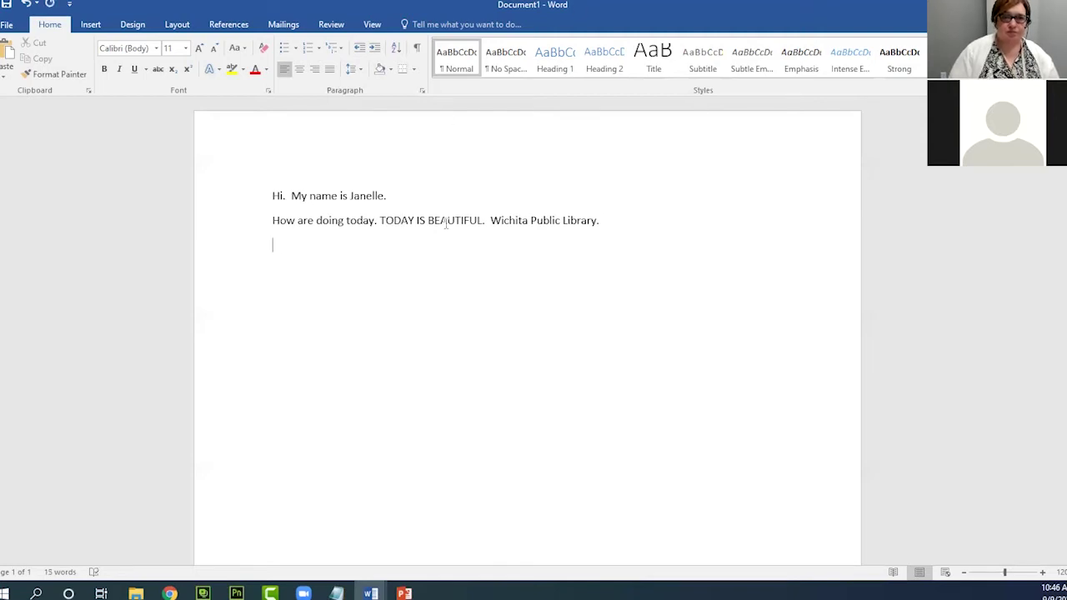
Misspell "BEAUTIFUL" as "BEAUTIFL" in the second paragraph and place the cursor at the end of that line
{"action": "left_click", "coordinate": [472, 222]}
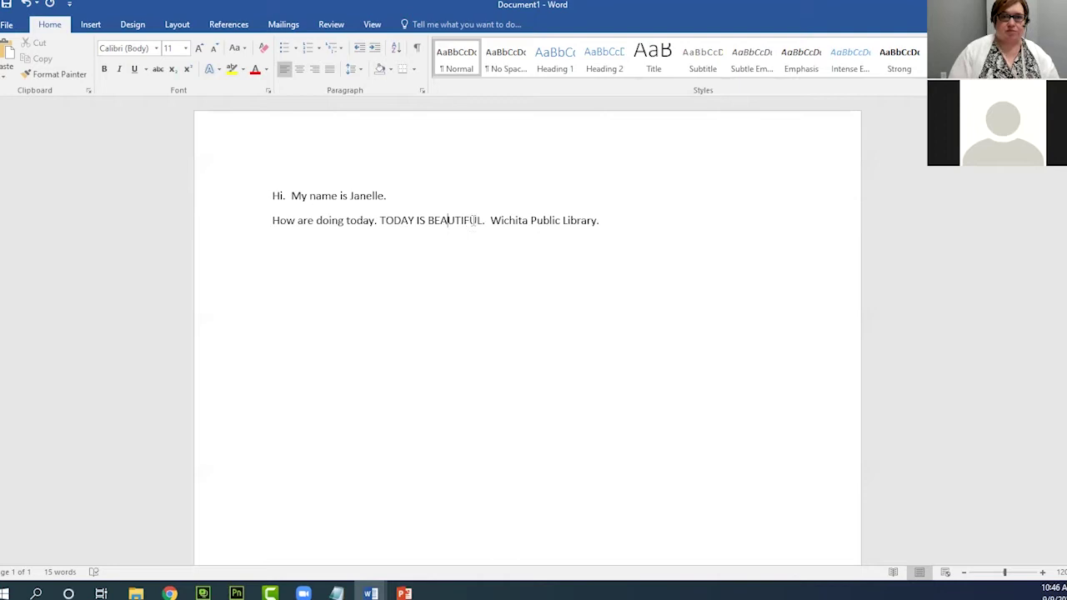
{"action": "key", "text": "Delete"}
{"action": "key", "text": "Delete"}
{"action": "left_click", "coordinate": [529, 314]}
{"action": "left_click", "coordinate": [664, 222]}
{"action": "left_click", "coordinate": [476, 223]}
{"action": "left_click", "coordinate": [622, 222]}
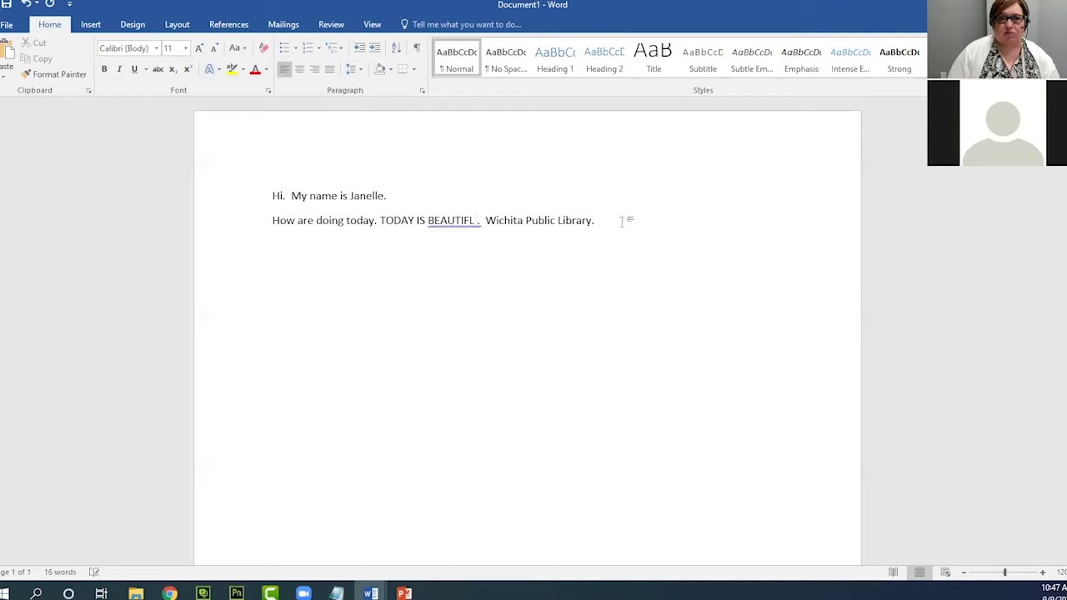
Check the proofing suggestions for the misspelled "BEAUTIFL" and correct the word to "BEAUTIFUL"
{"action": "right_click", "coordinate": [463, 224]}
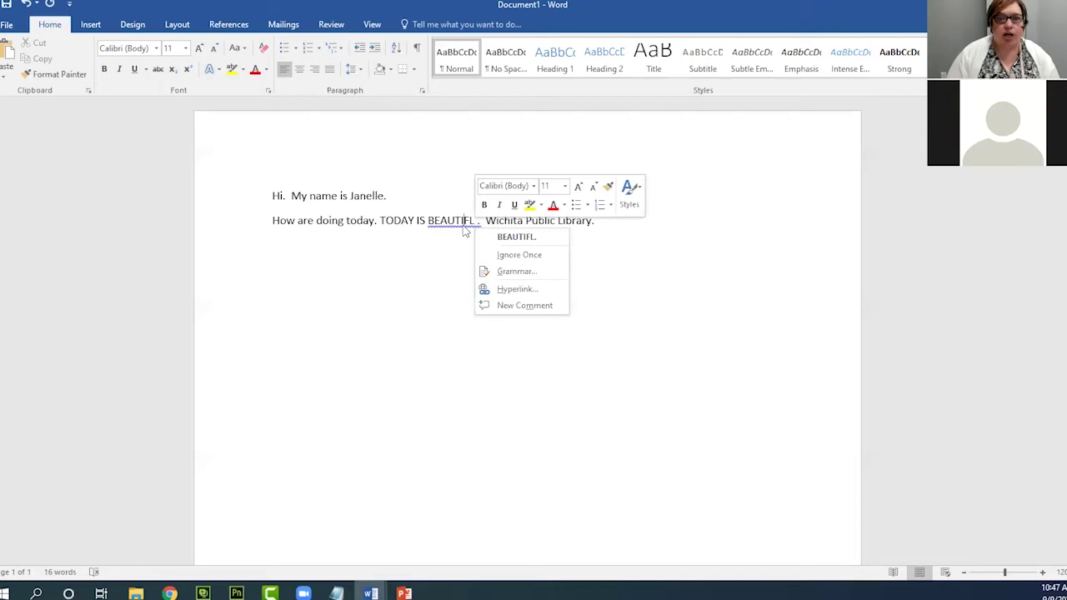
{"action": "right_click", "coordinate": [456, 251]}
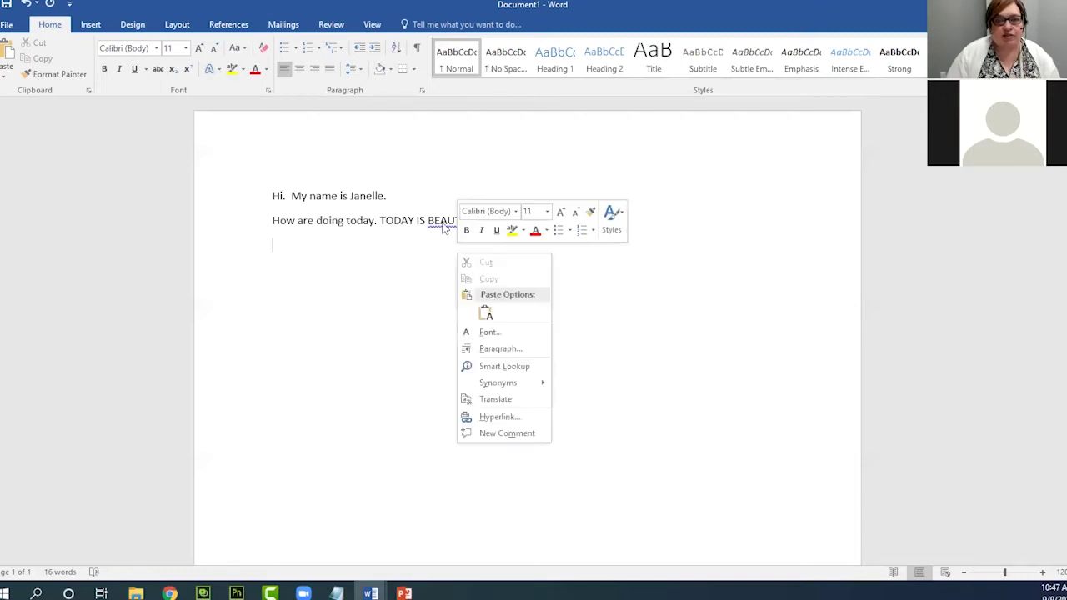
{"action": "left_click", "coordinate": [445, 222]}
{"action": "right_click", "coordinate": [445, 223]}
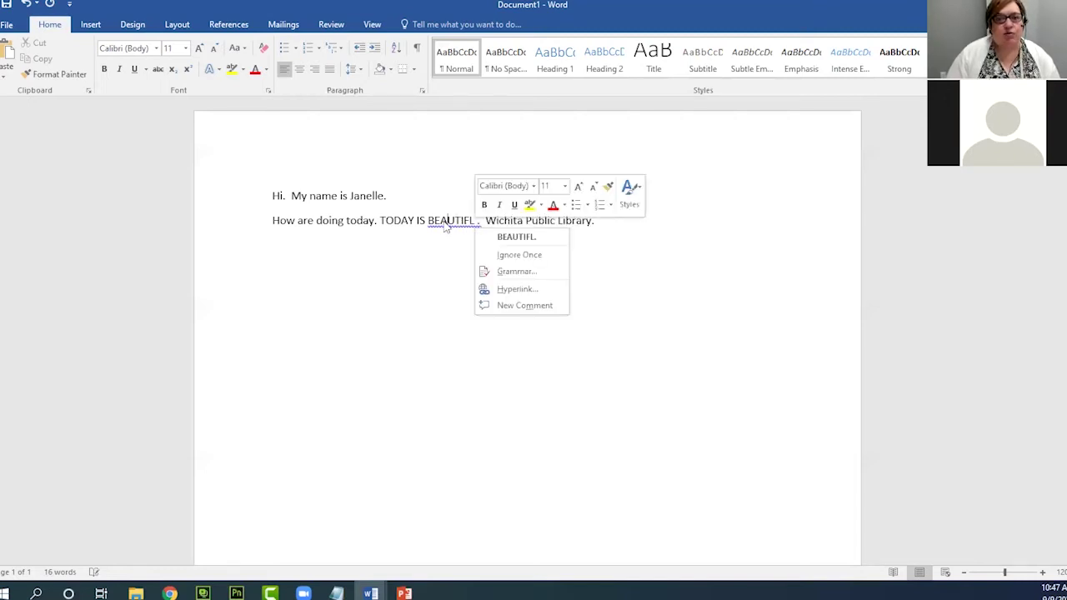
{"action": "left_click", "coordinate": [519, 237]}
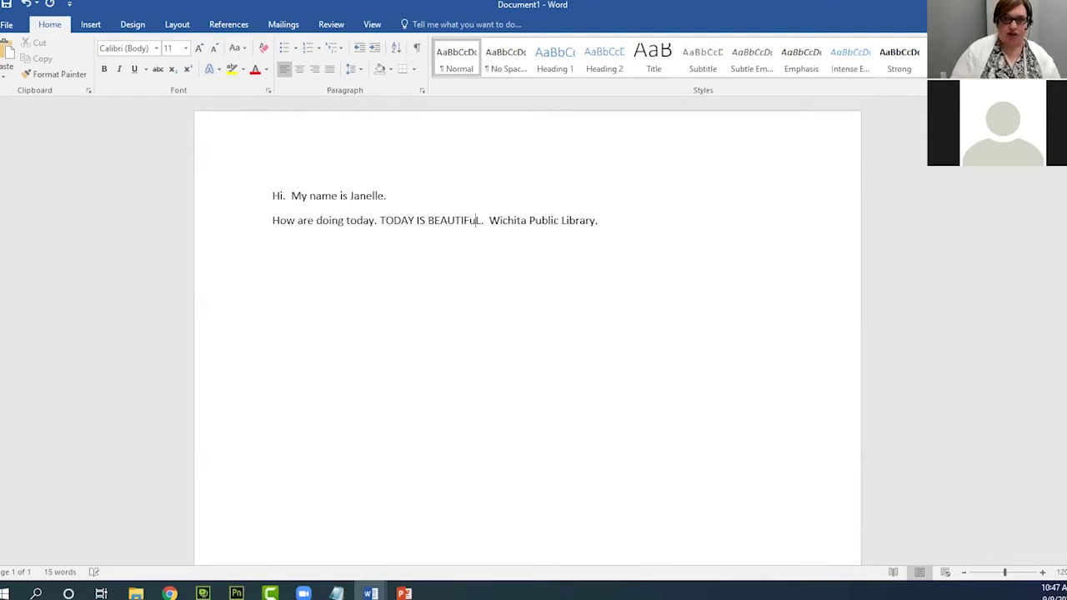
{"action": "type", "text": "U"}
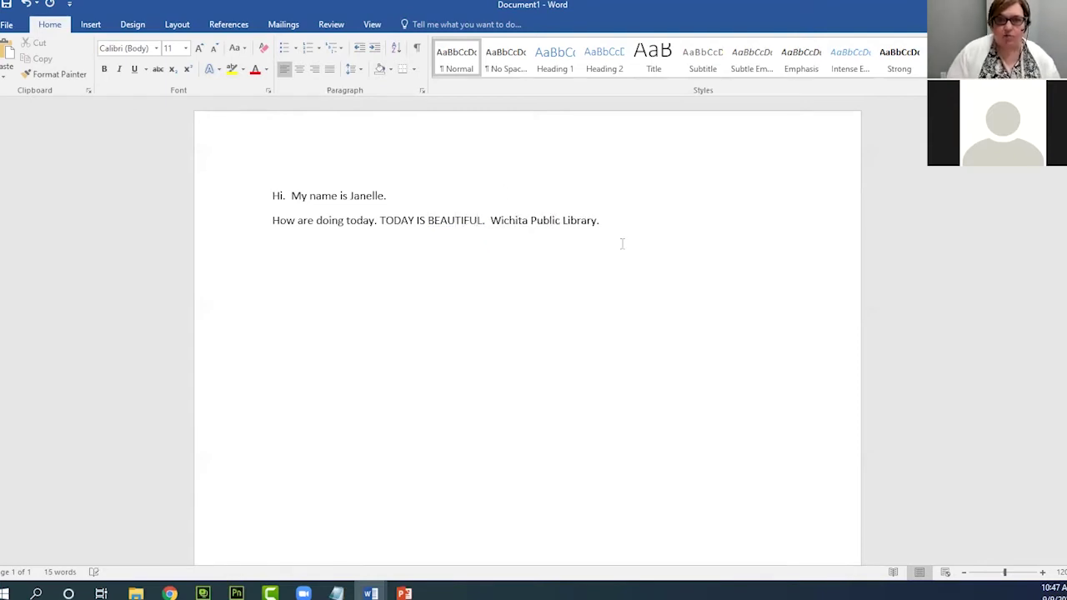
Try to misspell "Library" at the end of the second paragraph by deleting and retyping its ending
{"action": "left_click", "coordinate": [640, 225]}
{"action": "key", "text": "BackSpace"}
{"action": "key", "text": "BackSpace"}
{"action": "key", "text": "BackSpace"}
{"action": "key", "text": "BackSpace"}
{"action": "key", "text": "BackSpace"}
{"action": "key", "text": "BackSpace"}
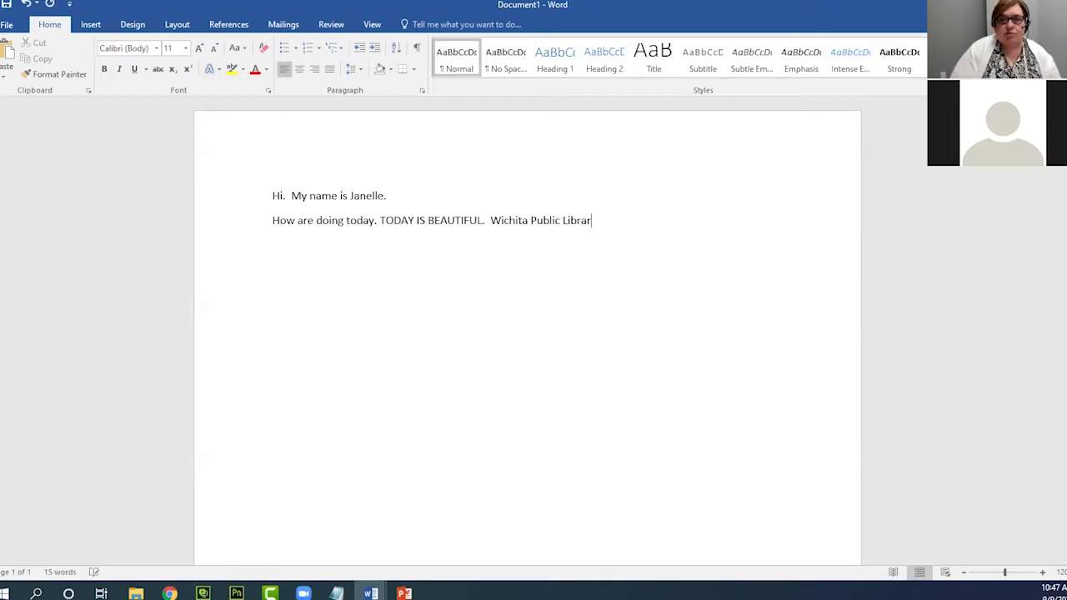
{"action": "type", "text": "ary."}
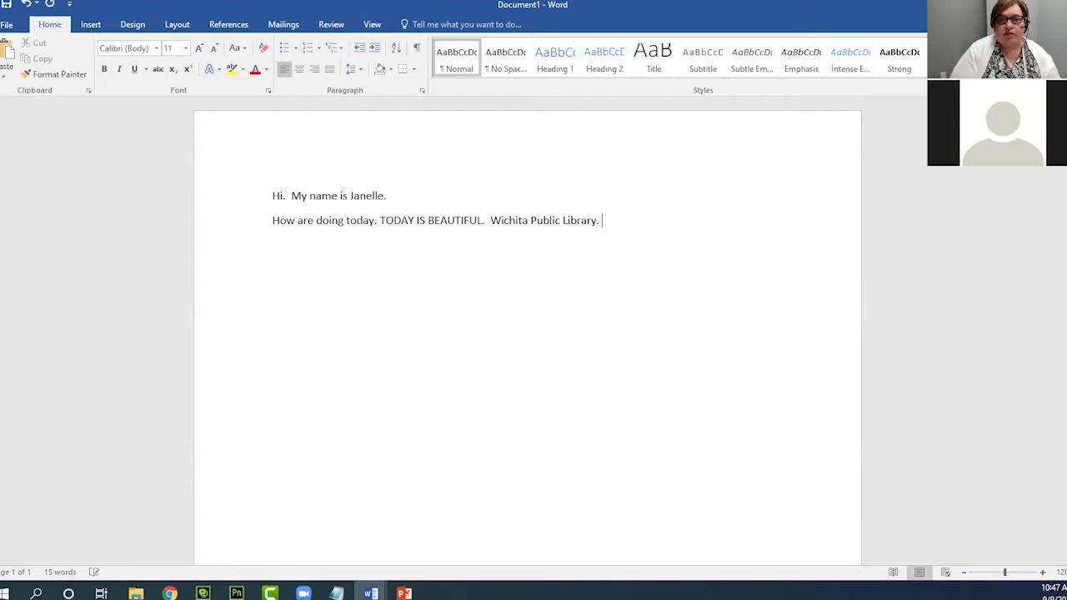
Misspell "Library" as "Libary" at the end of the second paragraph, keeping the closing period
{"action": "key", "text": "BackSpace"}
{"action": "key", "text": "BackSpace"}
{"action": "key", "text": "BackSpace"}
{"action": "key", "text": "BackSpace"}
{"action": "key", "text": "BackSpace"}
{"action": "key", "text": "BackSpace"}
{"action": "type", "text": "ary"}
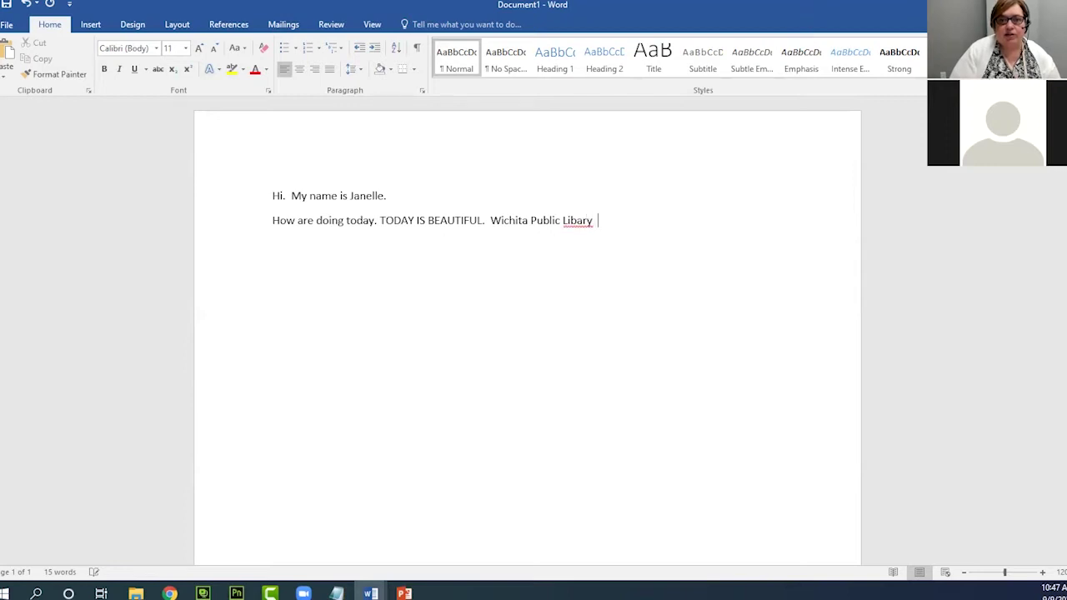
{"action": "key", "text": "BackSpace"}
{"action": "type", "text": "."}
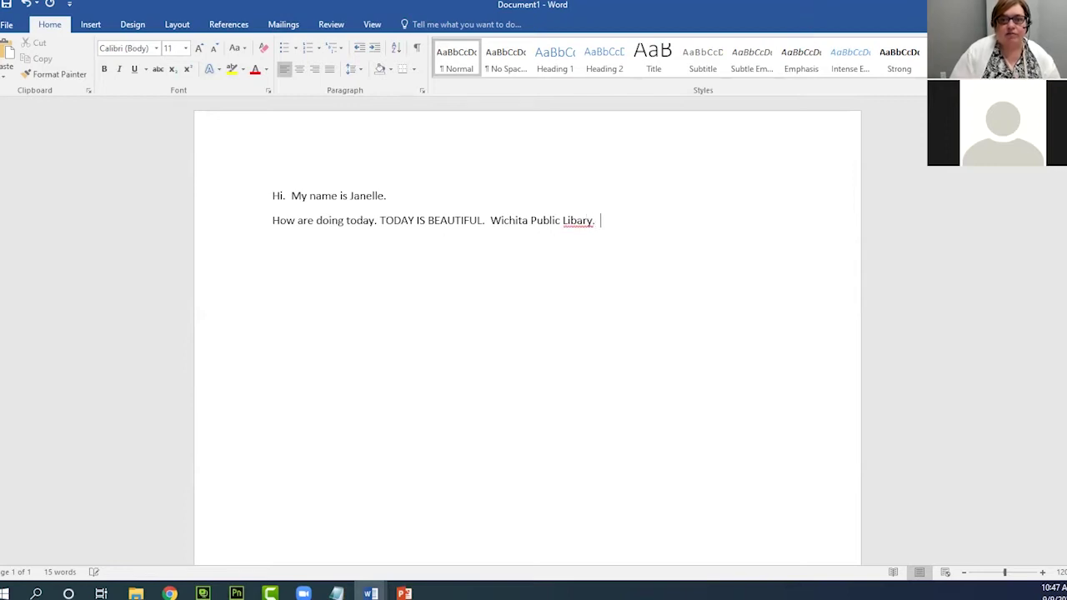
Replace "Libary" with the suggested spelling "Library" and display the Review commands
{"action": "right_click", "coordinate": [579, 223]}
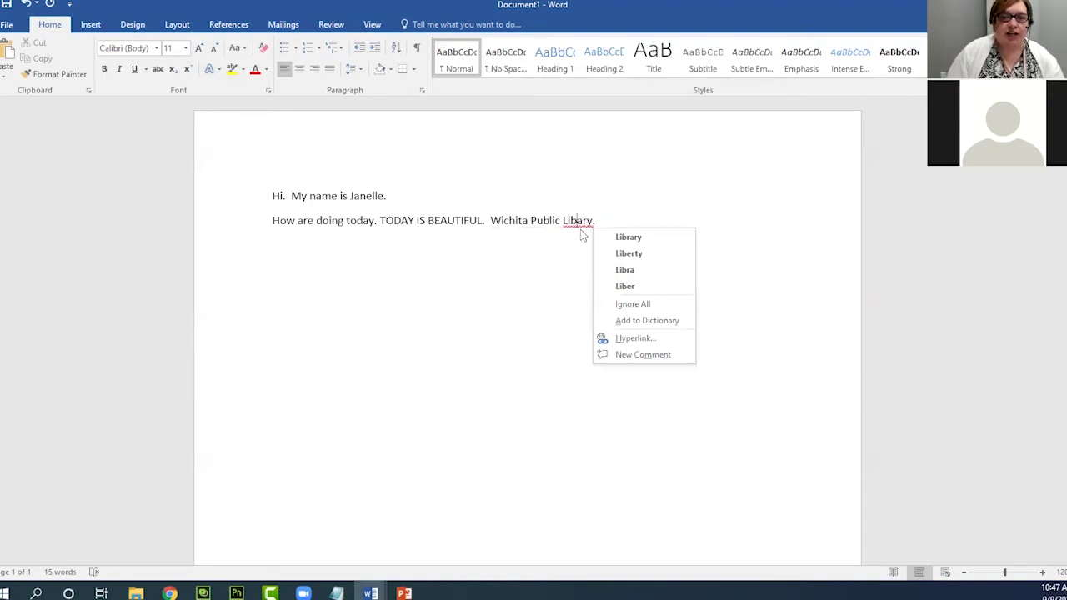
{"action": "left_click", "coordinate": [578, 231]}
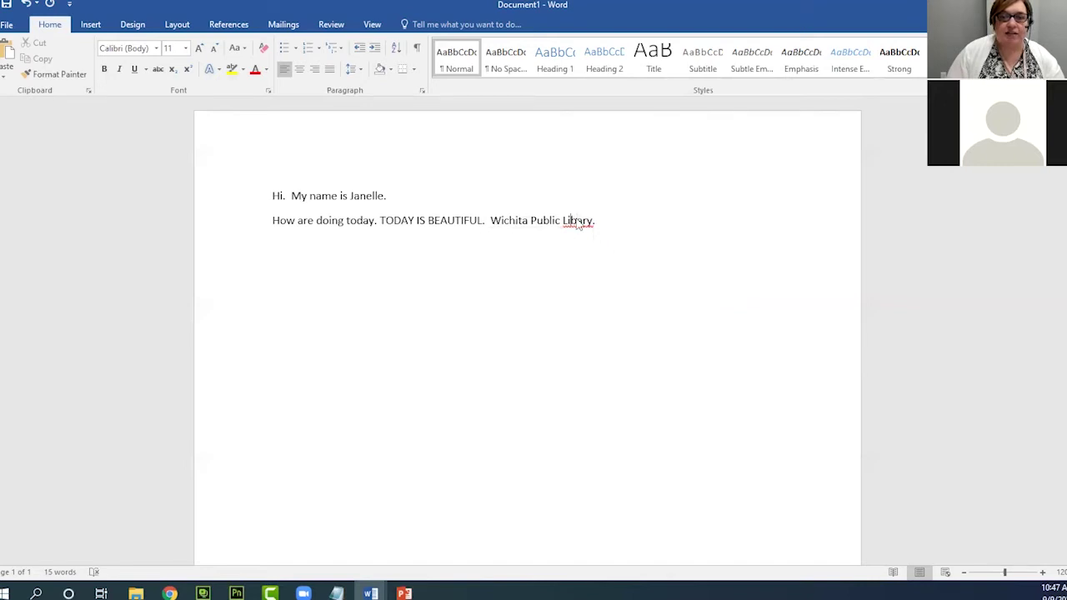
{"action": "right_click", "coordinate": [577, 223]}
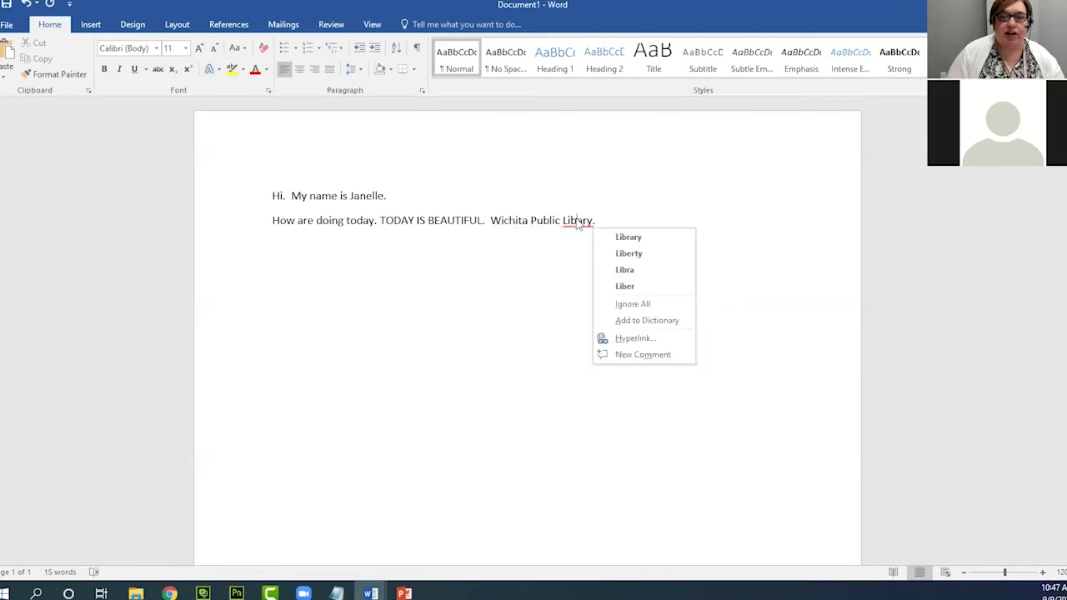
{"action": "left_click", "coordinate": [635, 238]}
{"action": "left_click", "coordinate": [607, 221]}
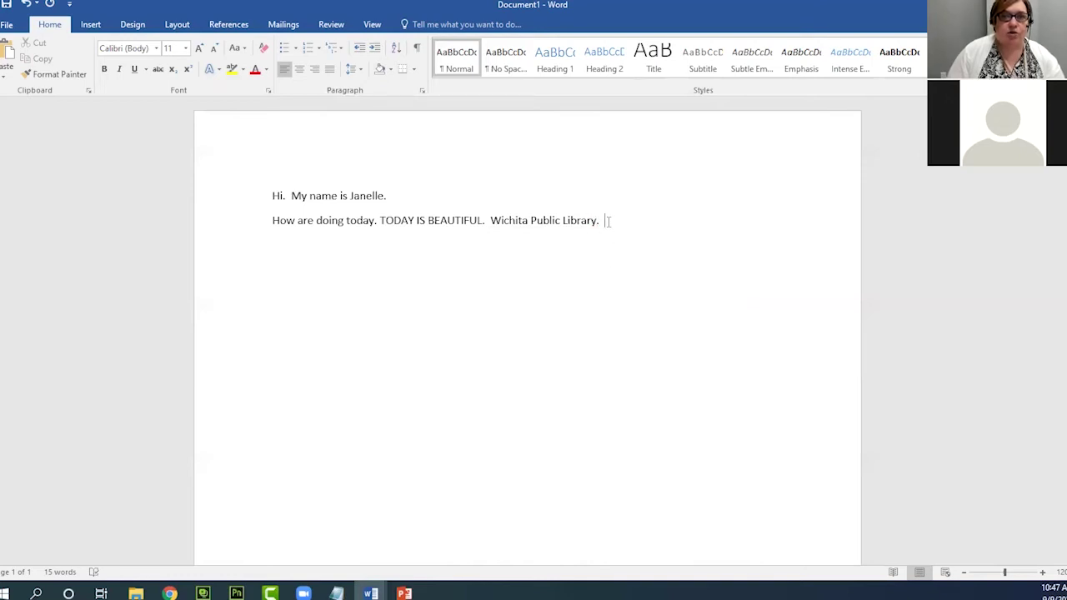
{"action": "left_click", "coordinate": [330, 25]}
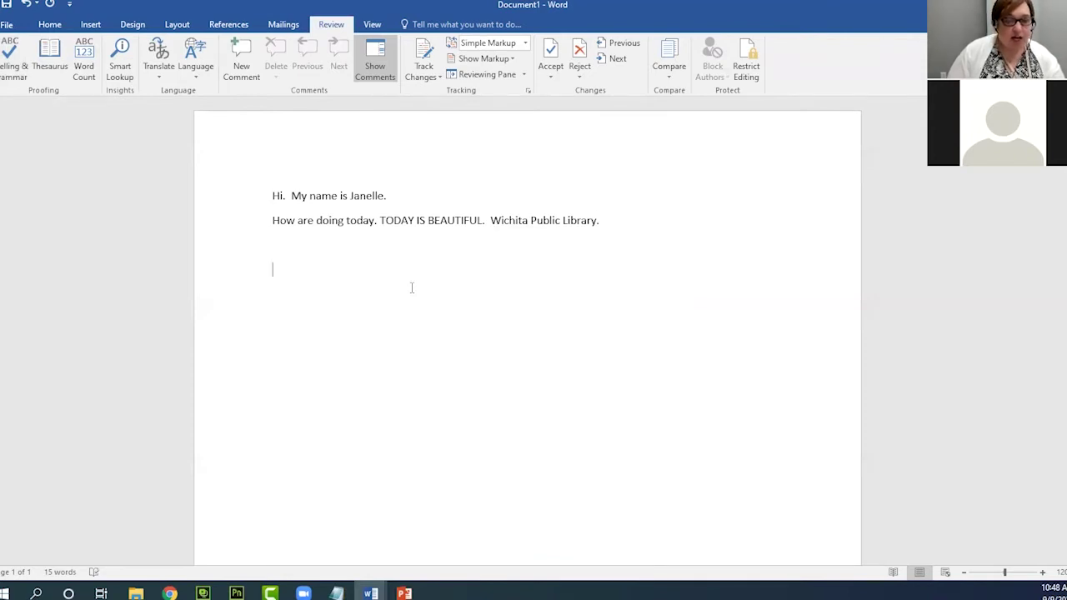
Delete "Wichita Public Library." from the end of the second paragraph, removing the last two words letter by letter and "Wichita" as a whole word
{"action": "left_click", "coordinate": [613, 215]}
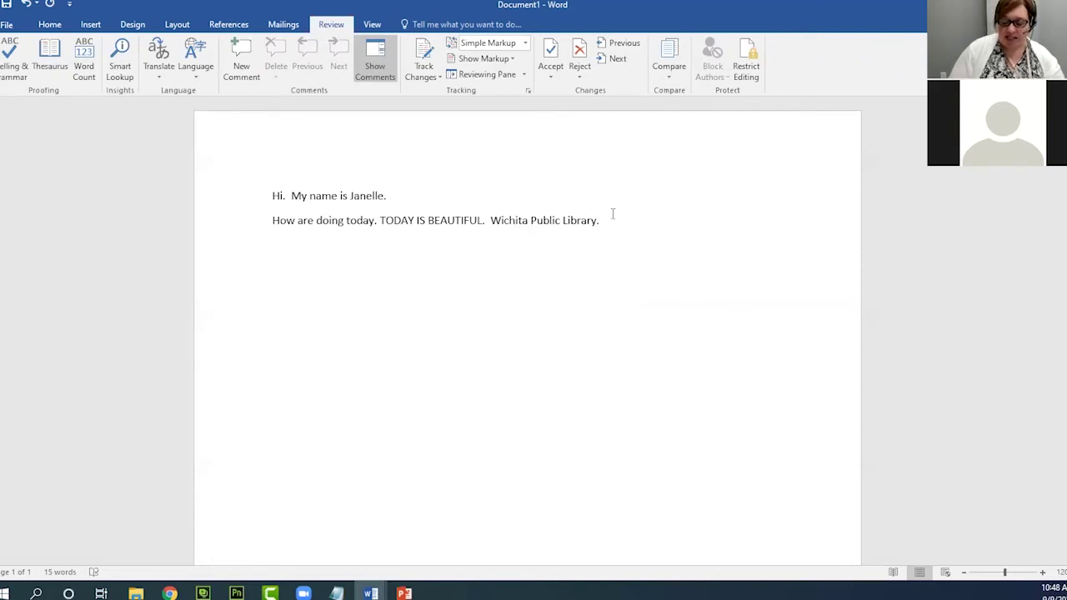
{"action": "key", "text": "BackSpace"}
{"action": "key", "text": "BackSpace"}
{"action": "key", "text": "BackSpace"}
{"action": "key", "text": "BackSpace"}
{"action": "key", "text": "BackSpace"}
{"action": "key", "text": "BackSpace"}
{"action": "key", "text": "BackSpace"}
{"action": "key", "text": "BackSpace"}
{"action": "key", "text": "BackSpace"}
{"action": "key", "text": "BackSpace"}
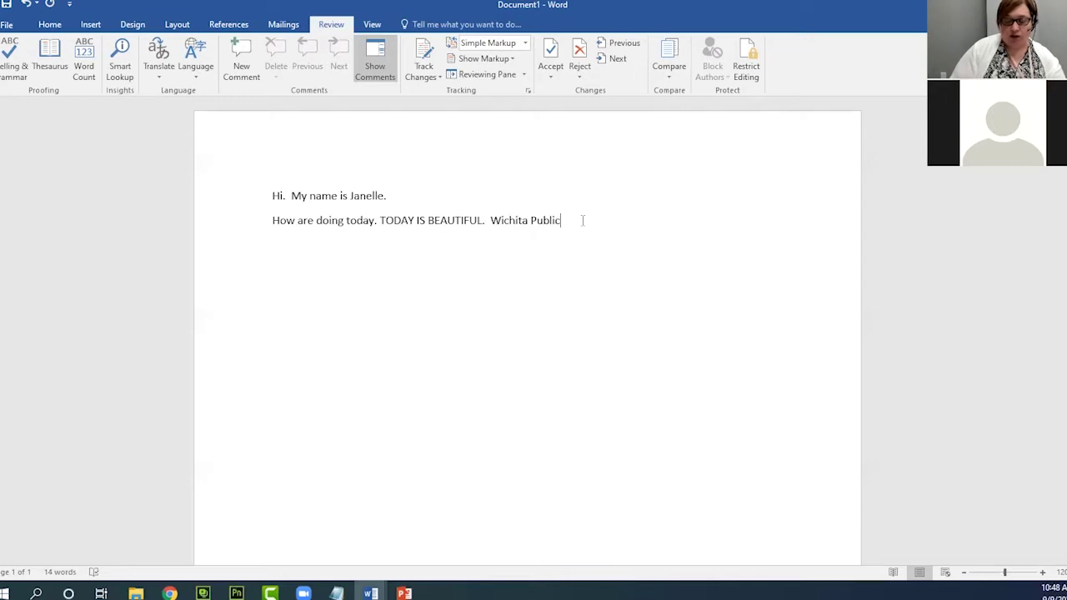
{"action": "key", "text": "BackSpace"}
{"action": "key", "text": "BackSpace"}
{"action": "key", "text": "BackSpace"}
{"action": "key", "text": "BackSpace"}
{"action": "key", "text": "BackSpace"}
{"action": "key", "text": "BackSpace"}
{"action": "key", "text": "BackSpace"}
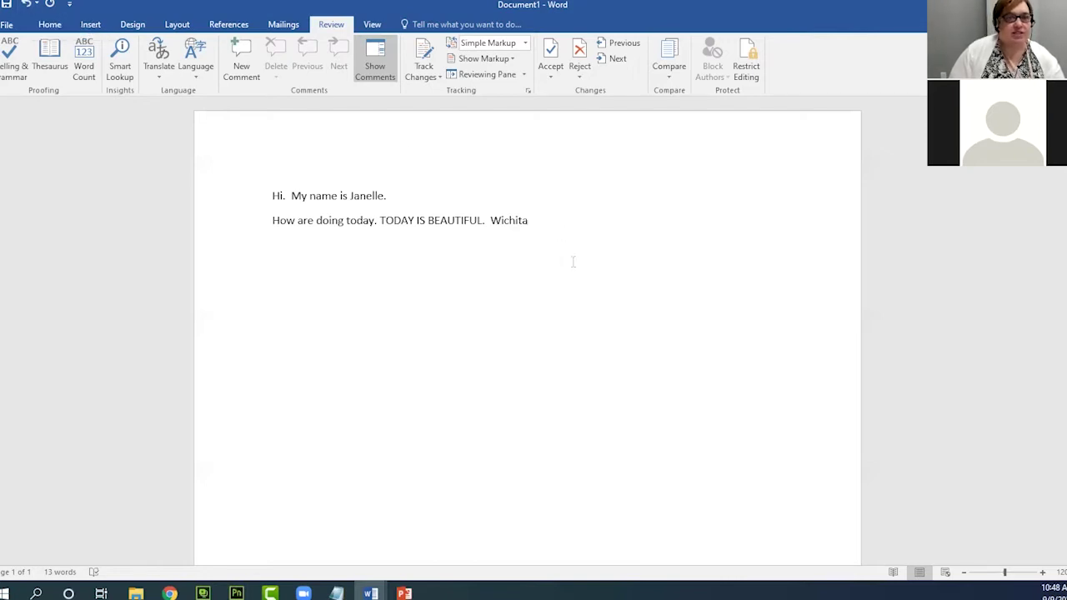
{"action": "double_click", "coordinate": [524, 224]}
{"action": "key", "text": "Delete"}
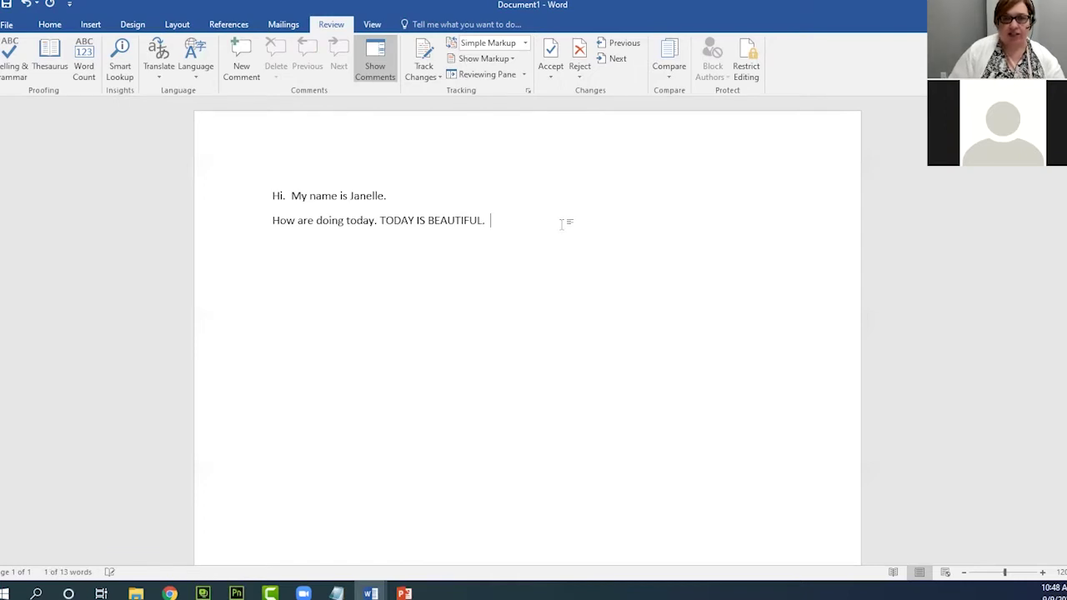
Undo the deletions to restore "Wichita Public Library." in the second paragraph, trying Redo along the way
{"action": "left_click", "coordinate": [30, 7]}
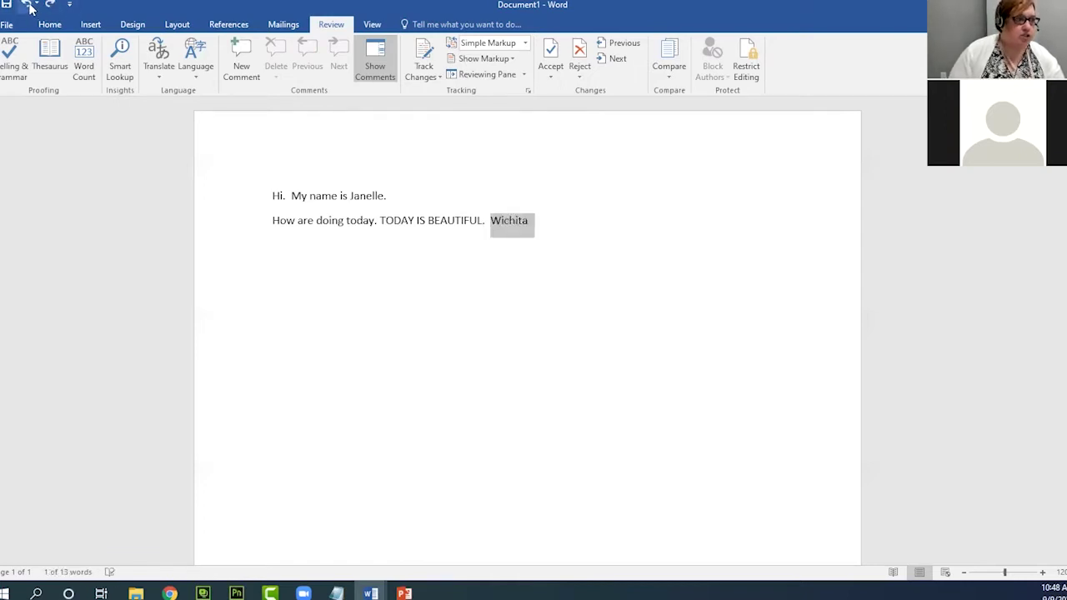
{"action": "left_click", "coordinate": [336, 346]}
{"action": "left_click", "coordinate": [537, 219]}
{"action": "key", "text": "ctrl+Left"}
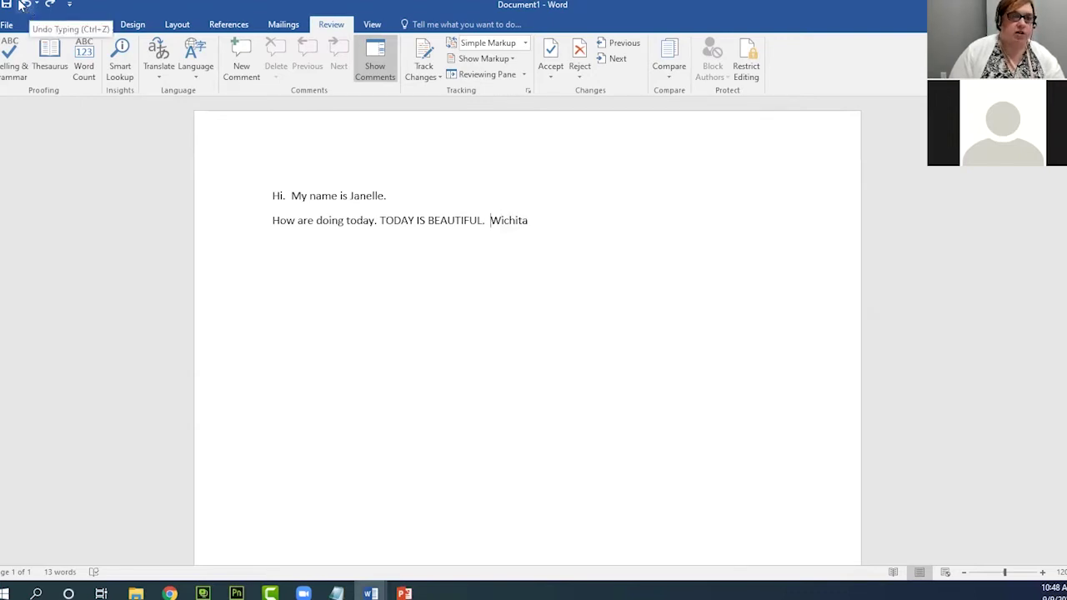
{"action": "type", "text": "Public Library."}
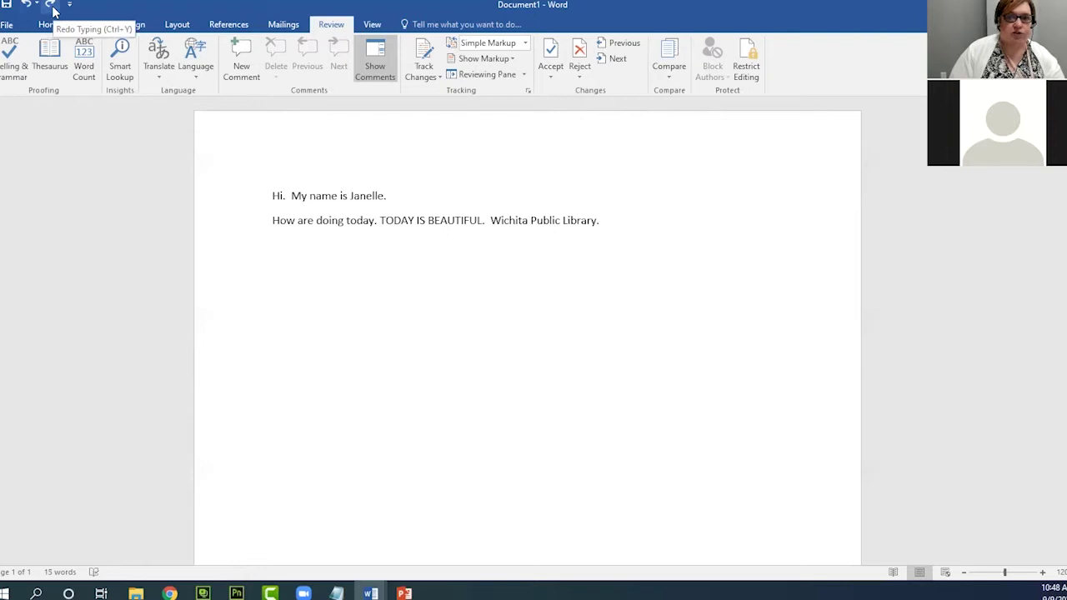
{"action": "key", "text": "ctrl+z"}
{"action": "left_click", "coordinate": [52, 8]}
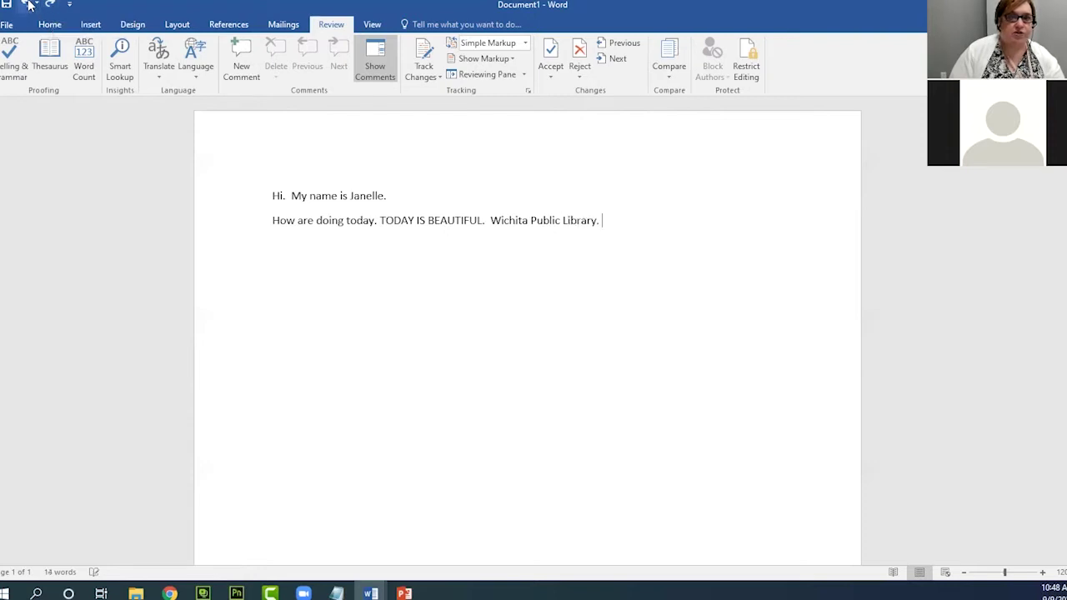
{"action": "key", "text": "Return"}
{"action": "key", "text": "Return"}
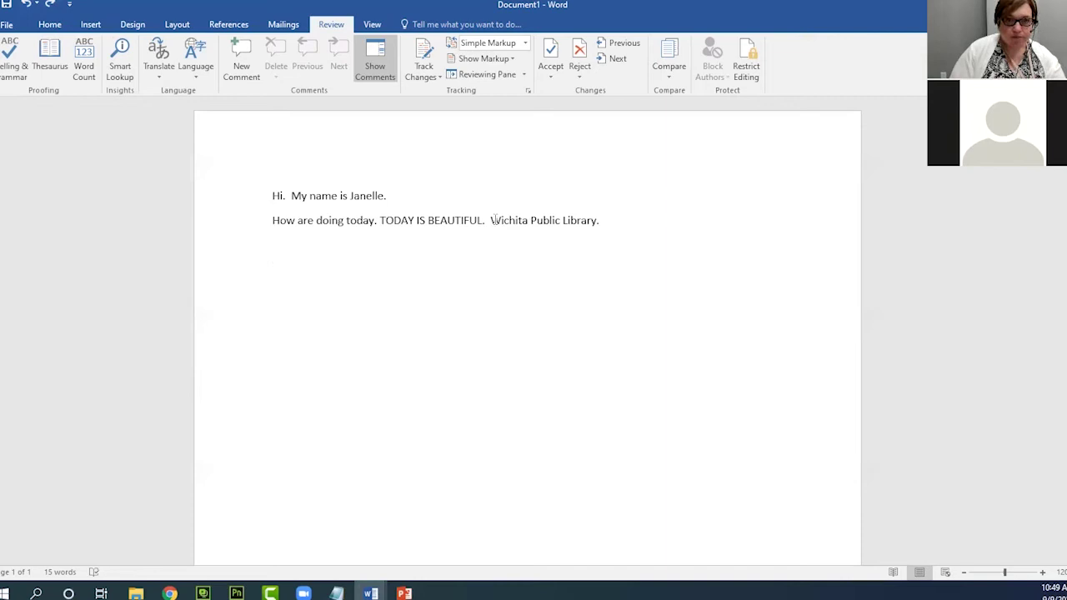
Practise selecting the sentence "Wichita Public Library." in the second paragraph, first by its extent and finally as a whole sentence
{"action": "left_click_drag", "start_coordinate": [492, 221], "coordinate": [591, 227]}
{"action": "left_click", "coordinate": [584, 269]}
{"action": "left_click_drag", "start_coordinate": [491, 221], "coordinate": [604, 222]}
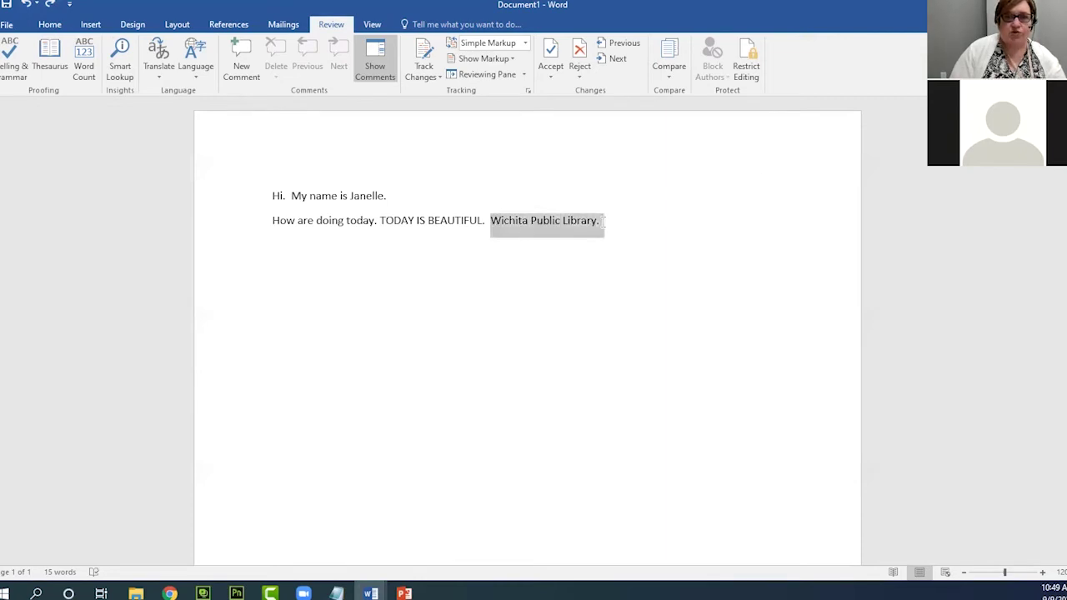
{"action": "left_click", "coordinate": [596, 267]}
{"action": "left_click", "coordinate": [542, 220], "text": "ctrl"}
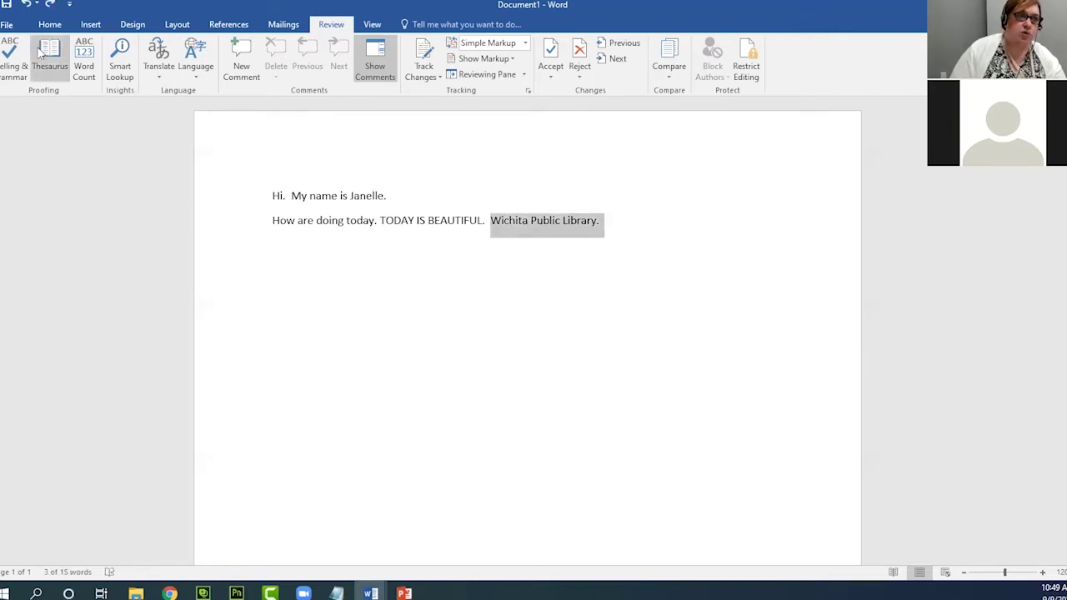
Display the Home commands, select "Wichita Public Library" and view the available font sizes without choosing one
{"action": "left_click", "coordinate": [9, 26]}
{"action": "left_click", "coordinate": [11, 29]}
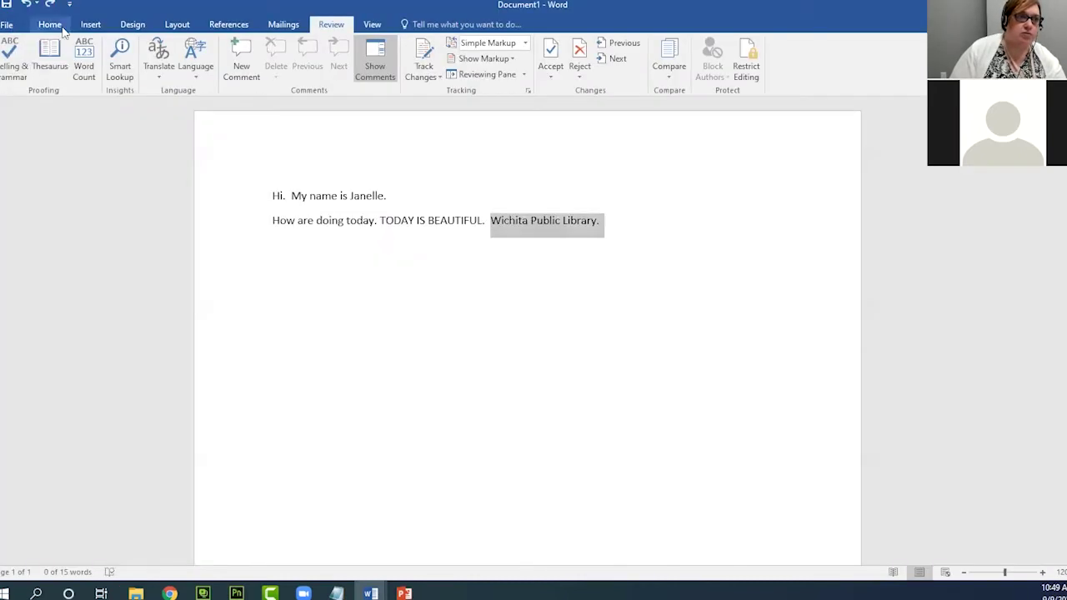
{"action": "left_click", "coordinate": [50, 24]}
{"action": "left_click", "coordinate": [529, 221]}
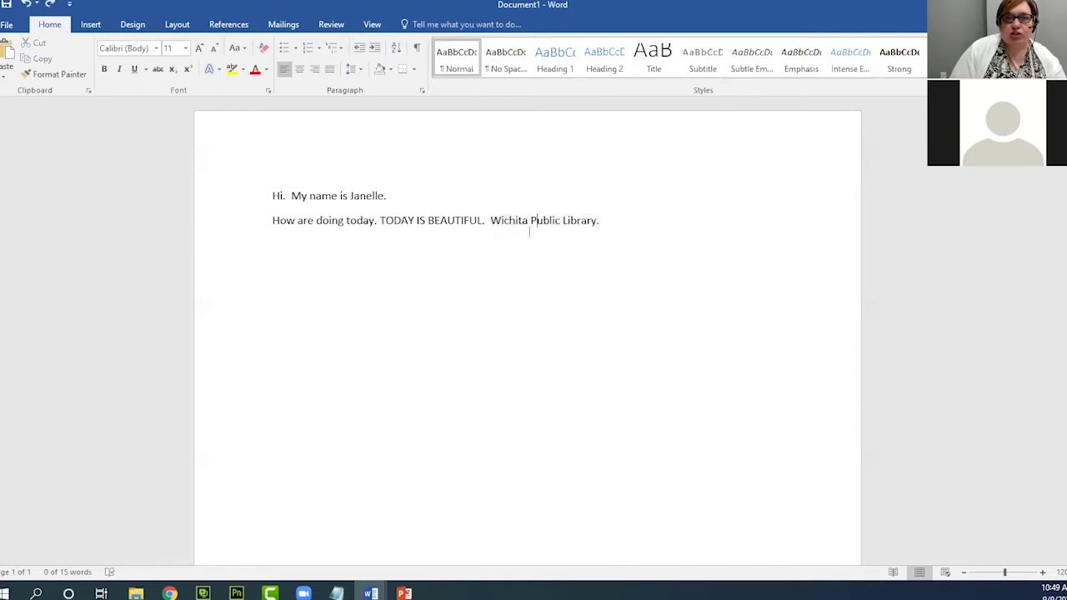
{"action": "left_click_drag", "start_coordinate": [492, 222], "coordinate": [597, 222]}
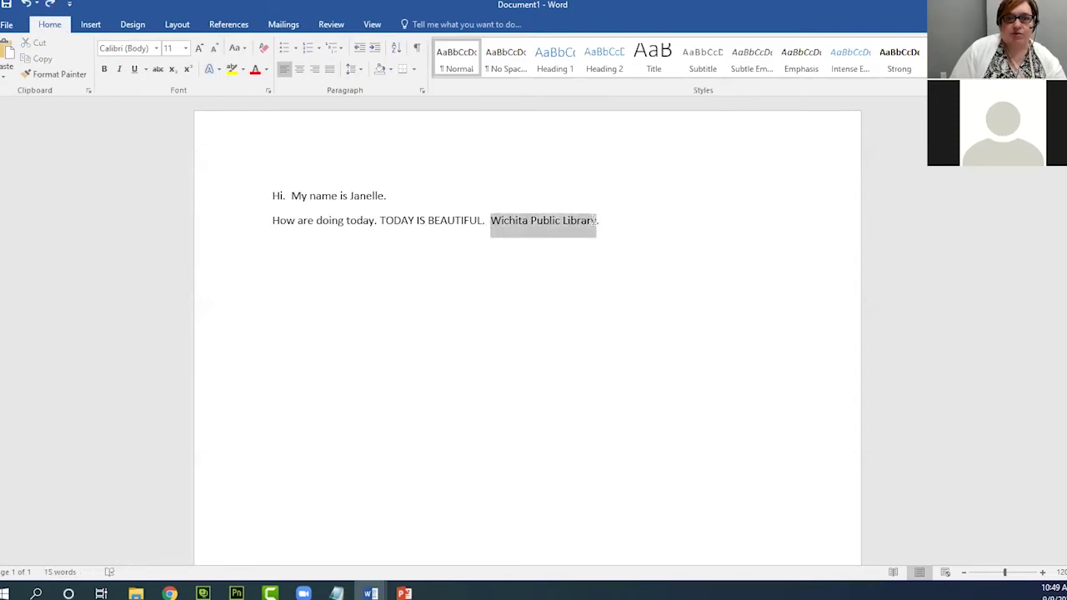
{"action": "left_click", "coordinate": [186, 48]}
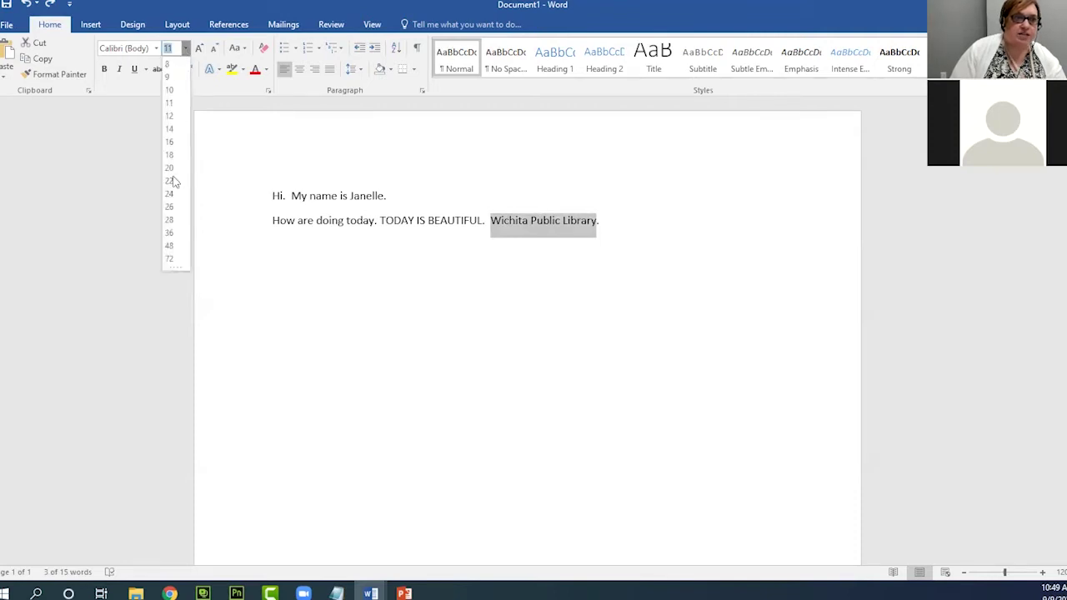
{"action": "left_click", "coordinate": [528, 247]}
{"action": "left_click", "coordinate": [528, 247]}
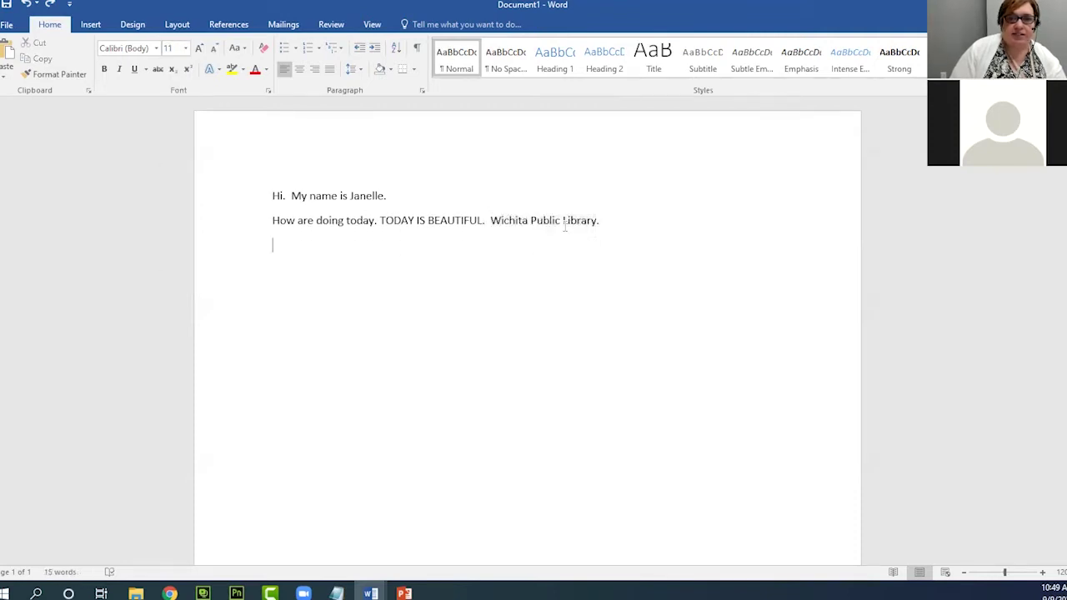
Select the sentence "Wichita Public Library." in the second paragraph and set its font size to 20
{"action": "left_click_drag", "start_coordinate": [491, 221], "coordinate": [595, 222]}
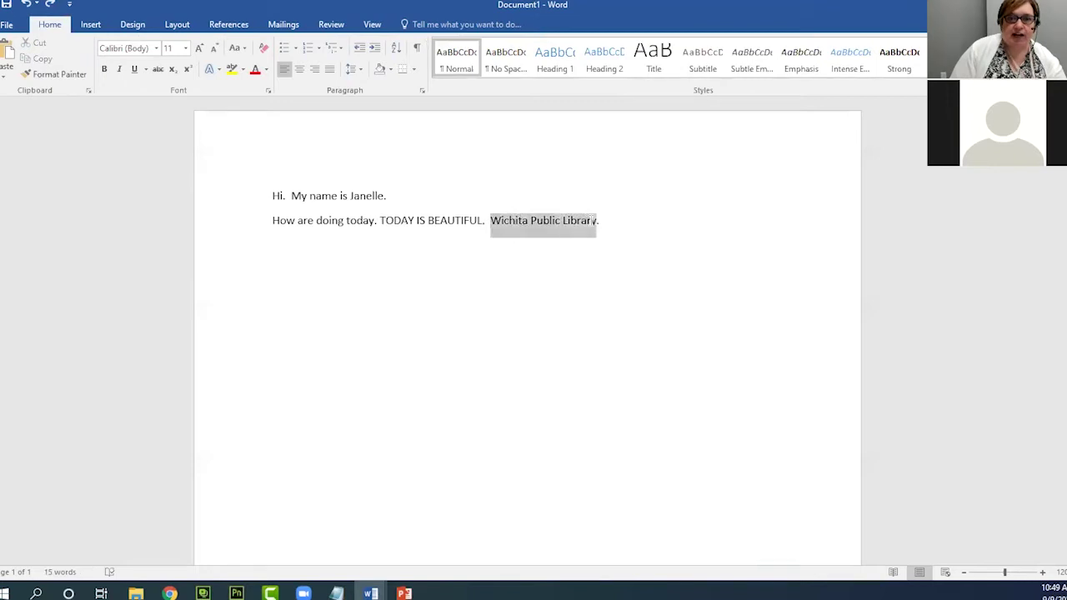
{"action": "left_click", "coordinate": [513, 256]}
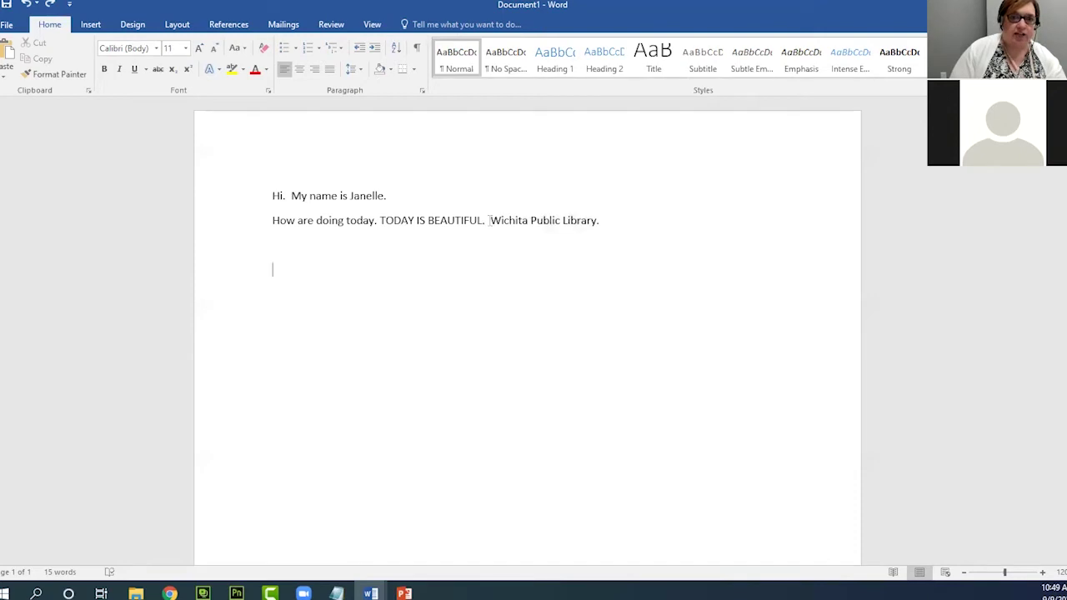
{"action": "mouse_move", "coordinate": [491, 220]}
{"action": "left_mouse_down"}
{"action": "mouse_move", "coordinate": [598, 221]}
{"action": "mouse_move", "coordinate": [505, 224]}
{"action": "left_mouse_up"}
{"action": "left_click", "coordinate": [618, 225]}
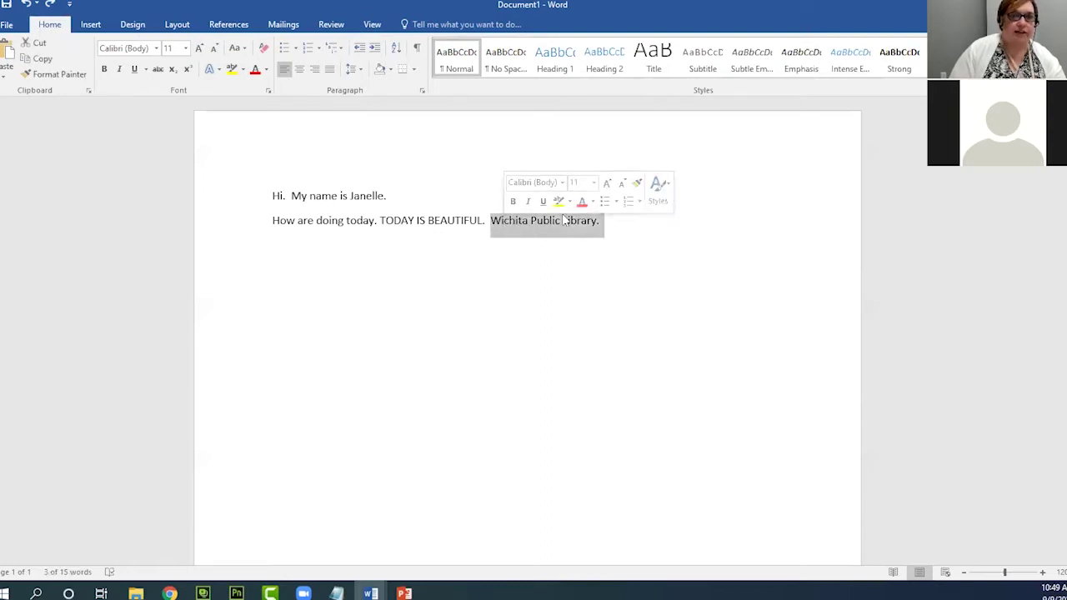
{"action": "left_click", "coordinate": [186, 49]}
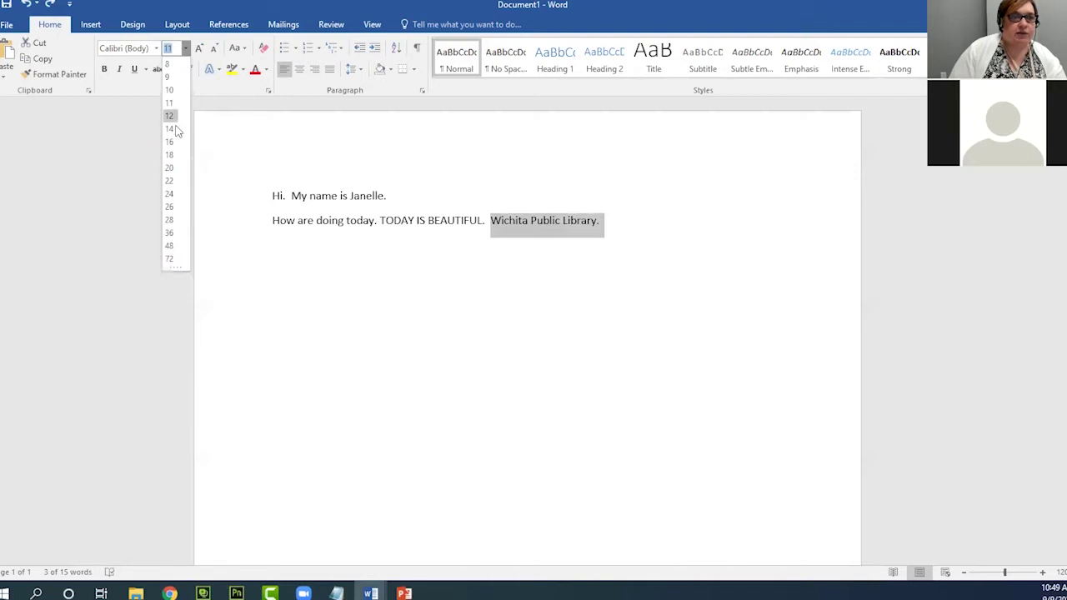
{"action": "left_click", "coordinate": [169, 168]}
{"action": "left_click", "coordinate": [503, 232]}
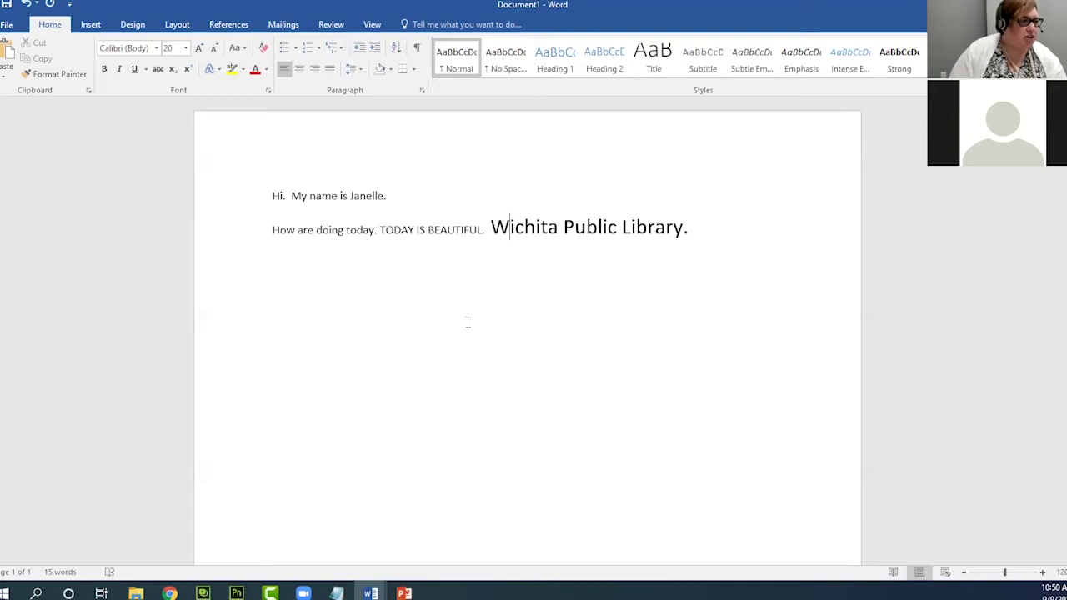
Start a new paragraph after the sentence "Wichita Public Library." at the end of the second paragraph
{"action": "left_click", "coordinate": [587, 230]}
{"action": "left_click", "coordinate": [706, 233]}
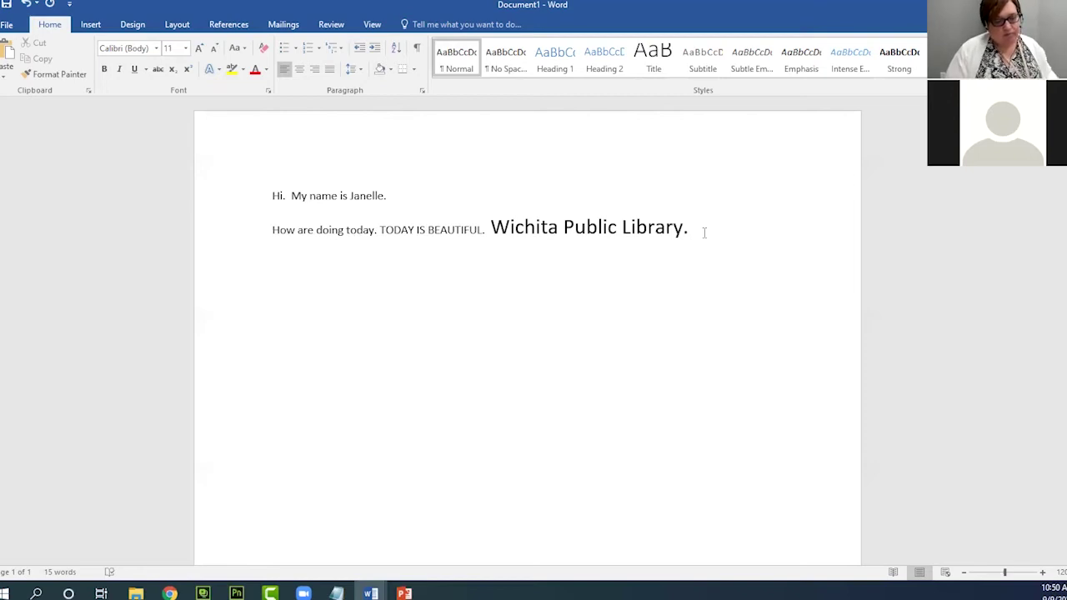
{"action": "key", "text": "Return"}
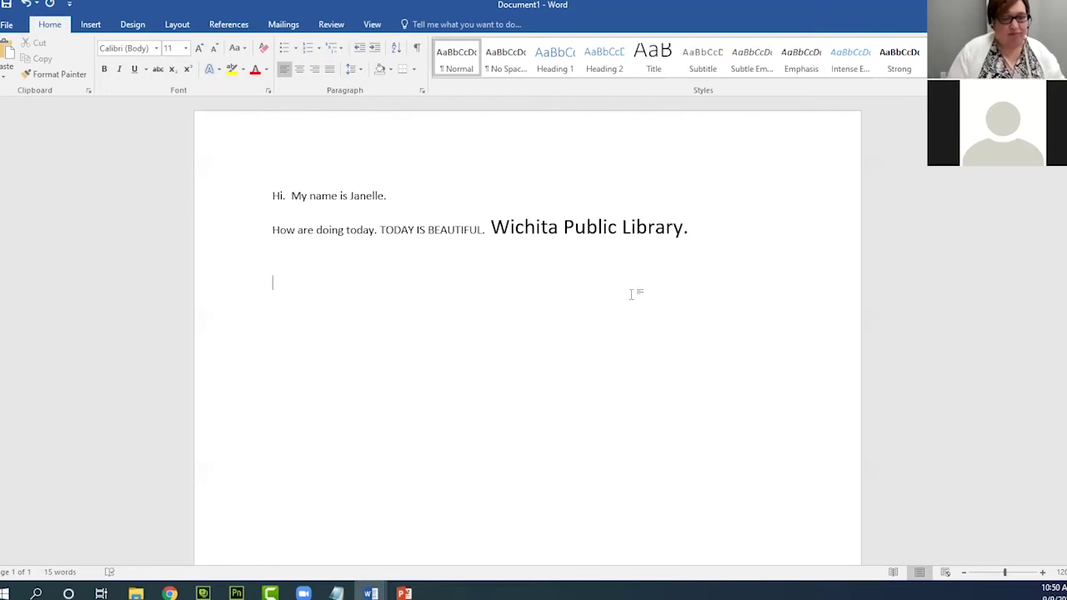
Delete the sentence "Wichita Public Library." from the second paragraph, undo the deletion once, and delete it again
{"action": "left_click_drag", "start_coordinate": [695, 229], "coordinate": [511, 226]}
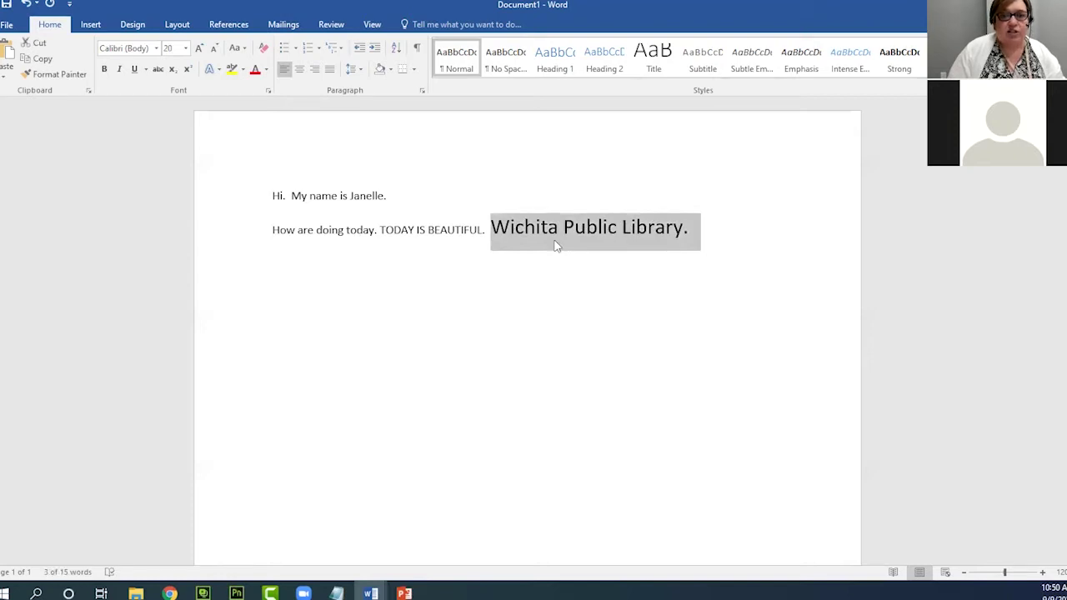
{"action": "key", "text": "Delete"}
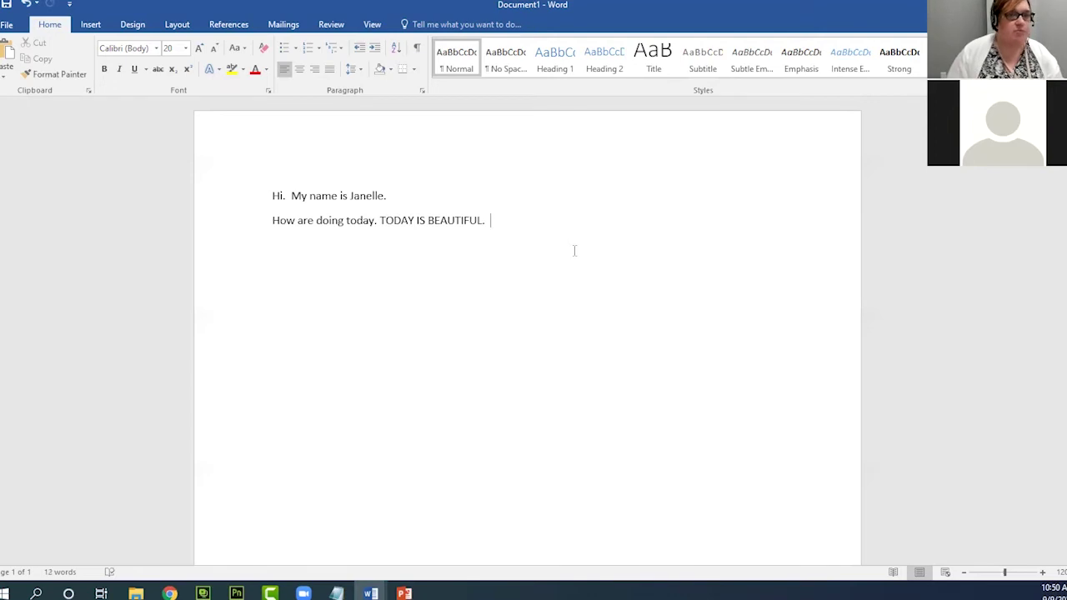
{"action": "left_click", "coordinate": [27, 5]}
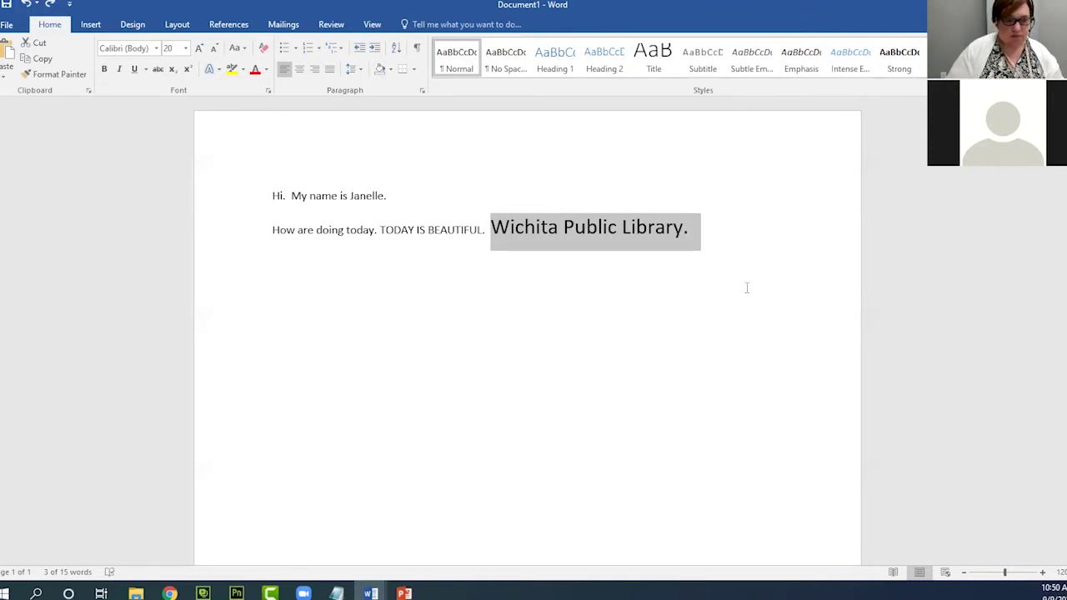
{"action": "key", "text": "Delete"}
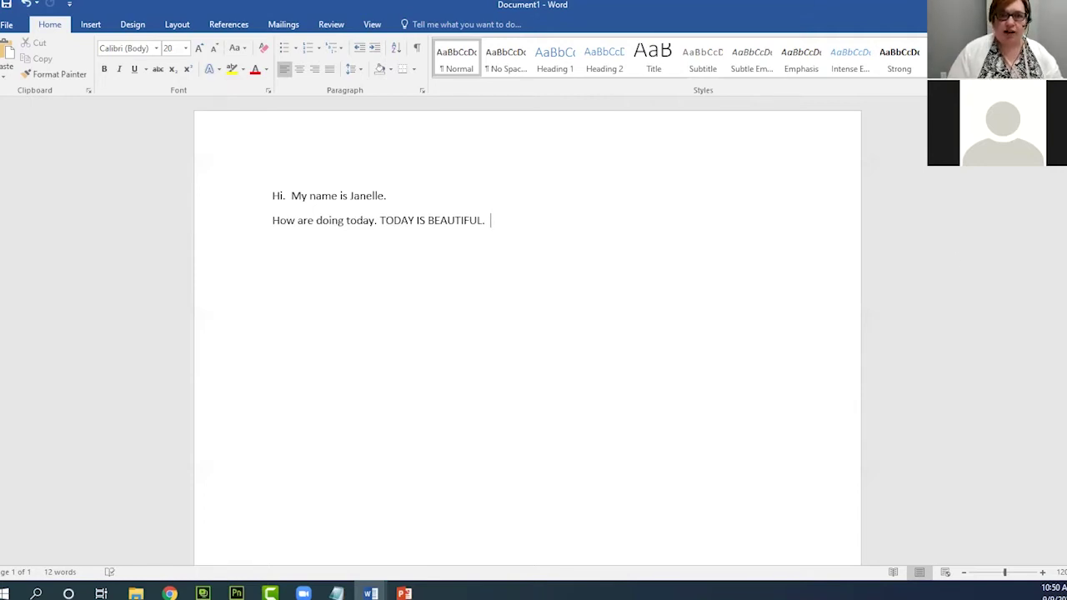
Switch to Chrome and download Basics Example Recipe.docx from the Word Basics 09/09/21 Google Drive folder
{"action": "left_click", "coordinate": [1018, 5]}
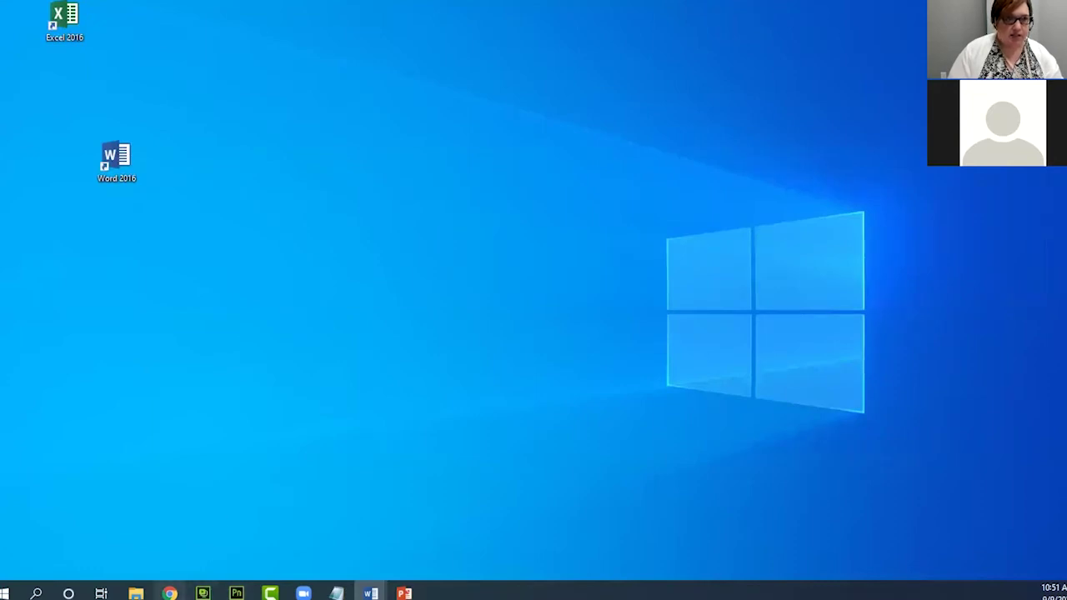
{"action": "left_click", "coordinate": [169, 593]}
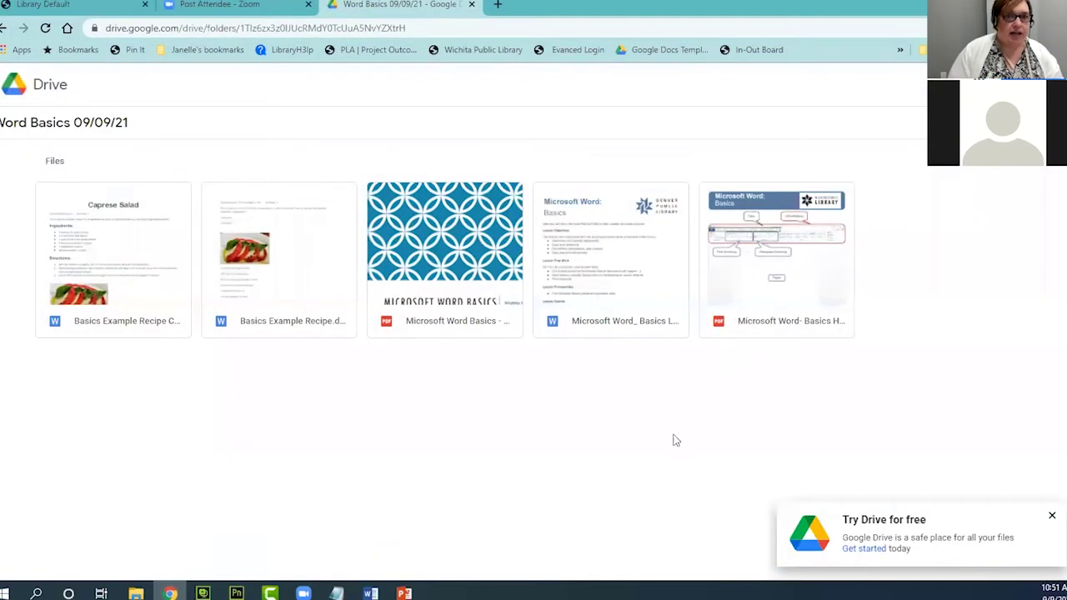
{"action": "left_click", "coordinate": [243, 29]}
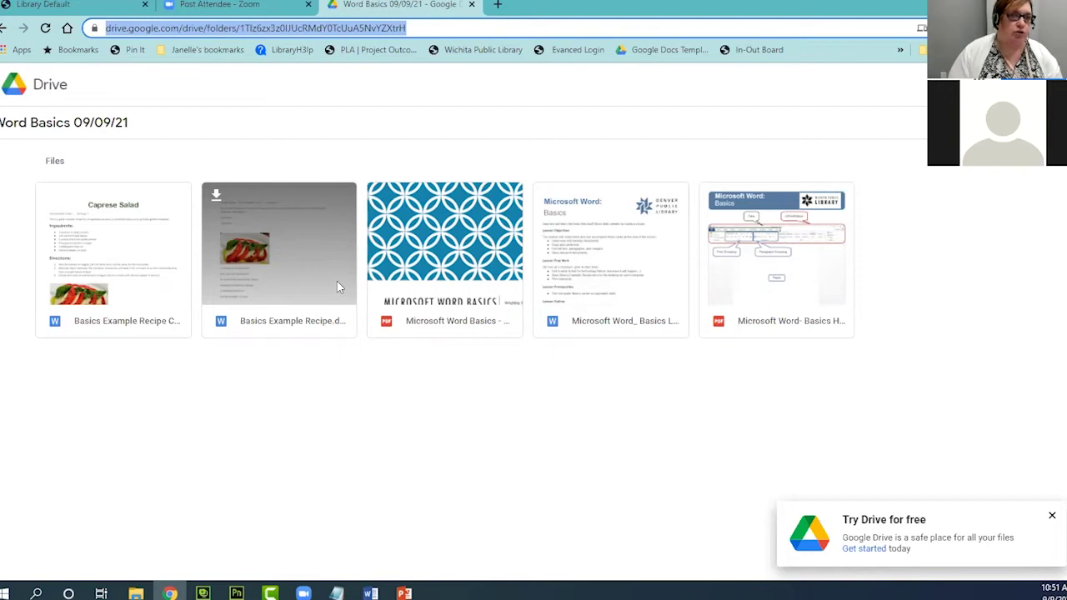
{"action": "left_click", "coordinate": [217, 200]}
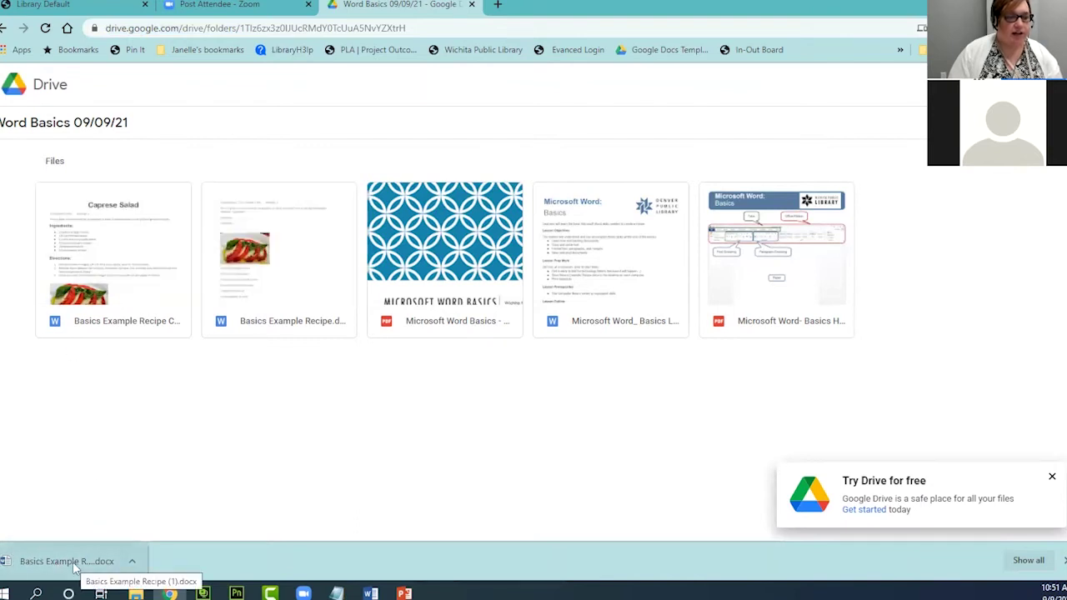
Open the downloaded Basics Example Recipe (1) document in Word, enable editing and look through the recipe
{"action": "left_click", "coordinate": [75, 563]}
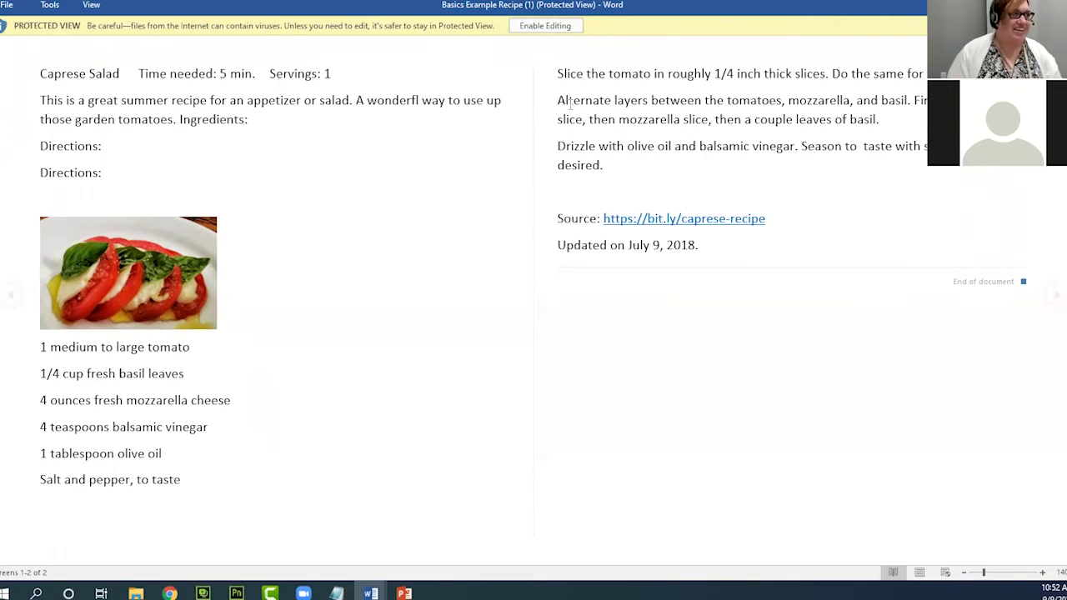
{"action": "left_click", "coordinate": [554, 29]}
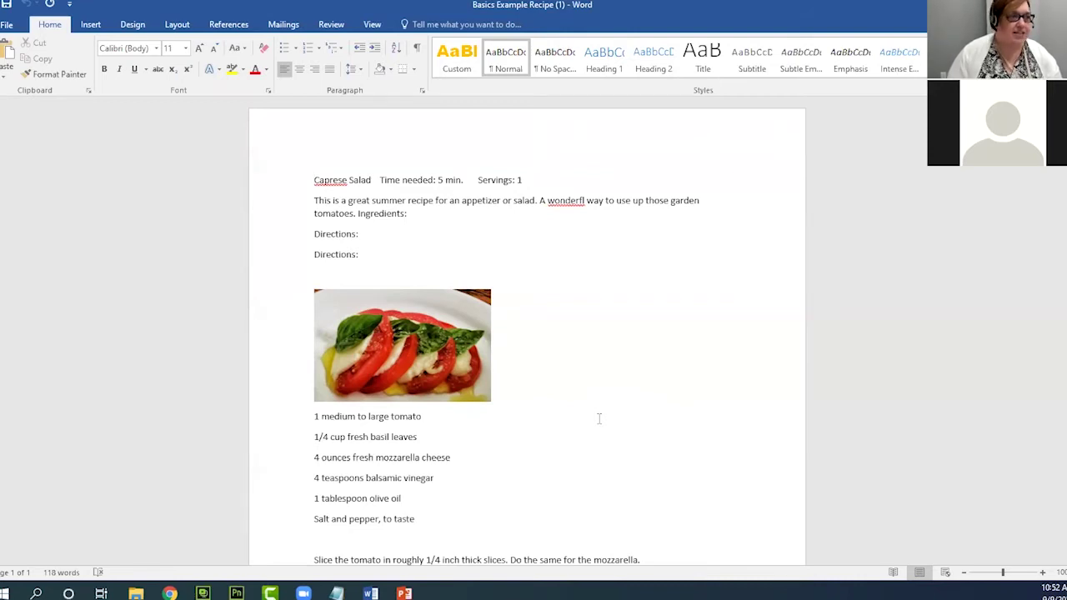
{"action": "scroll", "coordinate": [599, 419], "scroll_direction": "down", "scroll_amount": 4}
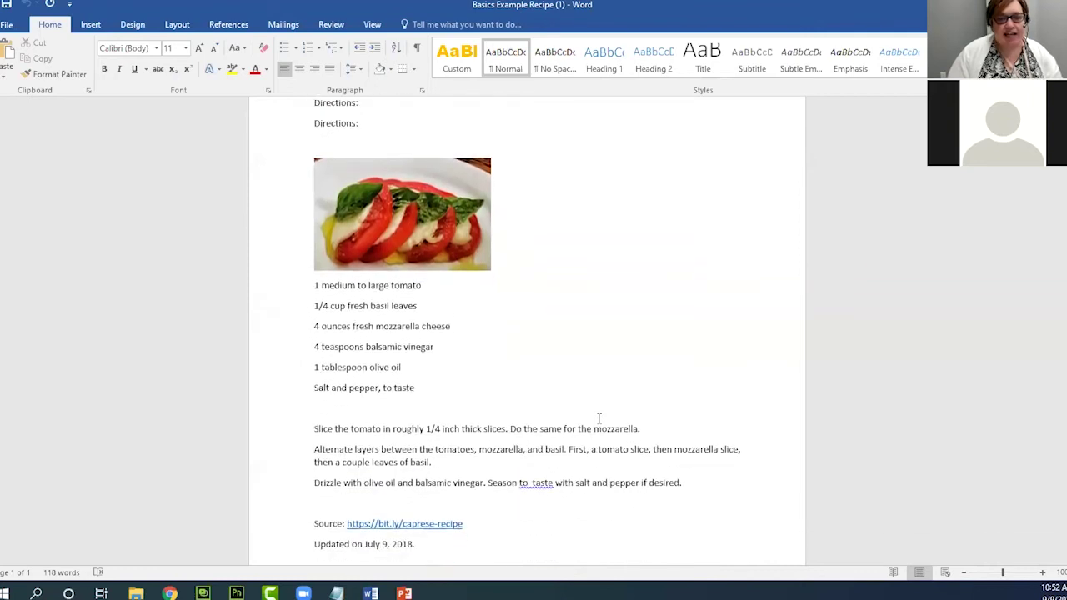
{"action": "scroll", "coordinate": [383, 450], "scroll_direction": "down", "scroll_amount": 3}
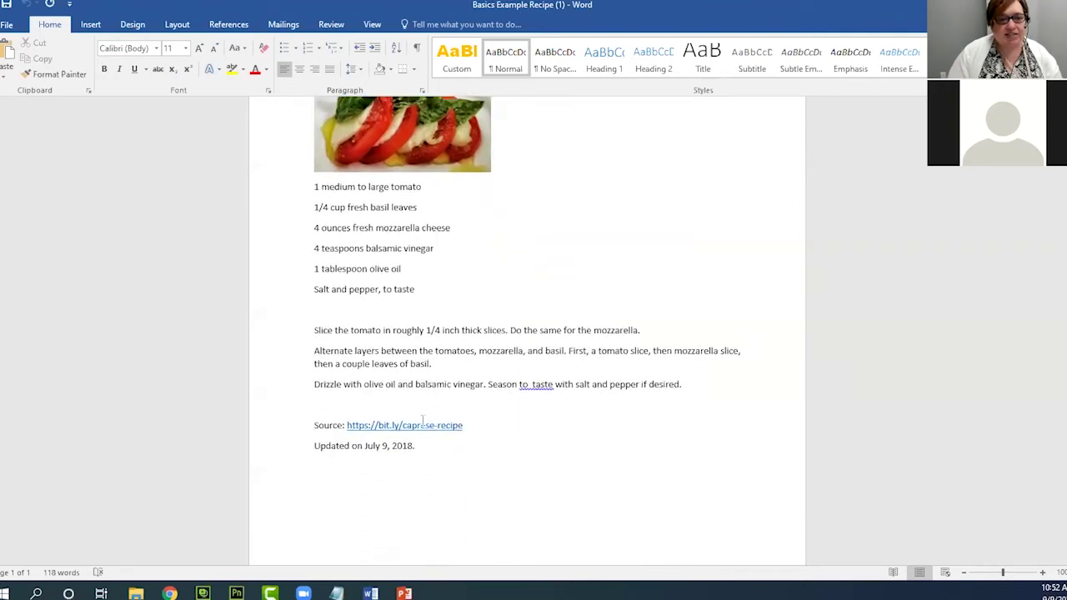
{"action": "left_click", "coordinate": [383, 447]}
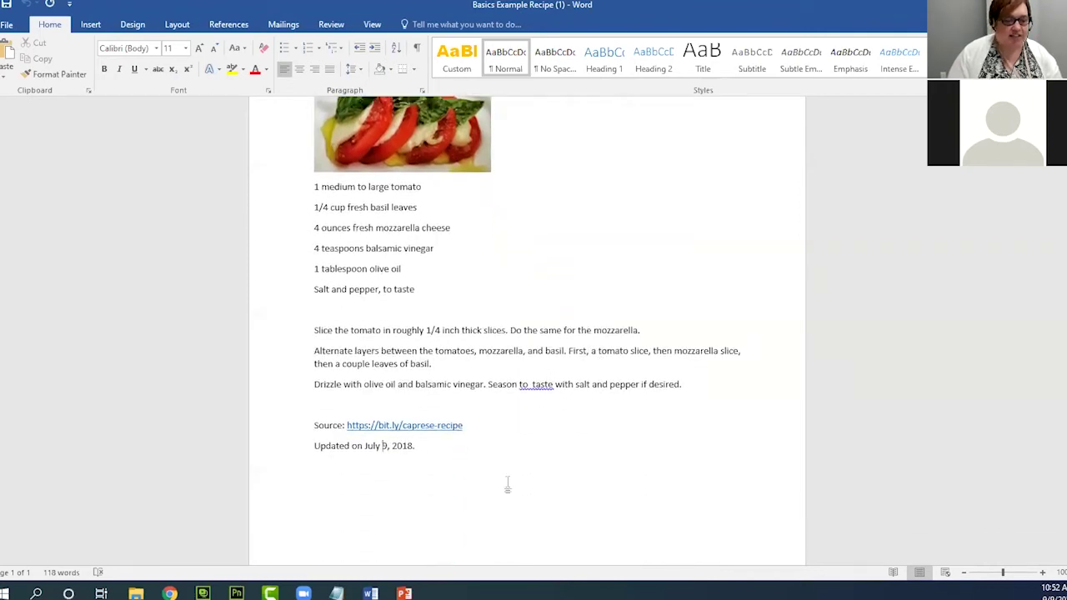
{"action": "scroll", "coordinate": [507, 484], "scroll_direction": "up", "scroll_amount": 7}
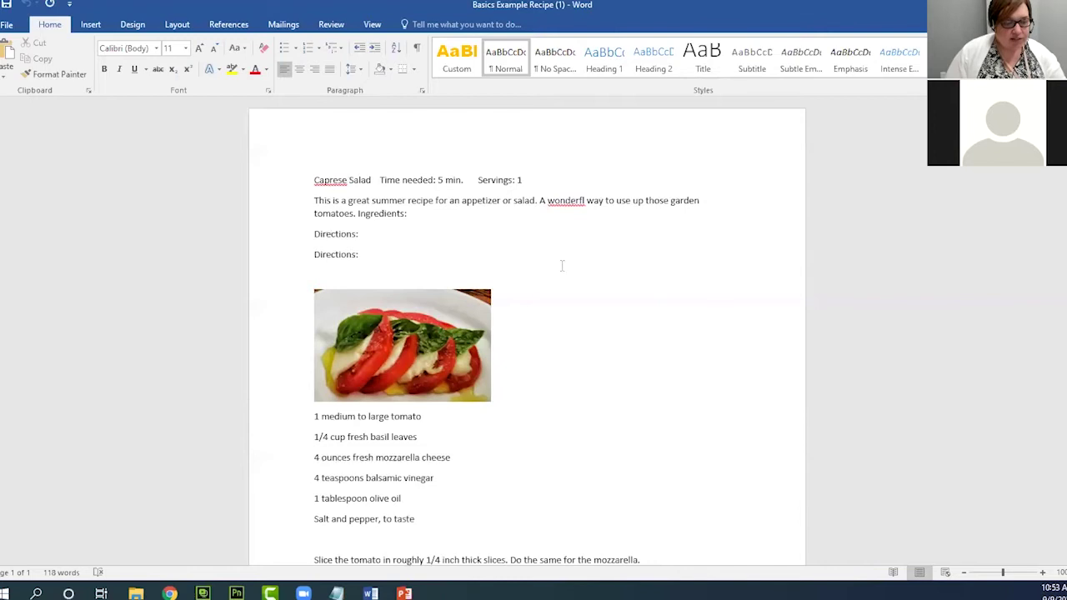
{"action": "left_click", "coordinate": [1043, 573]}
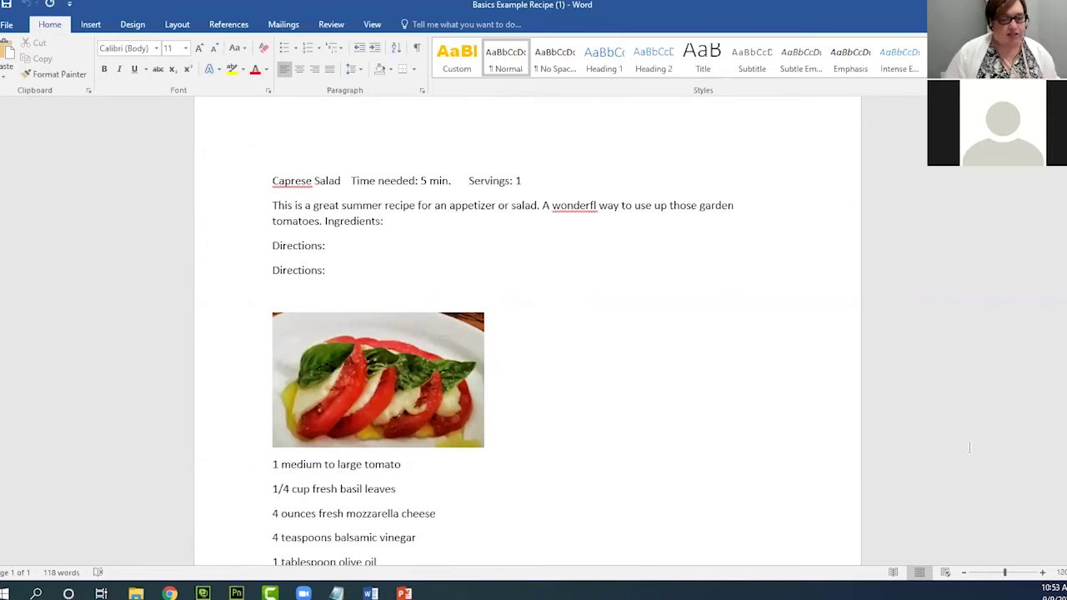
Try splitting the first line after "Caprese Salad", and undo the paragraph break
{"action": "left_click", "coordinate": [342, 182]}
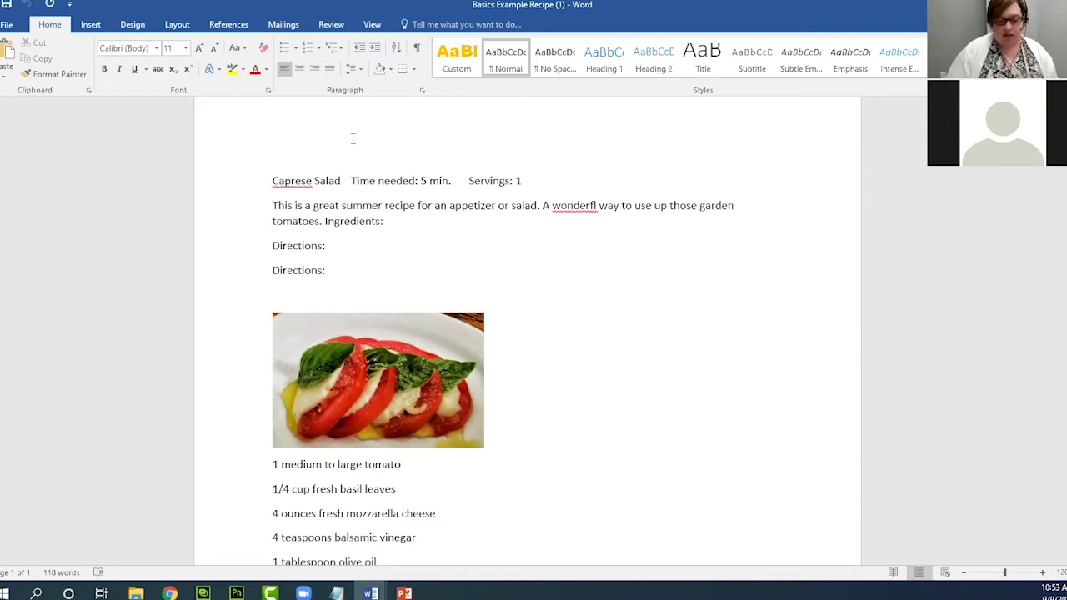
{"action": "key", "text": "Return"}
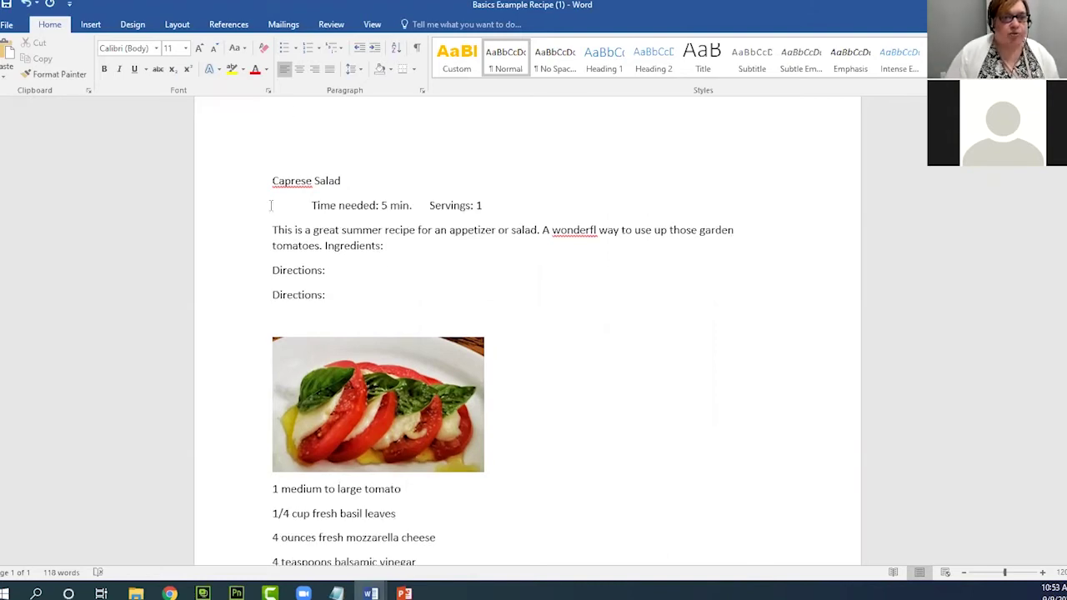
{"action": "left_click", "coordinate": [392, 178]}
{"action": "left_click", "coordinate": [313, 207]}
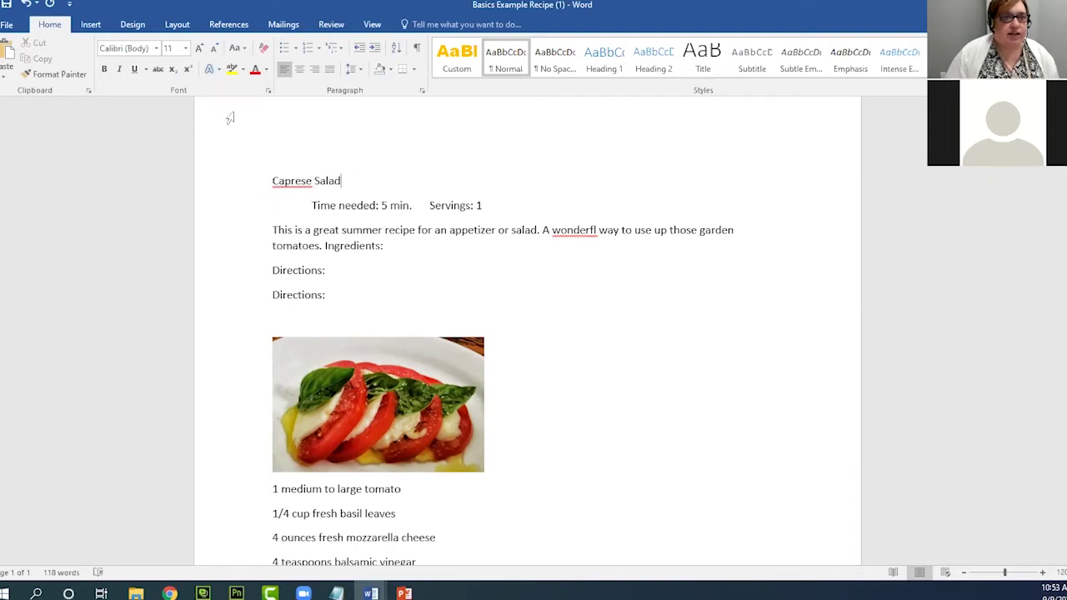
{"action": "left_click", "coordinate": [25, 7]}
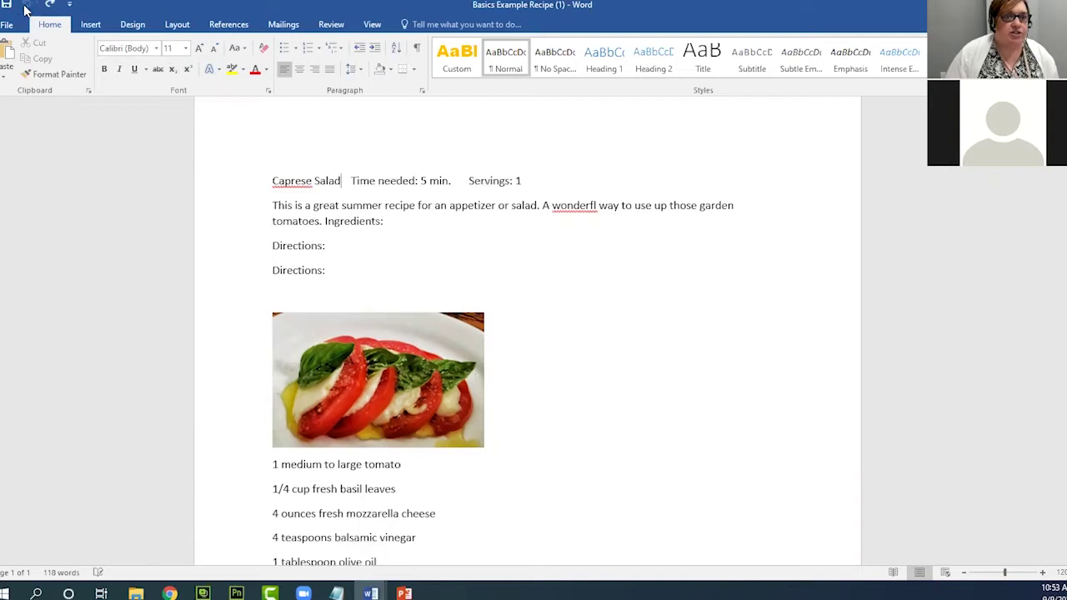
Put "Time needed: 5 min." and "Servings: 1" on their own line below "Caprese Salad", removing the tab space before them
{"action": "left_click", "coordinate": [342, 184]}
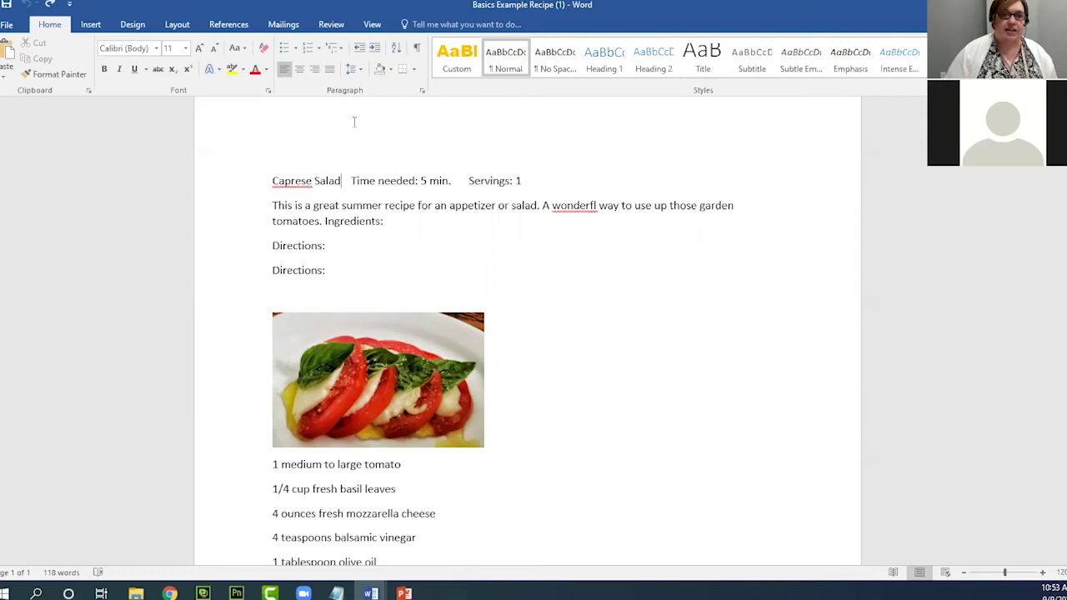
{"action": "key", "text": "Return"}
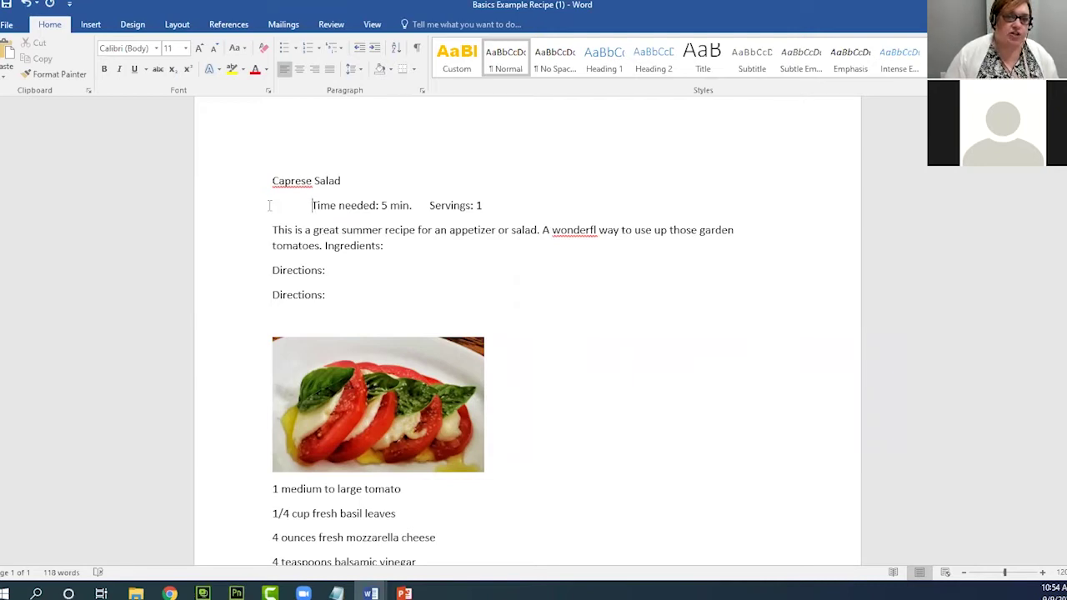
{"action": "left_click", "coordinate": [312, 205]}
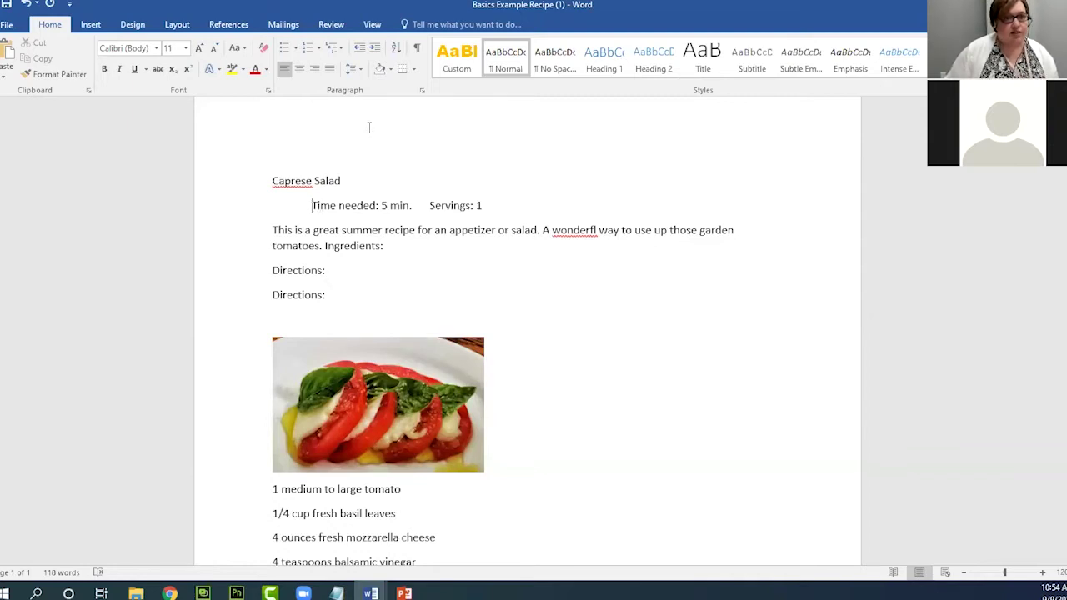
{"action": "key", "text": "Left"}
{"action": "key", "text": "Left"}
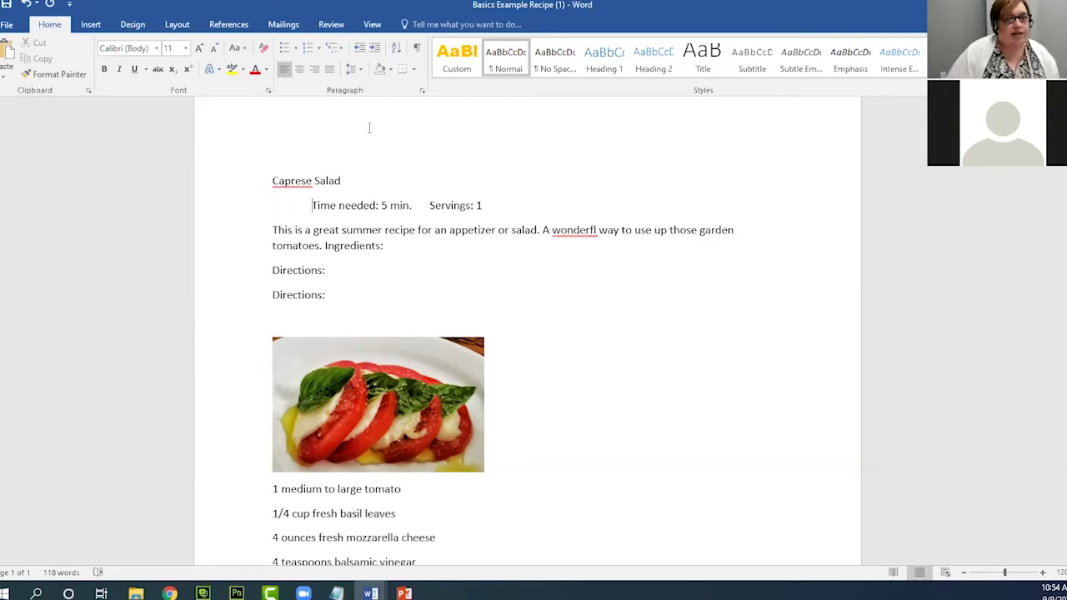
{"action": "key", "text": "BackSpace"}
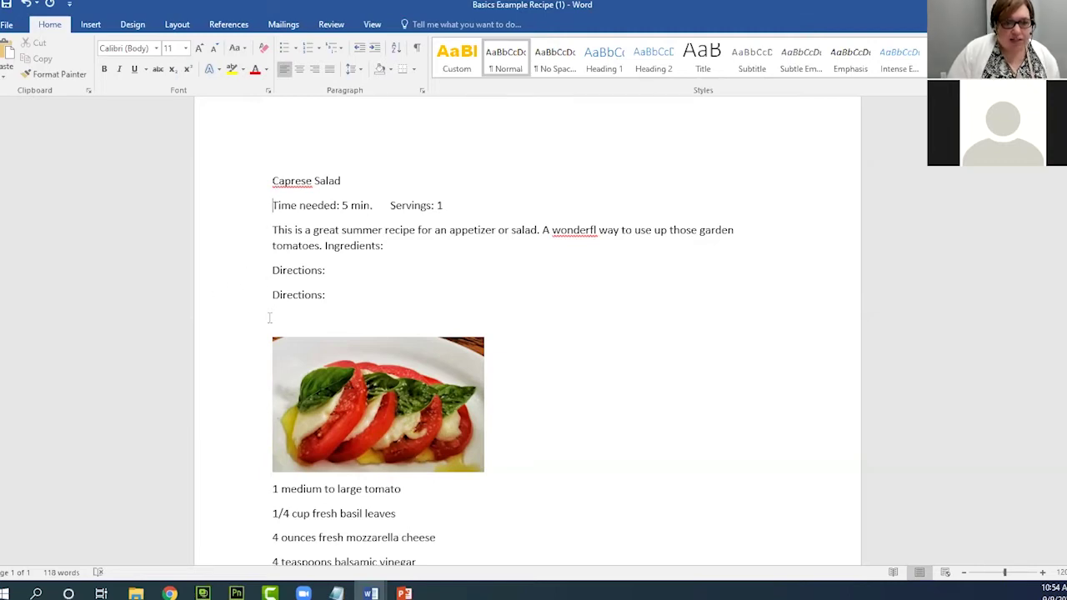
Move "Ingredients:" onto its own line below the recipe description
{"action": "scroll", "coordinate": [270, 317], "scroll_direction": "down", "scroll_amount": 1}
{"action": "scroll", "coordinate": [269, 317], "scroll_direction": "up", "scroll_amount": 1}
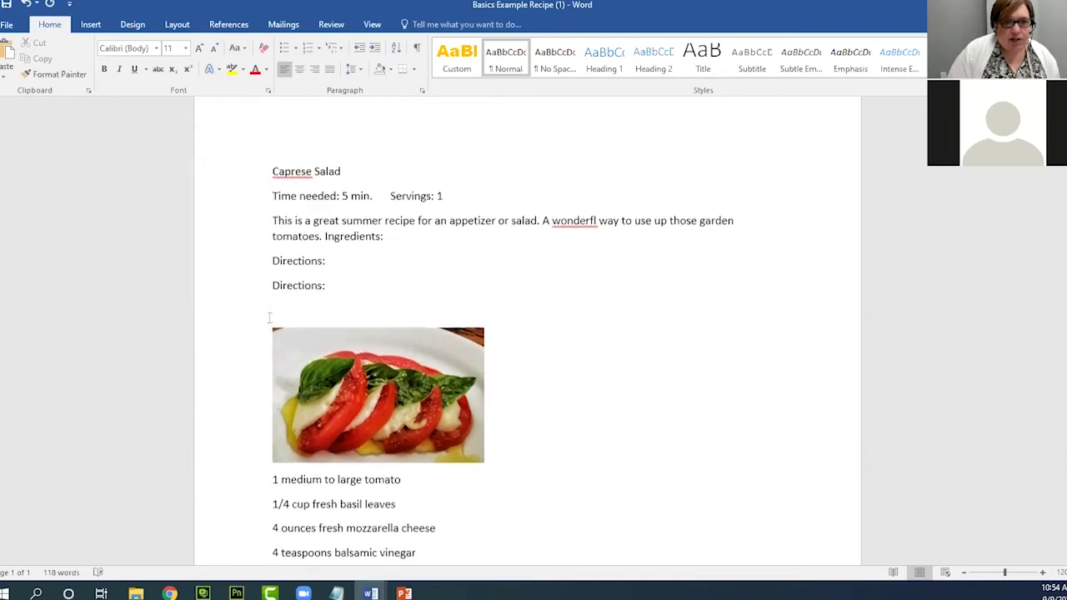
{"action": "left_click", "coordinate": [325, 260]}
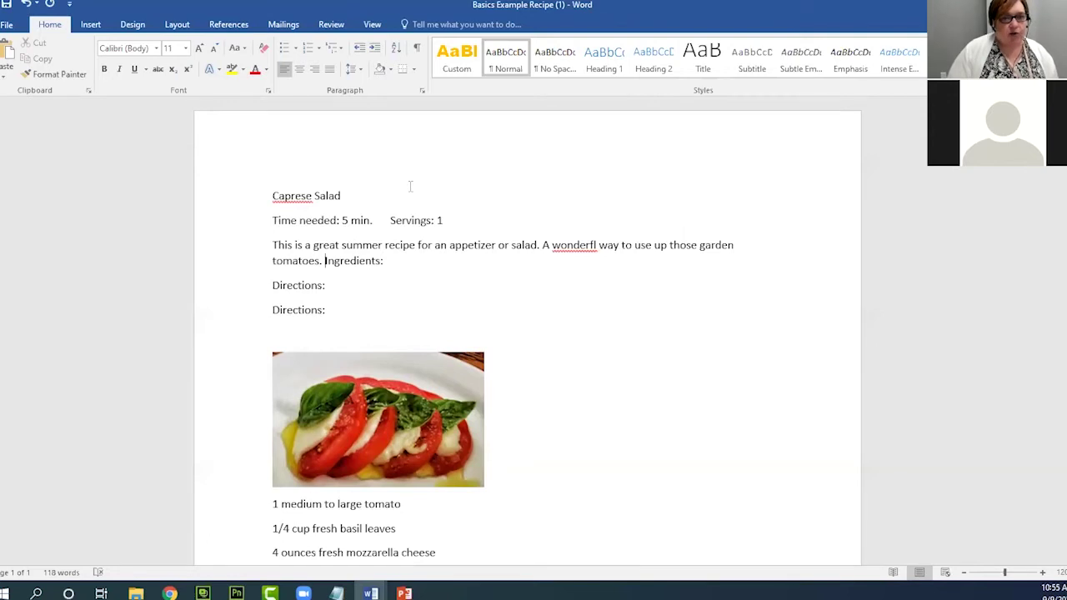
{"action": "left_click", "coordinate": [353, 279]}
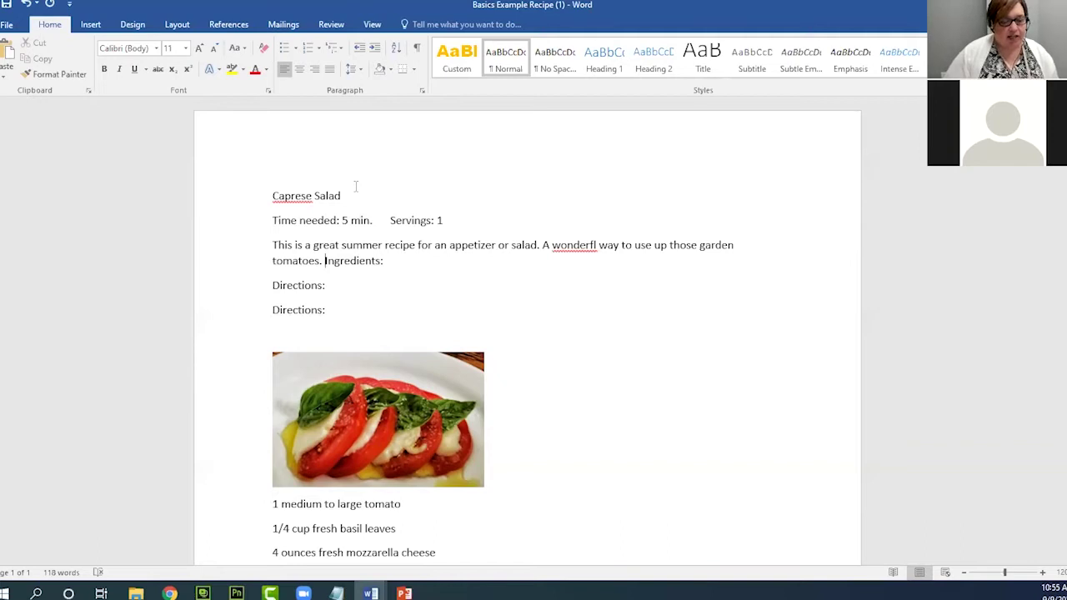
{"action": "key", "text": "Return"}
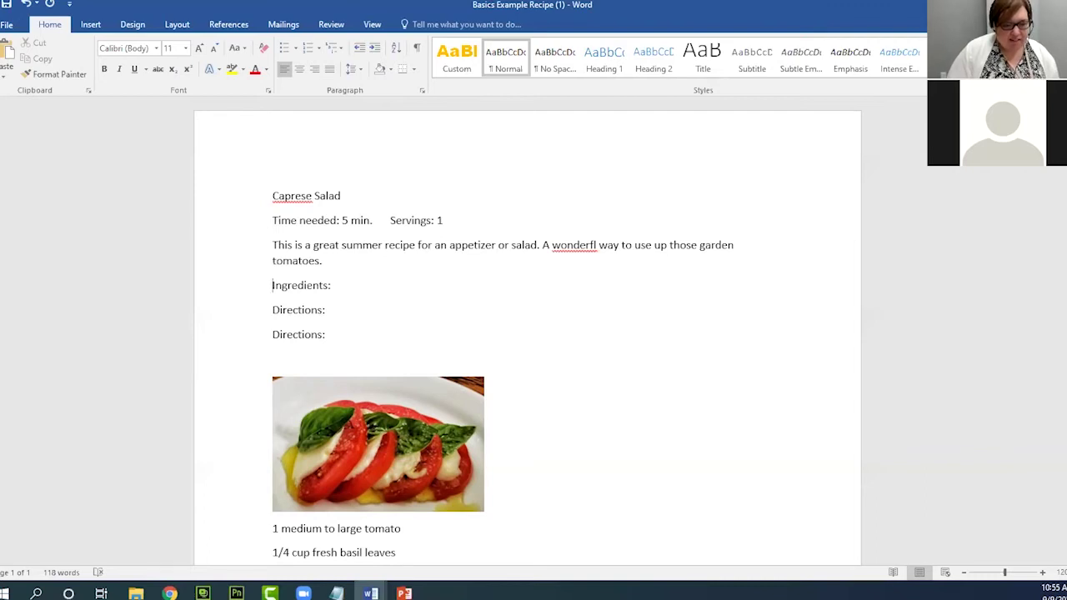
Delete the first of the two duplicate "Directions:" lines, including the blank line it leaves under "Ingredients:"
{"action": "left_click", "coordinate": [286, 310]}
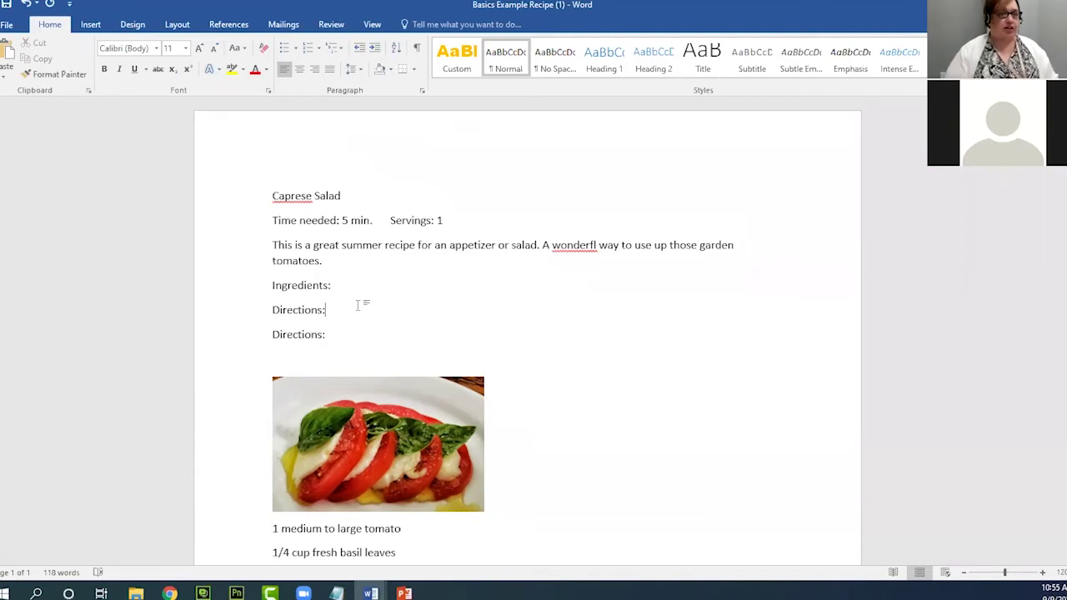
{"action": "key", "text": "BackSpace"}
{"action": "key", "text": "BackSpace"}
{"action": "key", "text": "BackSpace"}
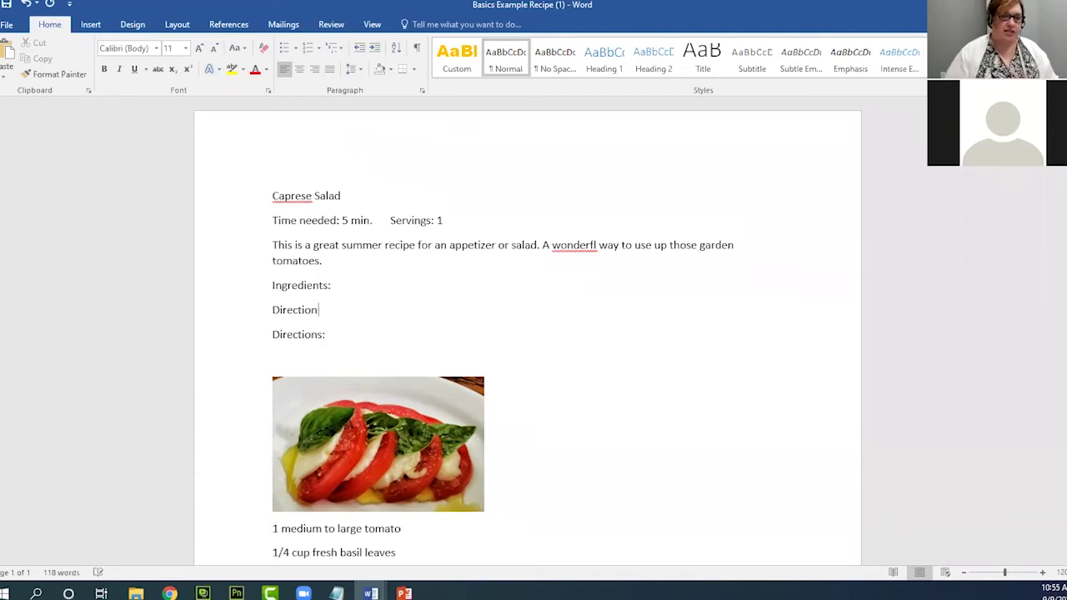
{"action": "key", "text": "BackSpace"}
{"action": "key", "text": "BackSpace"}
{"action": "key", "text": "BackSpace"}
{"action": "key", "text": "BackSpace"}
{"action": "key", "text": "BackSpace"}
{"action": "key", "text": "BackSpace"}
{"action": "key", "text": "BackSpace"}
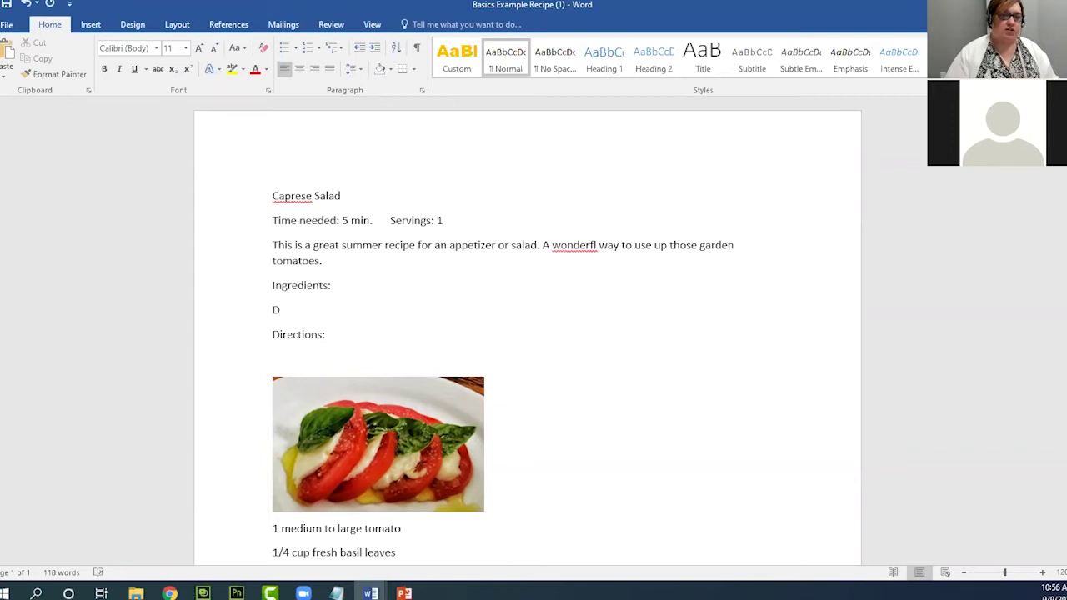
{"action": "key", "text": "BackSpace"}
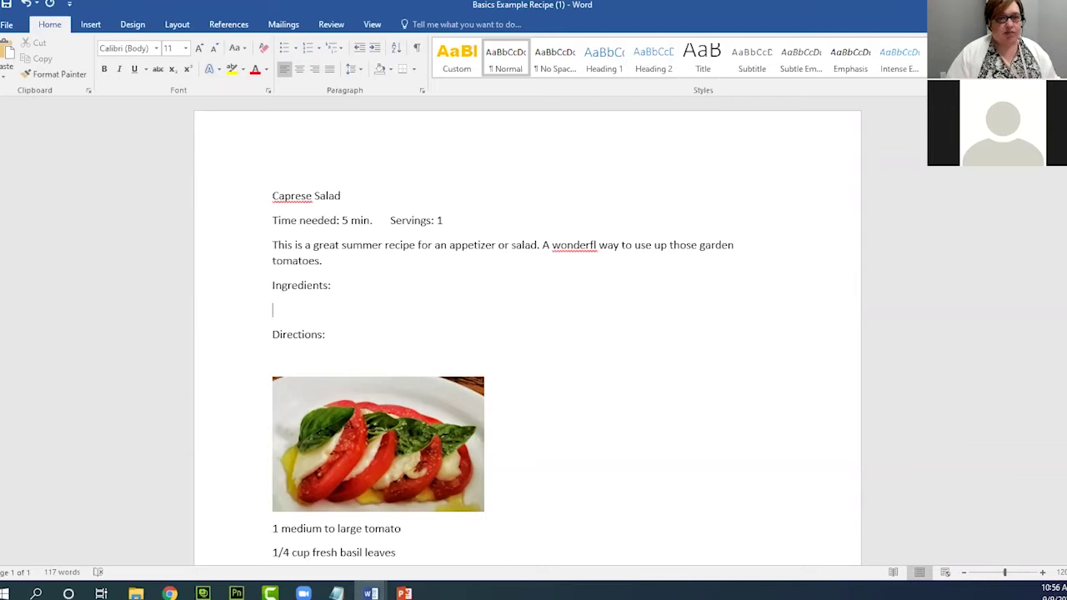
{"action": "key", "text": "BackSpace"}
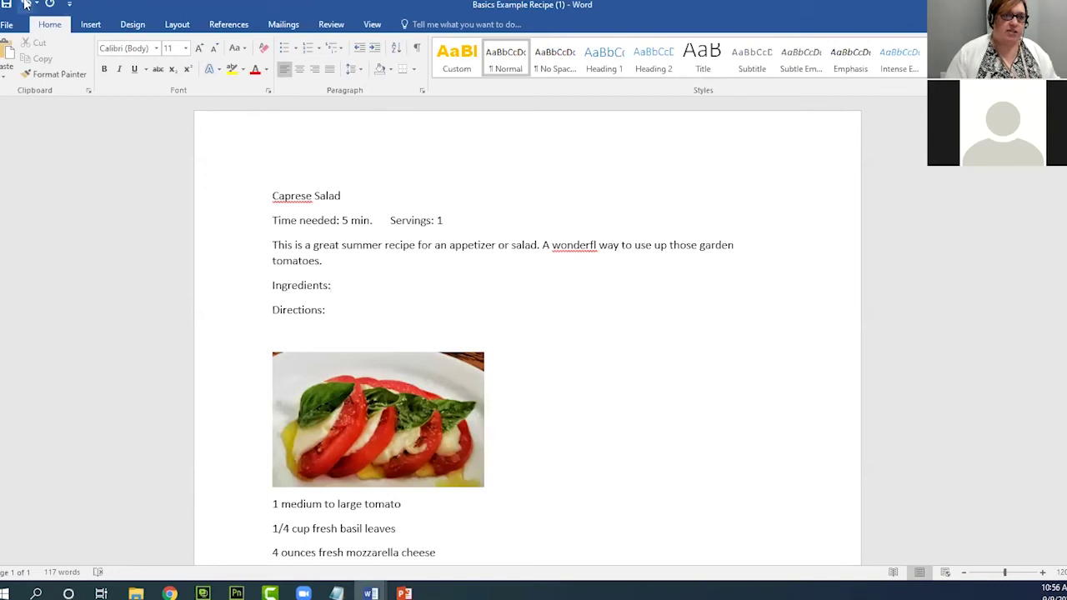
Undo the removal of the first duplicate "Directions:" line, and delete that line again together with its blank line
{"action": "key", "text": "ctrl+z"}
{"action": "key", "text": "ctrl+z"}
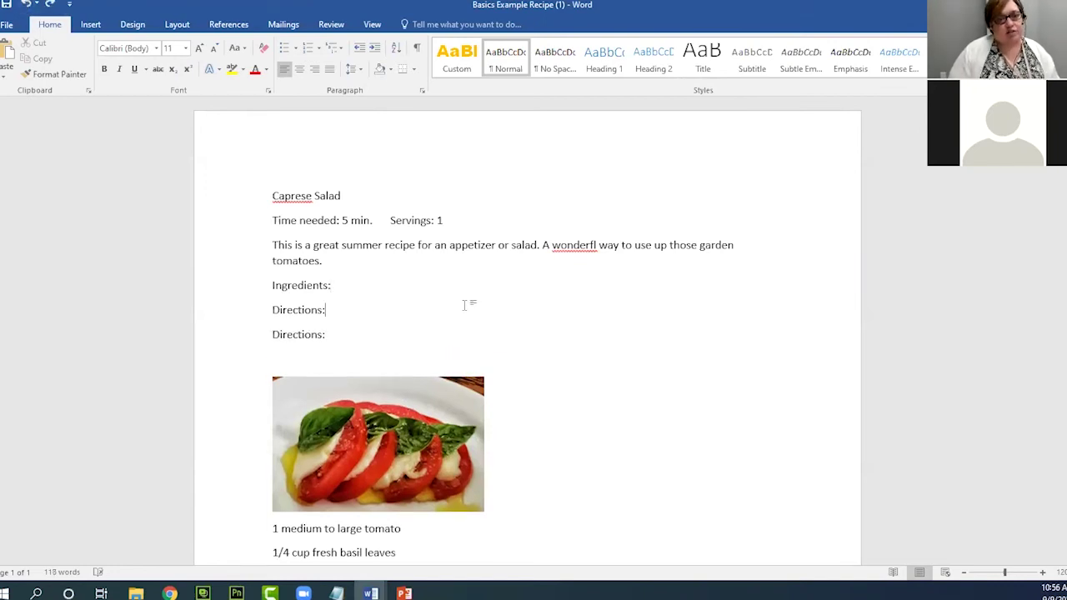
{"action": "key", "text": "BackSpace"}
{"action": "key", "text": "BackSpace"}
{"action": "key", "text": "BackSpace"}
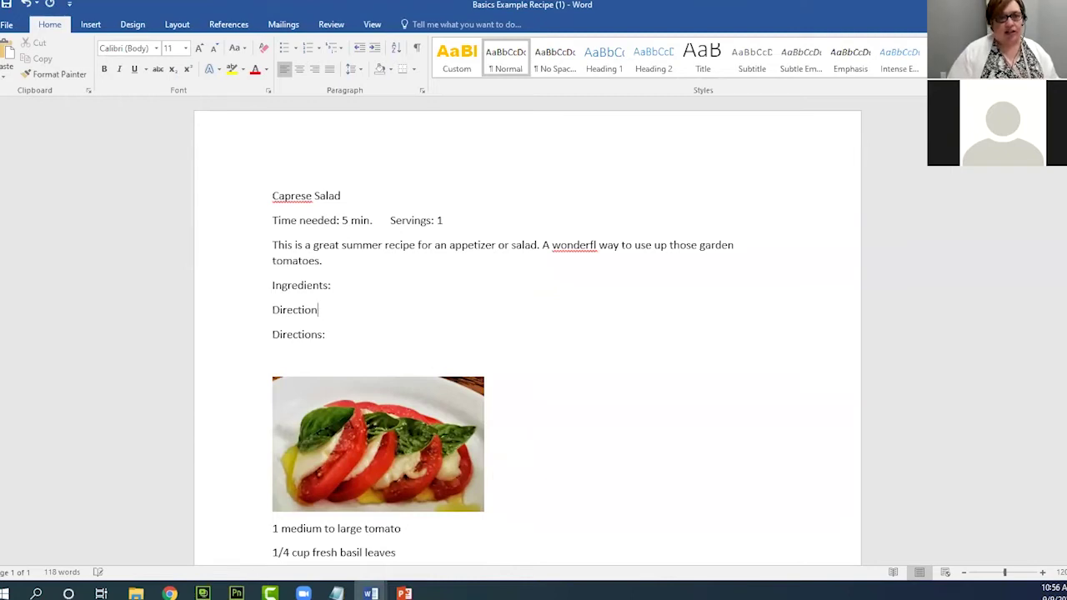
{"action": "key", "text": "BackSpace"}
{"action": "key", "text": "BackSpace"}
{"action": "key", "text": "BackSpace"}
{"action": "key", "text": "BackSpace"}
{"action": "key", "text": "BackSpace"}
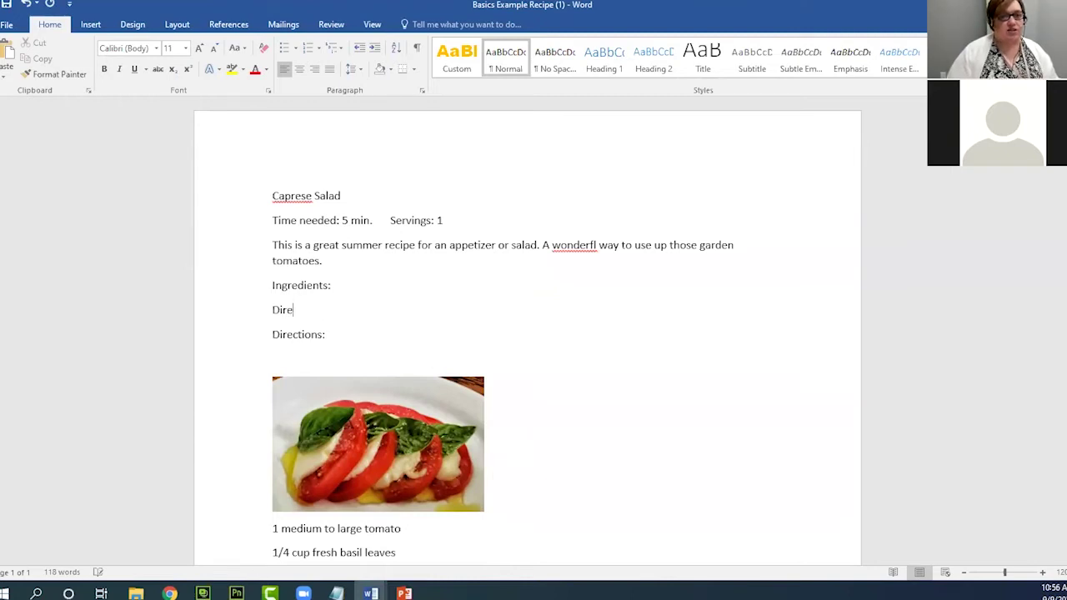
{"action": "key", "text": "BackSpace"}
{"action": "key", "text": "BackSpace"}
{"action": "key", "text": "BackSpace"}
{"action": "key", "text": "BackSpace"}
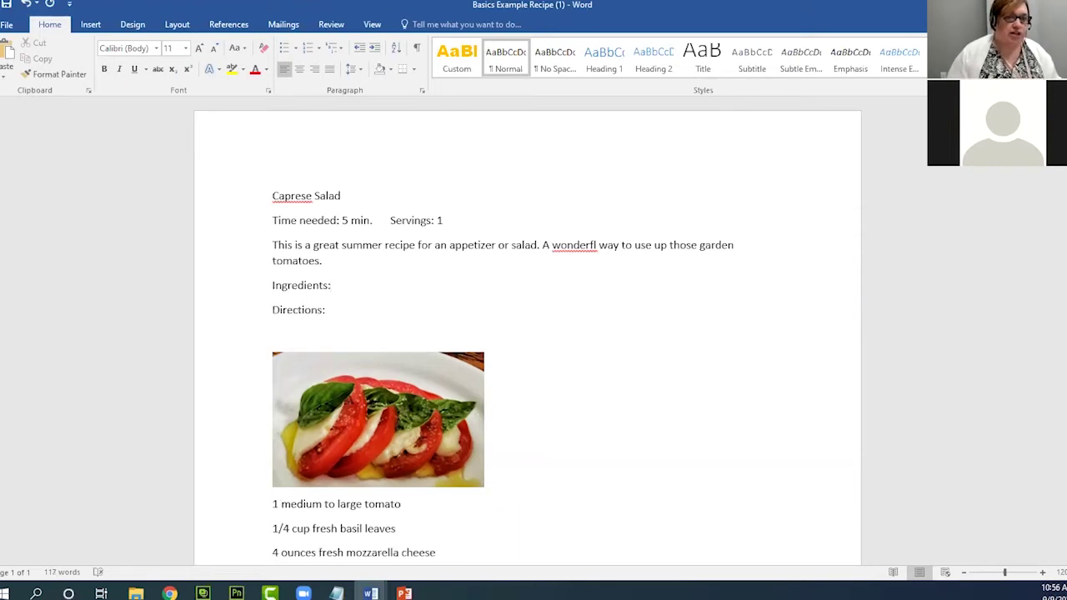
{"action": "left_click_drag", "start_coordinate": [326, 315], "coordinate": [274, 314]}
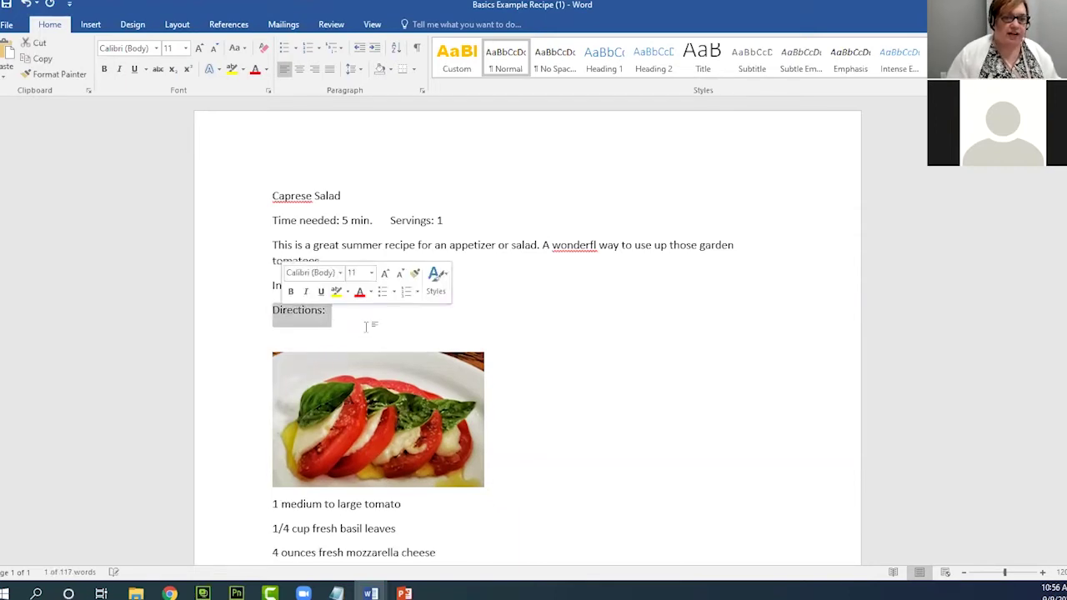
{"action": "left_click", "coordinate": [365, 327]}
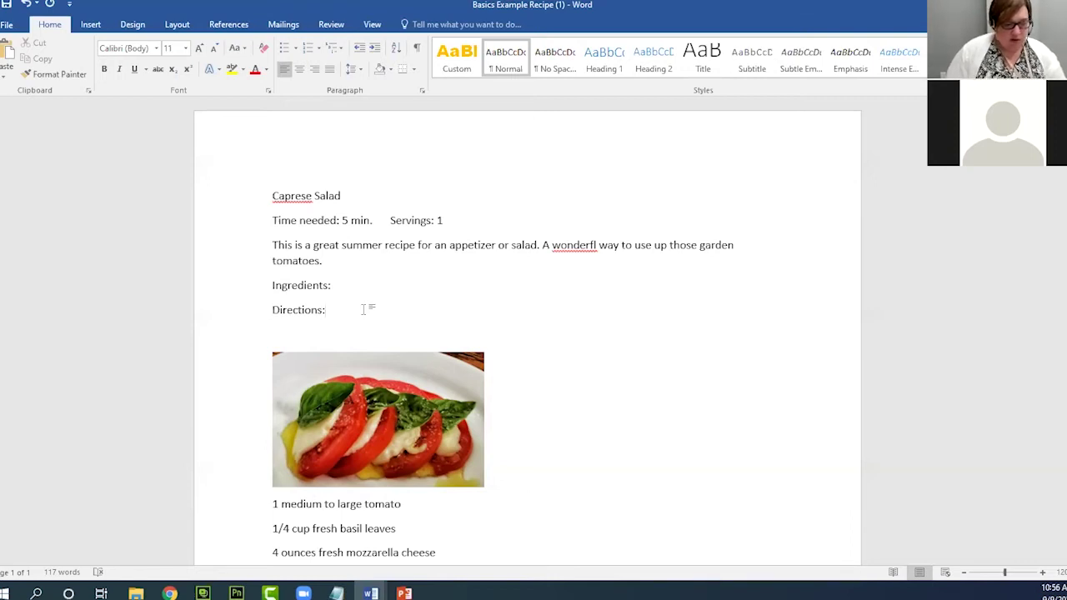
Delete "on July 9, 2018." after "Updated" in the last line of the recipe document
{"action": "scroll", "coordinate": [431, 420], "scroll_direction": "down", "scroll_amount": 4}
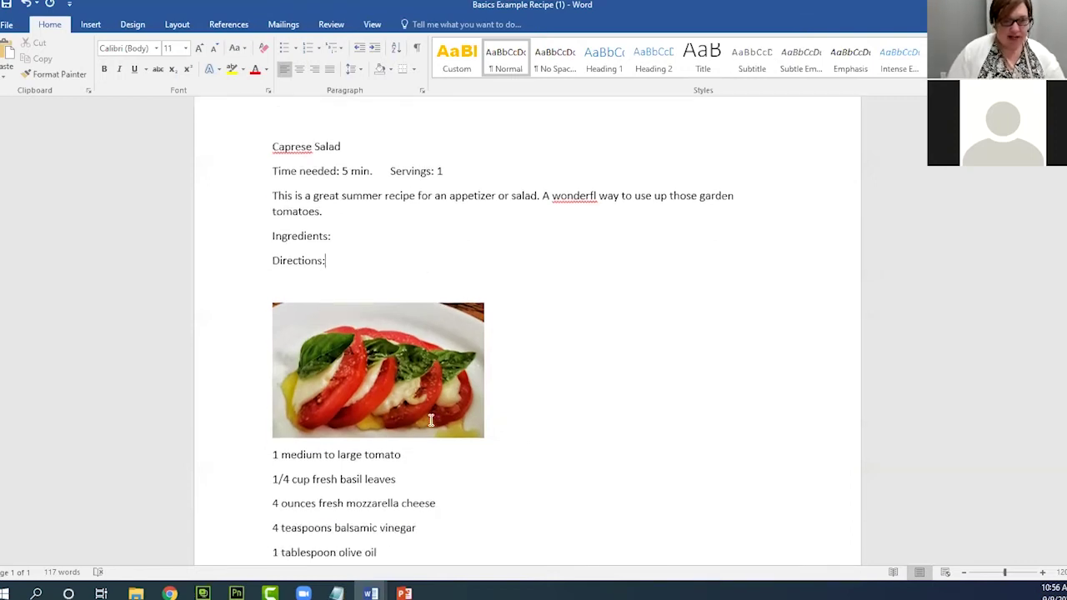
{"action": "scroll", "coordinate": [431, 420], "scroll_direction": "down", "scroll_amount": 3}
{"action": "left_click", "coordinate": [399, 465]}
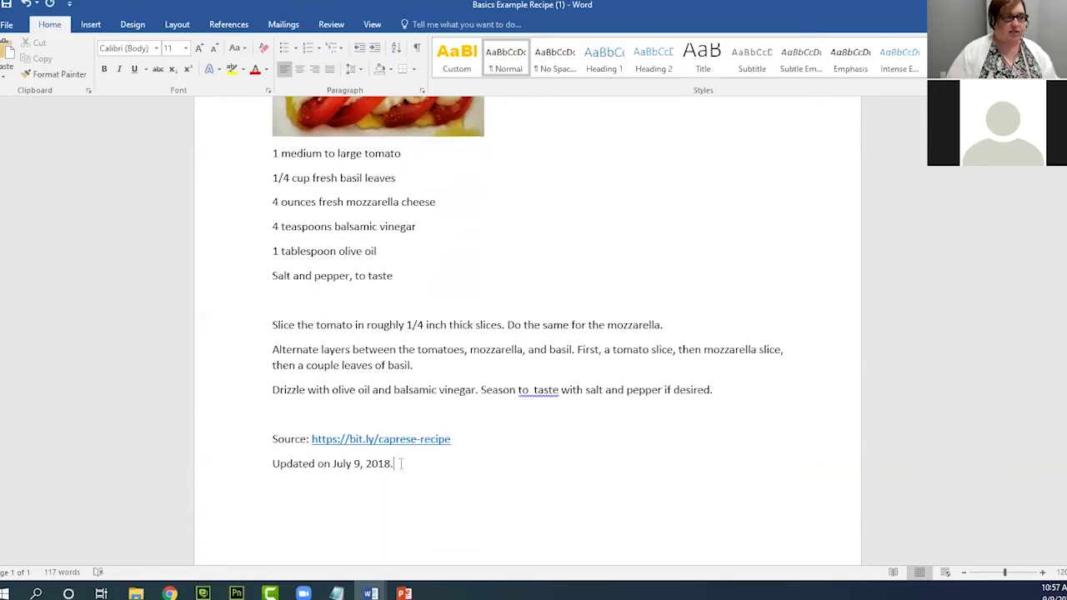
{"action": "key", "text": "BackSpace"}
{"action": "key", "text": "BackSpace"}
{"action": "key", "text": "BackSpace"}
{"action": "key", "text": "BackSpace"}
{"action": "key", "text": "BackSpace"}
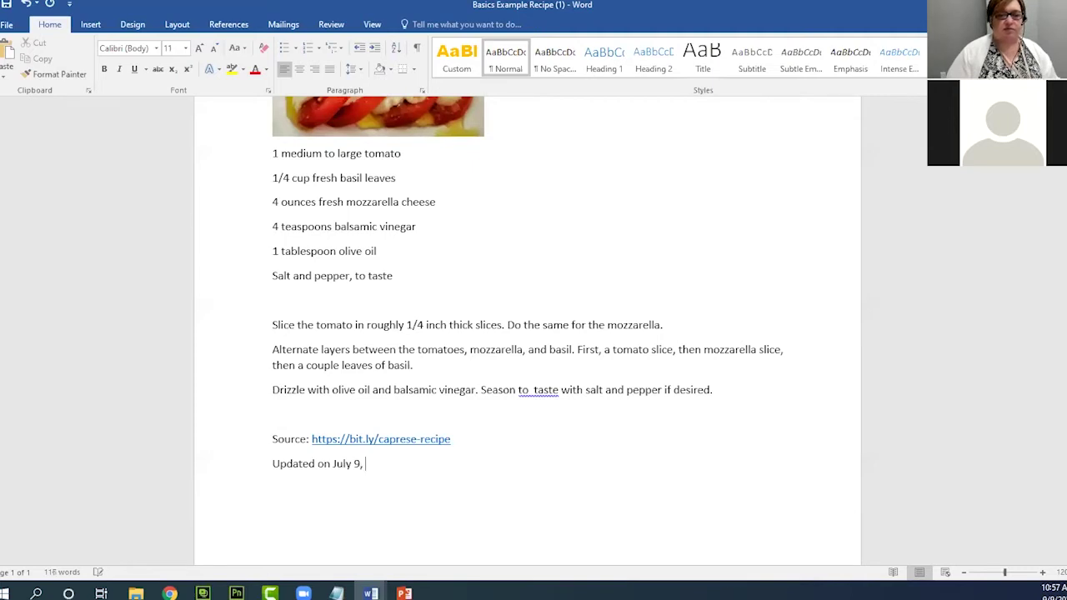
{"action": "key", "text": "BackSpace"}
{"action": "key", "text": "BackSpace"}
{"action": "key", "text": "BackSpace"}
{"action": "key", "text": "BackSpace"}
{"action": "key", "text": "BackSpace"}
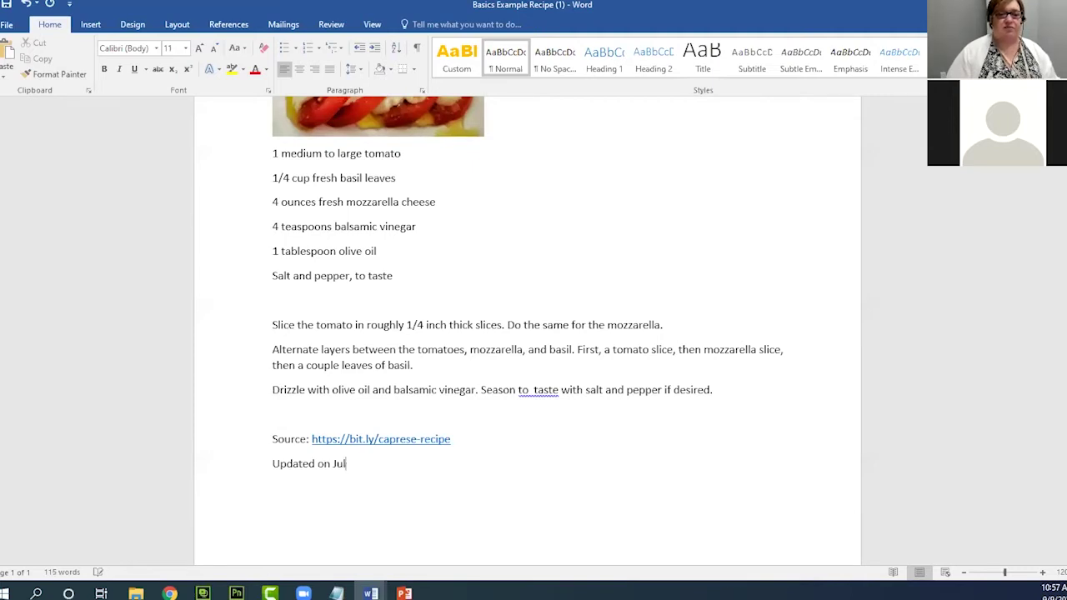
{"action": "key", "text": "BackSpace"}
{"action": "key", "text": "BackSpace"}
{"action": "key", "text": "BackSpace"}
{"action": "key", "text": "BackSpace"}
{"action": "key", "text": "BackSpace"}
{"action": "key", "text": "BackSpace"}
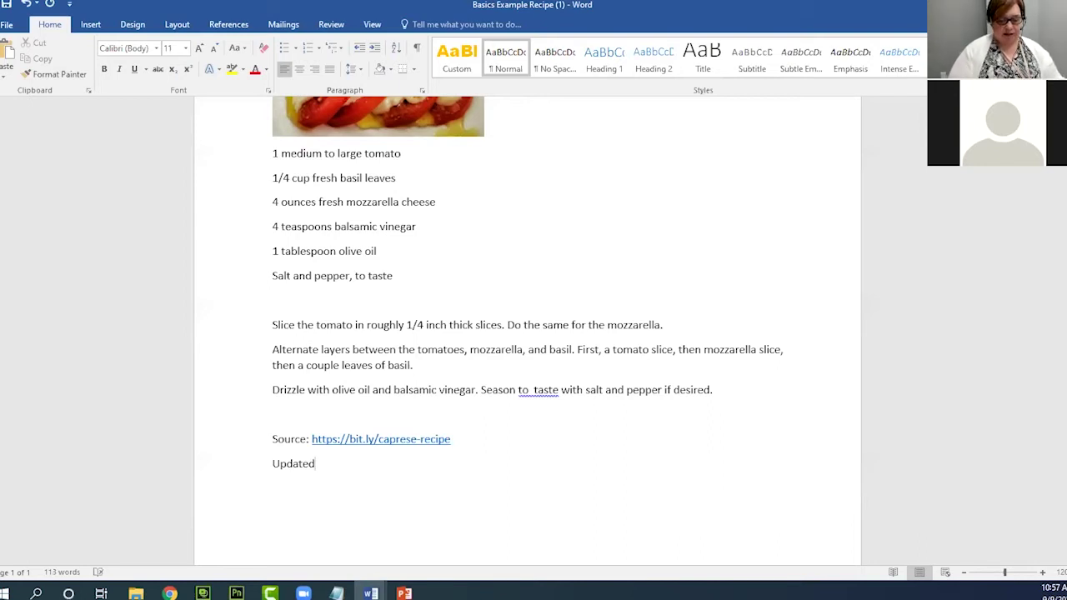
Complete the last line so it reads "Updated on September 9, 2021", accepting the suggested current date
{"action": "type", "text": "on "}
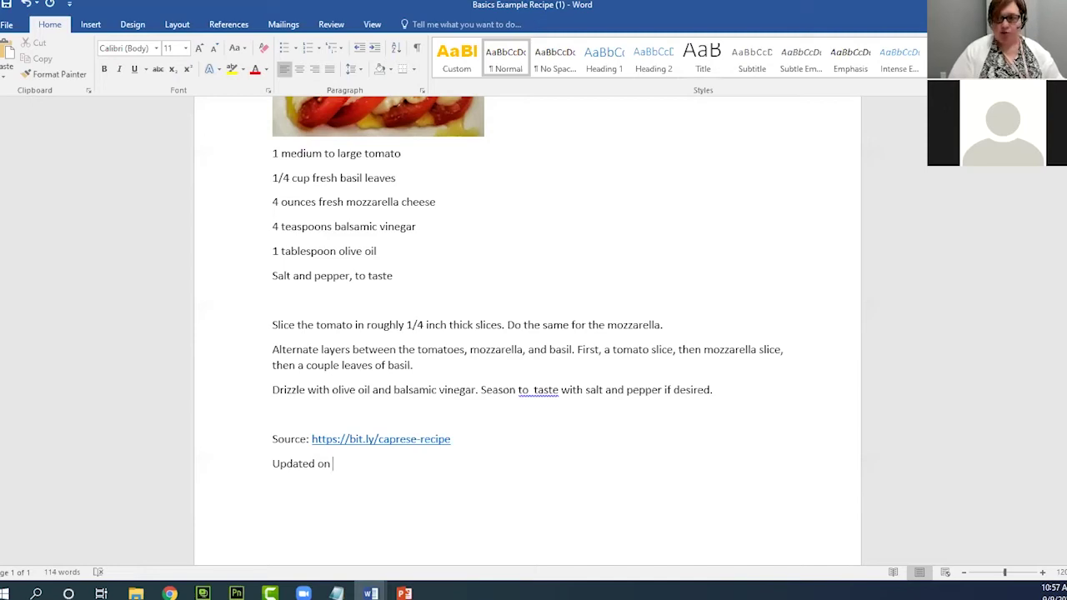
{"action": "type", "text": "S"}
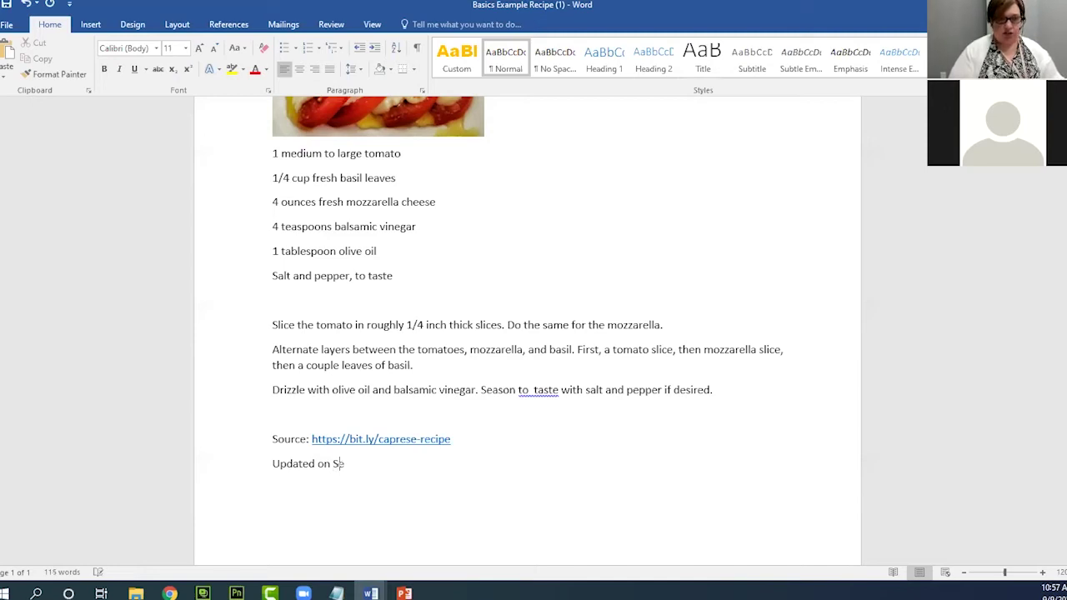
{"action": "type", "text": "eptember"}
{"action": "key", "text": "BackSpace"}
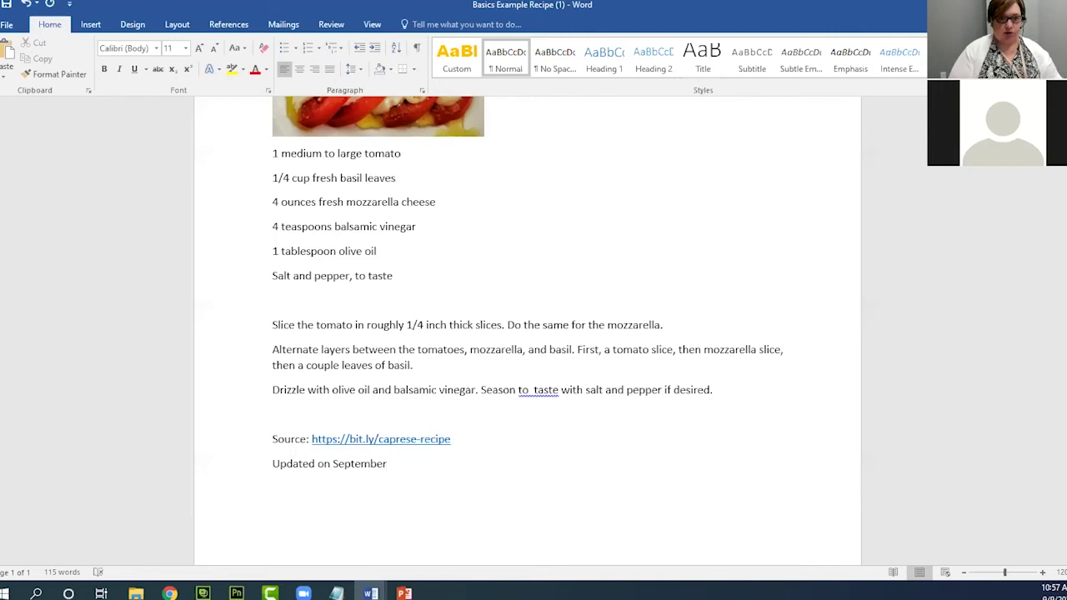
{"action": "key", "text": "BackSpace"}
{"action": "key", "text": "BackSpace"}
{"action": "type", "text": "b"}
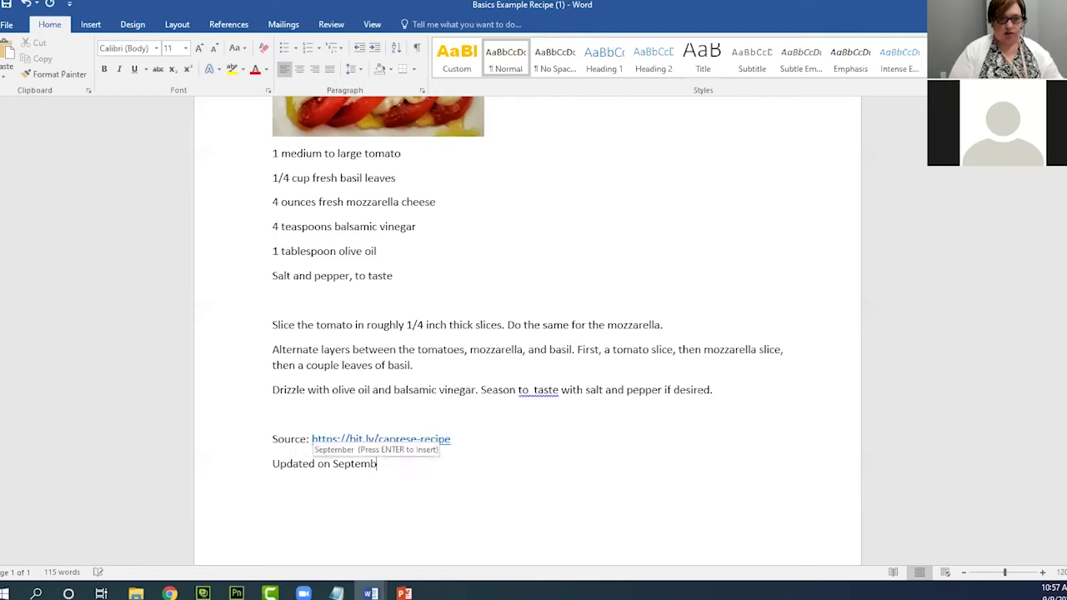
{"action": "type", "text": "er"}
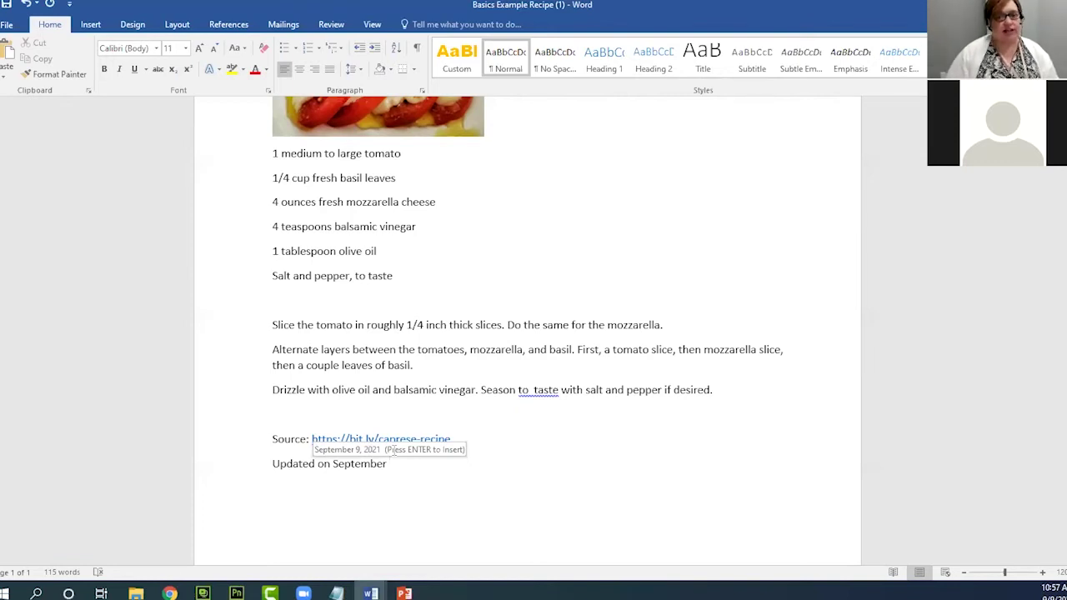
{"action": "key", "text": "Return"}
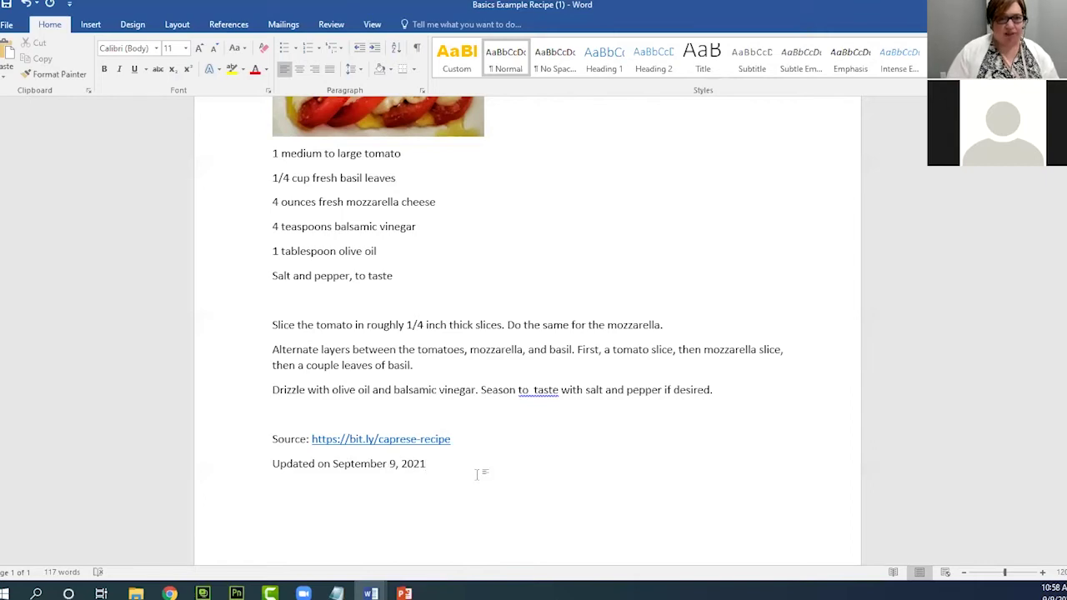
Try selecting the whole "1 medium to large tomato" line below the salad picture
{"action": "scroll", "coordinate": [477, 475], "scroll_direction": "up", "scroll_amount": 8}
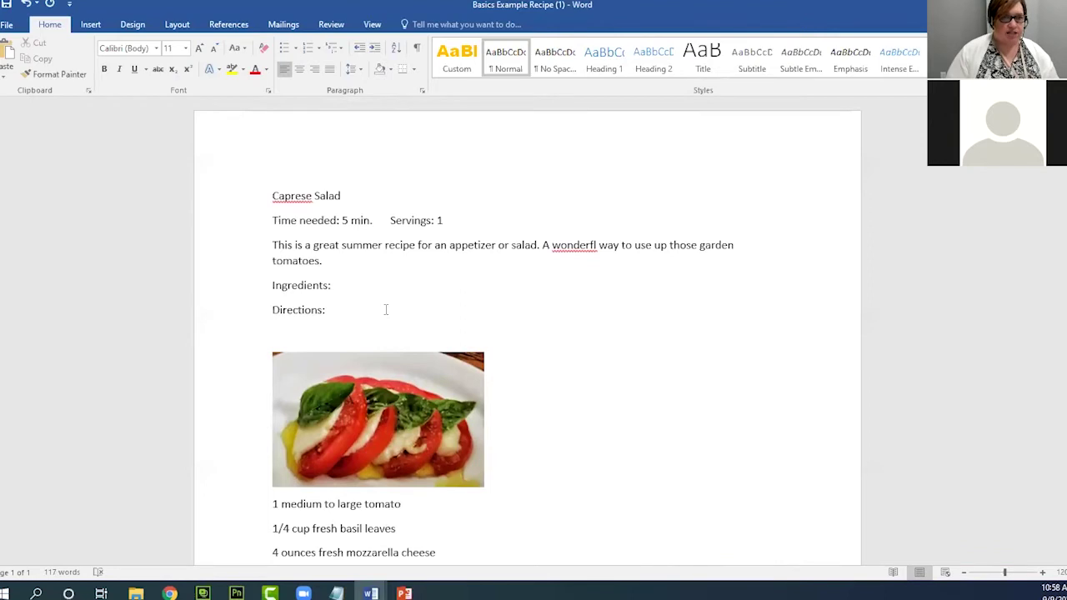
{"action": "left_click", "coordinate": [348, 285]}
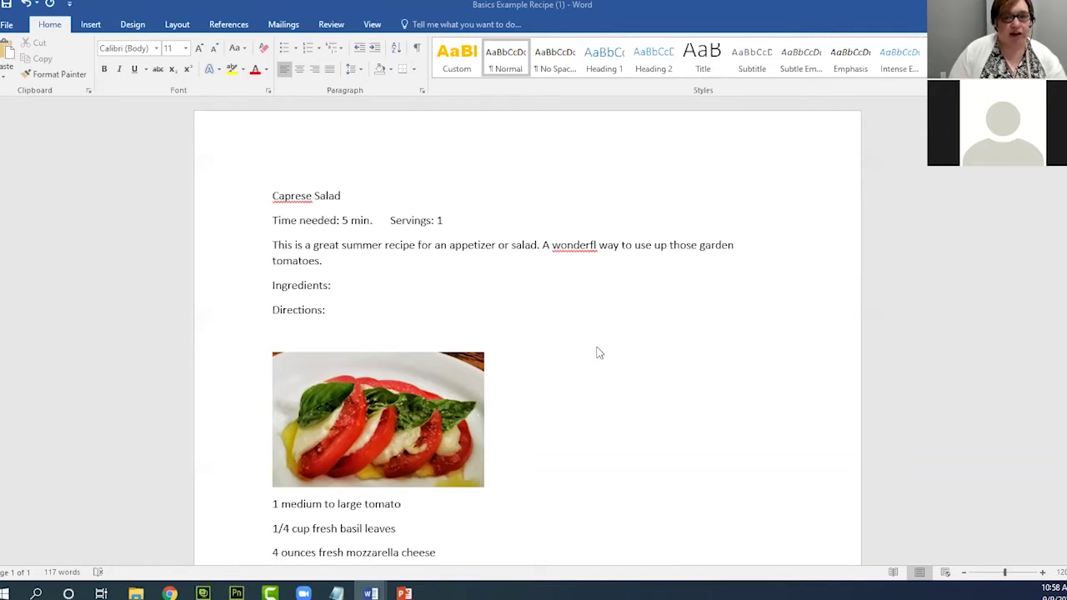
{"action": "scroll", "coordinate": [597, 353], "scroll_direction": "down", "scroll_amount": 1}
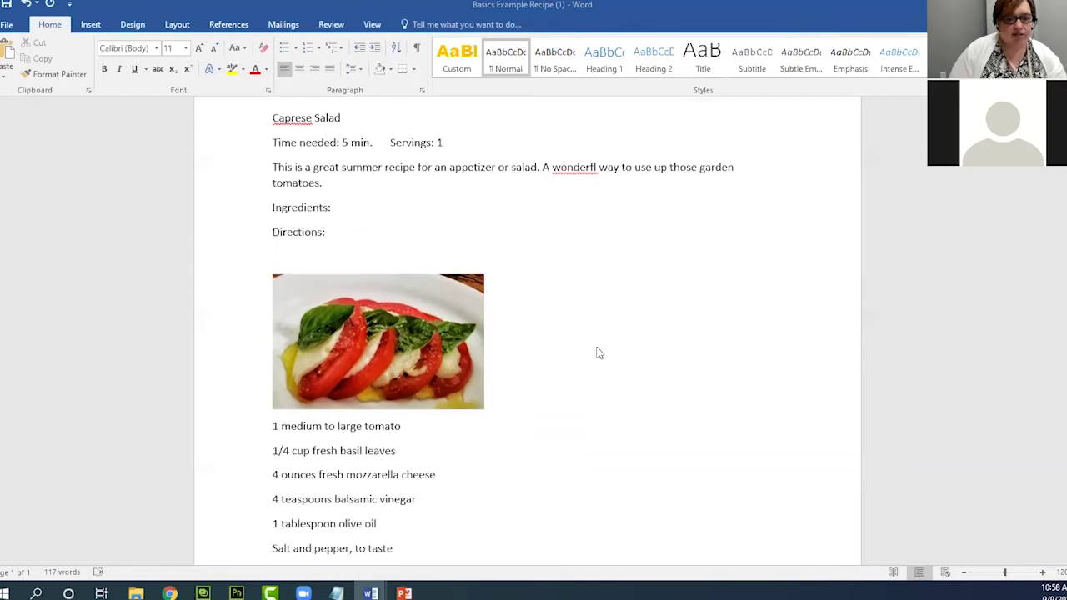
{"action": "scroll", "coordinate": [597, 352], "scroll_direction": "down", "scroll_amount": 1}
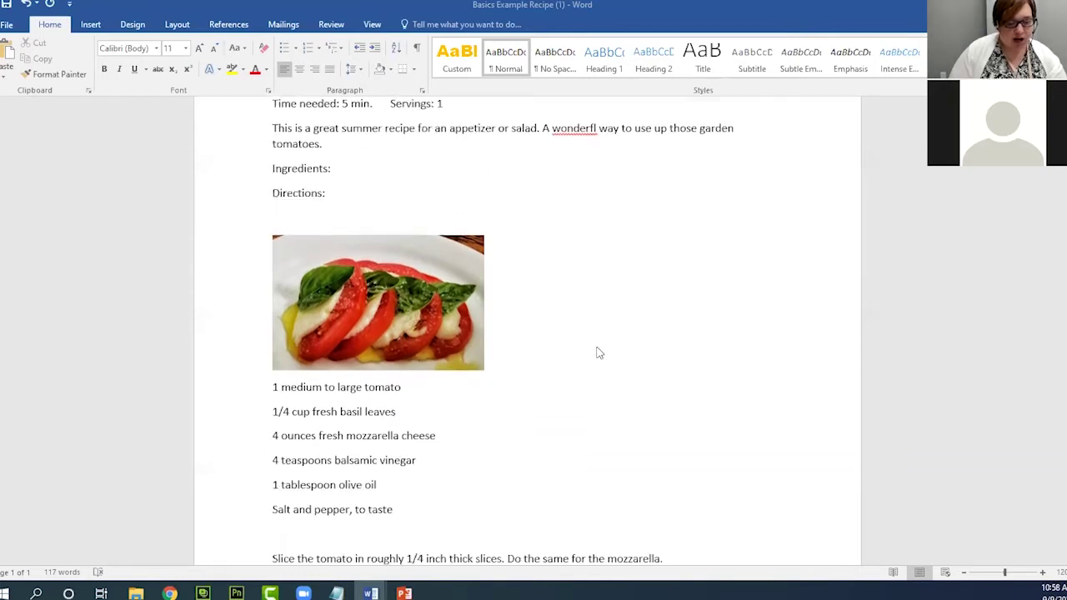
{"action": "scroll", "coordinate": [597, 352], "scroll_direction": "down", "scroll_amount": 1}
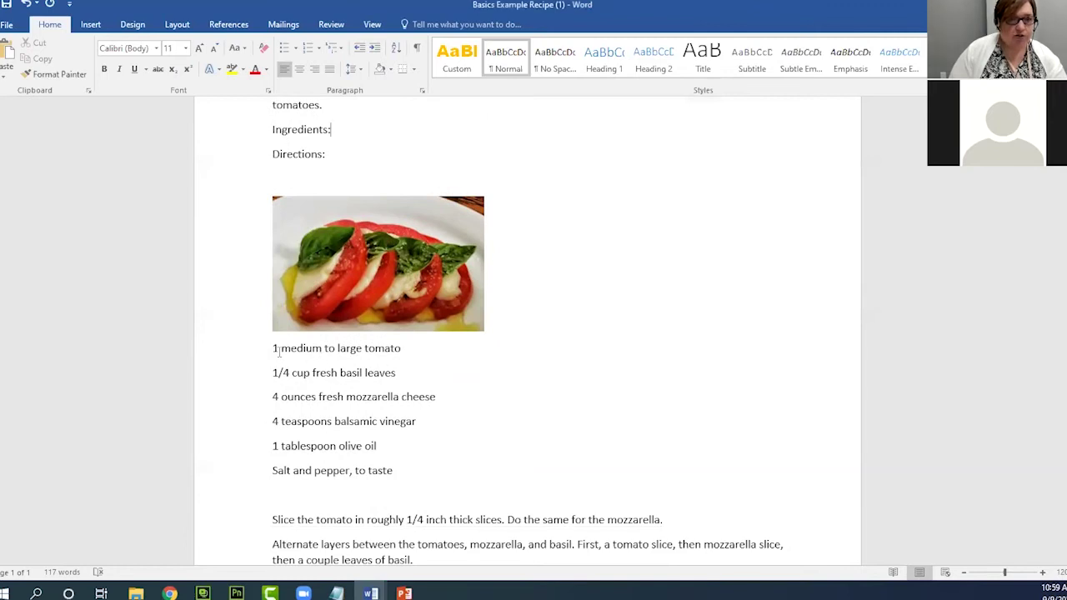
{"action": "left_click_drag", "start_coordinate": [274, 349], "coordinate": [421, 351]}
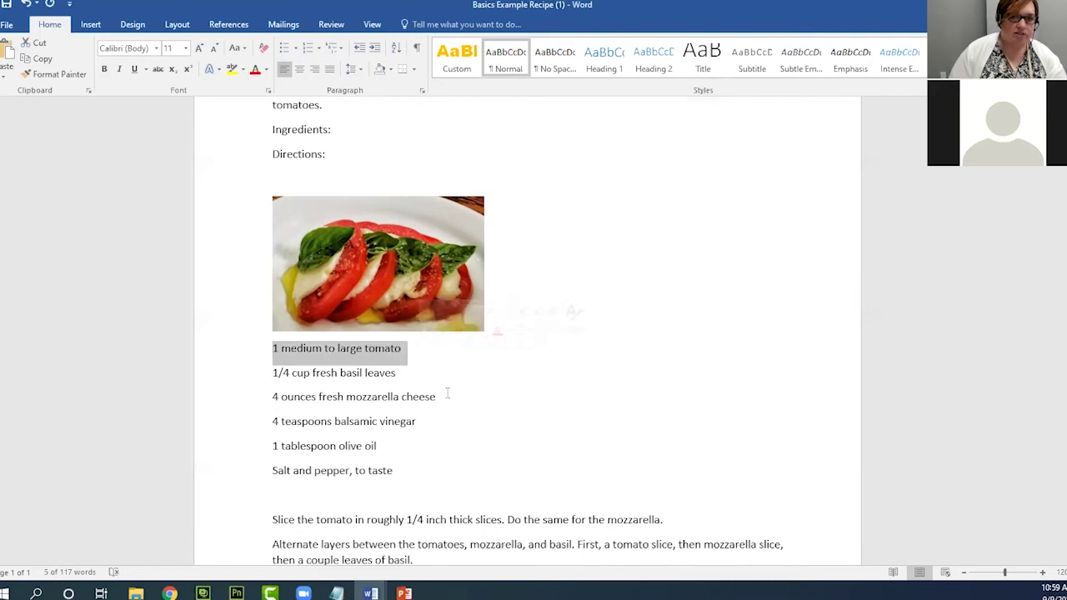
{"action": "left_click", "coordinate": [281, 351]}
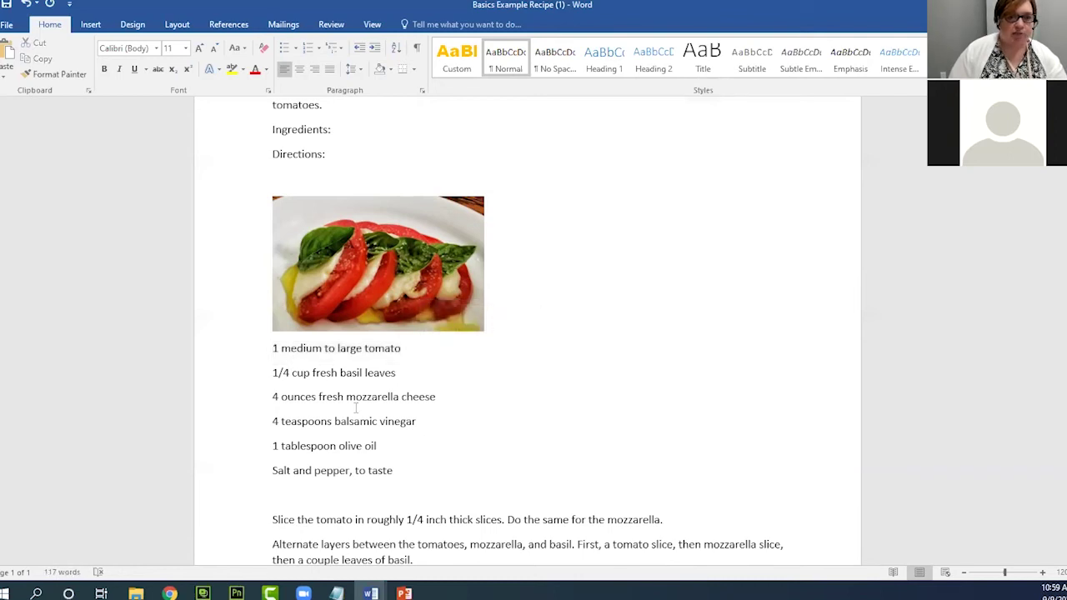
{"action": "scroll", "coordinate": [356, 408], "scroll_direction": "up", "scroll_amount": 1}
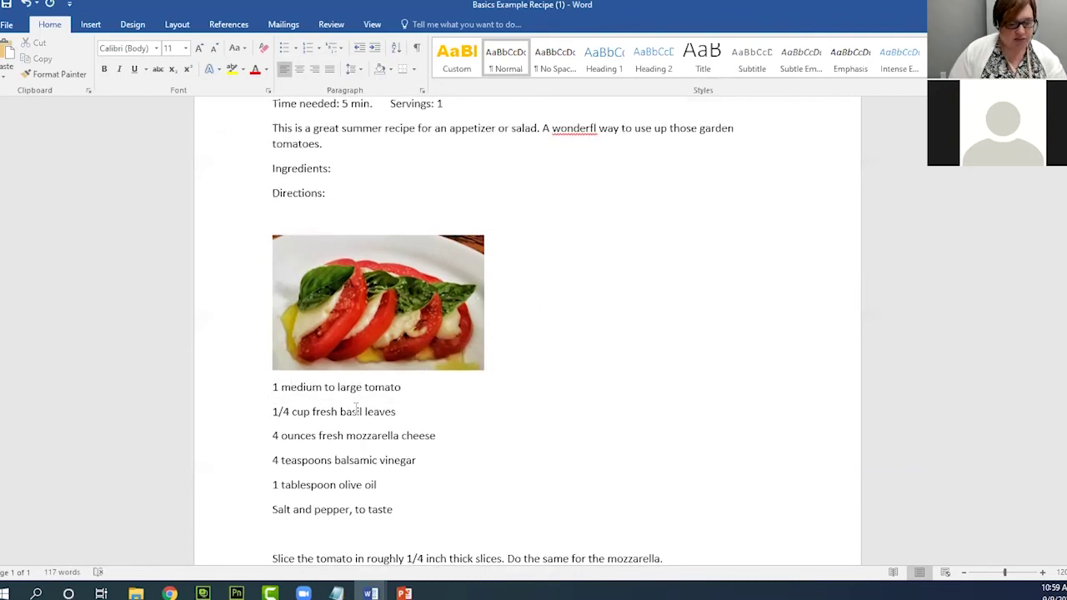
{"action": "left_click", "coordinate": [277, 411]}
{"action": "left_click_drag", "start_coordinate": [273, 390], "coordinate": [374, 400]}
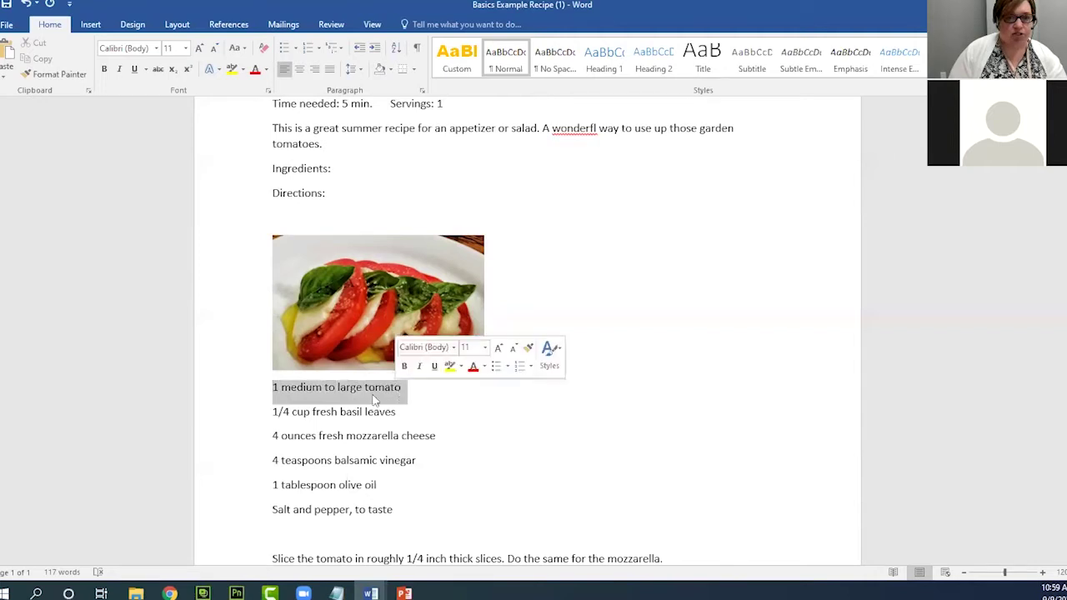
{"action": "left_click", "coordinate": [351, 392]}
{"action": "left_click_drag", "start_coordinate": [270, 390], "coordinate": [397, 401]}
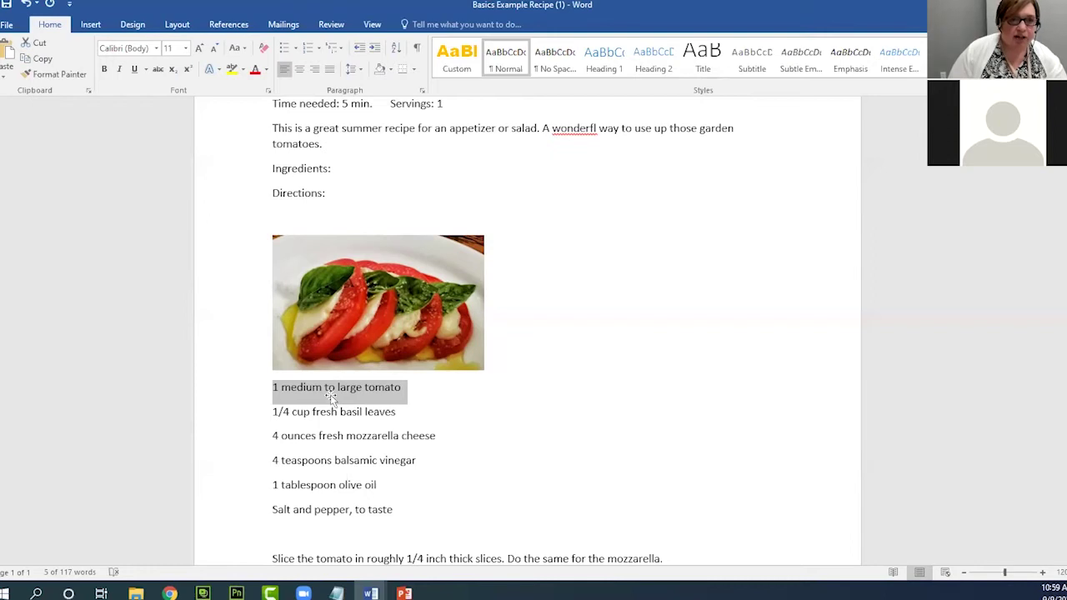
Insert one blank line between "Ingredients:" and "Directions:"
{"action": "scroll", "coordinate": [330, 394], "scroll_direction": "up", "scroll_amount": 1}
{"action": "left_click", "coordinate": [342, 208]}
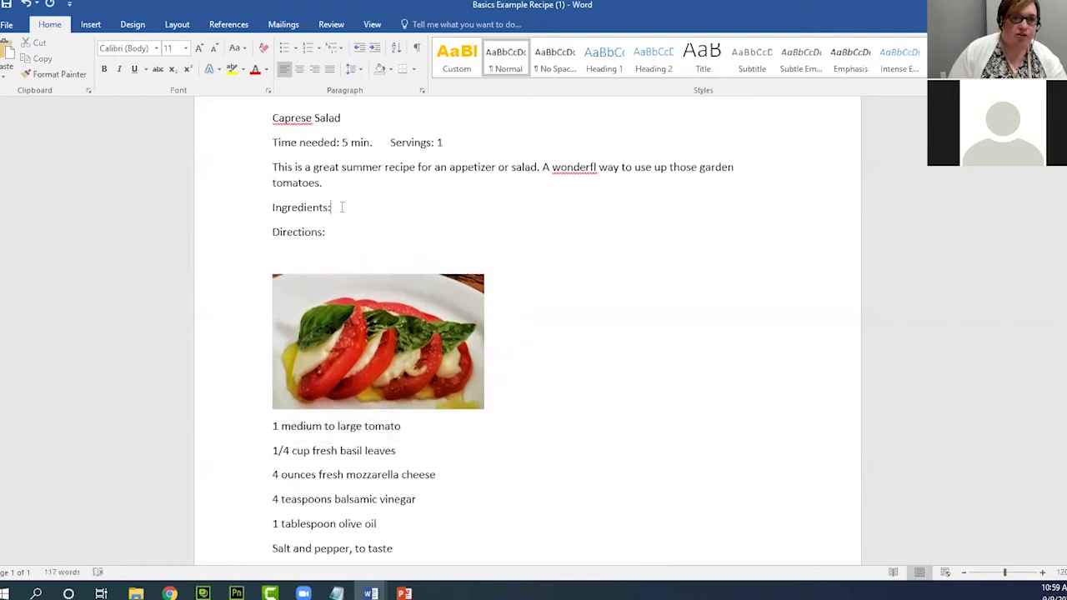
{"action": "key", "text": "Return"}
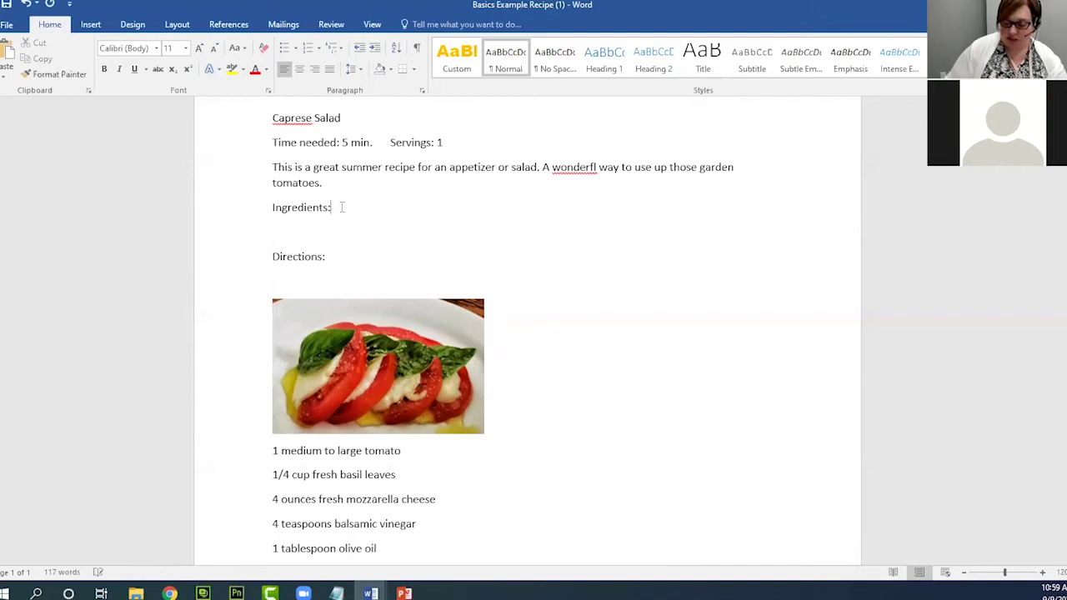
{"action": "key", "text": "Delete"}
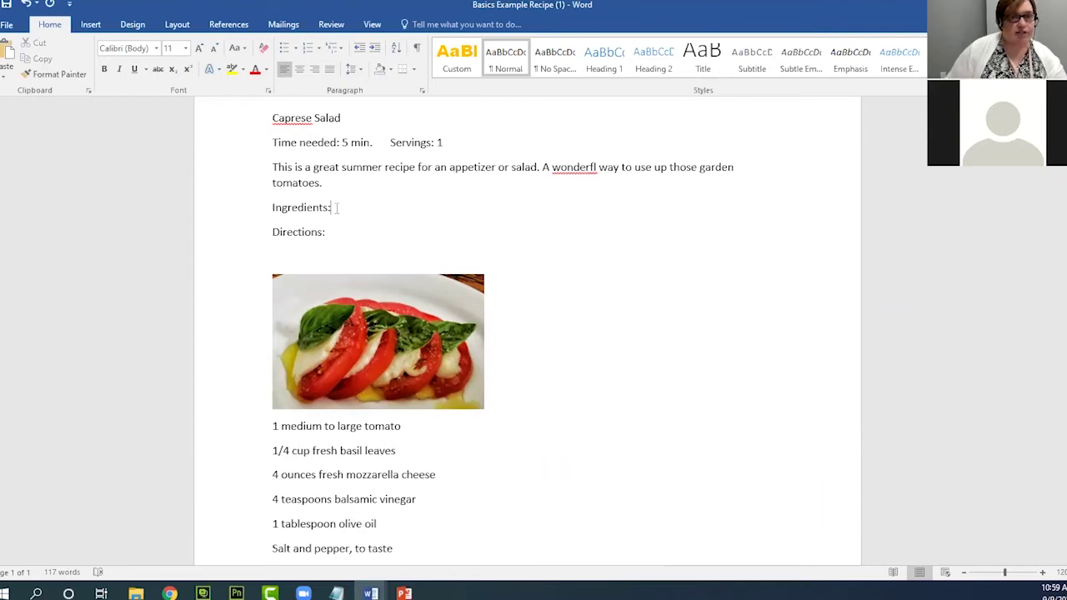
{"action": "key", "text": "Return"}
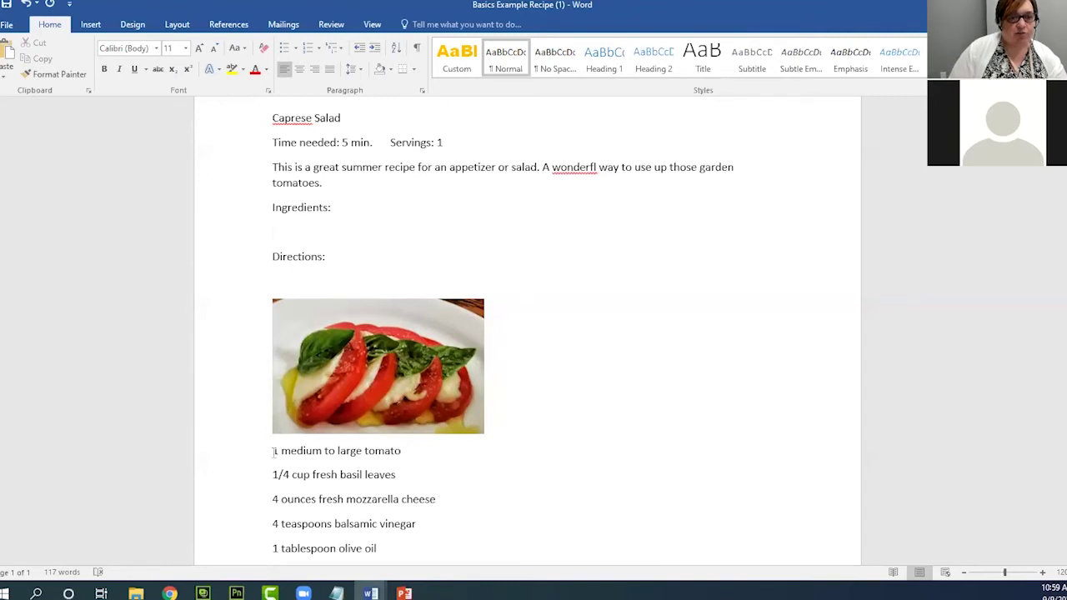
Copy the "1 medium to large tomato" line below the salad picture
{"action": "left_click_drag", "start_coordinate": [275, 454], "coordinate": [390, 461]}
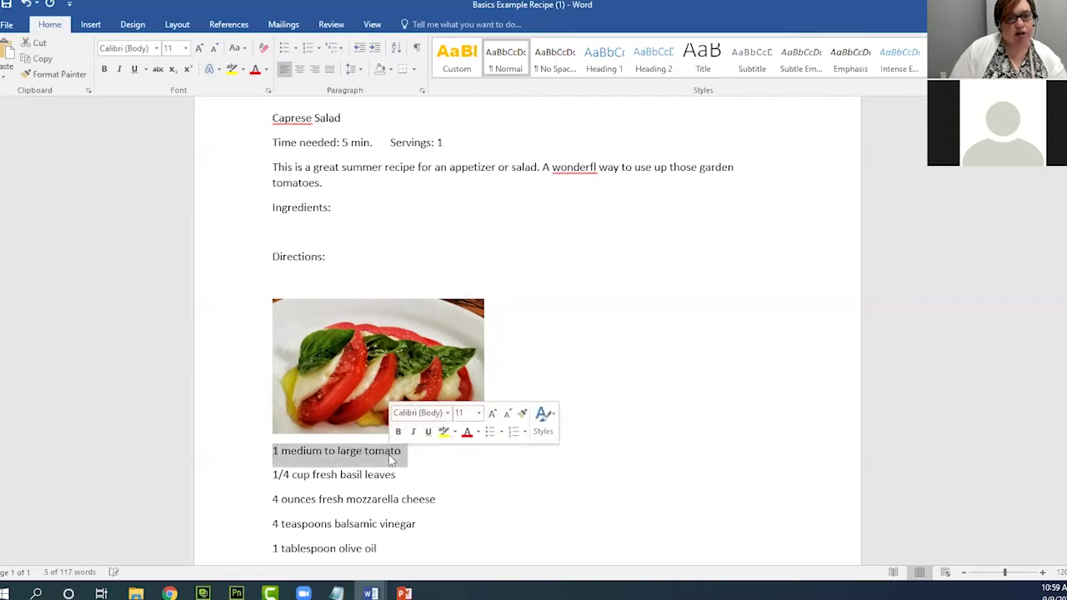
{"action": "scroll", "coordinate": [389, 458], "scroll_direction": "down", "scroll_amount": 3}
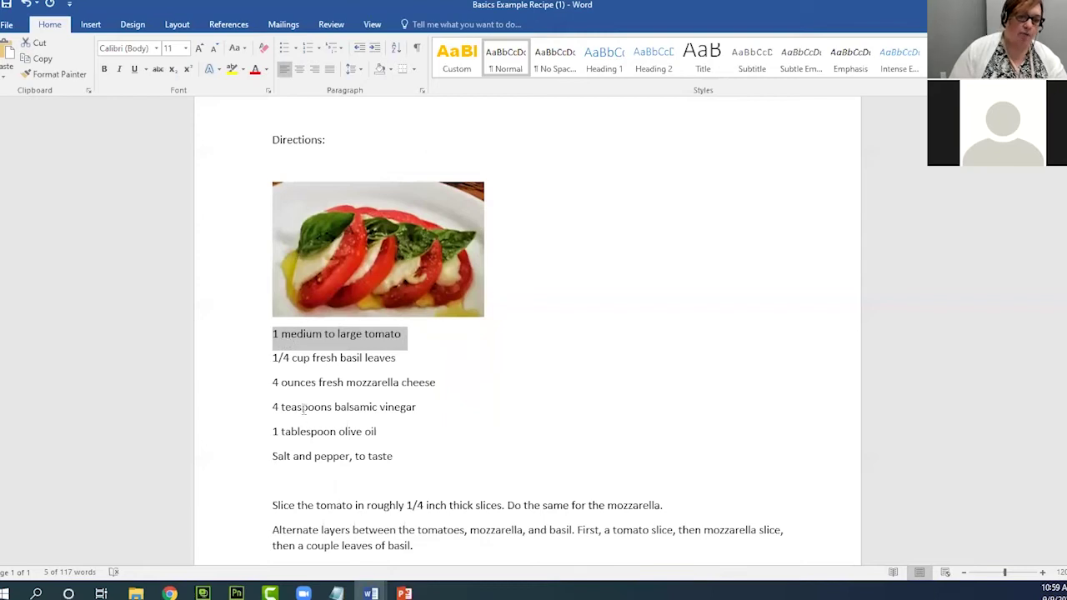
{"action": "scroll", "coordinate": [316, 354], "scroll_direction": "up", "scroll_amount": 2}
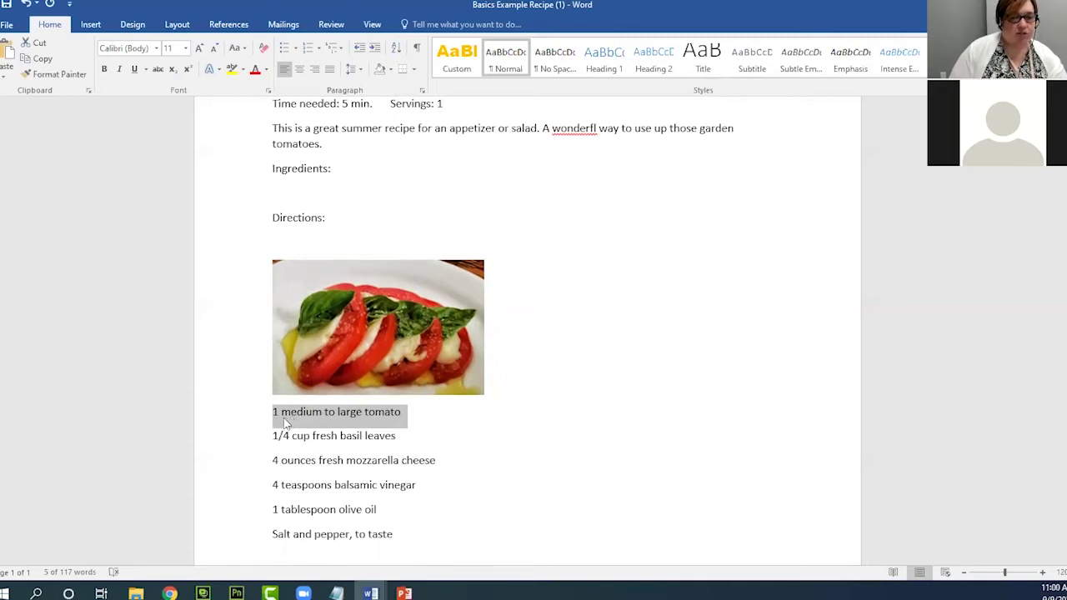
{"action": "right_click", "coordinate": [341, 423]}
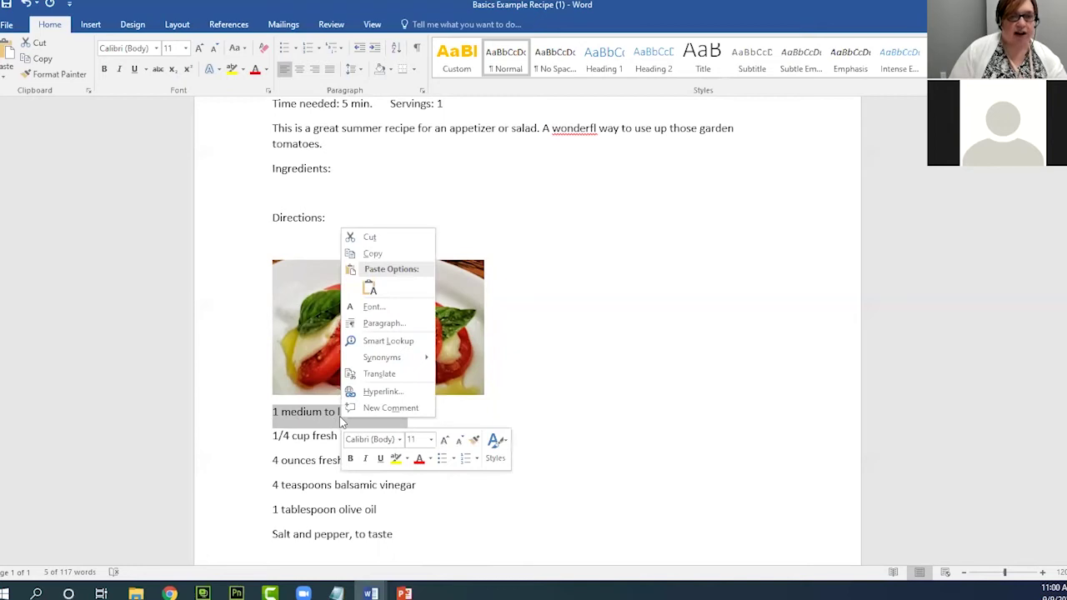
{"action": "left_click", "coordinate": [384, 250]}
Try pasting the copied tomato line under the "Ingredients:" heading, and undo the misplaced paste
{"action": "left_click", "coordinate": [284, 192]}
{"action": "right_click", "coordinate": [283, 192]}
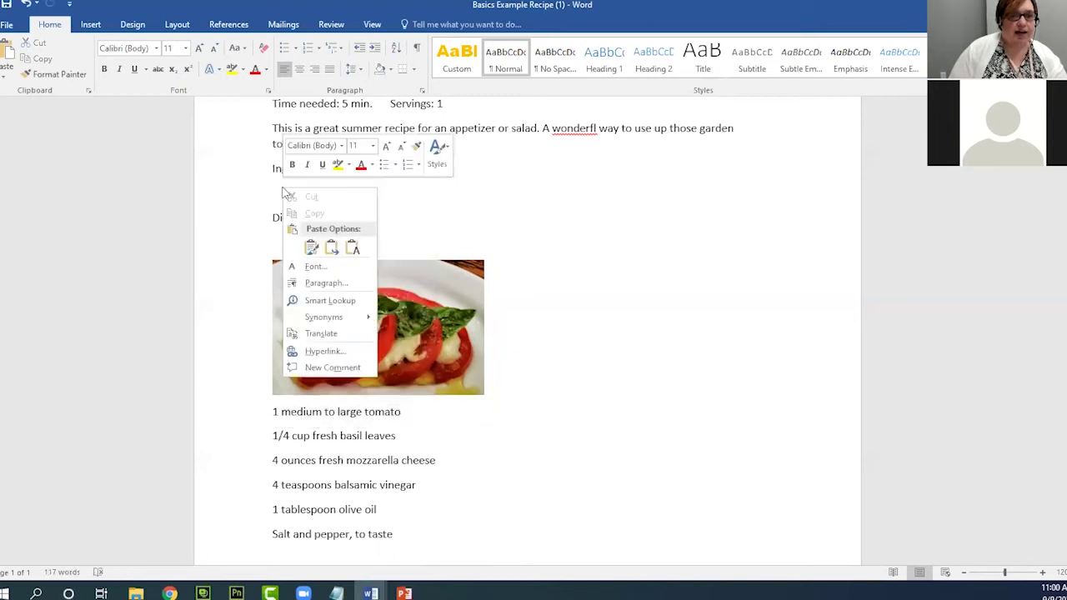
{"action": "left_click", "coordinate": [278, 191]}
{"action": "right_click", "coordinate": [277, 188]}
{"action": "left_click", "coordinate": [305, 245]}
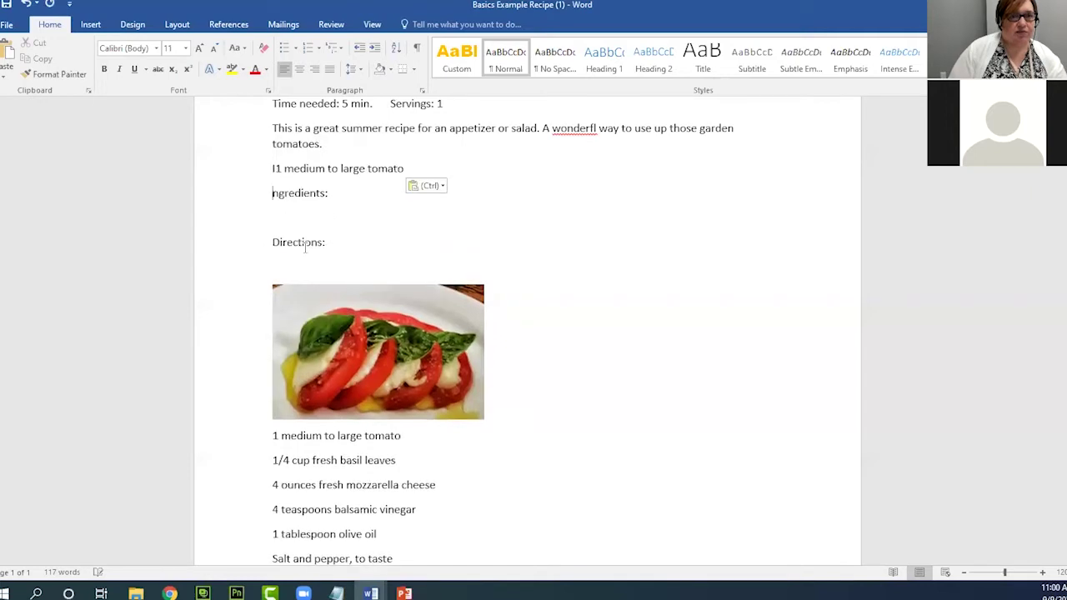
{"action": "scroll", "coordinate": [358, 260], "scroll_direction": "up", "scroll_amount": 2}
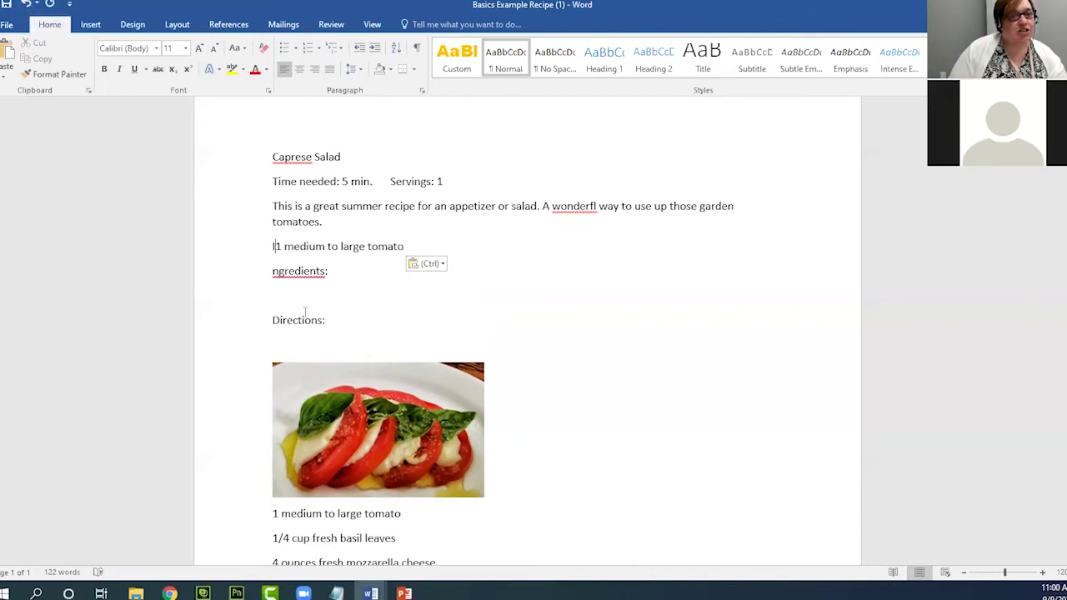
{"action": "left_click", "coordinate": [28, 4]}
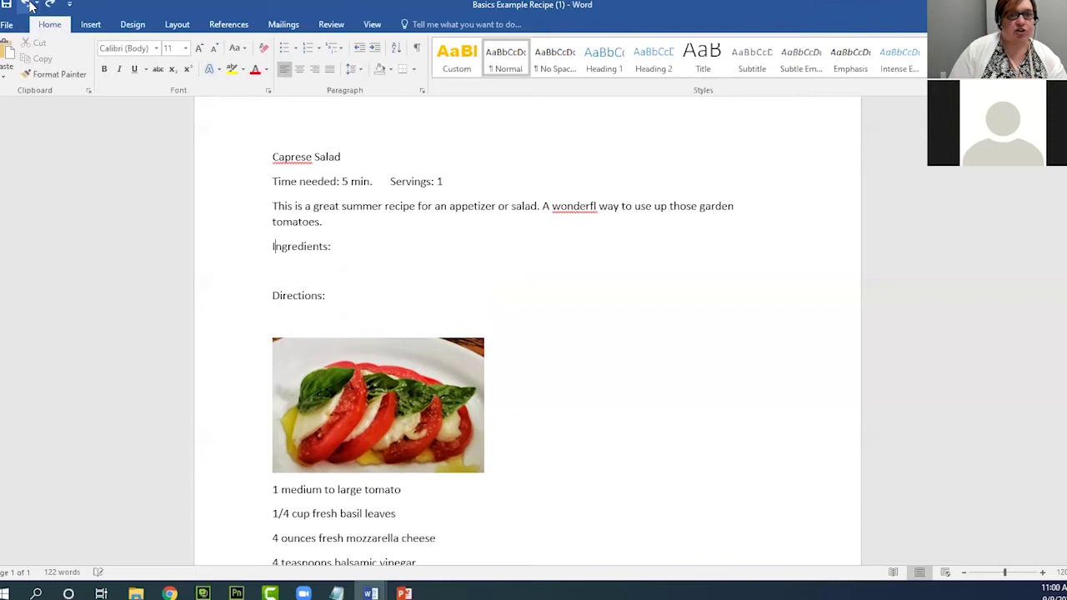
Add a new line after "Ingredients:" and paste the copied "1 medium to large tomato" text there
{"action": "left_click", "coordinate": [333, 248]}
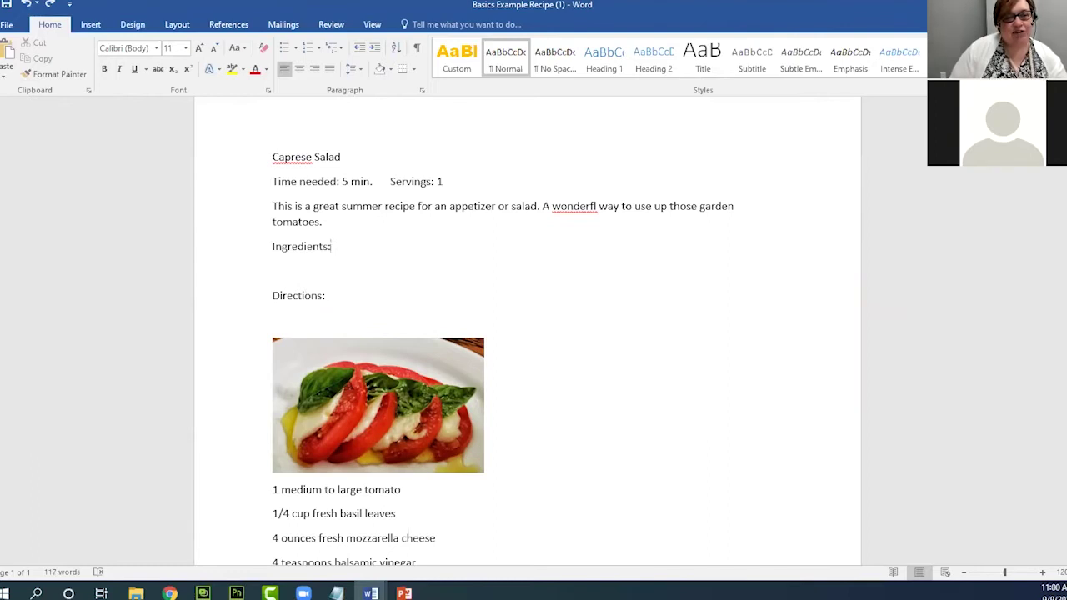
{"action": "key", "text": "Return"}
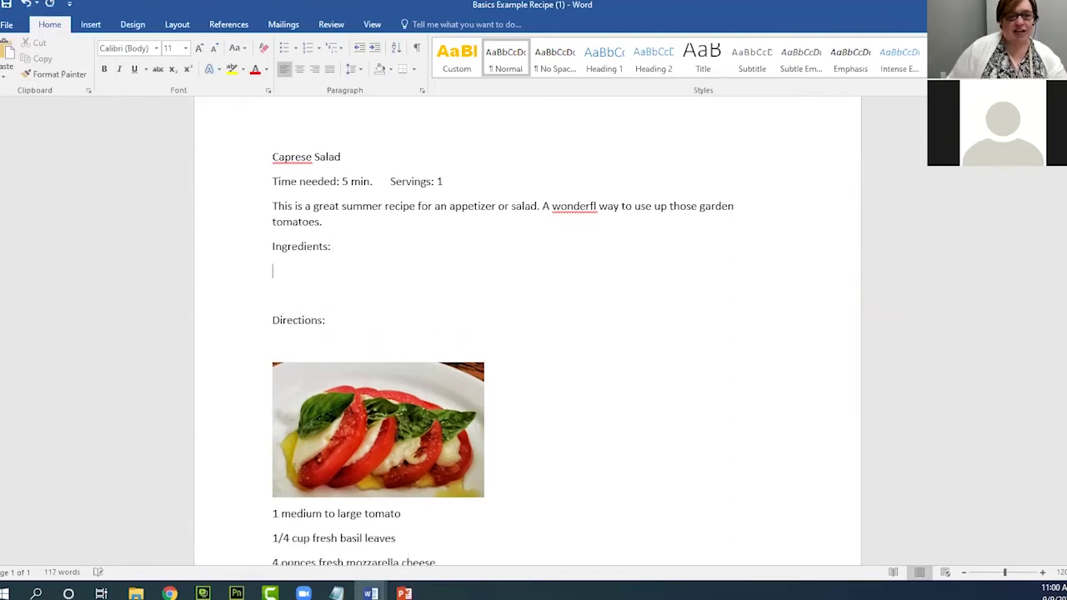
{"action": "right_click", "coordinate": [275, 271]}
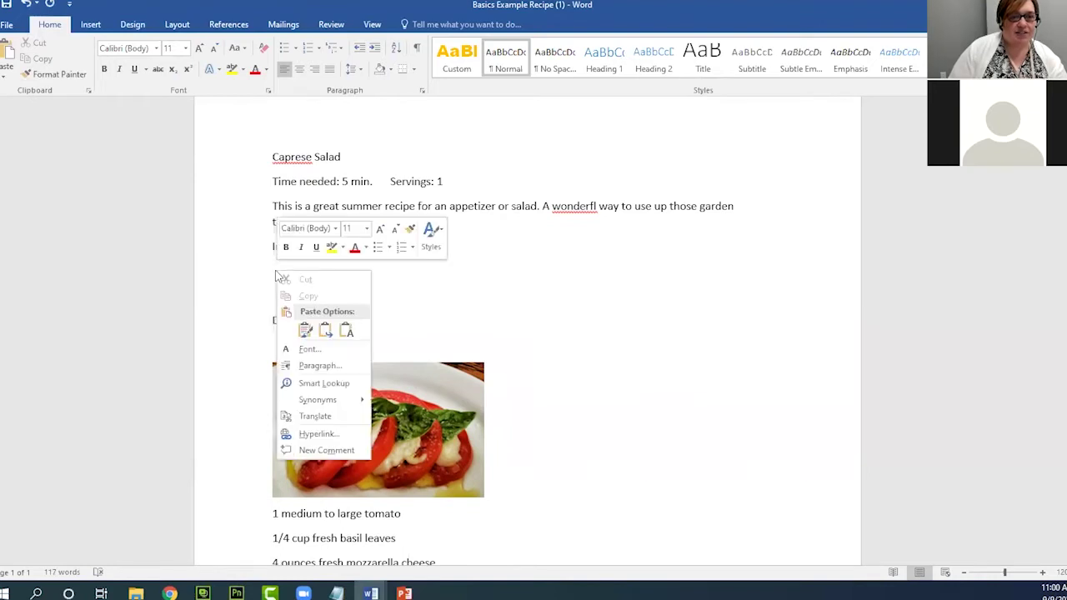
{"action": "left_click", "coordinate": [305, 331]}
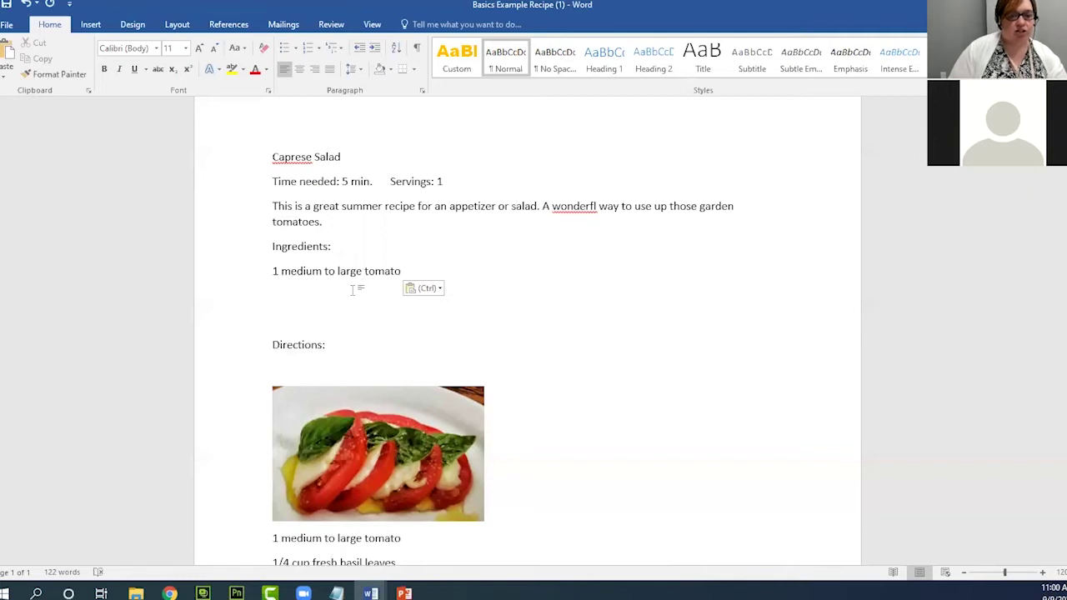
Copy the whole "1/4 cup fresh basil leaves" line below the salad picture
{"action": "scroll", "coordinate": [352, 290], "scroll_direction": "down", "scroll_amount": 2}
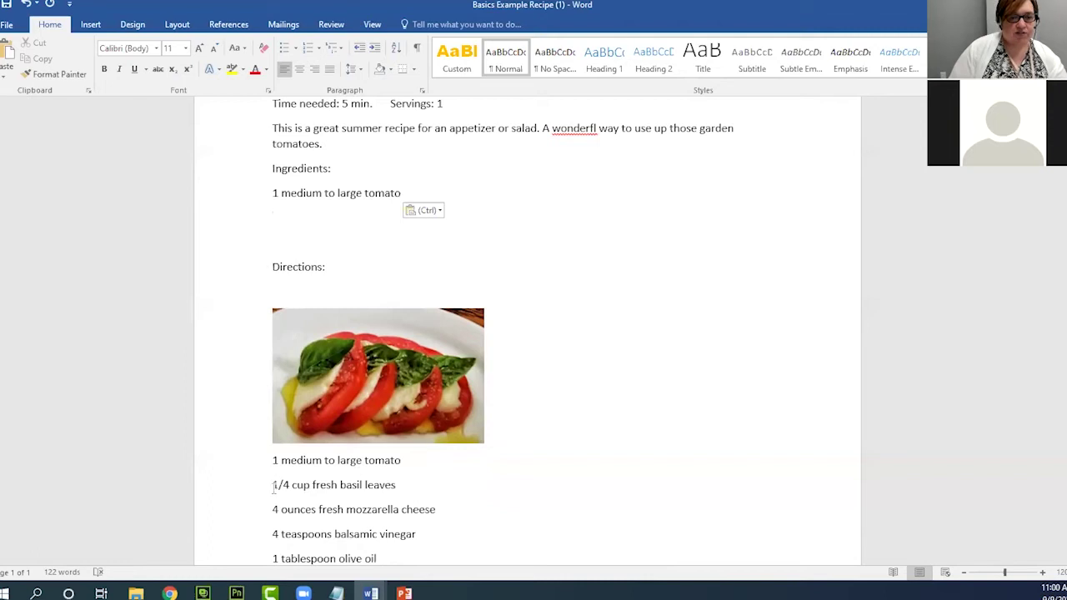
{"action": "left_click_drag", "start_coordinate": [274, 489], "coordinate": [293, 492]}
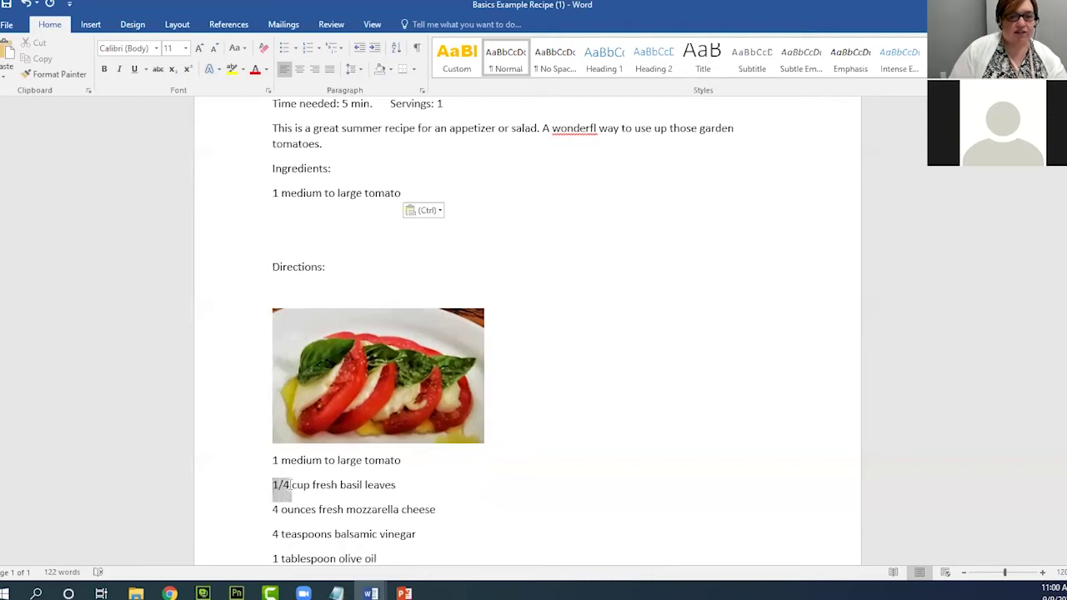
{"action": "left_click", "coordinate": [410, 487]}
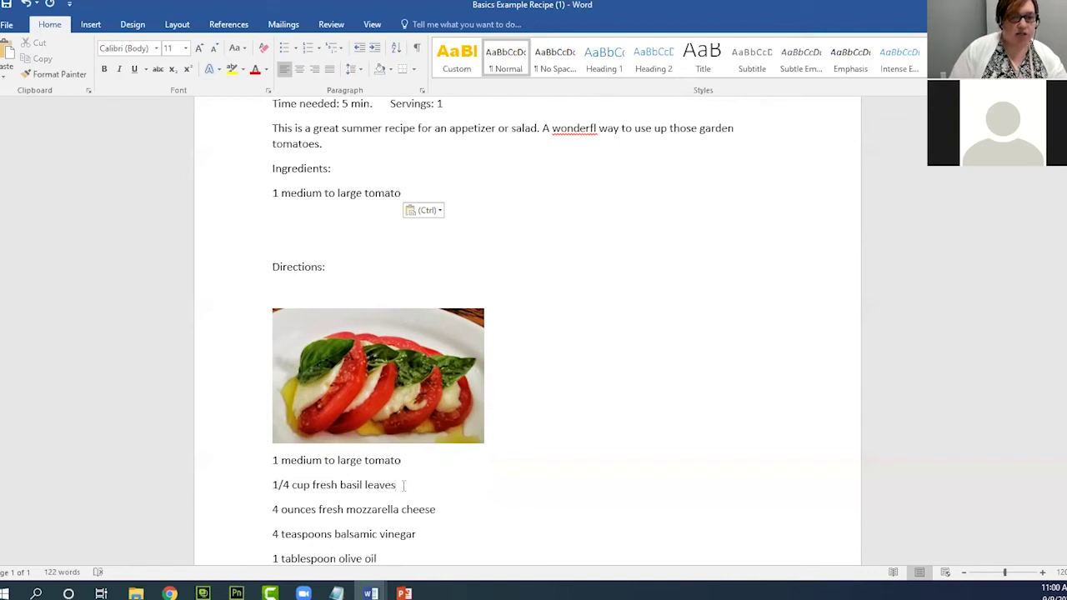
{"action": "mouse_move", "coordinate": [397, 487]}
{"action": "left_mouse_down"}
{"action": "mouse_move", "coordinate": [271, 490]}
{"action": "mouse_move", "coordinate": [377, 486]}
{"action": "left_mouse_up"}
{"action": "left_click", "coordinate": [271, 492]}
{"action": "right_click", "coordinate": [379, 487]}
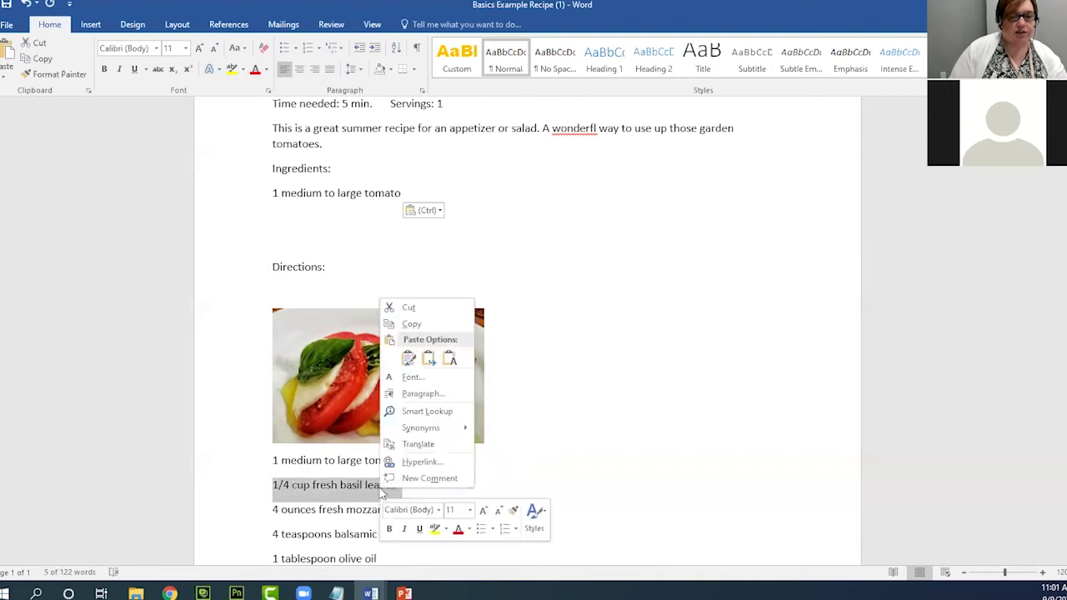
{"action": "left_click", "coordinate": [411, 325]}
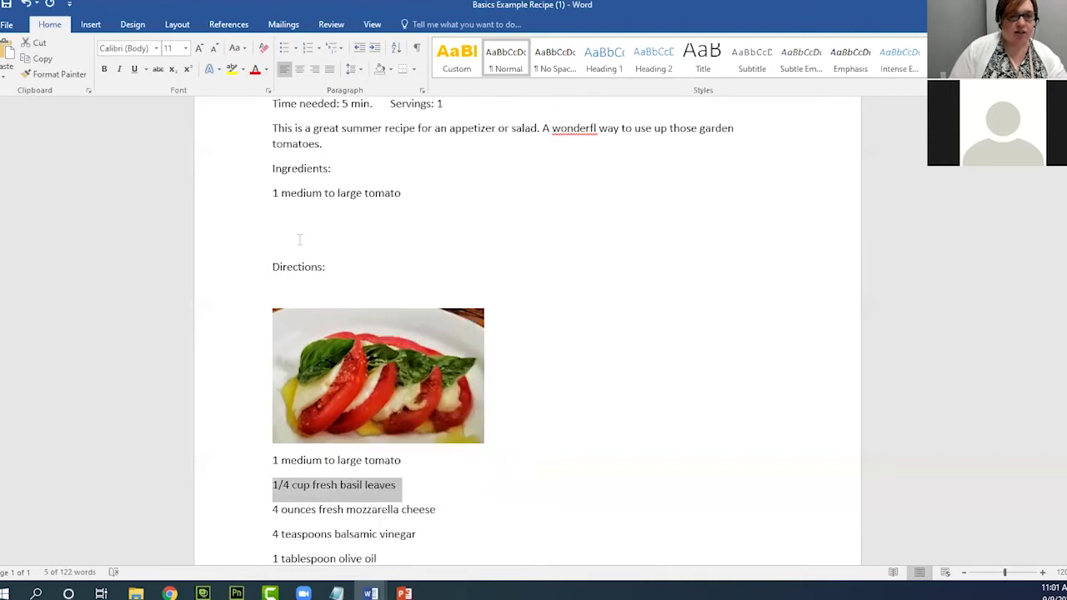
Add a new line after the tomato under "Ingredients:" and paste the copied basil leaves line there
{"action": "left_click", "coordinate": [272, 208]}
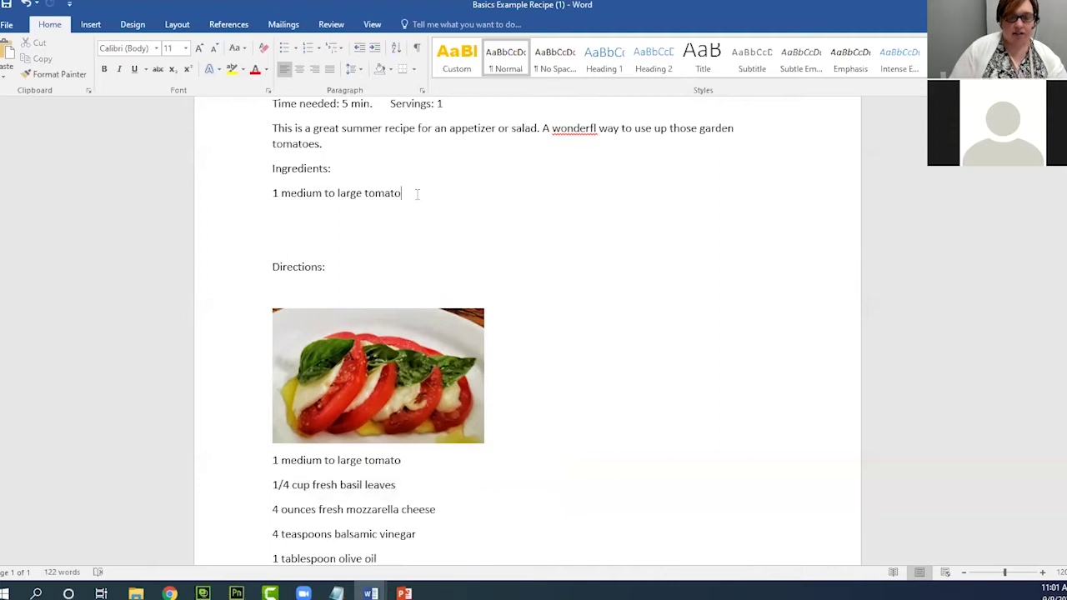
{"action": "key", "text": "Return"}
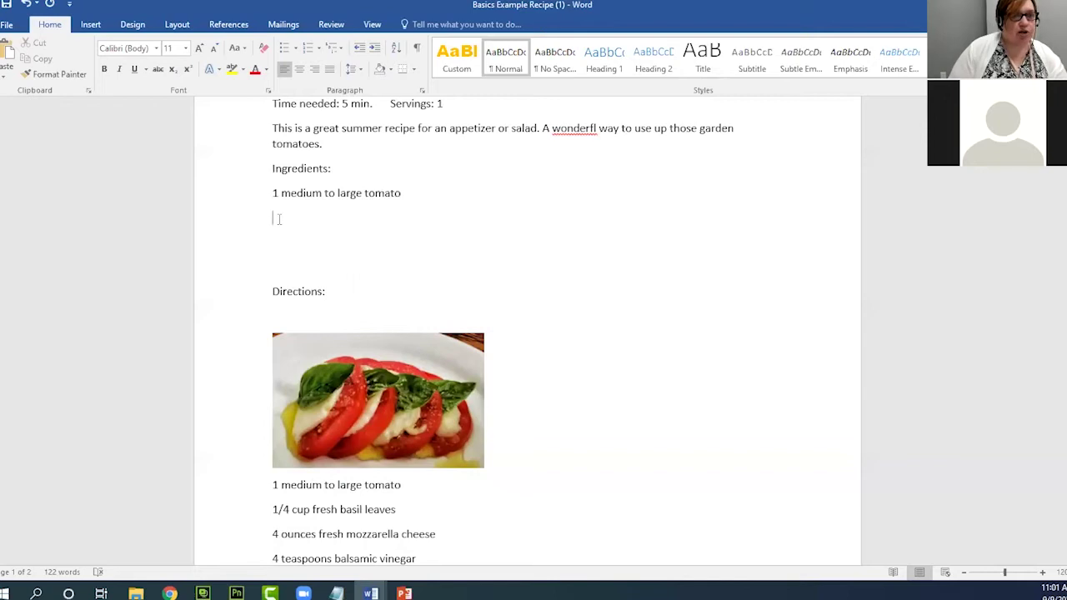
{"action": "right_click", "coordinate": [279, 221]}
{"action": "key", "text": "Escape"}
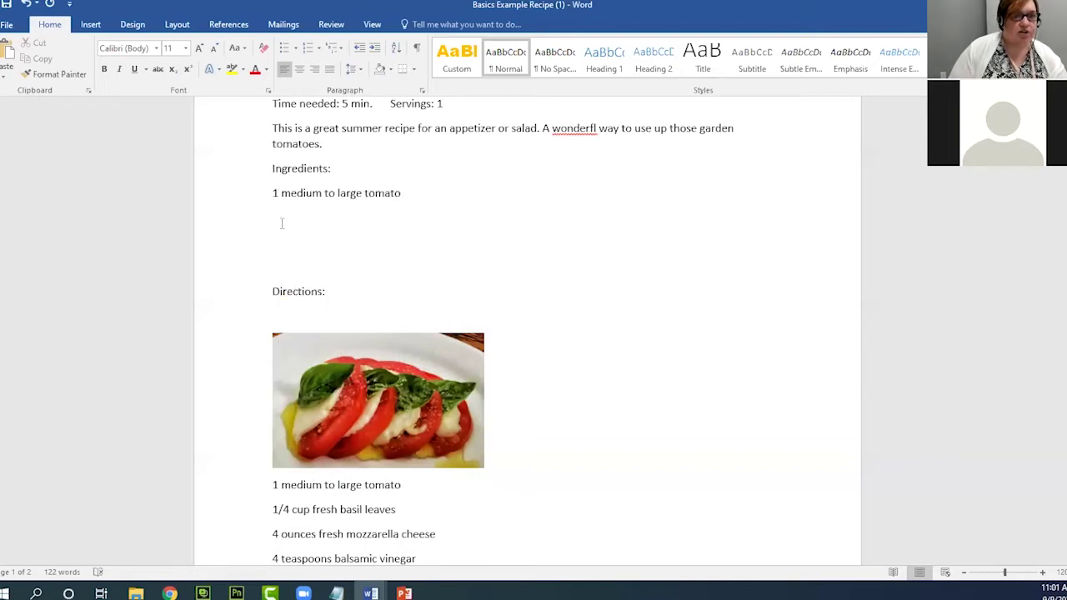
{"action": "right_click", "coordinate": [277, 214]}
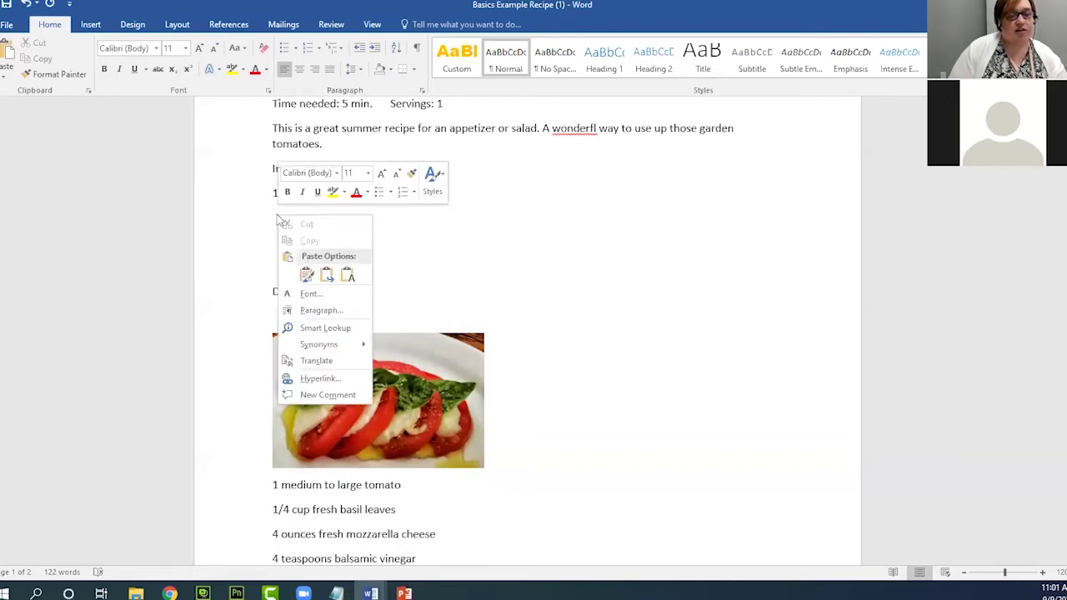
{"action": "left_click", "coordinate": [306, 276]}
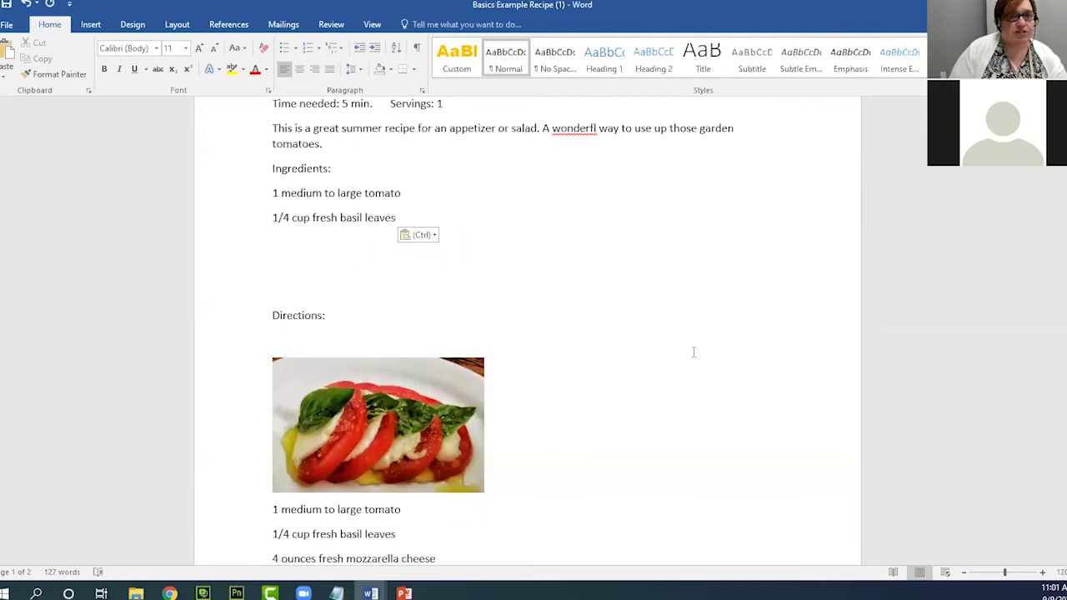
Copy "4 ounces fresh mozzarella cheese" from below the picture and paste it under the basil leaves in the Ingredients section
{"action": "scroll", "coordinate": [654, 304], "scroll_direction": "down", "scroll_amount": 2}
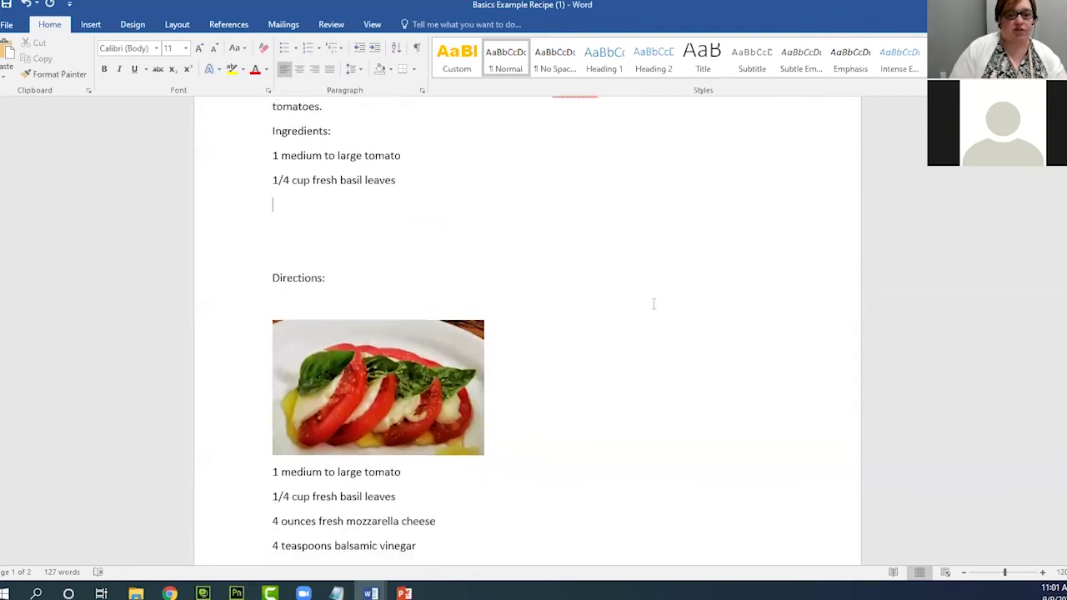
{"action": "left_click_drag", "start_coordinate": [421, 477], "coordinate": [435, 482]}
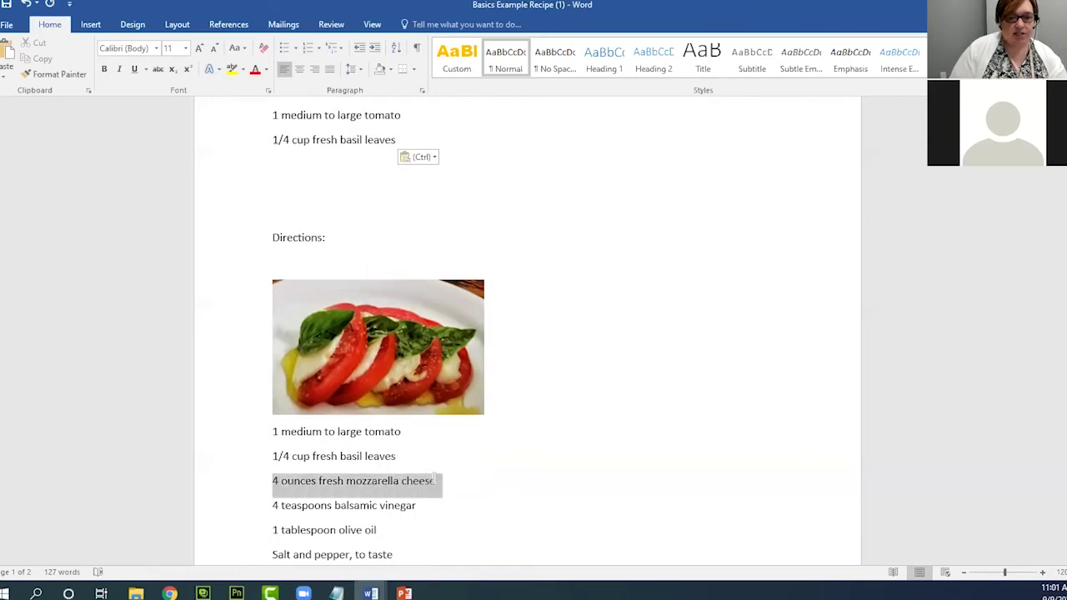
{"action": "right_click", "coordinate": [425, 482]}
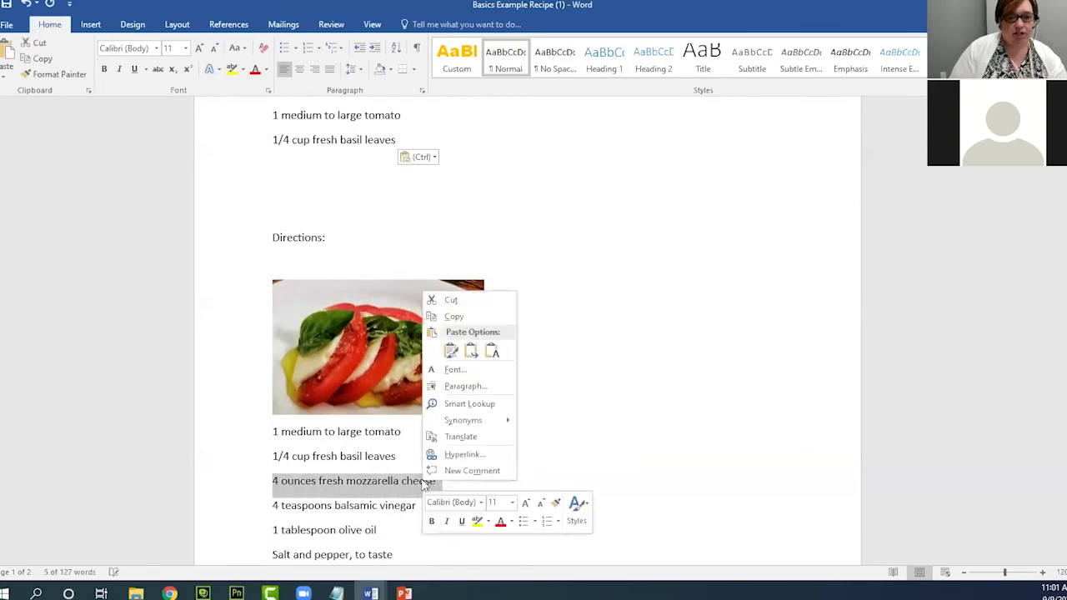
{"action": "left_click", "coordinate": [461, 317]}
{"action": "left_click", "coordinate": [278, 166]}
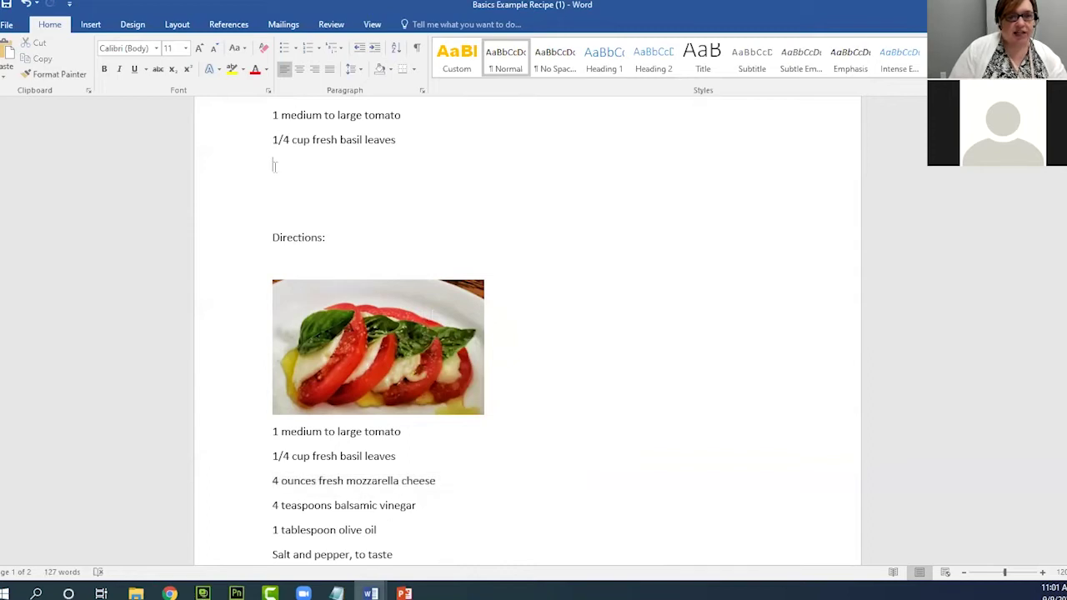
{"action": "right_click", "coordinate": [276, 167]}
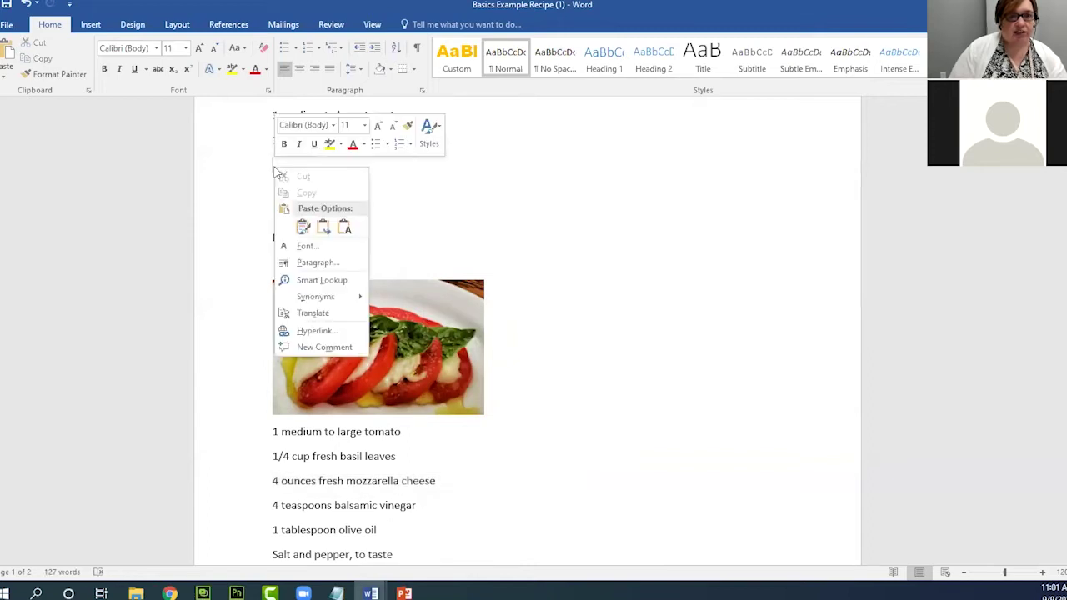
{"action": "left_click", "coordinate": [298, 223]}
Copy "4 teaspoons balsamic vinegar" from below the picture and paste it under the mozzarella in the Ingredients section
{"action": "scroll", "coordinate": [330, 377], "scroll_direction": "down", "scroll_amount": 2}
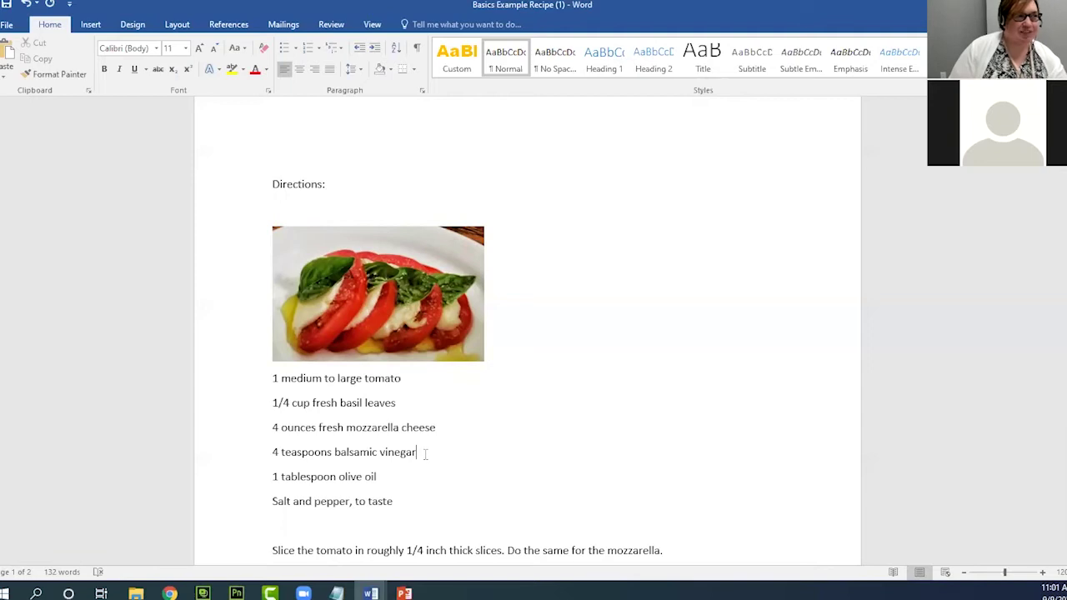
{"action": "left_click_drag", "start_coordinate": [423, 453], "coordinate": [275, 454]}
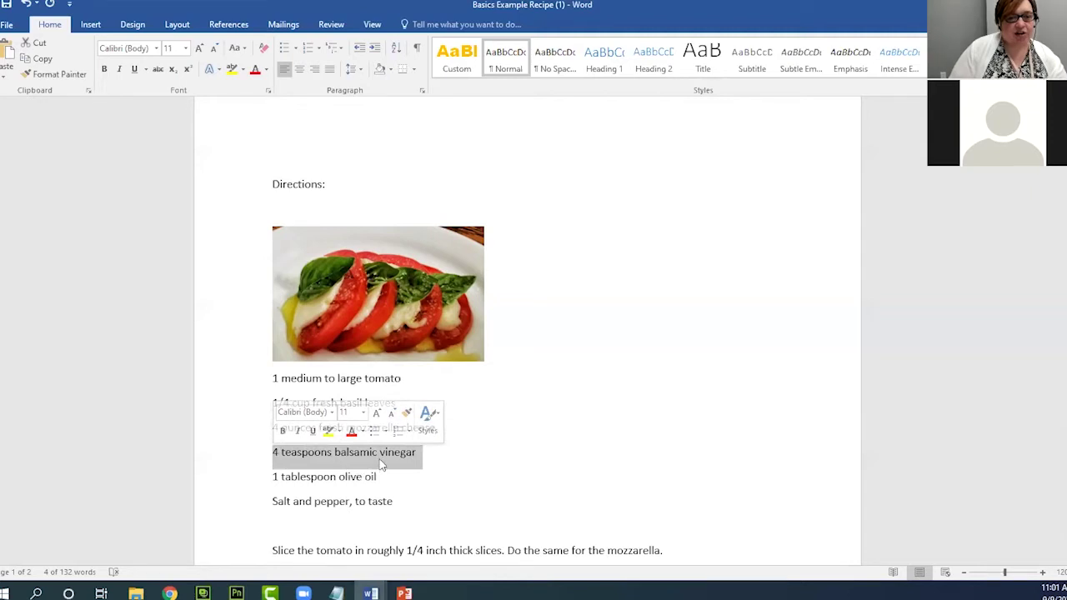
{"action": "right_click", "coordinate": [382, 466]}
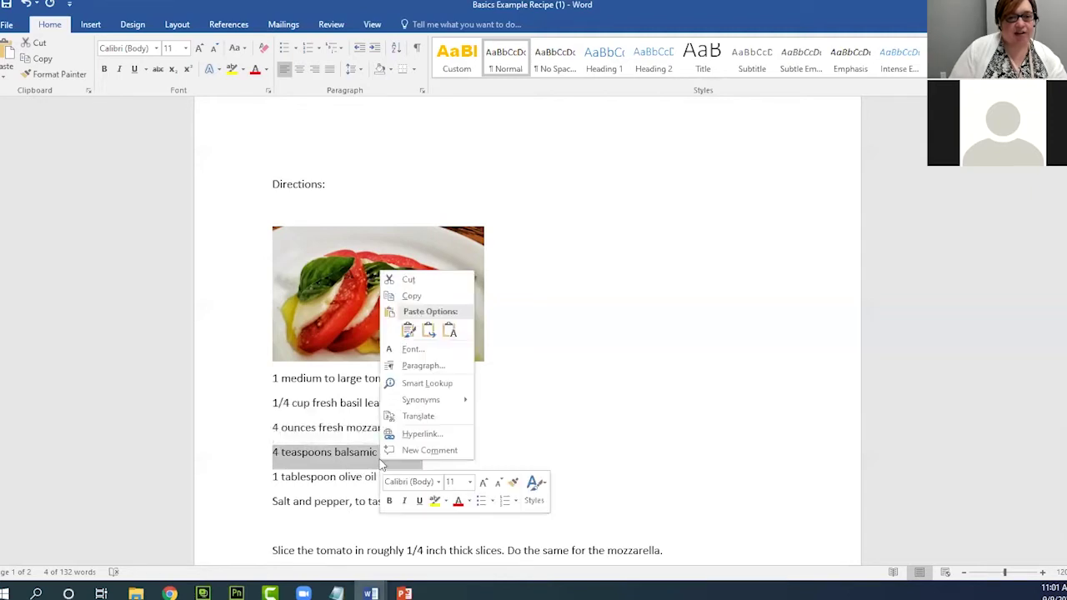
{"action": "left_click", "coordinate": [411, 296]}
{"action": "scroll", "coordinate": [373, 341], "scroll_direction": "up", "scroll_amount": 2}
{"action": "left_click", "coordinate": [282, 191]}
{"action": "right_click", "coordinate": [282, 192]}
{"action": "left_click", "coordinate": [311, 248]}
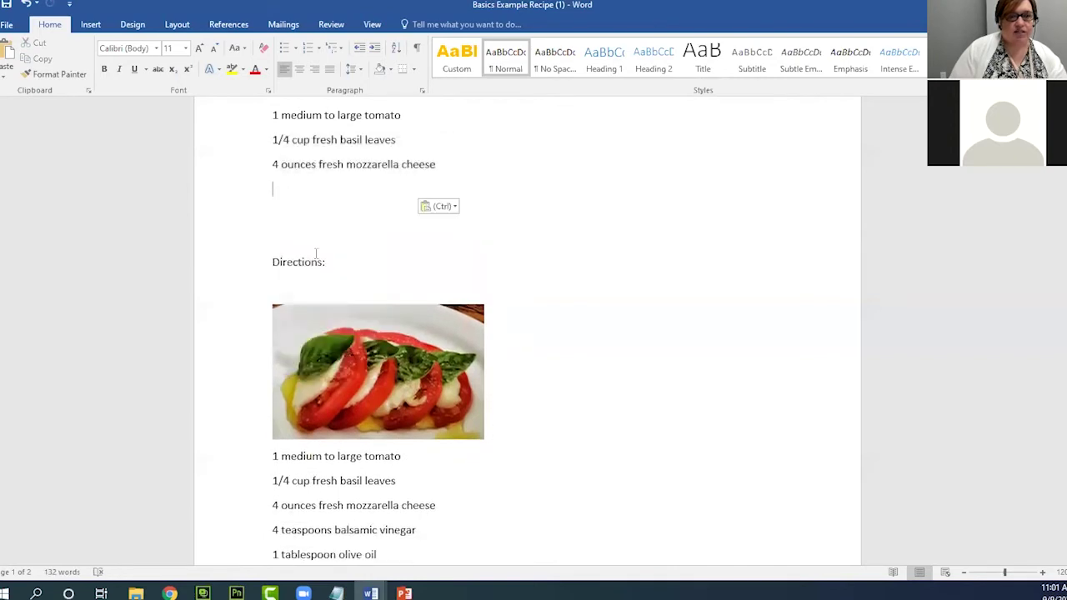
Copy "1 tablespoon olive oil" from below the picture and paste it under the balsamic vinegar in the Ingredients section
{"action": "scroll", "coordinate": [404, 436], "scroll_direction": "down", "scroll_amount": 2}
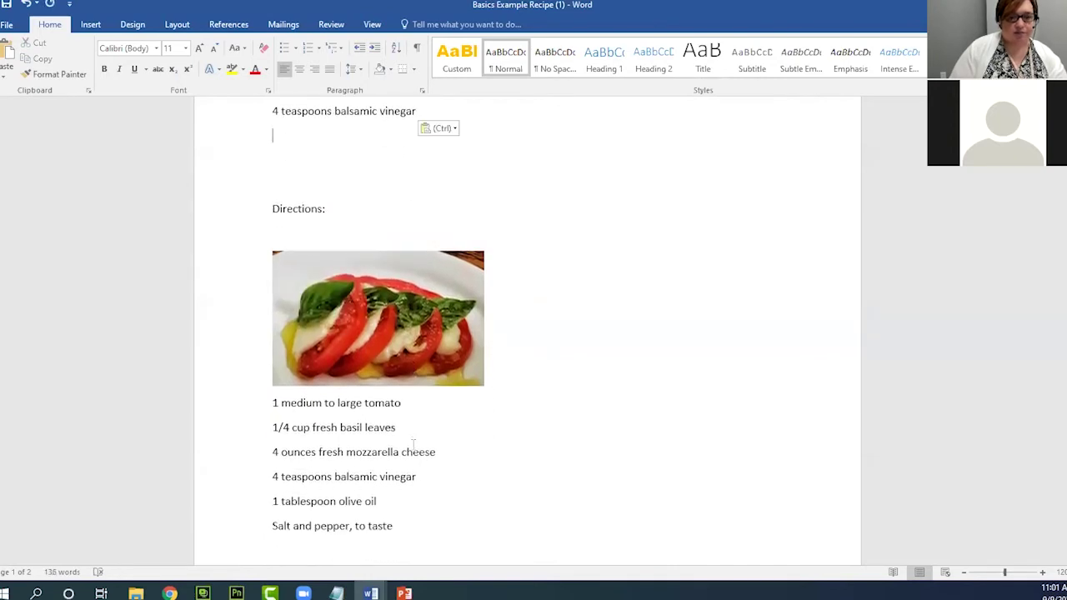
{"action": "left_click_drag", "start_coordinate": [380, 501], "coordinate": [275, 502]}
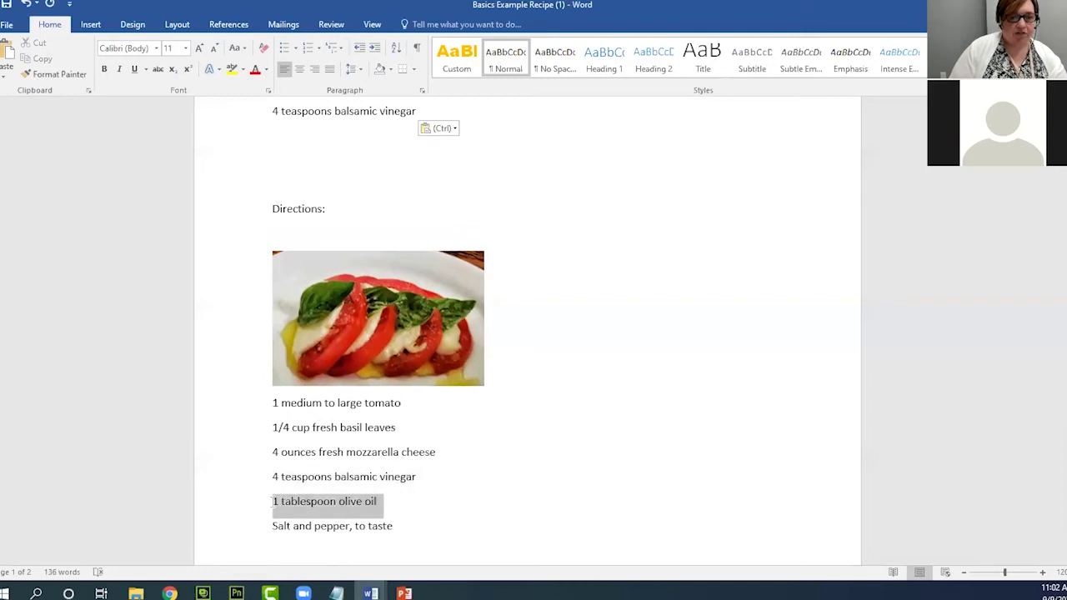
{"action": "right_click", "coordinate": [307, 514]}
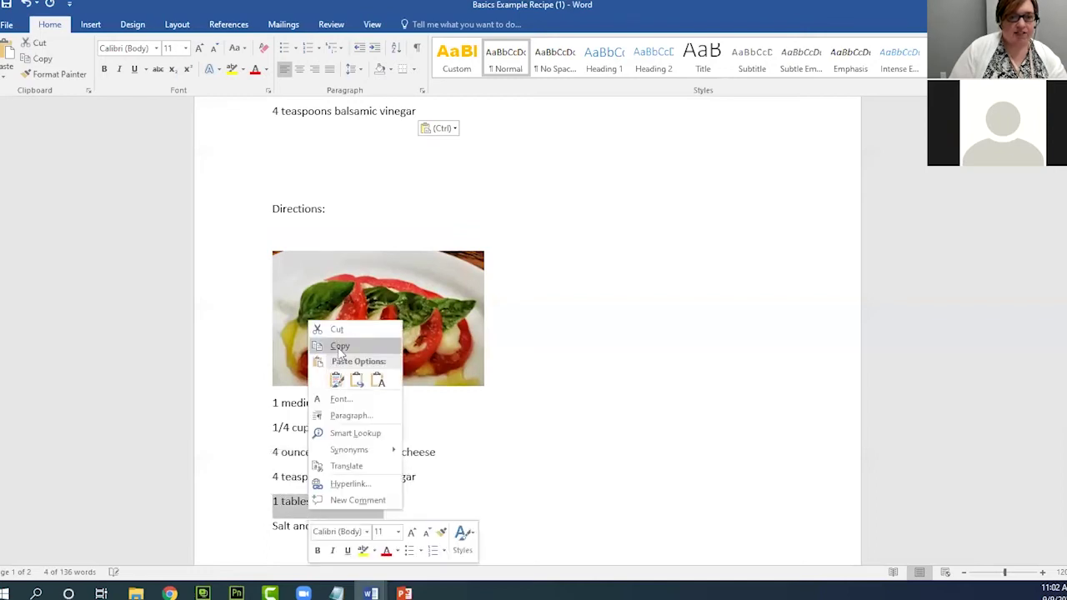
{"action": "left_click", "coordinate": [339, 346]}
{"action": "scroll", "coordinate": [303, 294], "scroll_direction": "up", "scroll_amount": 2}
{"action": "left_click", "coordinate": [275, 212]}
{"action": "right_click", "coordinate": [276, 216]}
{"action": "left_click", "coordinate": [305, 277]}
{"action": "scroll", "coordinate": [380, 353], "scroll_direction": "down", "scroll_amount": 3}
{"action": "scroll", "coordinate": [379, 352], "scroll_direction": "down", "scroll_amount": 2}
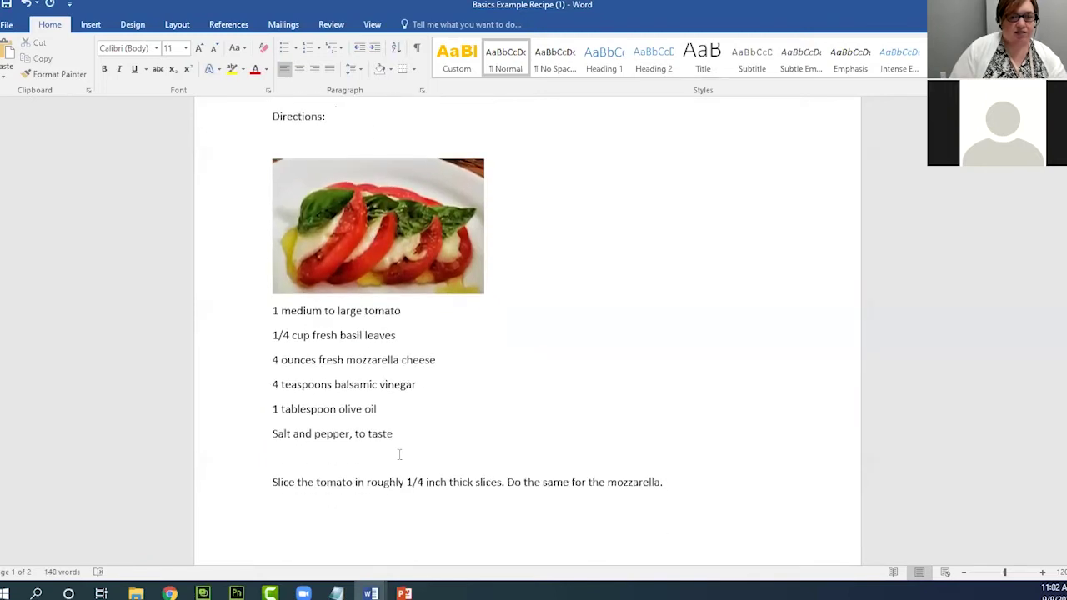
Copy "Salt and pepper, to taste" from below the picture and paste it under the olive oil in the Ingredients section
{"action": "left_click_drag", "start_coordinate": [395, 435], "coordinate": [288, 442]}
{"action": "right_click", "coordinate": [289, 442]}
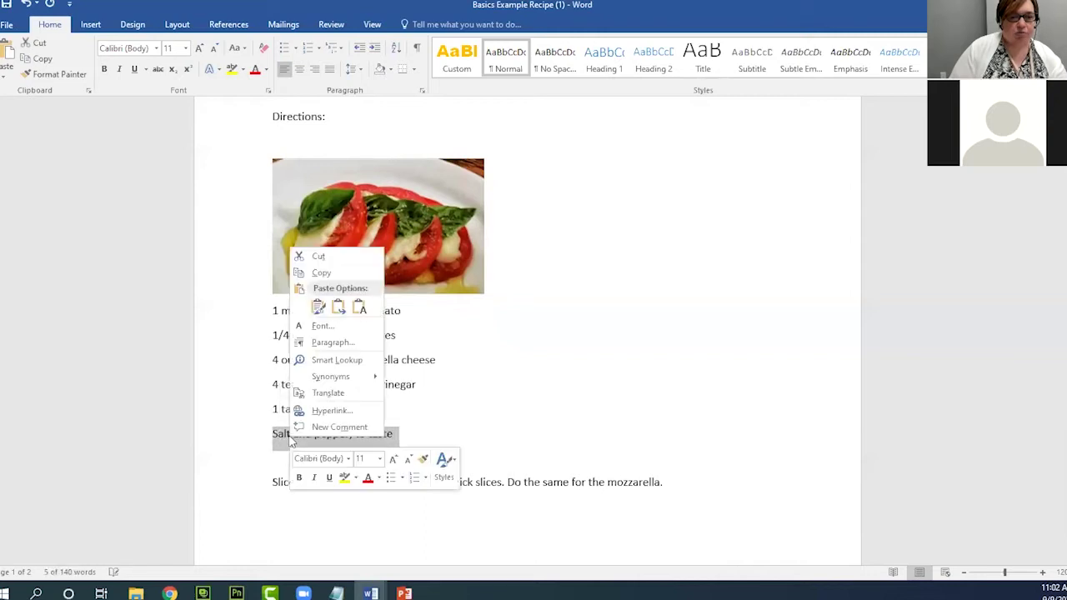
{"action": "key", "text": "Escape"}
{"action": "scroll", "coordinate": [349, 313], "scroll_direction": "up", "scroll_amount": 5}
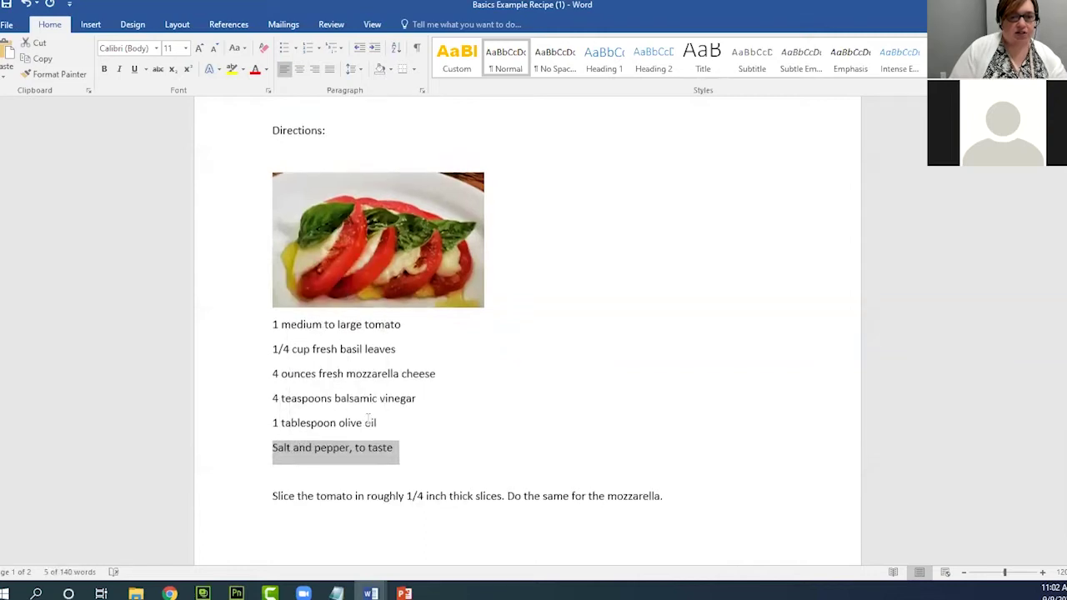
{"action": "left_click", "coordinate": [277, 237]}
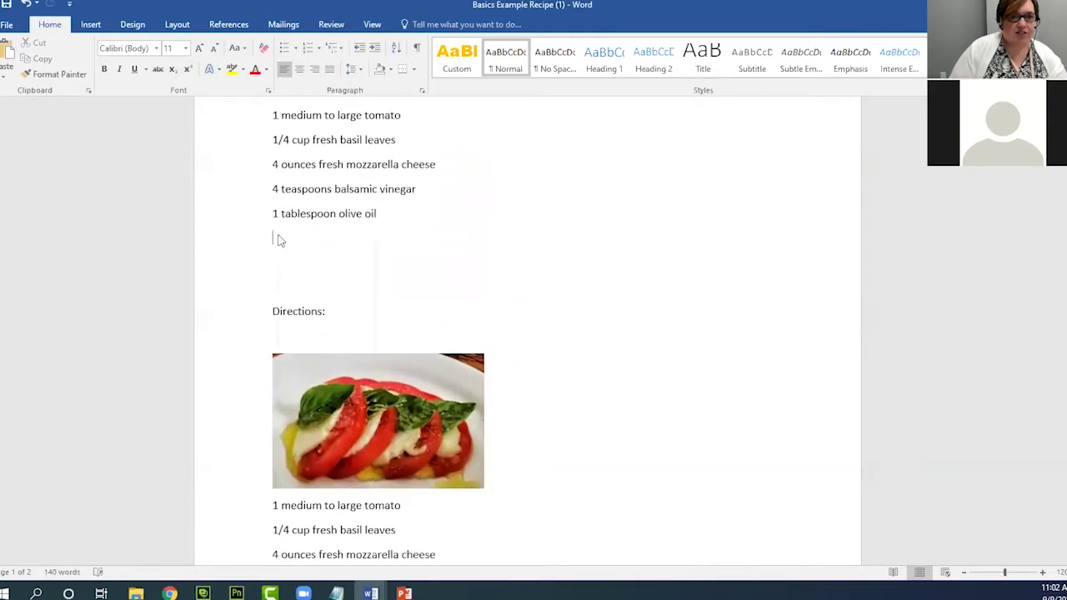
{"action": "right_click", "coordinate": [279, 239]}
{"action": "left_click", "coordinate": [305, 296]}
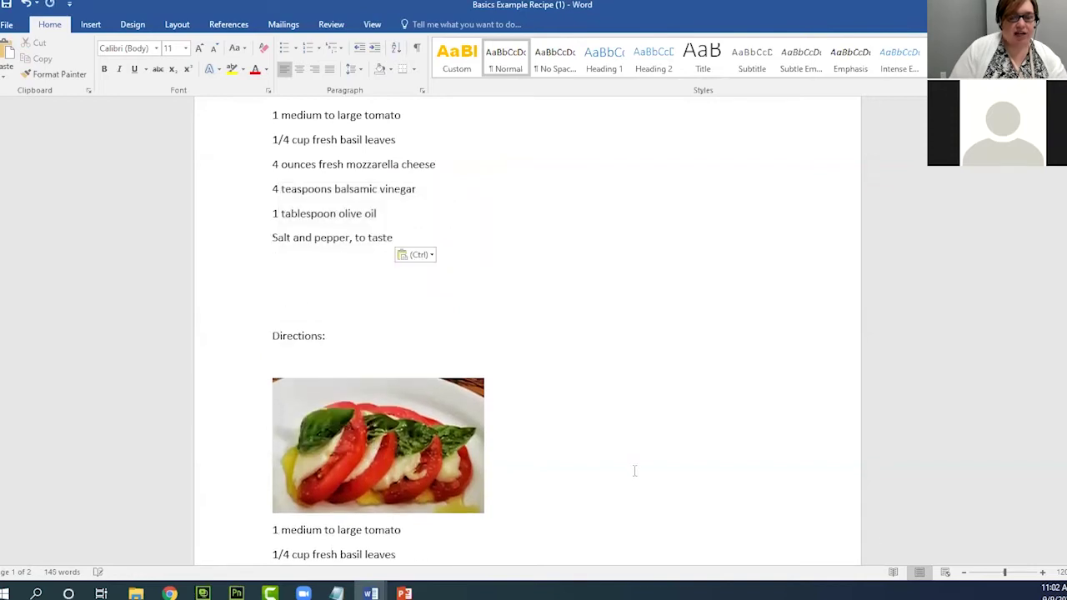
Compare the ingredients pasted under "Ingredients:" with the original list below the picture
{"action": "scroll", "coordinate": [634, 471], "scroll_direction": "down", "scroll_amount": 3}
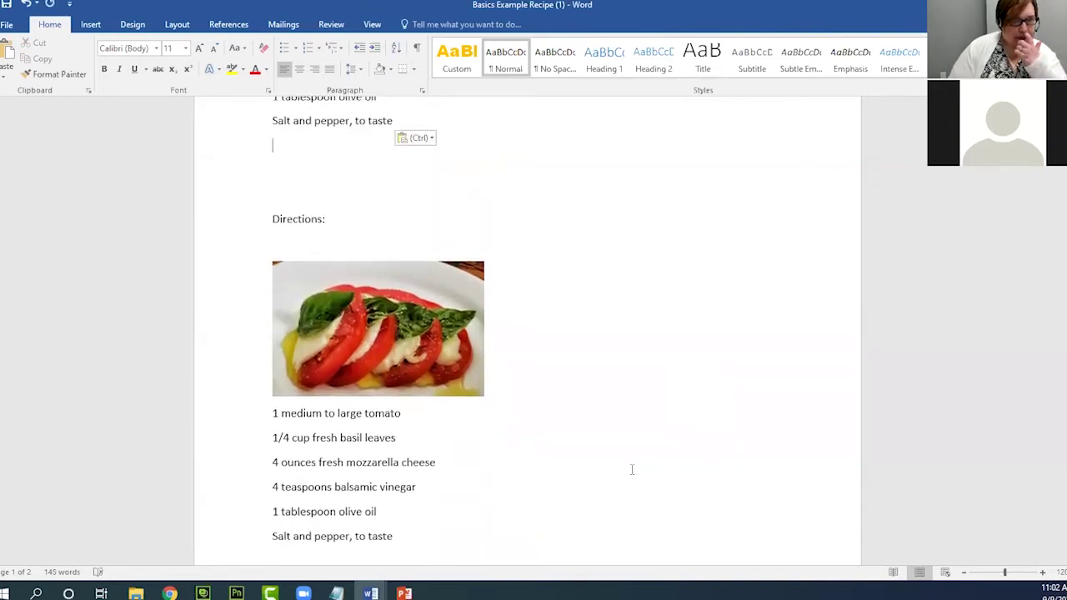
{"action": "scroll", "coordinate": [632, 470], "scroll_direction": "up", "scroll_amount": 5}
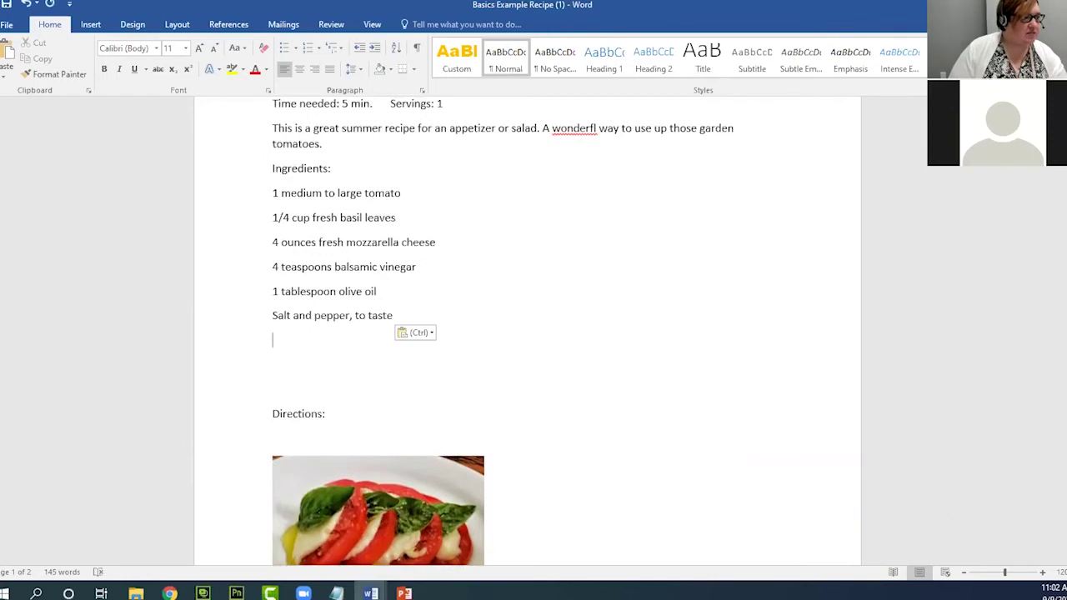
{"action": "scroll", "coordinate": [562, 345], "scroll_direction": "up", "scroll_amount": 2}
{"action": "scroll", "coordinate": [562, 346], "scroll_direction": "down", "scroll_amount": 2}
{"action": "scroll", "coordinate": [345, 190], "scroll_direction": "down", "scroll_amount": 4}
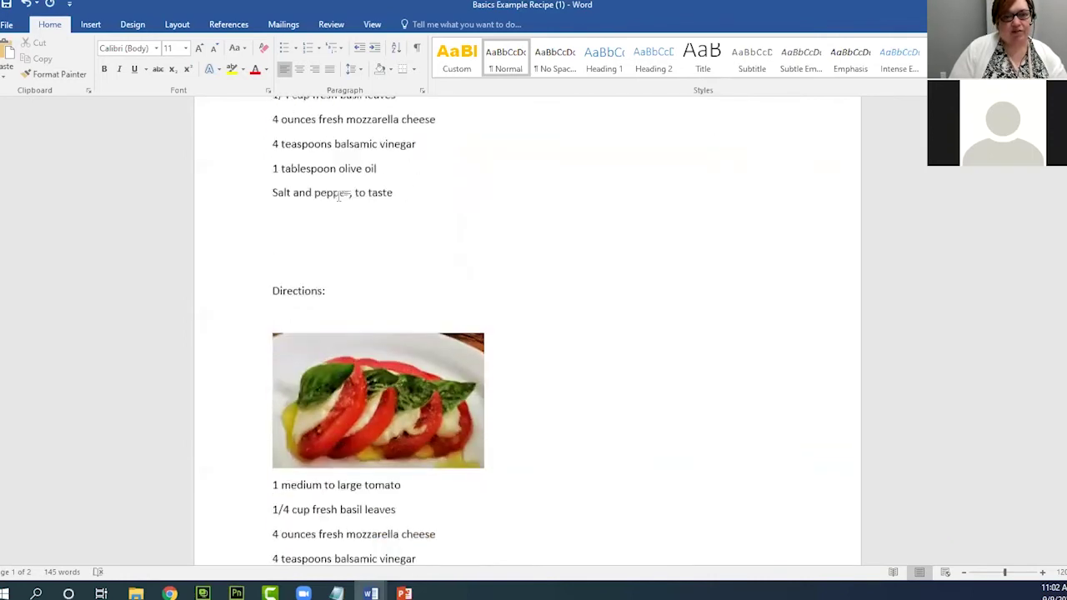
{"action": "scroll", "coordinate": [357, 416], "scroll_direction": "up", "scroll_amount": 5}
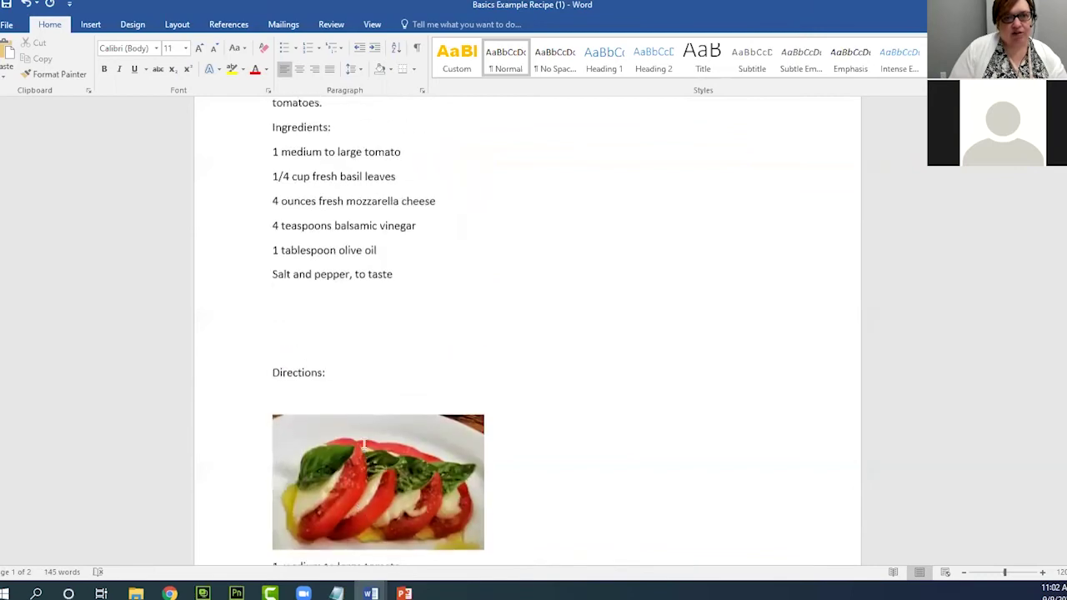
{"action": "scroll", "coordinate": [484, 410], "scroll_direction": "down", "scroll_amount": 6}
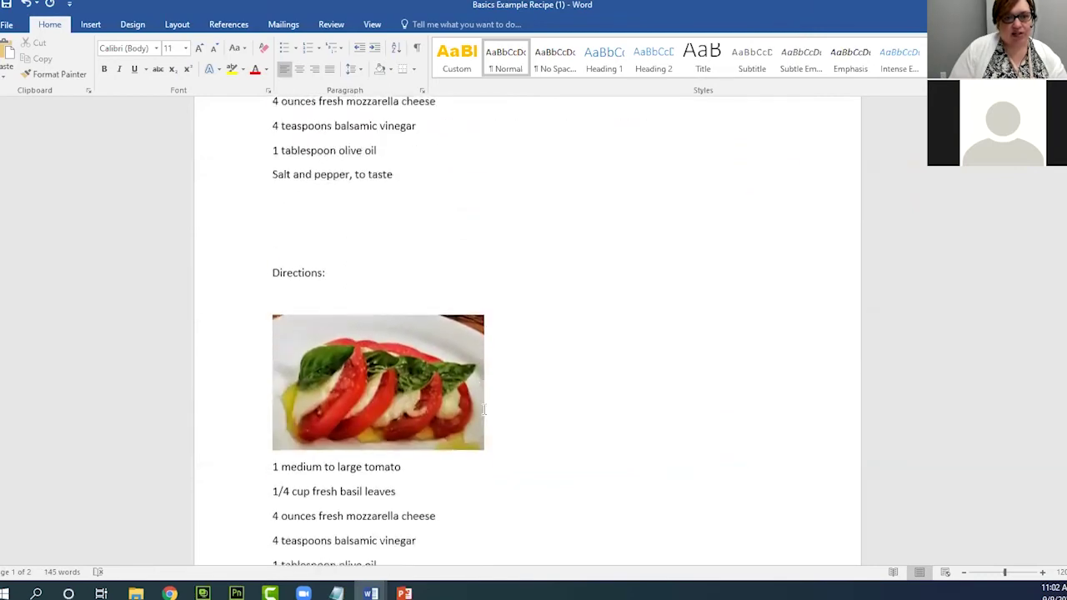
{"action": "scroll", "coordinate": [457, 410], "scroll_direction": "up", "scroll_amount": 5}
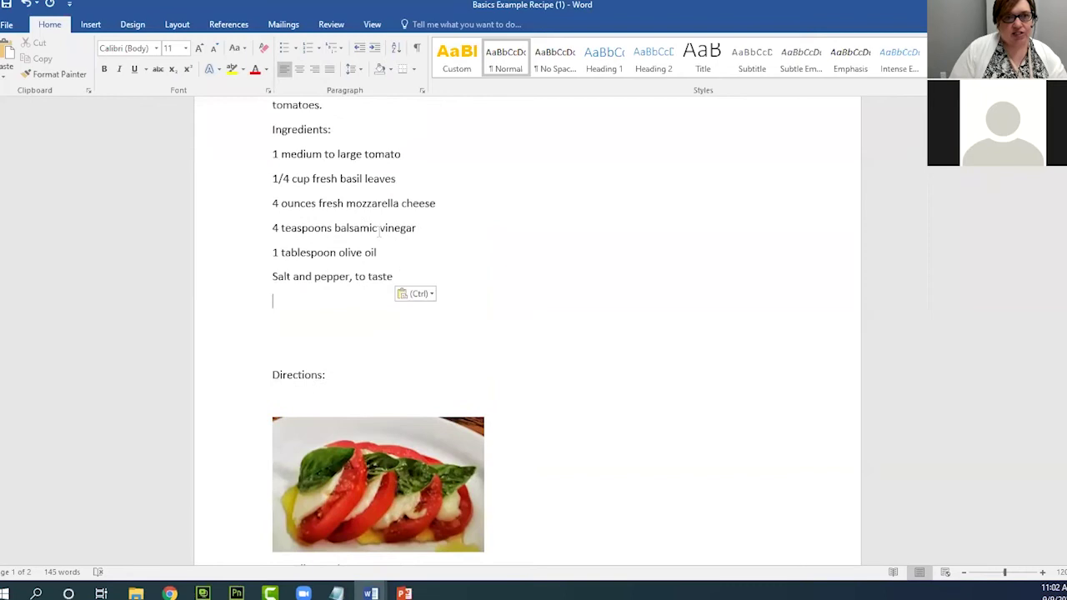
{"action": "scroll", "coordinate": [417, 312], "scroll_direction": "down", "scroll_amount": 4}
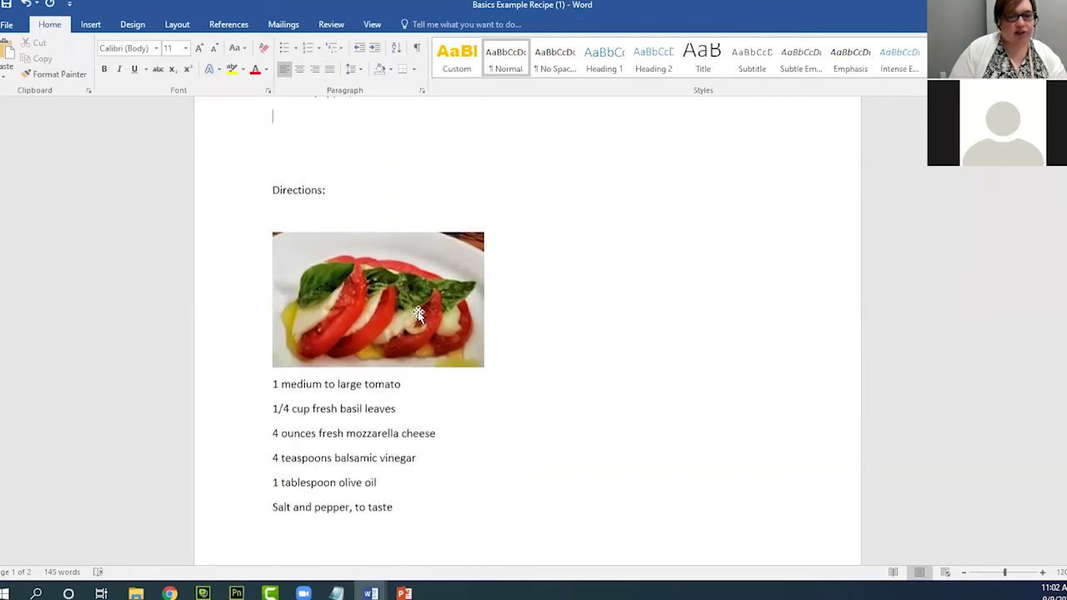
{"action": "scroll", "coordinate": [436, 491], "scroll_direction": "up", "scroll_amount": 4}
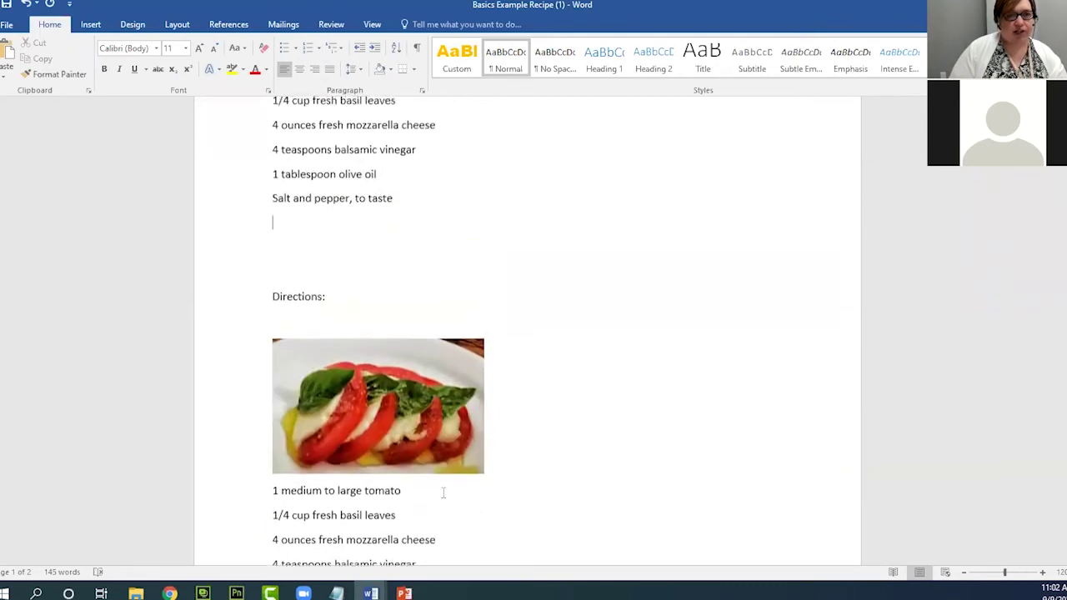
Erase the duplicate "Salt and pepper, to taste" from the original list below the picture
{"action": "scroll", "coordinate": [422, 348], "scroll_direction": "down", "scroll_amount": 4}
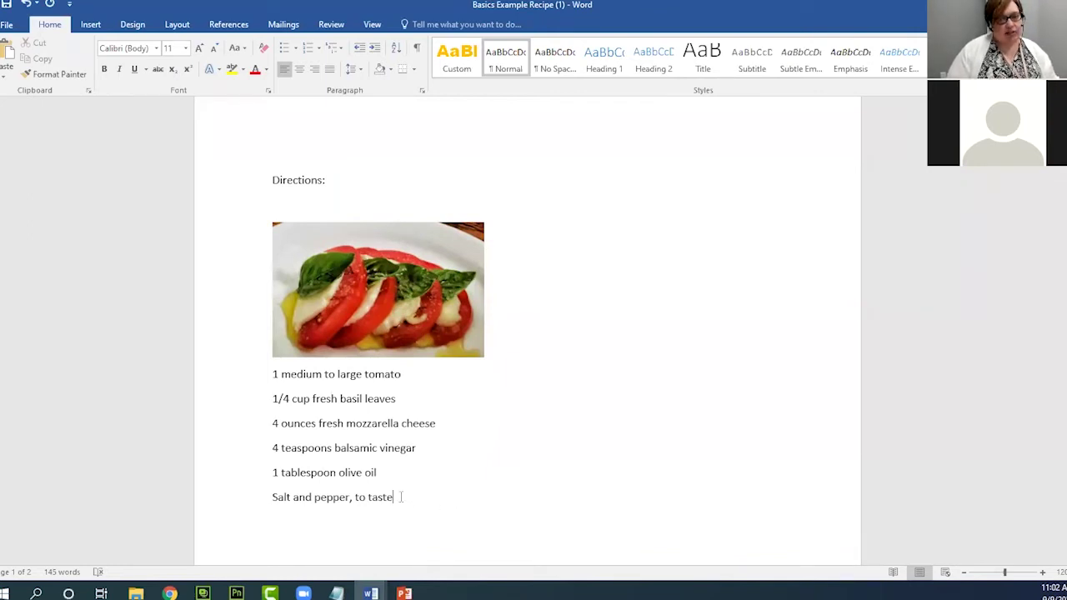
{"action": "key", "text": "BackSpace"}
{"action": "key", "text": "BackSpace"}
{"action": "key", "text": "BackSpace"}
{"action": "key", "text": "BackSpace"}
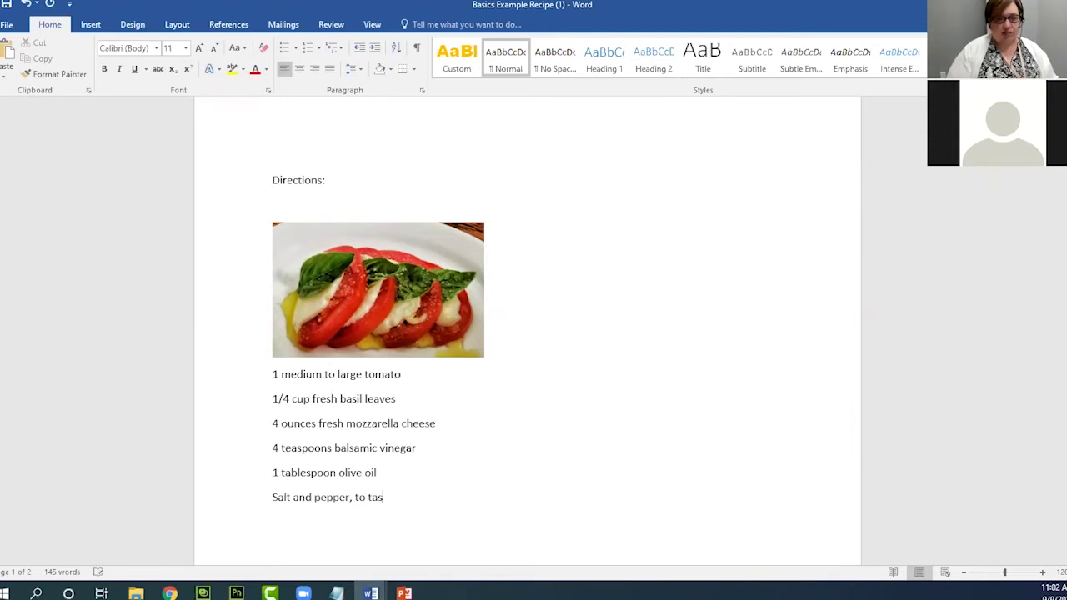
{"action": "key", "text": "BackSpace"}
{"action": "key", "text": "BackSpace"}
{"action": "key", "text": "BackSpace"}
{"action": "key", "text": "BackSpace"}
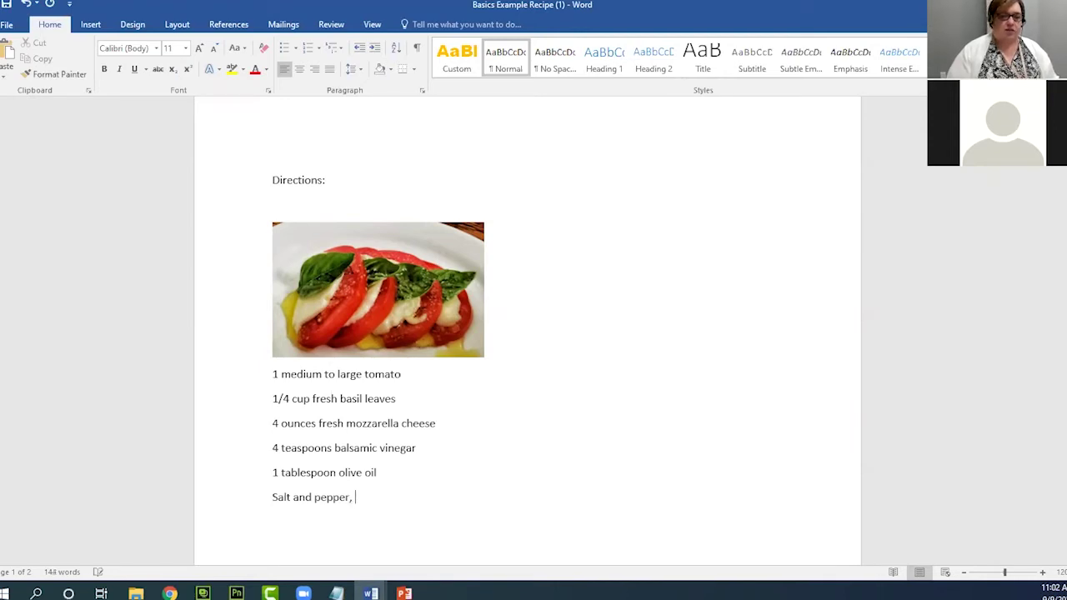
{"action": "key", "text": "BackSpace"}
{"action": "key", "text": "BackSpace"}
{"action": "key", "text": "BackSpace"}
{"action": "key", "text": "BackSpace"}
{"action": "key", "text": "BackSpace"}
{"action": "key", "text": "BackSpace"}
{"action": "key", "text": "BackSpace"}
{"action": "key", "text": "BackSpace"}
{"action": "key", "text": "BackSpace"}
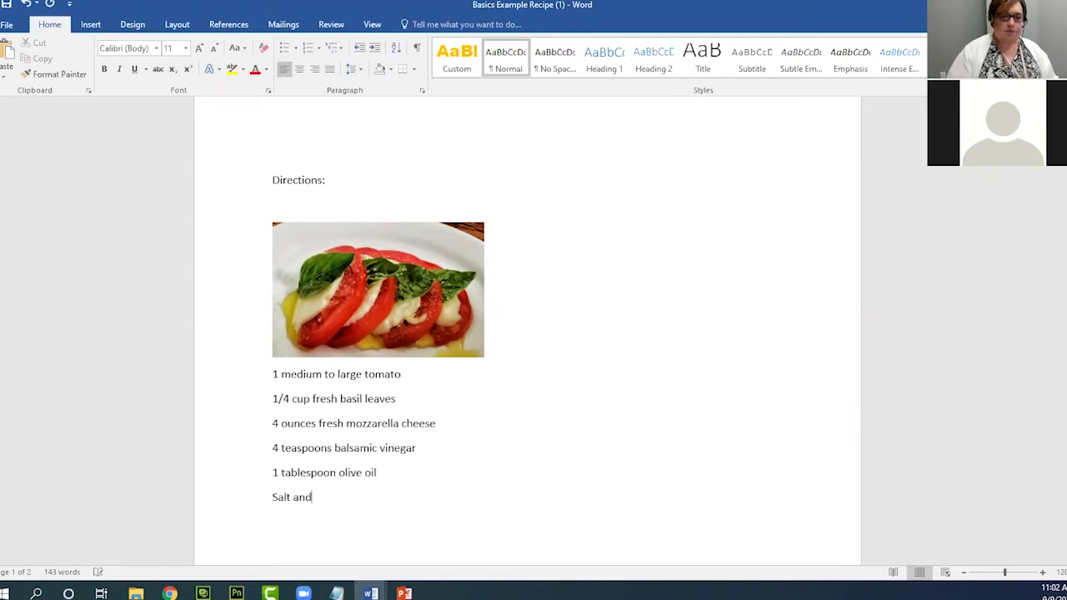
{"action": "key", "text": "BackSpace"}
{"action": "key", "text": "BackSpace"}
{"action": "key", "text": "BackSpace"}
{"action": "key", "text": "BackSpace"}
{"action": "key", "text": "BackSpace"}
{"action": "key", "text": "BackSpace"}
{"action": "key", "text": "BackSpace"}
{"action": "key", "text": "BackSpace"}
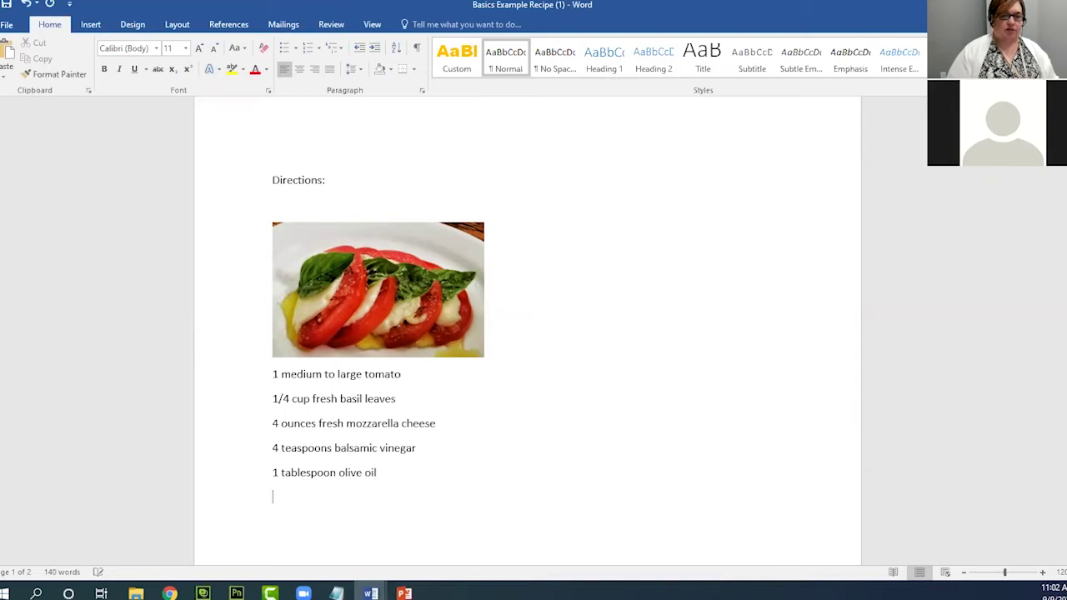
Erase the duplicate "1 tablespoon olive oil" line from the list below the picture, along with the empty line under it
{"action": "key", "text": "BackSpace"}
{"action": "key", "text": "BackSpace"}
{"action": "key", "text": "BackSpace"}
{"action": "key", "text": "BackSpace"}
{"action": "key", "text": "BackSpace"}
{"action": "key", "text": "BackSpace"}
{"action": "key", "text": "BackSpace"}
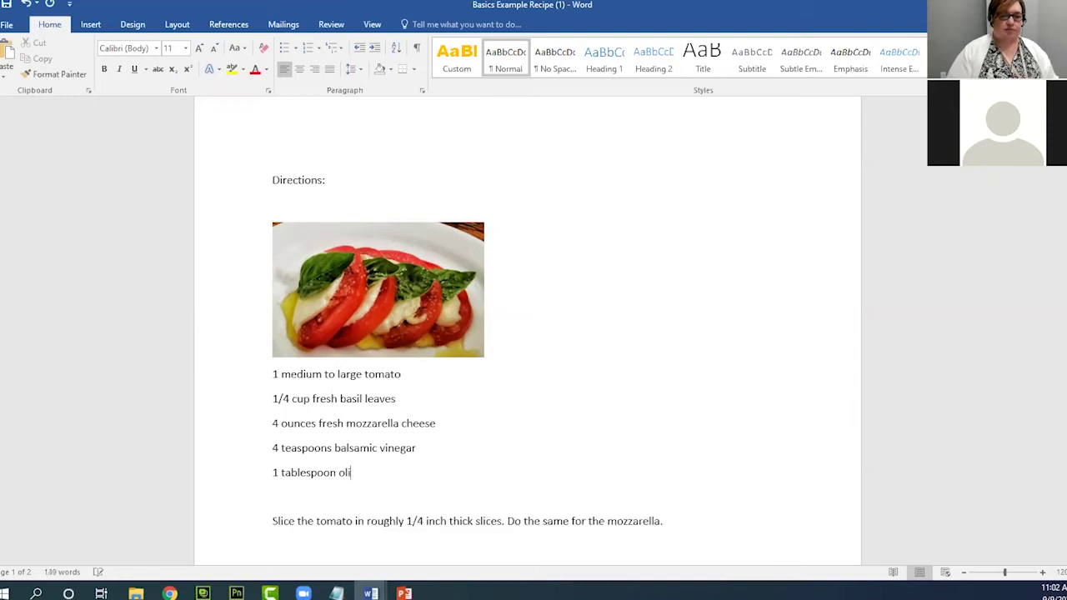
{"action": "key", "text": "BackSpace"}
{"action": "key", "text": "BackSpace"}
{"action": "key", "text": "BackSpace"}
{"action": "key", "text": "BackSpace"}
{"action": "key", "text": "BackSpace"}
{"action": "key", "text": "BackSpace"}
{"action": "key", "text": "BackSpace"}
{"action": "key", "text": "BackSpace"}
{"action": "key", "text": "BackSpace"}
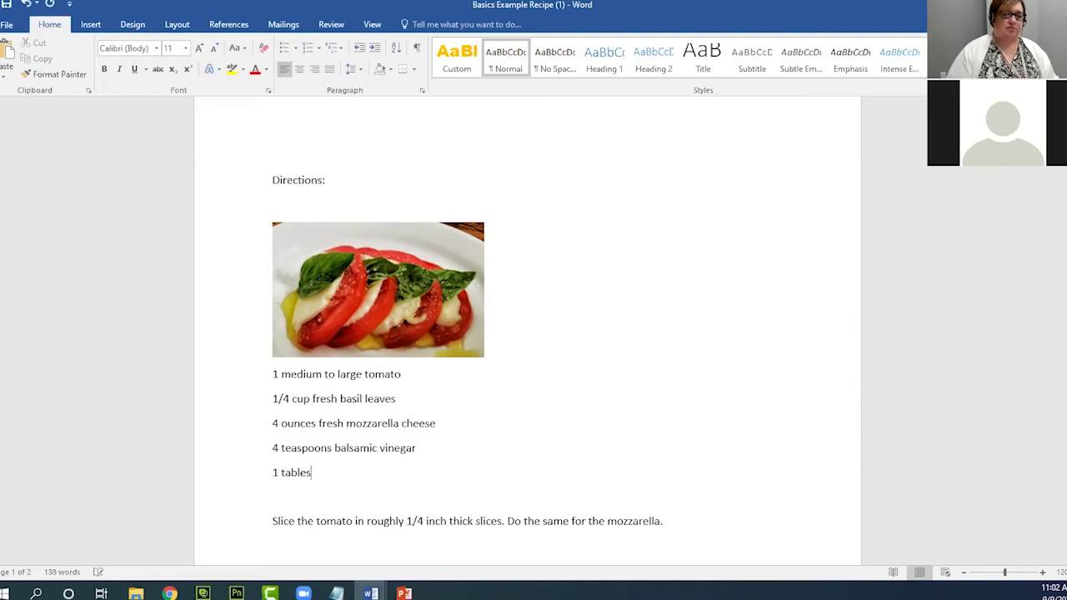
{"action": "key", "text": "BackSpace"}
{"action": "key", "text": "BackSpace"}
{"action": "key", "text": "BackSpace"}
{"action": "key", "text": "BackSpace"}
{"action": "key", "text": "BackSpace"}
{"action": "key", "text": "BackSpace"}
{"action": "key", "text": "BackSpace"}
{"action": "key", "text": "BackSpace"}
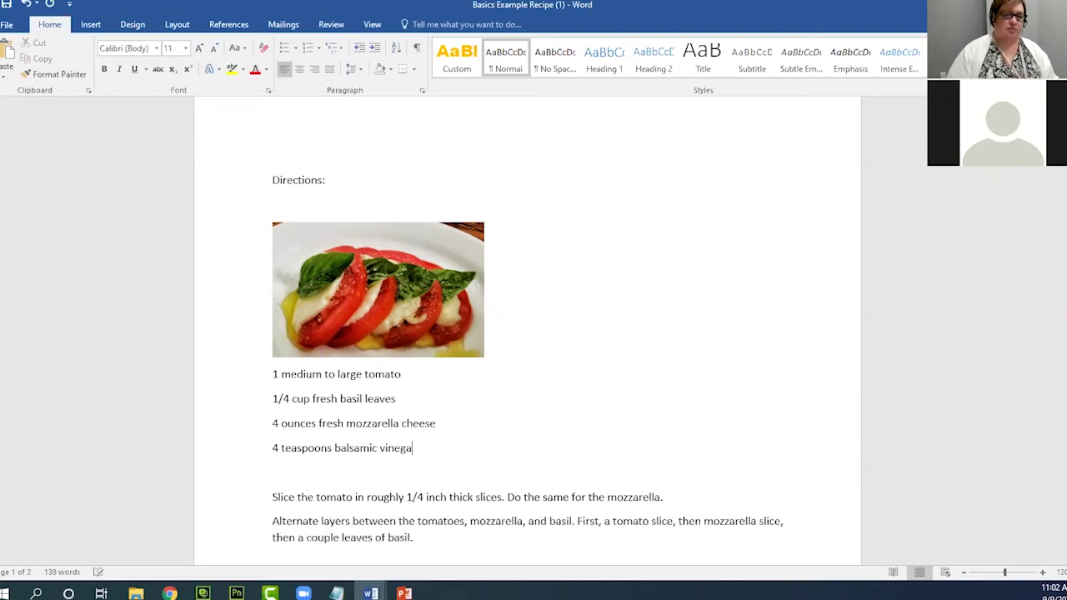
Erase the duplicate "4 teaspoons balsamic vinegar" line from the list below the picture
{"action": "key", "text": "BackSpace"}
{"action": "key", "text": "BackSpace"}
{"action": "key", "text": "BackSpace"}
{"action": "key", "text": "BackSpace"}
{"action": "key", "text": "BackSpace"}
{"action": "key", "text": "BackSpace"}
{"action": "key", "text": "BackSpace"}
{"action": "key", "text": "BackSpace"}
{"action": "key", "text": "BackSpace"}
{"action": "key", "text": "BackSpace"}
{"action": "key", "text": "BackSpace"}
{"action": "key", "text": "BackSpace"}
{"action": "key", "text": "BackSpace"}
{"action": "key", "text": "BackSpace"}
{"action": "key", "text": "BackSpace"}
{"action": "key", "text": "BackSpace"}
{"action": "key", "text": "BackSpace"}
{"action": "key", "text": "BackSpace"}
{"action": "key", "text": "BackSpace"}
{"action": "key", "text": "BackSpace"}
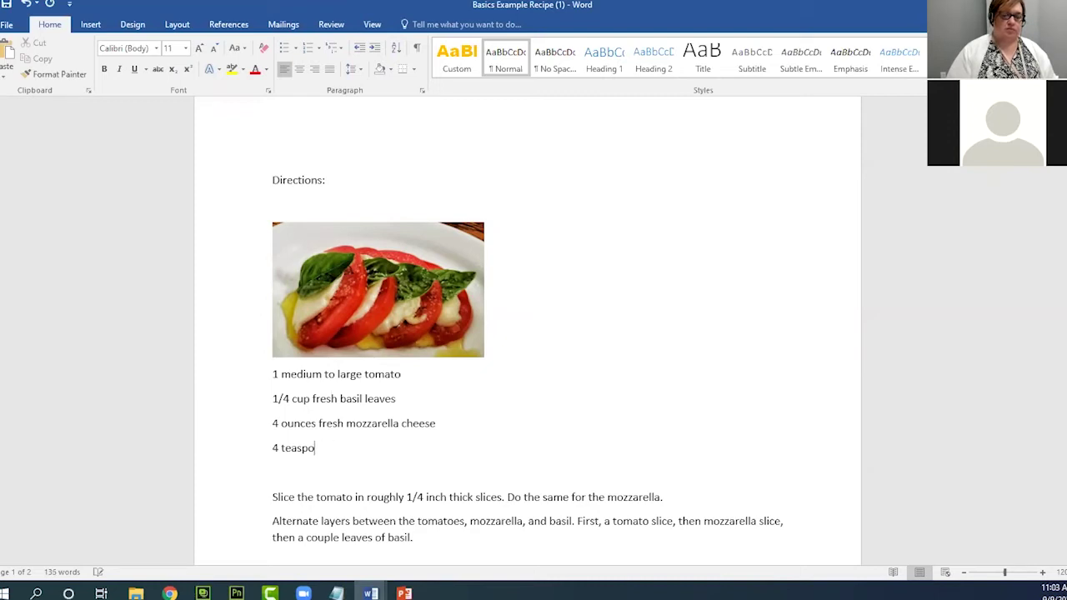
{"action": "key", "text": "BackSpace"}
{"action": "key", "text": "BackSpace"}
{"action": "key", "text": "BackSpace"}
{"action": "key", "text": "BackSpace"}
{"action": "key", "text": "BackSpace"}
{"action": "key", "text": "BackSpace"}
{"action": "key", "text": "BackSpace"}
{"action": "key", "text": "BackSpace"}
{"action": "key", "text": "BackSpace"}
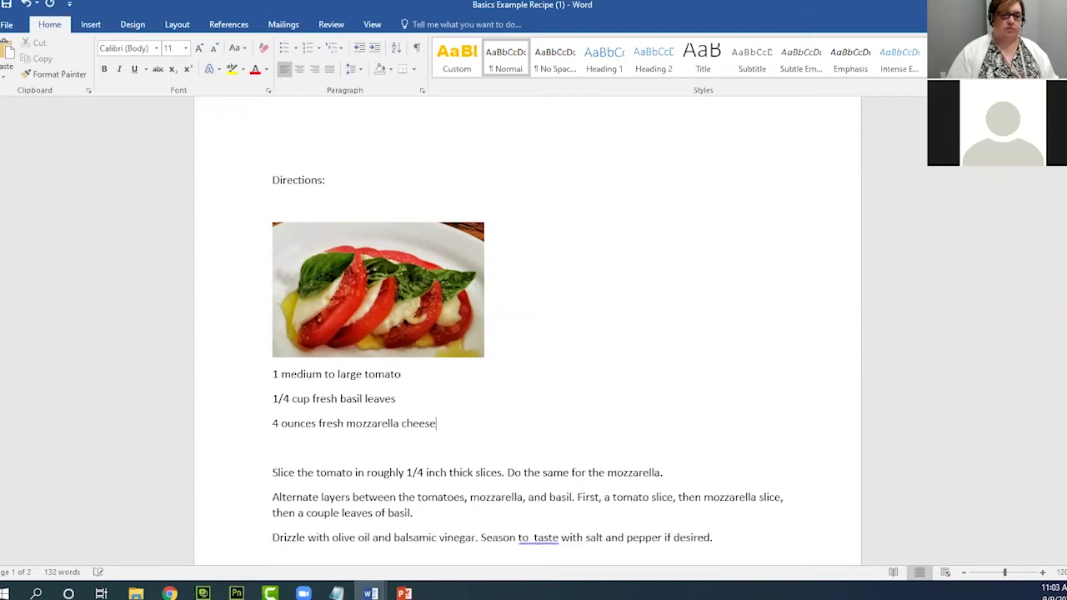
Delete the duplicate "4 ounces fresh mozzarella cheese" line from the list below the picture
{"action": "key", "text": "BackSpace"}
{"action": "key", "text": "BackSpace"}
{"action": "key", "text": "BackSpace"}
{"action": "key", "text": "BackSpace"}
{"action": "key", "text": "BackSpace"}
{"action": "key", "text": "BackSpace"}
{"action": "key", "text": "BackSpace"}
{"action": "key", "text": "BackSpace"}
{"action": "key", "text": "BackSpace"}
{"action": "key", "text": "BackSpace"}
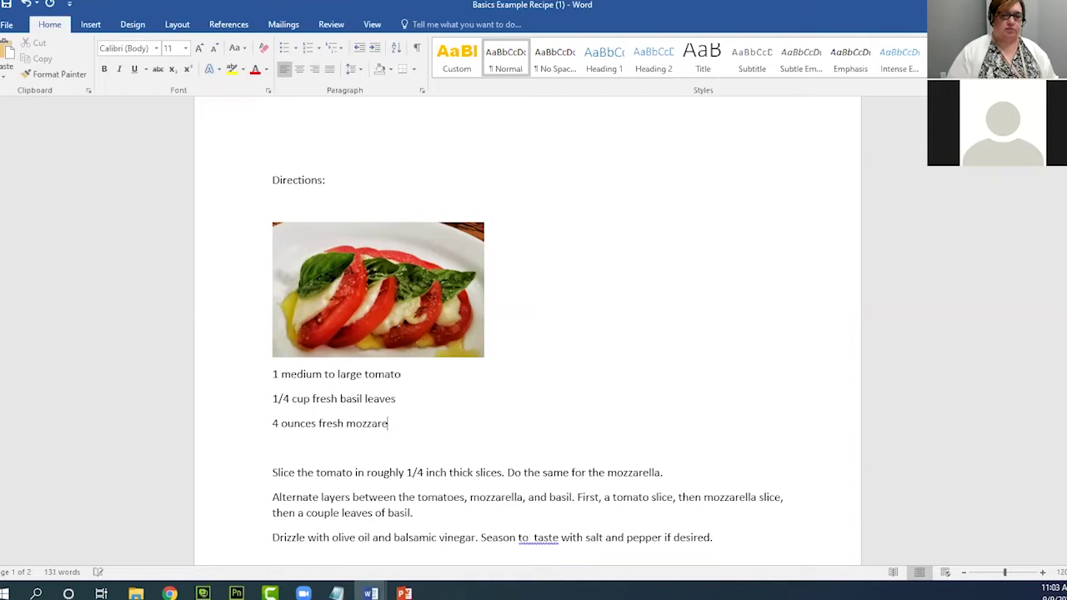
{"action": "left_click_drag", "start_coordinate": [377, 426], "coordinate": [255, 425]}
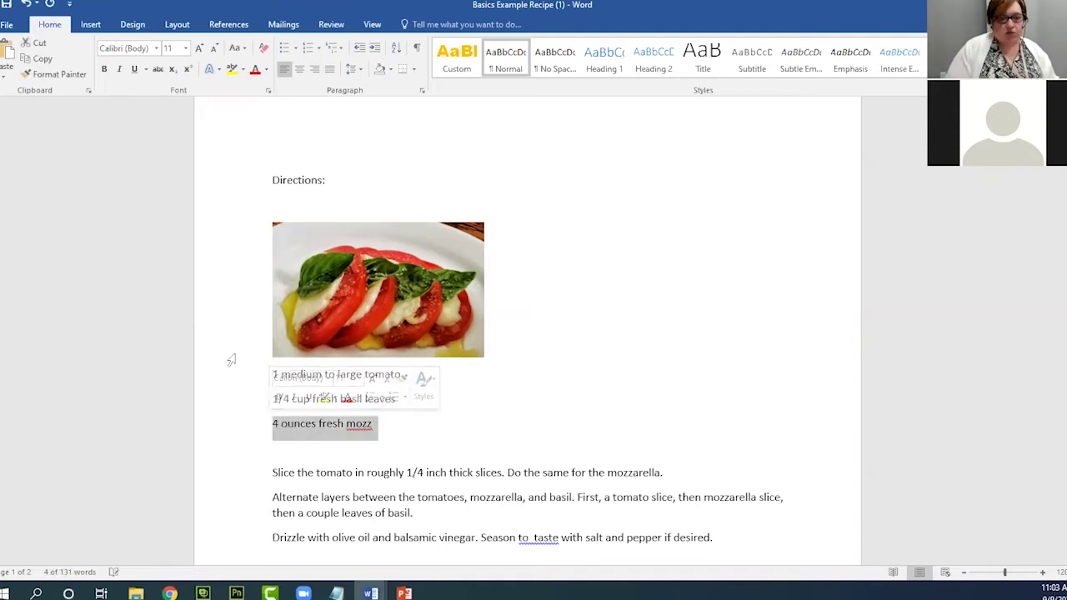
{"action": "key", "text": "Delete"}
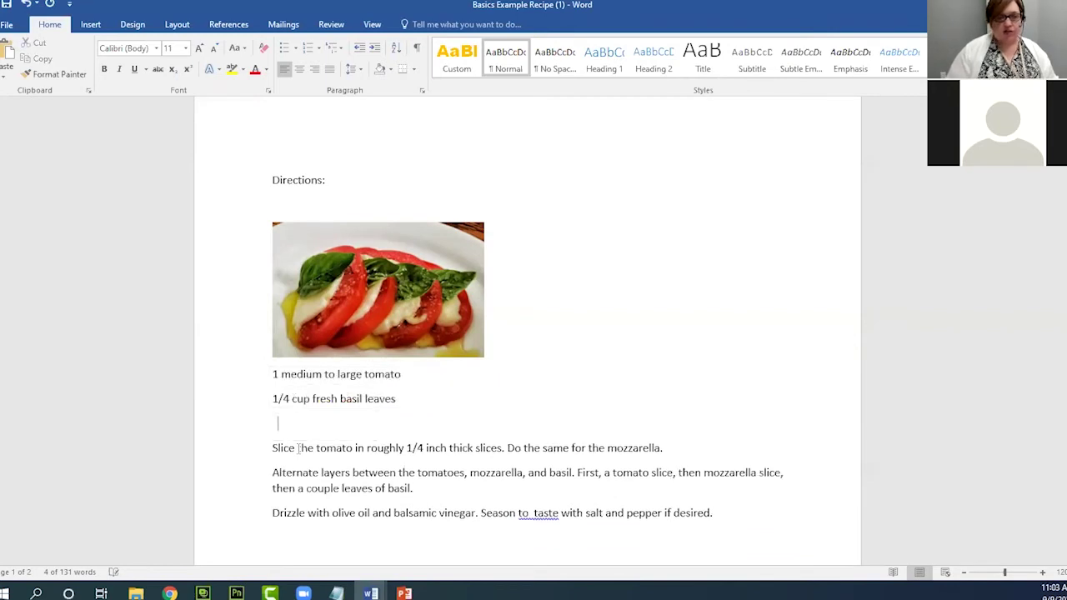
Delete the duplicate "1/4 cup fresh basil leaves" line from the list below the picture
{"action": "left_click", "coordinate": [399, 399]}
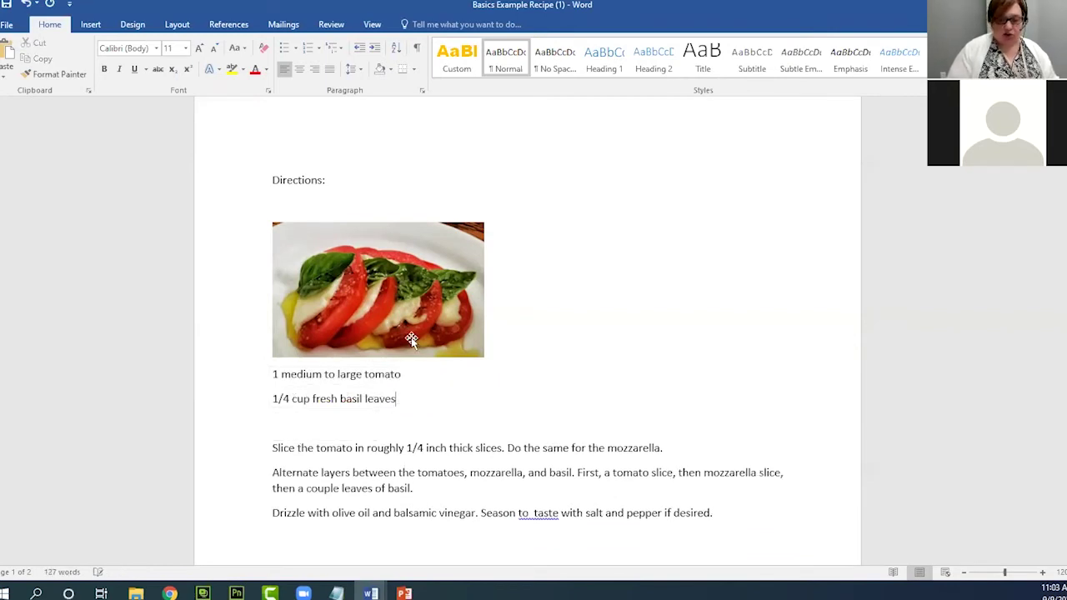
{"action": "key", "text": "BackSpace"}
{"action": "key", "text": "BackSpace"}
{"action": "key", "text": "BackSpace"}
{"action": "key", "text": "BackSpace"}
{"action": "key", "text": "BackSpace"}
{"action": "key", "text": "BackSpace"}
{"action": "key", "text": "BackSpace"}
{"action": "key", "text": "BackSpace"}
{"action": "key", "text": "BackSpace"}
{"action": "key", "text": "BackSpace"}
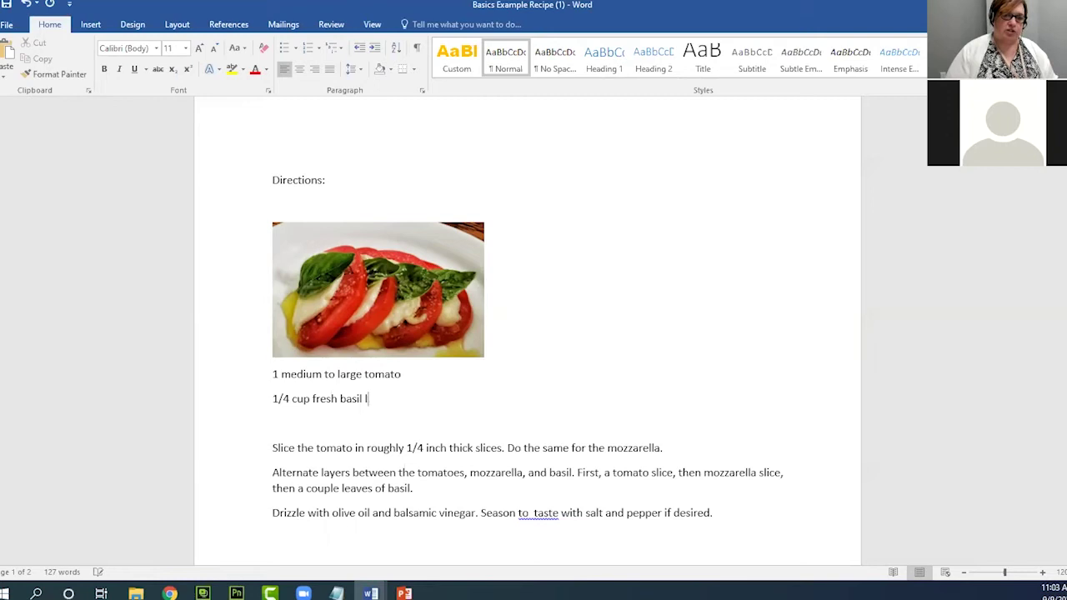
{"action": "key", "text": "BackSpace"}
{"action": "key", "text": "BackSpace"}
{"action": "key", "text": "BackSpace"}
{"action": "key", "text": "BackSpace"}
{"action": "key", "text": "BackSpace"}
{"action": "key", "text": "BackSpace"}
{"action": "key", "text": "BackSpace"}
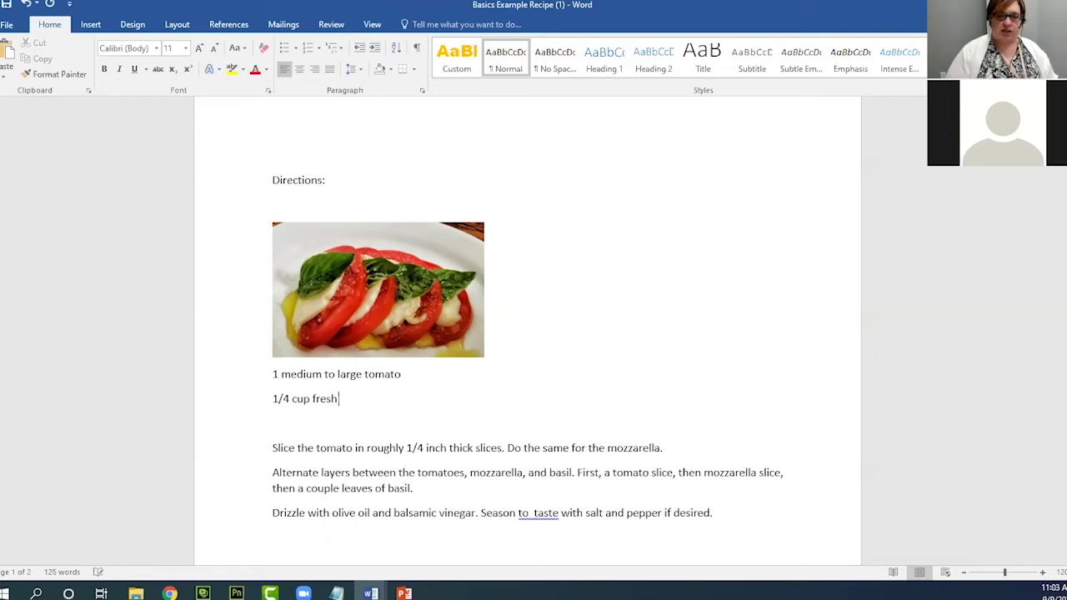
{"action": "key", "text": "BackSpace"}
{"action": "key", "text": "BackSpace"}
{"action": "key", "text": "BackSpace"}
{"action": "key", "text": "BackSpace"}
{"action": "key", "text": "BackSpace"}
{"action": "key", "text": "BackSpace"}
{"action": "key", "text": "BackSpace"}
{"action": "key", "text": "BackSpace"}
{"action": "key", "text": "BackSpace"}
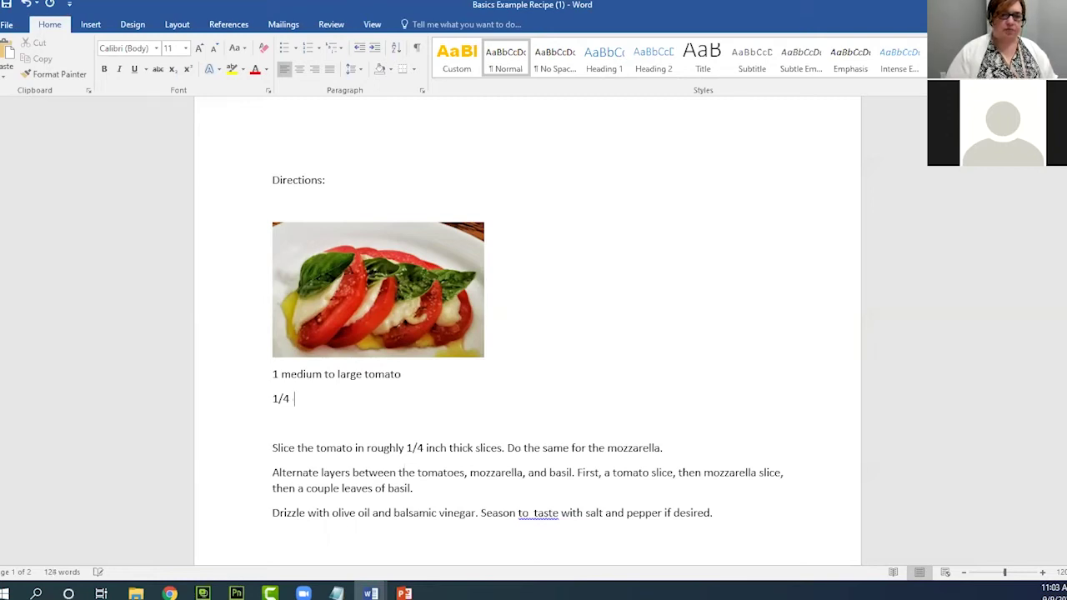
{"action": "key", "text": "BackSpace"}
{"action": "key", "text": "BackSpace"}
{"action": "key", "text": "BackSpace"}
{"action": "key", "text": "BackSpace"}
{"action": "key", "text": "BackSpace"}
Delete the last duplicate line, "1 medium to large tomato", directly below the picture
{"action": "key", "text": "BackSpace"}
{"action": "key", "text": "BackSpace"}
{"action": "key", "text": "BackSpace"}
{"action": "key", "text": "BackSpace"}
{"action": "key", "text": "BackSpace"}
{"action": "key", "text": "BackSpace"}
{"action": "key", "text": "BackSpace"}
{"action": "key", "text": "BackSpace"}
{"action": "key", "text": "BackSpace"}
{"action": "key", "text": "BackSpace"}
{"action": "key", "text": "BackSpace"}
{"action": "key", "text": "BackSpace"}
{"action": "key", "text": "BackSpace"}
{"action": "key", "text": "BackSpace"}
{"action": "key", "text": "BackSpace"}
{"action": "key", "text": "BackSpace"}
{"action": "key", "text": "BackSpace"}
{"action": "key", "text": "BackSpace"}
{"action": "key", "text": "BackSpace"}
{"action": "key", "text": "BackSpace"}
{"action": "key", "text": "Delete"}
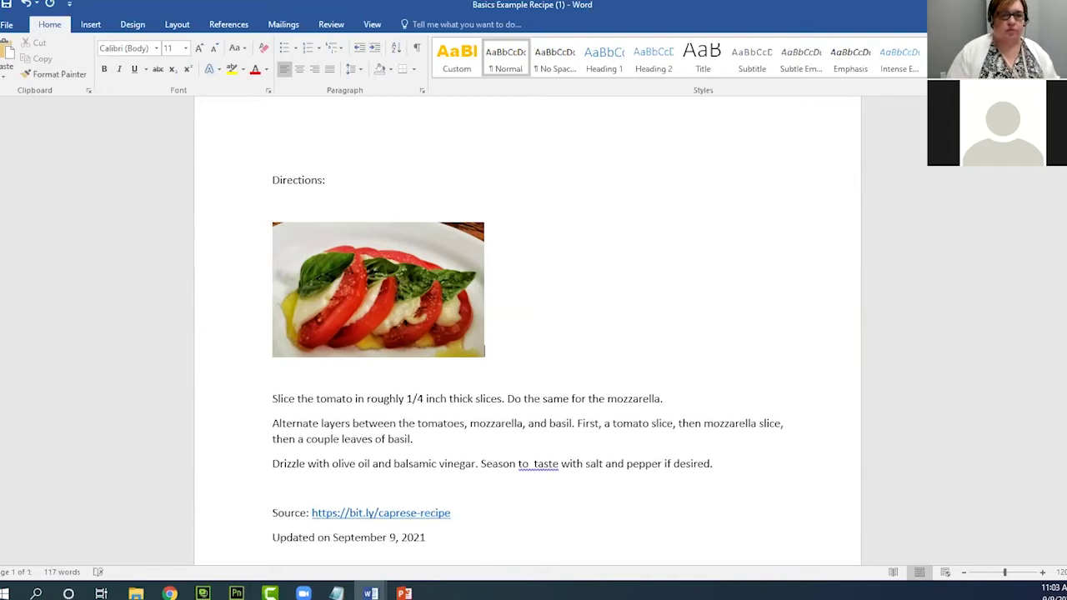
{"action": "scroll", "coordinate": [359, 232], "scroll_direction": "up", "scroll_amount": 5}
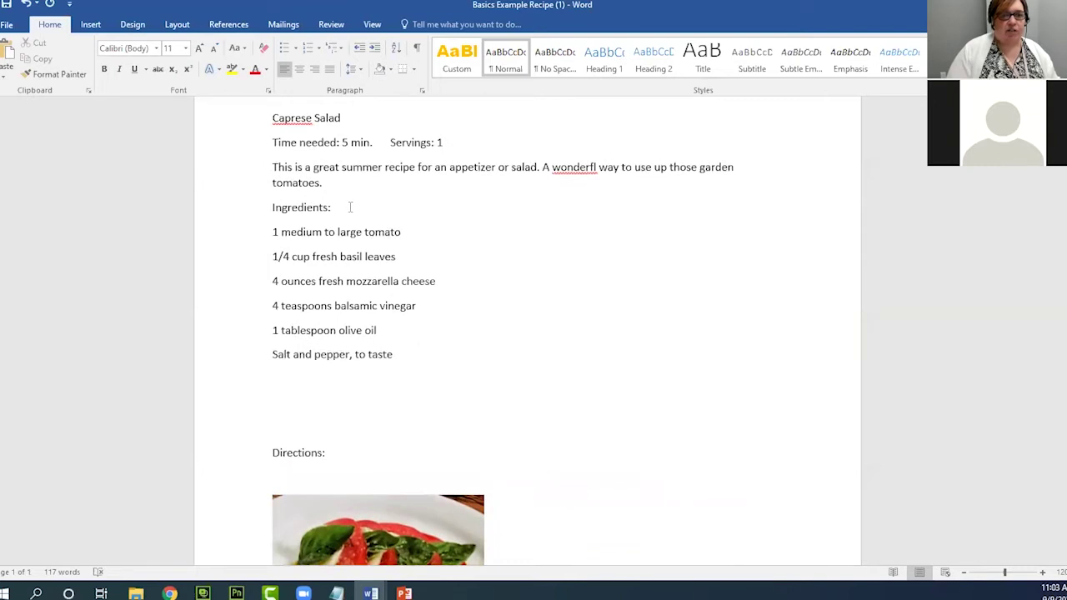
{"action": "left_click", "coordinate": [345, 209]}
{"action": "scroll", "coordinate": [313, 256], "scroll_direction": "up", "scroll_amount": 2}
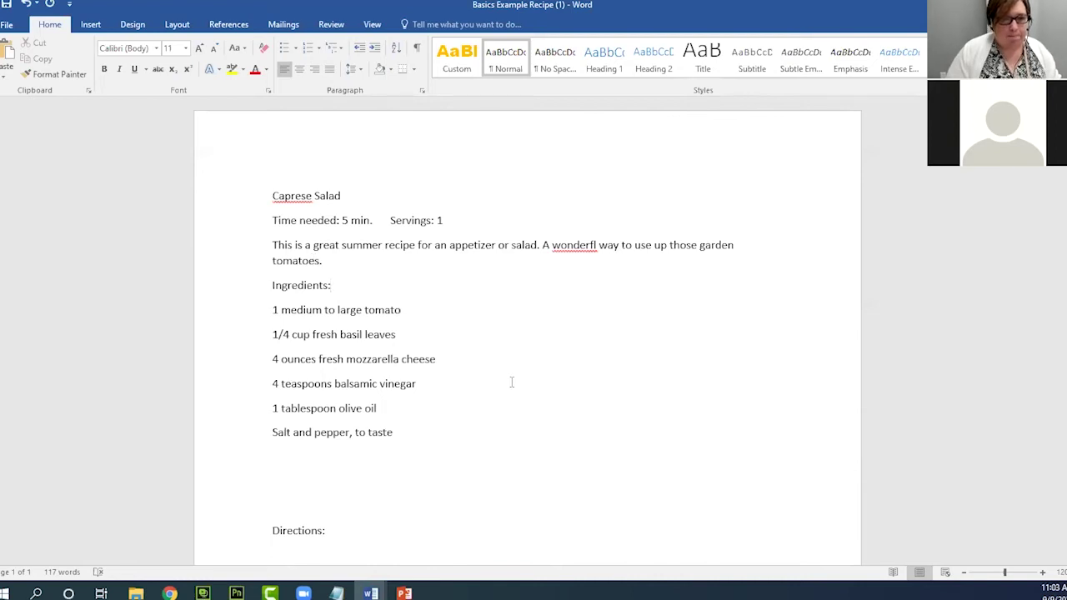
{"action": "scroll", "coordinate": [512, 382], "scroll_direction": "down", "scroll_amount": 2}
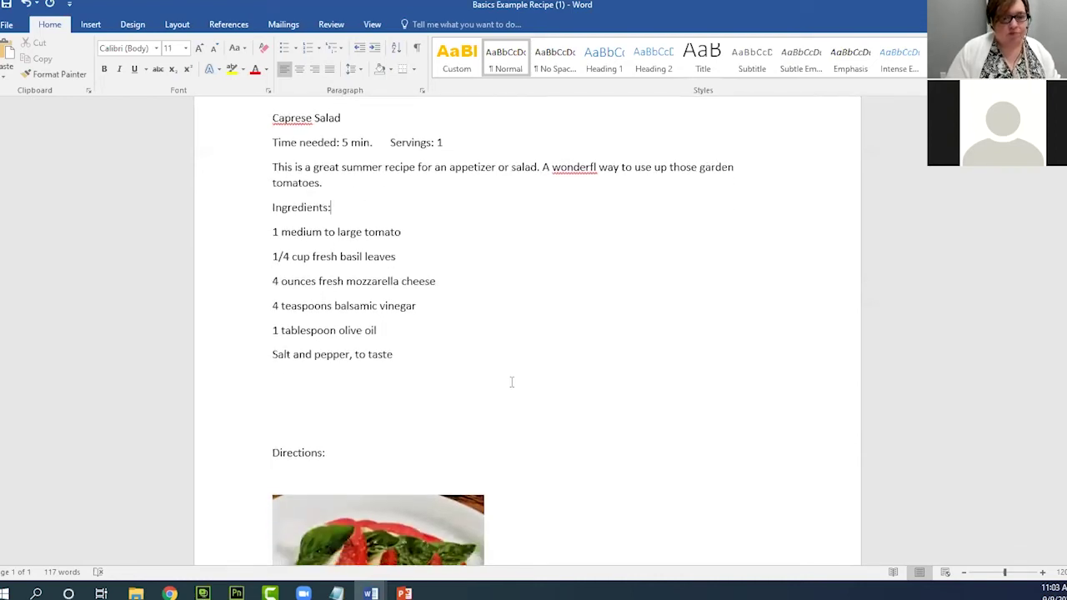
{"action": "scroll", "coordinate": [512, 382], "scroll_direction": "up", "scroll_amount": 2}
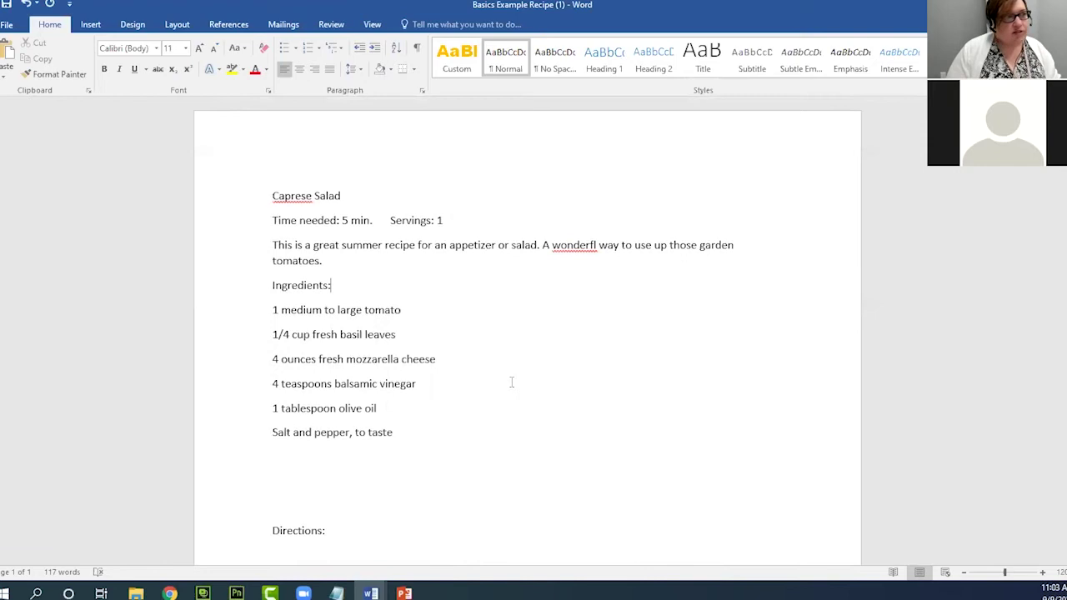
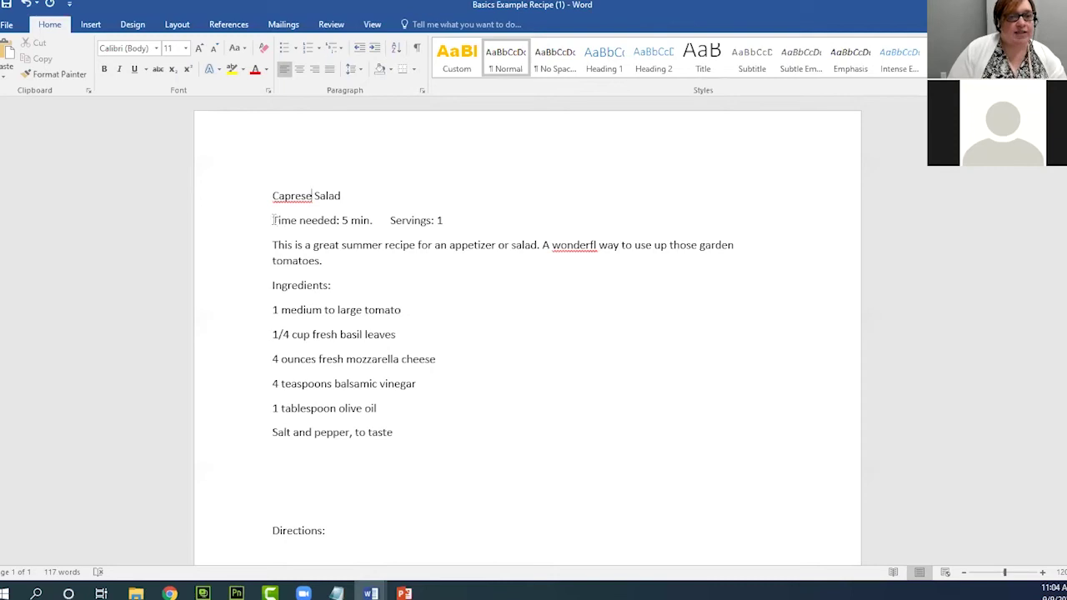
{"action": "left_click_drag", "start_coordinate": [274, 220], "coordinate": [341, 220]}
{"action": "left_click", "coordinate": [433, 295]}
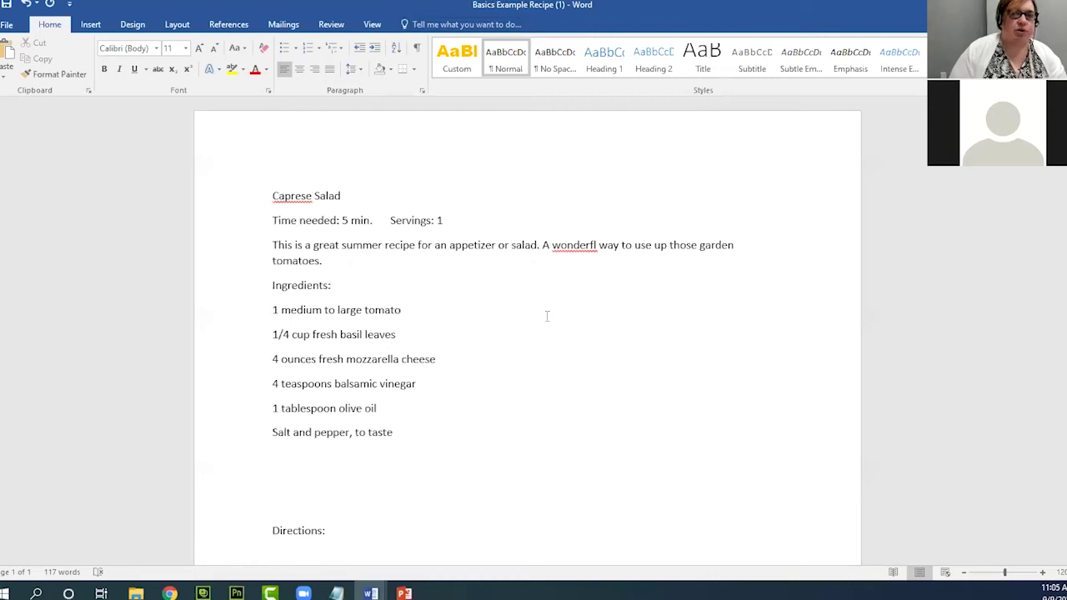
{"action": "key", "text": "Down"}
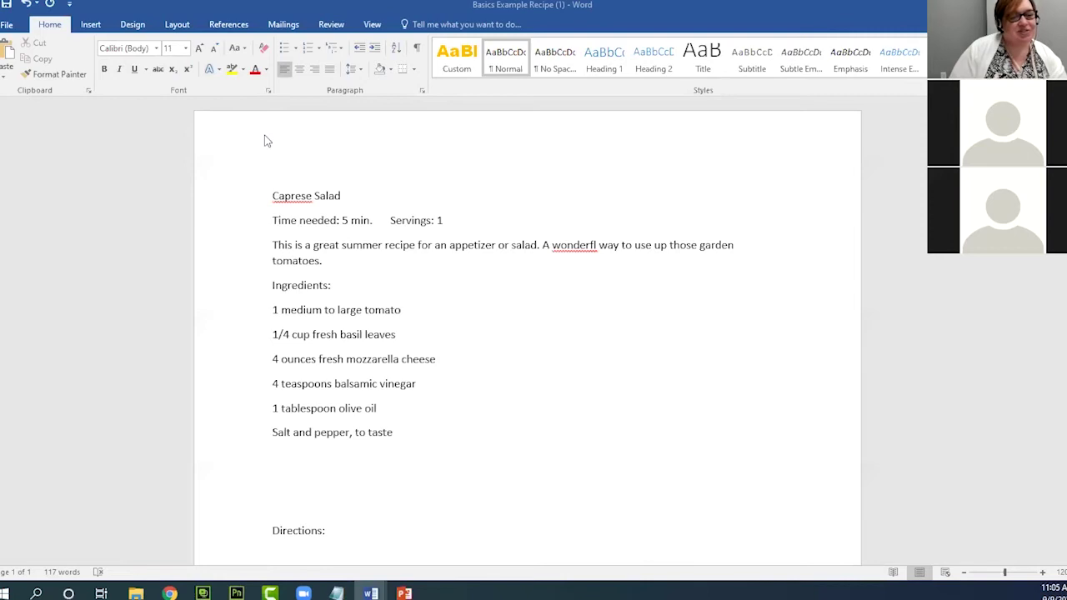
Switch to the Document1 window and create a new blank document from there
{"action": "mouse_move", "coordinate": [371, 593]}
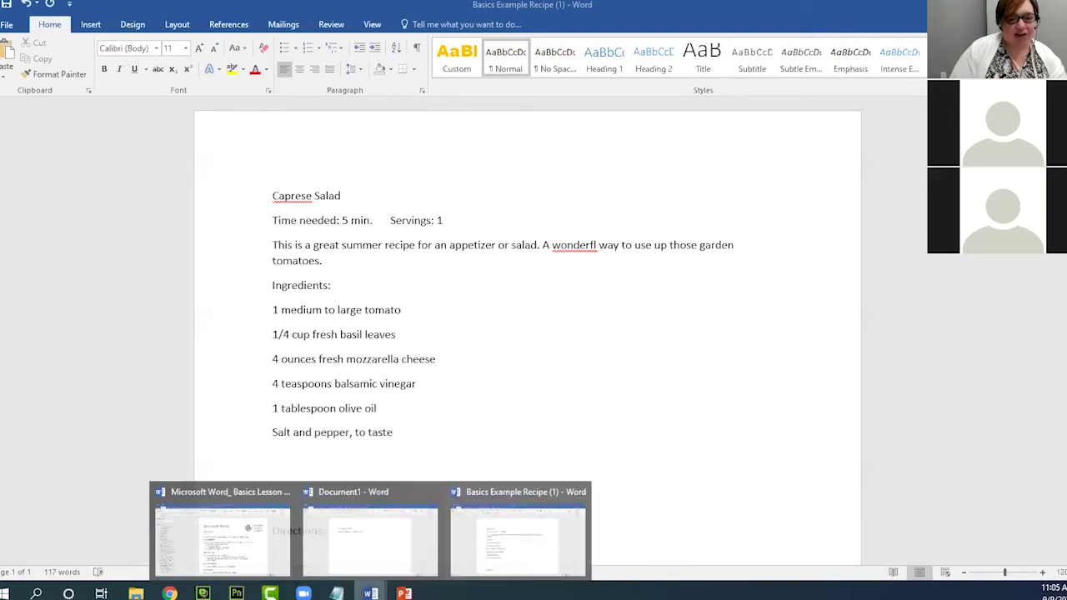
{"action": "left_click", "coordinate": [375, 572]}
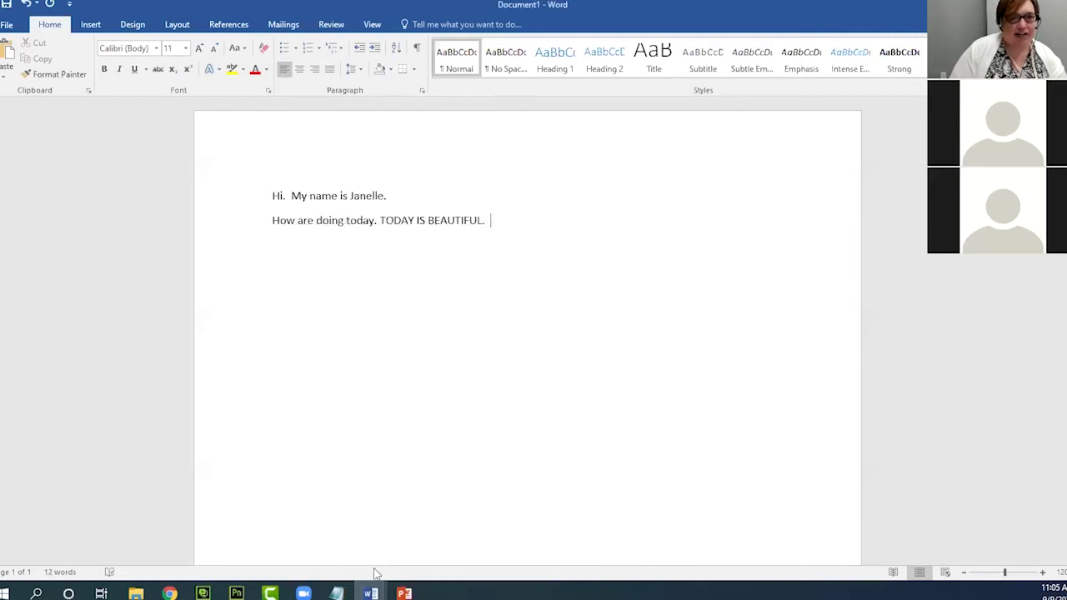
{"action": "left_click", "coordinate": [7, 24]}
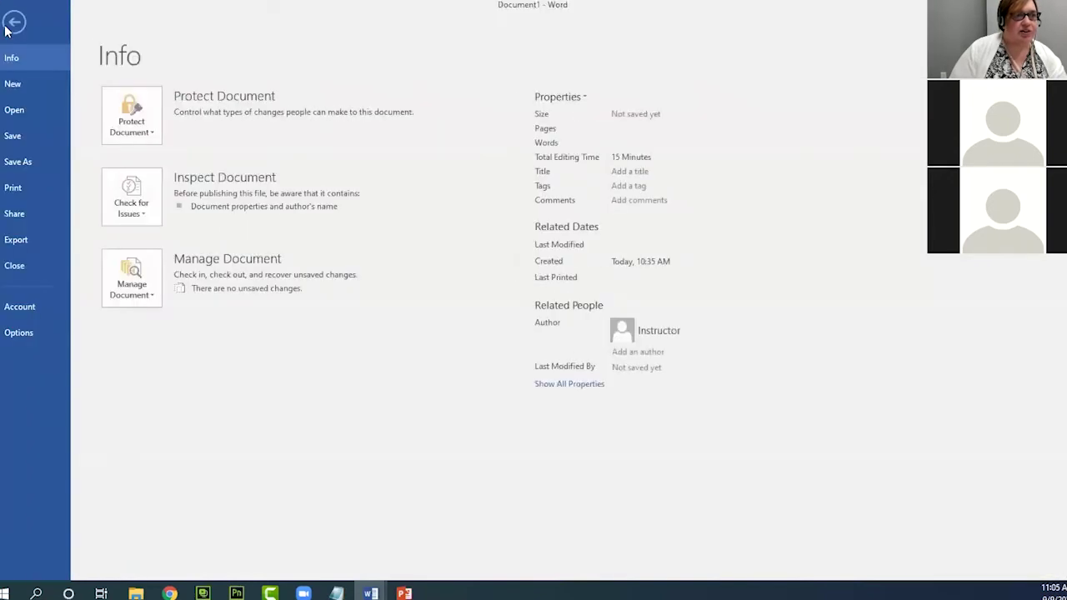
{"action": "left_click", "coordinate": [4, 85]}
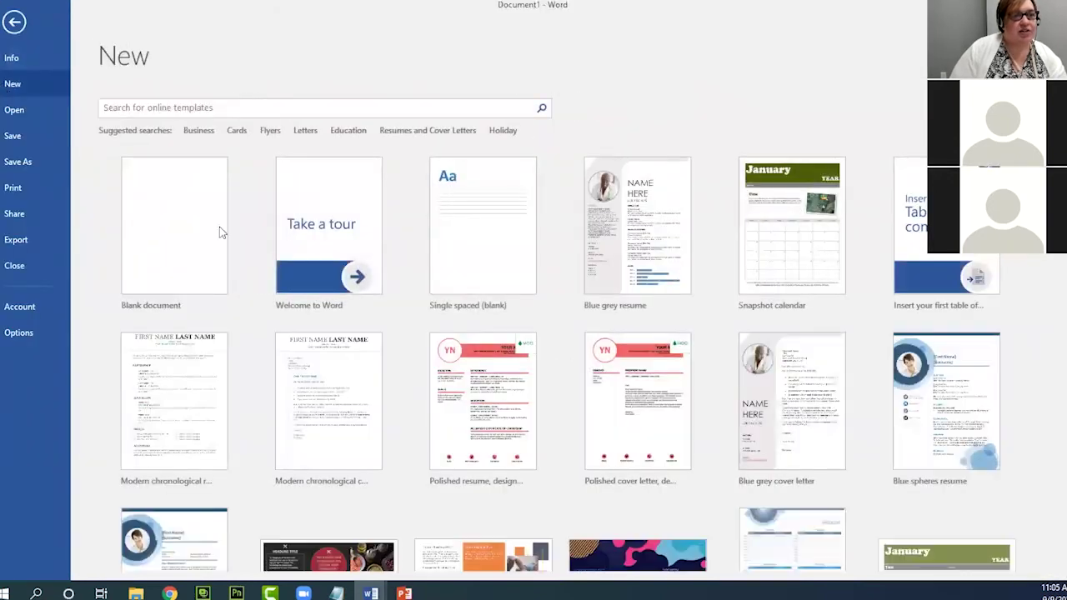
{"action": "left_click", "coordinate": [197, 265]}
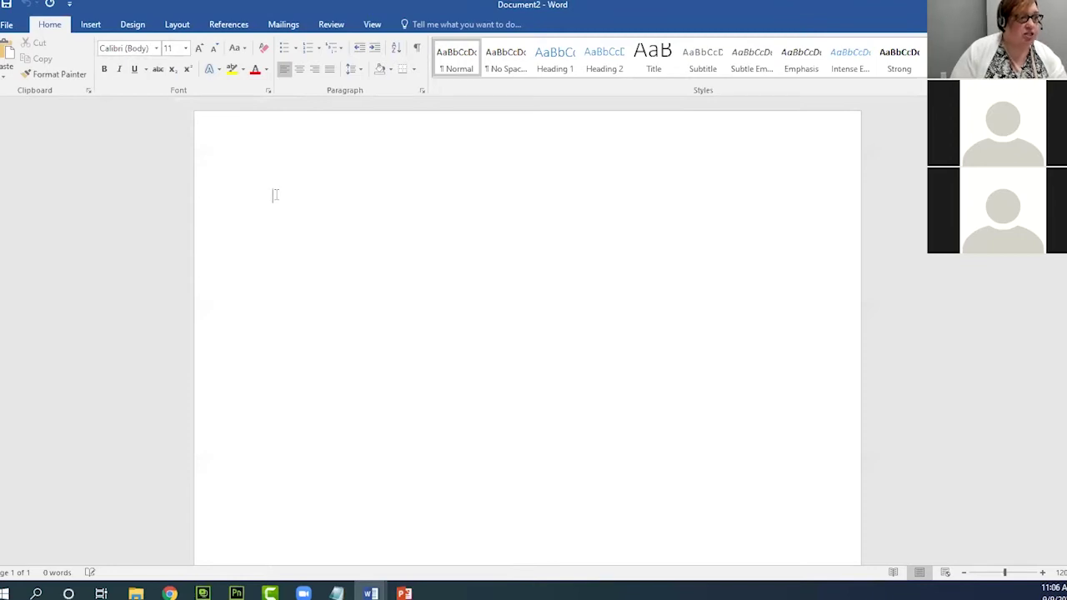
Set the font of the empty document to Arial at size 12 before entering any text
{"action": "left_click", "coordinate": [156, 49]}
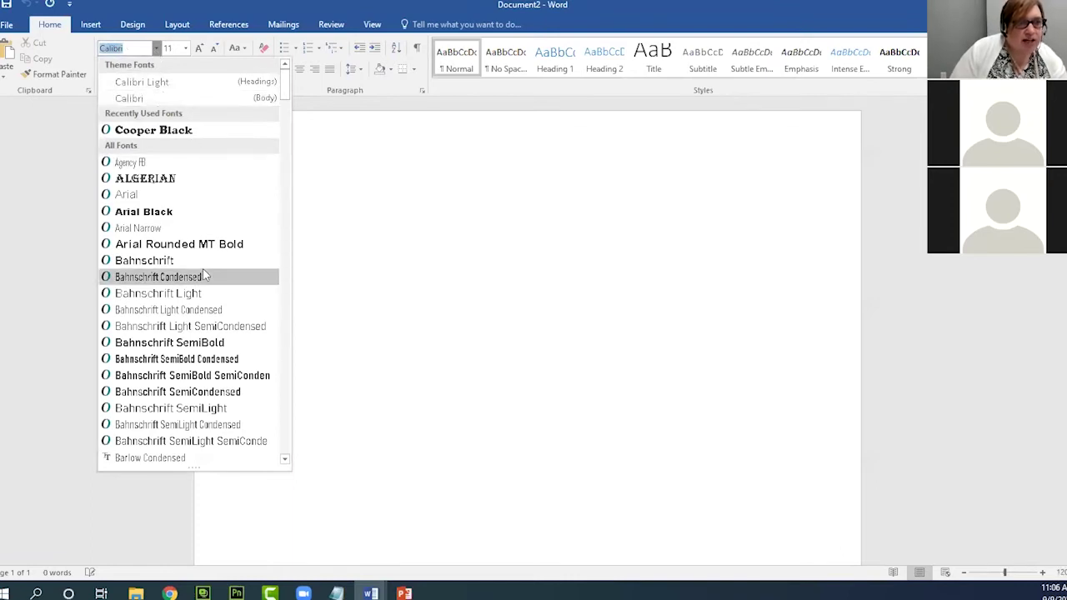
{"action": "left_click", "coordinate": [143, 196]}
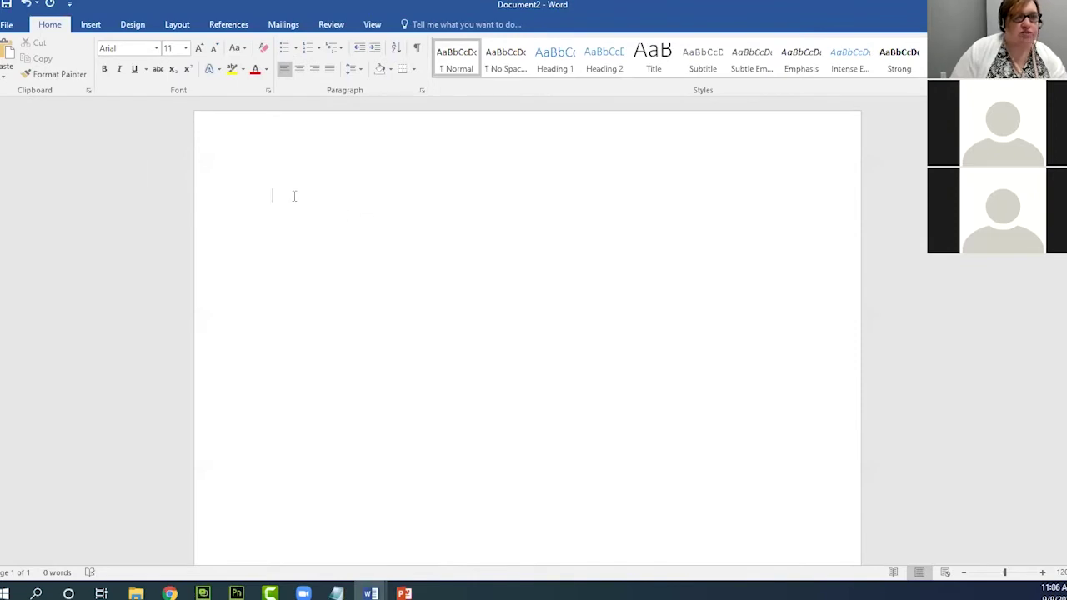
{"action": "left_click", "coordinate": [185, 48]}
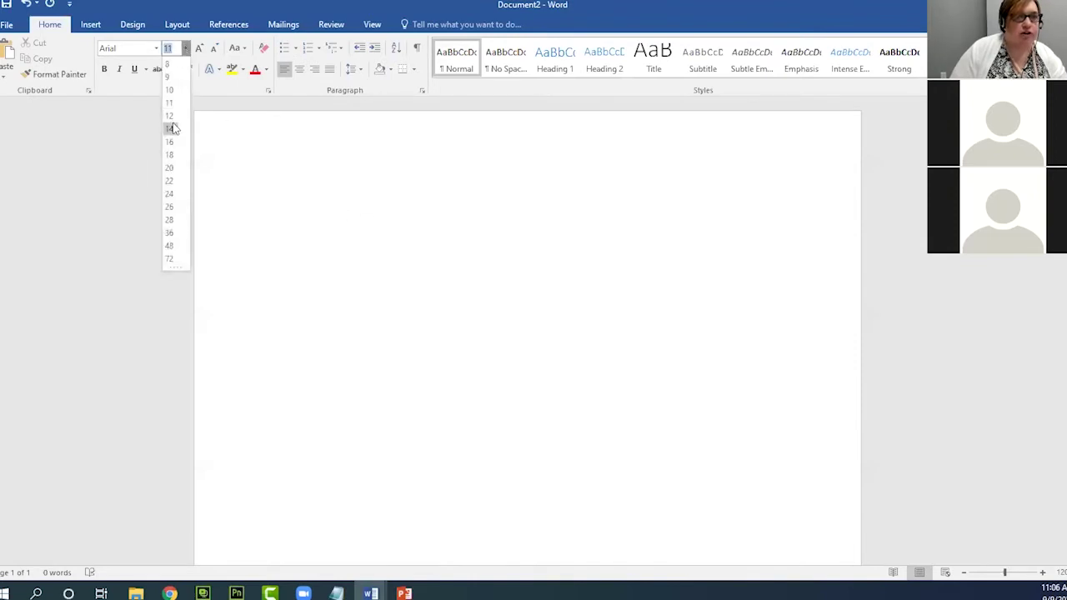
{"action": "left_click", "coordinate": [169, 116]}
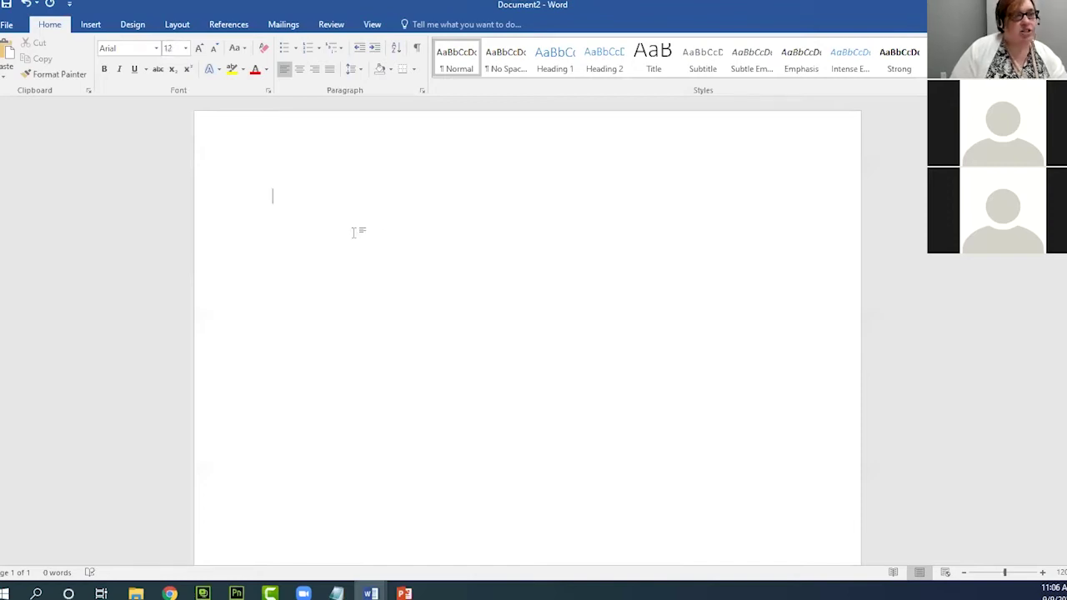
Enter a line of random letters as filler text and "Hey!" on a new line below it
{"action": "type", "text": "jjkasjdkfjdklajklfdjlka"}
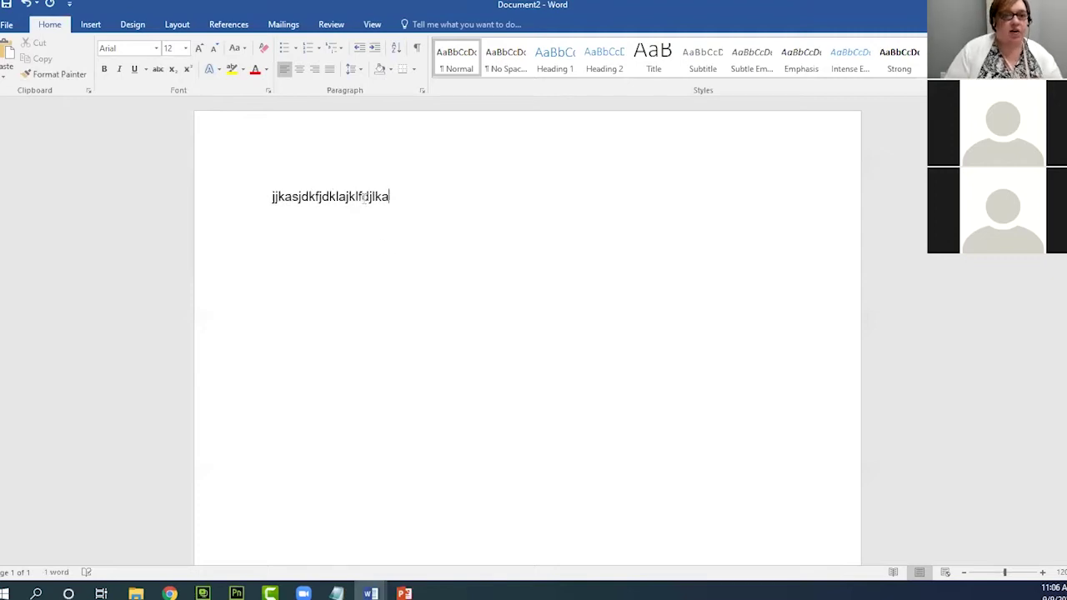
{"action": "left_click", "coordinate": [360, 197]}
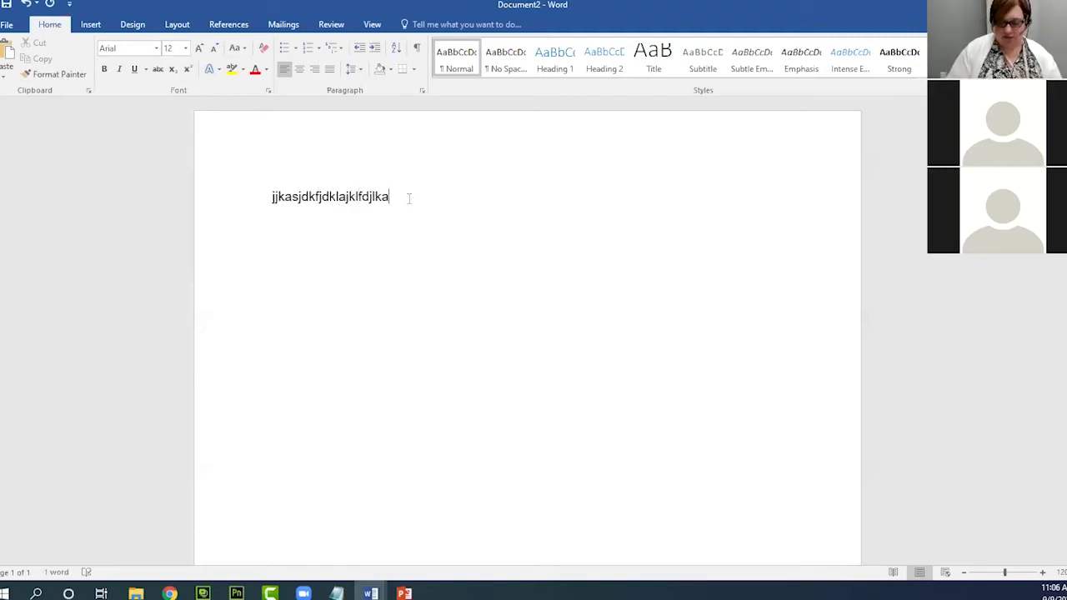
{"action": "key", "text": "Return"}
{"action": "type", "text": "Hey!"}
Change the existing "Hey!" text to the Calibri (Body) font at size 11
{"action": "left_click_drag", "start_coordinate": [319, 222], "coordinate": [278, 227]}
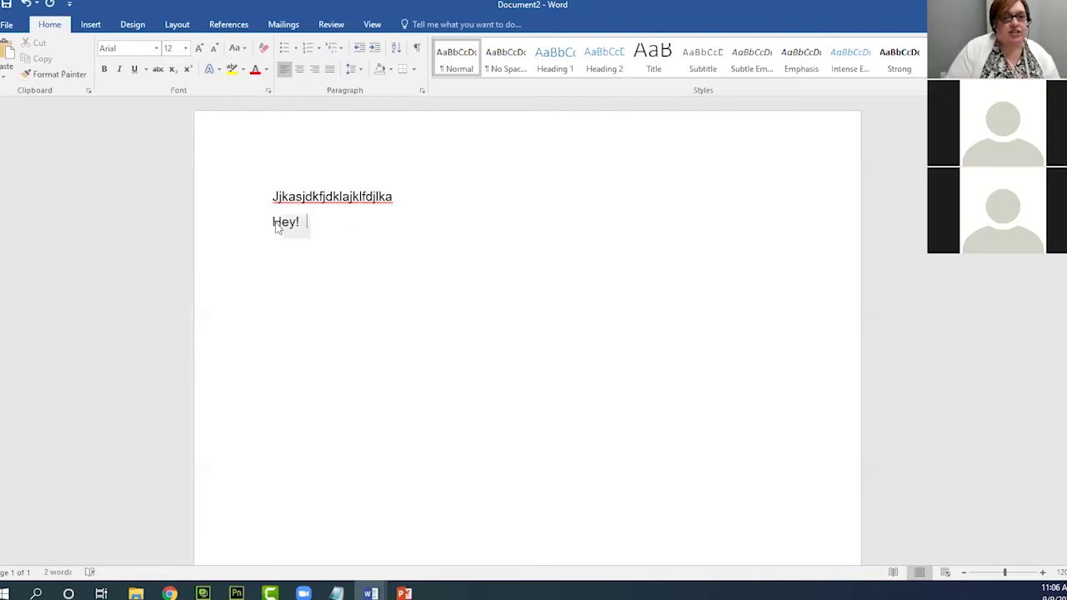
{"action": "left_click", "coordinate": [155, 48]}
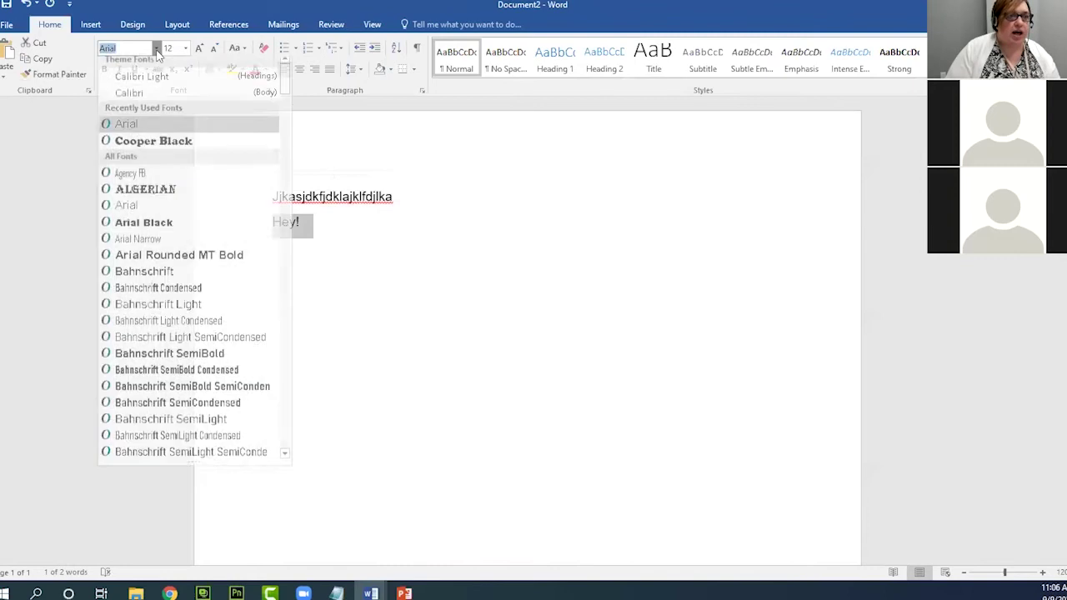
{"action": "left_click", "coordinate": [144, 98]}
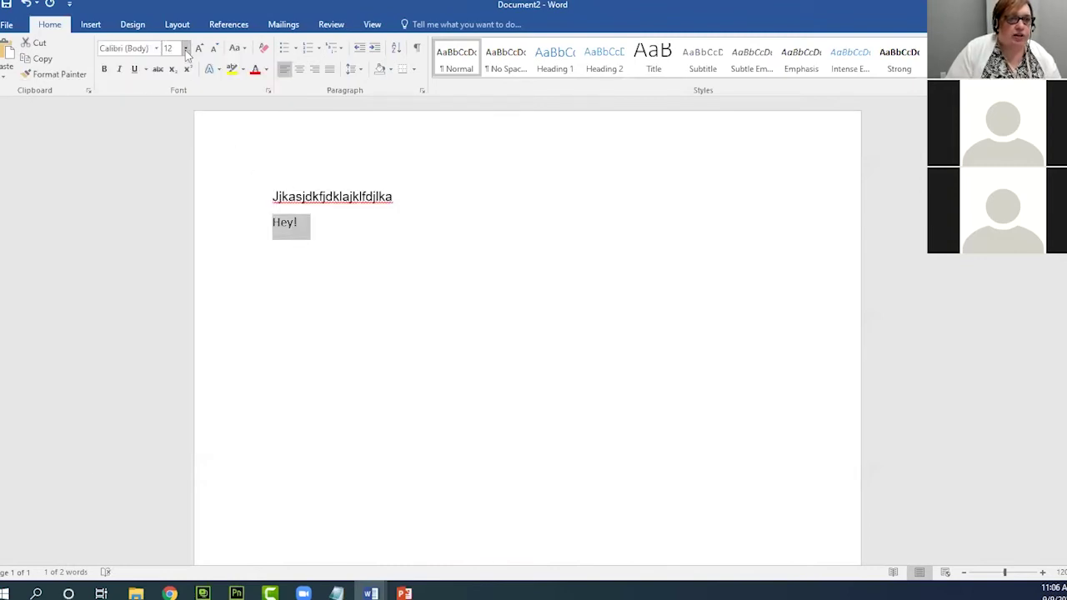
{"action": "left_click", "coordinate": [186, 50]}
{"action": "left_click", "coordinate": [175, 111]}
{"action": "left_click", "coordinate": [306, 228]}
Reselect "Hey!", apply Calibri (Body) to it again and enlarge it to size 72
{"action": "left_click_drag", "start_coordinate": [273, 222], "coordinate": [296, 228]}
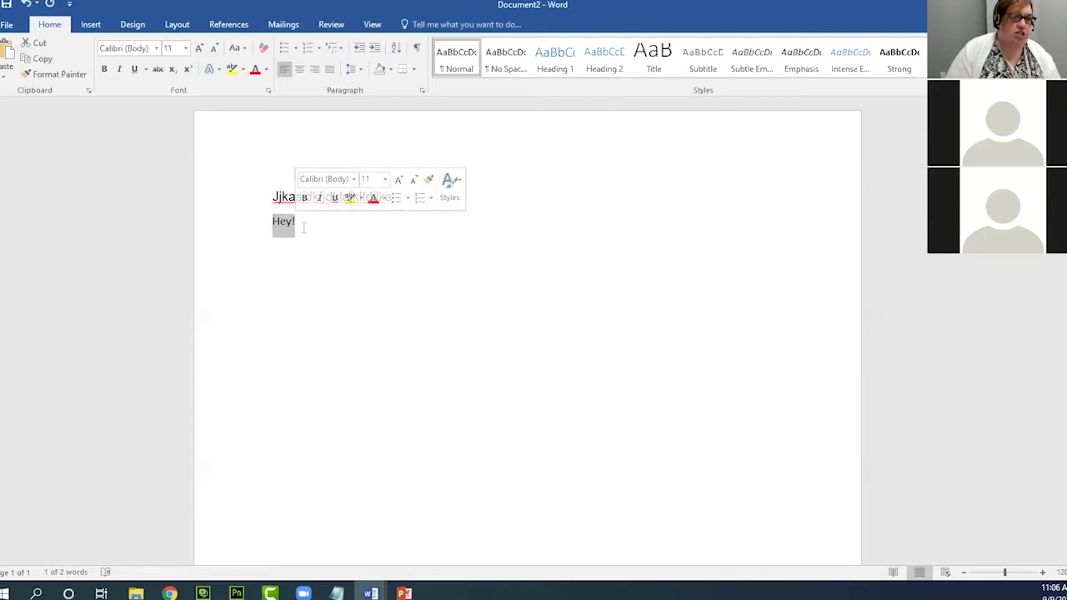
{"action": "left_click", "coordinate": [301, 222]}
{"action": "left_click_drag", "start_coordinate": [270, 222], "coordinate": [296, 221]}
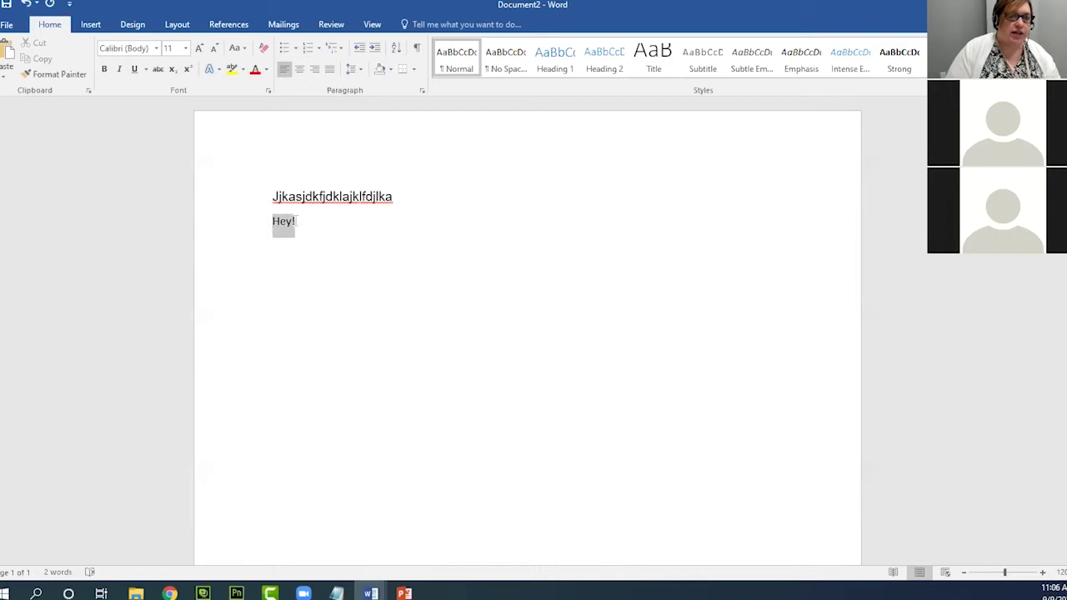
{"action": "left_click", "coordinate": [156, 47]}
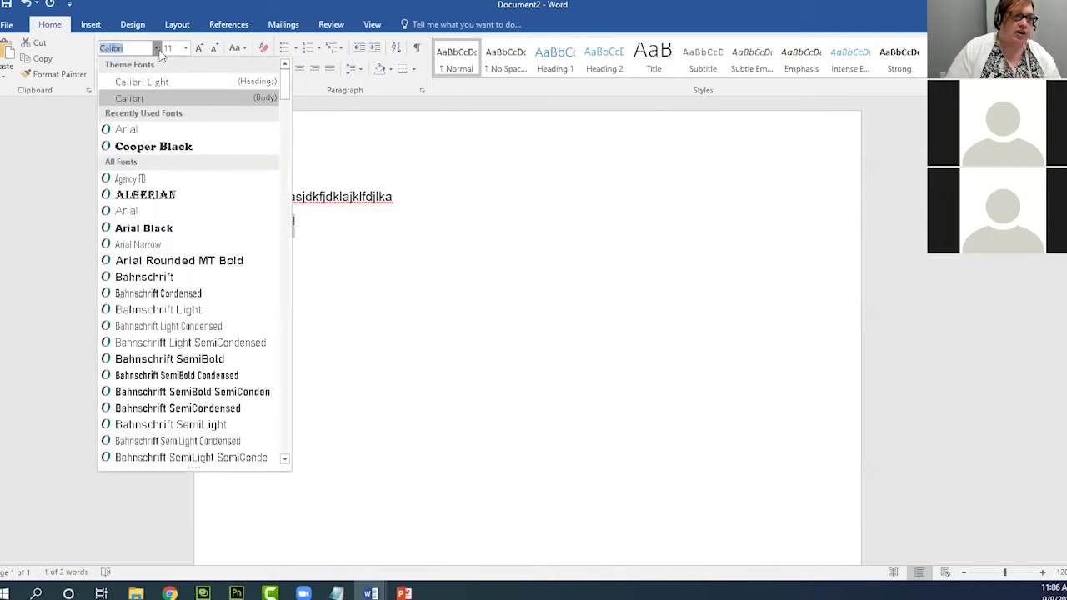
{"action": "left_click", "coordinate": [138, 99]}
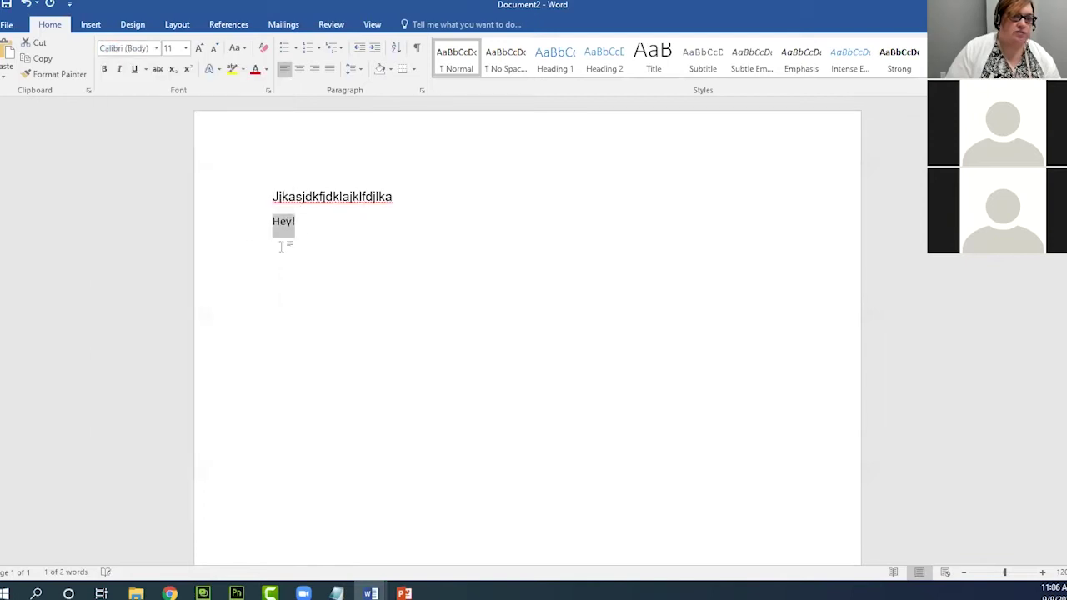
{"action": "left_click", "coordinate": [185, 47]}
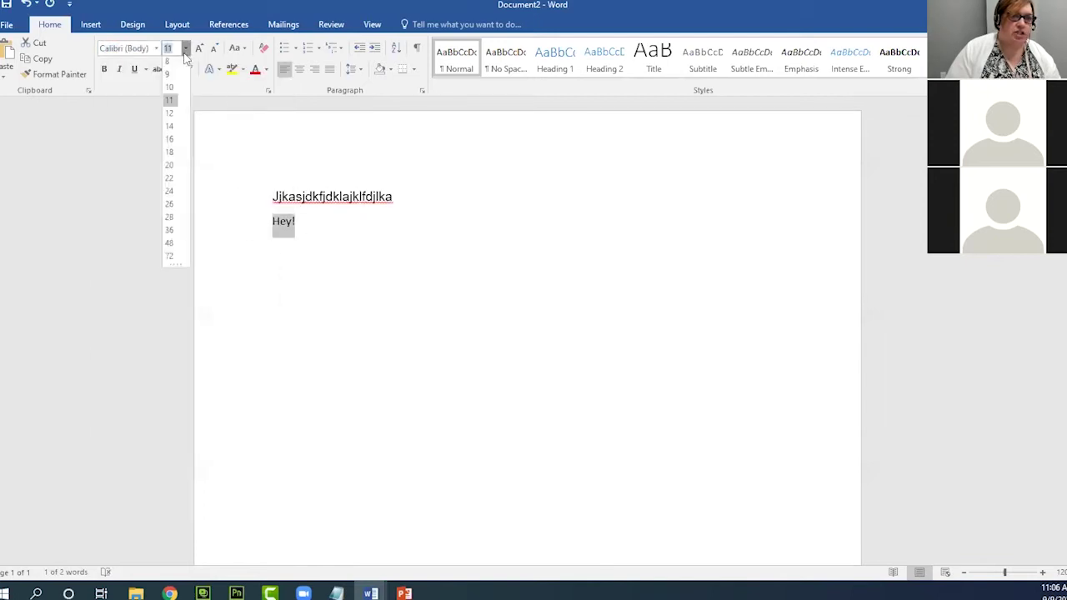
{"action": "left_click", "coordinate": [173, 263]}
{"action": "left_click", "coordinate": [362, 307]}
{"action": "left_click_drag", "start_coordinate": [424, 279], "coordinate": [277, 274]}
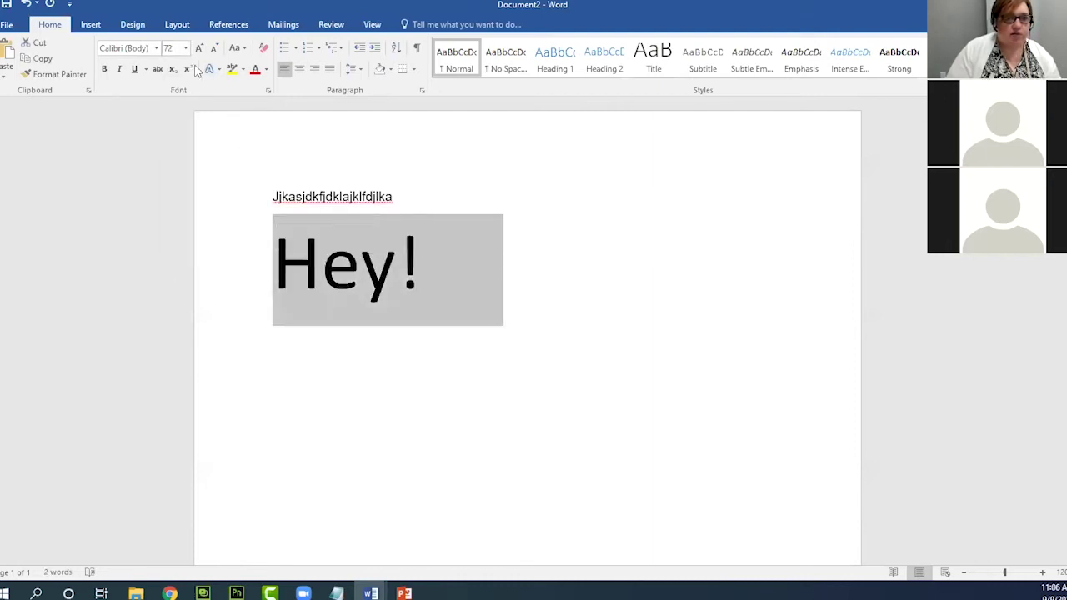
Deselect the enlarged text and close the practice document without saving its changes
{"action": "left_click", "coordinate": [408, 295]}
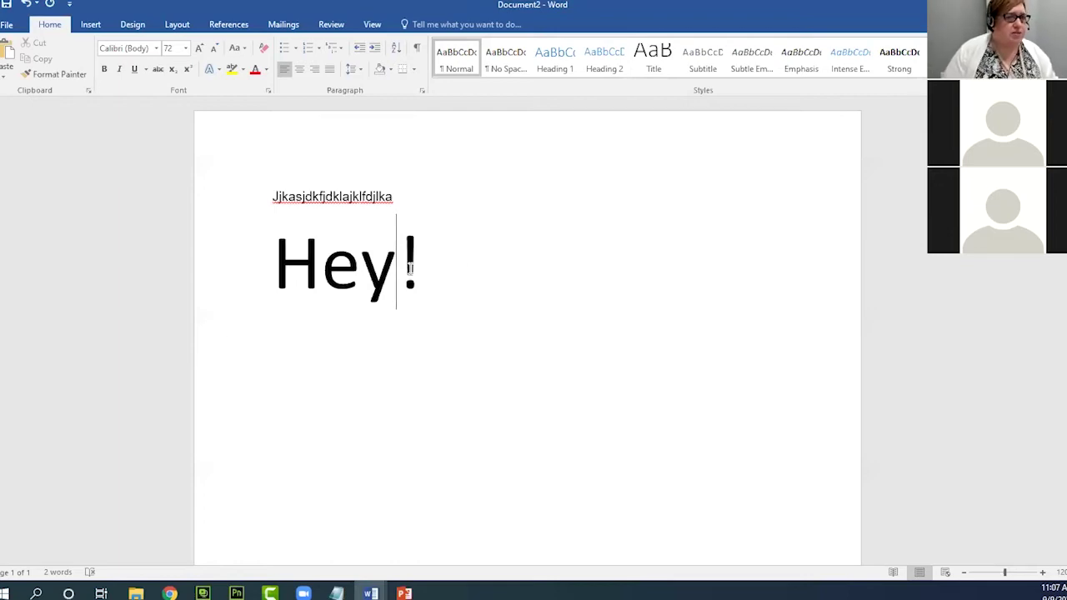
{"action": "left_click", "coordinate": [484, 277]}
{"action": "key", "text": "ctrl+w"}
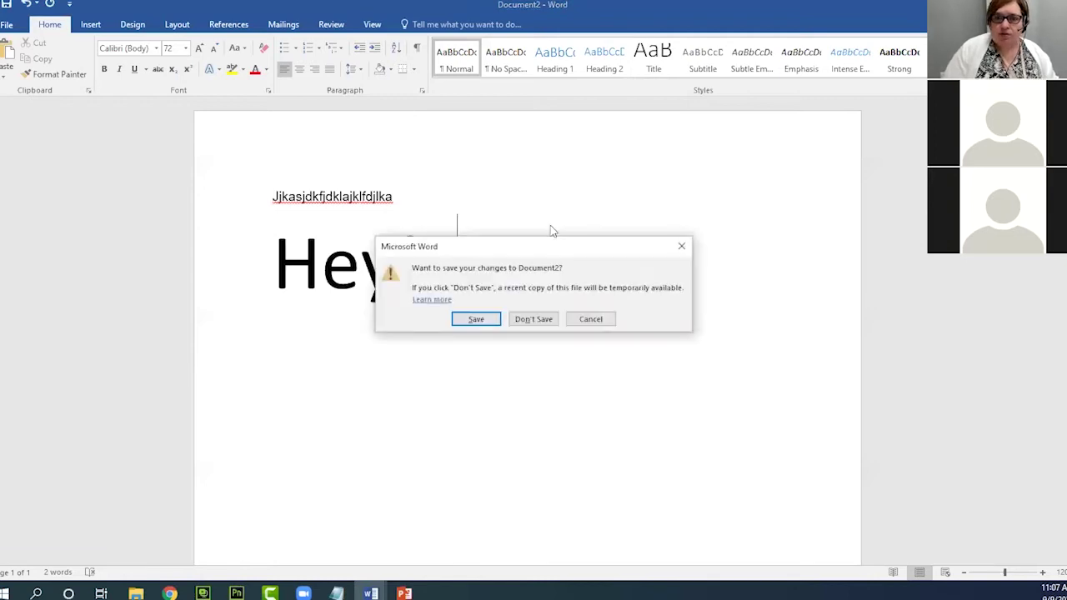
{"action": "left_click", "coordinate": [534, 319]}
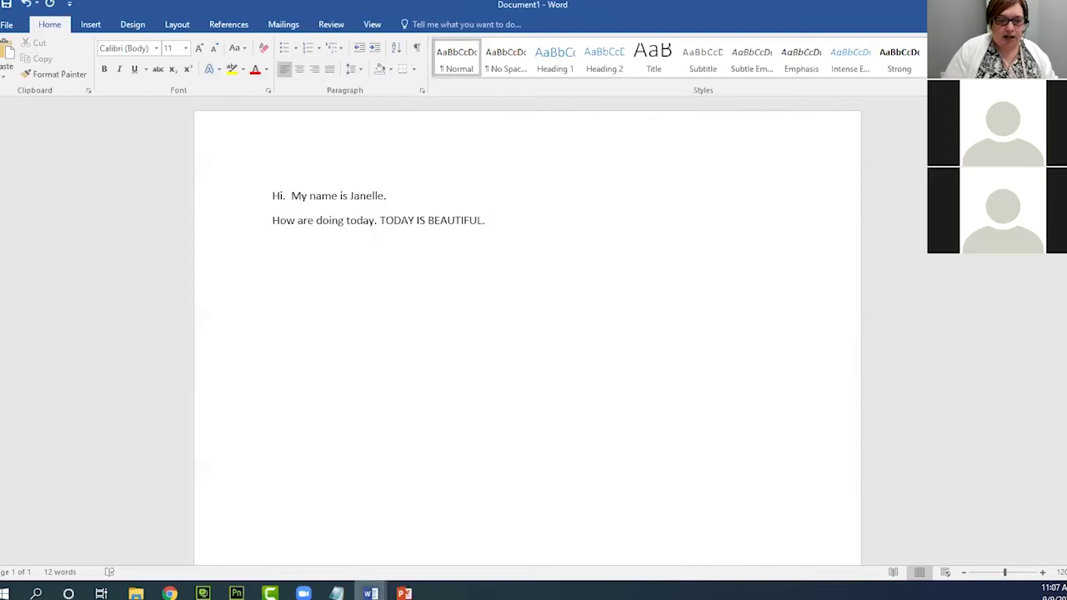
Switch to the Basics Example Recipe document and select the "Caprese Salad" title line
{"action": "mouse_move", "coordinate": [371, 592]}
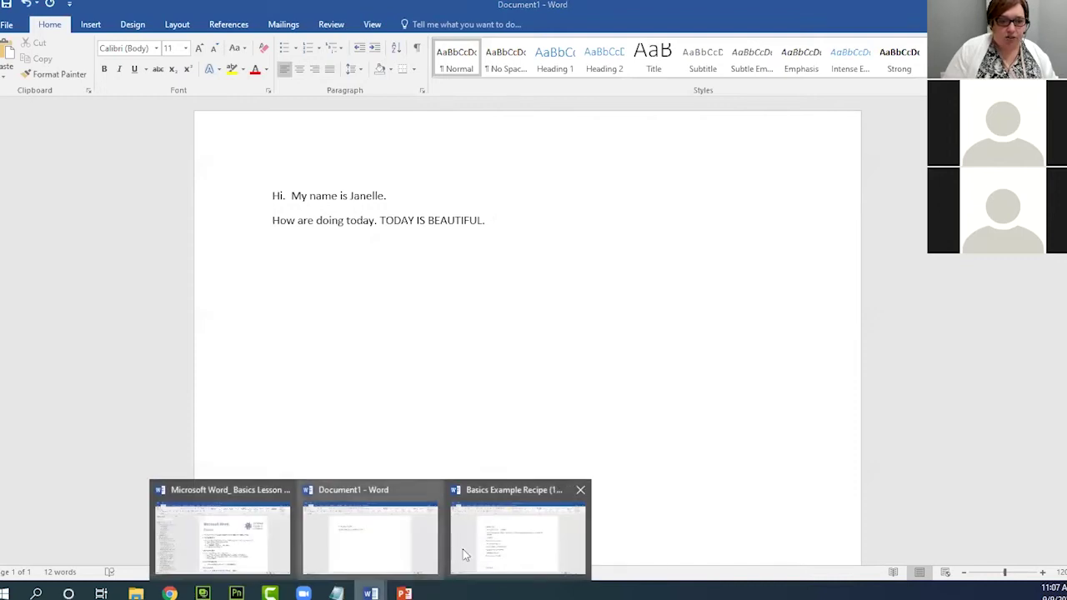
{"action": "left_click", "coordinate": [517, 538]}
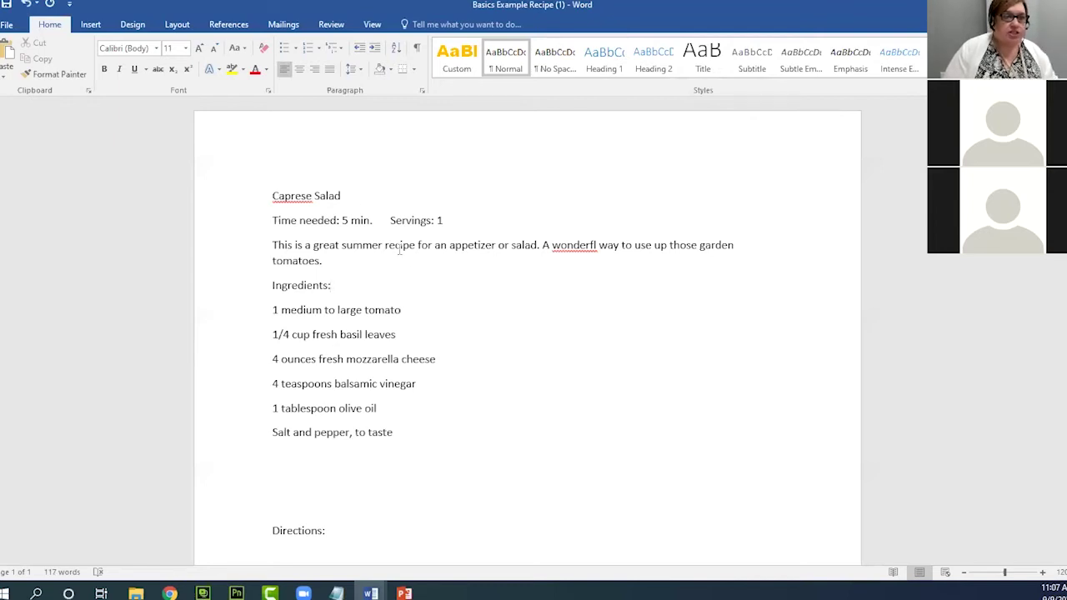
{"action": "mouse_move", "coordinate": [350, 200]}
{"action": "left_mouse_down"}
{"action": "mouse_move", "coordinate": [280, 196]}
{"action": "mouse_move", "coordinate": [350, 200]}
{"action": "left_mouse_up"}
{"action": "key", "text": "Right"}
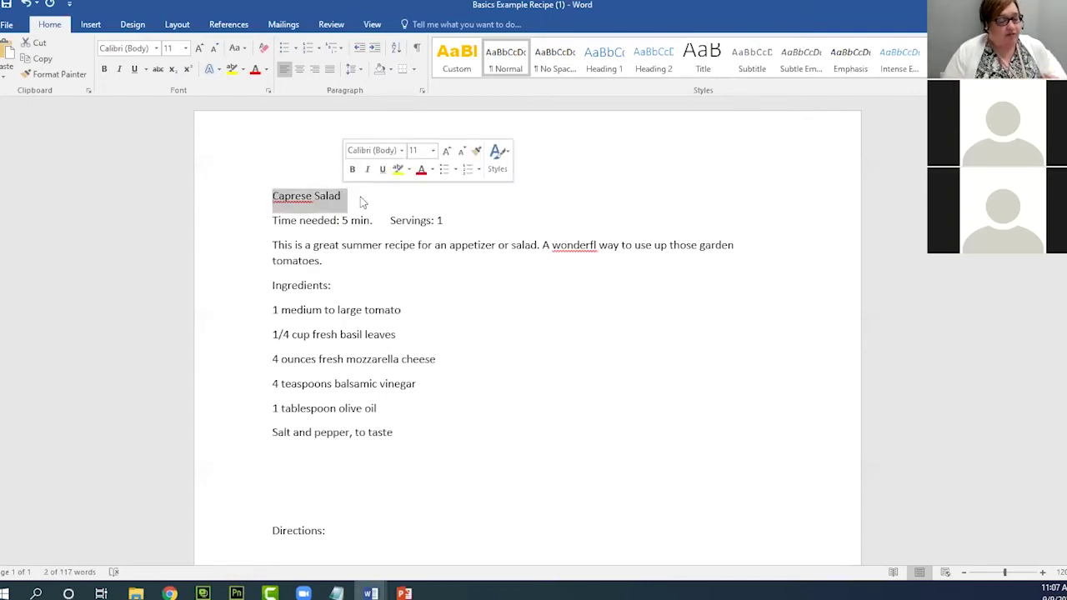
{"action": "left_click", "coordinate": [362, 202]}
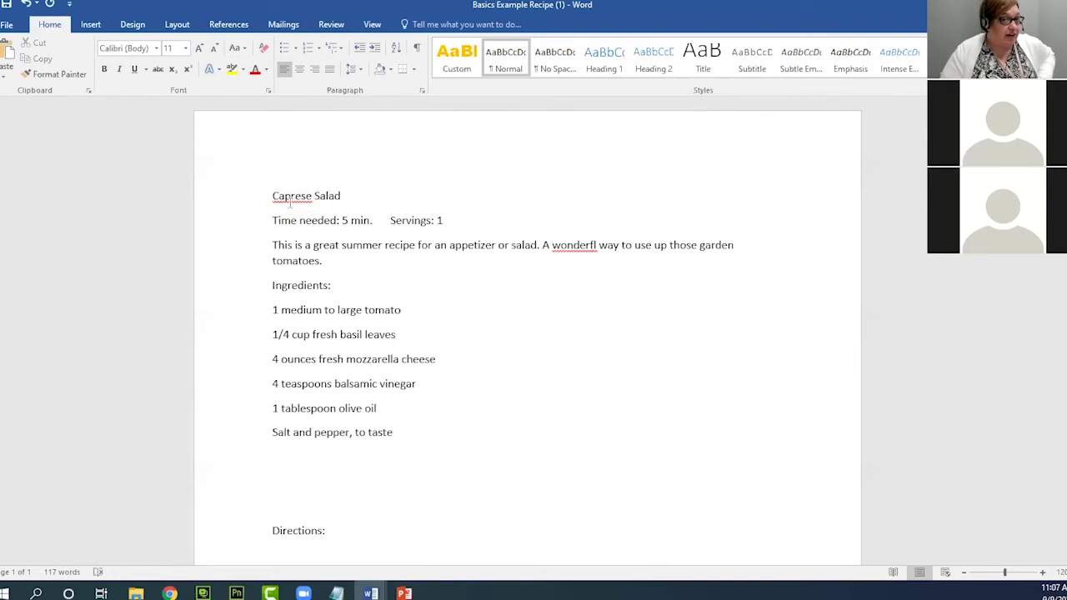
{"action": "left_click_drag", "start_coordinate": [272, 197], "coordinate": [346, 198]}
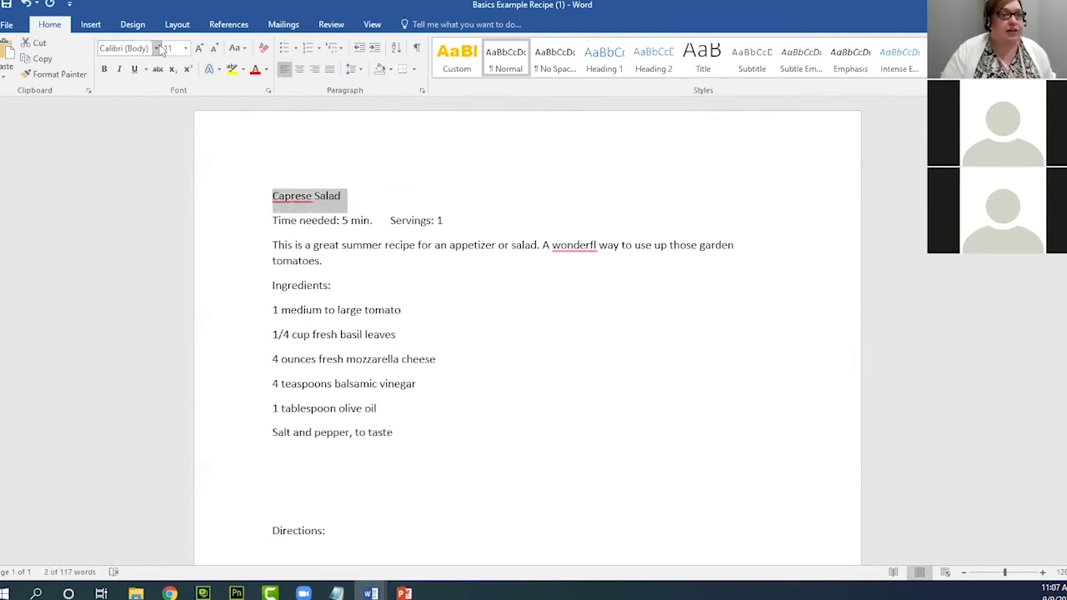
{"action": "left_click", "coordinate": [273, 197]}
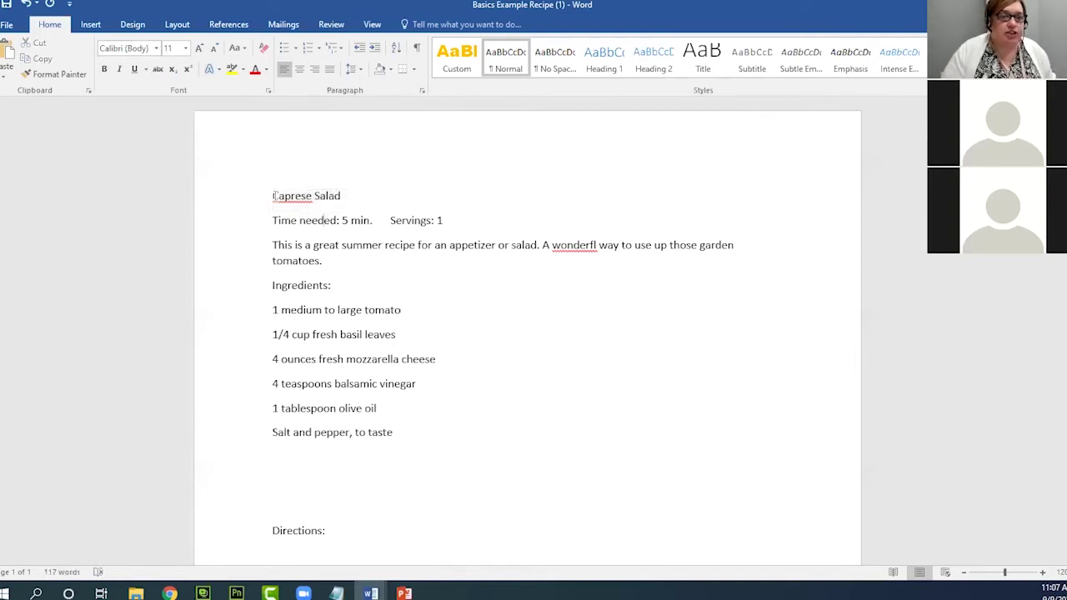
{"action": "left_click_drag", "start_coordinate": [270, 197], "coordinate": [349, 198]}
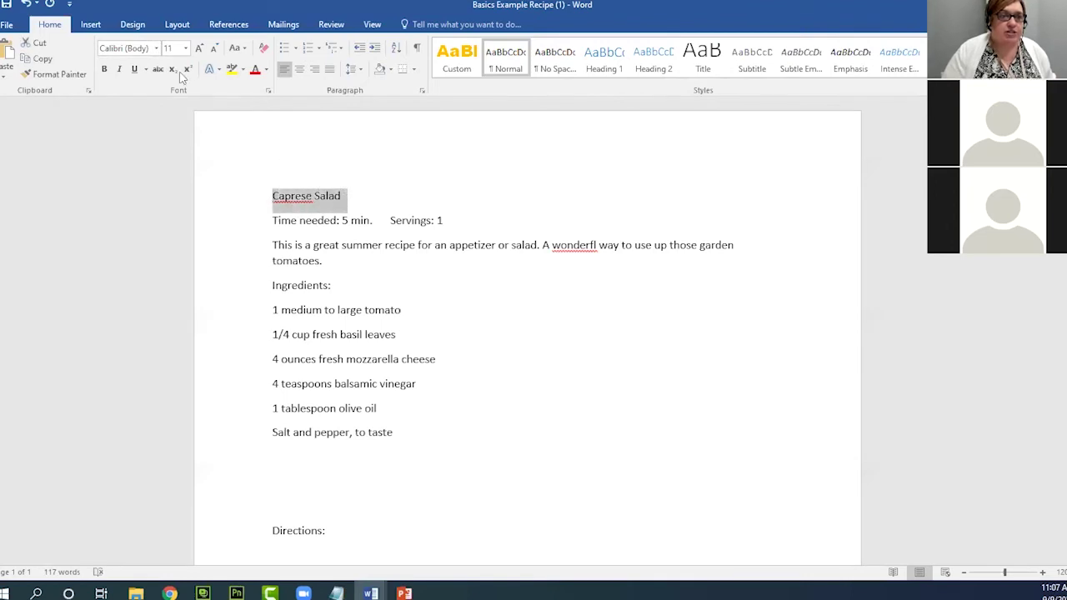
Apply the Broadway font to the selected "Caprese Salad" title
{"action": "left_click", "coordinate": [156, 49]}
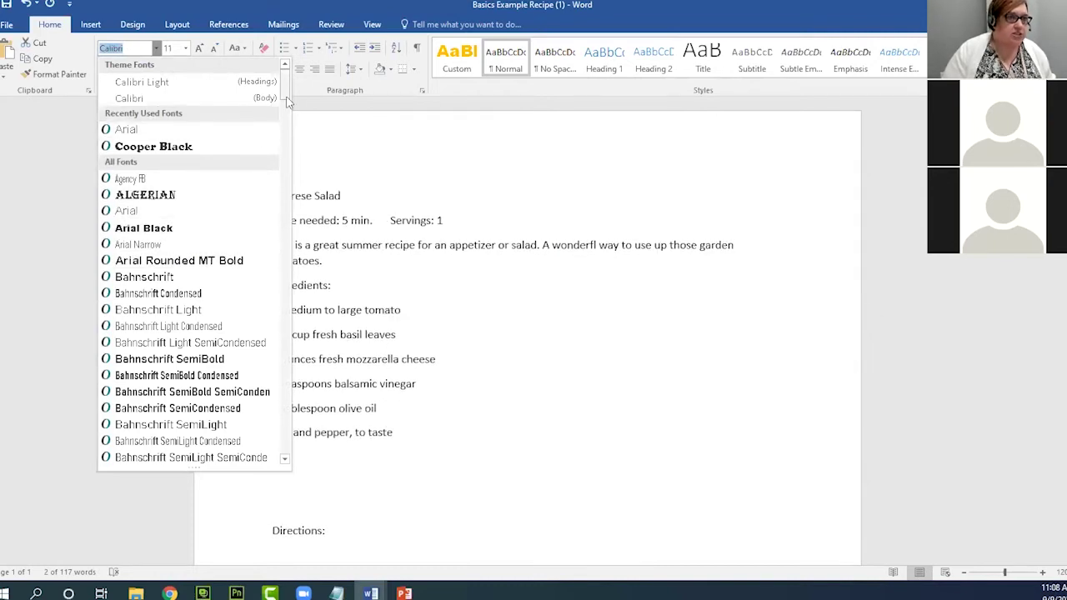
{"action": "left_click_drag", "start_coordinate": [287, 100], "coordinate": [283, 123]}
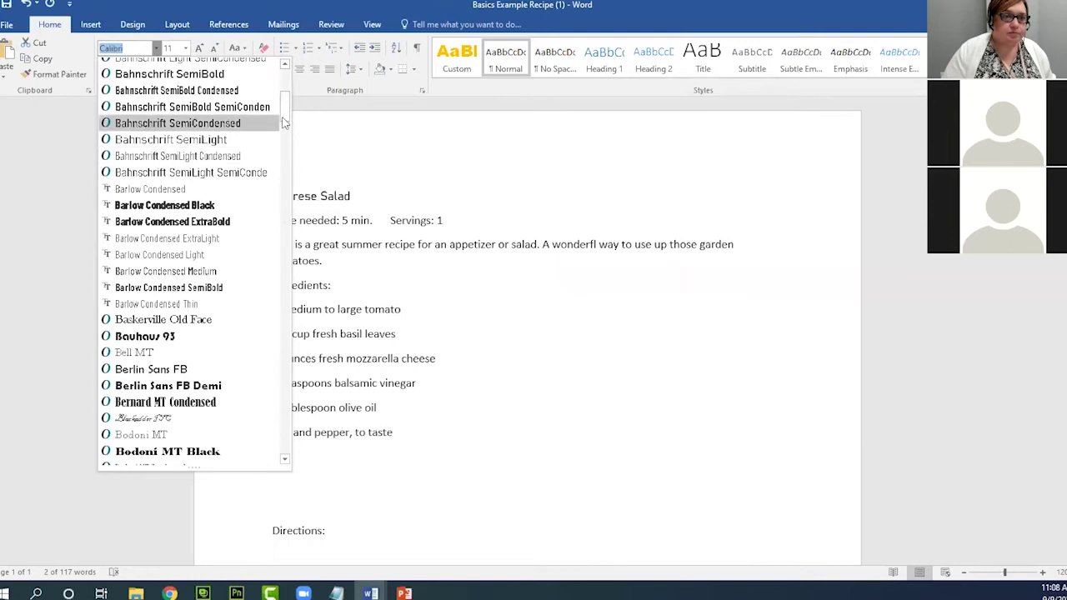
{"action": "left_click_drag", "start_coordinate": [283, 114], "coordinate": [284, 136]}
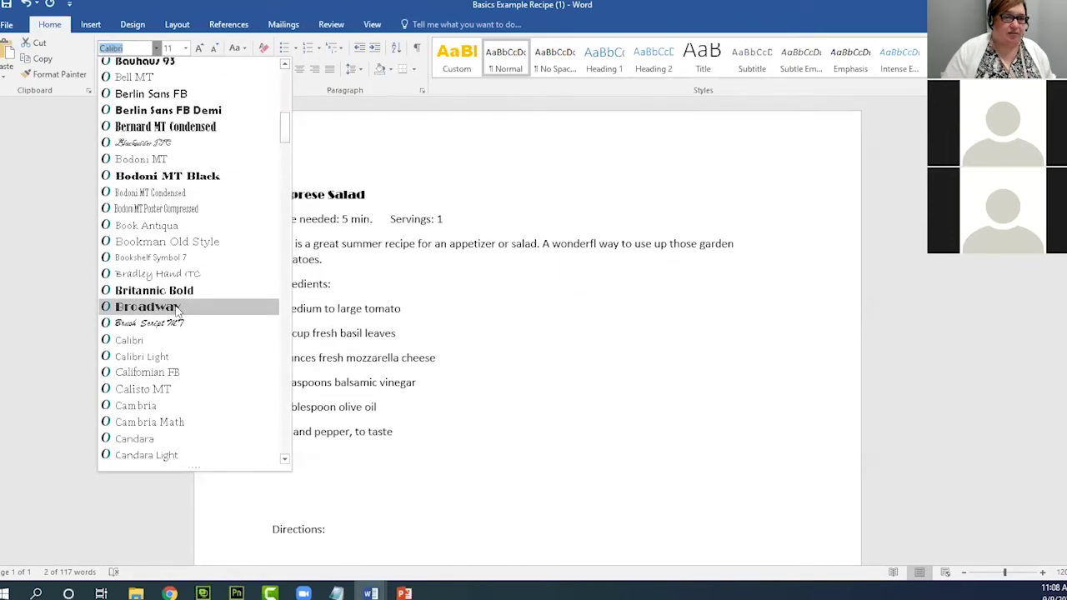
{"action": "left_click", "coordinate": [176, 308]}
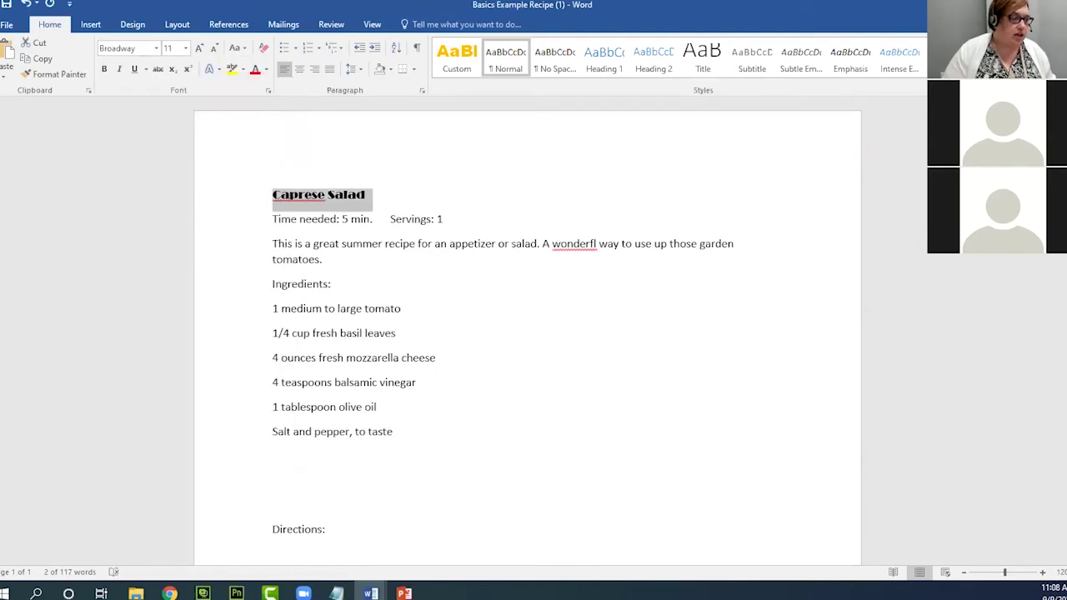
Change the "Caprese Salad" title to the Brush Script MT font and enlarge it to size 20
{"action": "left_click", "coordinate": [158, 52]}
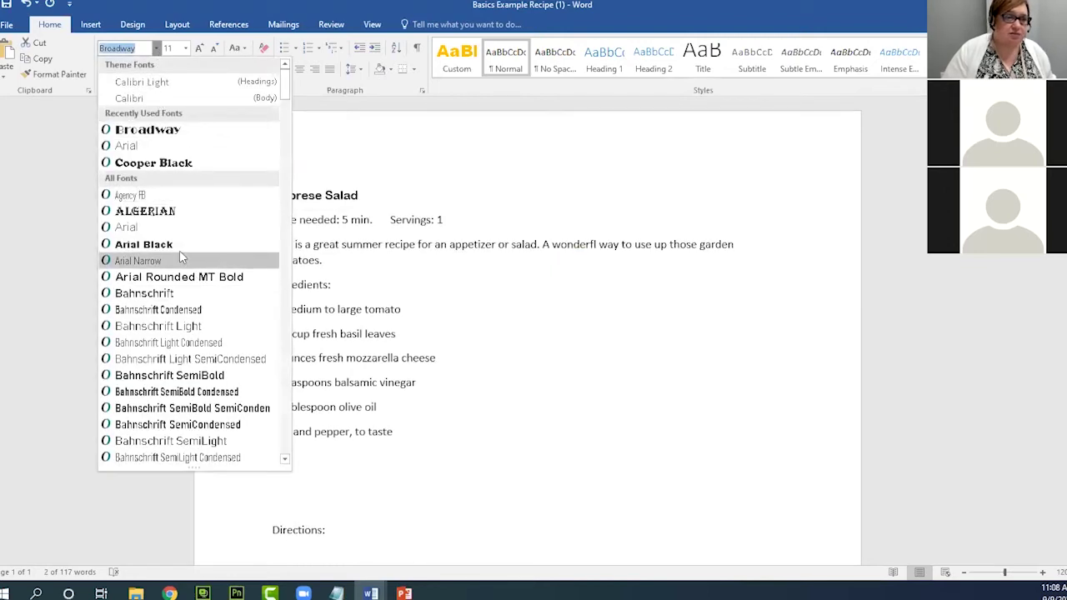
{"action": "scroll", "coordinate": [181, 254], "scroll_direction": "down", "scroll_amount": 6}
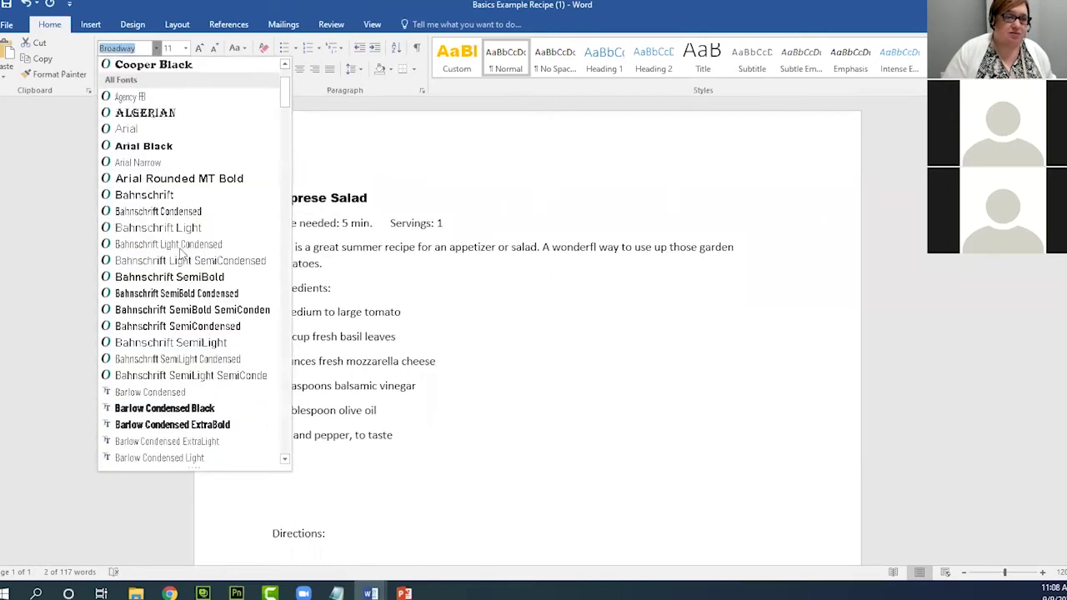
{"action": "scroll", "coordinate": [181, 255], "scroll_direction": "down", "scroll_amount": 5}
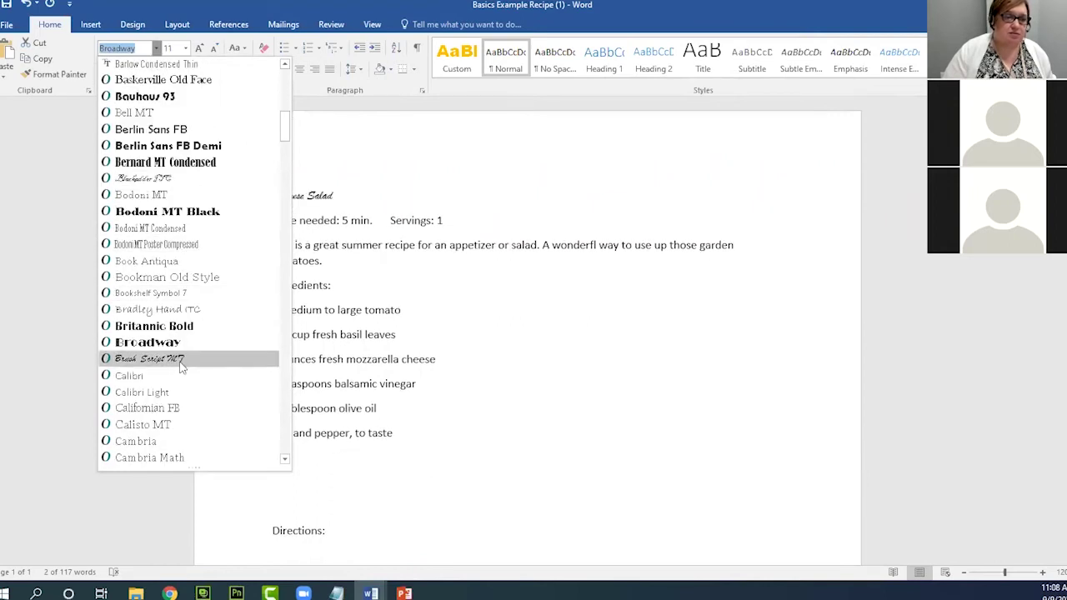
{"action": "left_click", "coordinate": [181, 358]}
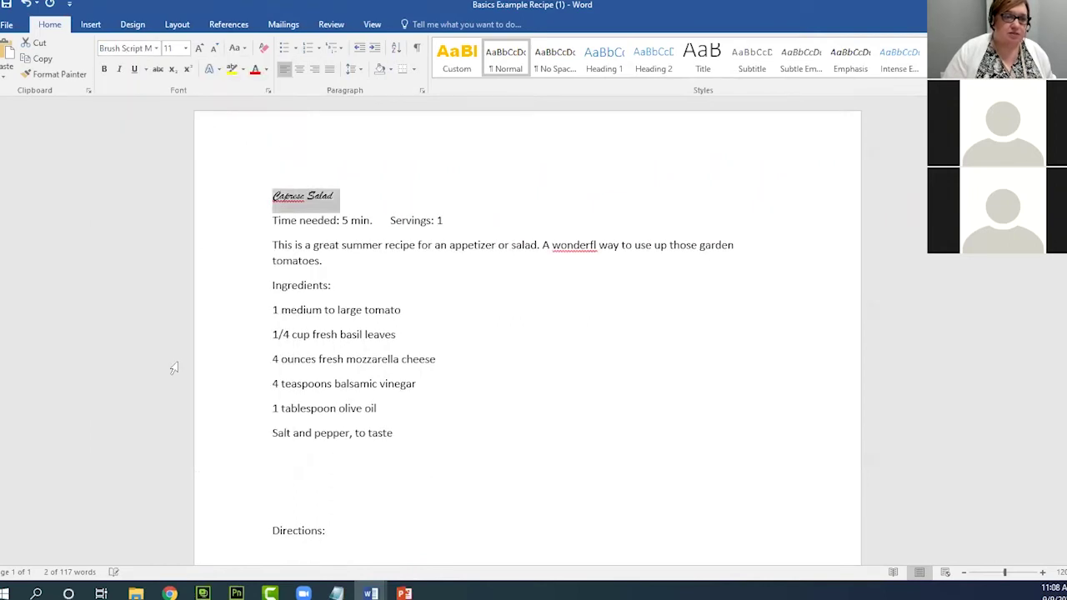
{"action": "left_click", "coordinate": [157, 48]}
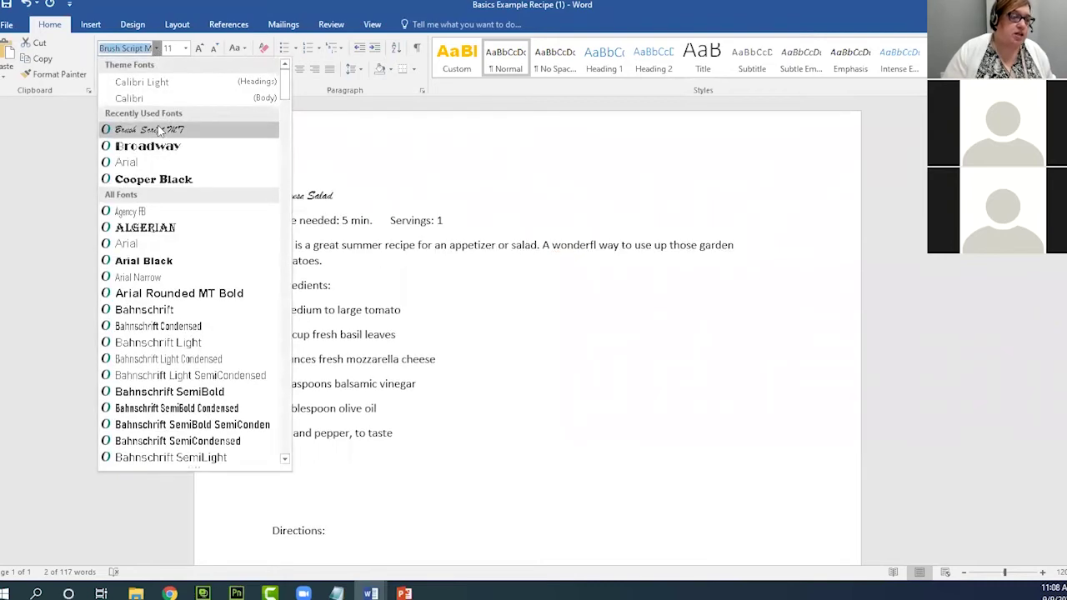
{"action": "left_click", "coordinate": [160, 131]}
{"action": "left_click", "coordinate": [260, 196]}
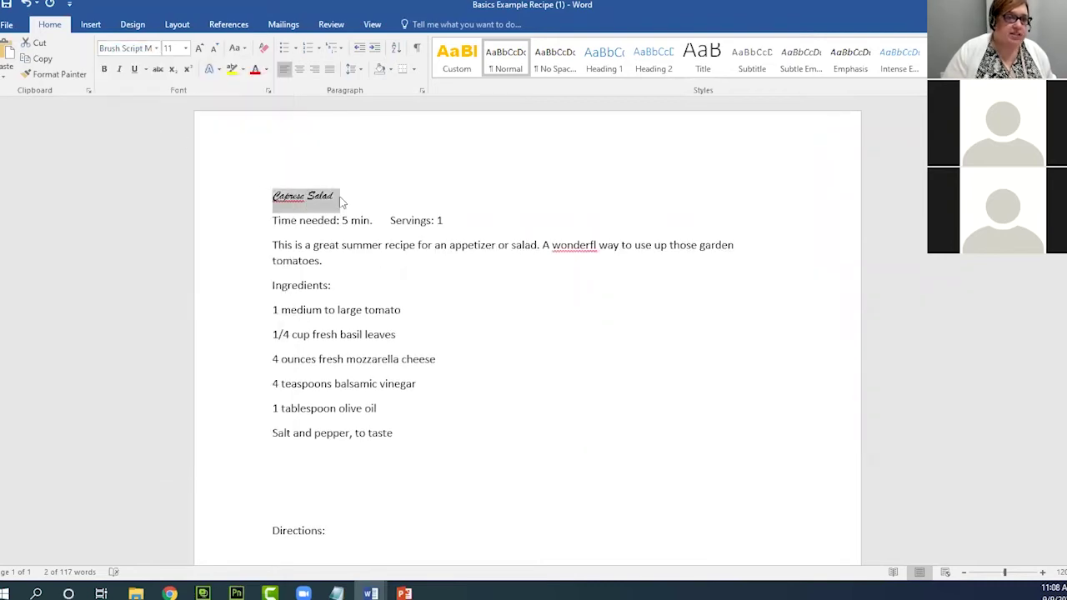
{"action": "left_click", "coordinate": [185, 48]}
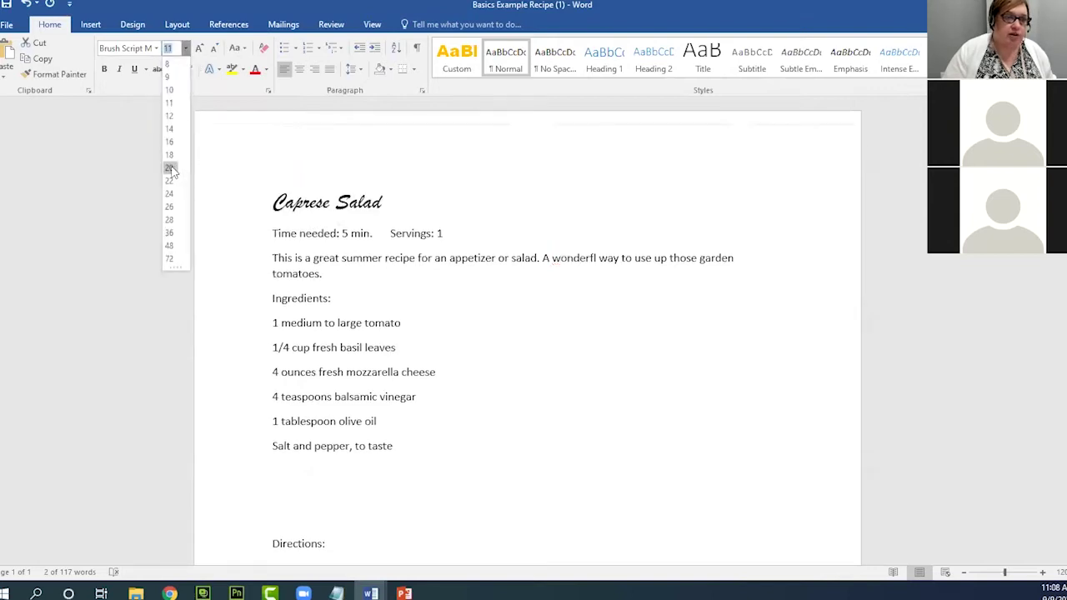
{"action": "left_click", "coordinate": [170, 170]}
Try Broadway on the enlarged recipe title, and replace it with Arial Rounded MT Bold
{"action": "left_click", "coordinate": [155, 48]}
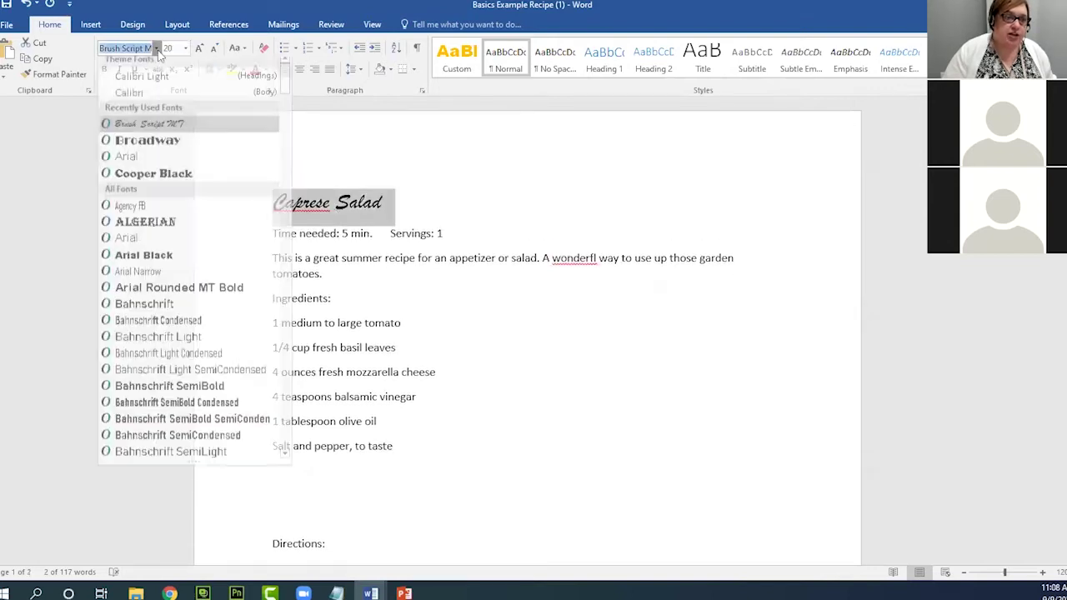
{"action": "left_click", "coordinate": [152, 147]}
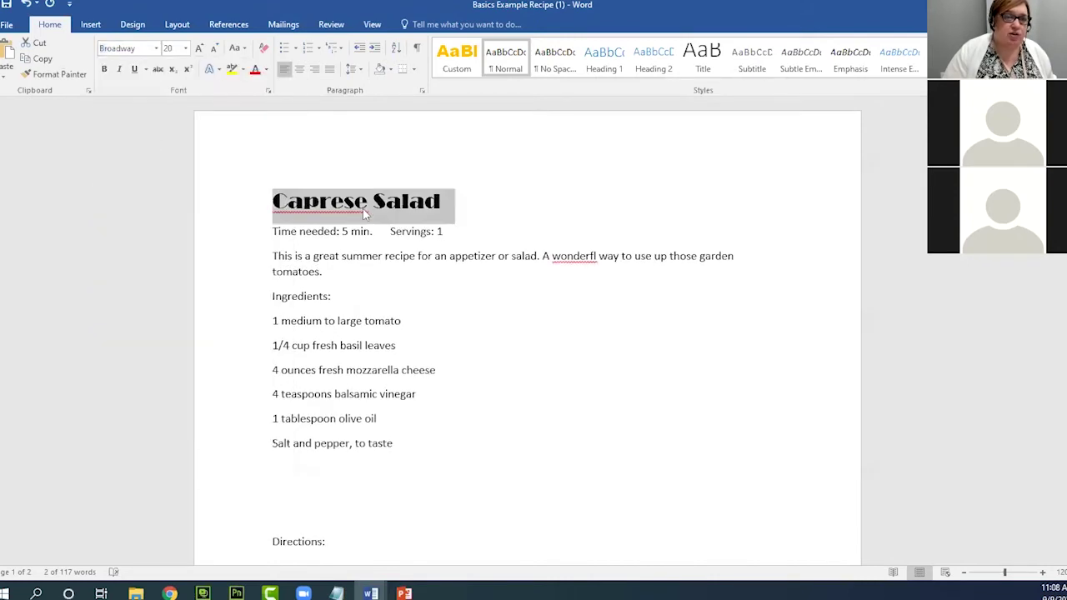
{"action": "left_click", "coordinate": [156, 48]}
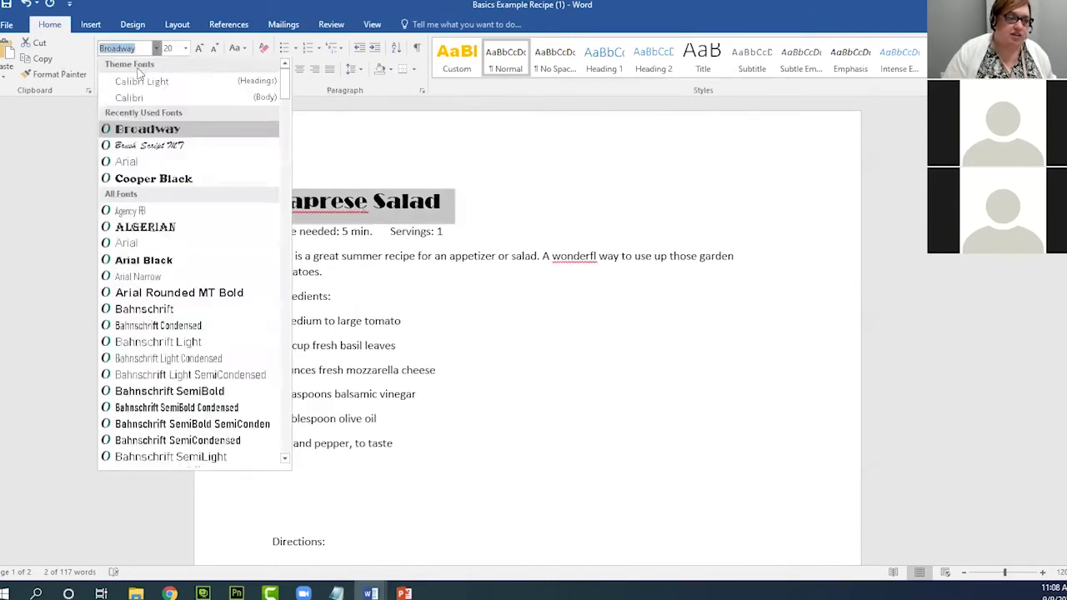
{"action": "left_click", "coordinate": [165, 293]}
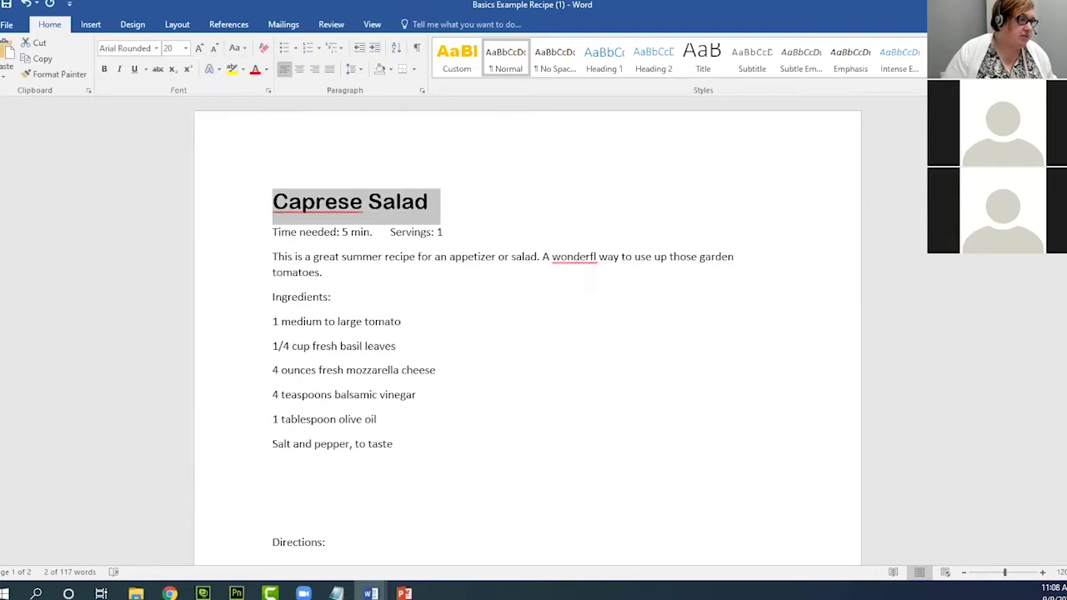
Browse the available fonts for the recipe title without choosing another one, and deselect the title
{"action": "left_click", "coordinate": [156, 47]}
{"action": "scroll", "coordinate": [204, 330], "scroll_direction": "down", "scroll_amount": 5}
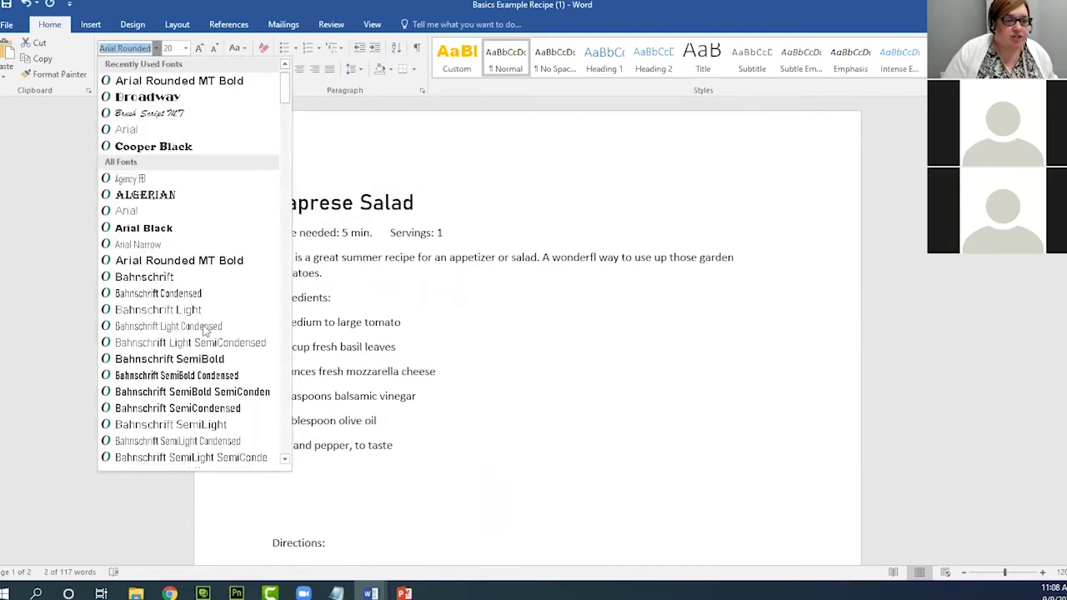
{"action": "scroll", "coordinate": [203, 330], "scroll_direction": "down", "scroll_amount": 15}
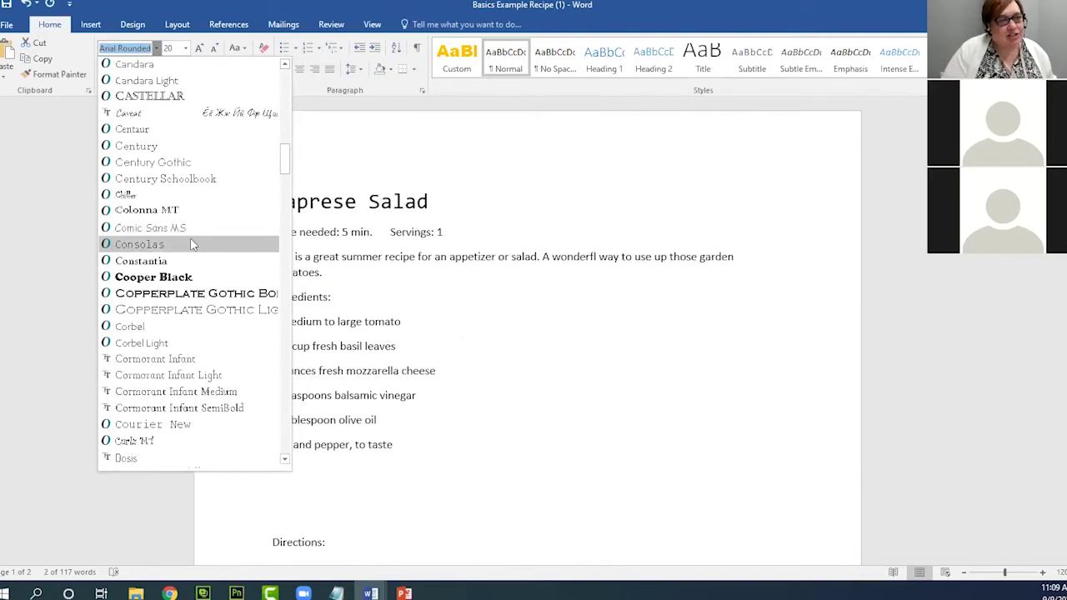
{"action": "scroll", "coordinate": [190, 244], "scroll_direction": "down", "scroll_amount": 8}
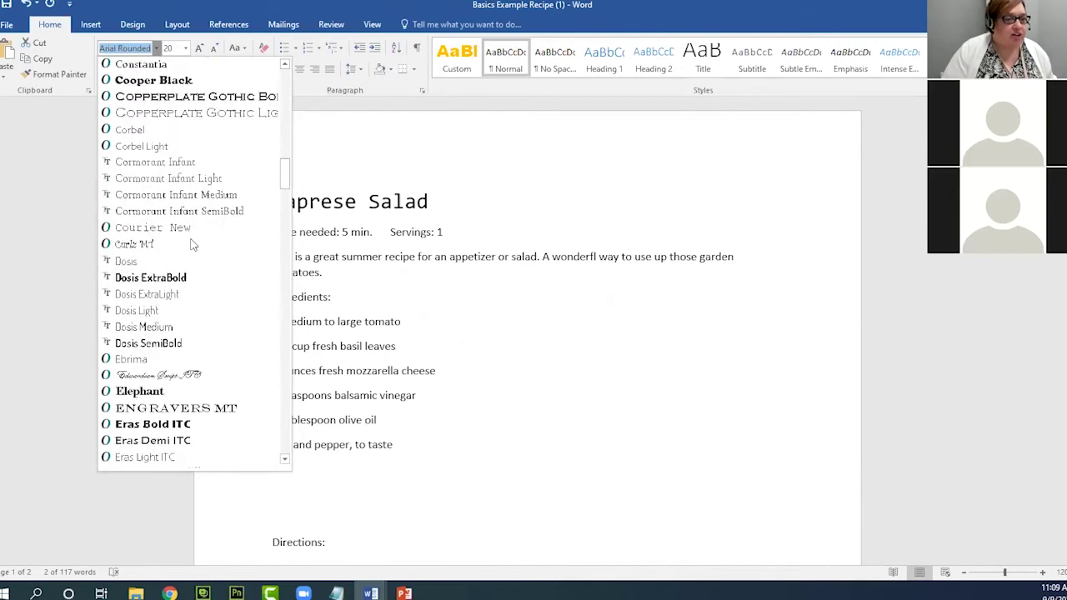
{"action": "scroll", "coordinate": [191, 243], "scroll_direction": "up", "scroll_amount": 20}
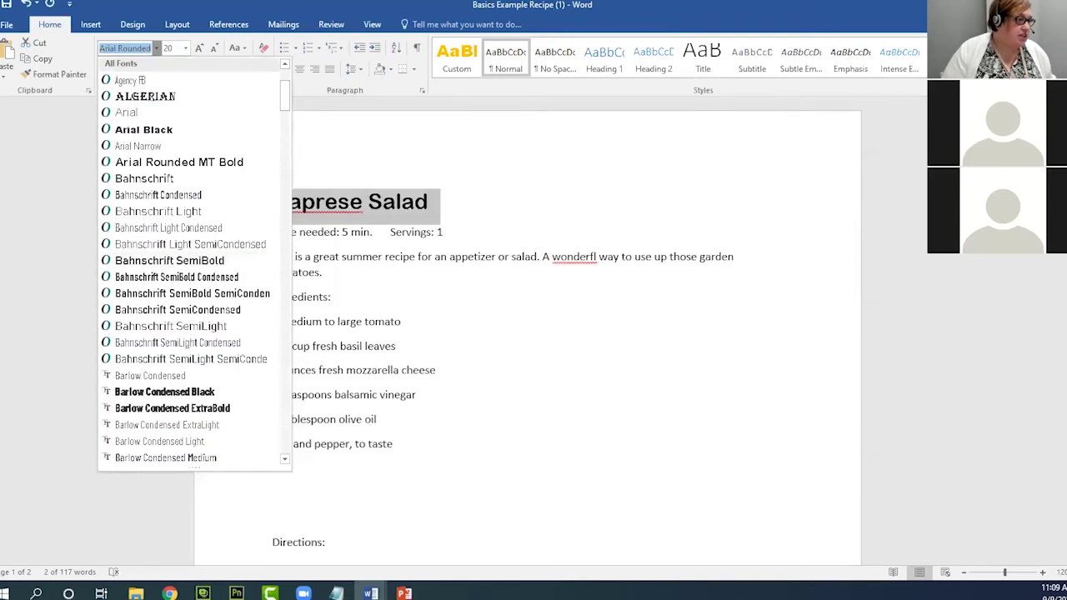
{"action": "left_click", "coordinate": [631, 307]}
{"action": "left_click", "coordinate": [454, 200]}
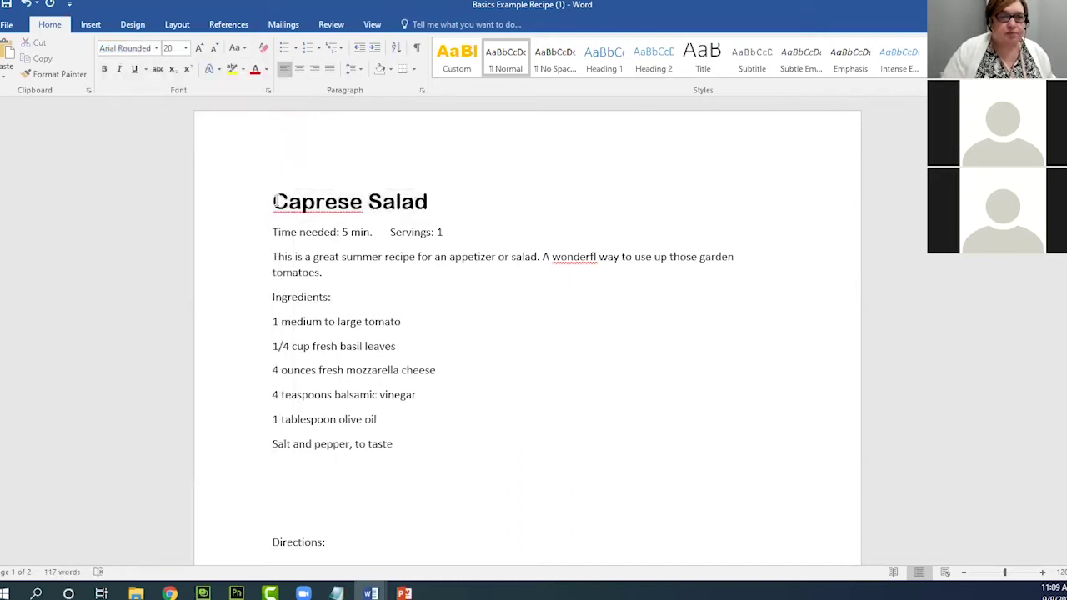
Reselect the whole "Caprese Salad" title and apply Arial Rounded MT Bold to it again
{"action": "triple_click", "coordinate": [398, 191]}
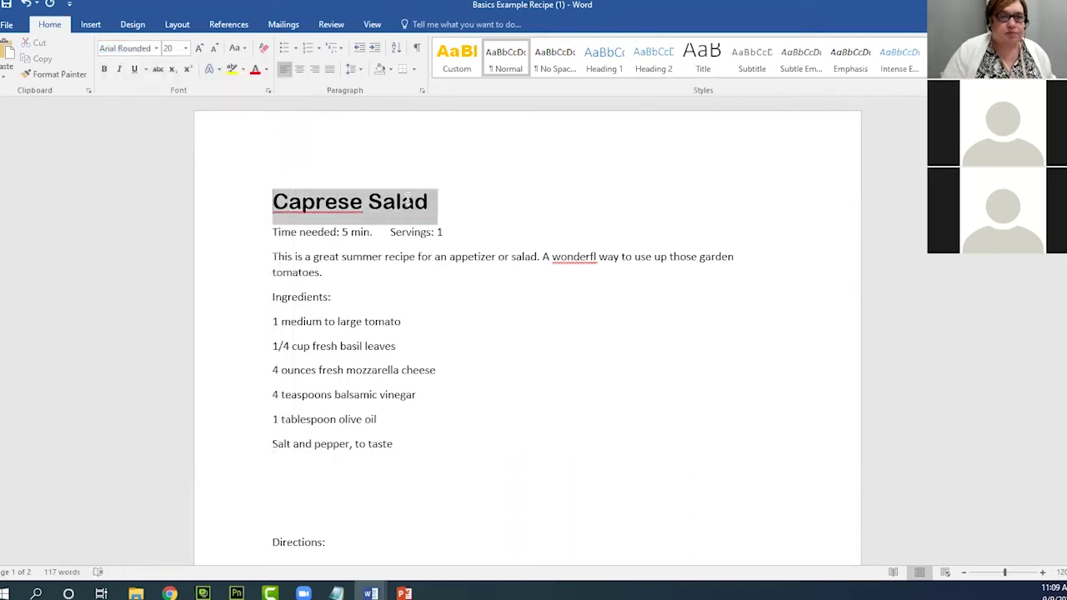
{"action": "left_click", "coordinate": [156, 48]}
{"action": "left_click", "coordinate": [160, 132]}
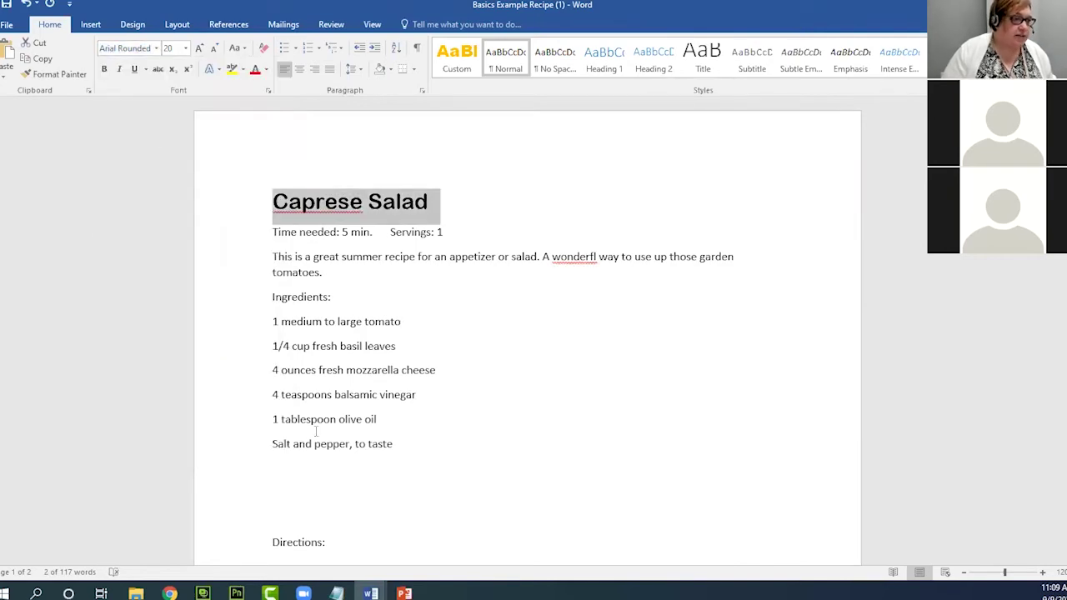
Select the "Caprese Salad" title again and set its font size to 24
{"action": "left_click", "coordinate": [418, 203]}
{"action": "left_click_drag", "start_coordinate": [440, 202], "coordinate": [293, 203]}
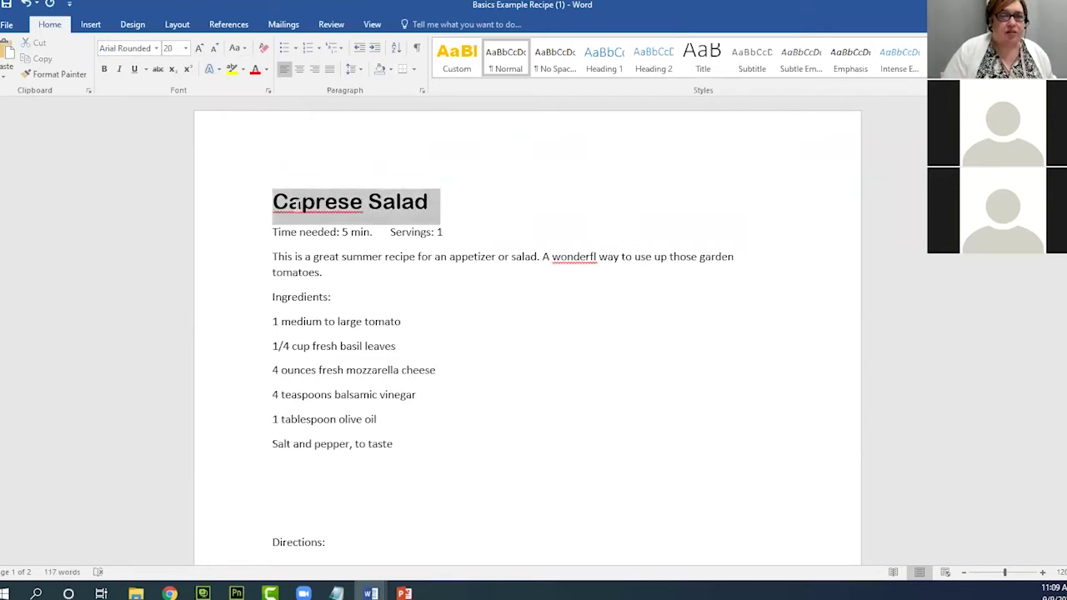
{"action": "left_click", "coordinate": [186, 49]}
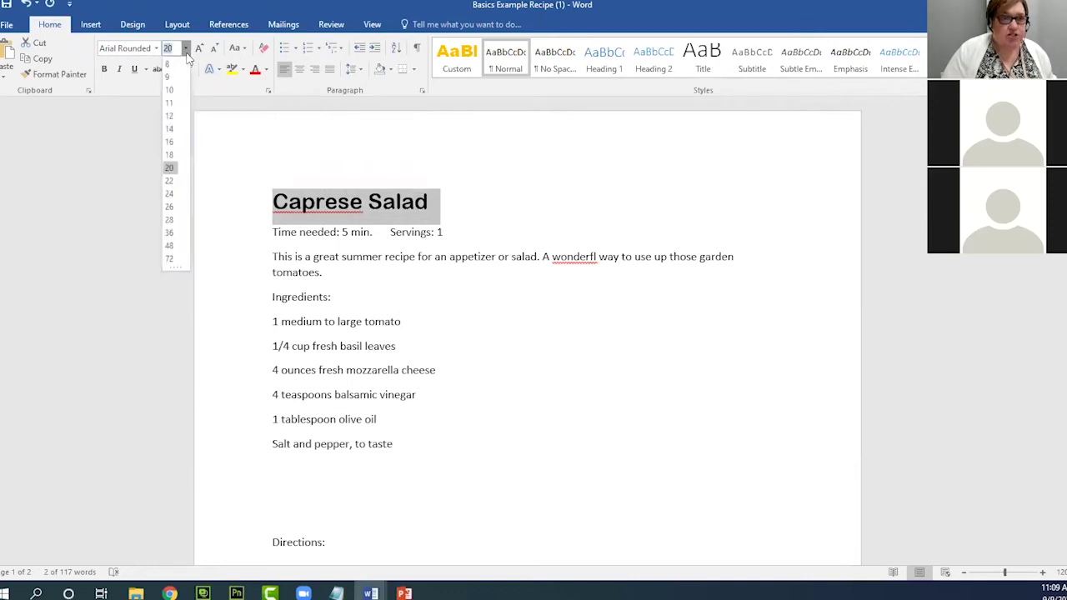
{"action": "left_click", "coordinate": [169, 195]}
Reselect the recipe title, preview larger font sizes on it and set its size to 22
{"action": "left_click", "coordinate": [463, 203]}
{"action": "triple_click", "coordinate": [464, 203]}
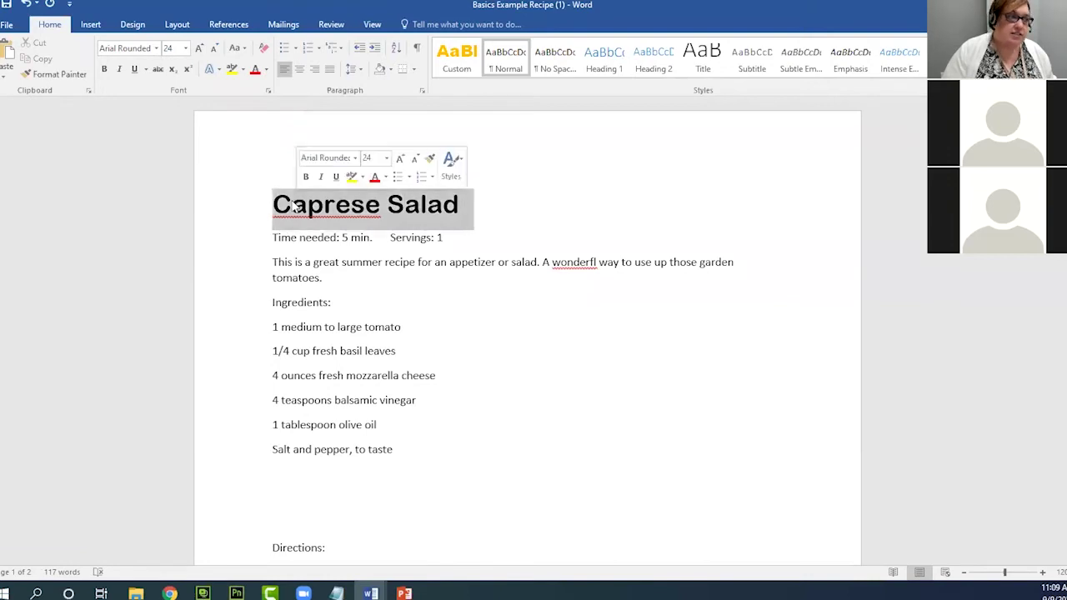
{"action": "left_click", "coordinate": [466, 205]}
{"action": "triple_click", "coordinate": [466, 206]}
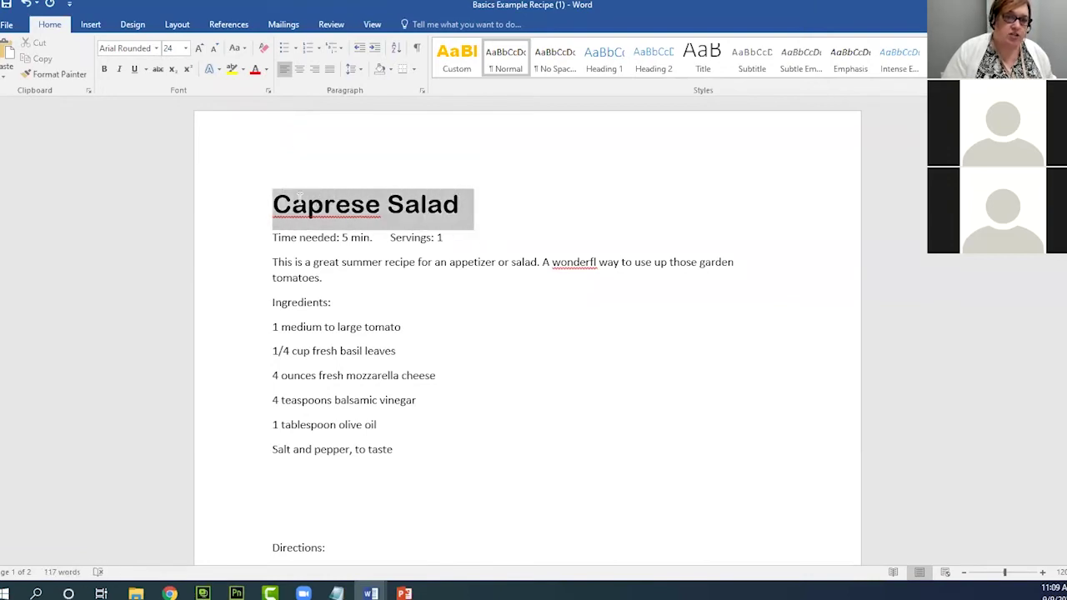
{"action": "left_click", "coordinate": [185, 48]}
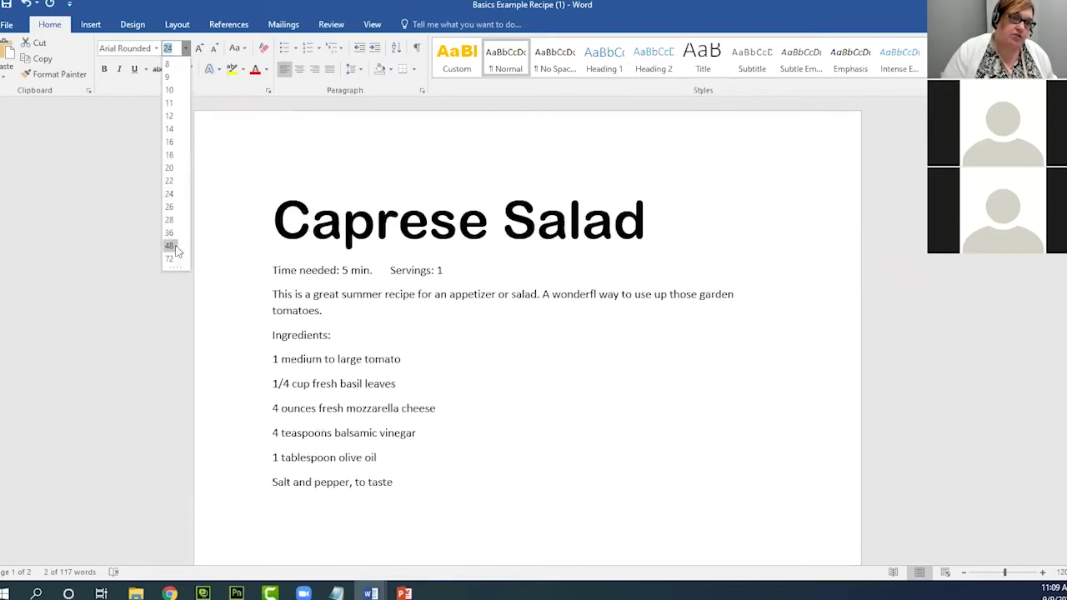
{"action": "left_click", "coordinate": [170, 181]}
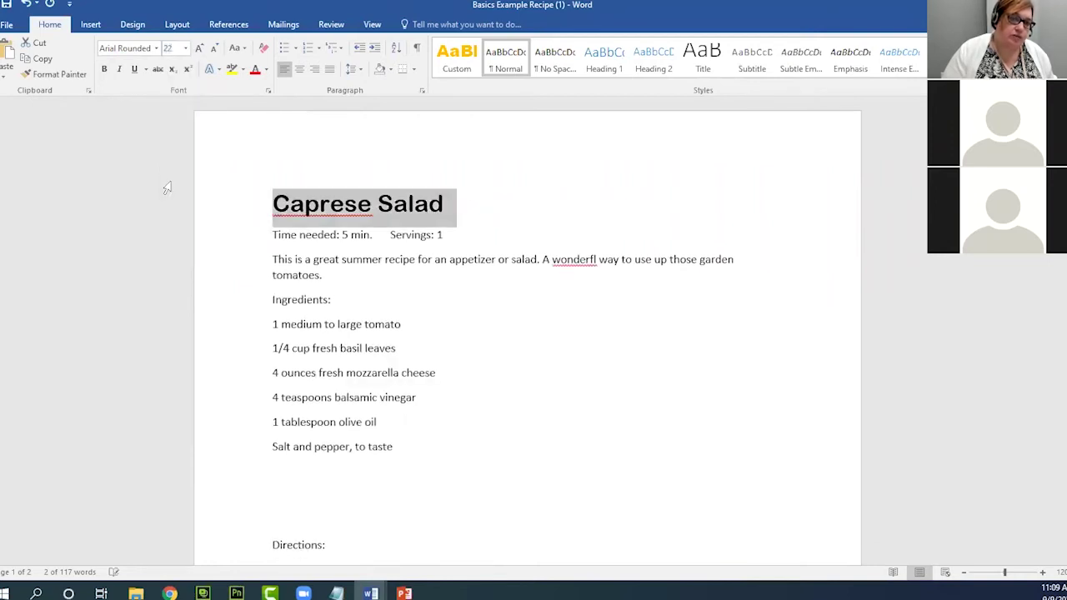
Reselect the "Caprese Salad" title and preview font colors such as Dark Red on it without applying one
{"action": "left_click", "coordinate": [566, 204]}
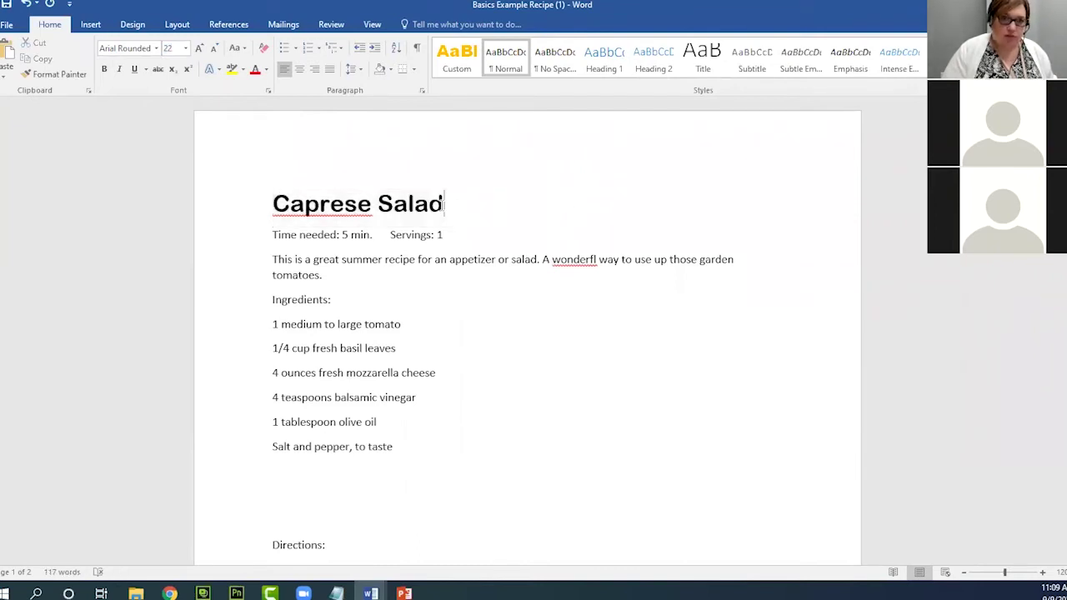
{"action": "triple_click", "coordinate": [284, 203]}
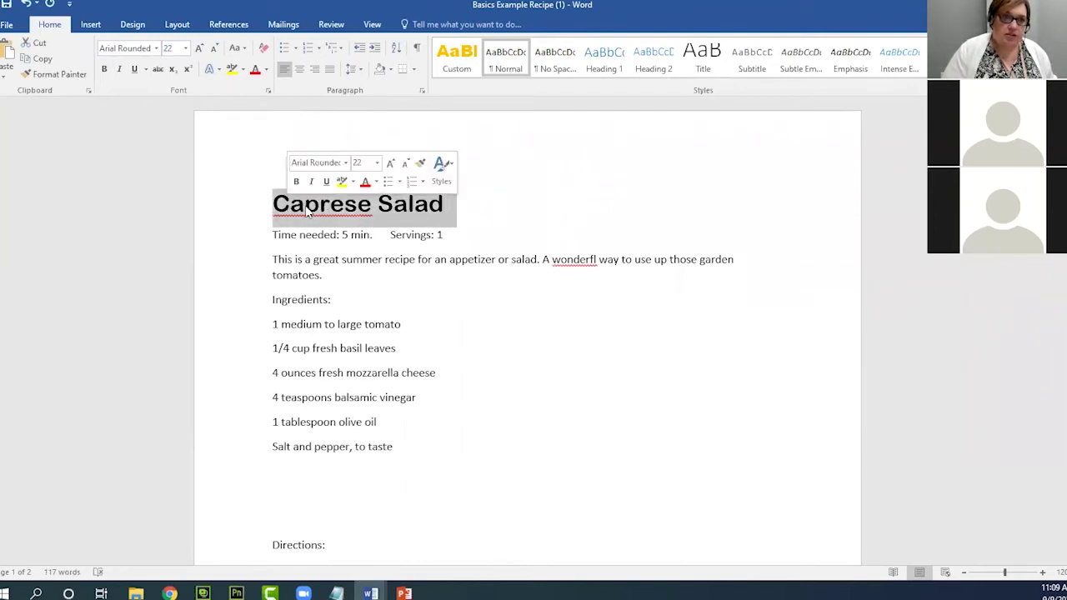
{"action": "left_click", "coordinate": [267, 71]}
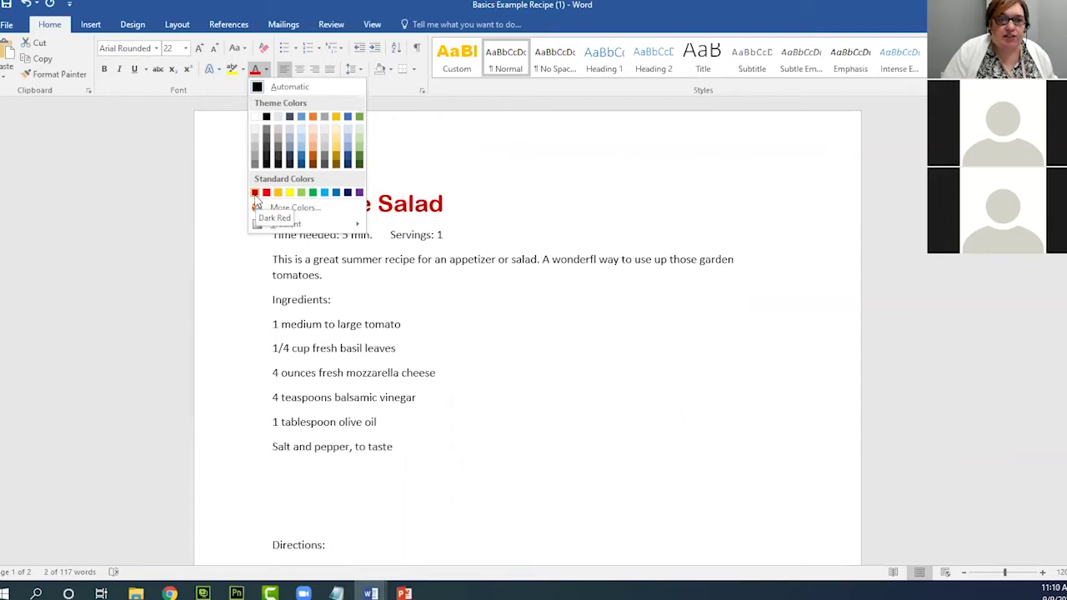
{"action": "left_click", "coordinate": [437, 165]}
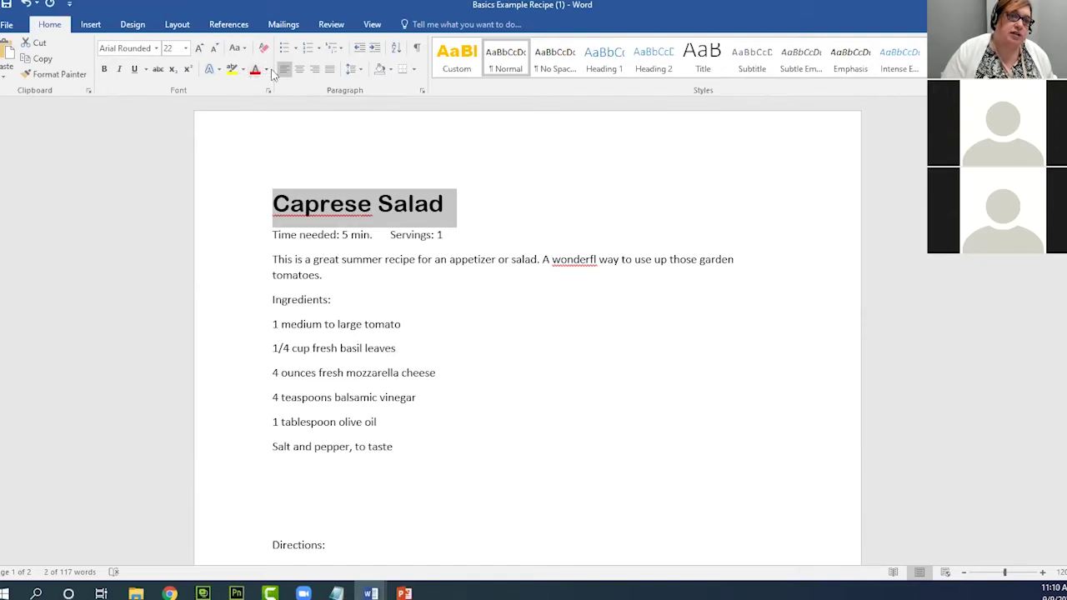
Preview more font colors on the title and view the additional color choices in the Colors dialog without picking one
{"action": "left_click", "coordinate": [265, 70]}
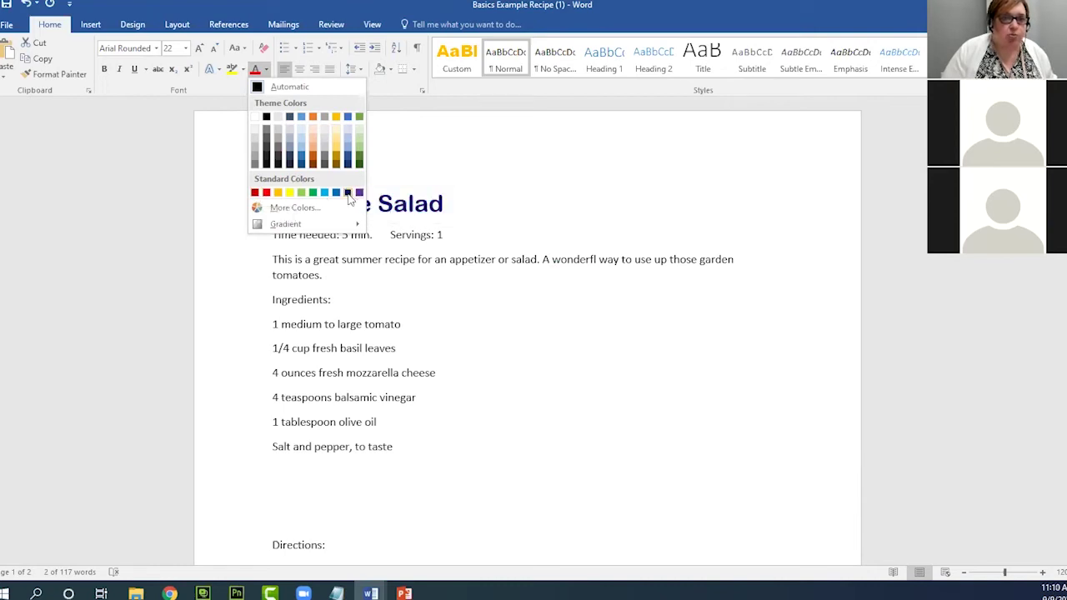
{"action": "left_click", "coordinate": [293, 209]}
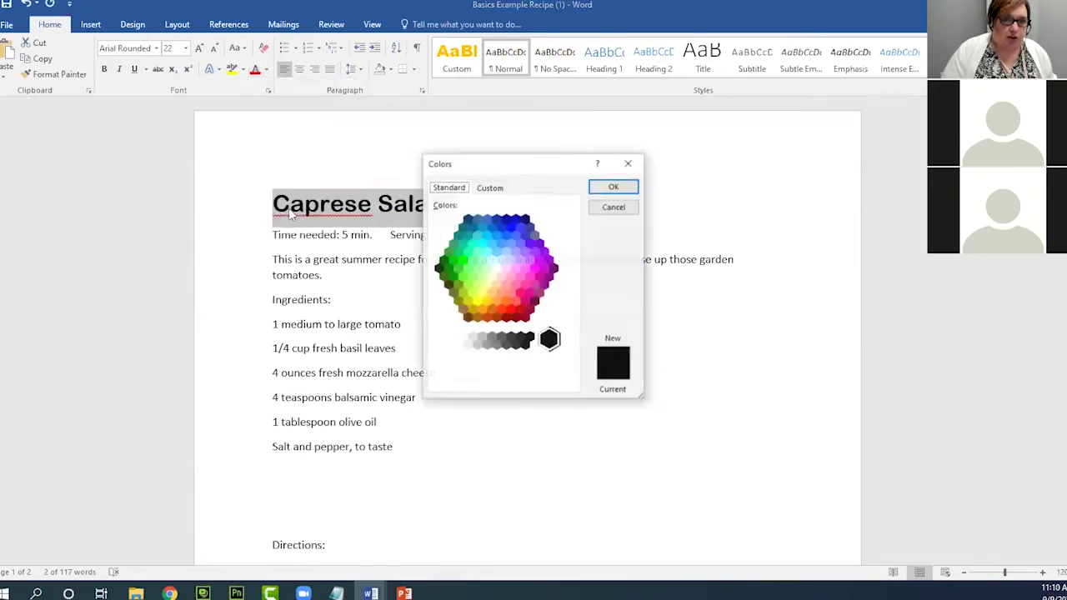
{"action": "left_click", "coordinate": [614, 207]}
{"action": "left_click", "coordinate": [266, 70]}
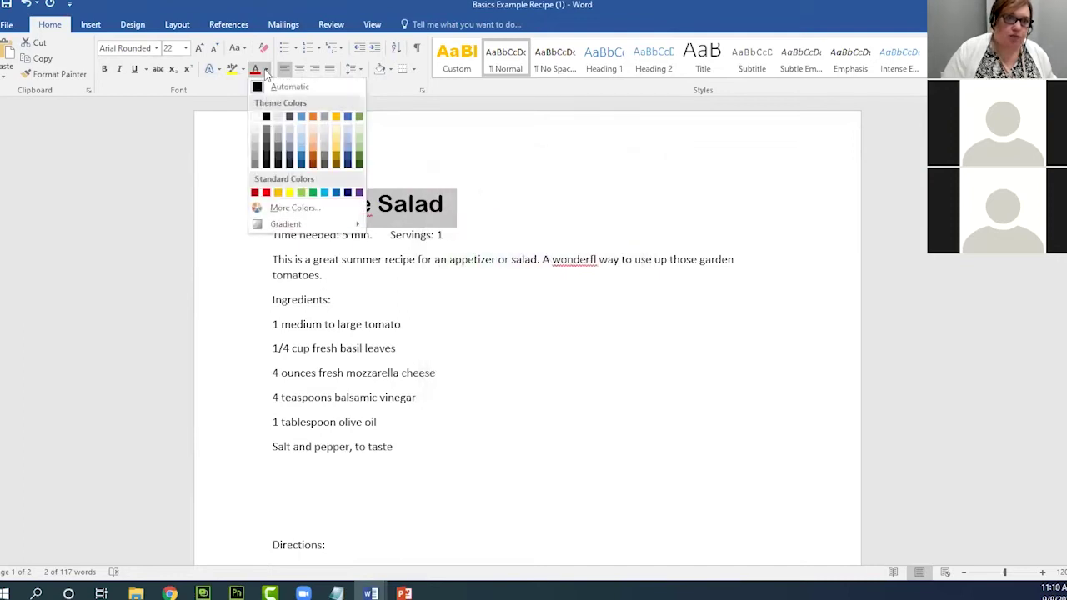
{"action": "left_click", "coordinate": [463, 150]}
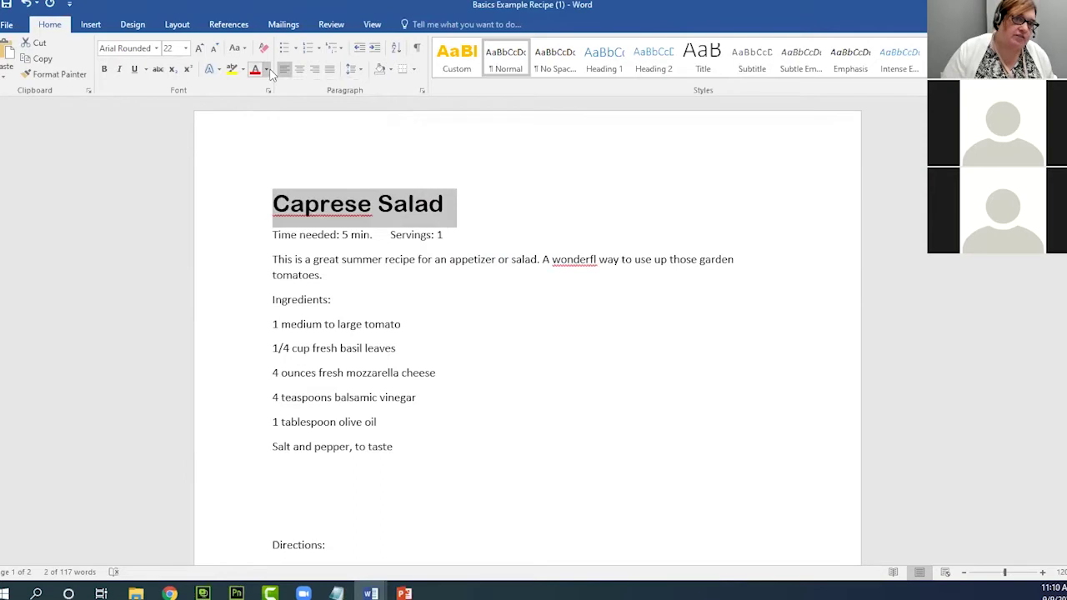
Set the recipe title's font color to Green, Accent 6, Darker 50% and deselect the title
{"action": "left_click", "coordinate": [267, 70]}
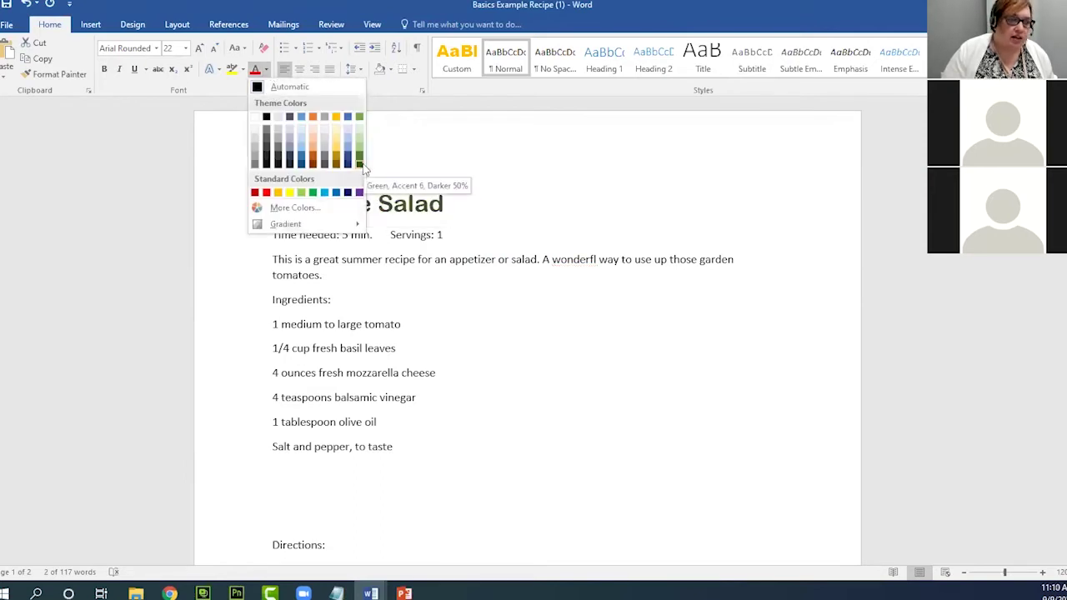
{"action": "left_click", "coordinate": [359, 164]}
{"action": "left_click", "coordinate": [467, 211]}
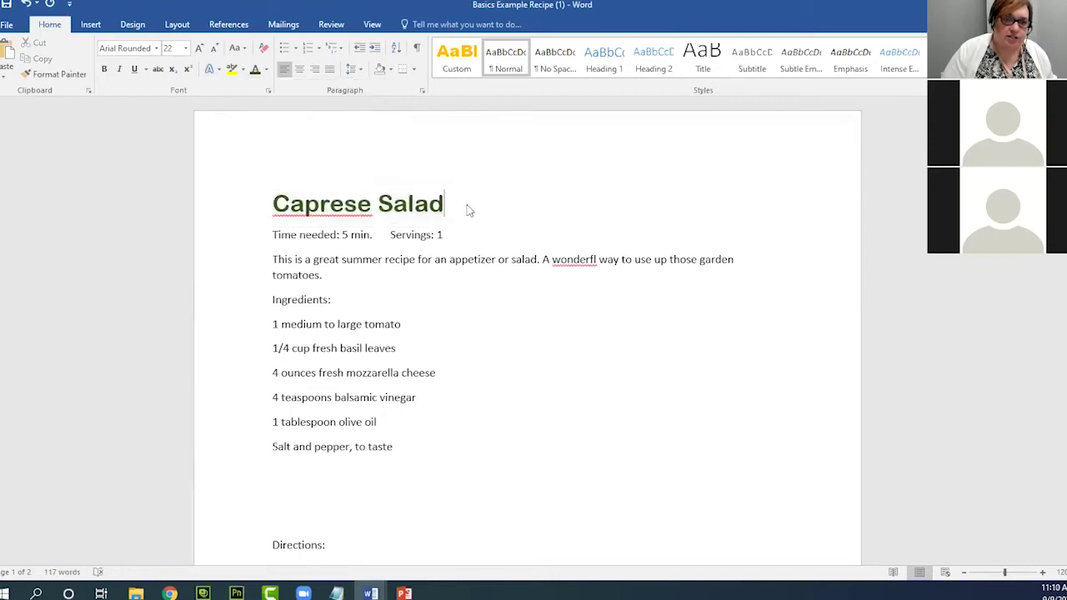
Try bold formatting on the whole "Caprese Salad" title, remove it again and leave the title selected
{"action": "left_click_drag", "start_coordinate": [459, 204], "coordinate": [275, 205]}
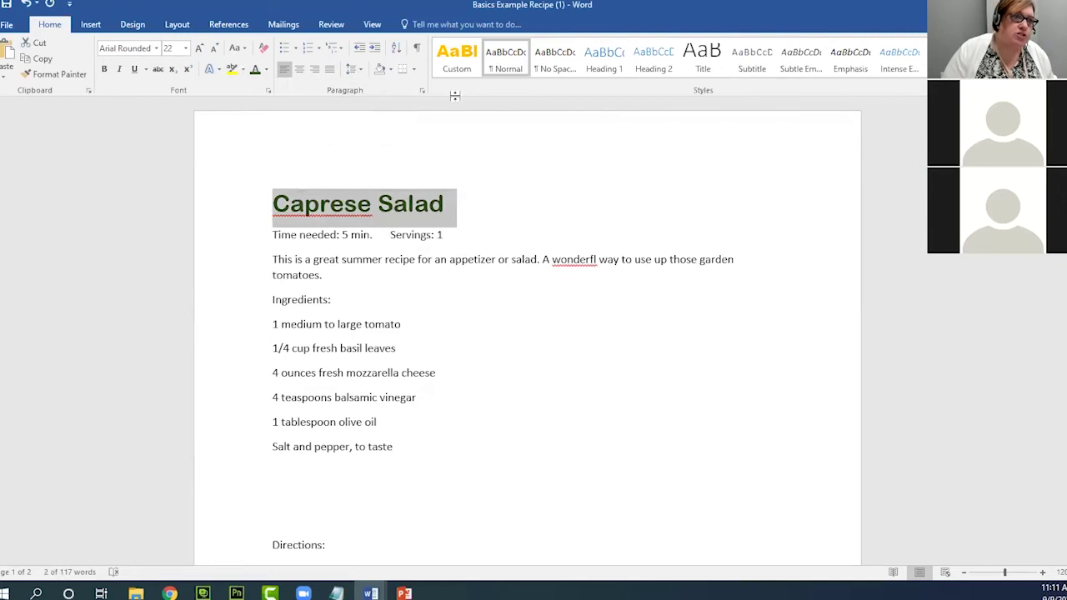
{"action": "left_click", "coordinate": [105, 70]}
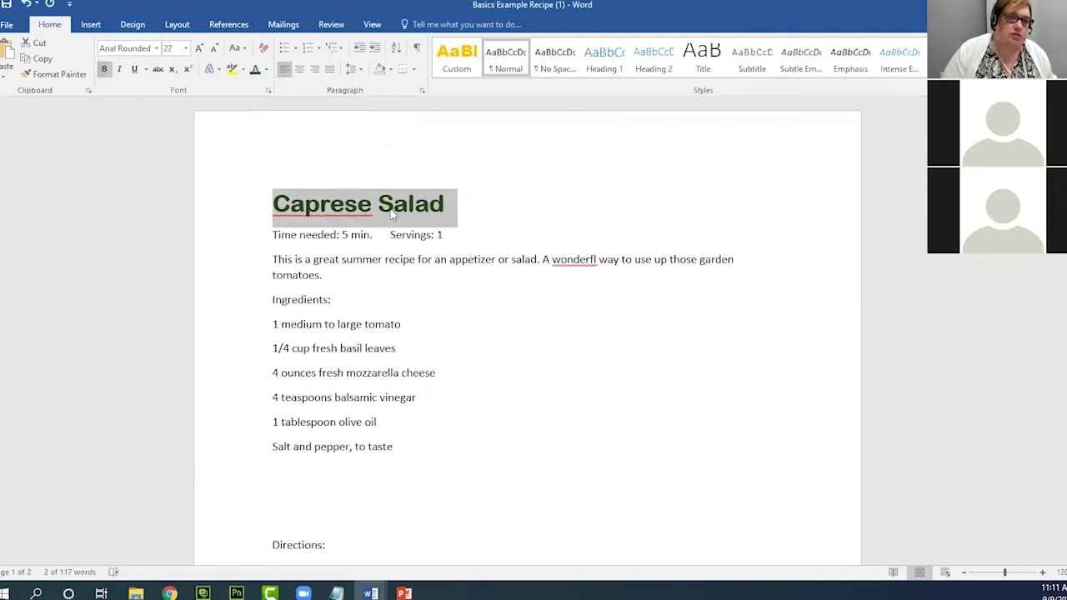
{"action": "left_click", "coordinate": [430, 204]}
{"action": "left_click_drag", "start_coordinate": [460, 205], "coordinate": [280, 203]}
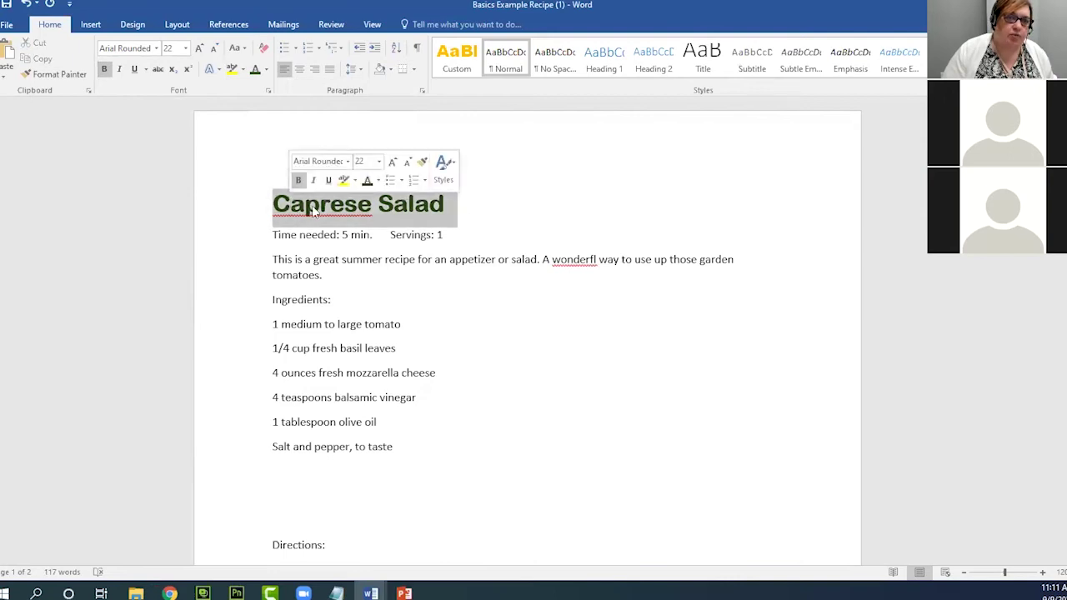
{"action": "left_click", "coordinate": [357, 204]}
{"action": "left_click_drag", "start_coordinate": [454, 212], "coordinate": [302, 205]}
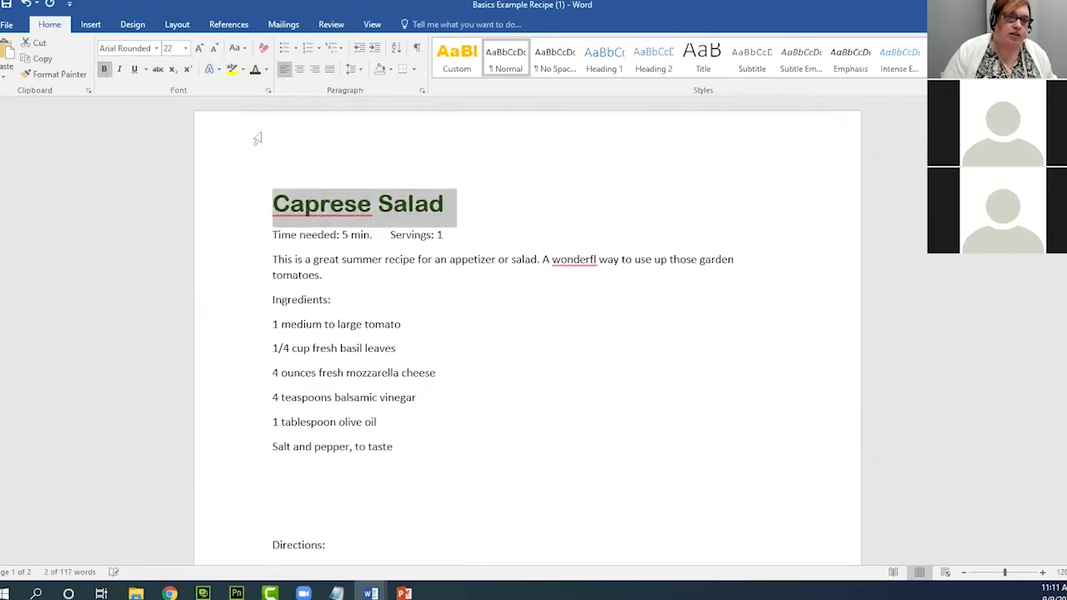
{"action": "left_click", "coordinate": [462, 205]}
{"action": "left_click_drag", "start_coordinate": [462, 205], "coordinate": [273, 205]}
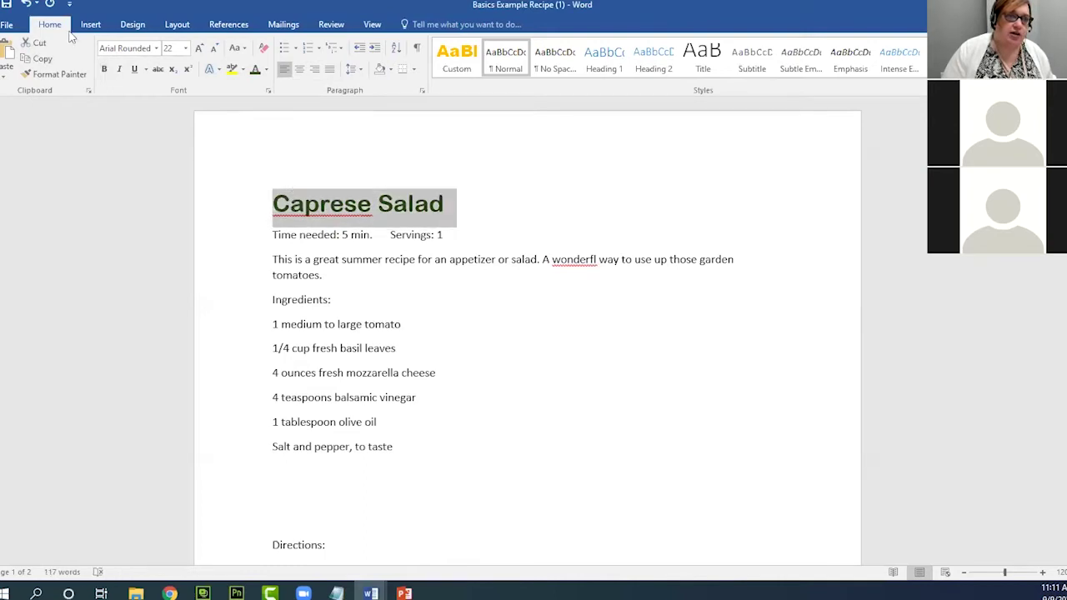
Apply bold, italic and underline formatting to the "Caprese Salad" title
{"action": "left_click", "coordinate": [105, 73]}
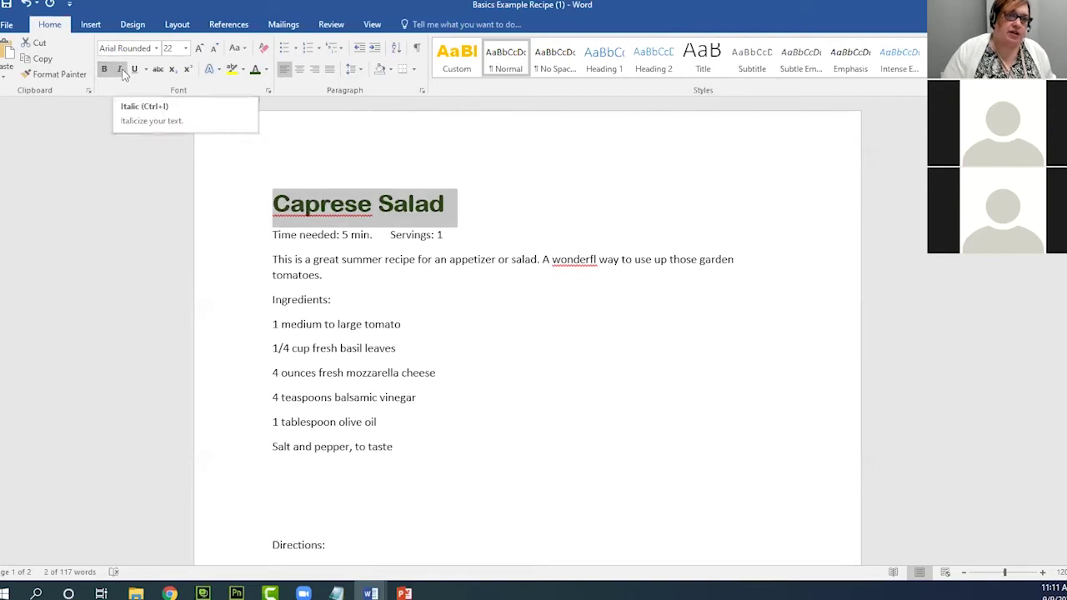
{"action": "left_click", "coordinate": [121, 70]}
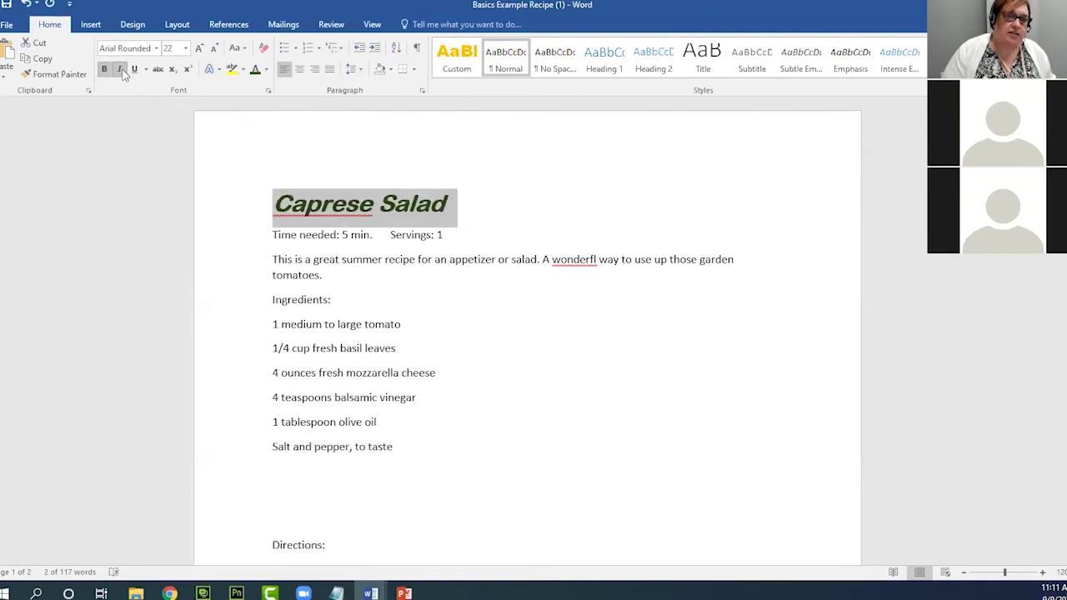
{"action": "left_click", "coordinate": [134, 70]}
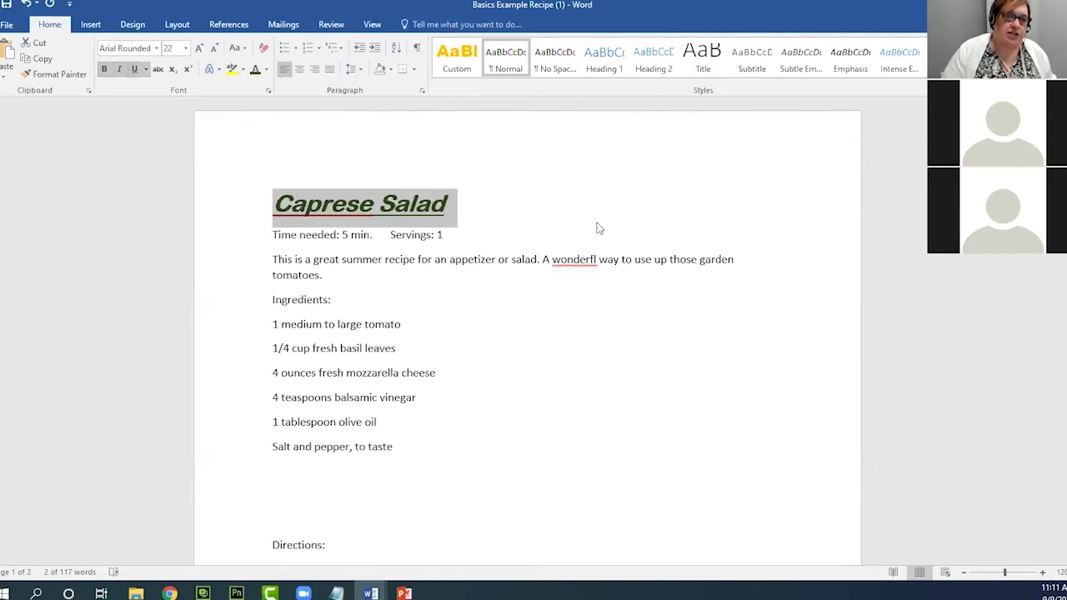
{"action": "left_click", "coordinate": [515, 354]}
Remove the underline from the "Caprese Salad" title
{"action": "left_click_drag", "start_coordinate": [460, 208], "coordinate": [272, 210]}
{"action": "left_click", "coordinate": [134, 69]}
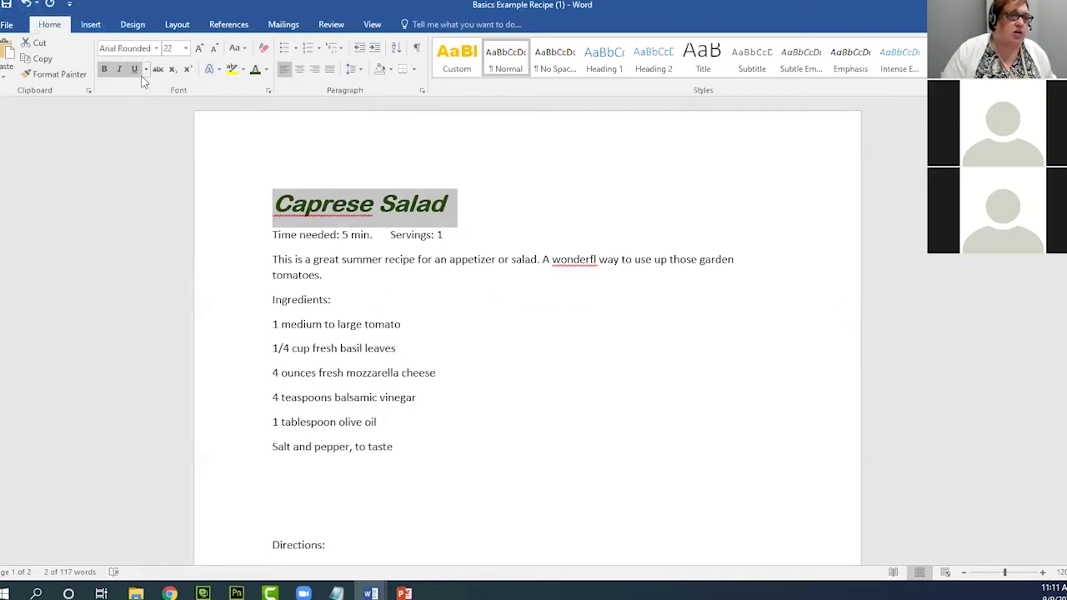
{"action": "left_click", "coordinate": [434, 218]}
{"action": "triple_click", "coordinate": [377, 197]}
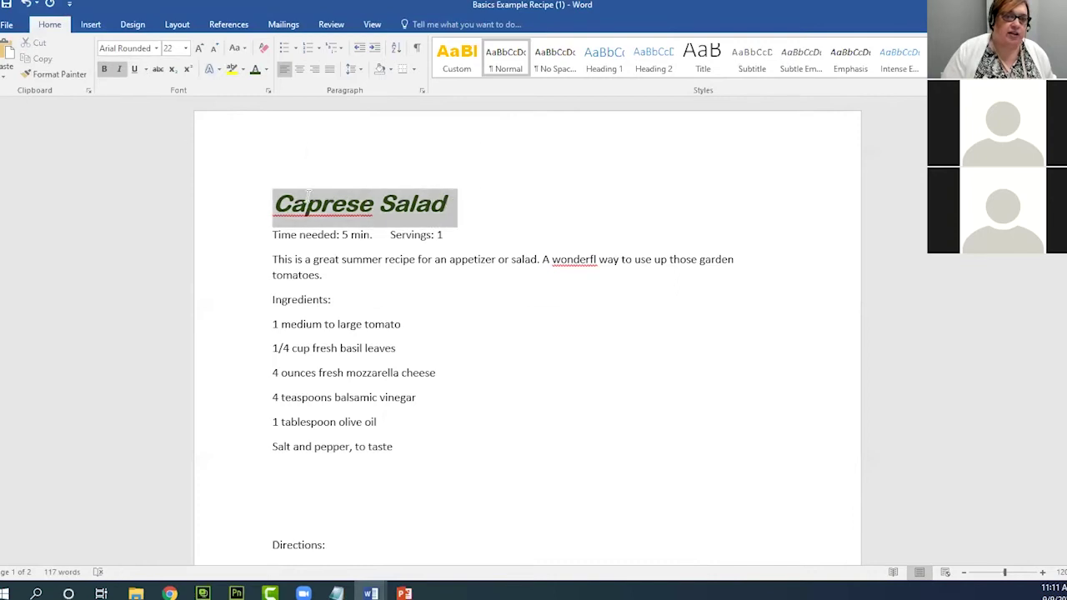
{"action": "left_click_drag", "start_coordinate": [523, 210], "coordinate": [281, 213]}
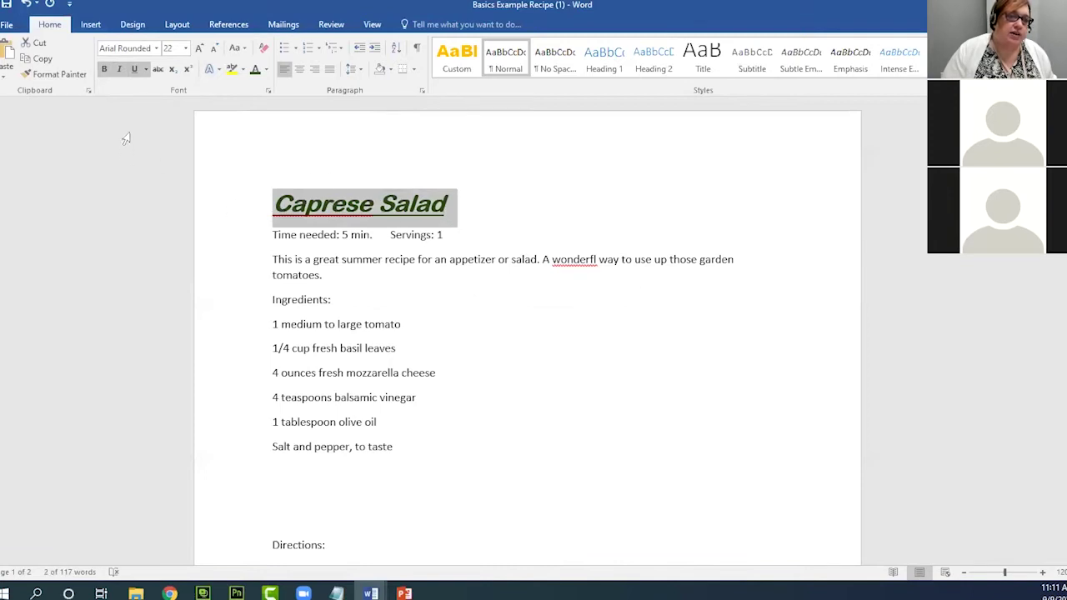
{"action": "left_click", "coordinate": [135, 70]}
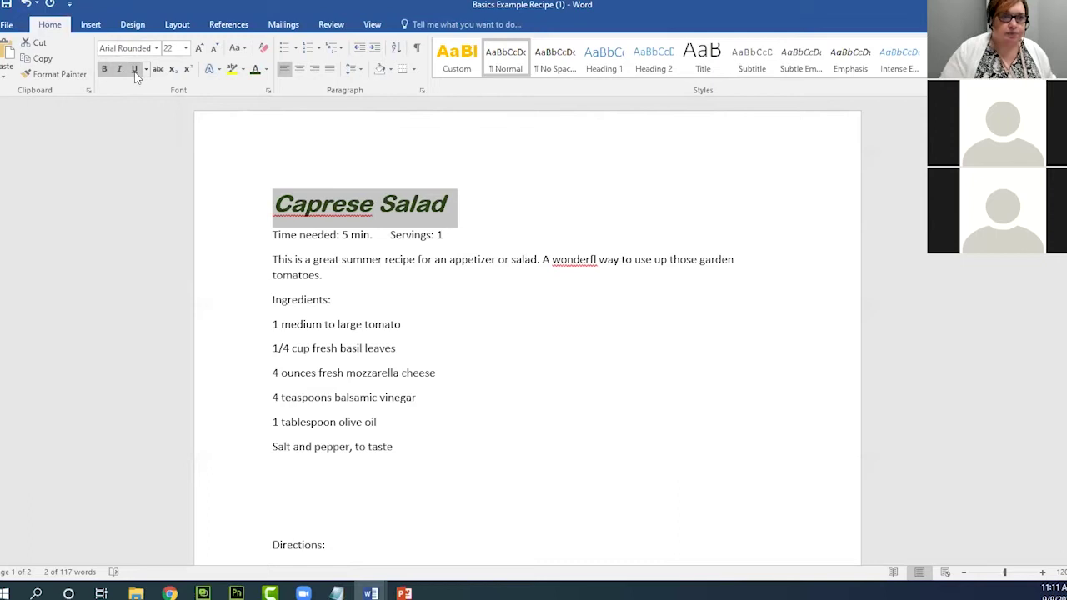
{"action": "left_click", "coordinate": [479, 204]}
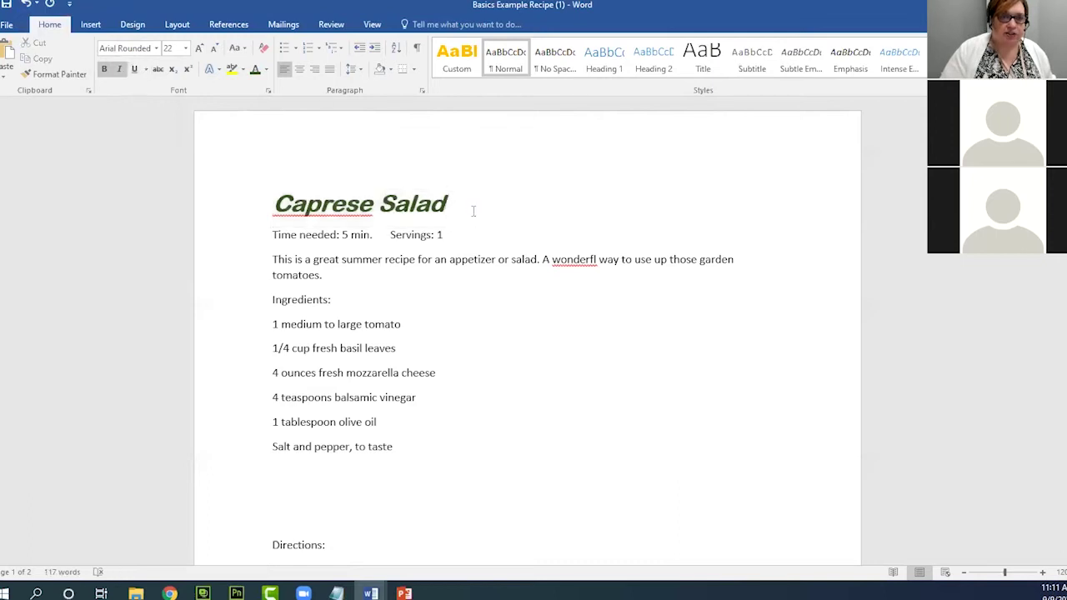
Remove the italic formatting from the "Caprese Salad" title
{"action": "left_click", "coordinate": [255, 191]}
{"action": "left_click", "coordinate": [307, 213]}
{"action": "right_click", "coordinate": [310, 215]}
{"action": "key", "text": "Escape"}
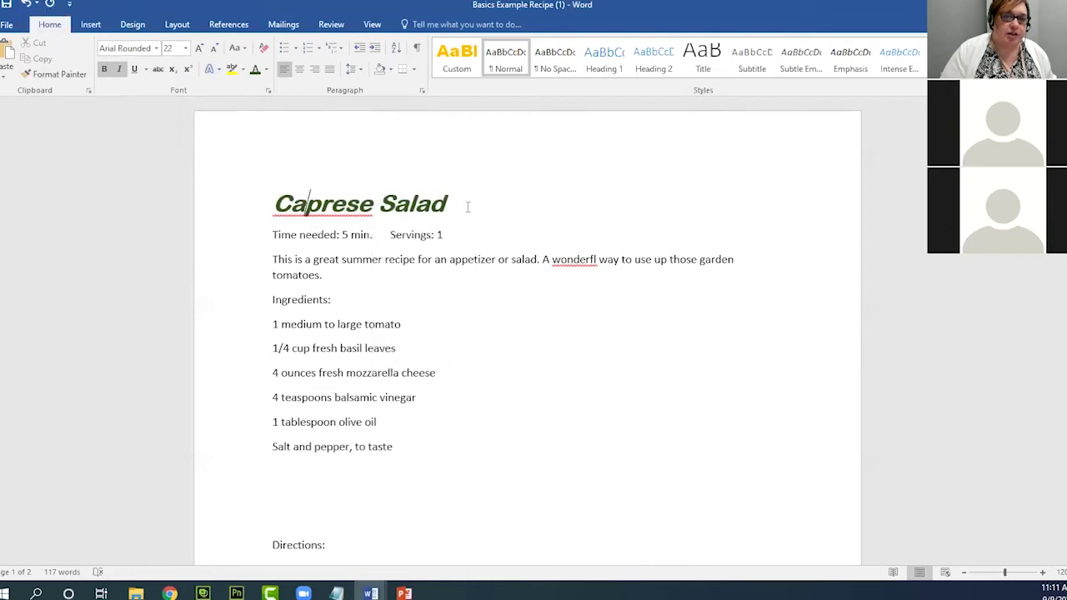
{"action": "left_click_drag", "start_coordinate": [468, 207], "coordinate": [272, 205]}
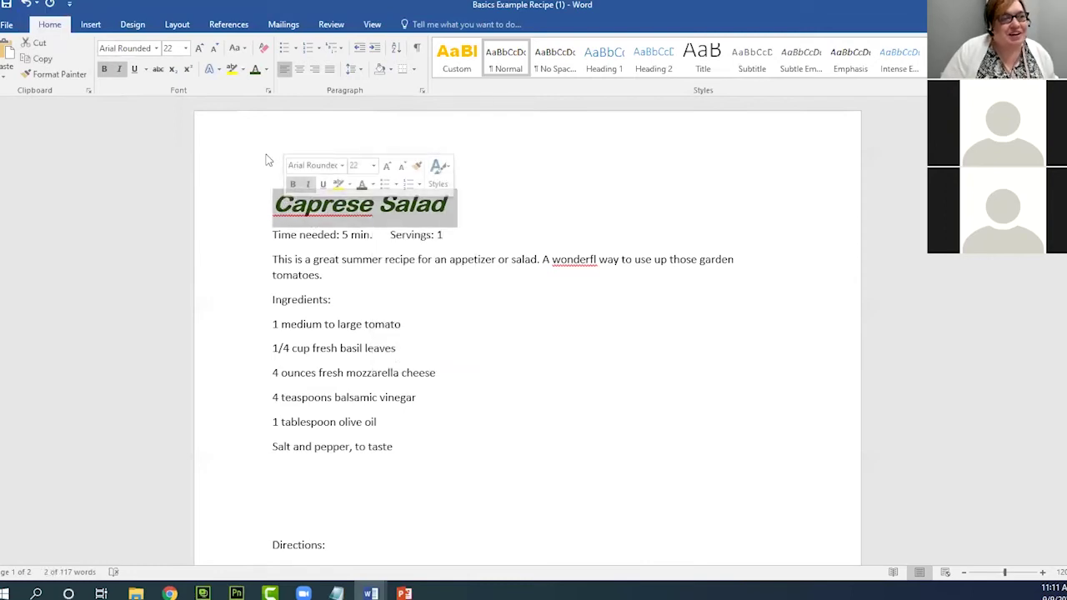
{"action": "left_click", "coordinate": [121, 74]}
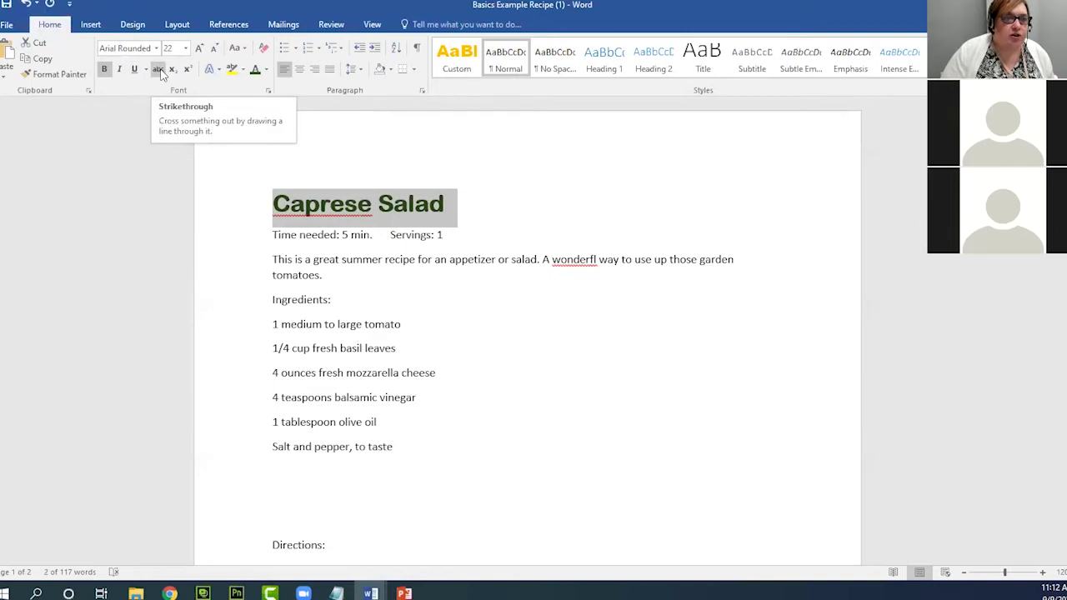
Apply strikethrough to the "Caprese Salad" title and remove it again
{"action": "left_click", "coordinate": [162, 70]}
{"action": "left_click", "coordinate": [513, 348]}
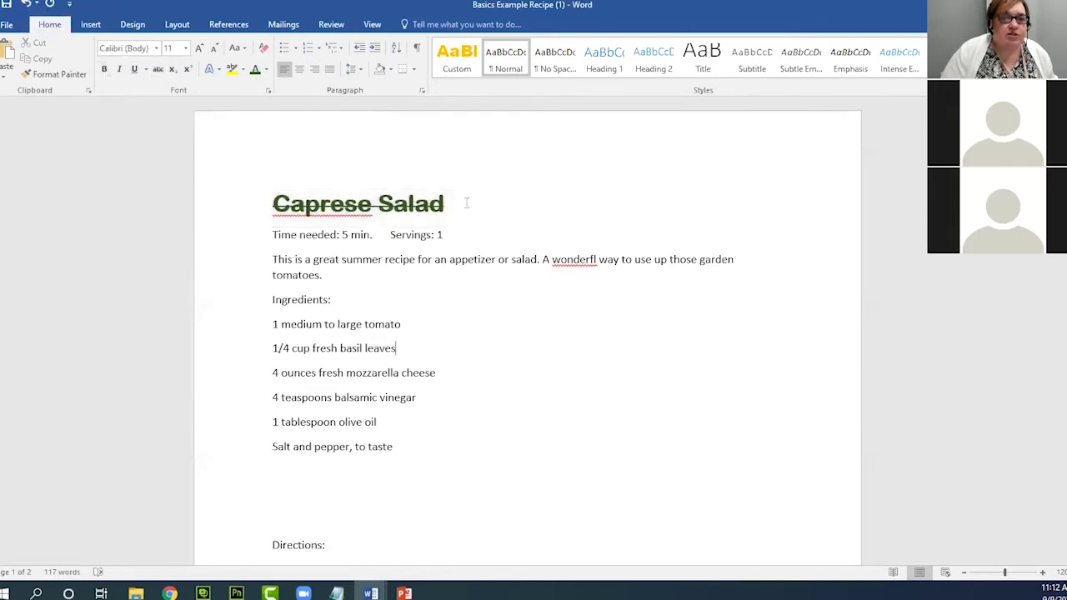
{"action": "left_click_drag", "start_coordinate": [466, 202], "coordinate": [274, 204]}
{"action": "left_click", "coordinate": [161, 70]}
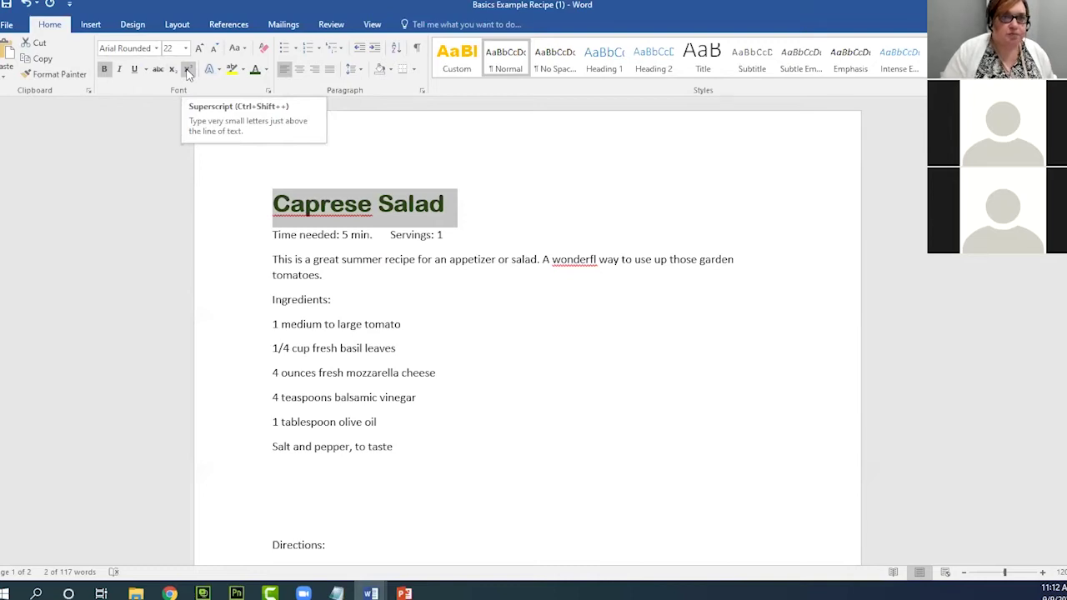
{"action": "left_click", "coordinate": [504, 200]}
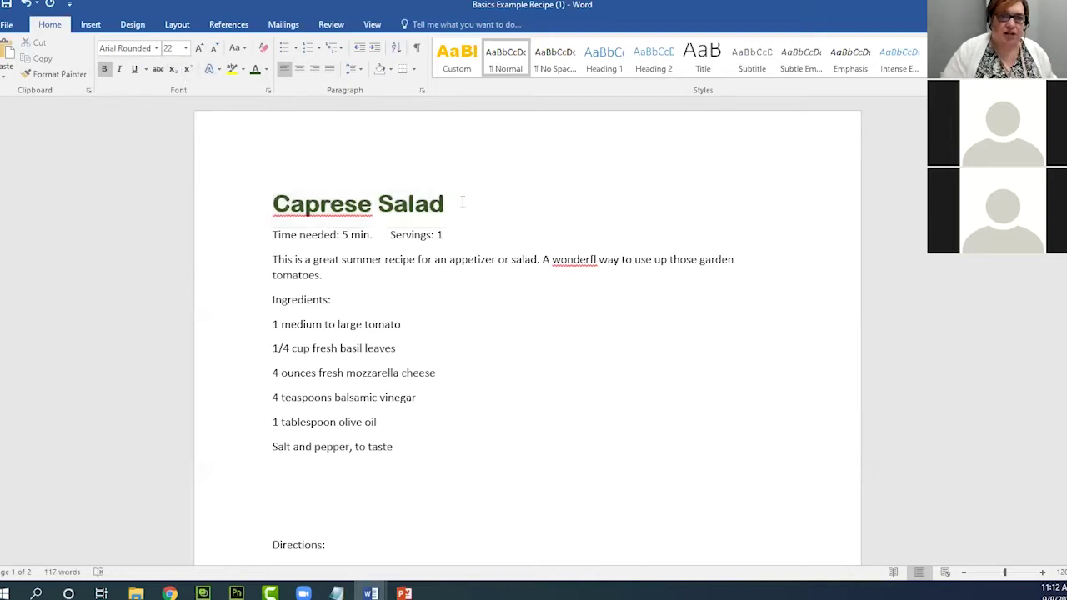
Set the font color of the "Caprese Salad" title to the darkest green theme color
{"action": "left_click_drag", "start_coordinate": [462, 201], "coordinate": [278, 198]}
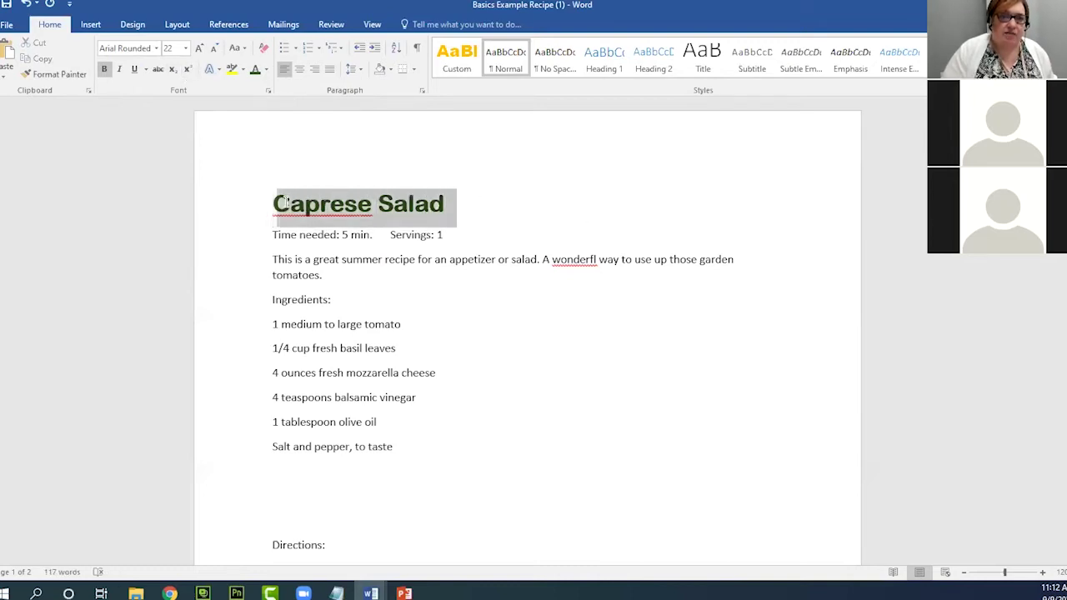
{"action": "left_click", "coordinate": [460, 204]}
{"action": "left_click_drag", "start_coordinate": [461, 205], "coordinate": [275, 200]}
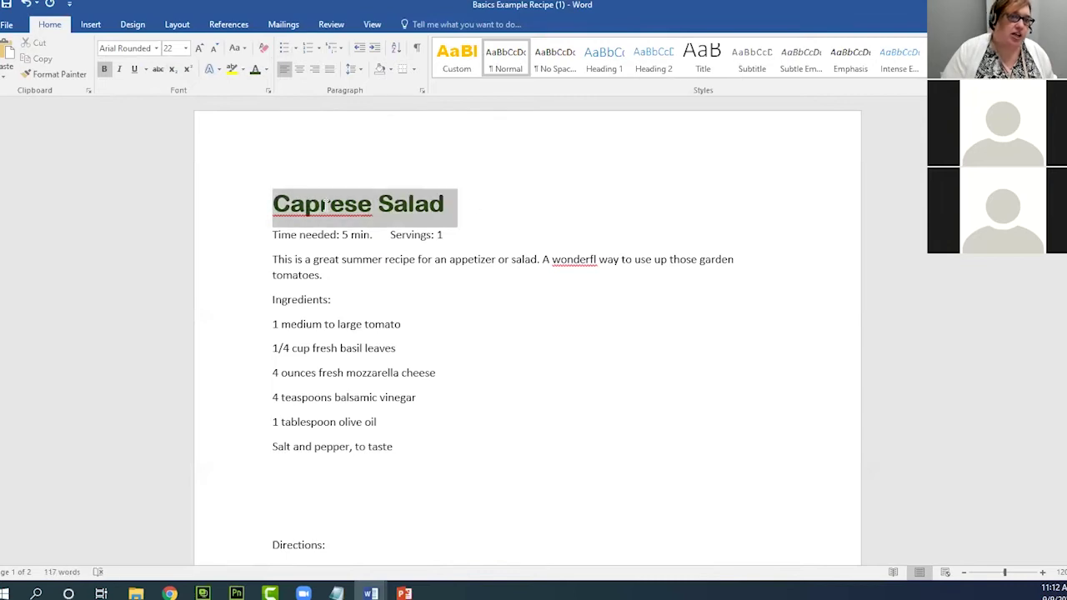
{"action": "left_click", "coordinate": [266, 73]}
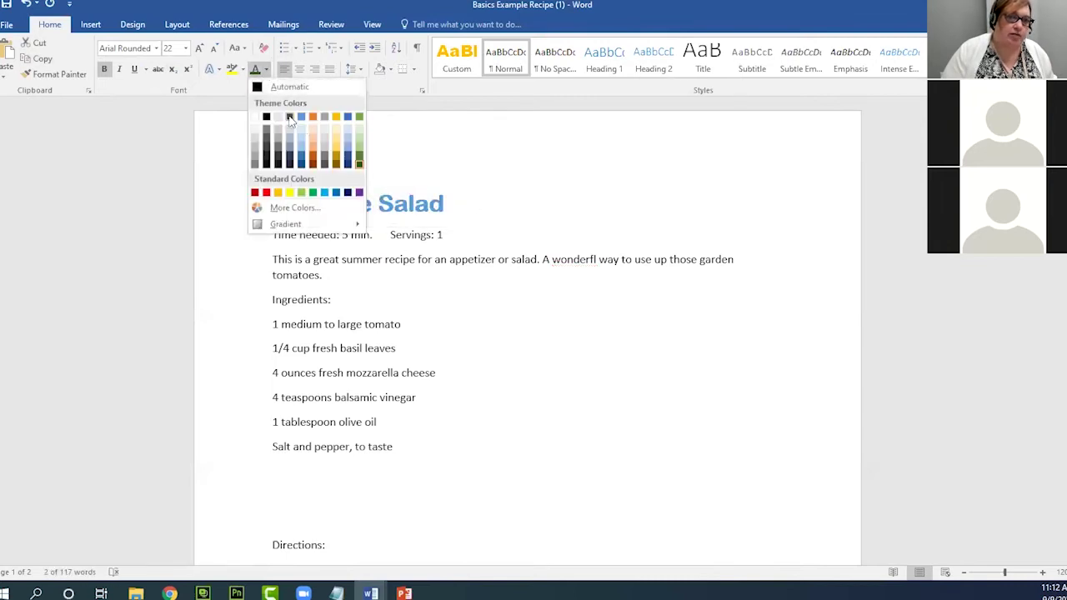
{"action": "left_click", "coordinate": [359, 164]}
{"action": "left_click", "coordinate": [486, 212]}
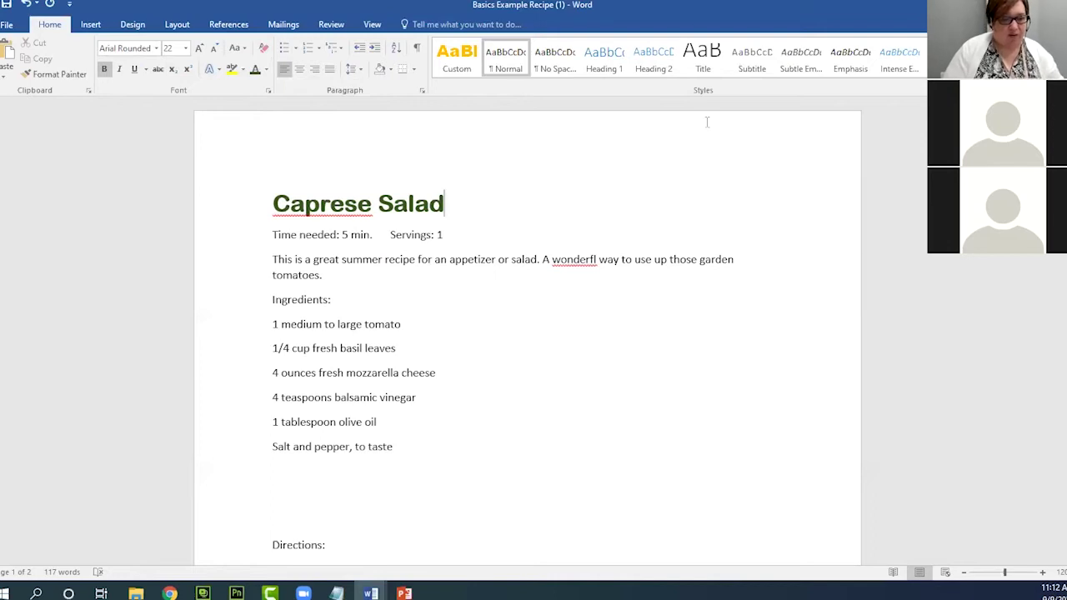
{"action": "left_click", "coordinate": [561, 382]}
{"action": "left_click", "coordinate": [394, 206]}
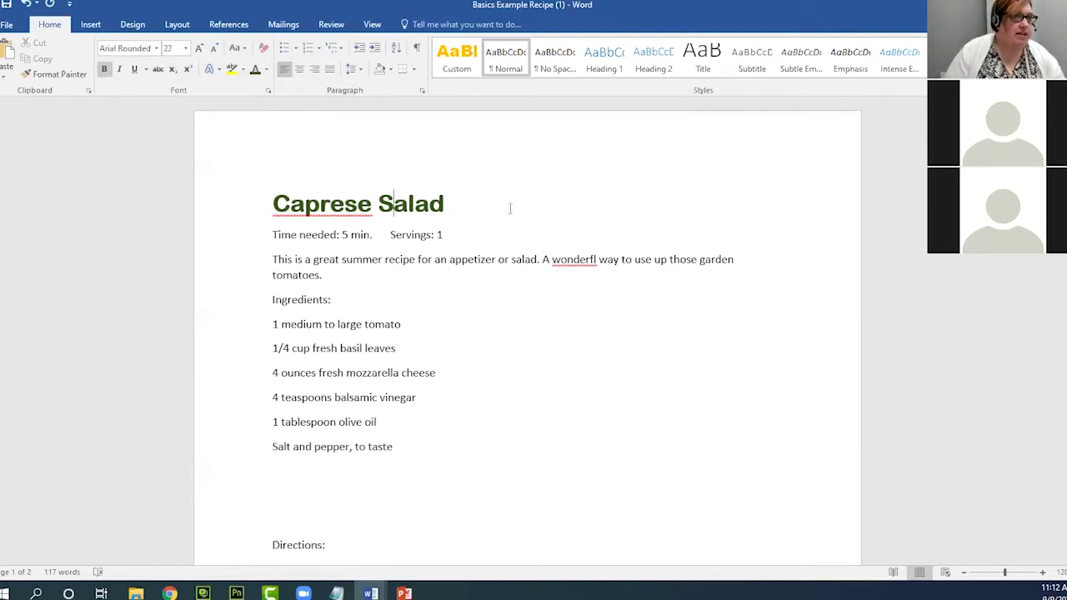
{"action": "triple_click", "coordinate": [456, 205]}
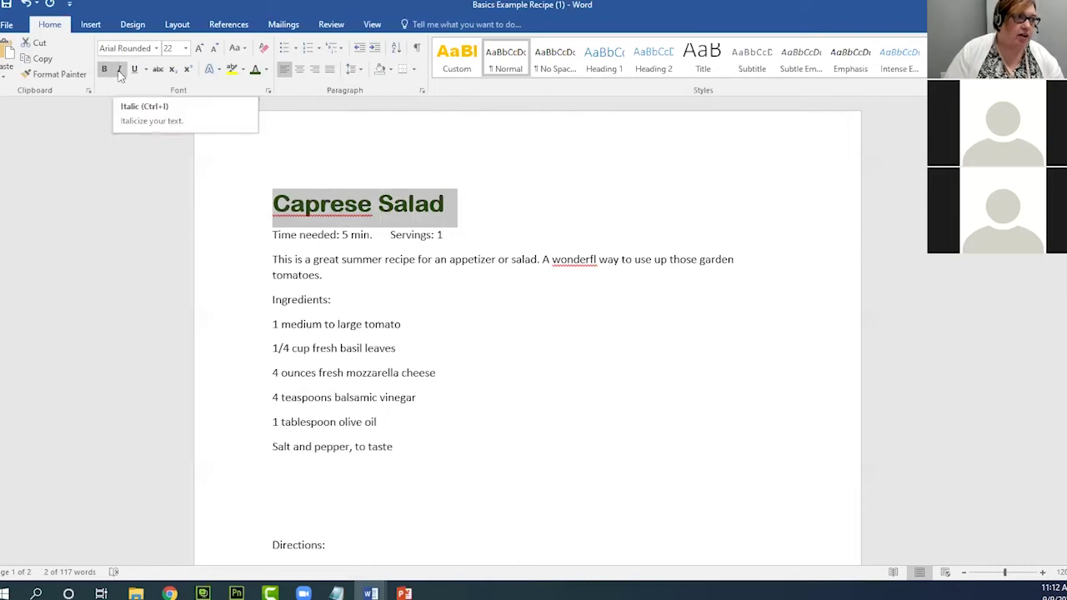
{"action": "left_click_drag", "start_coordinate": [488, 200], "coordinate": [296, 215]}
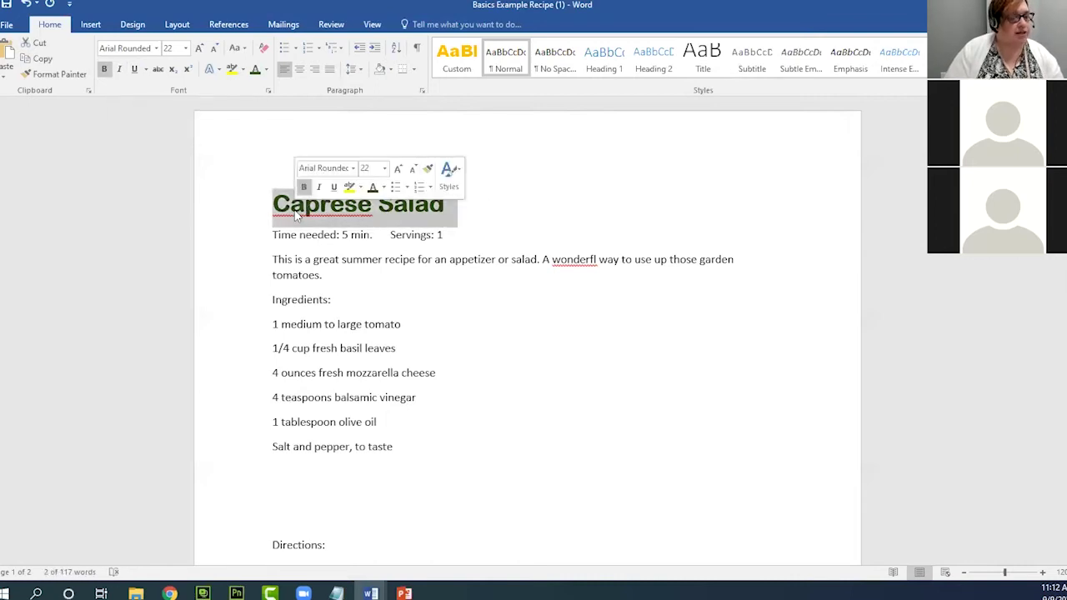
{"action": "left_click", "coordinate": [450, 271]}
{"action": "left_click_drag", "start_coordinate": [454, 210], "coordinate": [290, 217]}
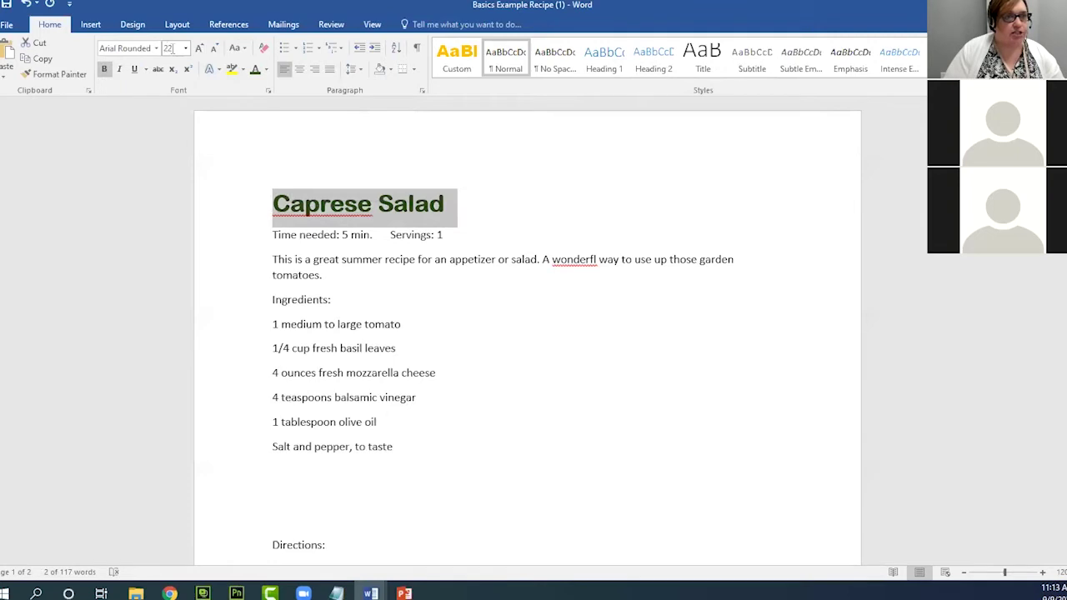
{"action": "left_click", "coordinate": [459, 209]}
{"action": "left_click_drag", "start_coordinate": [458, 208], "coordinate": [293, 206]}
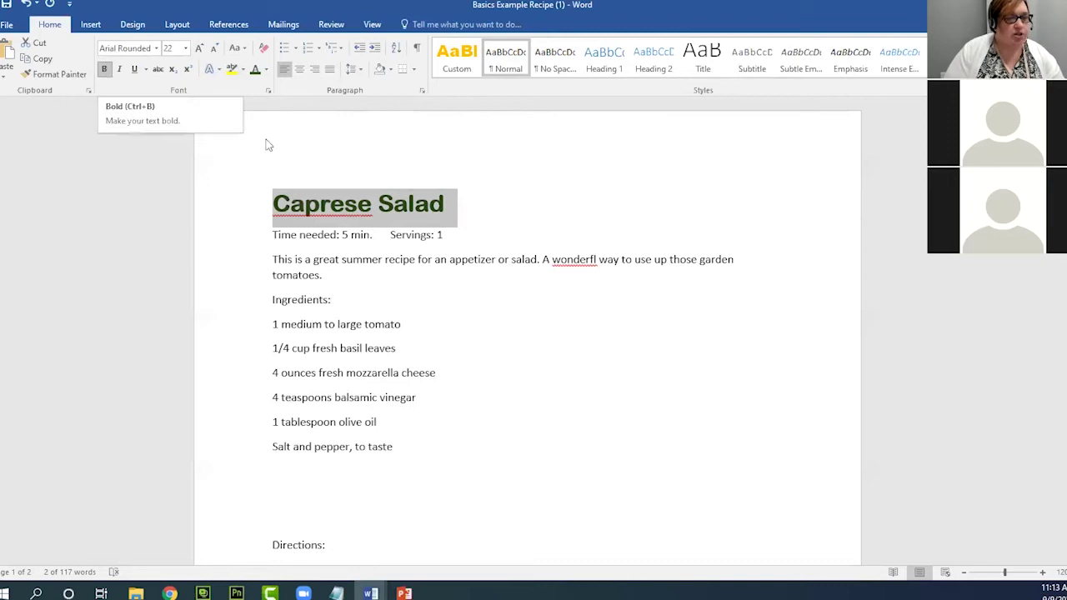
{"action": "left_click", "coordinate": [463, 316]}
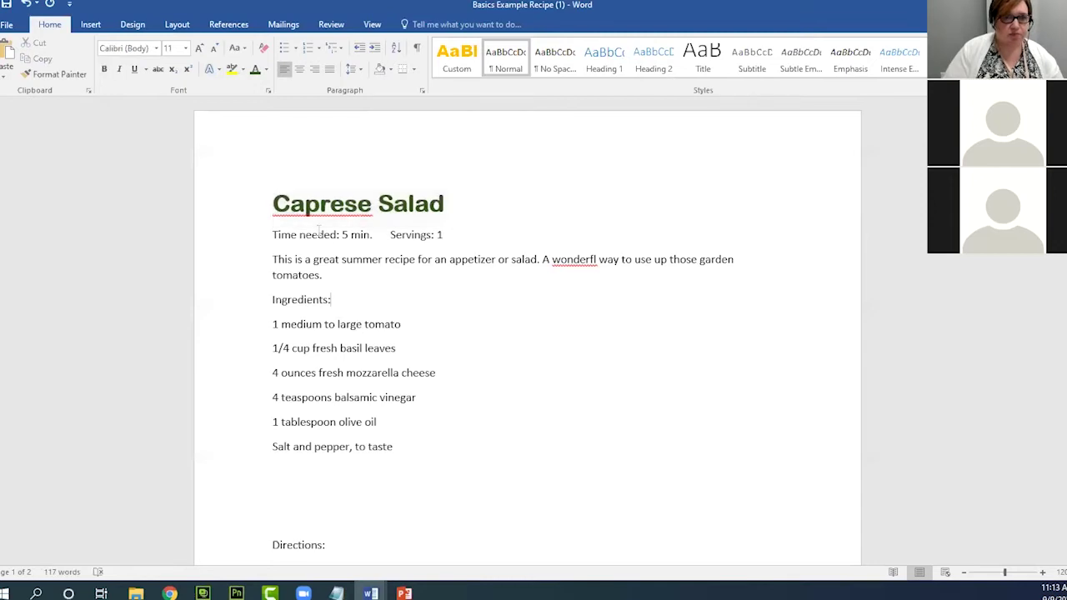
{"action": "mouse_move", "coordinate": [281, 204]}
{"action": "left_mouse_down"}
{"action": "mouse_move", "coordinate": [467, 207]}
{"action": "mouse_move", "coordinate": [273, 205]}
{"action": "left_mouse_up"}
{"action": "left_click", "coordinate": [459, 206]}
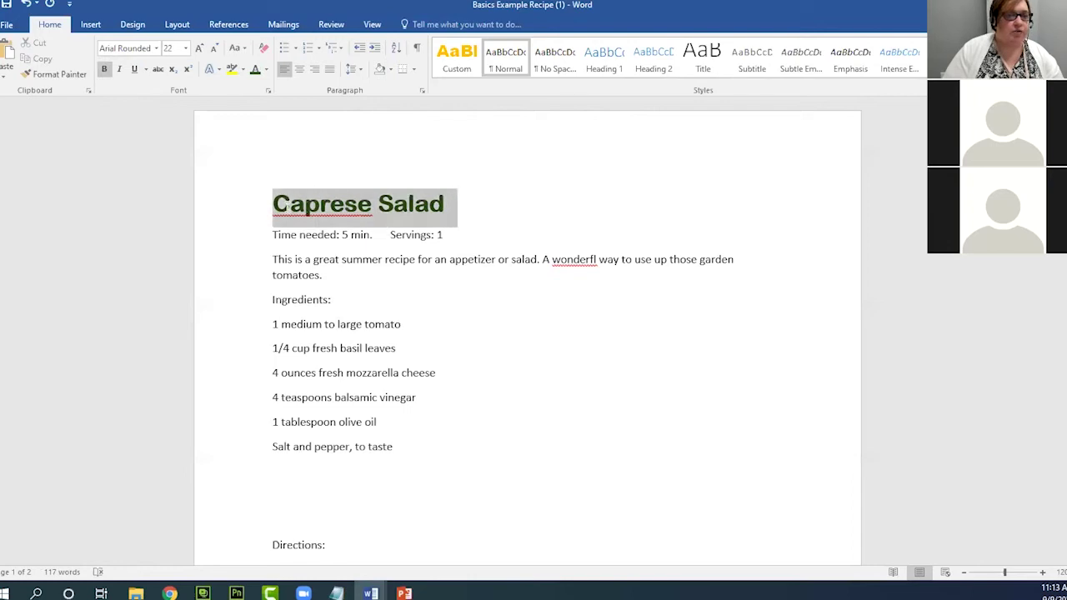
{"action": "left_click", "coordinate": [496, 321]}
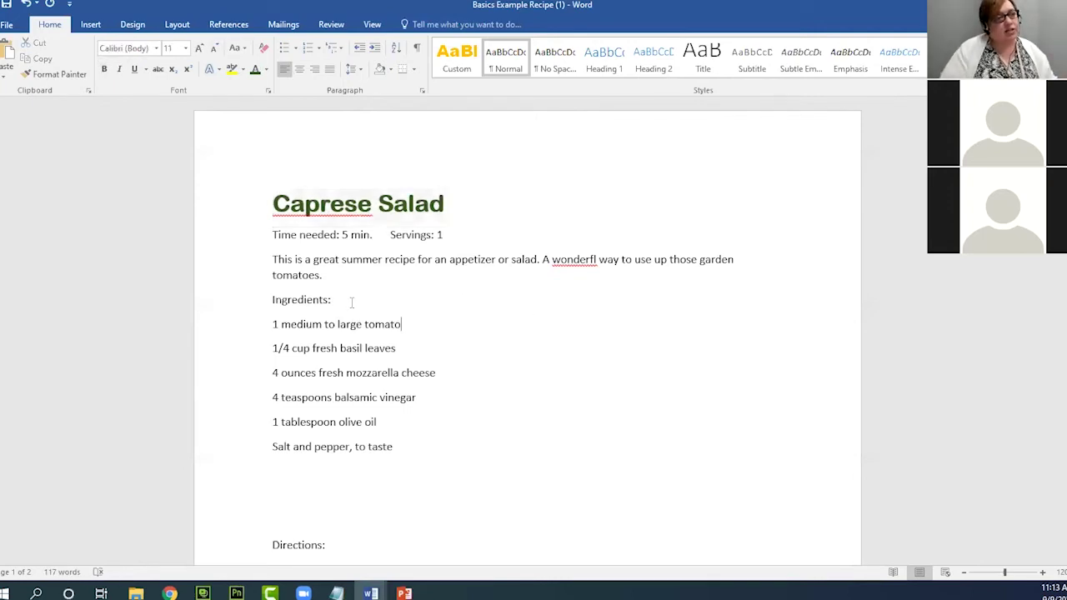
{"action": "scroll", "coordinate": [363, 298], "scroll_direction": "down", "scroll_amount": 2}
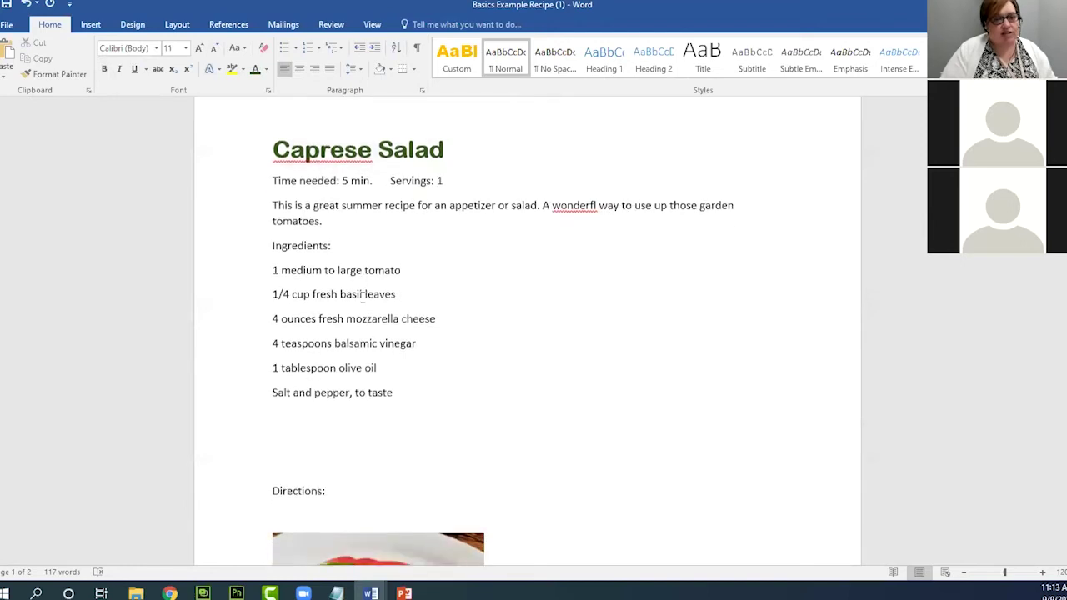
{"action": "scroll", "coordinate": [362, 298], "scroll_direction": "up", "scroll_amount": 2}
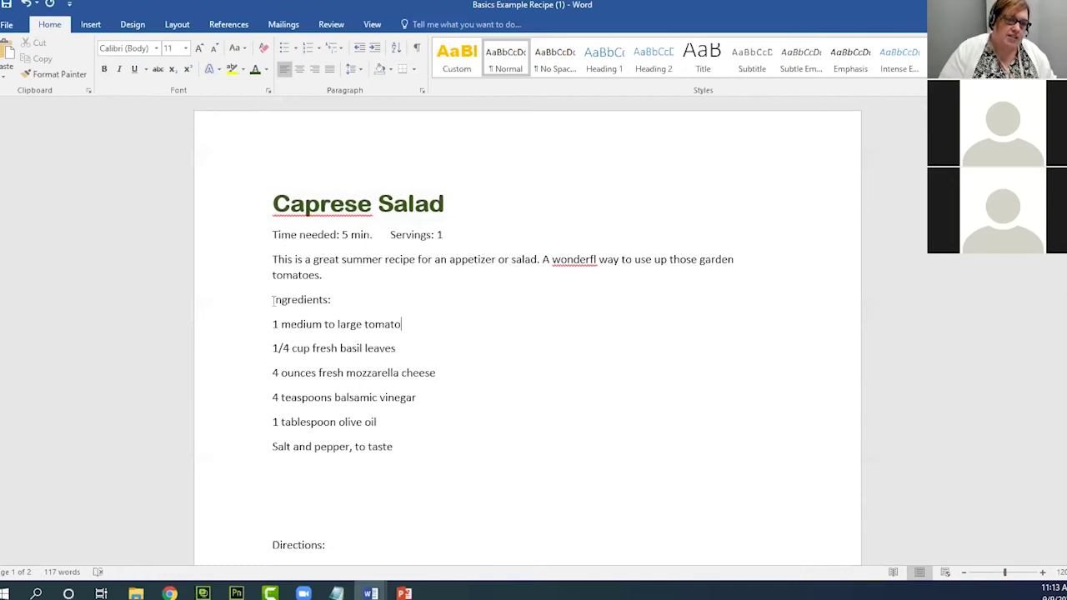
{"action": "left_click", "coordinate": [510, 384]}
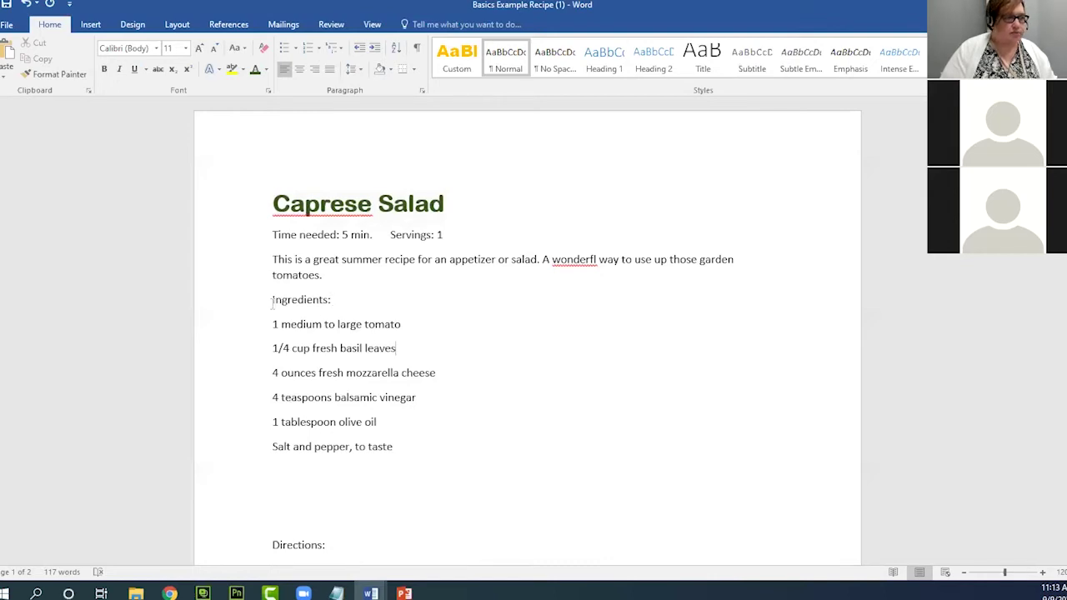
Make the "Ingredients:" heading bold and set its font size to 14
{"action": "left_click_drag", "start_coordinate": [316, 304], "coordinate": [335, 309]}
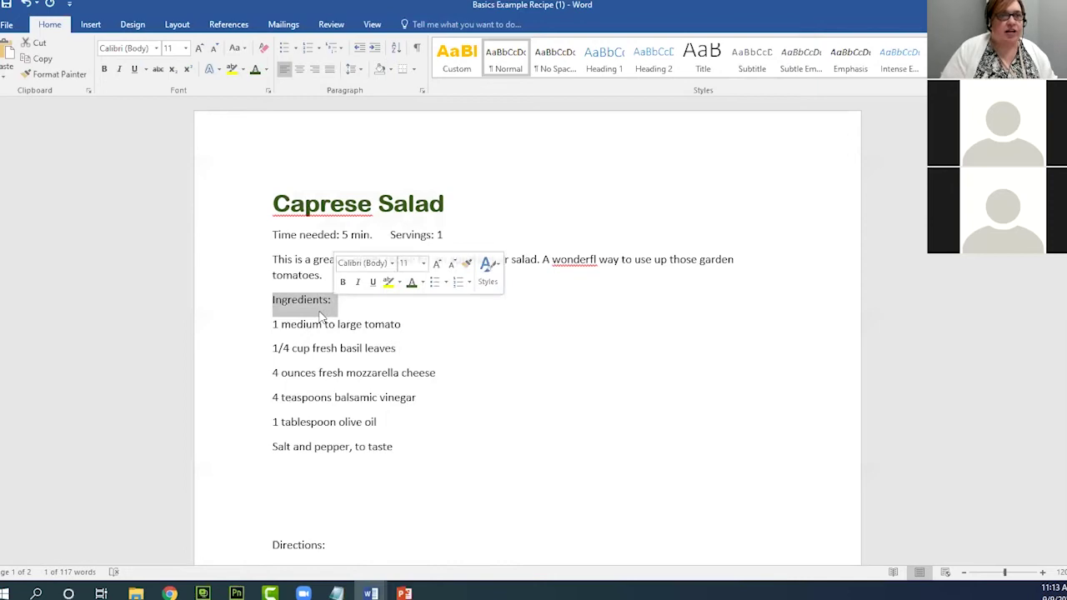
{"action": "left_click", "coordinate": [103, 72]}
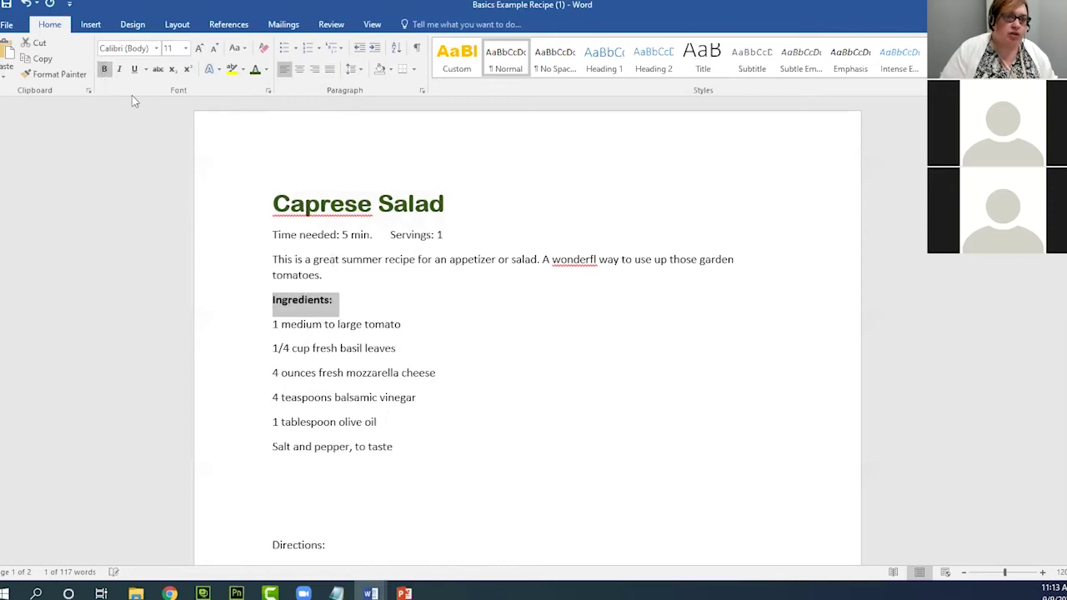
{"action": "left_click", "coordinate": [186, 49]}
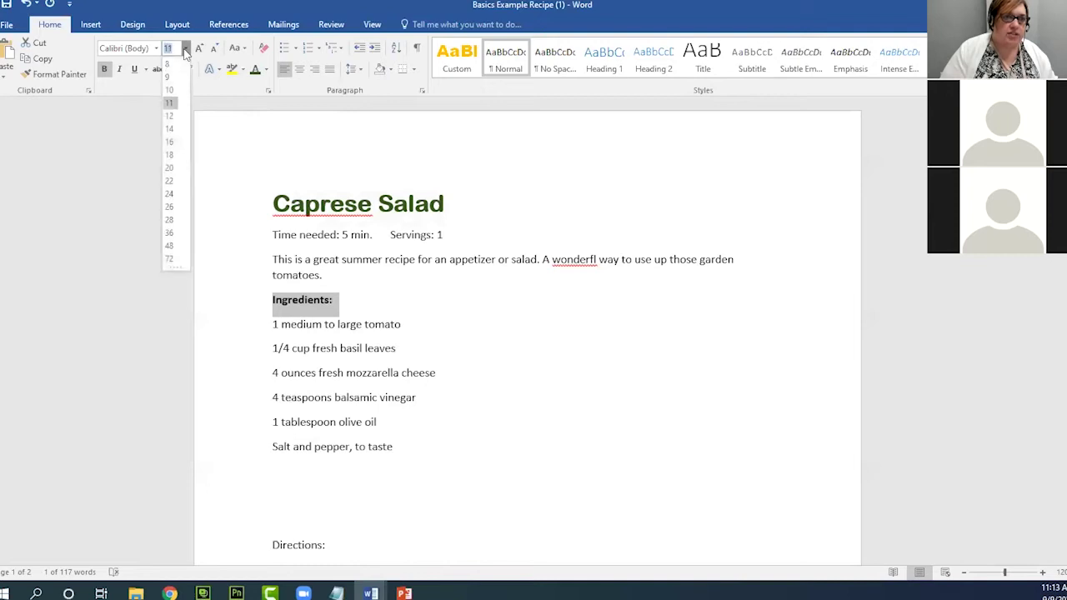
{"action": "left_click", "coordinate": [171, 129]}
Set the "Directions:" heading to font size 14 and make it bold
{"action": "scroll", "coordinate": [330, 350], "scroll_direction": "down", "scroll_amount": 3}
{"action": "triple_click", "coordinate": [332, 389]}
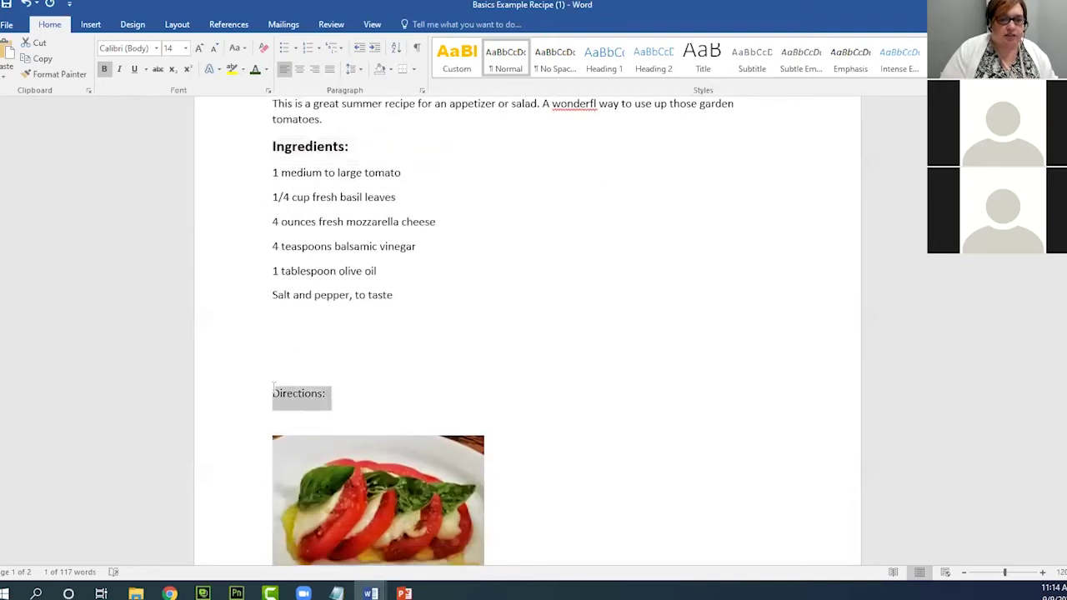
{"action": "left_click", "coordinate": [186, 49]}
{"action": "left_click", "coordinate": [170, 129]}
{"action": "left_click", "coordinate": [105, 69]}
Delete the empty lines between "Salt and pepper, to taste" and the "Directions:" heading
{"action": "left_click", "coordinate": [277, 316]}
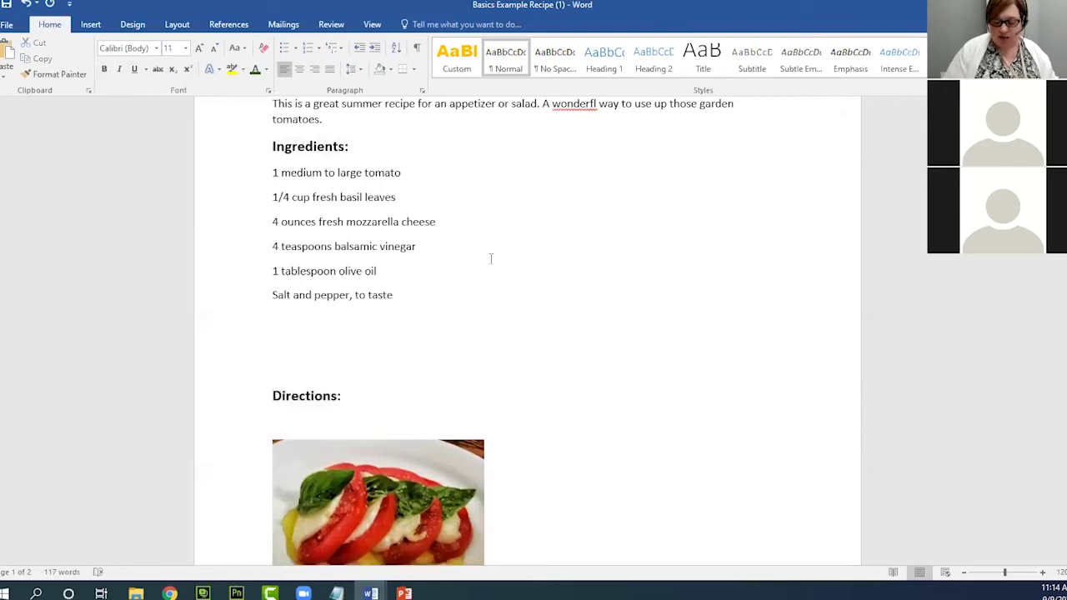
{"action": "key", "text": "Delete"}
{"action": "key", "text": "Delete"}
{"action": "key", "text": "Delete"}
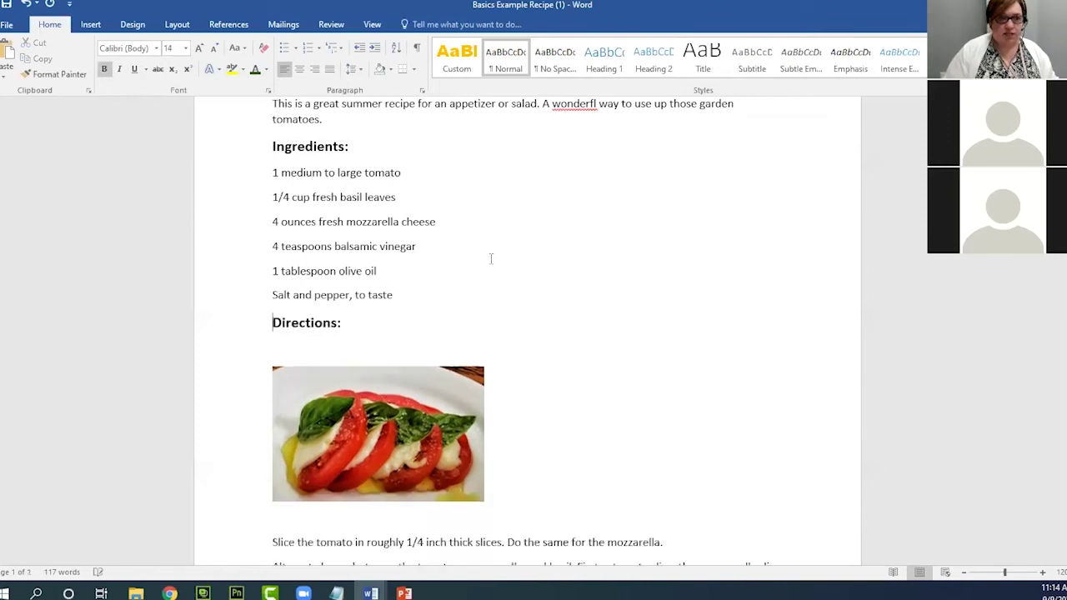
{"action": "scroll", "coordinate": [569, 328], "scroll_direction": "down", "scroll_amount": 4}
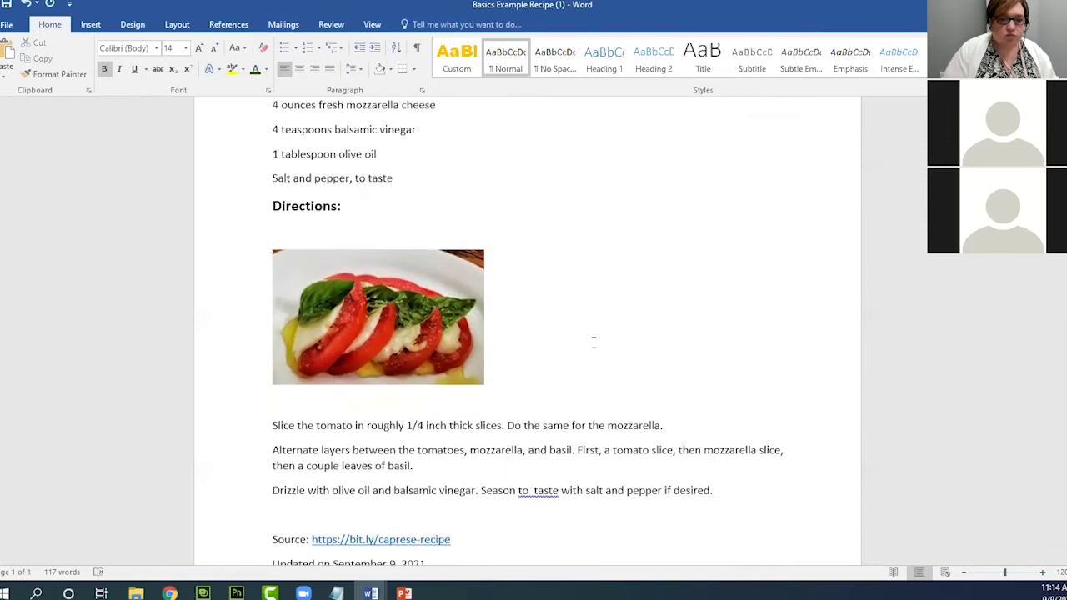
{"action": "scroll", "coordinate": [593, 342], "scroll_direction": "up", "scroll_amount": 8}
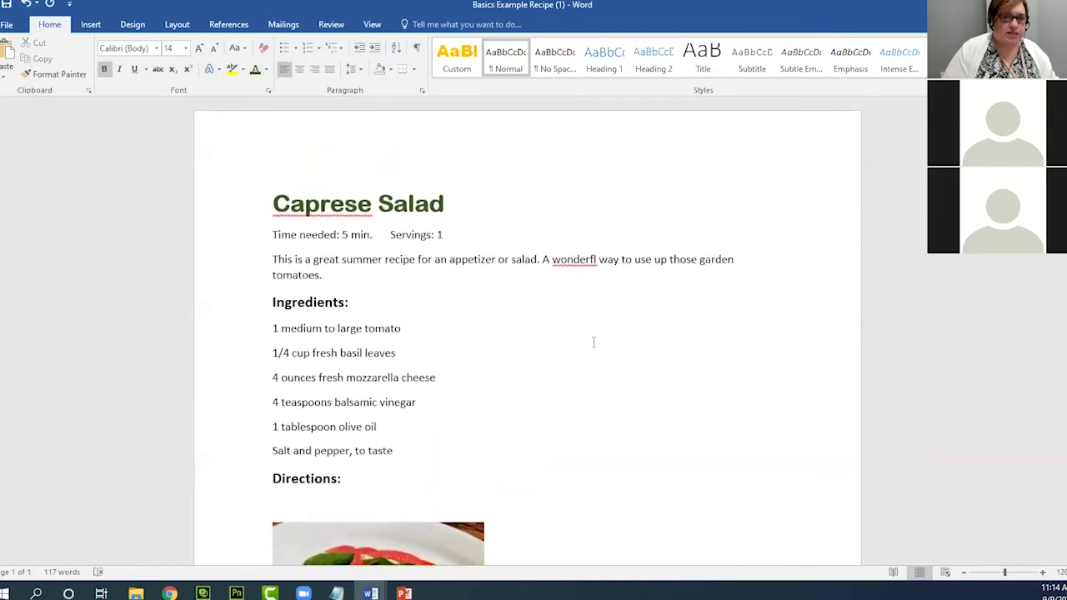
{"action": "left_click", "coordinate": [286, 158]}
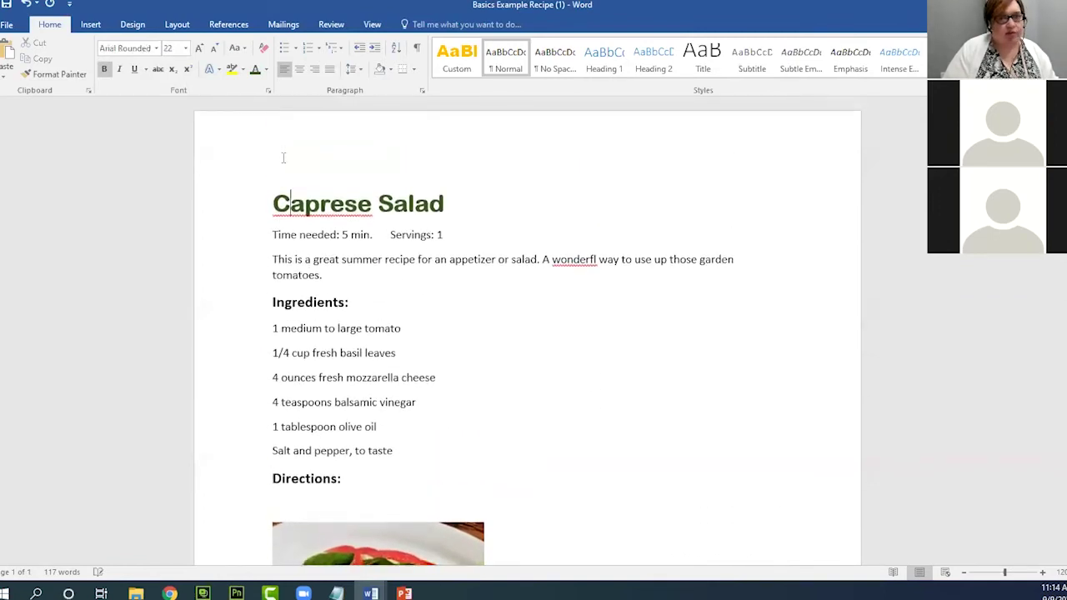
{"action": "left_click", "coordinate": [510, 366]}
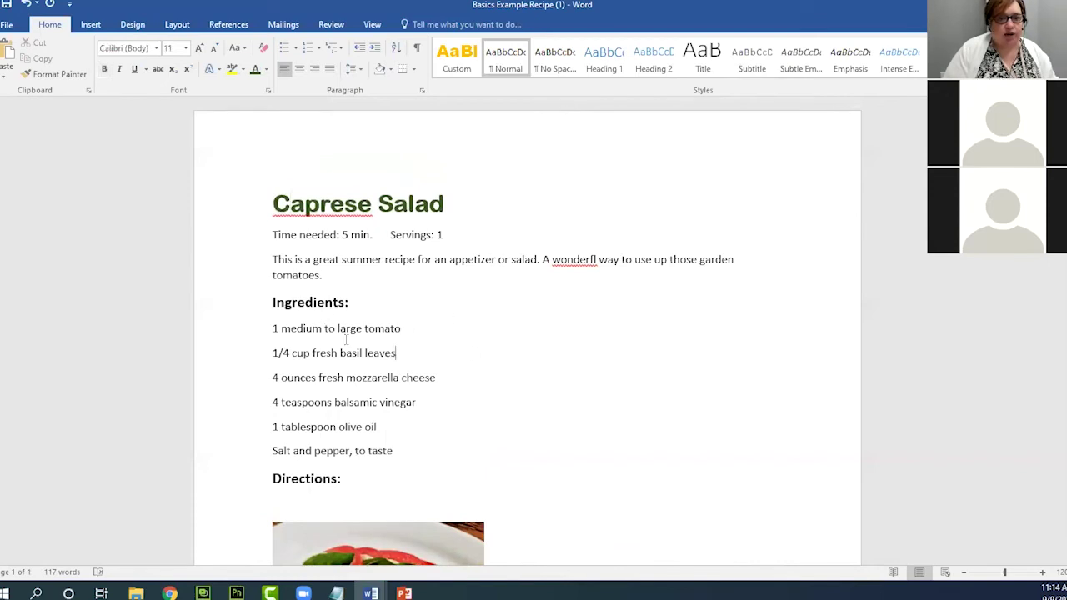
{"action": "left_click", "coordinate": [308, 207]}
{"action": "left_click_drag", "start_coordinate": [273, 208], "coordinate": [363, 218]}
{"action": "left_click", "coordinate": [377, 206]}
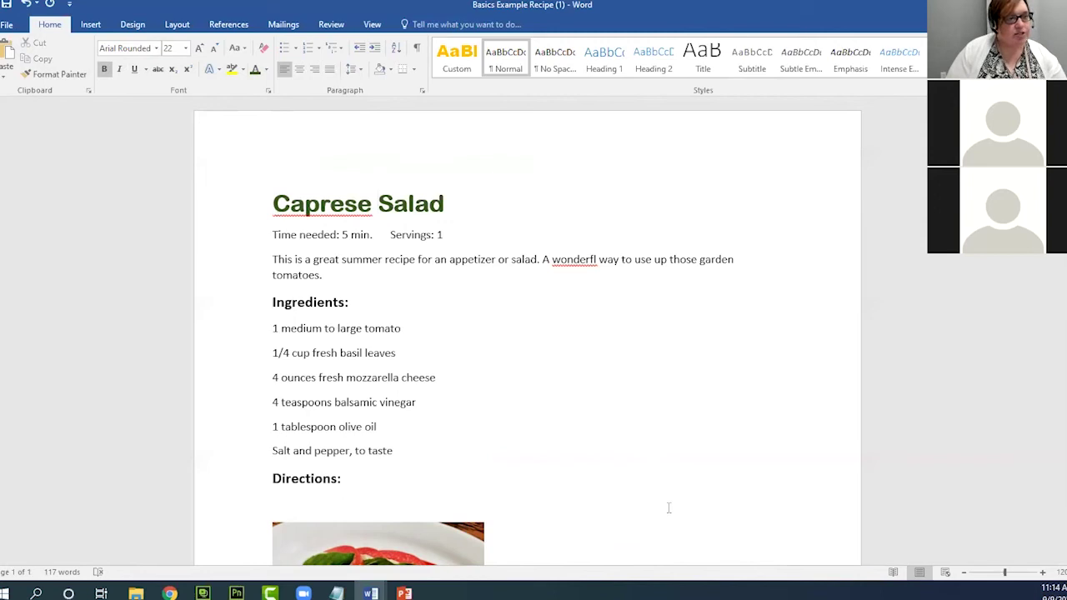
{"action": "left_click", "coordinate": [607, 426]}
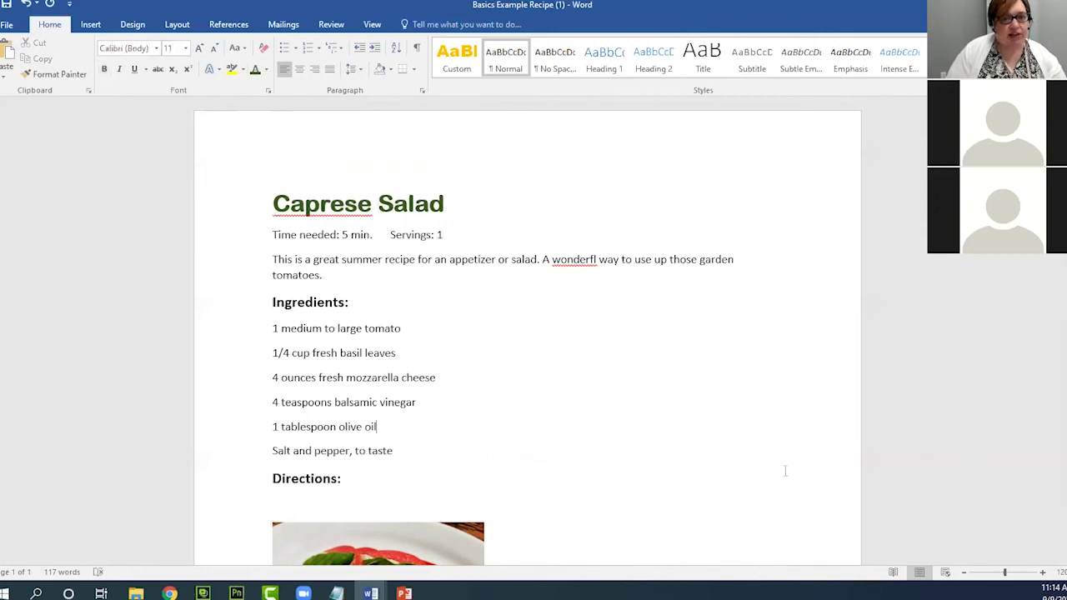
Try replacing the paragraph break between "1 medium to large tomato" and "1/4 cup fresh basil leaves" with a single line break
{"action": "left_click", "coordinate": [275, 332]}
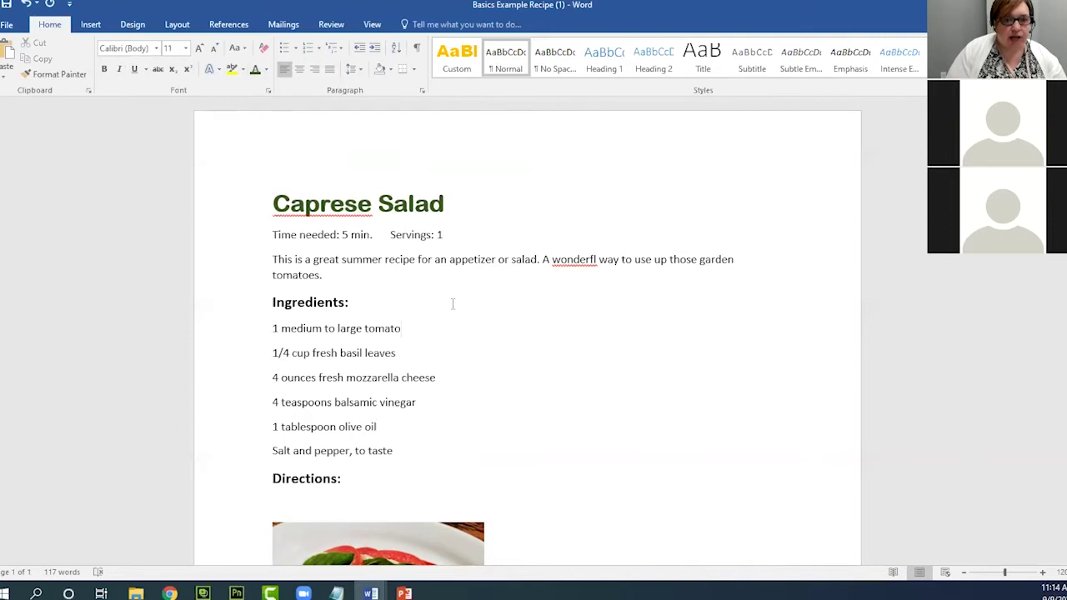
{"action": "key", "text": "Return"}
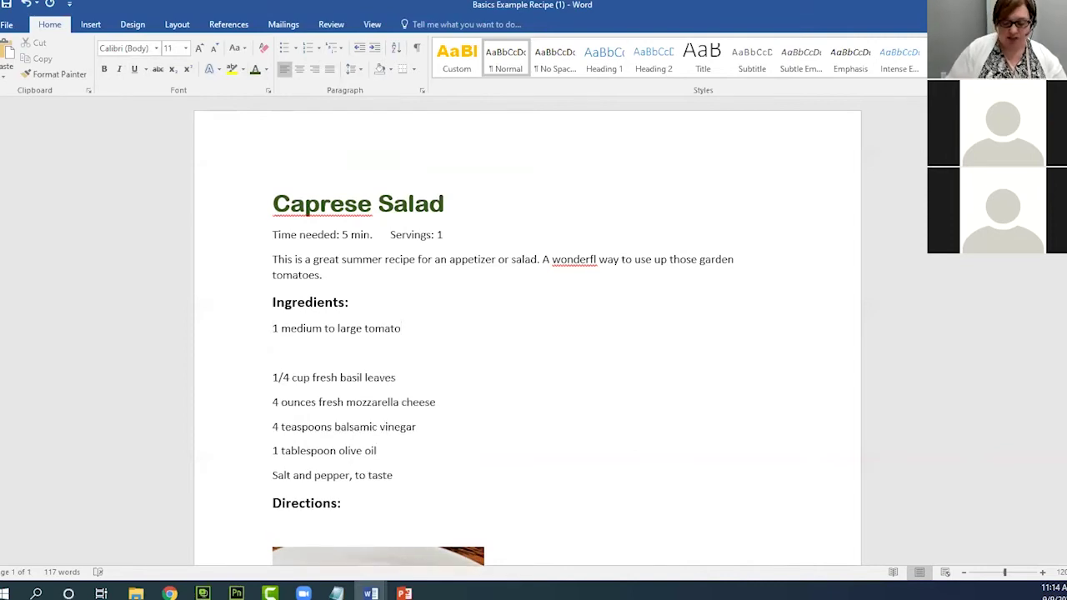
{"action": "key", "text": "BackSpace"}
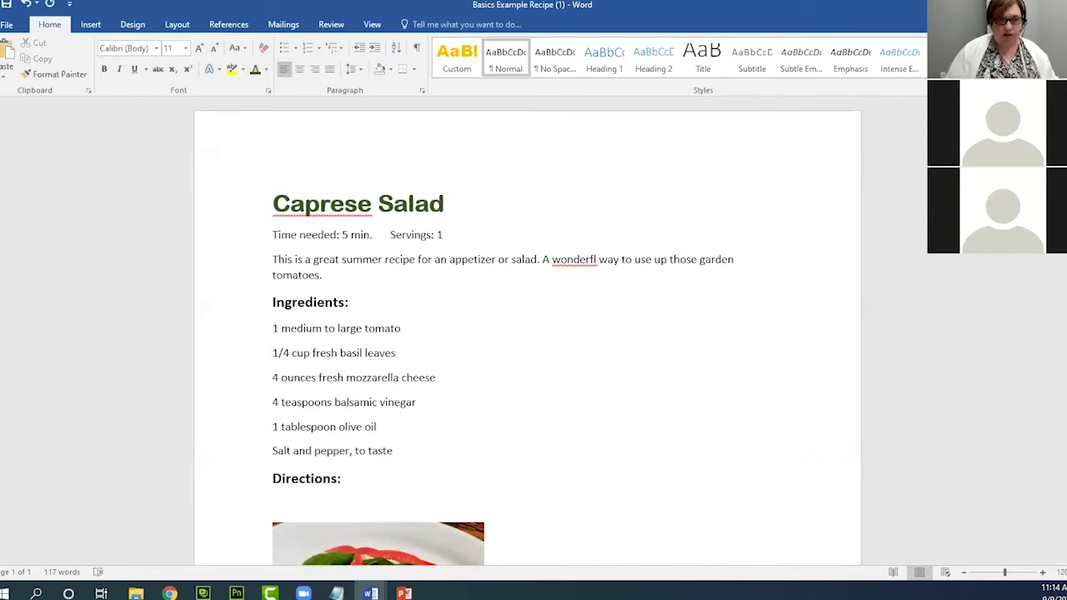
{"action": "key", "text": "Delete"}
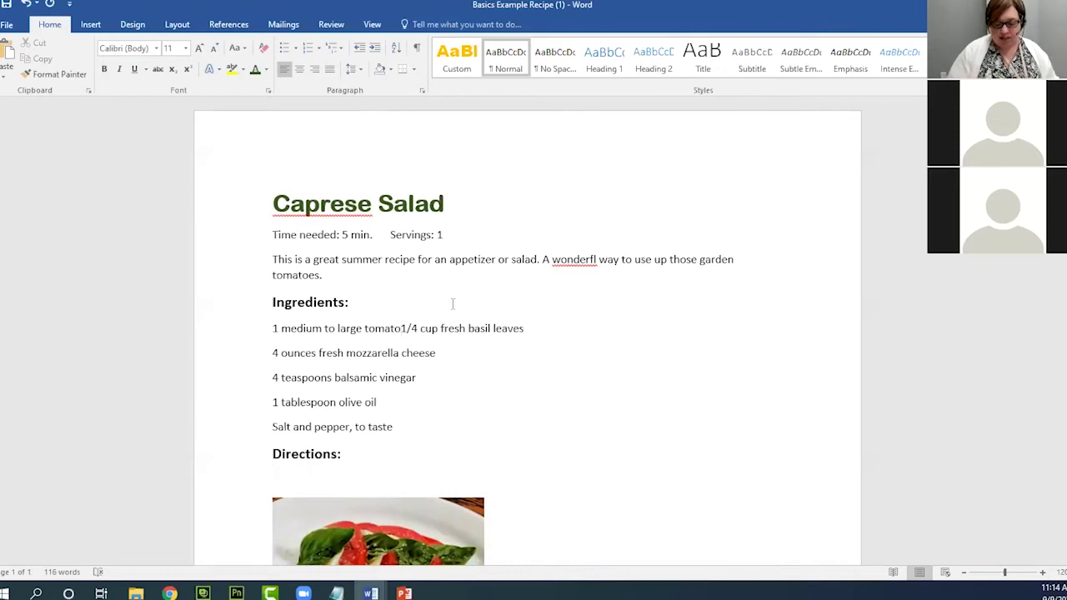
{"action": "key", "text": "Return"}
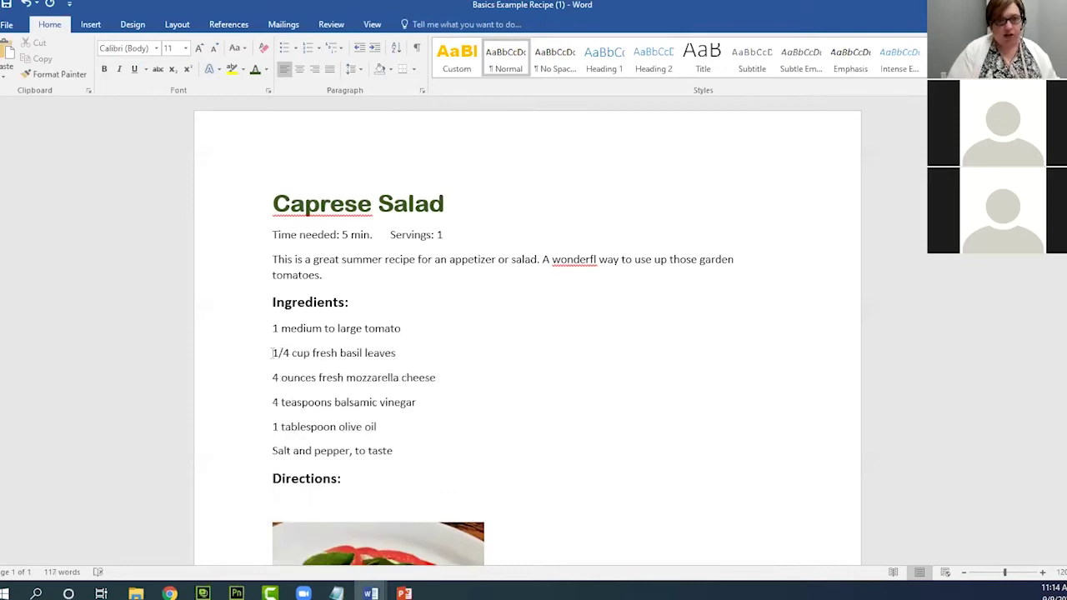
{"action": "key", "text": "BackSpace"}
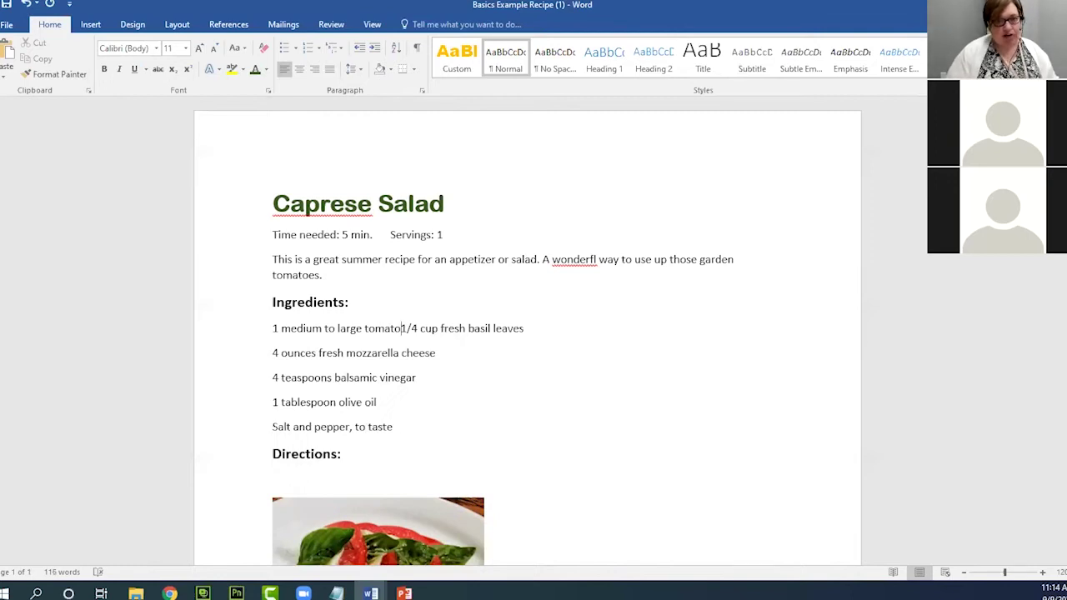
{"action": "key", "text": "shift+Return"}
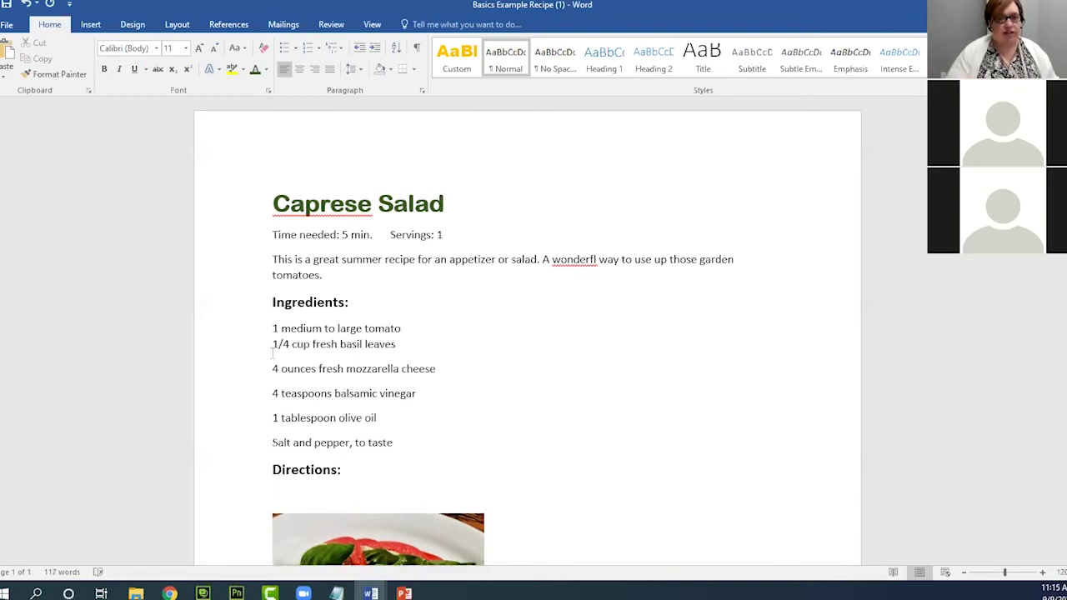
Undo the line break between the tomato and basil ingredients to restore the paragraph break
{"action": "left_click", "coordinate": [28, 5]}
{"action": "left_click", "coordinate": [27, 5]}
{"action": "left_click", "coordinate": [539, 361]}
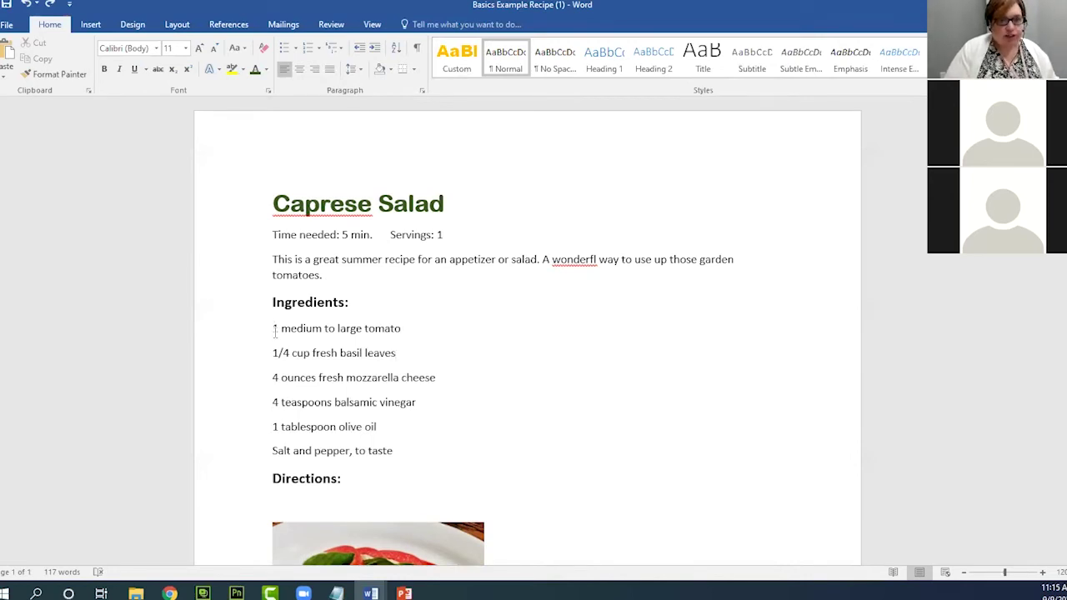
Set the paragraph spacing after the six ingredient lines, from the tomato to the salt and pepper, to 0 pt
{"action": "left_click_drag", "start_coordinate": [271, 332], "coordinate": [405, 453]}
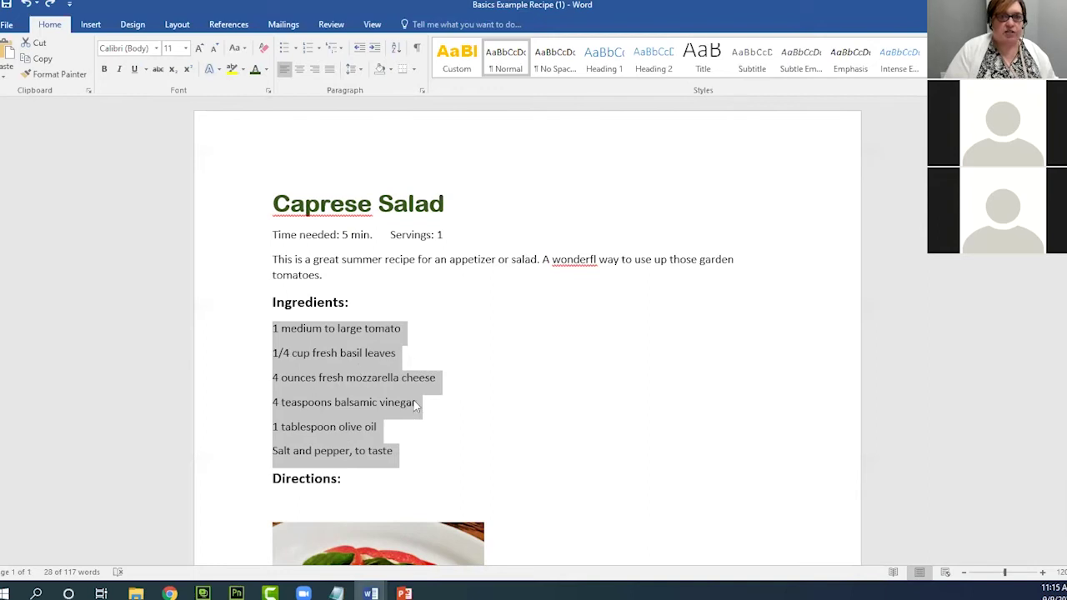
{"action": "left_click", "coordinate": [357, 72]}
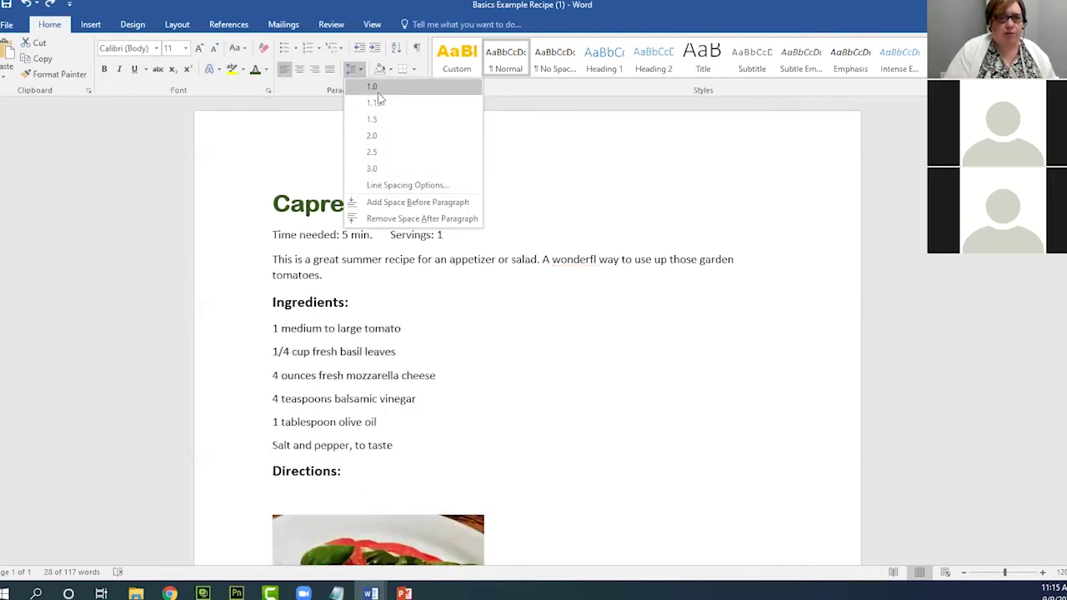
{"action": "left_click", "coordinate": [410, 187]}
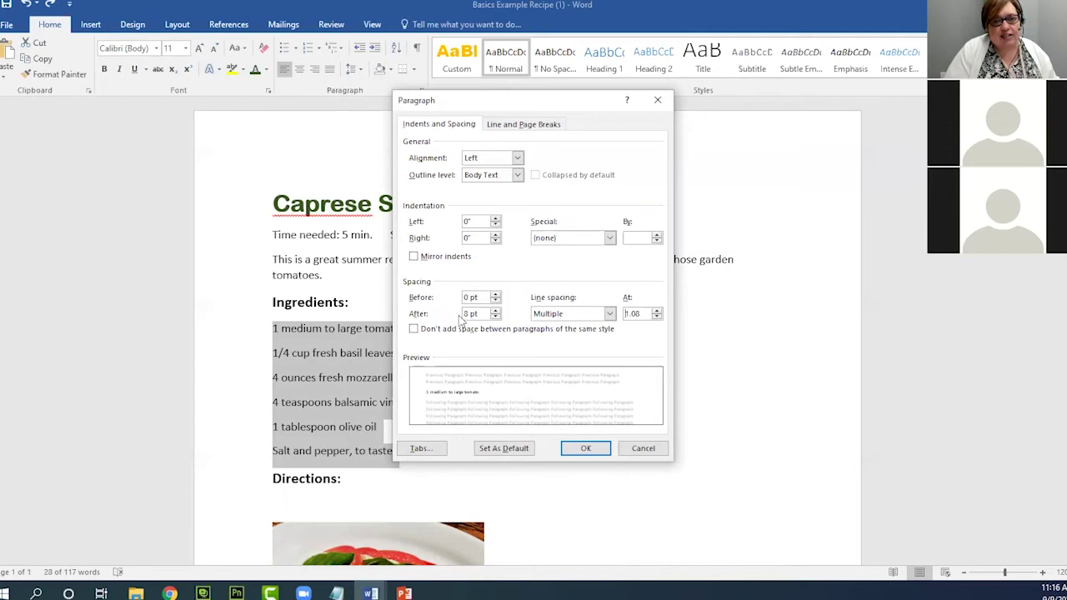
{"action": "left_click", "coordinate": [496, 317]}
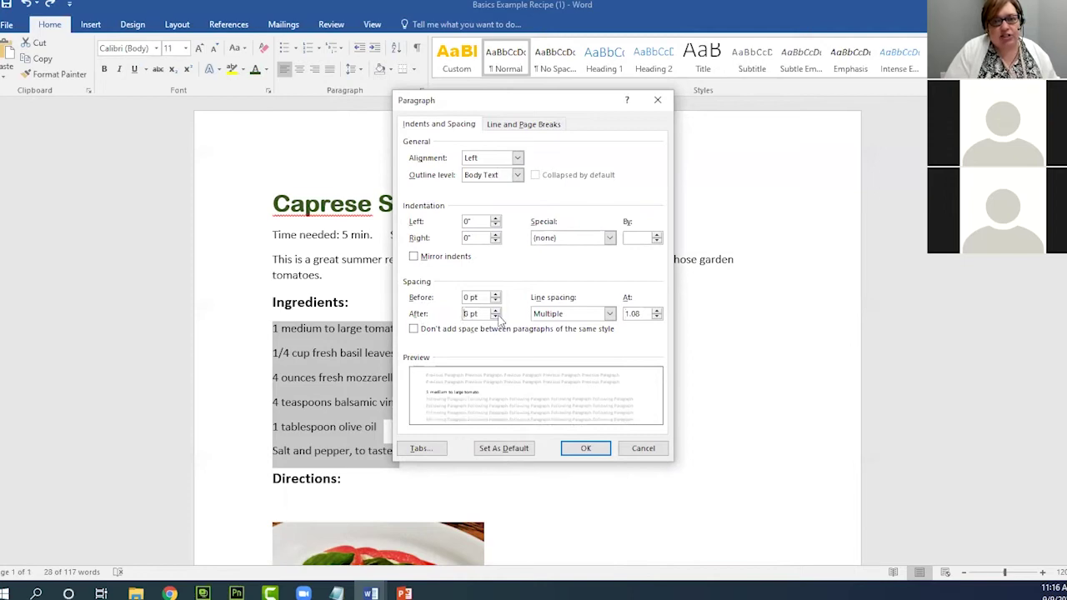
{"action": "left_click", "coordinate": [586, 449]}
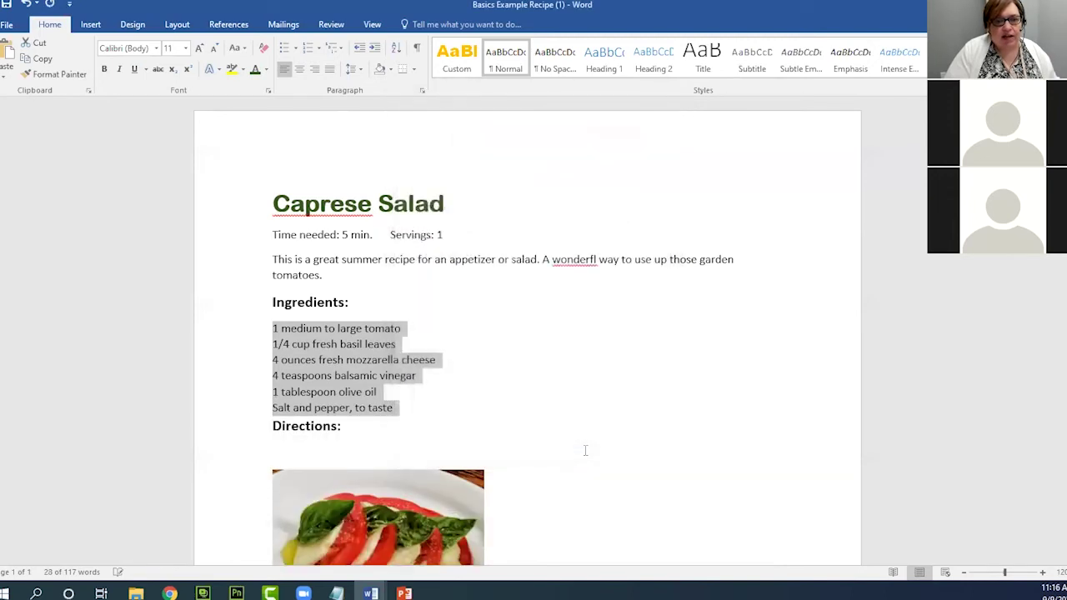
Insert an empty line between "Salt and pepper, to taste" and the "Directions:" heading
{"action": "left_click", "coordinate": [440, 404]}
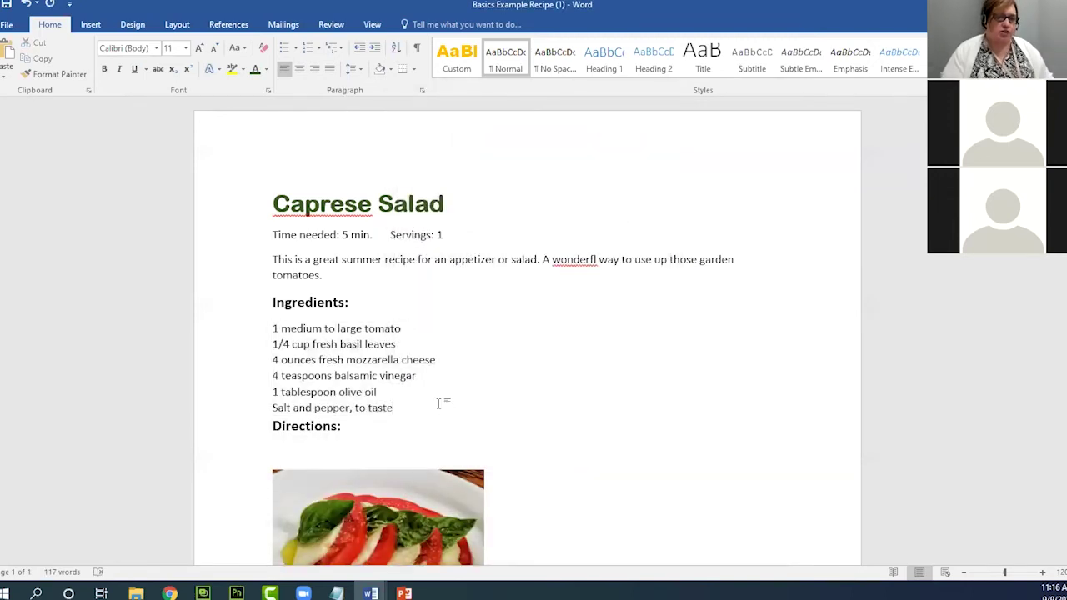
{"action": "key", "text": "Return"}
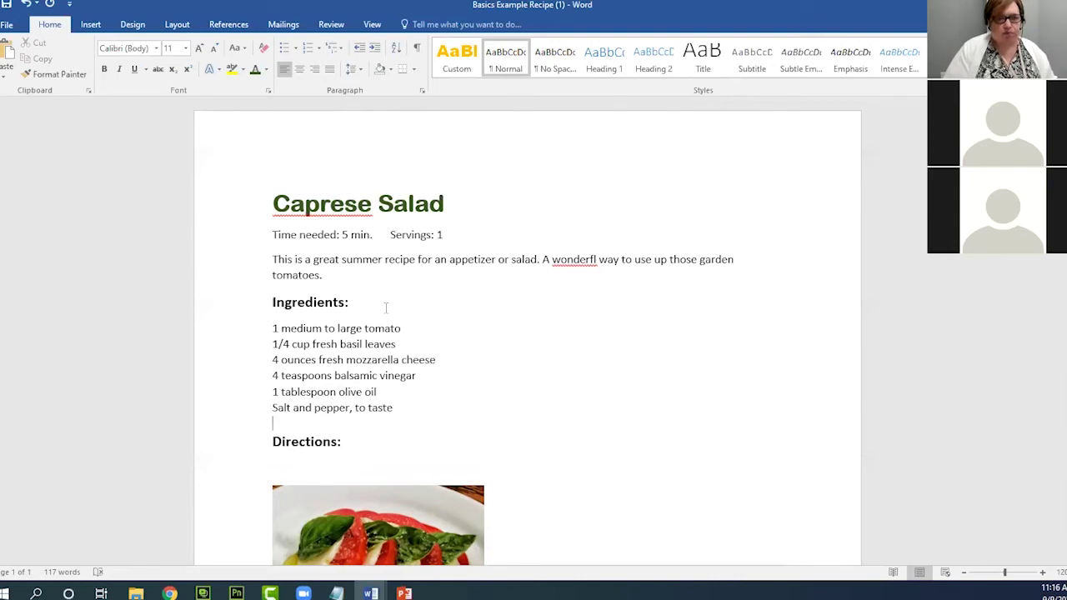
{"action": "scroll", "coordinate": [386, 309], "scroll_direction": "down", "scroll_amount": 1}
{"action": "scroll", "coordinate": [386, 306], "scroll_direction": "down", "scroll_amount": 3}
{"action": "scroll", "coordinate": [386, 308], "scroll_direction": "up", "scroll_amount": 4}
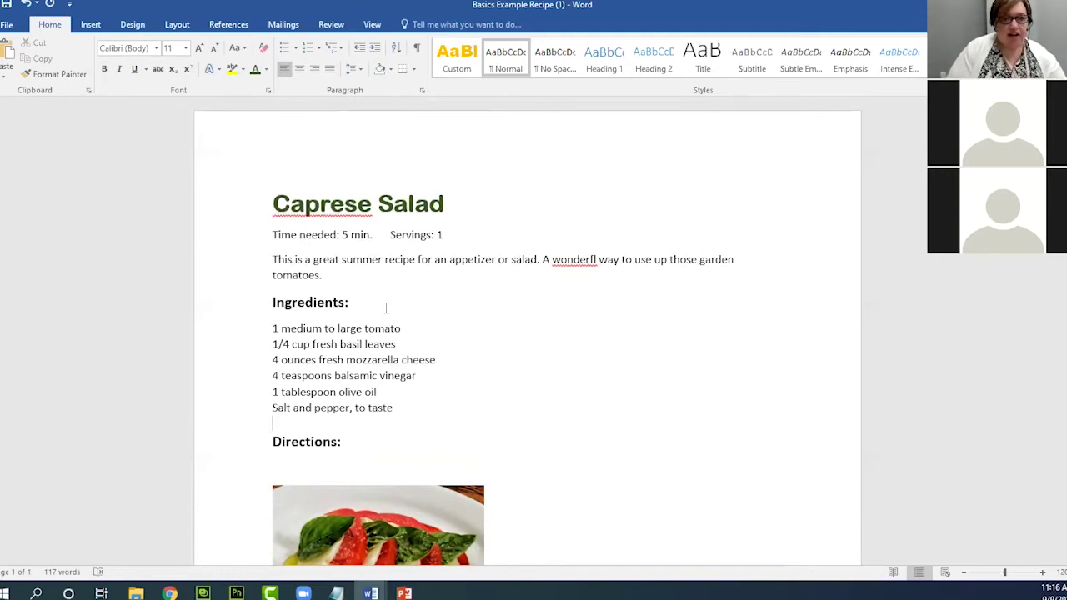
Try shifting the "Caprese Salad" title toward the page center with leading spaces, and delete those spaces again
{"action": "left_click", "coordinate": [272, 209]}
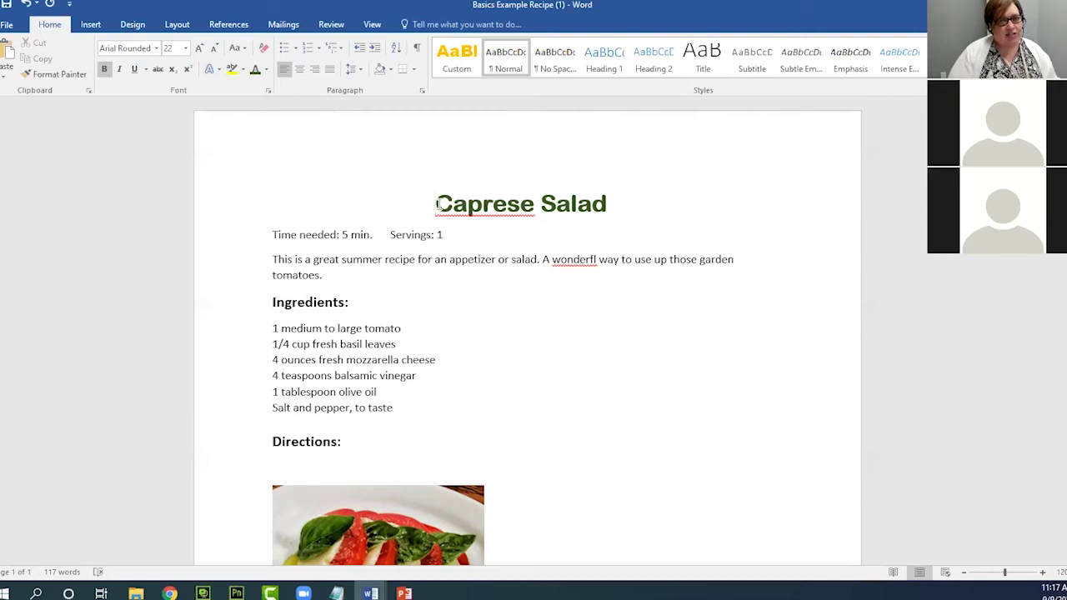
{"action": "key", "text": "BackSpace"}
{"action": "key", "text": "BackSpace"}
{"action": "key", "text": "BackSpace"}
{"action": "key", "text": "BackSpace"}
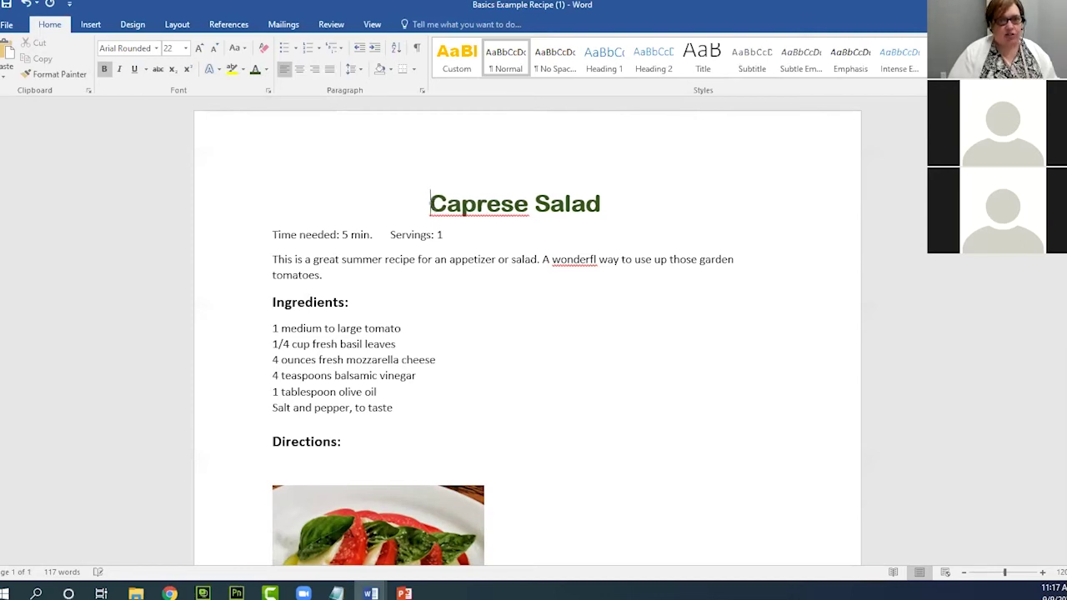
{"action": "key", "text": "BackSpace"}
{"action": "key", "text": "BackSpace"}
{"action": "key", "text": "BackSpace"}
{"action": "key", "text": "BackSpace"}
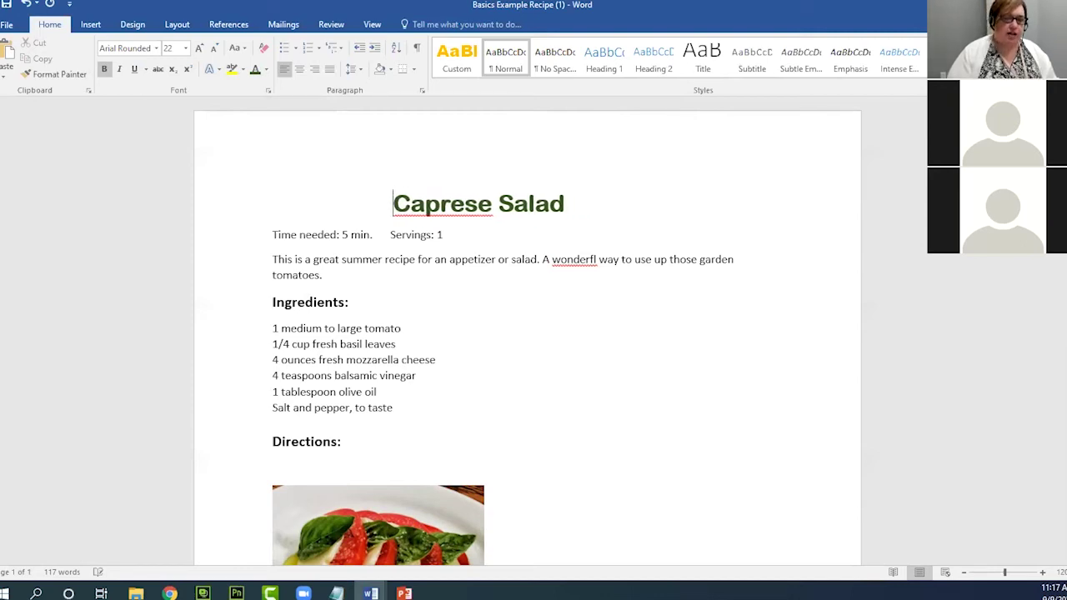
{"action": "key", "text": "BackSpace"}
{"action": "key", "text": "BackSpace"}
{"action": "key", "text": "BackSpace"}
{"action": "key", "text": "BackSpace"}
{"action": "key", "text": "BackSpace"}
{"action": "key", "text": "BackSpace"}
{"action": "key", "text": "BackSpace"}
{"action": "key", "text": "BackSpace"}
{"action": "key", "text": "BackSpace"}
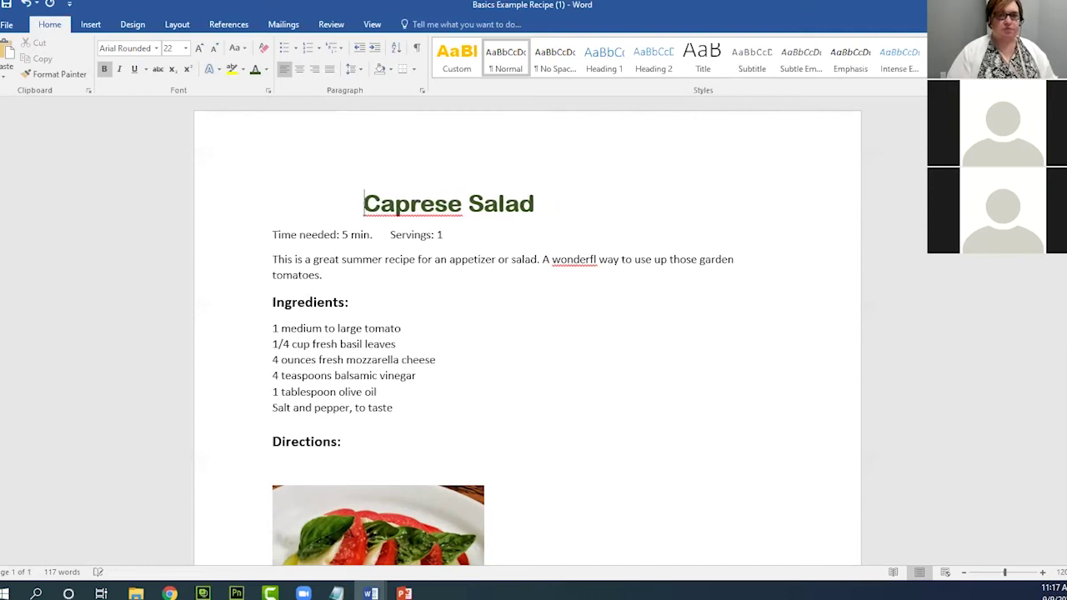
{"action": "key", "text": "BackSpace"}
{"action": "key", "text": "BackSpace"}
{"action": "key", "text": "BackSpace"}
{"action": "key", "text": "BackSpace"}
{"action": "key", "text": "BackSpace"}
{"action": "key", "text": "BackSpace"}
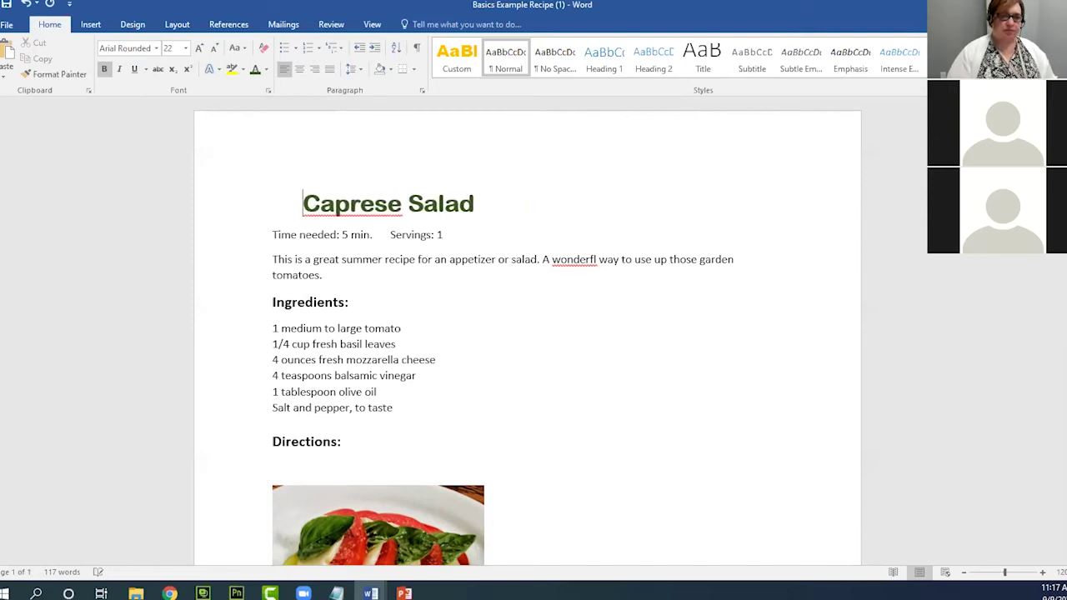
{"action": "key", "text": "BackSpace"}
Try center alignment on the "Caprese Salad" title and return it to left alignment
{"action": "left_click_drag", "start_coordinate": [452, 204], "coordinate": [272, 205]}
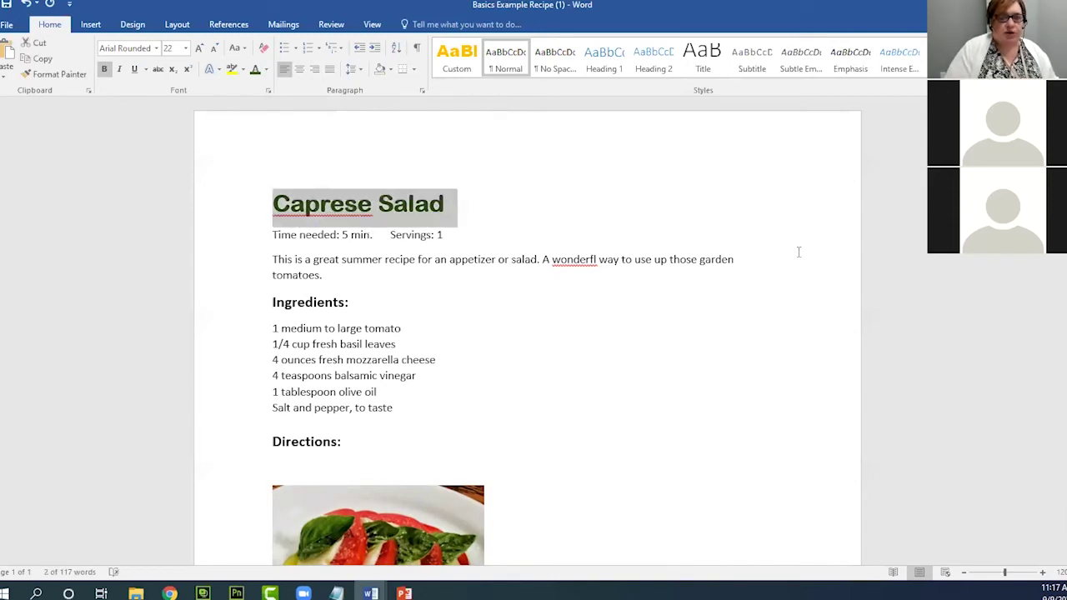
{"action": "left_click", "coordinate": [304, 74]}
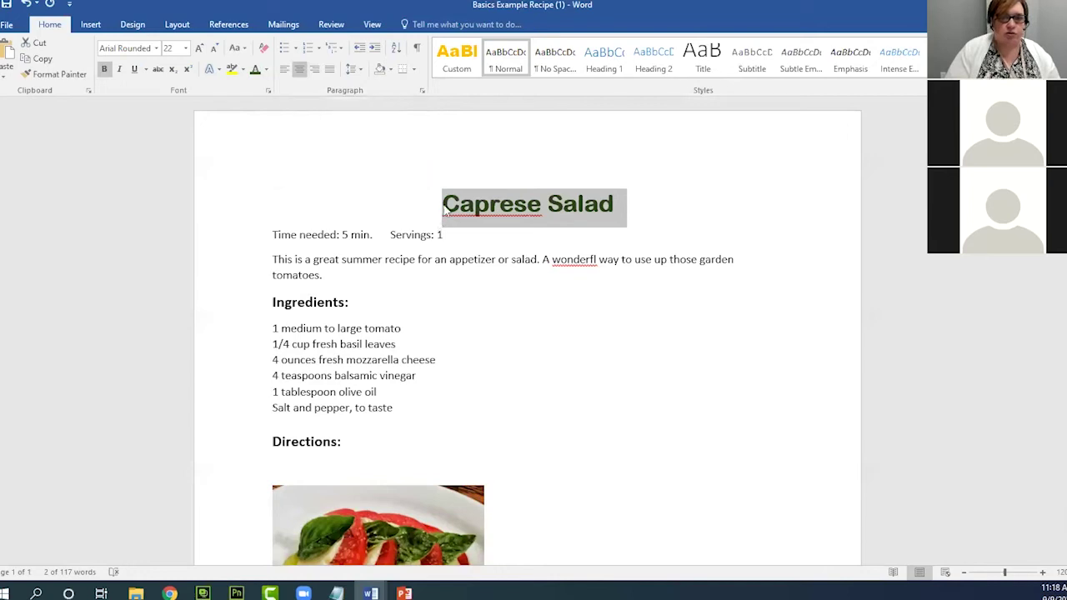
{"action": "left_click", "coordinate": [284, 68]}
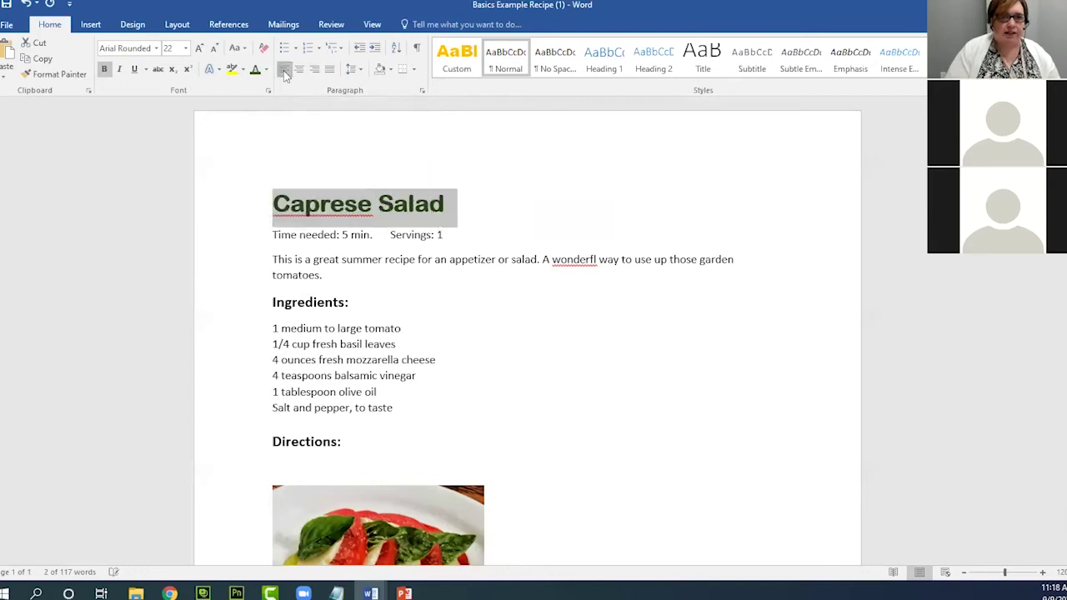
Center the "Caprese Salad" title horizontally on the page
{"action": "left_click", "coordinate": [273, 205]}
{"action": "left_click_drag", "start_coordinate": [274, 205], "coordinate": [443, 219]}
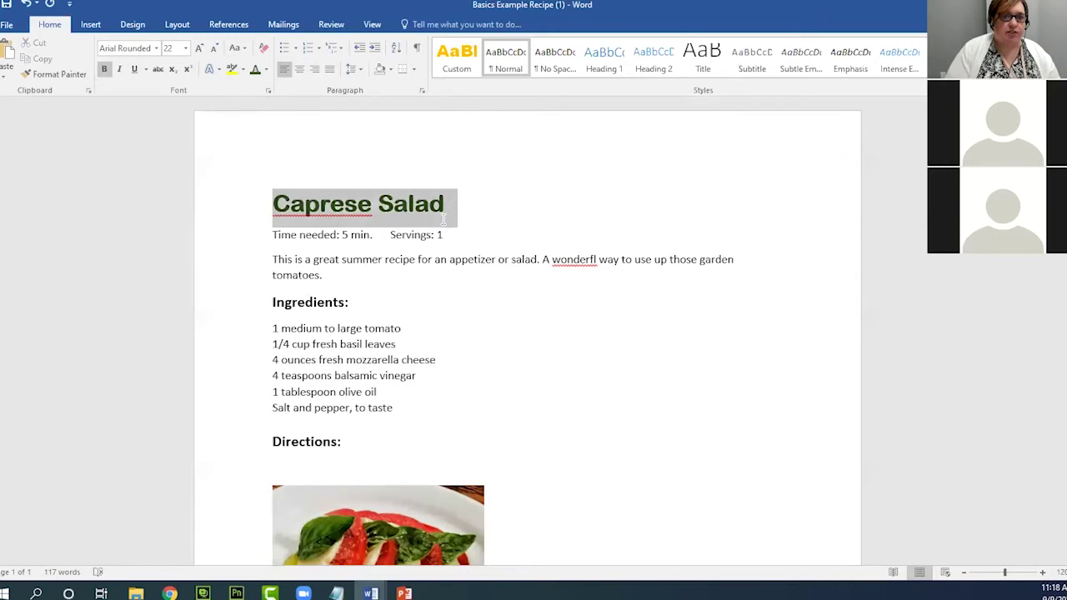
{"action": "left_click", "coordinate": [300, 71]}
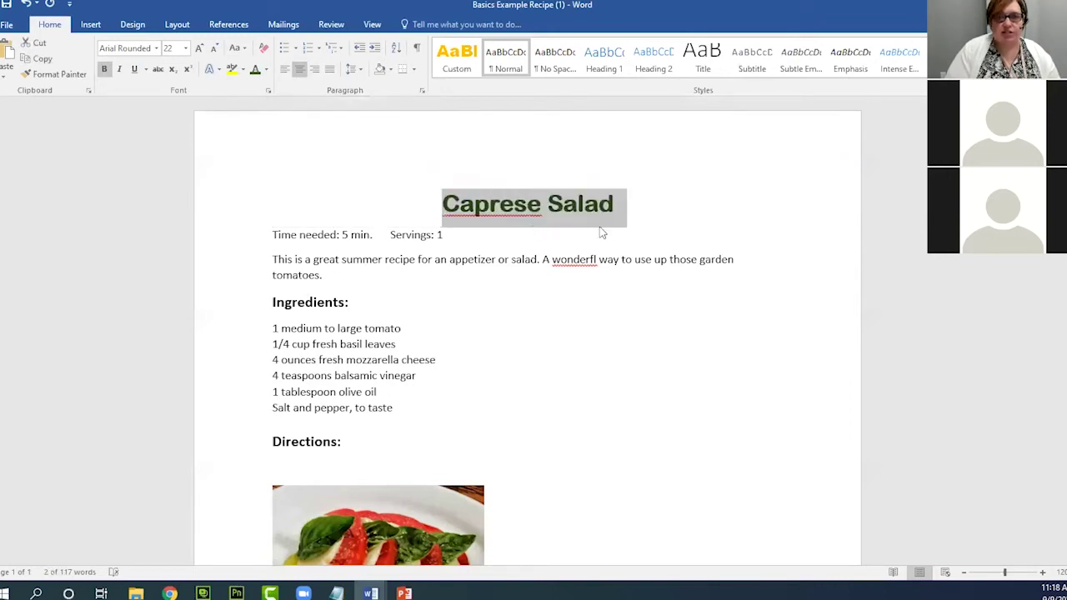
{"action": "left_click", "coordinate": [629, 212]}
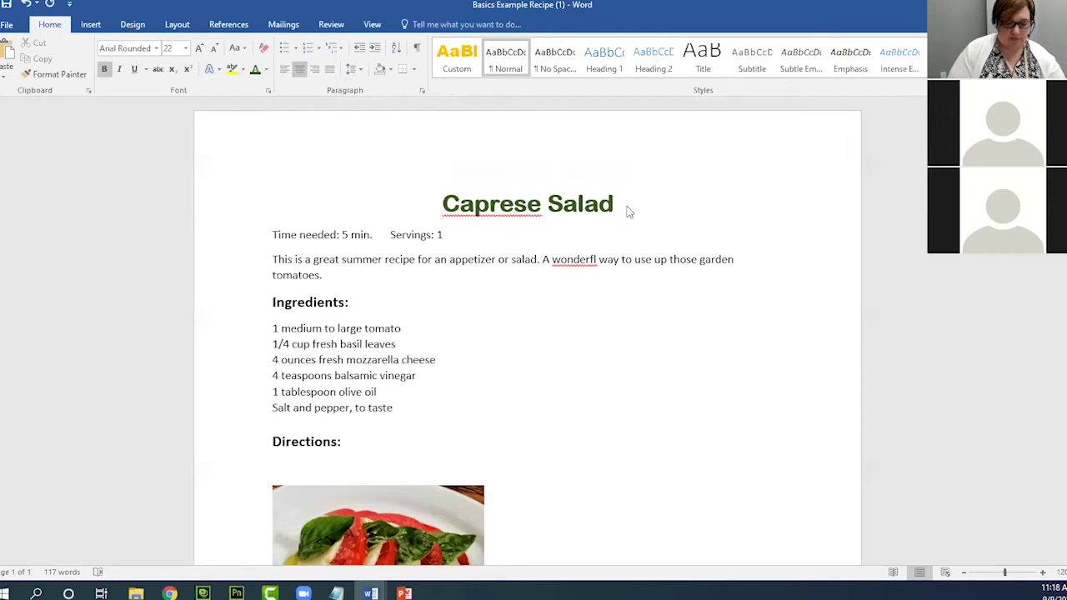
Justify all the text below the title, from the "Time needed" line through the "Updated on" line
{"action": "left_click", "coordinate": [640, 335]}
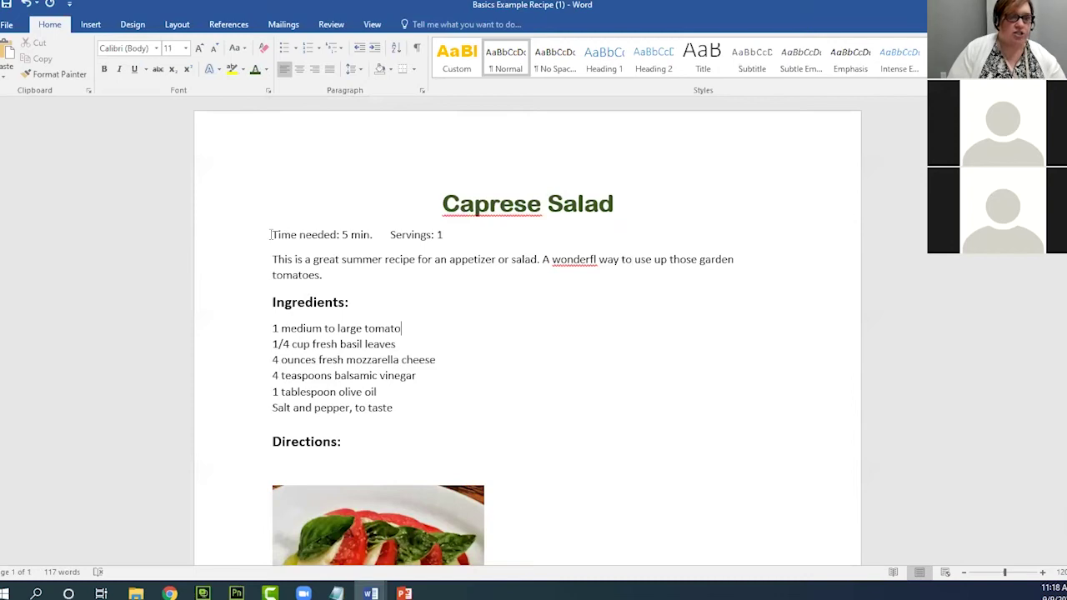
{"action": "left_click_drag", "start_coordinate": [271, 234], "coordinate": [482, 471]}
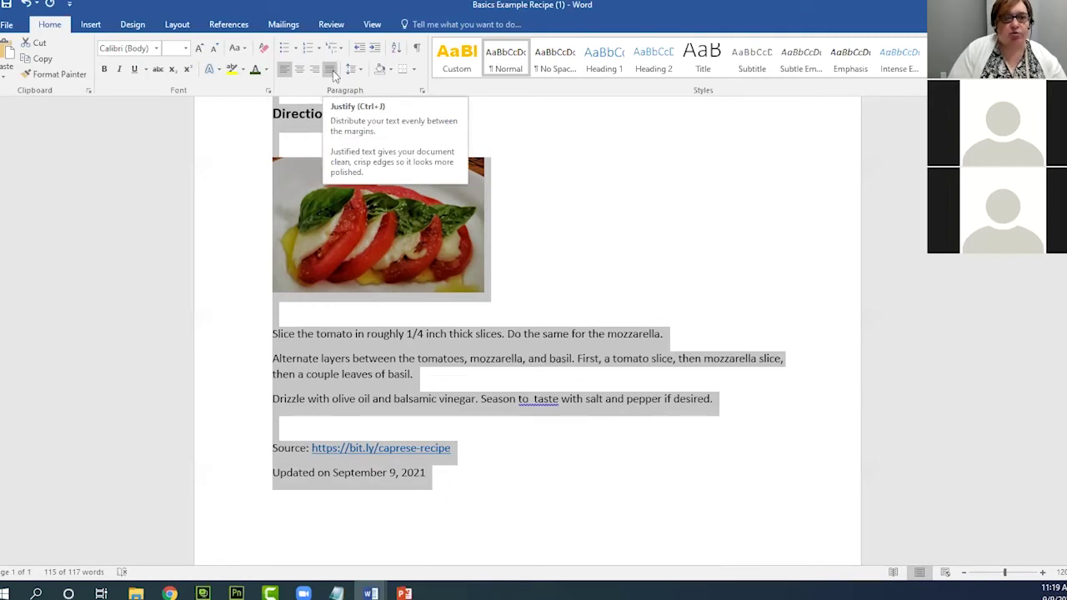
{"action": "left_click", "coordinate": [333, 70]}
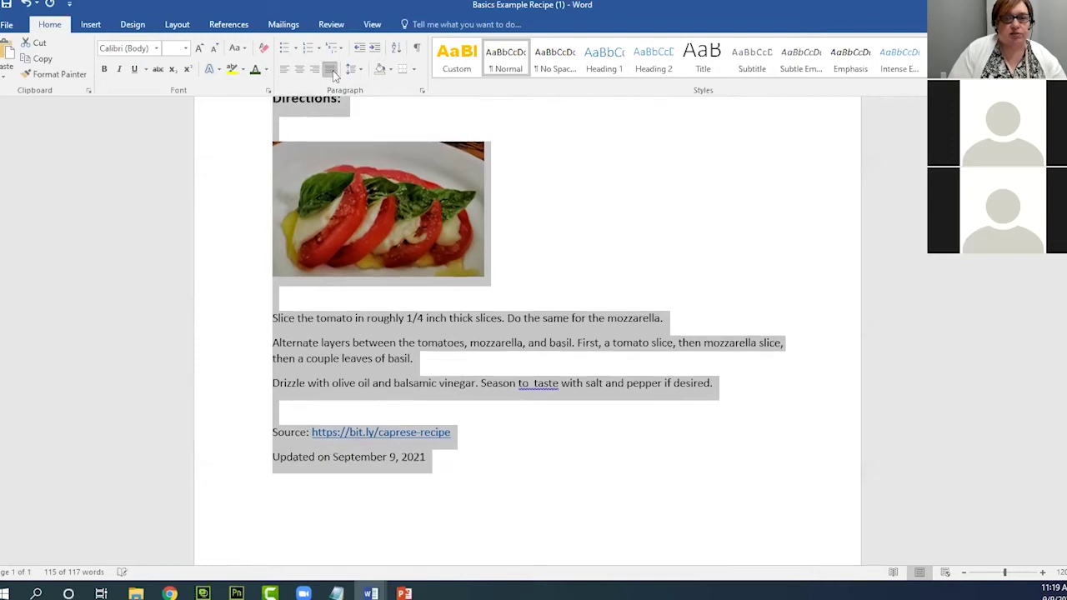
{"action": "left_click", "coordinate": [638, 459]}
{"action": "scroll", "coordinate": [638, 459], "scroll_direction": "up", "scroll_amount": 7}
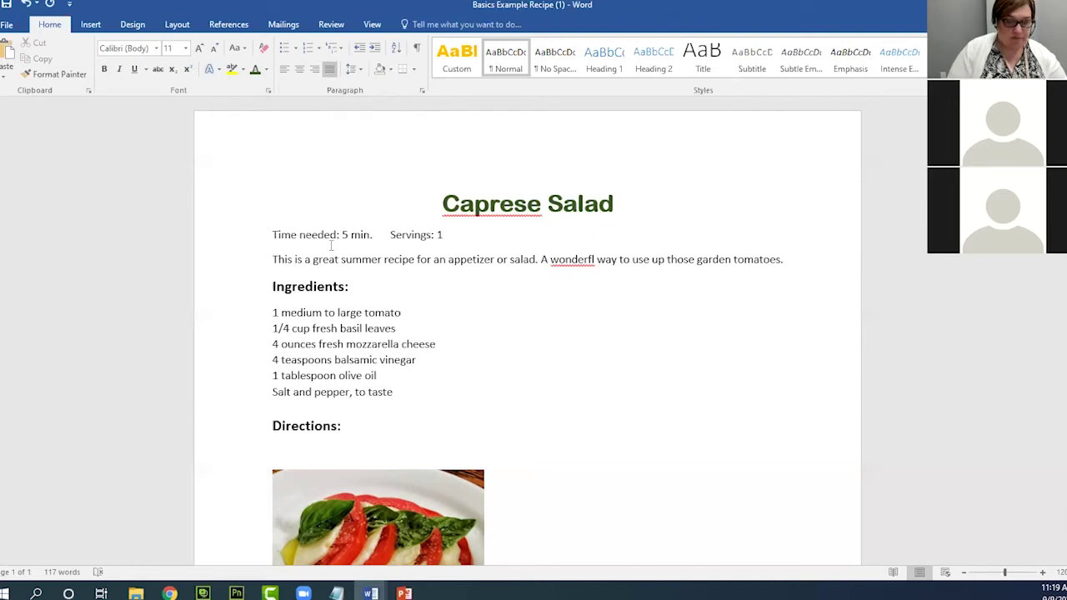
Copy the salad picture under "Directions:" and paste it on the empty line above the "Source:" line
{"action": "scroll", "coordinate": [331, 245], "scroll_direction": "down", "scroll_amount": 6}
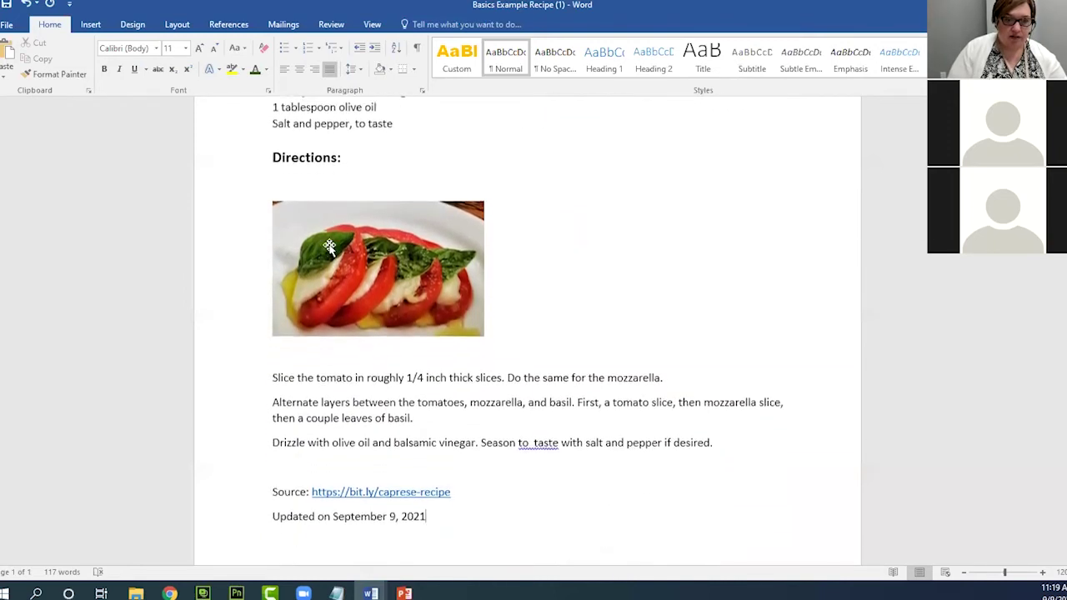
{"action": "scroll", "coordinate": [331, 247], "scroll_direction": "down", "scroll_amount": 1}
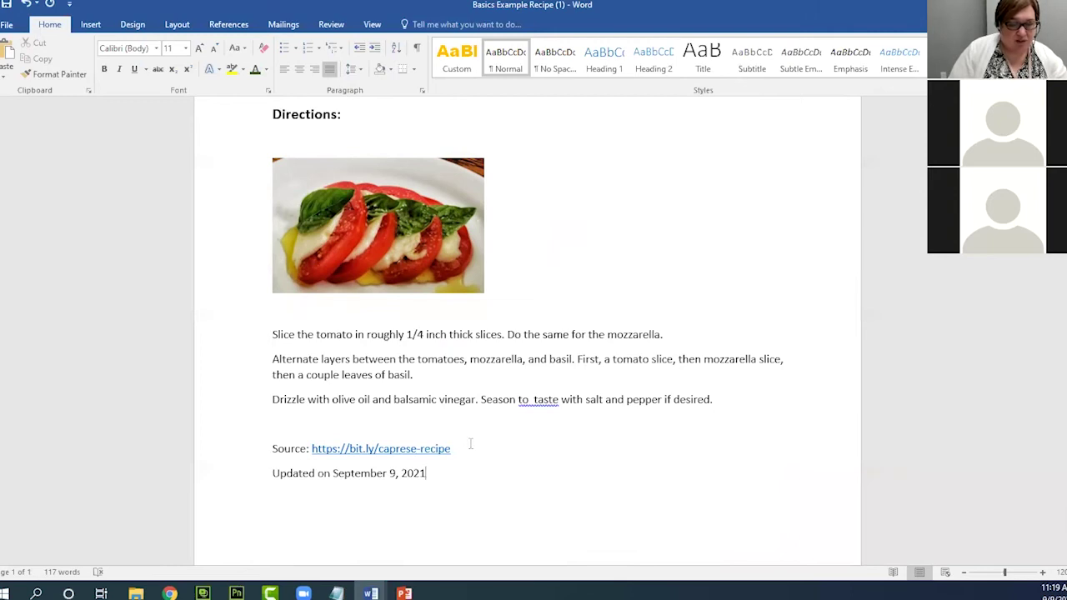
{"action": "scroll", "coordinate": [275, 342], "scroll_direction": "up", "scroll_amount": 5}
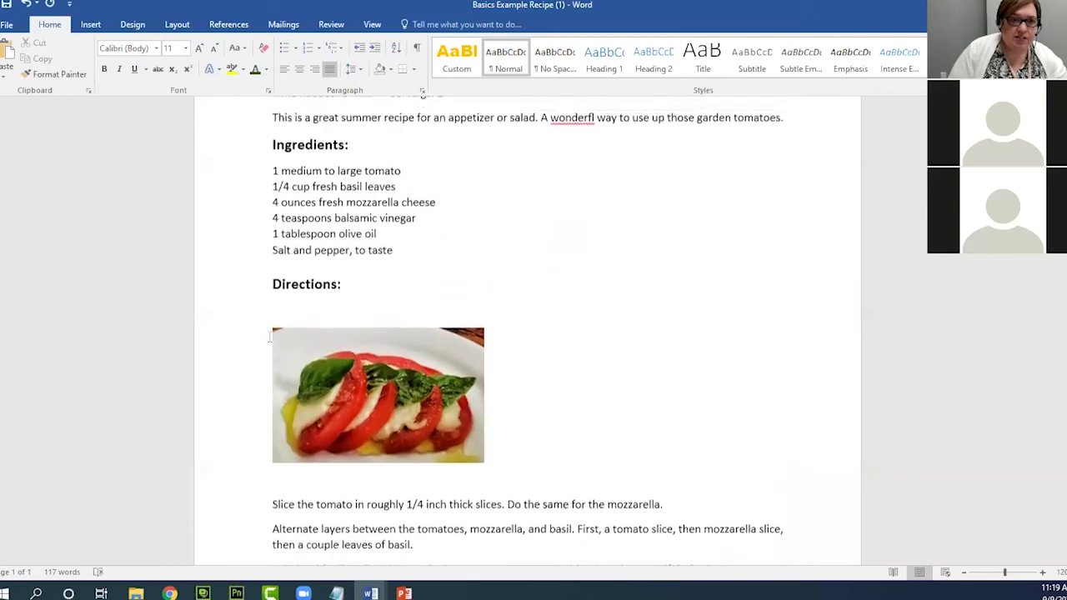
{"action": "scroll", "coordinate": [312, 407], "scroll_direction": "down", "scroll_amount": 3}
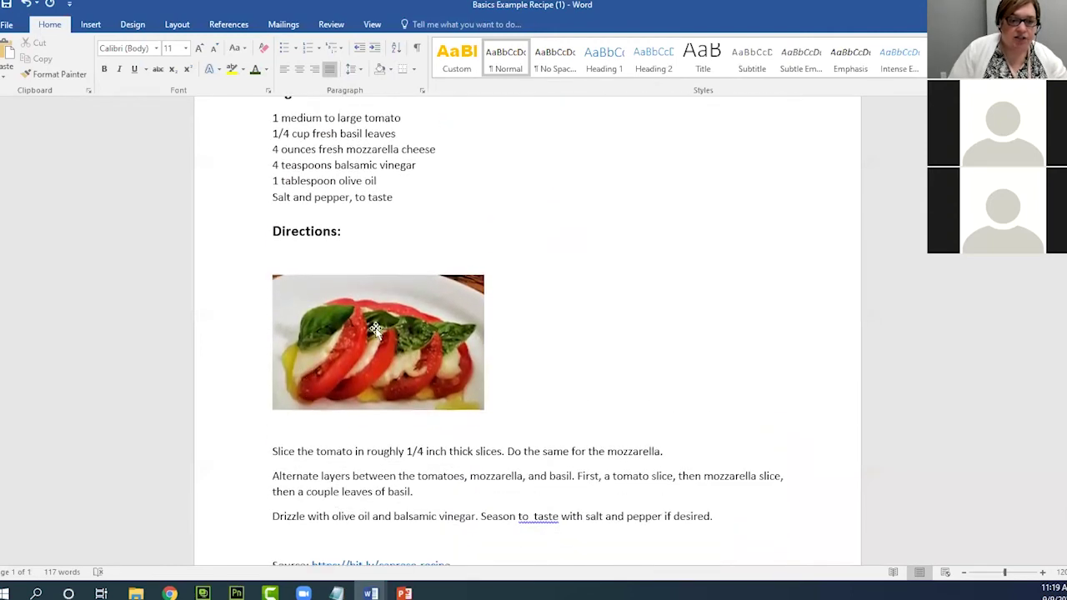
{"action": "scroll", "coordinate": [376, 326], "scroll_direction": "down", "scroll_amount": 3}
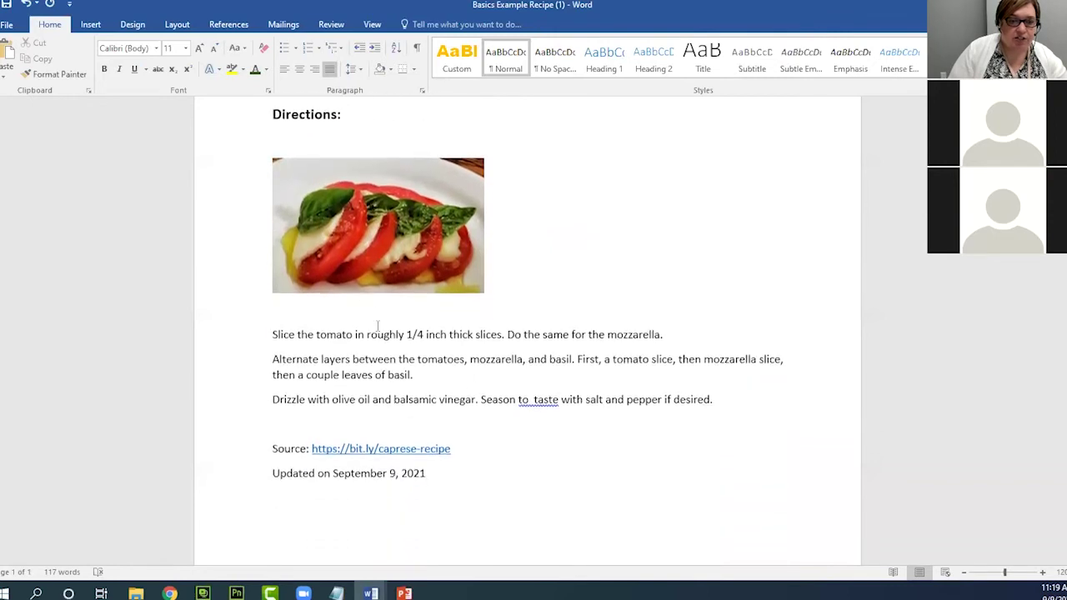
{"action": "left_click", "coordinate": [387, 255]}
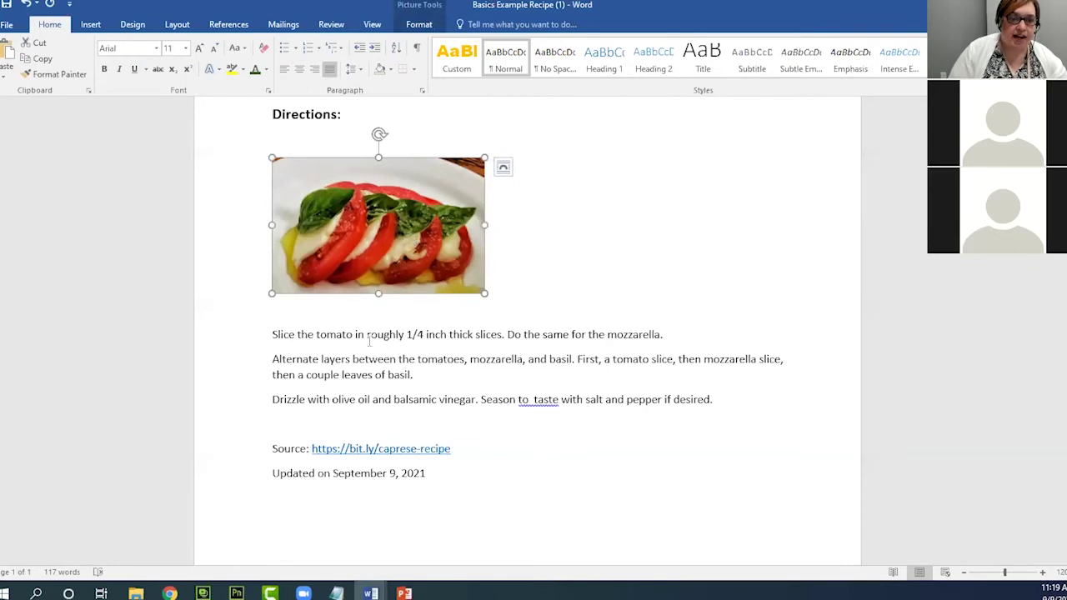
{"action": "right_click", "coordinate": [387, 223]}
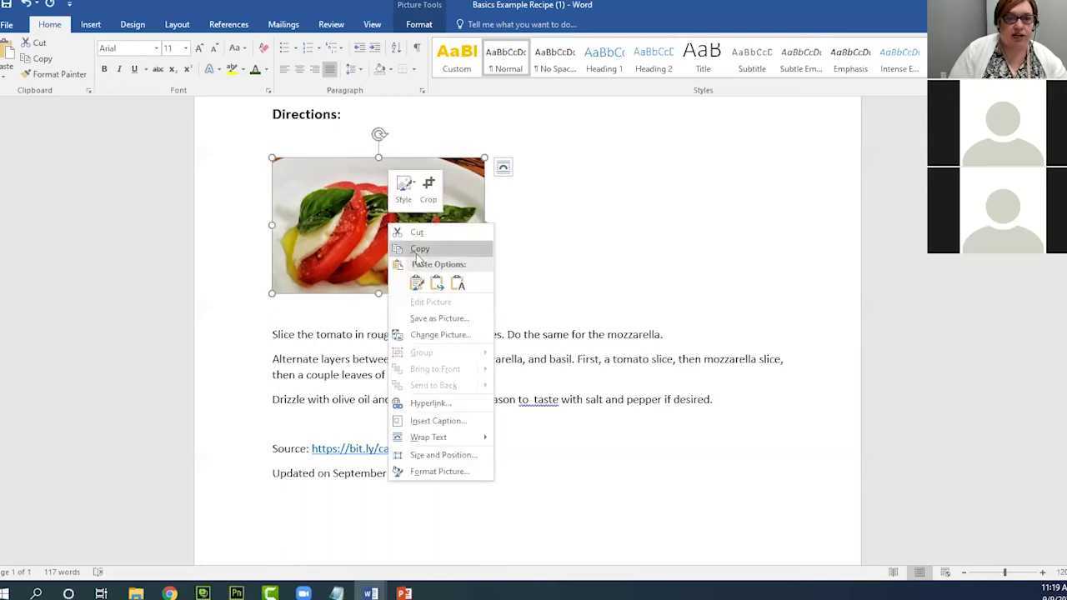
{"action": "left_click", "coordinate": [418, 257]}
{"action": "left_click", "coordinate": [281, 425]}
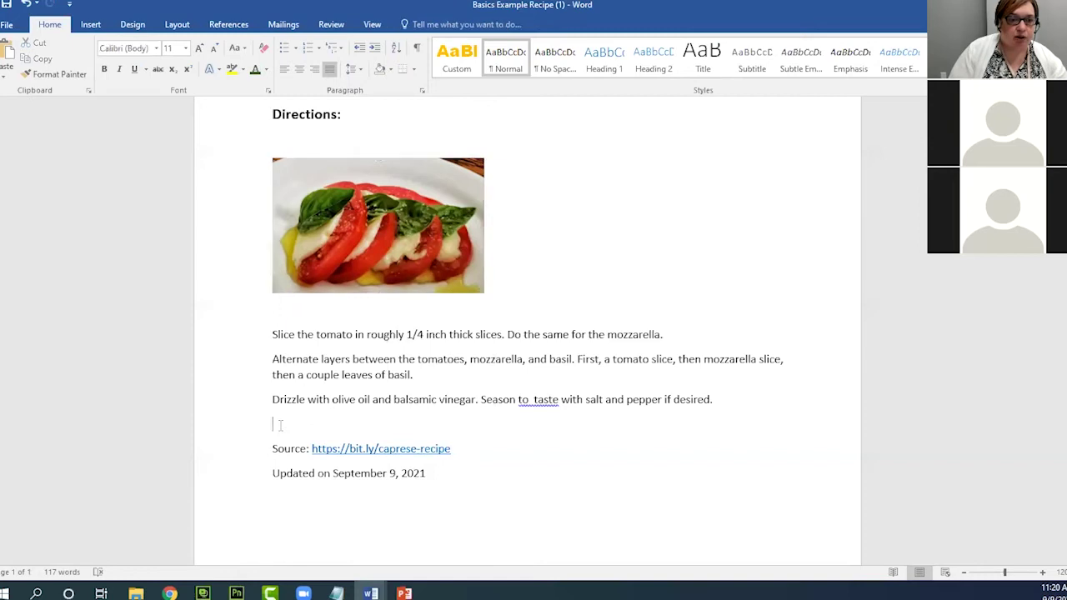
{"action": "left_click", "coordinate": [379, 218]}
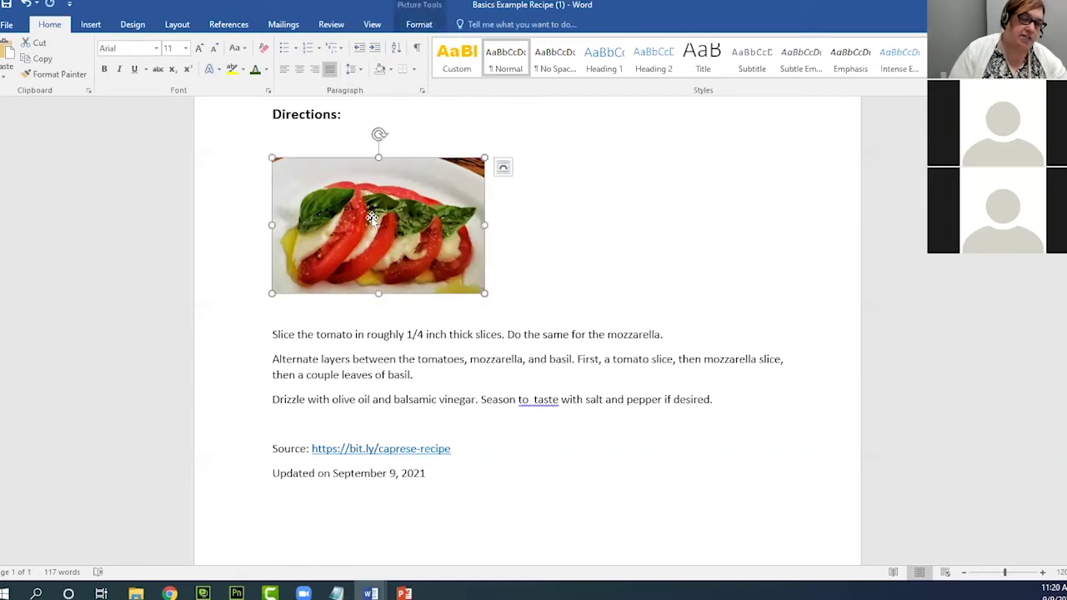
{"action": "right_click", "coordinate": [372, 218]}
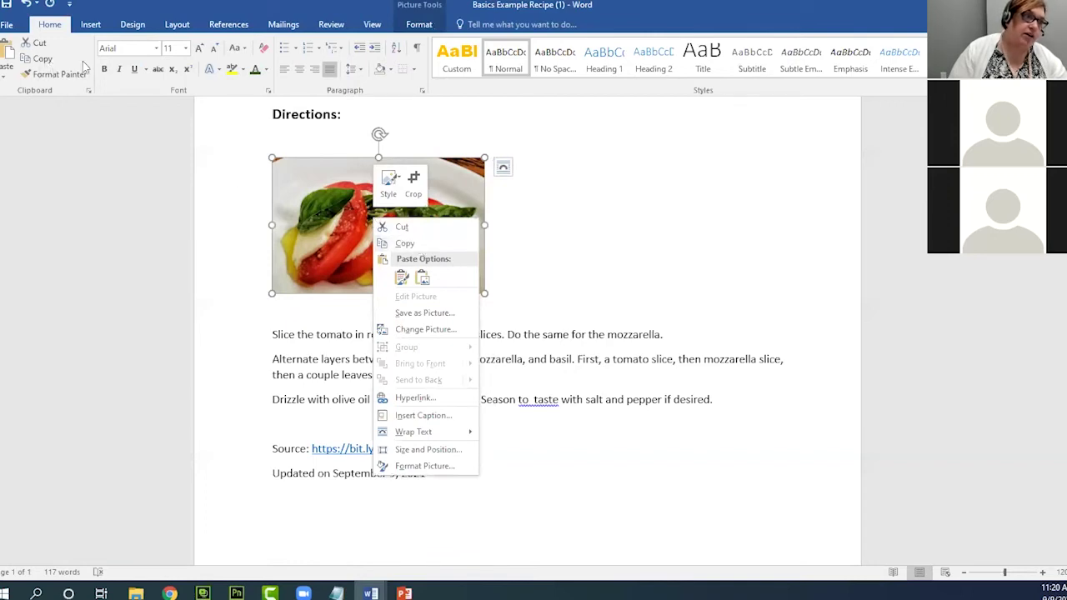
{"action": "left_click", "coordinate": [405, 243]}
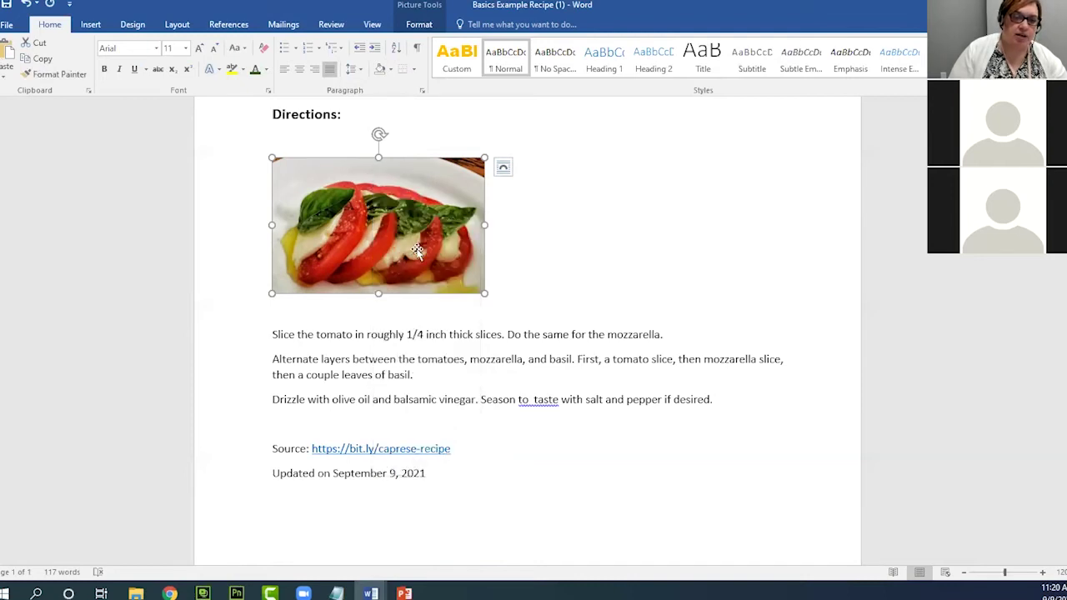
{"action": "left_click", "coordinate": [282, 426]}
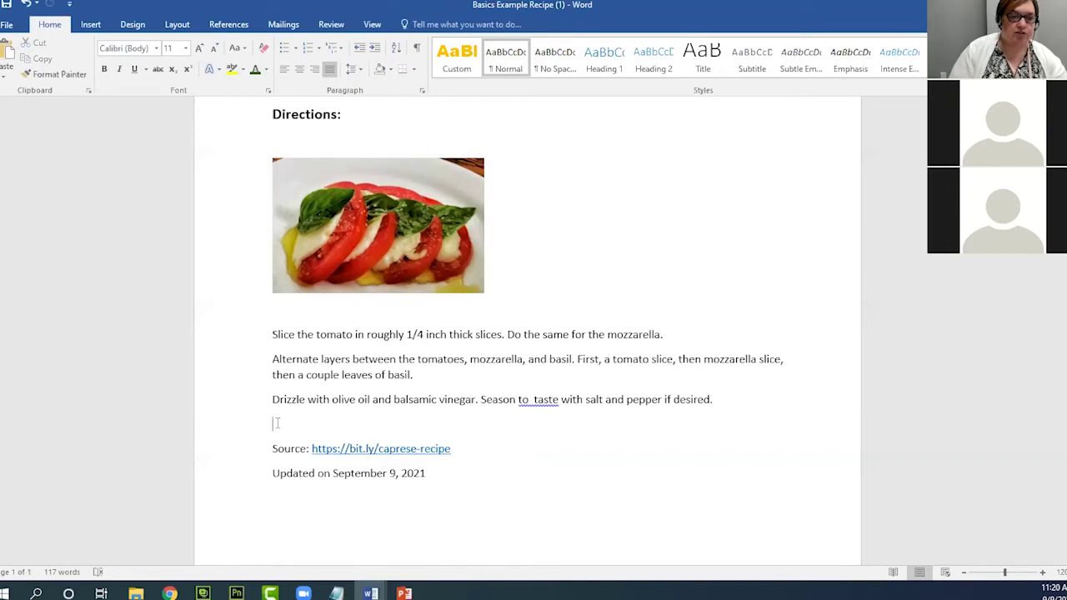
{"action": "right_click", "coordinate": [276, 423]}
{"action": "left_click", "coordinate": [306, 292]}
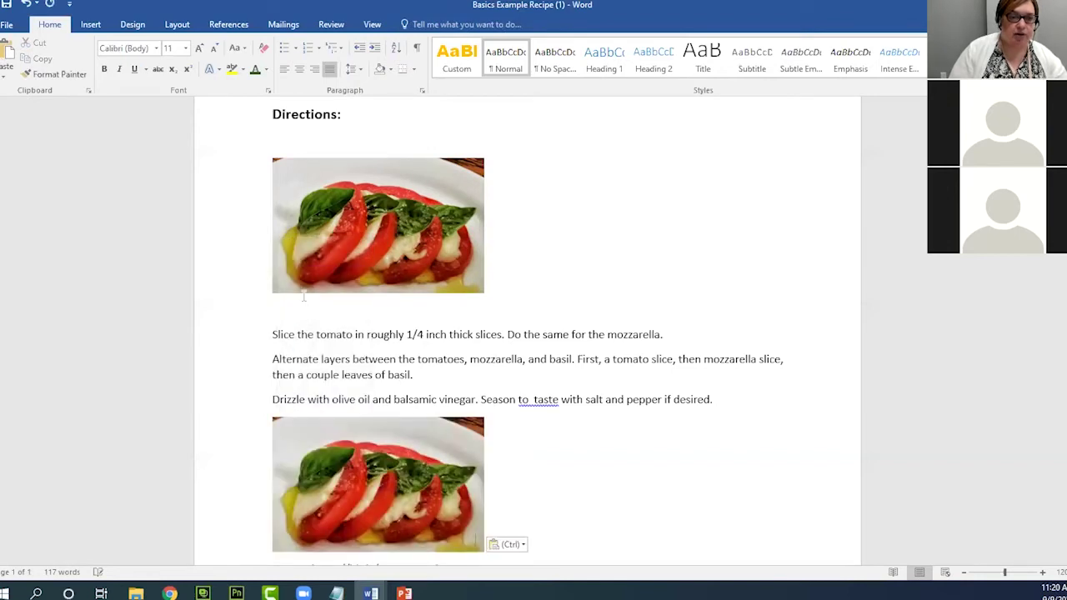
Delete the original salad picture under "Directions:" along with the empty lines above the first instruction
{"action": "left_click", "coordinate": [387, 254]}
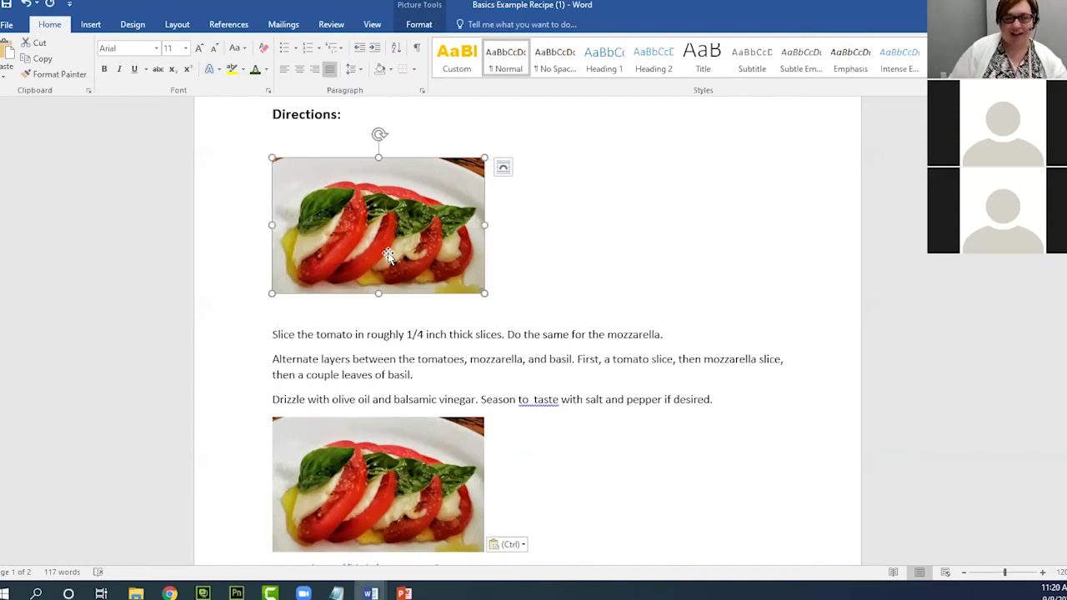
{"action": "key", "text": "Delete"}
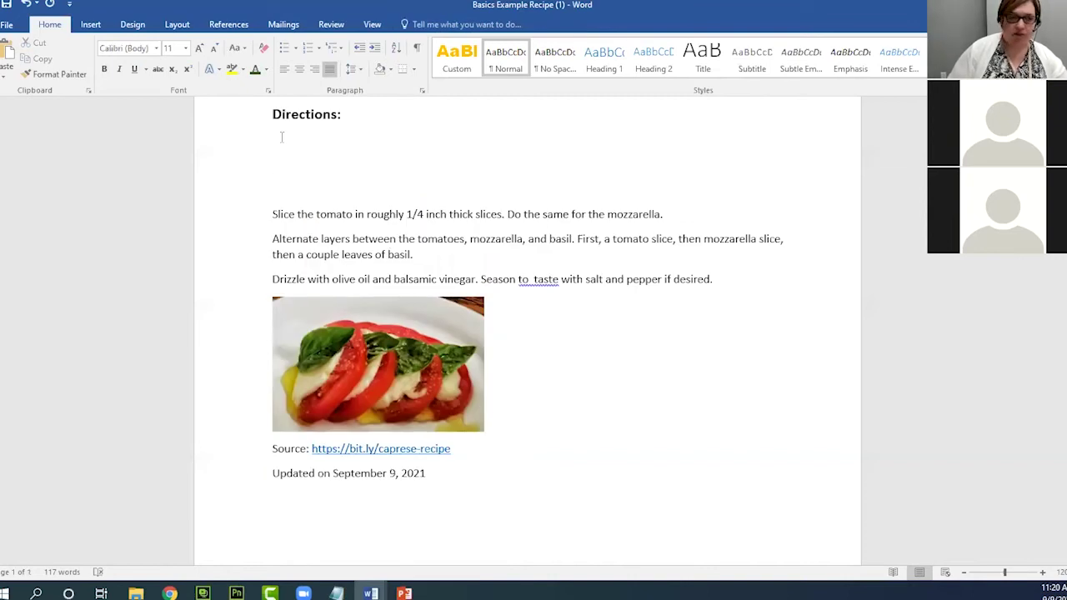
{"action": "key", "text": "Delete"}
{"action": "key", "text": "Delete"}
{"action": "key", "text": "BackSpace"}
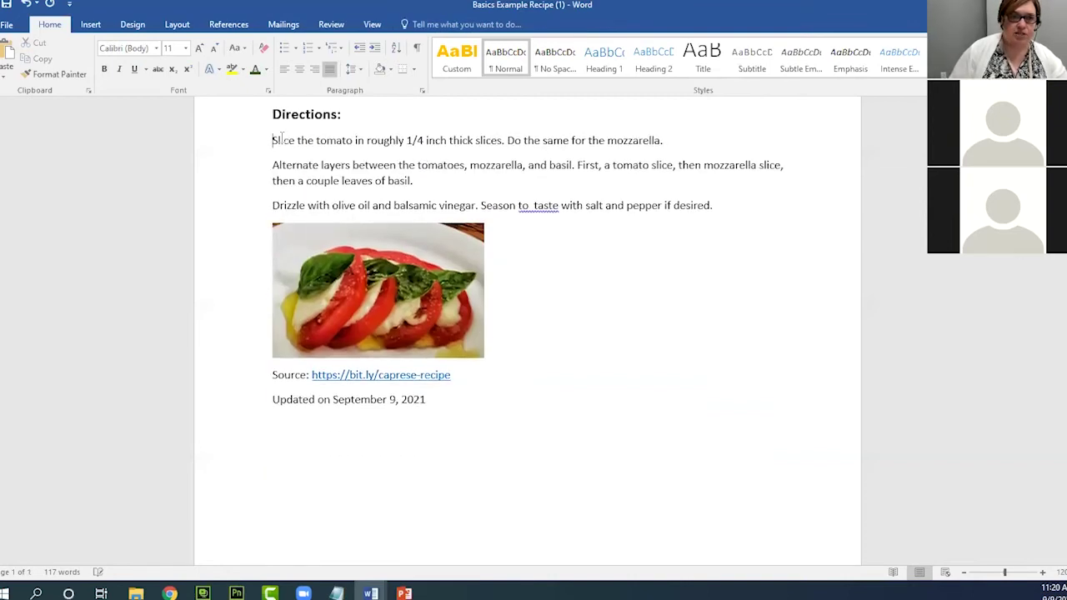
Remove the space after the three instruction paragraphs under "Directions:" using the line spacing options
{"action": "scroll", "coordinate": [648, 363], "scroll_direction": "up", "scroll_amount": 3}
{"action": "scroll", "coordinate": [647, 363], "scroll_direction": "up", "scroll_amount": 4}
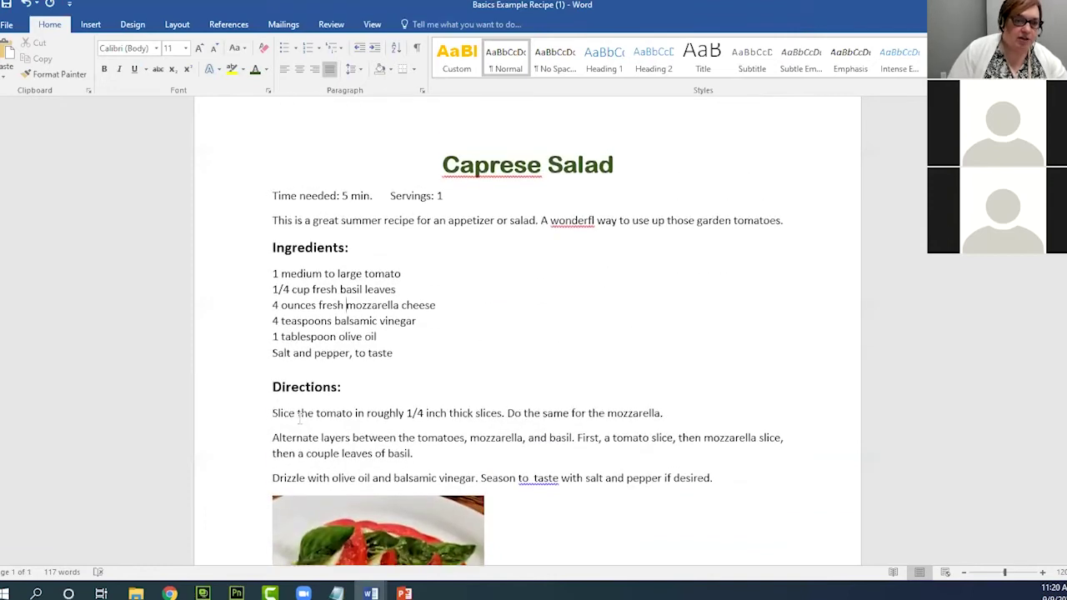
{"action": "left_click_drag", "start_coordinate": [272, 413], "coordinate": [714, 482]}
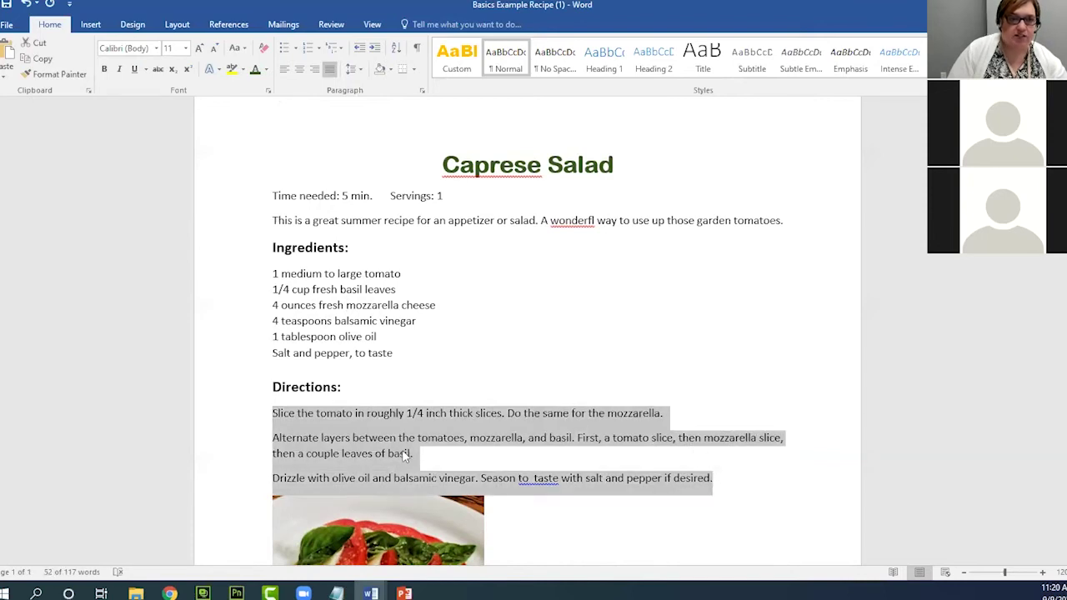
{"action": "left_click", "coordinate": [361, 74]}
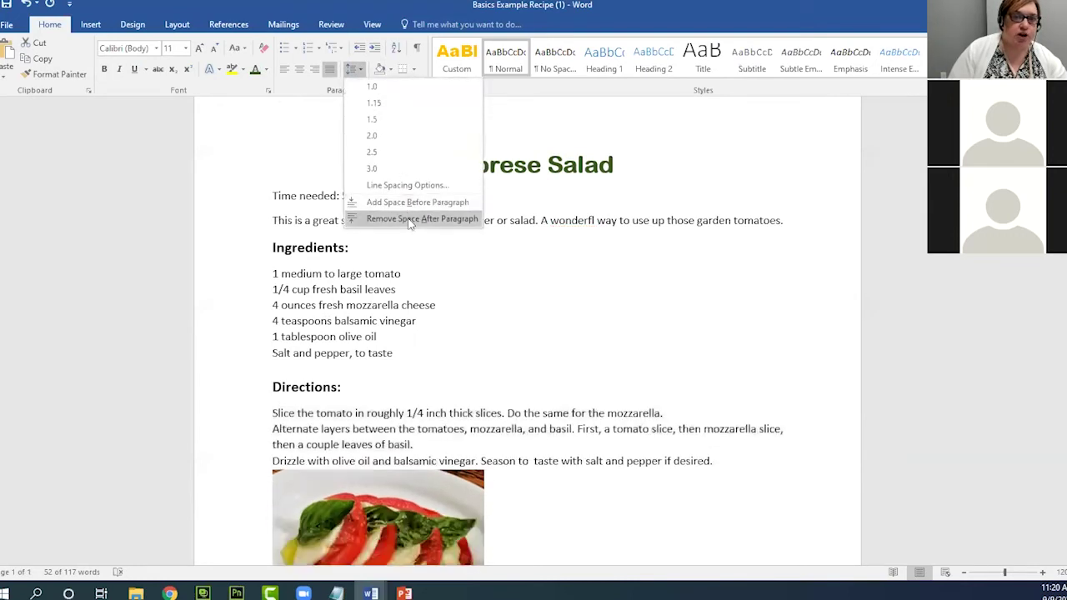
{"action": "left_click", "coordinate": [398, 186]}
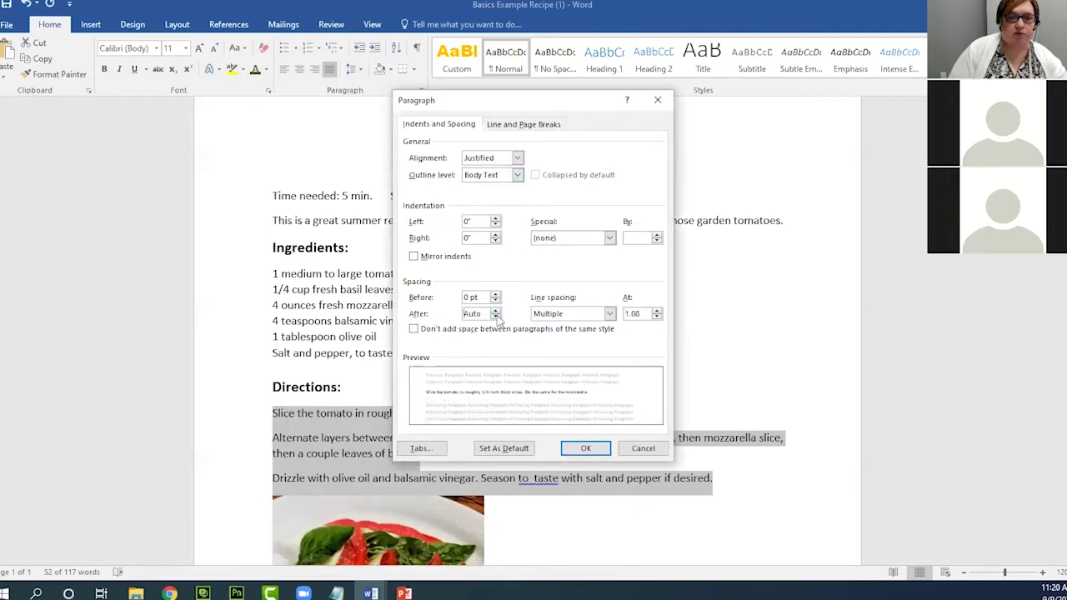
{"action": "left_click", "coordinate": [584, 449]}
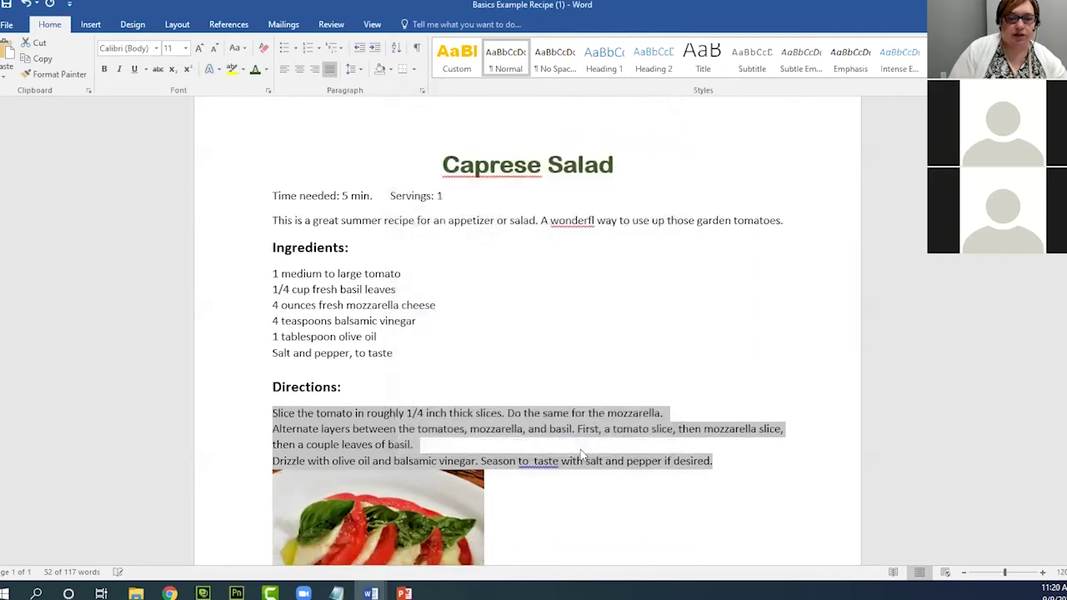
Insert an empty line between the "Drizzle with olive oil" paragraph and the salad picture
{"action": "left_click", "coordinate": [664, 474]}
{"action": "scroll", "coordinate": [665, 474], "scroll_direction": "down", "scroll_amount": 2}
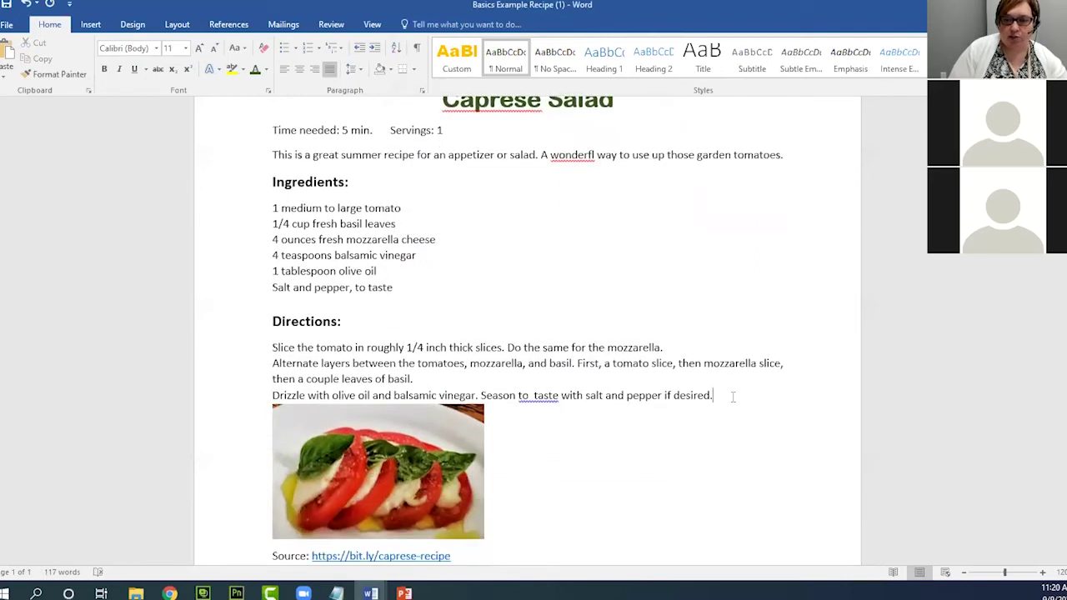
{"action": "key", "text": "Return"}
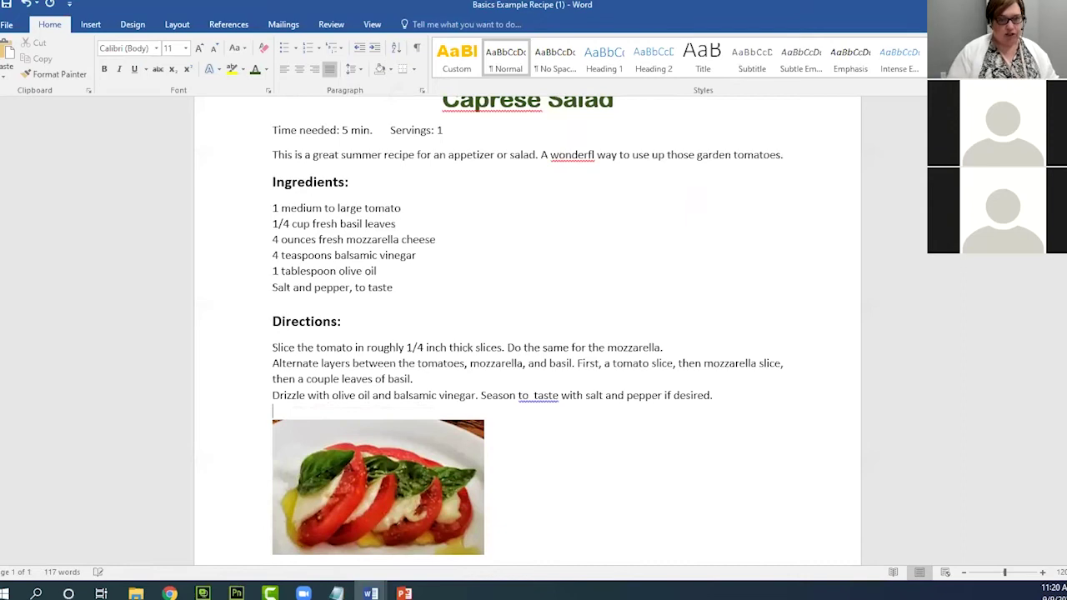
Review the recipe's layout from top to bottom and check the font formatting of the title and the "Ingredients:" heading
{"action": "scroll", "coordinate": [431, 367], "scroll_direction": "down", "scroll_amount": 1}
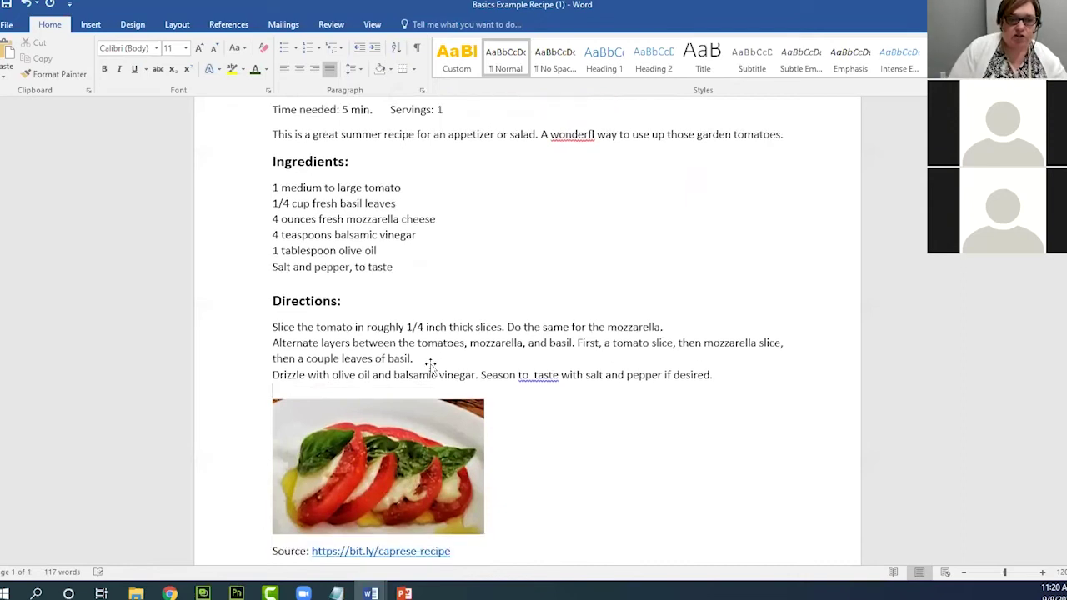
{"action": "scroll", "coordinate": [431, 367], "scroll_direction": "down", "scroll_amount": 2}
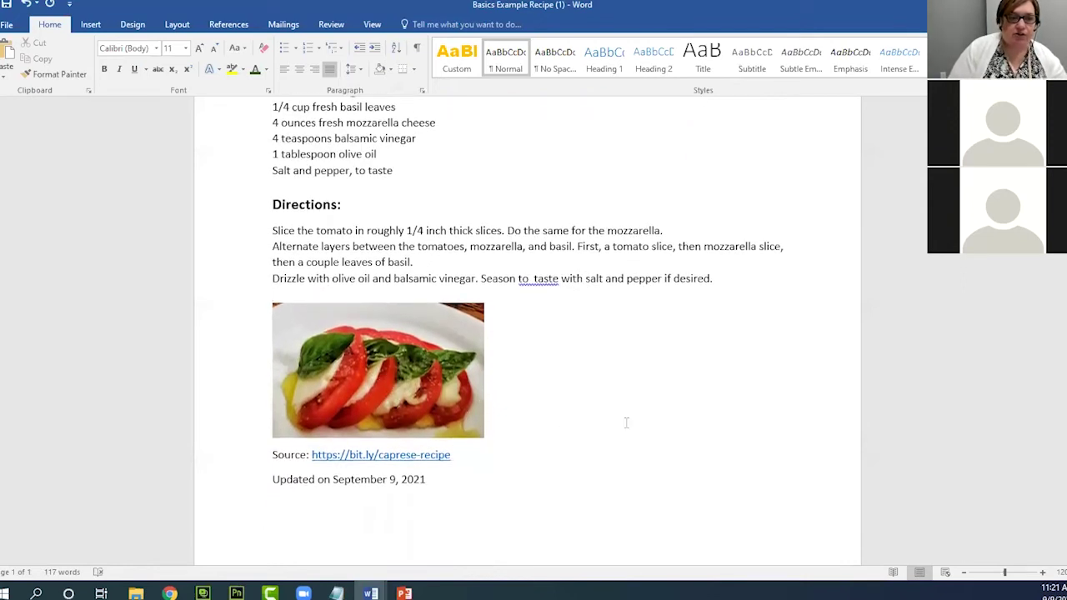
{"action": "scroll", "coordinate": [693, 425], "scroll_direction": "up", "scroll_amount": 3}
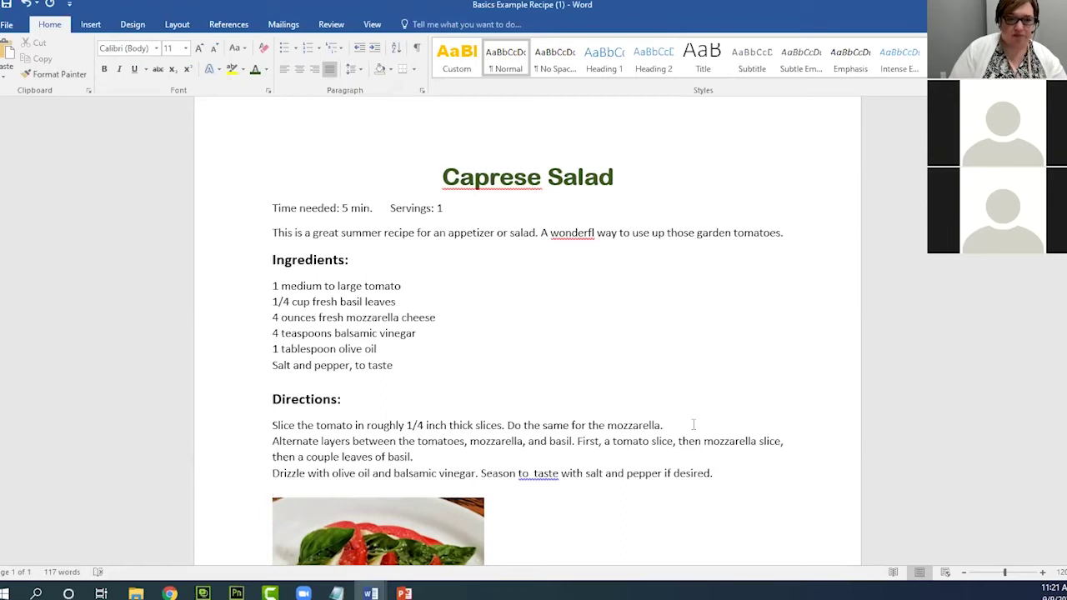
{"action": "scroll", "coordinate": [692, 425], "scroll_direction": "up", "scroll_amount": 1}
{"action": "scroll", "coordinate": [693, 425], "scroll_direction": "down", "scroll_amount": 4}
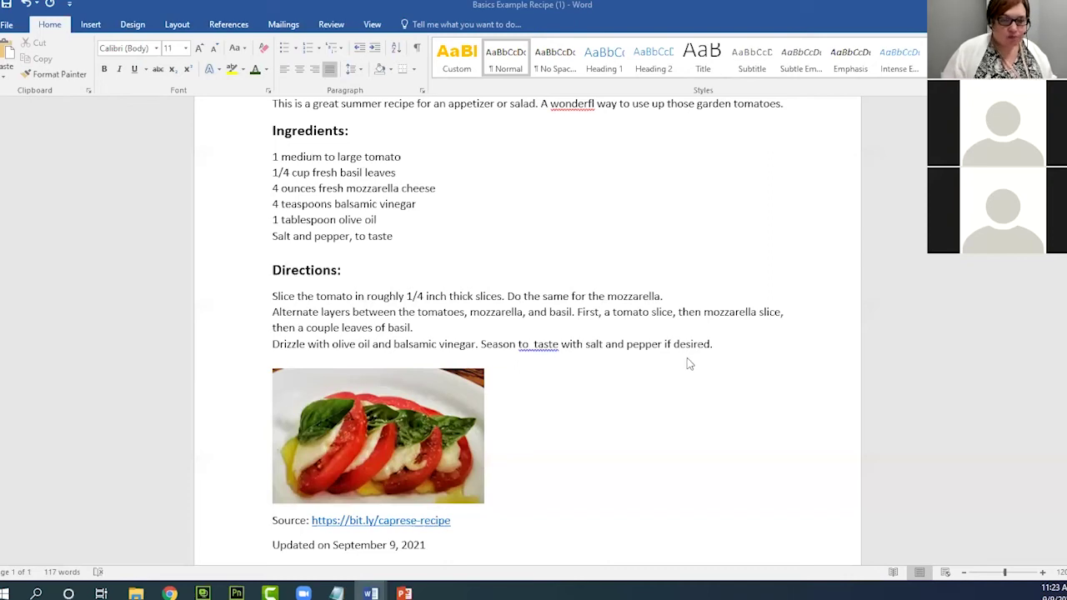
{"action": "scroll", "coordinate": [688, 363], "scroll_direction": "up", "scroll_amount": 3}
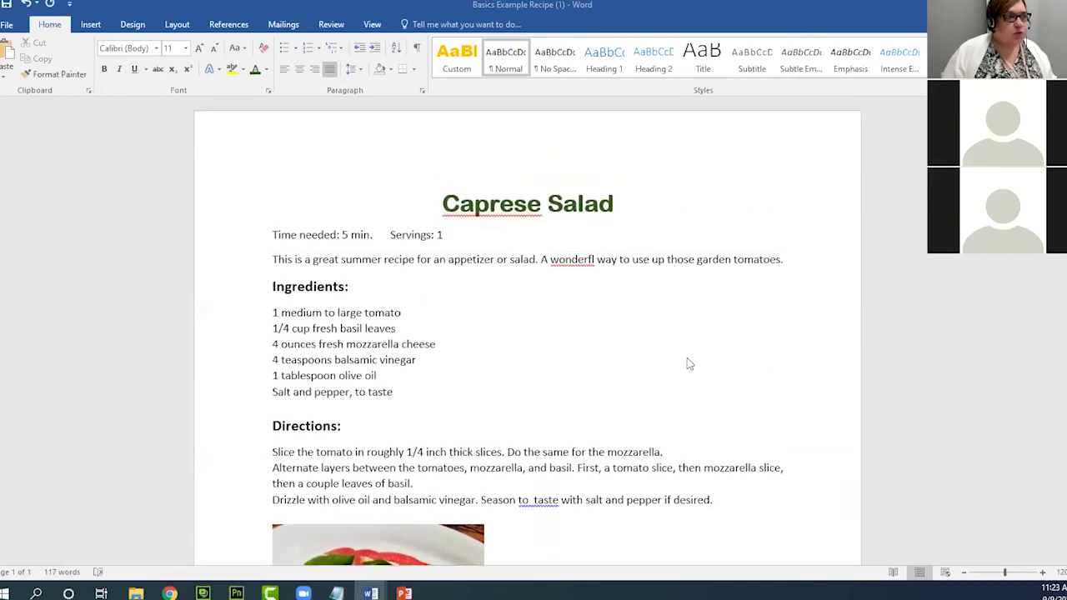
{"action": "left_click", "coordinate": [461, 206]}
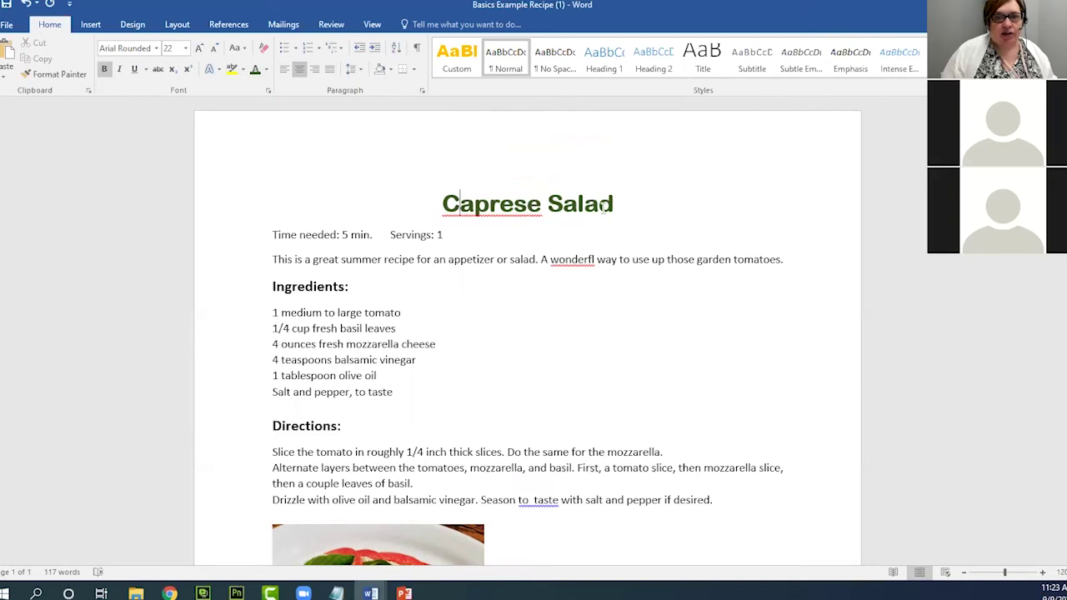
{"action": "scroll", "coordinate": [606, 210], "scroll_direction": "down", "scroll_amount": 1}
{"action": "scroll", "coordinate": [603, 209], "scroll_direction": "down", "scroll_amount": 3}
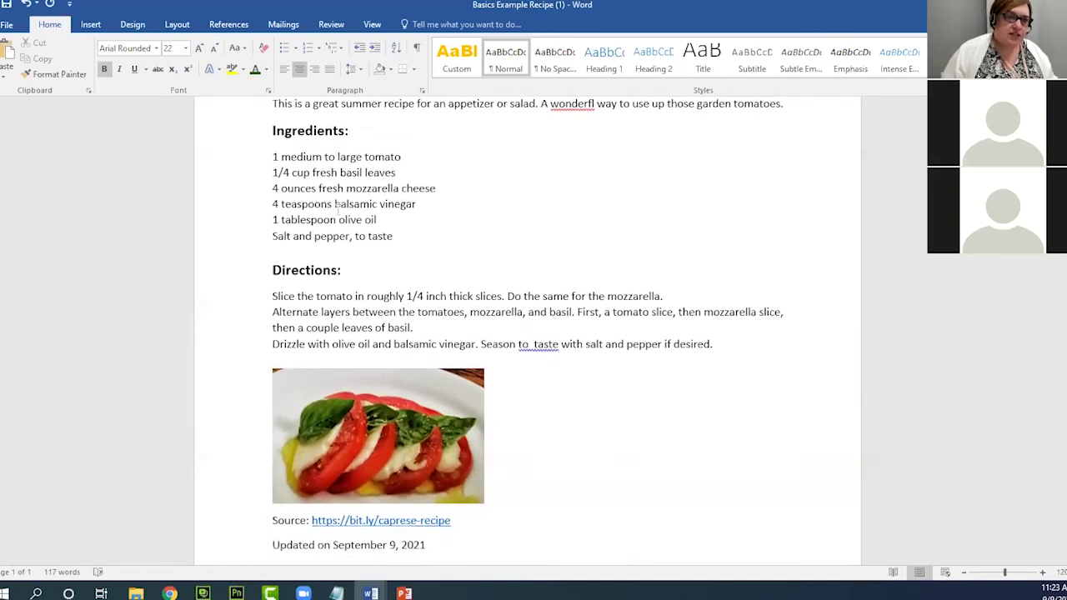
{"action": "left_click", "coordinate": [296, 135]}
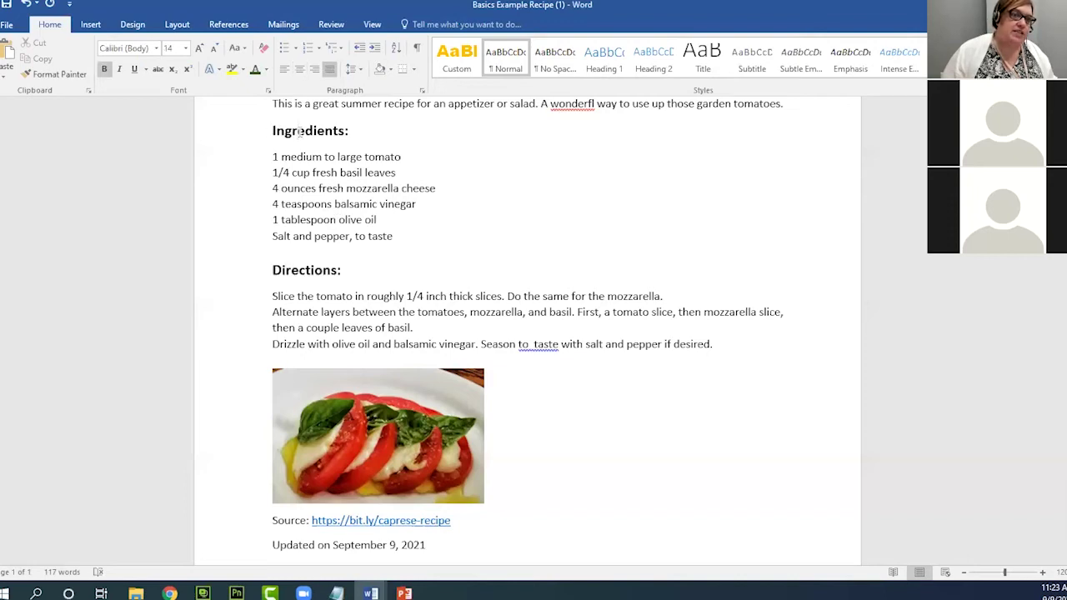
{"action": "scroll", "coordinate": [375, 266], "scroll_direction": "down", "scroll_amount": 3}
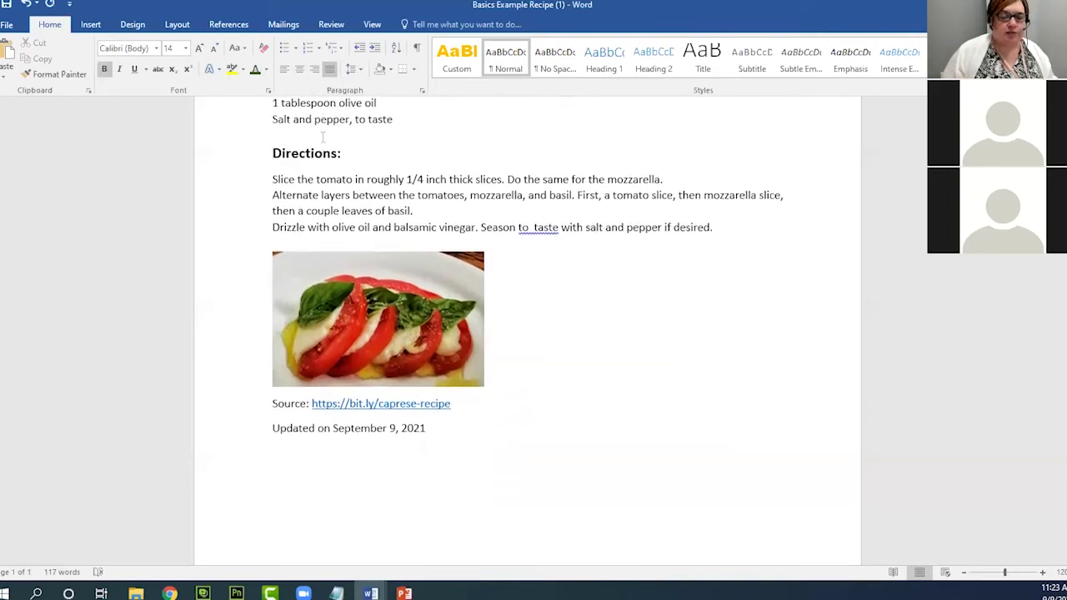
{"action": "left_click", "coordinate": [375, 289]}
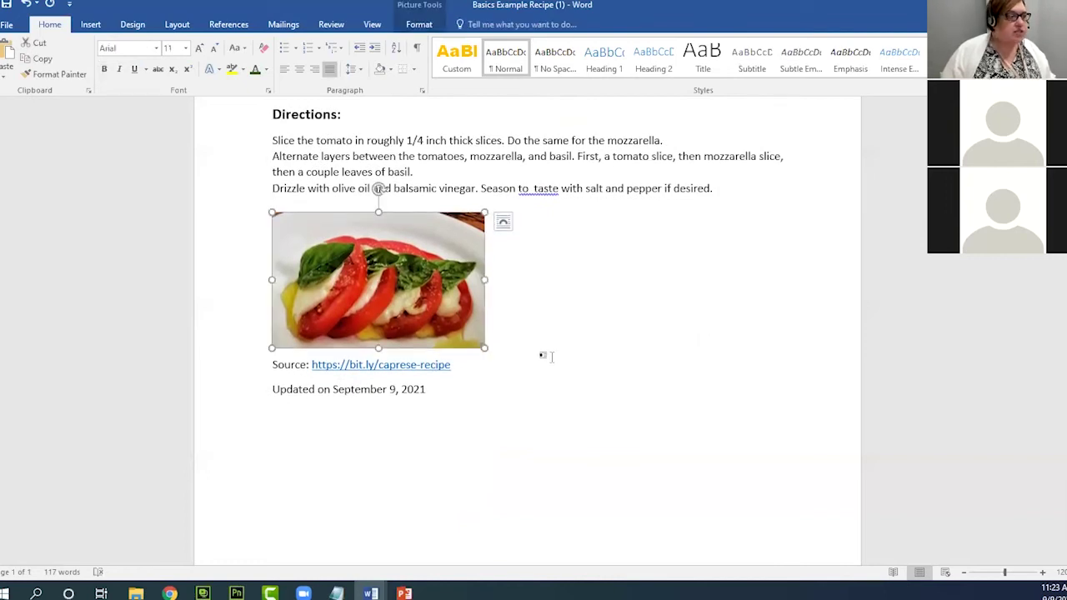
{"action": "scroll", "coordinate": [552, 357], "scroll_direction": "up", "scroll_amount": 5}
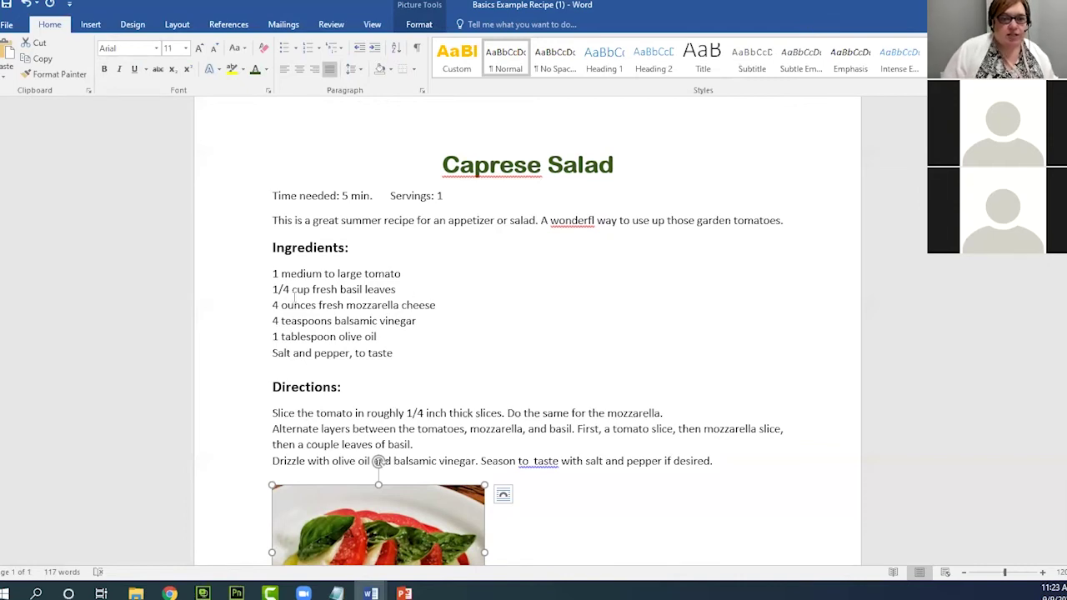
{"action": "left_click", "coordinate": [274, 273]}
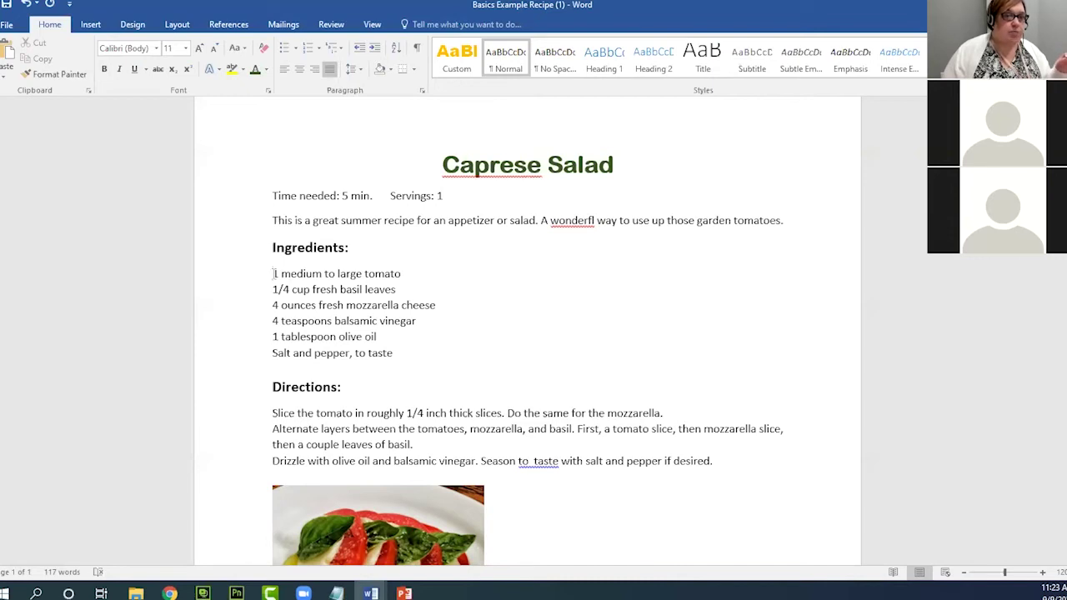
{"action": "left_click", "coordinate": [272, 413]}
{"action": "scroll", "coordinate": [272, 413], "scroll_direction": "down", "scroll_amount": 3}
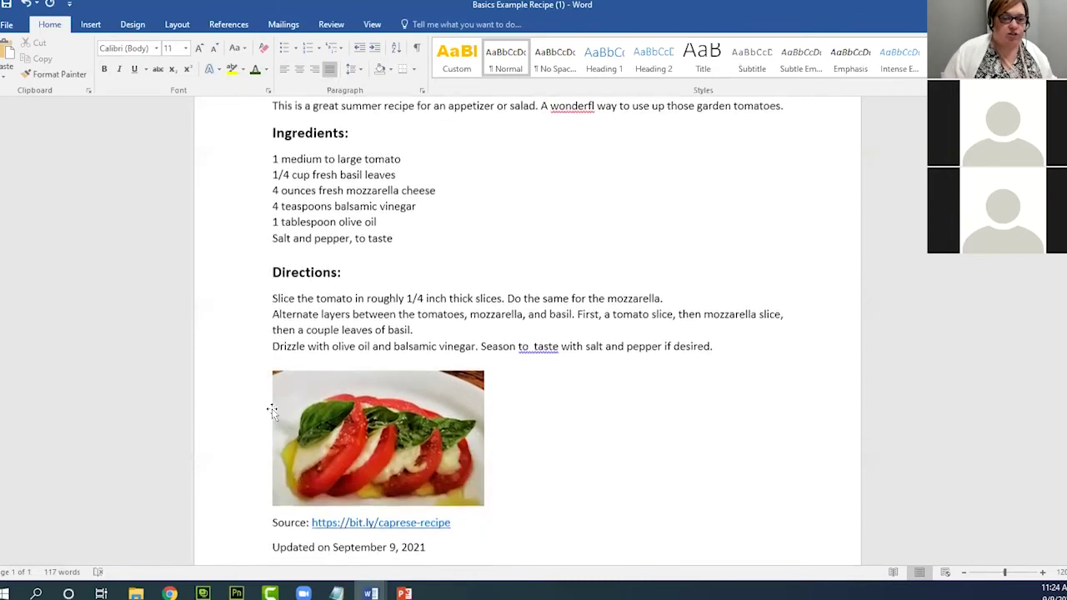
{"action": "scroll", "coordinate": [289, 325], "scroll_direction": "up", "scroll_amount": 4}
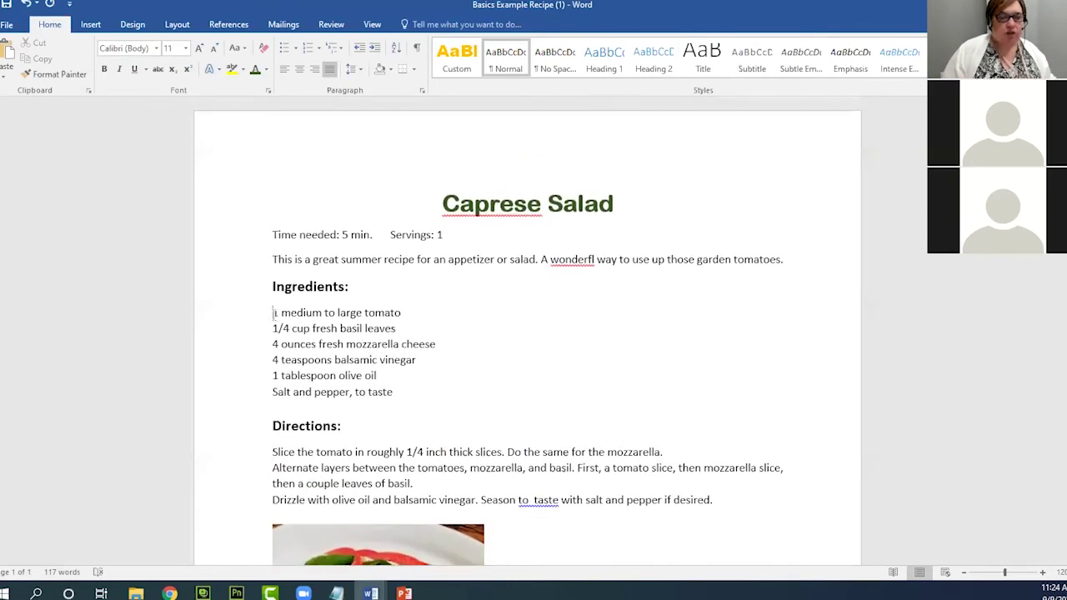
View the available bullet styles in the bullet library, starting from the first ingredient line
{"action": "left_click", "coordinate": [273, 313]}
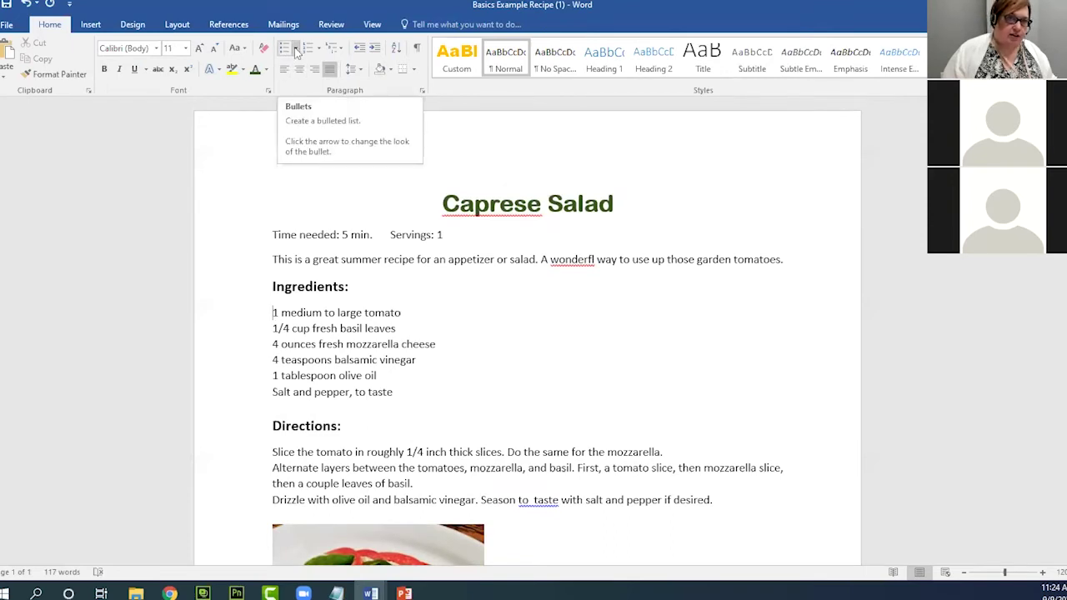
{"action": "left_click", "coordinate": [284, 54]}
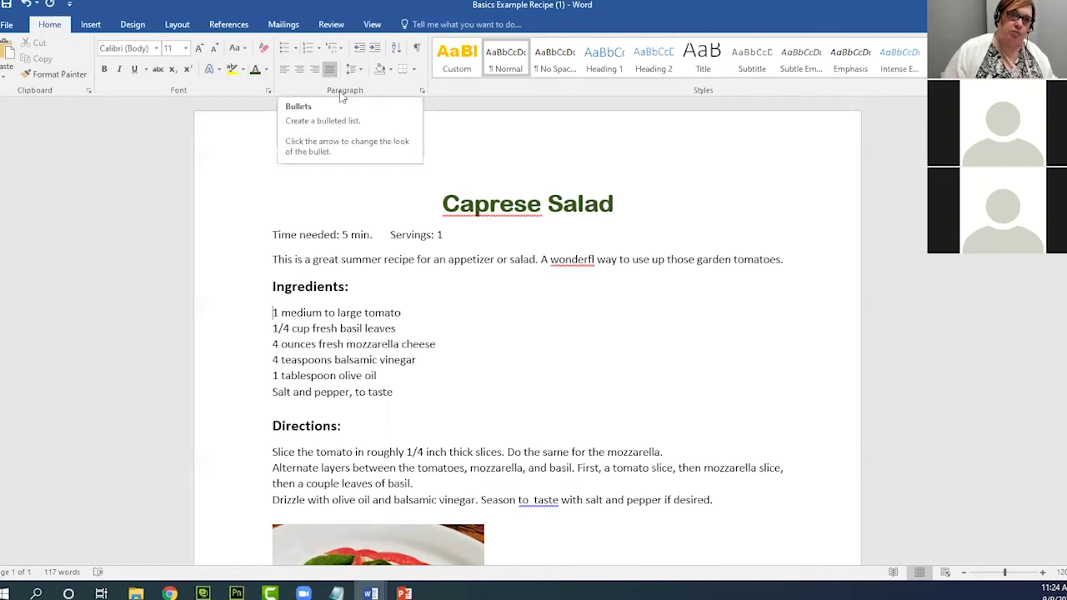
{"action": "left_click", "coordinate": [295, 49]}
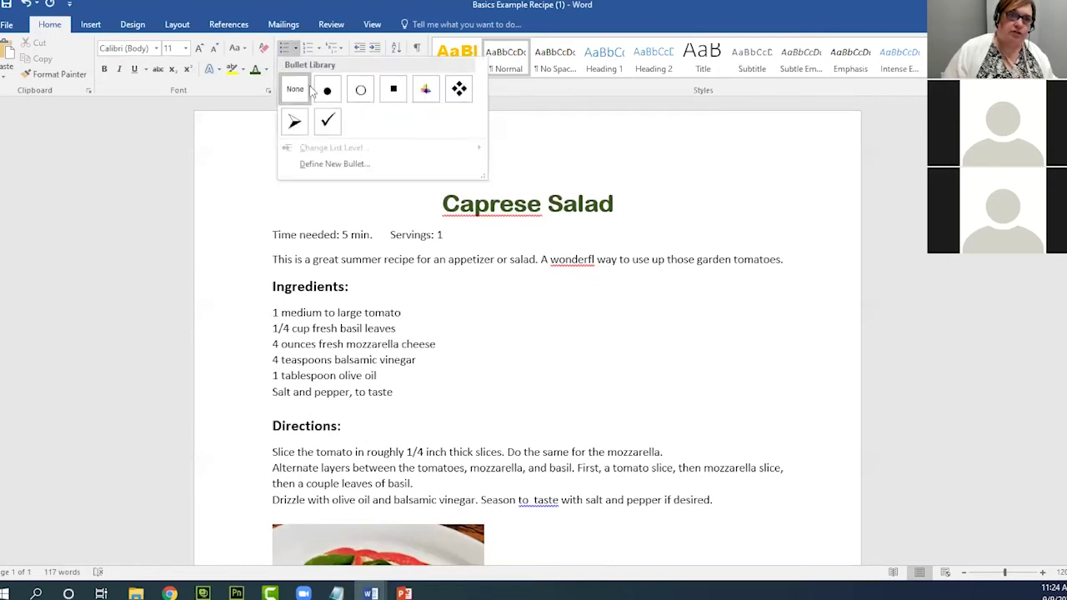
{"action": "left_click", "coordinate": [642, 360]}
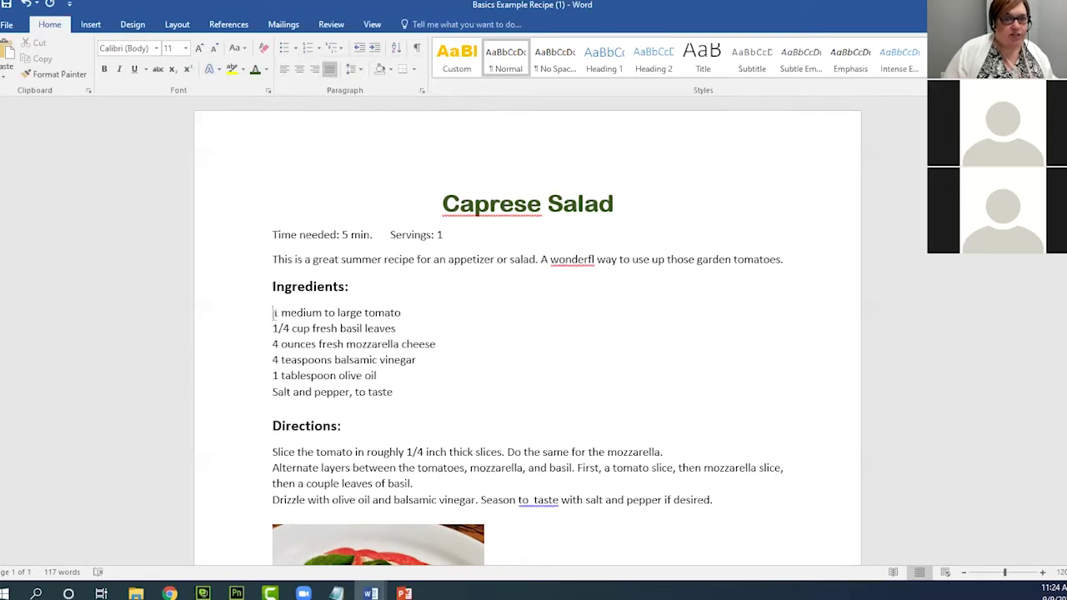
Turn the six ingredient lines under "Ingredients:" into a bulleted list with the default round bullets
{"action": "left_click_drag", "start_coordinate": [275, 315], "coordinate": [324, 397]}
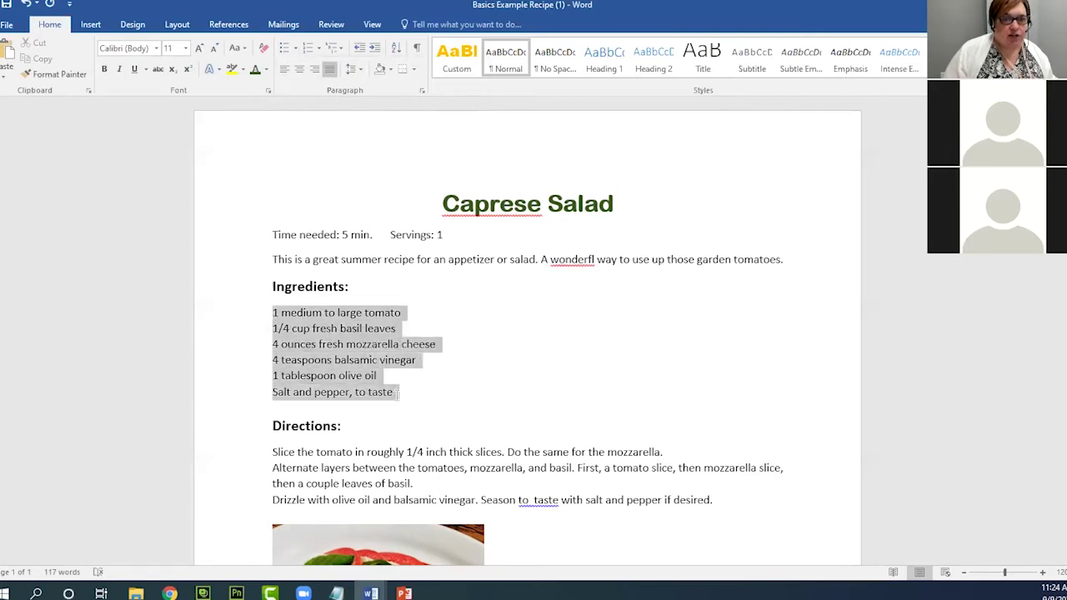
{"action": "left_click", "coordinate": [275, 314]}
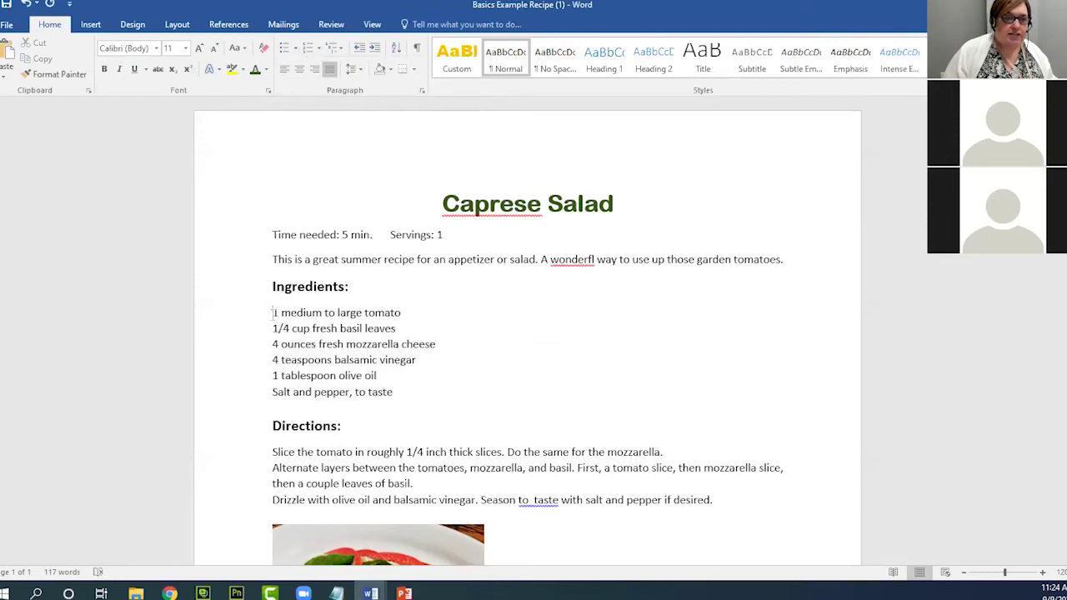
{"action": "left_click_drag", "start_coordinate": [274, 313], "coordinate": [407, 396]}
{"action": "left_click", "coordinate": [407, 396]}
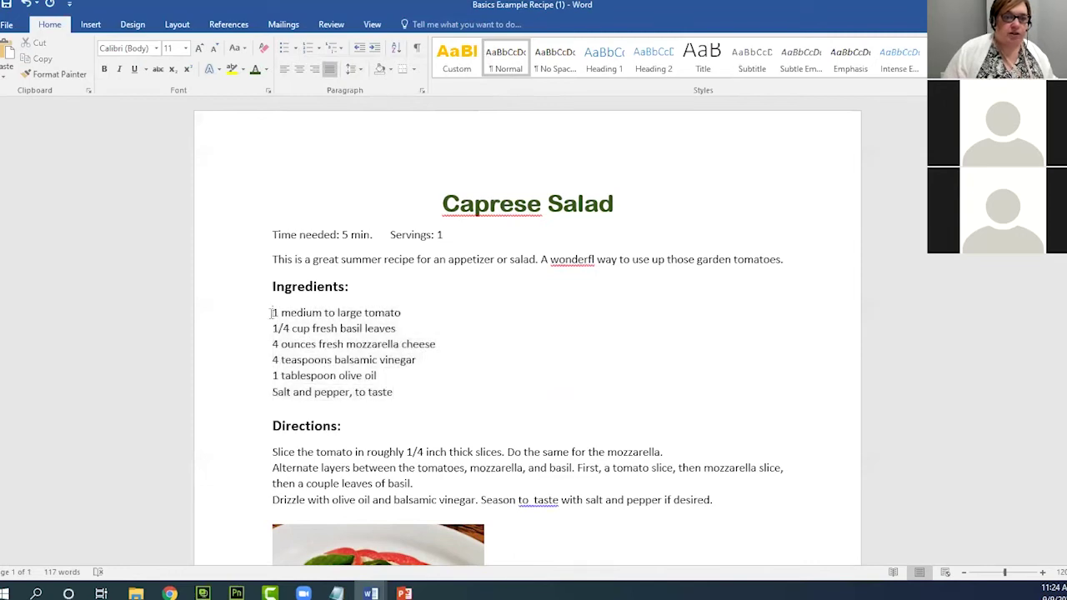
{"action": "left_click_drag", "start_coordinate": [270, 314], "coordinate": [398, 393]}
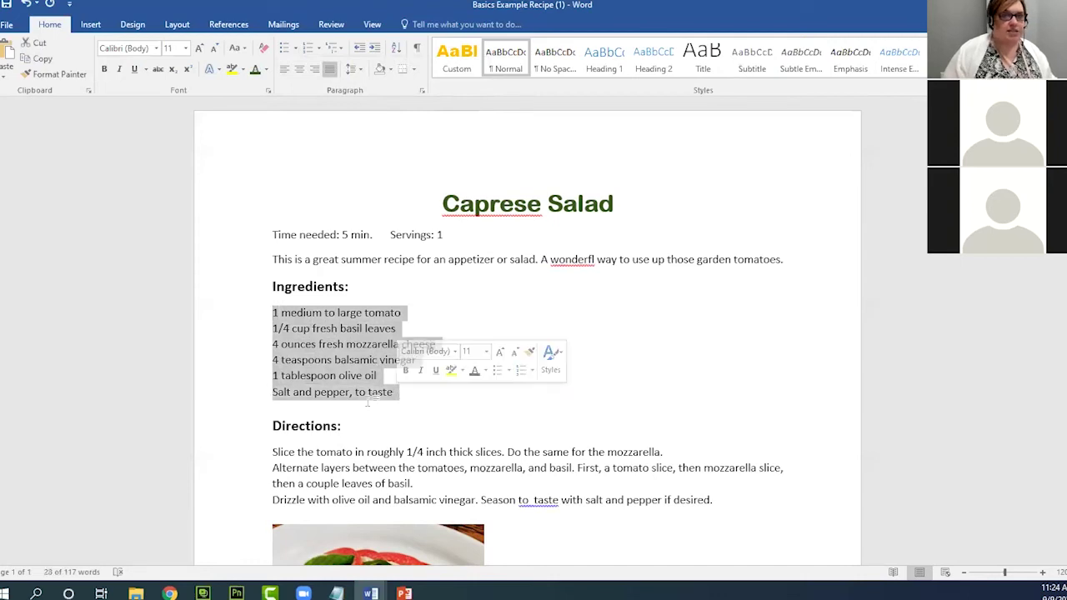
{"action": "left_click", "coordinate": [286, 47]}
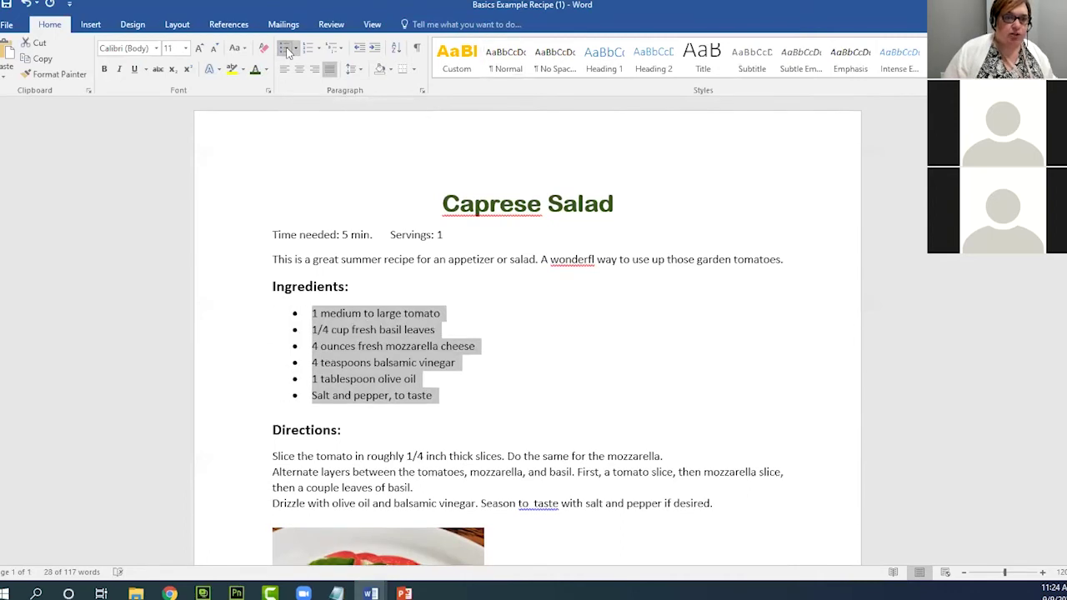
Change the bullets of the six-line ingredient list to check marks
{"action": "left_click", "coordinate": [296, 47]}
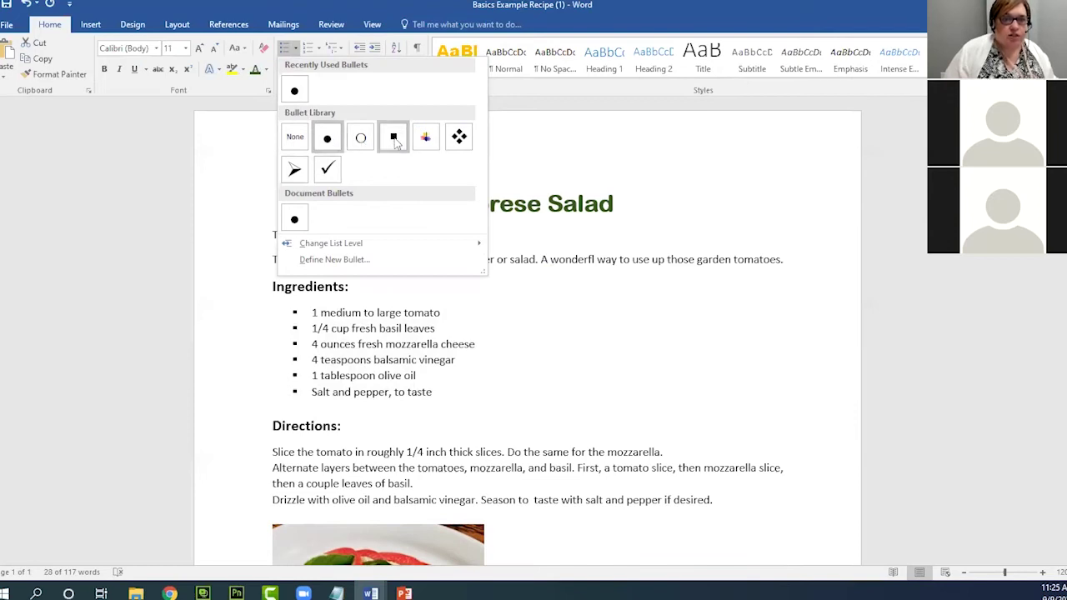
{"action": "left_click", "coordinate": [335, 177]}
{"action": "left_click", "coordinate": [493, 340]}
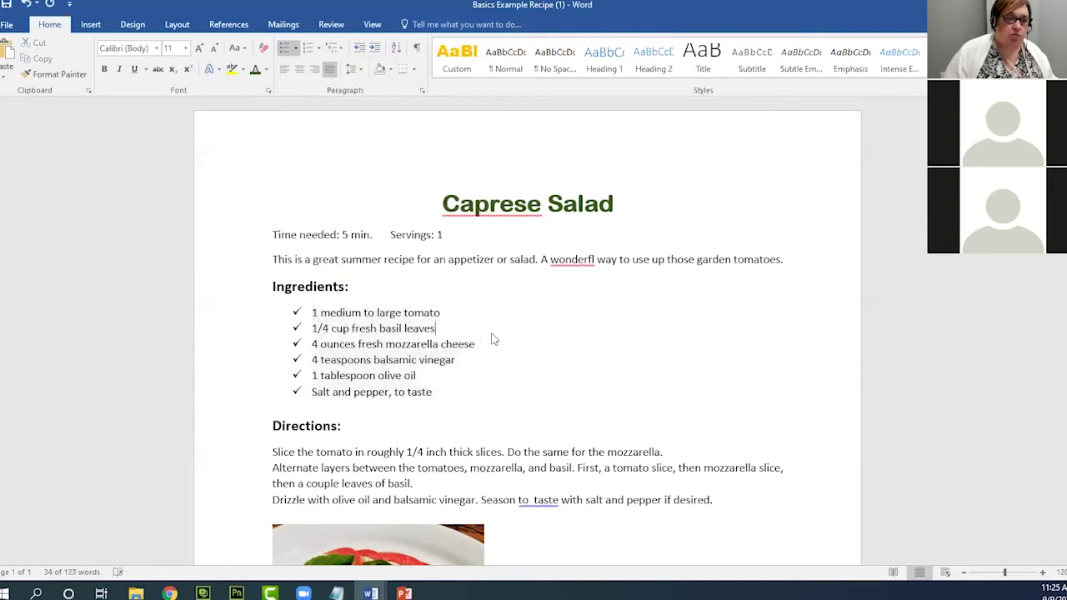
Examine the list level options available for the check-marked ingredient list
{"action": "left_click", "coordinate": [312, 312]}
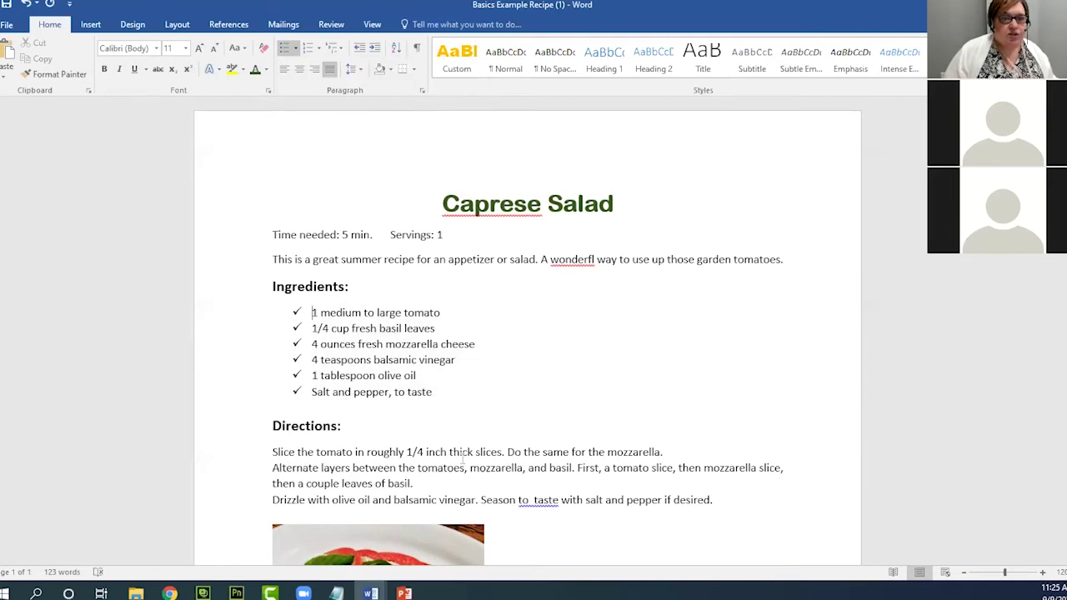
{"action": "left_click", "coordinate": [295, 50]}
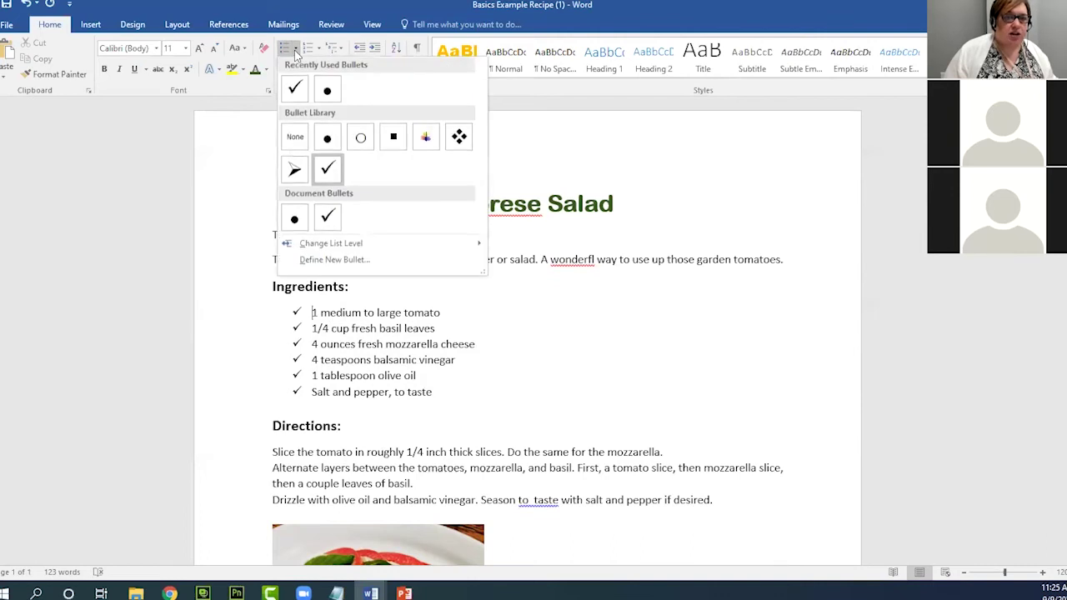
{"action": "mouse_move", "coordinate": [326, 248]}
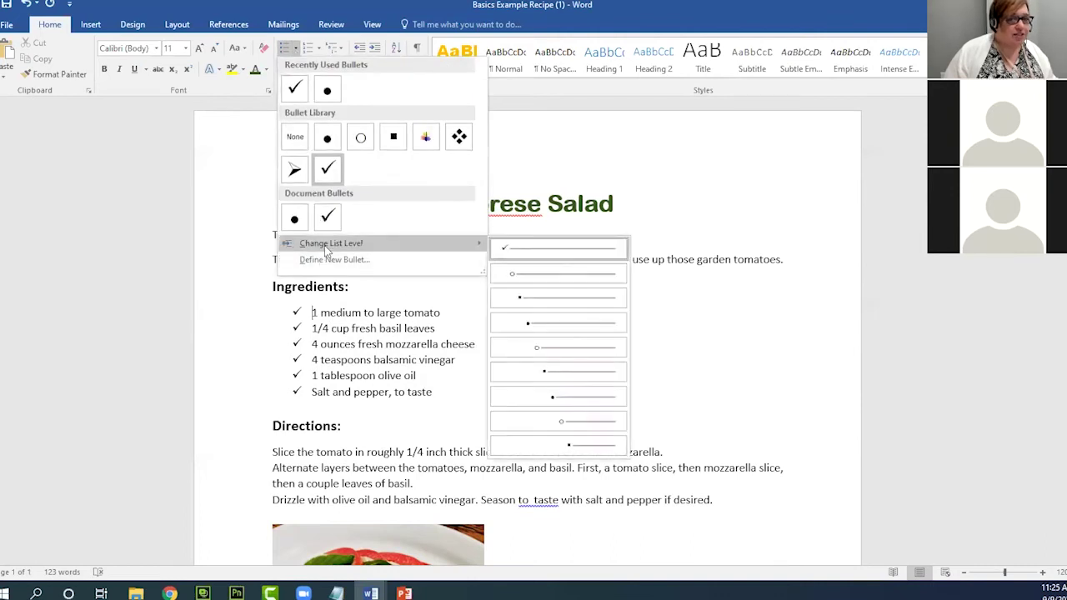
{"action": "left_click", "coordinate": [727, 185]}
{"action": "left_click_drag", "start_coordinate": [434, 392], "coordinate": [321, 315]}
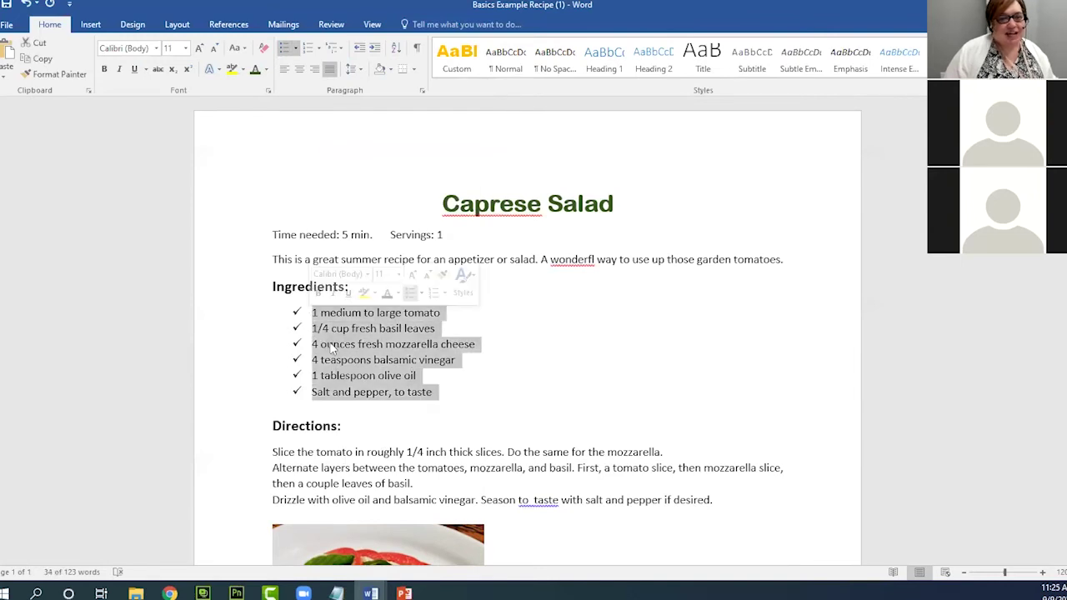
{"action": "left_click", "coordinate": [490, 367]}
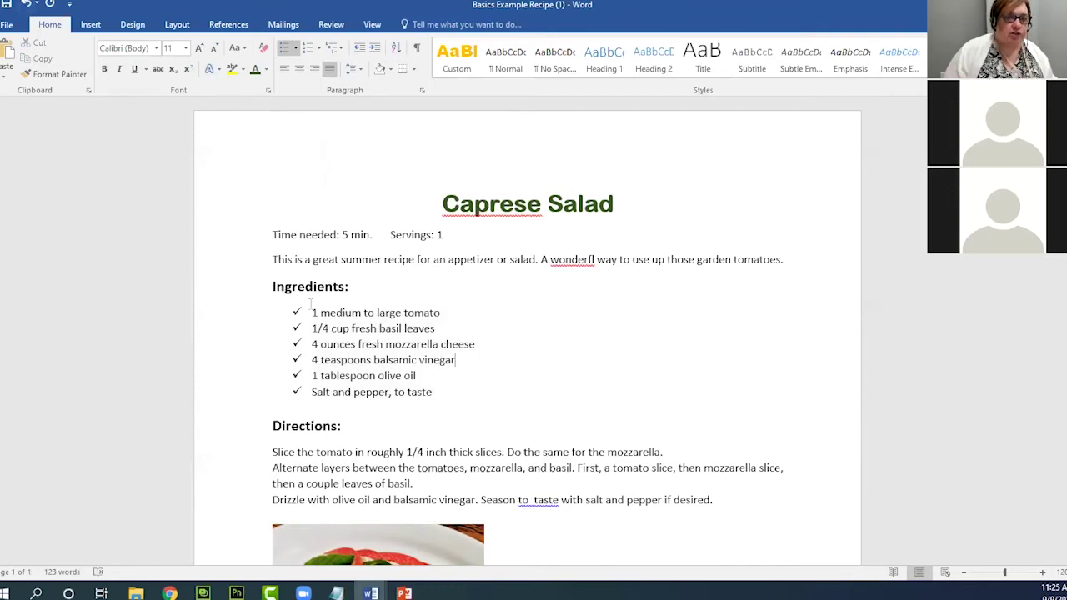
Switch the ingredient list's check marks to solid round bullets and back to check marks
{"action": "left_click_drag", "start_coordinate": [312, 313], "coordinate": [452, 385]}
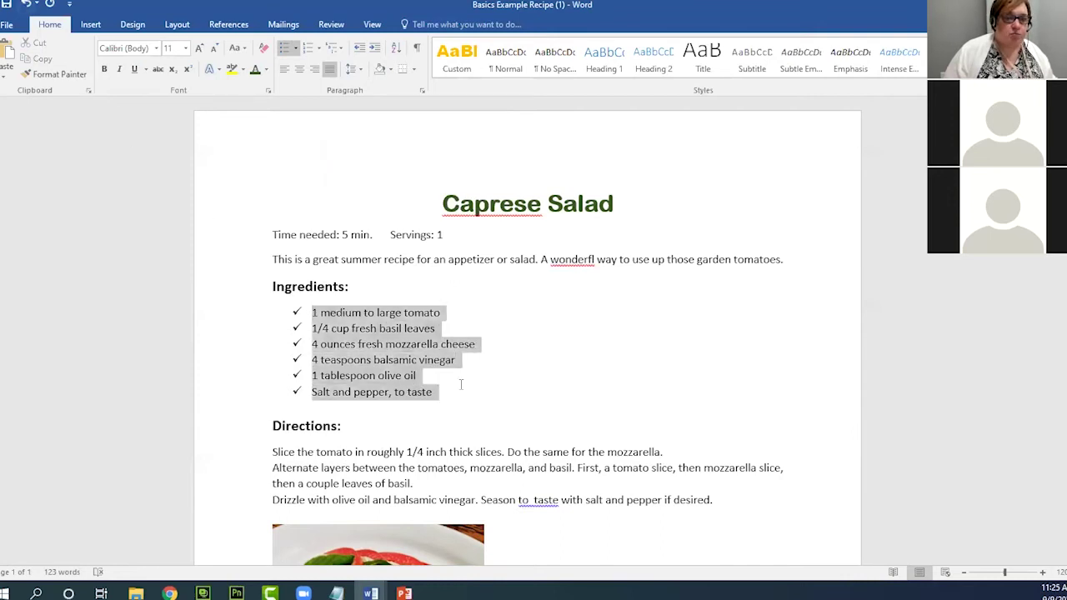
{"action": "left_click", "coordinate": [293, 50]}
{"action": "left_click", "coordinate": [327, 138]}
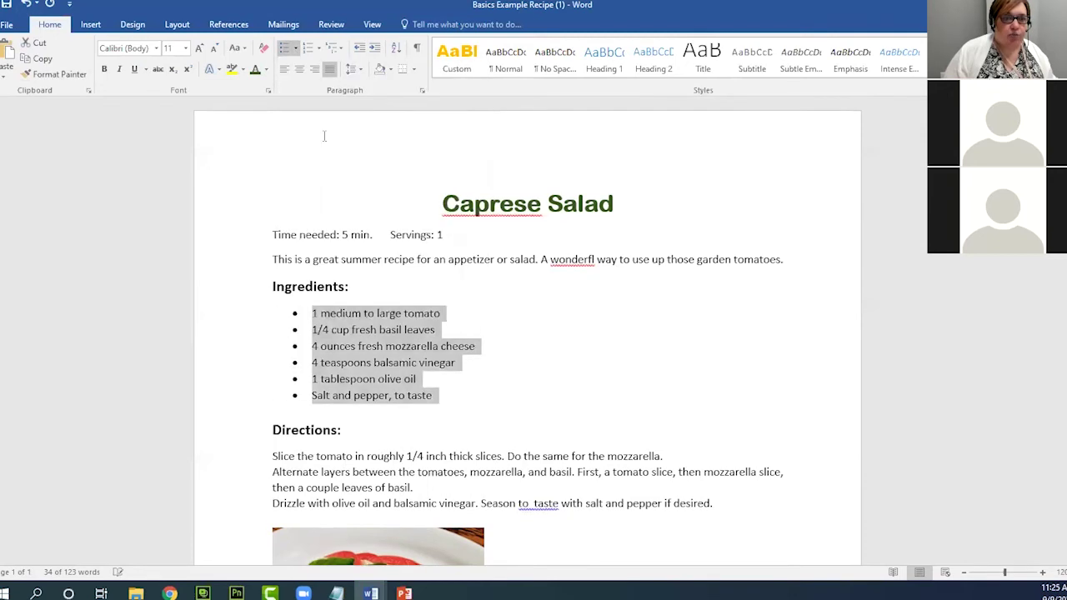
{"action": "left_click", "coordinate": [294, 47]}
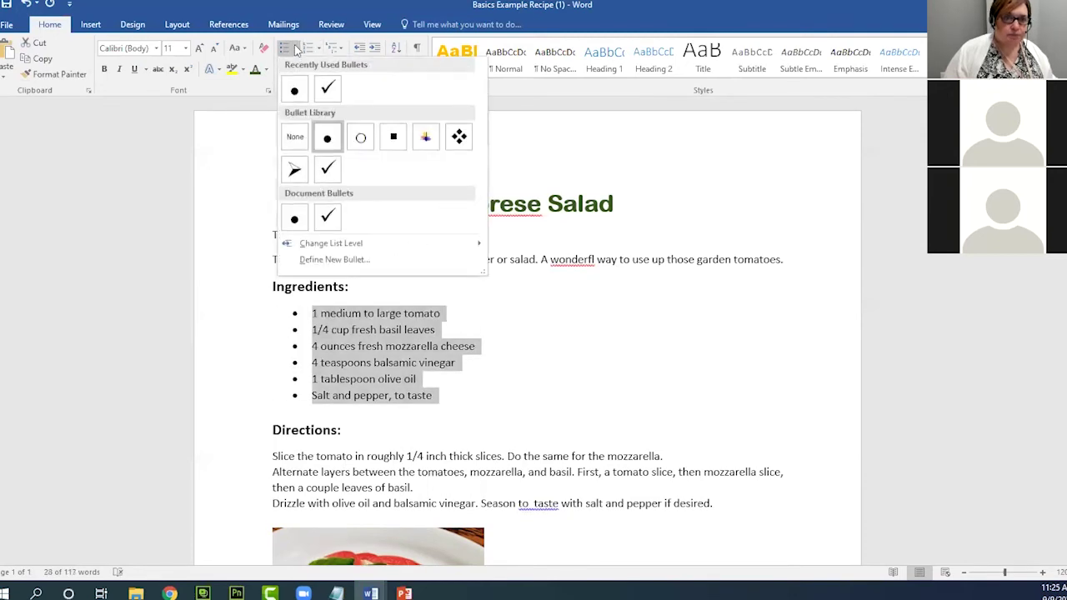
{"action": "left_click", "coordinate": [325, 170]}
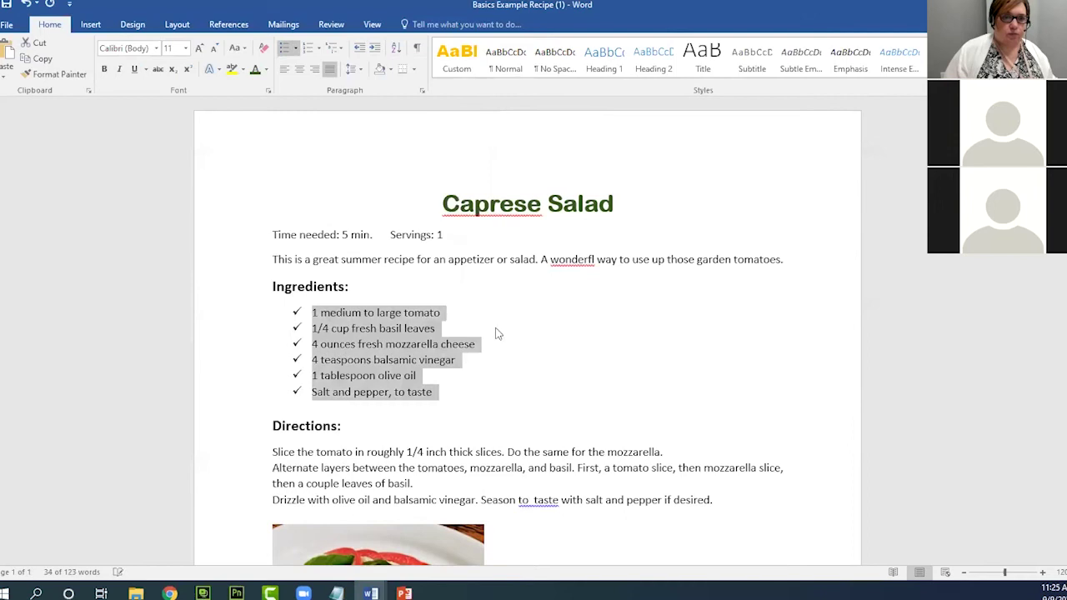
{"action": "left_click", "coordinate": [515, 378]}
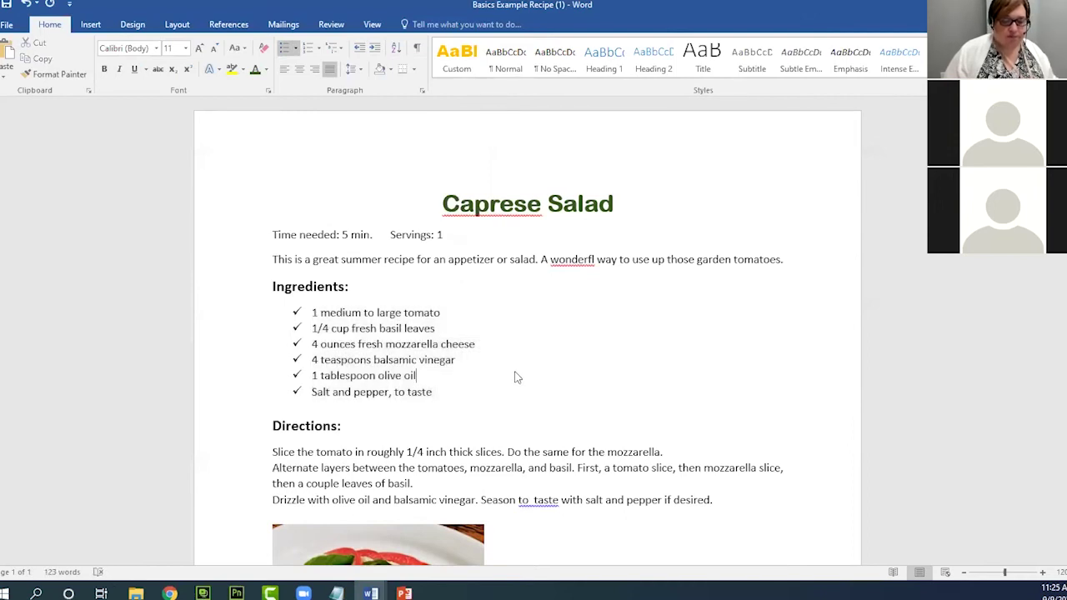
Turn the three instruction paragraphs under "Directions:" into a numbered list using the "1. 2. 3." format, leaving out the empty line above the picture
{"action": "scroll", "coordinate": [515, 378], "scroll_direction": "down", "scroll_amount": 2}
{"action": "scroll", "coordinate": [515, 373], "scroll_direction": "down", "scroll_amount": 1}
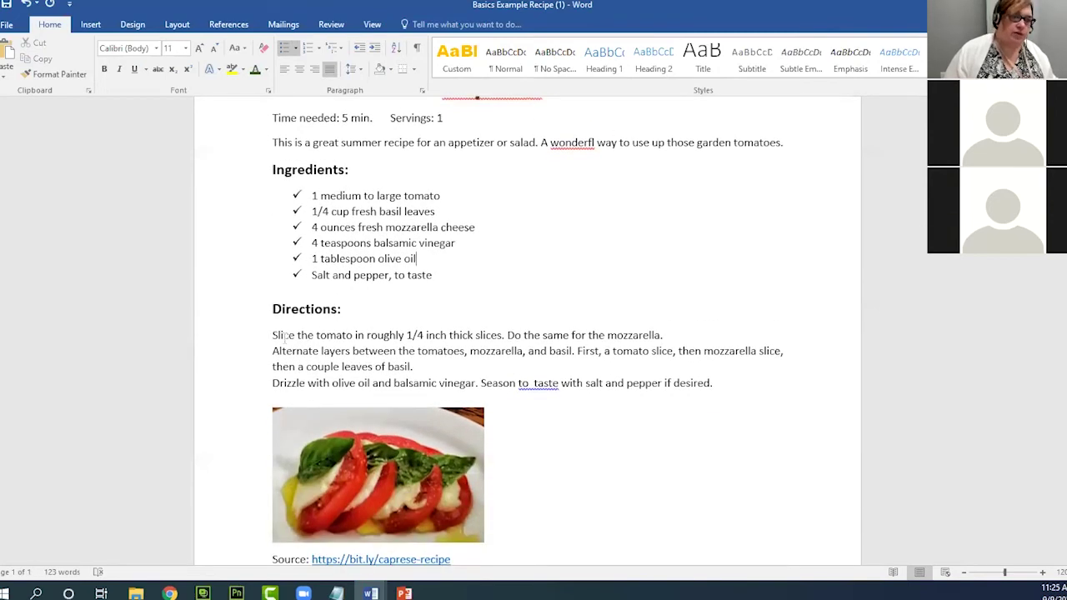
{"action": "left_click_drag", "start_coordinate": [272, 335], "coordinate": [756, 377]}
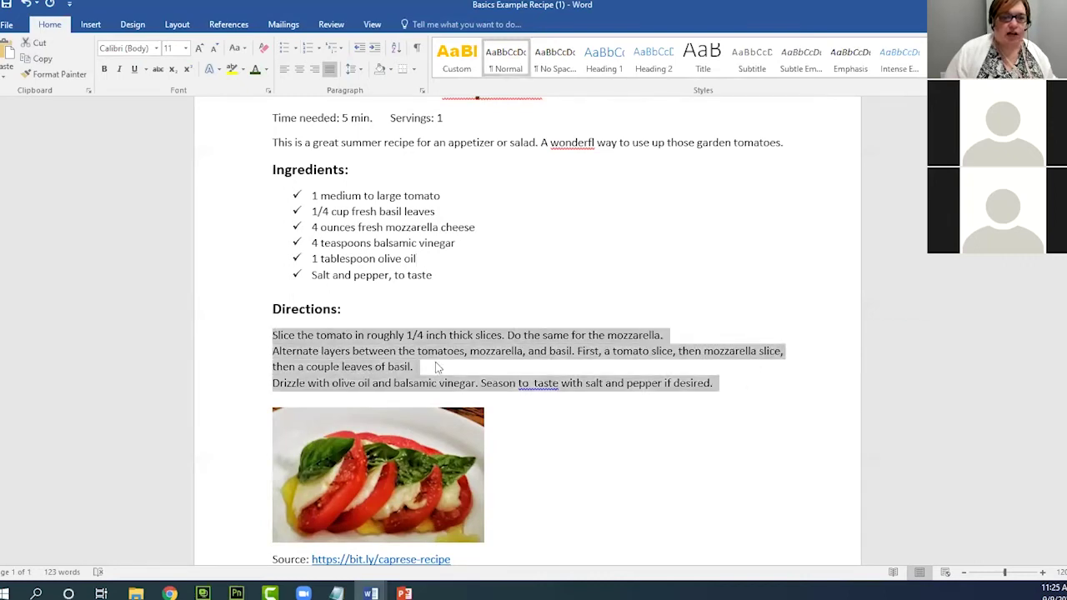
{"action": "key", "text": "Left"}
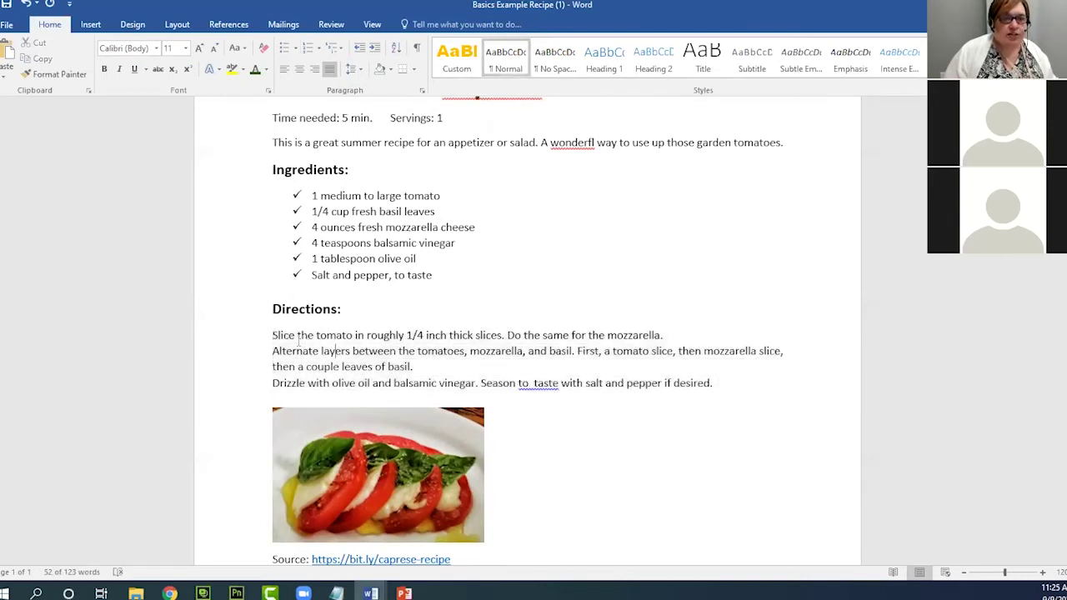
{"action": "left_click_drag", "start_coordinate": [274, 334], "coordinate": [722, 395]}
{"action": "key", "text": "Left"}
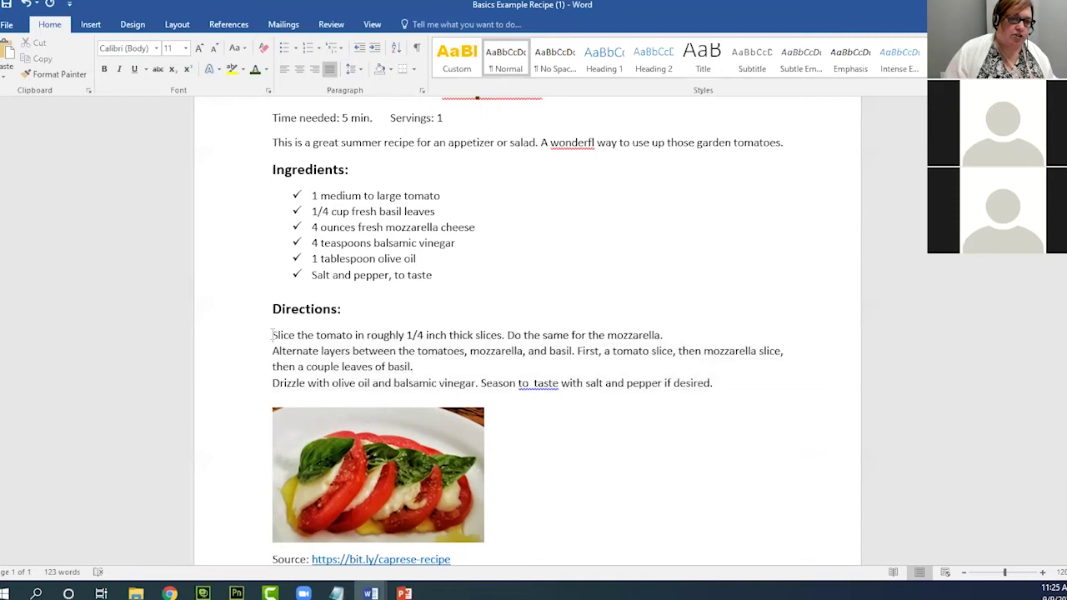
{"action": "left_click_drag", "start_coordinate": [274, 335], "coordinate": [718, 392]}
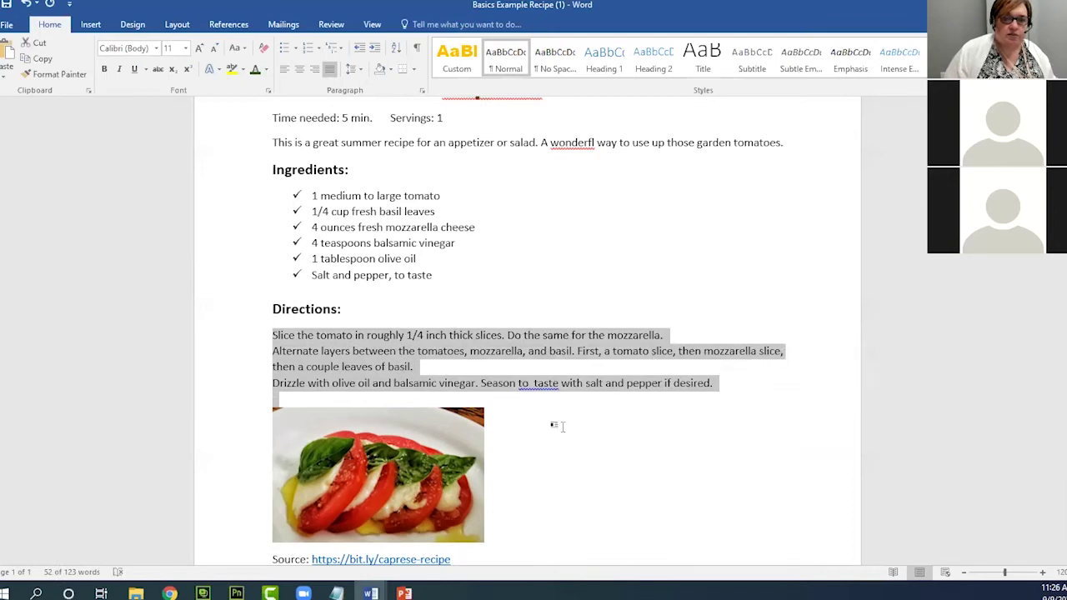
{"action": "left_click", "coordinate": [275, 335]}
{"action": "left_click", "coordinate": [630, 377], "text": "shift"}
{"action": "left_click_drag", "start_coordinate": [630, 377], "coordinate": [700, 390]}
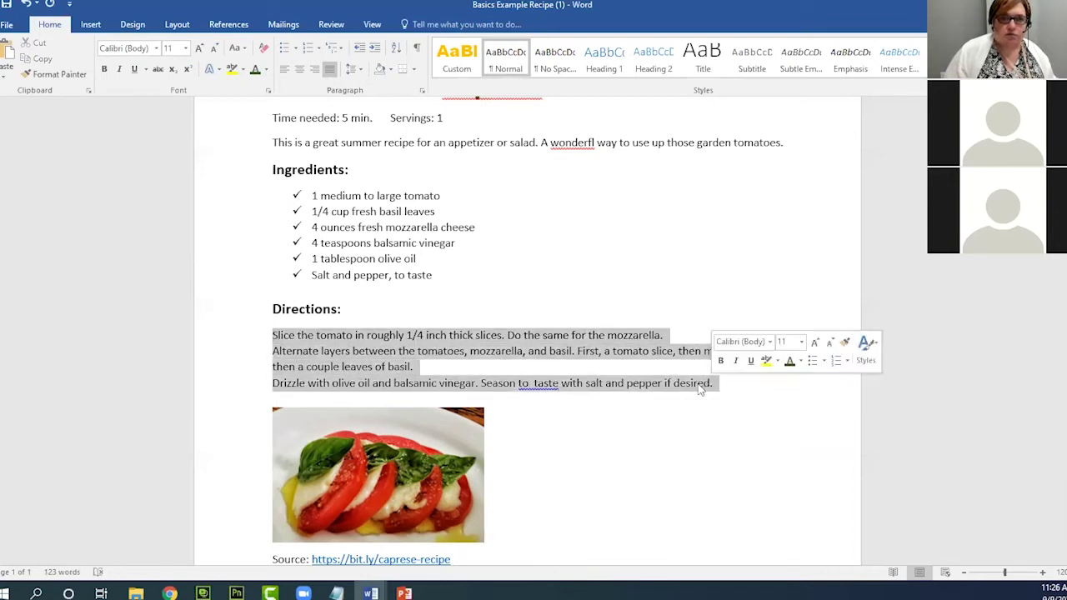
{"action": "left_click", "coordinate": [320, 49]}
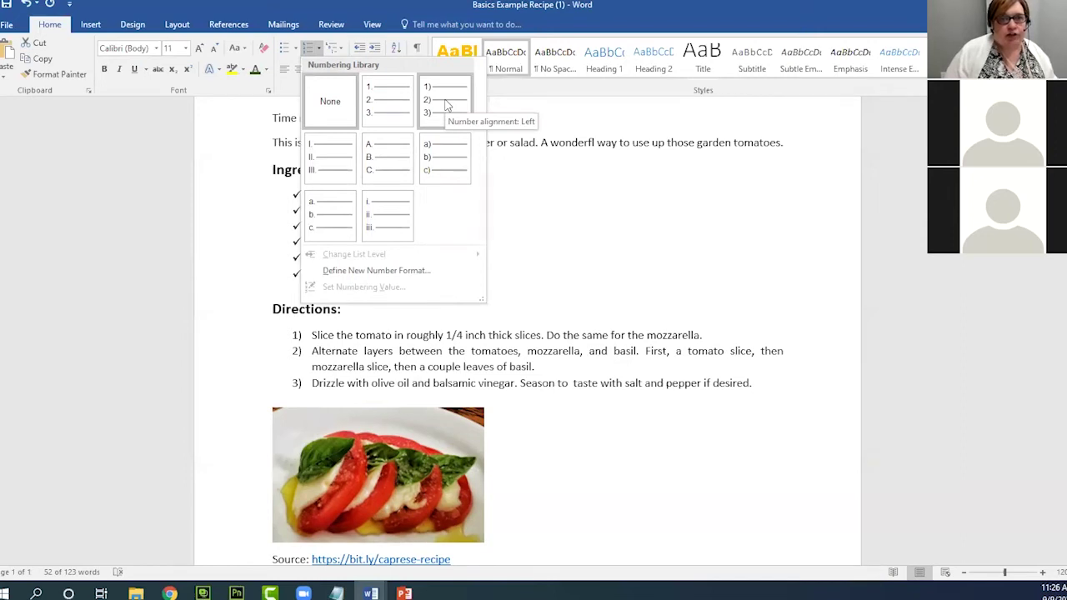
{"action": "left_click", "coordinate": [389, 105]}
{"action": "left_click", "coordinate": [432, 383]}
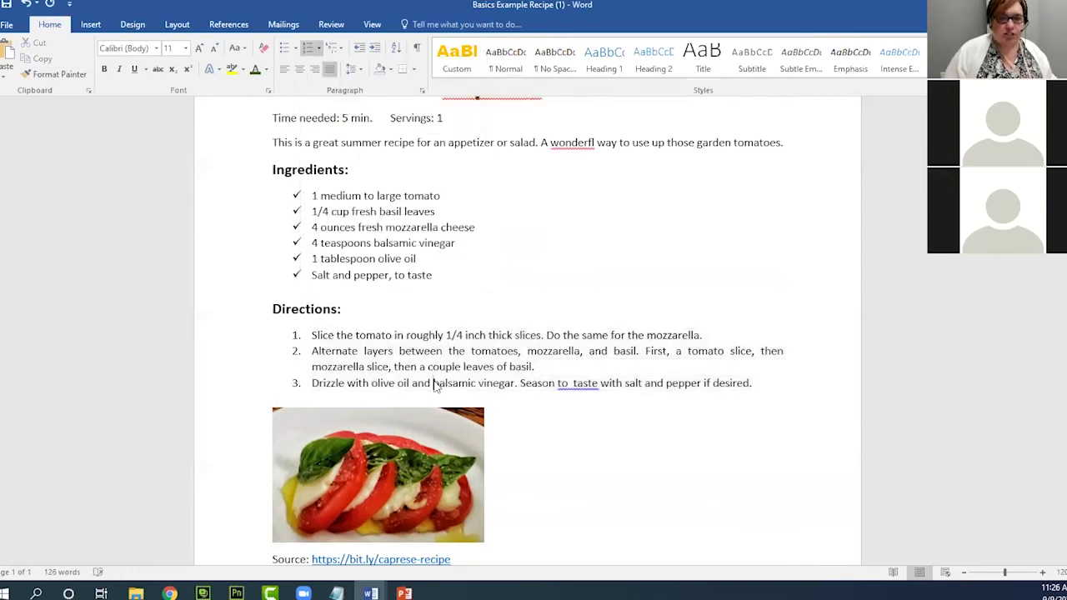
Ignore all spelling flags for the word "Caprese" in the recipe title
{"action": "scroll", "coordinate": [435, 381], "scroll_direction": "down", "scroll_amount": 1}
{"action": "scroll", "coordinate": [434, 381], "scroll_direction": "down", "scroll_amount": 3}
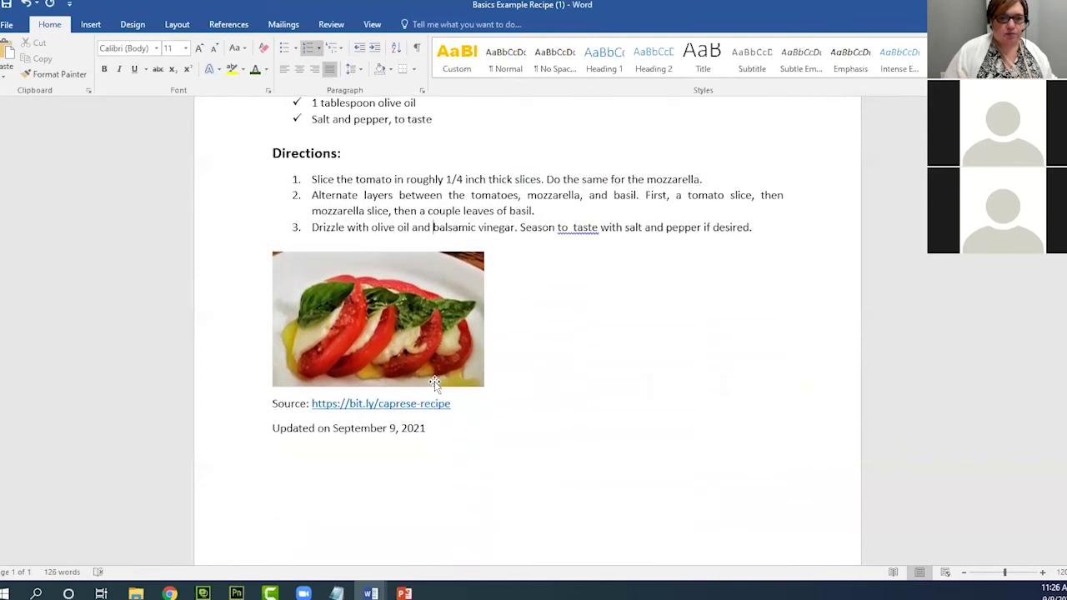
{"action": "scroll", "coordinate": [435, 381], "scroll_direction": "up", "scroll_amount": 4}
{"action": "scroll", "coordinate": [435, 380], "scroll_direction": "up", "scroll_amount": 1}
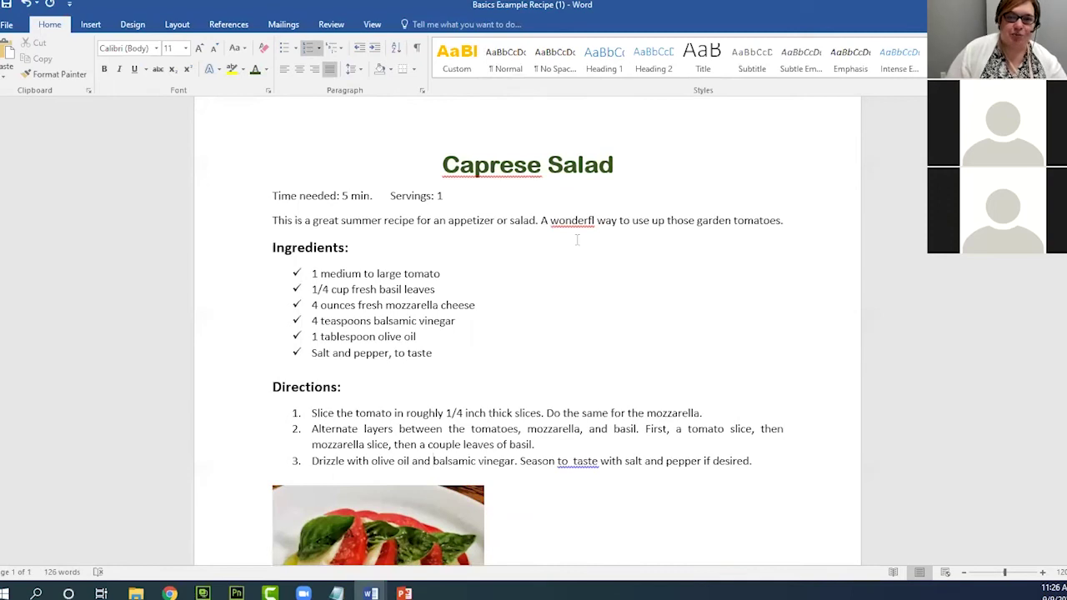
{"action": "left_click", "coordinate": [500, 165]}
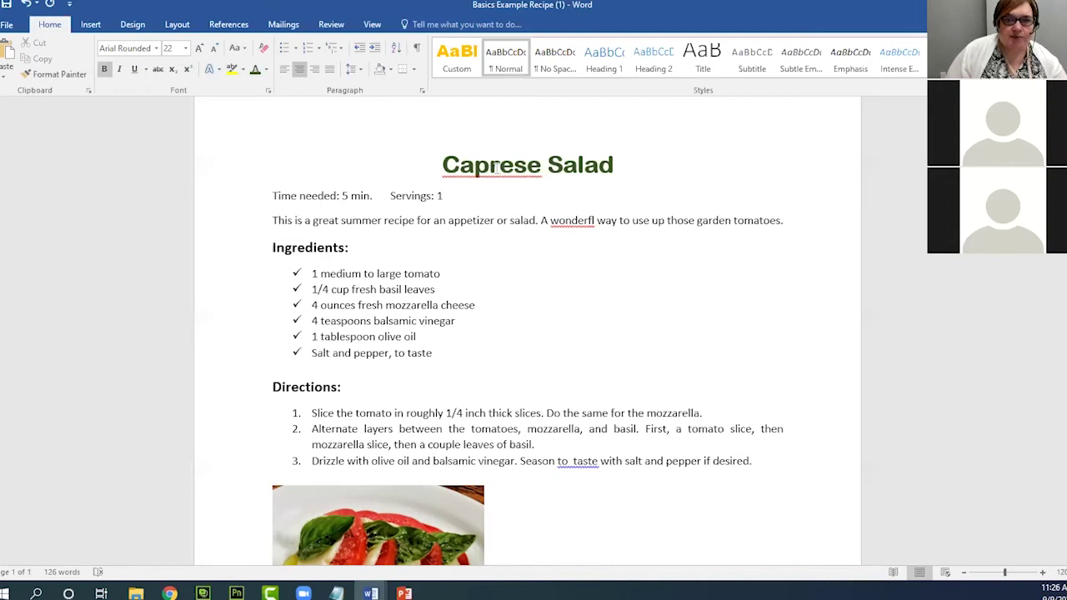
{"action": "right_click", "coordinate": [496, 169]}
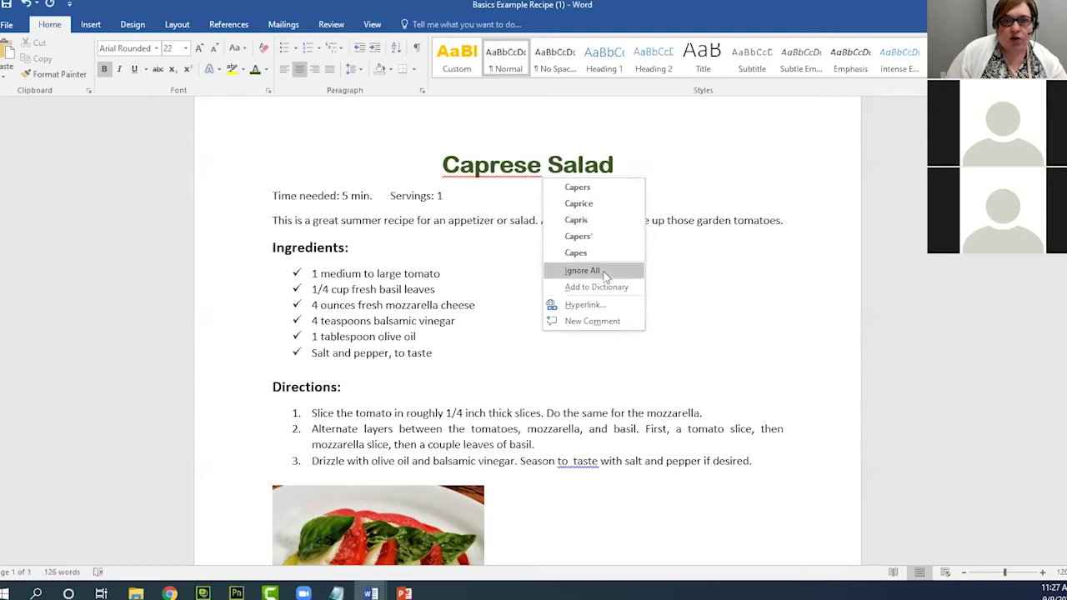
{"action": "left_click", "coordinate": [718, 286]}
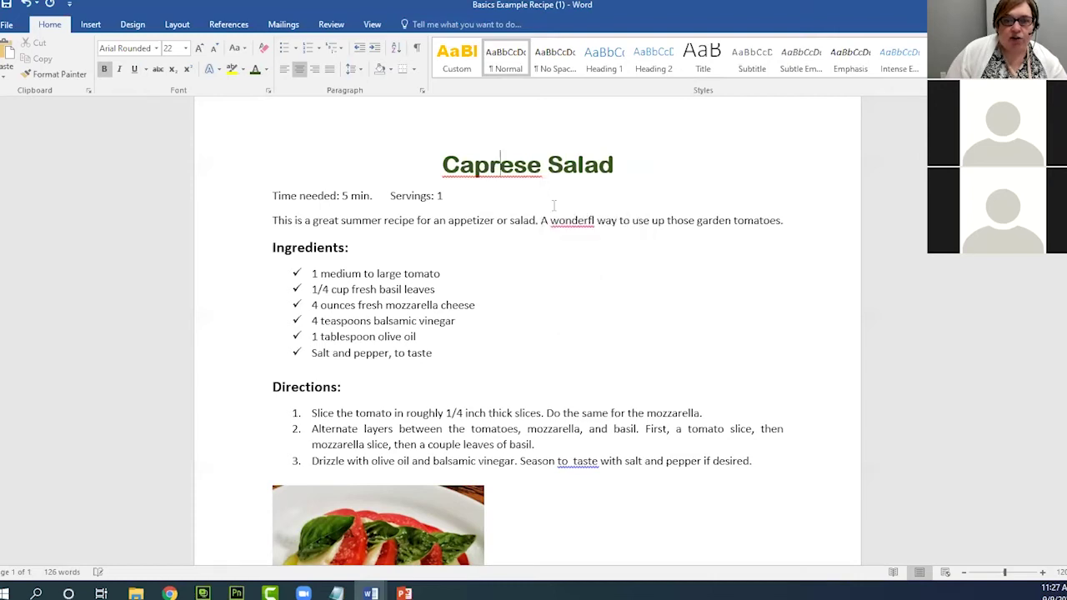
{"action": "right_click", "coordinate": [493, 168]}
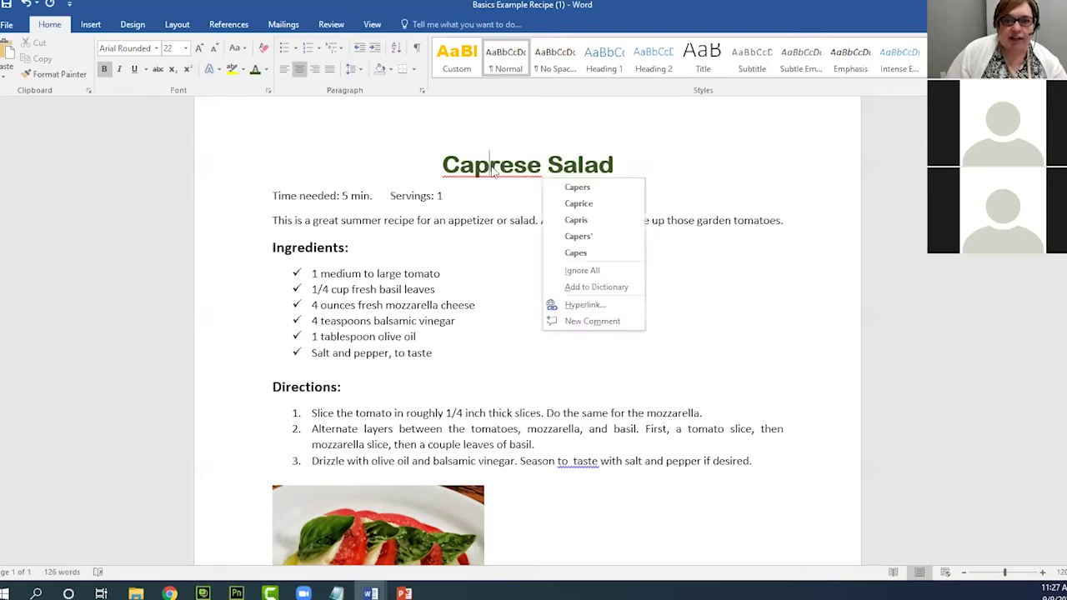
{"action": "left_click", "coordinate": [596, 273]}
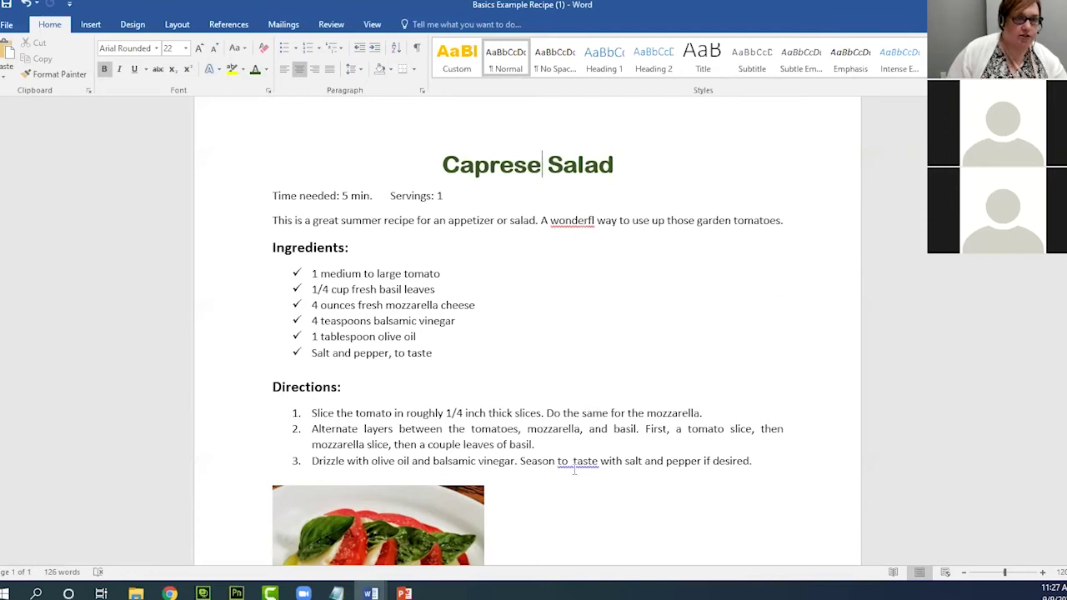
Preview how the recipe page prints, enlarging the preview to 100%, and return to the document
{"action": "left_click", "coordinate": [8, 25]}
{"action": "left_click", "coordinate": [16, 186]}
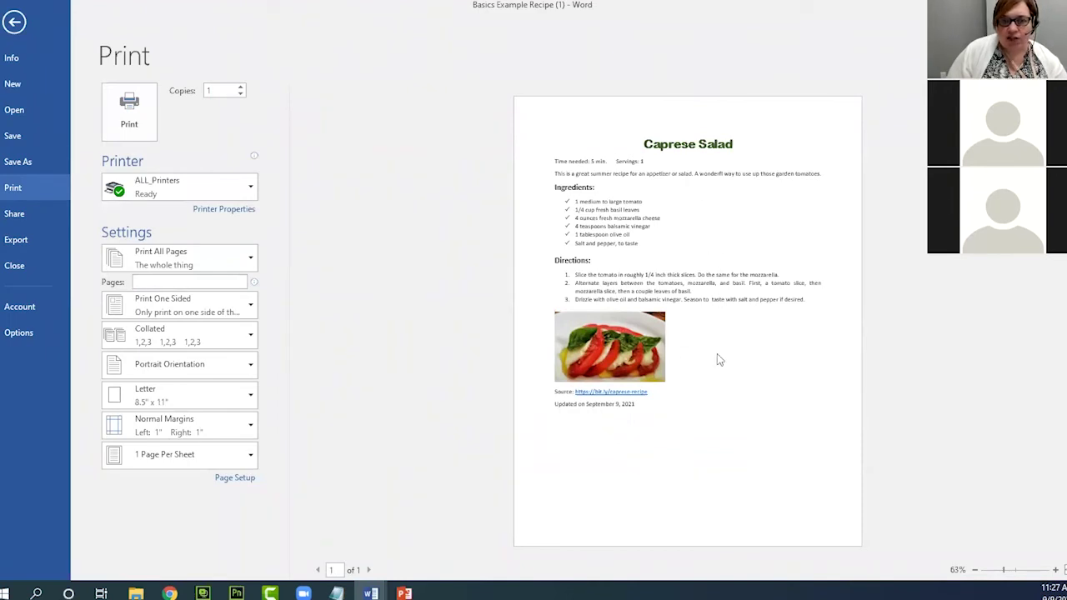
{"action": "left_click", "coordinate": [1056, 569]}
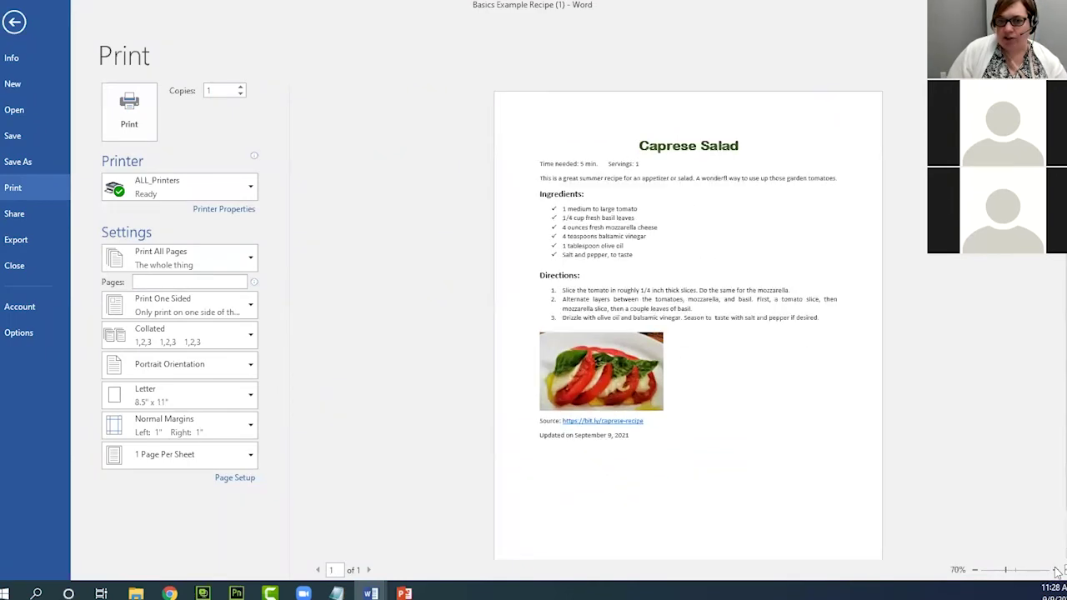
{"action": "left_click", "coordinate": [1055, 570]}
{"action": "left_click", "coordinate": [1055, 569]}
{"action": "left_click", "coordinate": [1056, 569]}
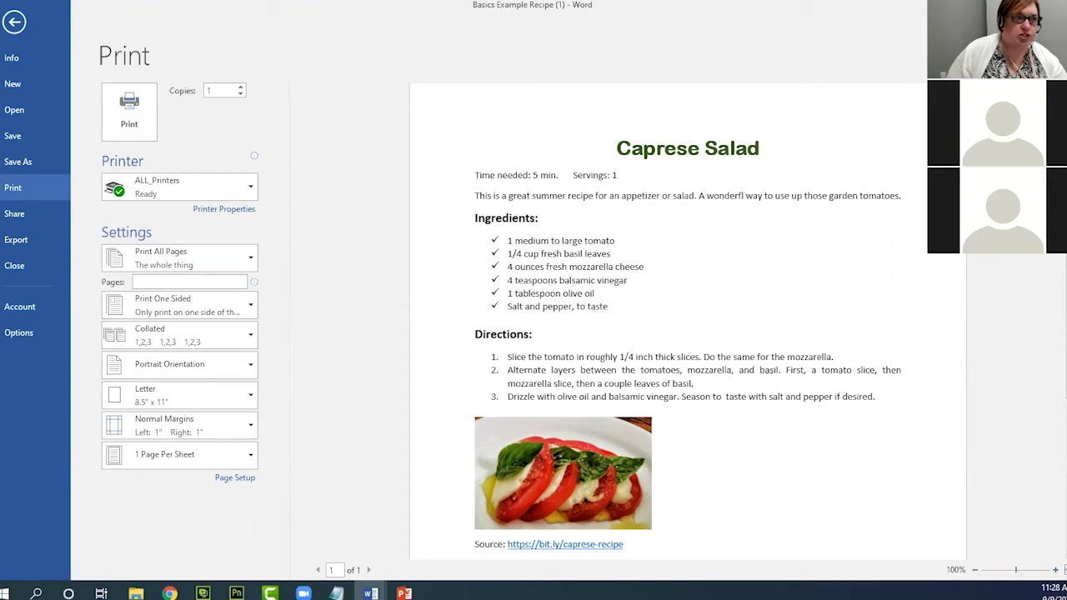
{"action": "left_click", "coordinate": [14, 24]}
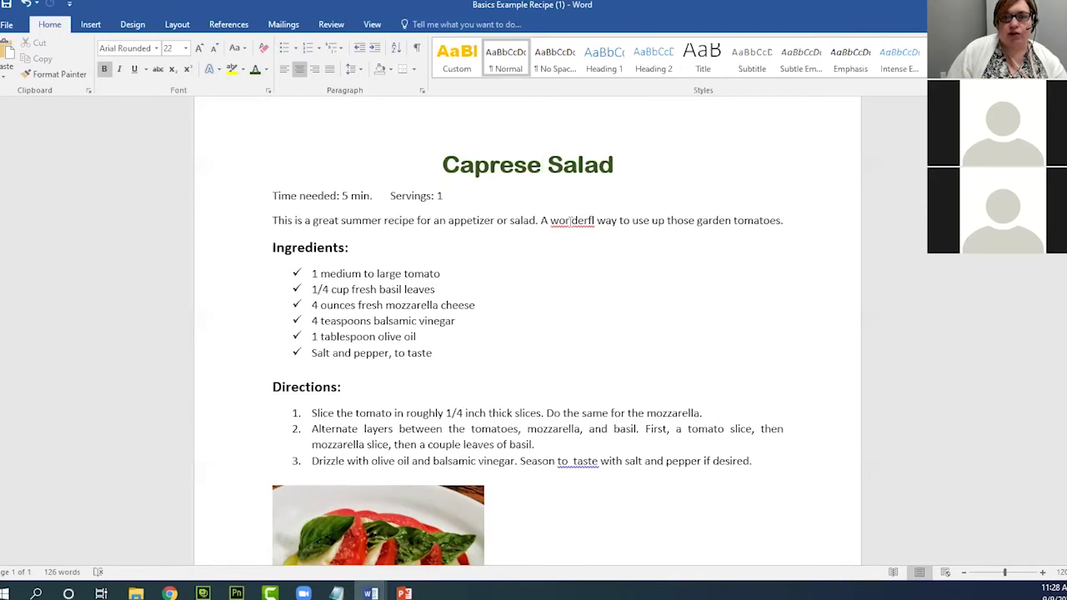
Correct "wonderfl" to "wonderful" in the introduction and accept the "to taste" spacing suggestion in the third direction
{"action": "right_click", "coordinate": [571, 225]}
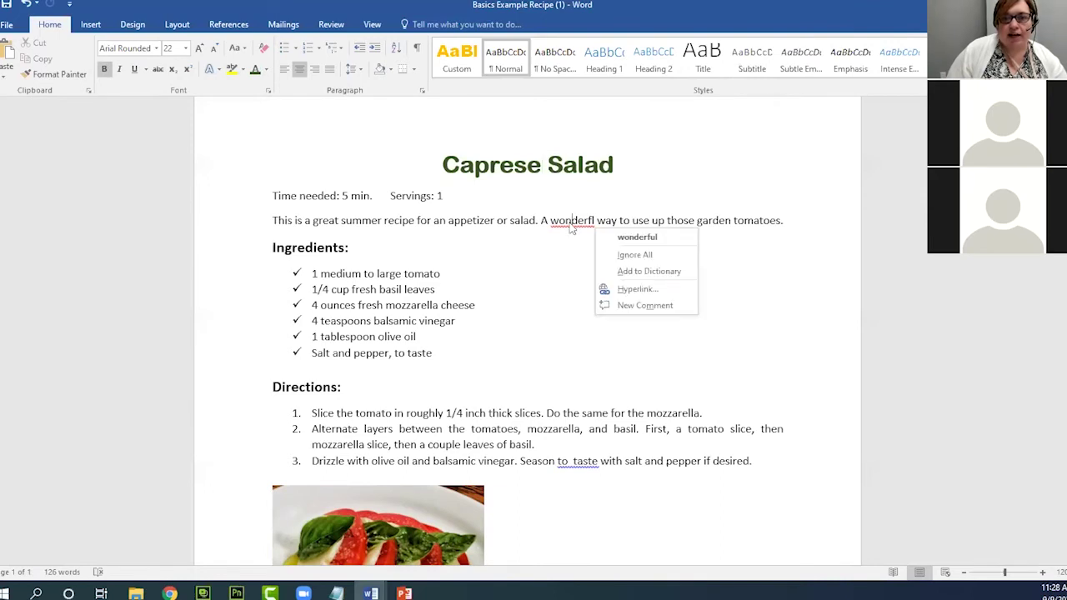
{"action": "left_click", "coordinate": [636, 239]}
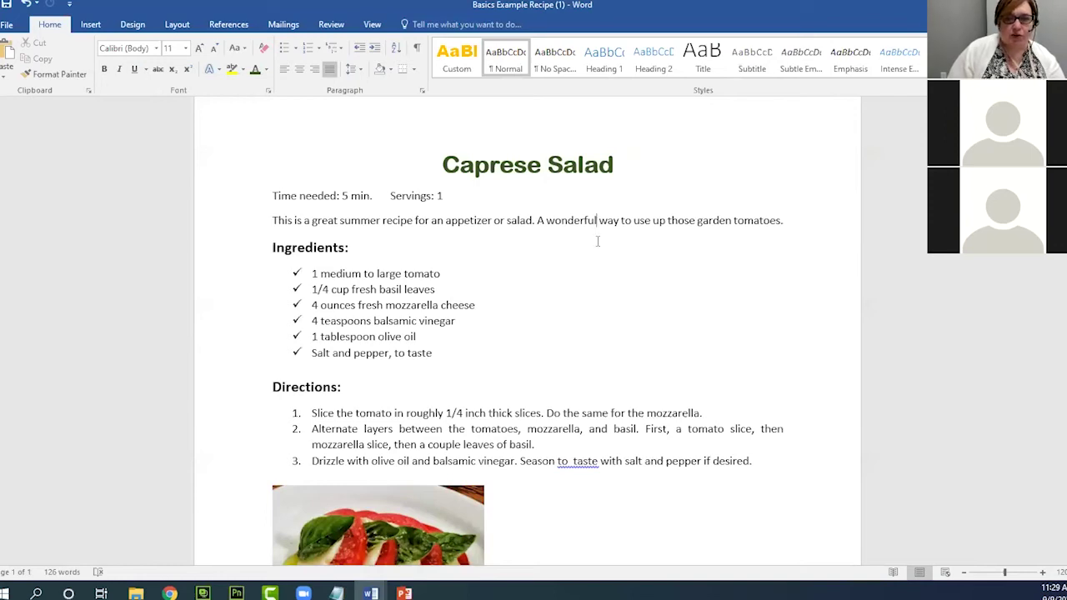
{"action": "scroll", "coordinate": [597, 241], "scroll_direction": "down", "scroll_amount": 2}
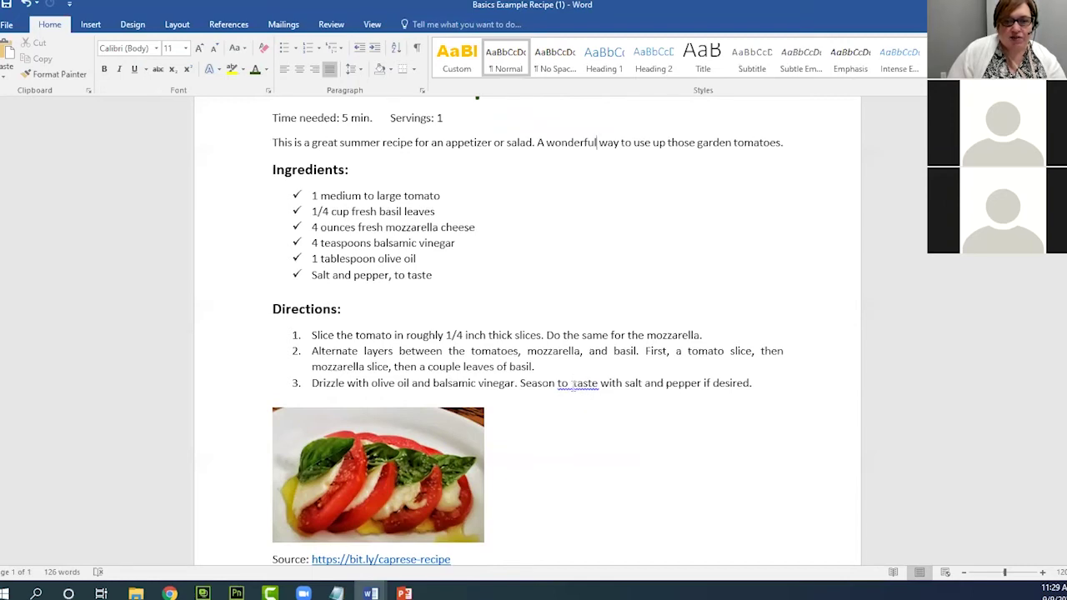
{"action": "right_click", "coordinate": [573, 385]}
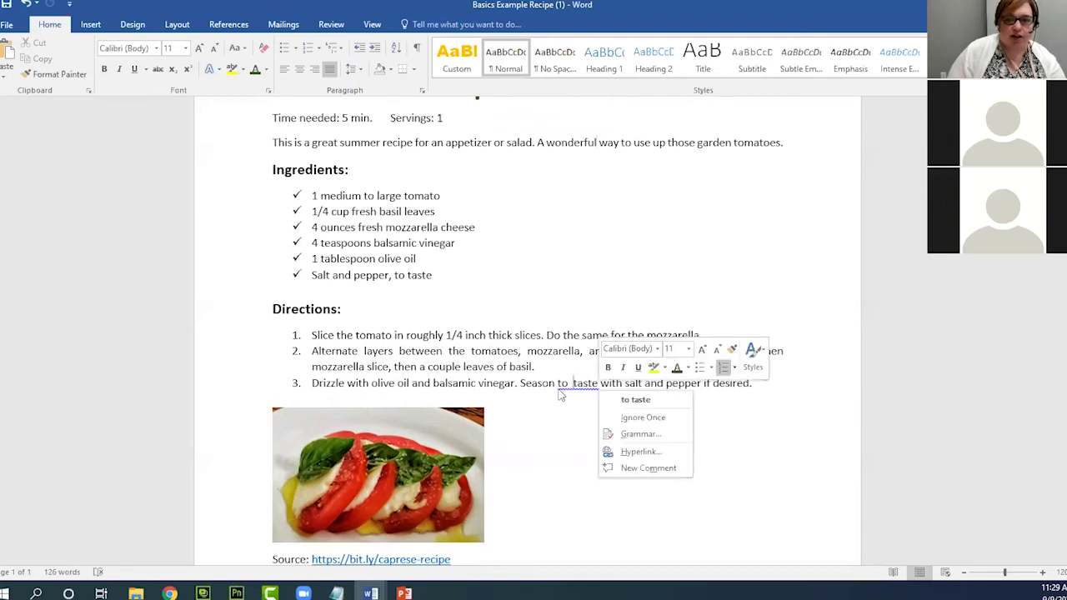
{"action": "left_click", "coordinate": [635, 400]}
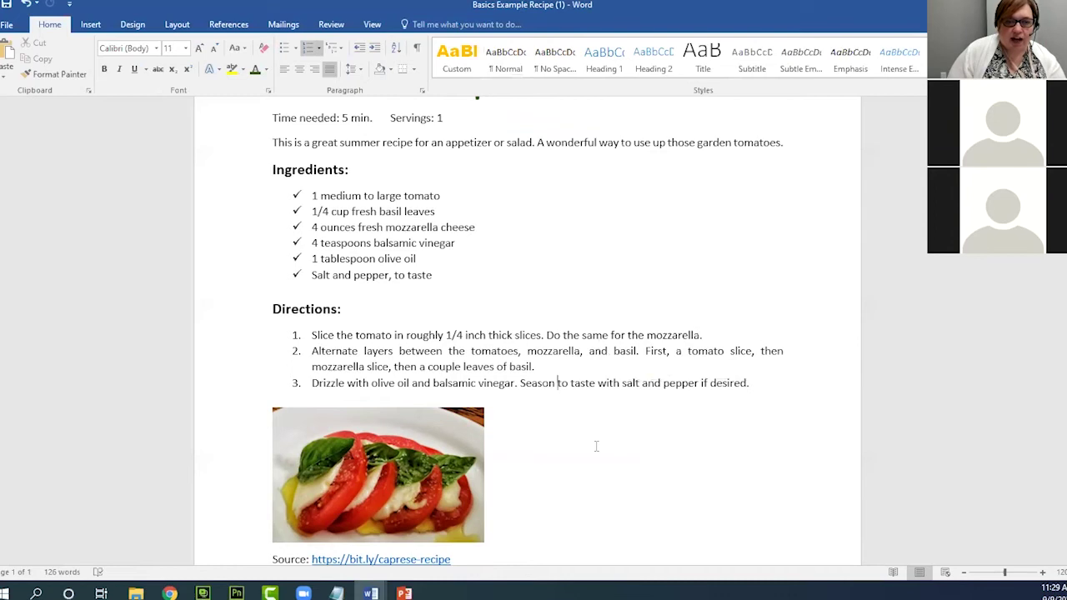
Undo the "to taste" spacing correction and the "wonderful" spelling correction
{"action": "scroll", "coordinate": [596, 446], "scroll_direction": "up", "scroll_amount": 3}
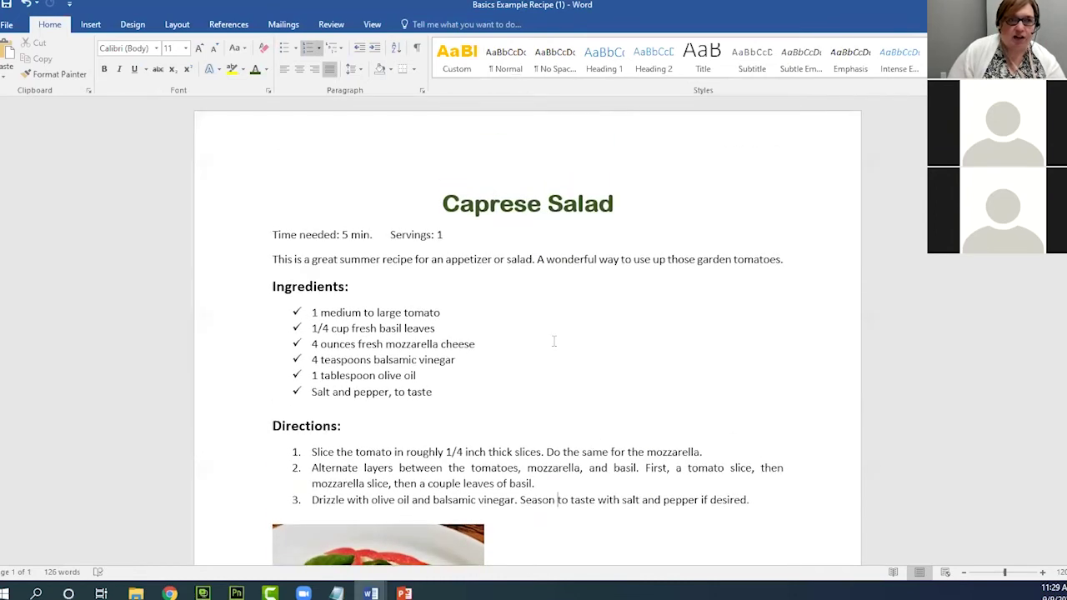
{"action": "scroll", "coordinate": [554, 341], "scroll_direction": "down", "scroll_amount": 10}
{"action": "scroll", "coordinate": [554, 341], "scroll_direction": "up", "scroll_amount": 5}
{"action": "scroll", "coordinate": [554, 341], "scroll_direction": "up", "scroll_amount": 3}
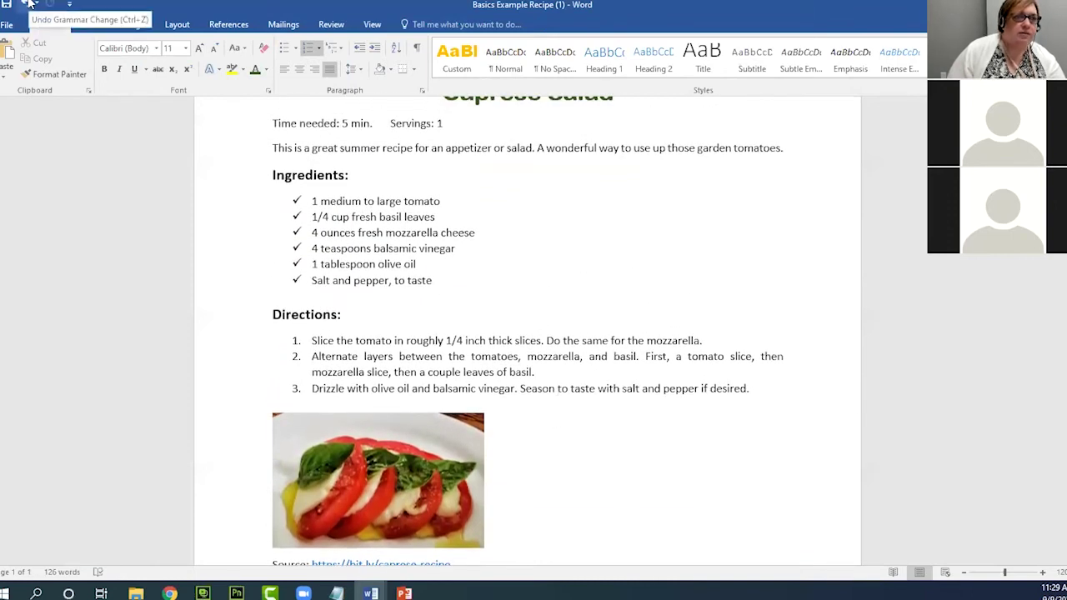
{"action": "left_click", "coordinate": [29, 4]}
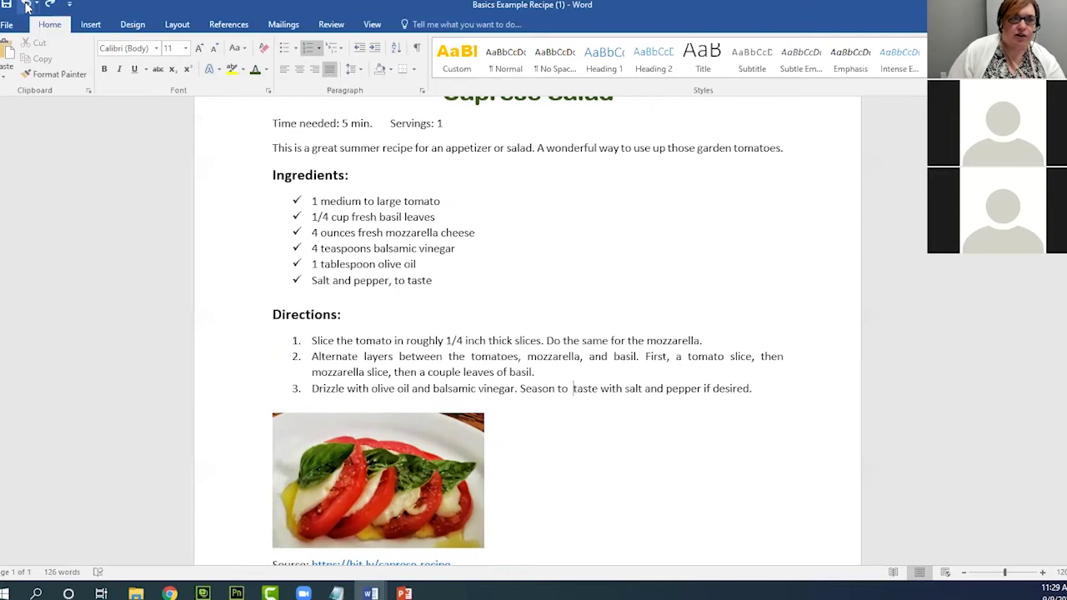
{"action": "left_click", "coordinate": [29, 4]}
{"action": "scroll", "coordinate": [542, 248], "scroll_direction": "up", "scroll_amount": 3}
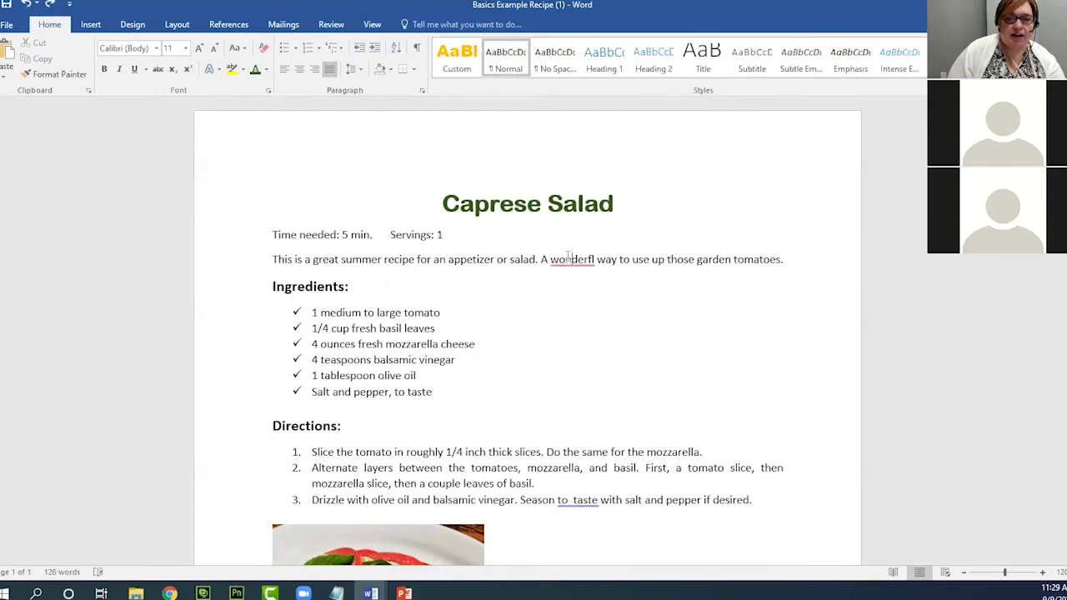
{"action": "scroll", "coordinate": [643, 362], "scroll_direction": "down", "scroll_amount": 3}
{"action": "scroll", "coordinate": [574, 353], "scroll_direction": "up", "scroll_amount": 3}
{"action": "left_click", "coordinate": [572, 260]}
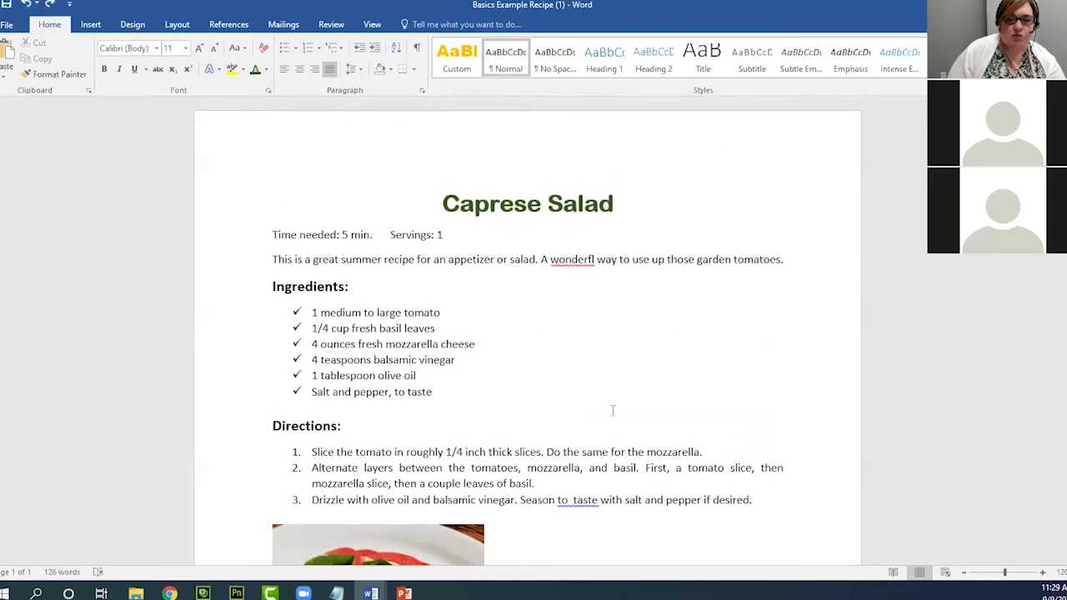
{"action": "right_click", "coordinate": [572, 259]}
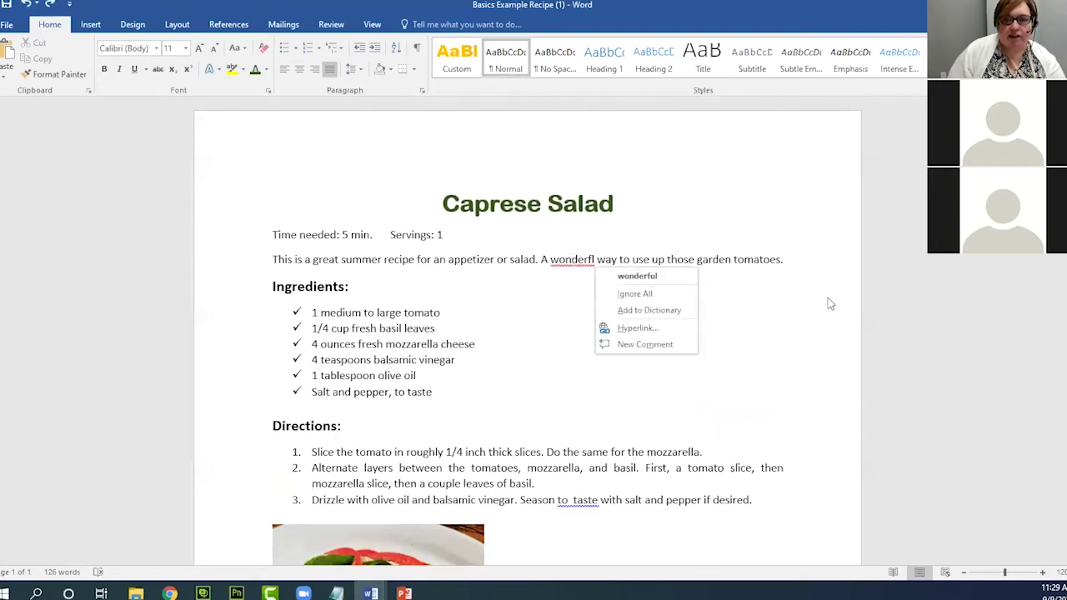
{"action": "left_click", "coordinate": [817, 279]}
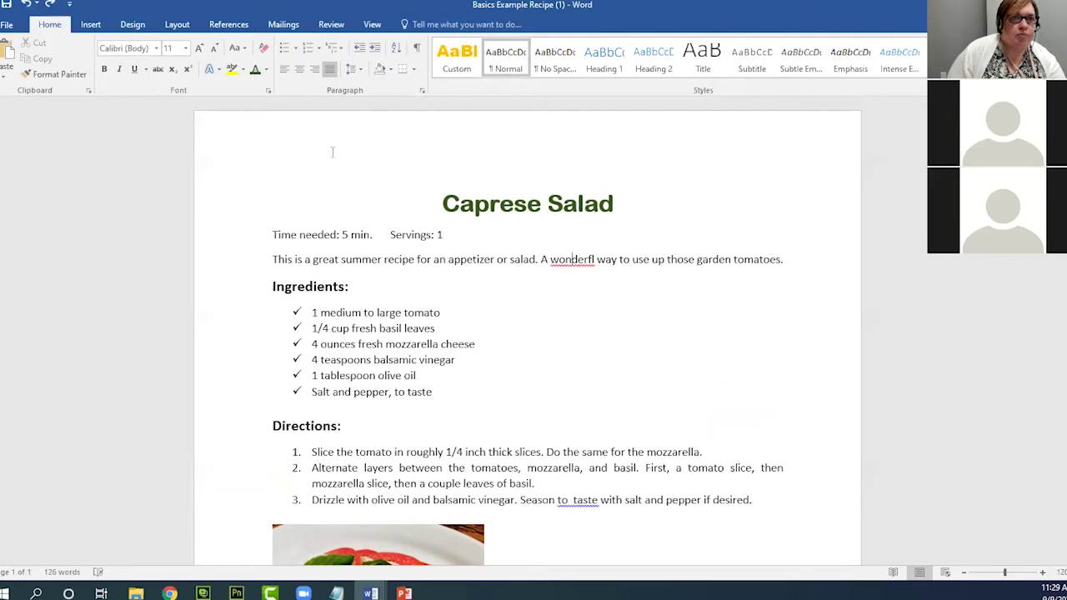
Run the spelling and grammar check on the document, accepting "wonderful" in the introduction and the single-spaced "to taste" in the third direction
{"action": "left_click", "coordinate": [331, 24]}
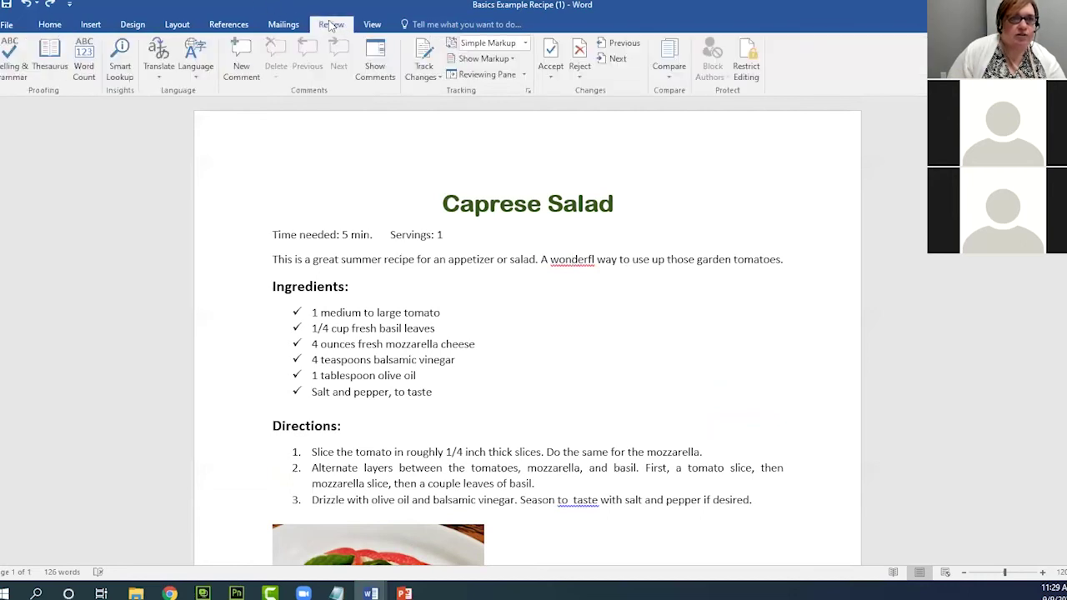
{"action": "left_click", "coordinate": [12, 72]}
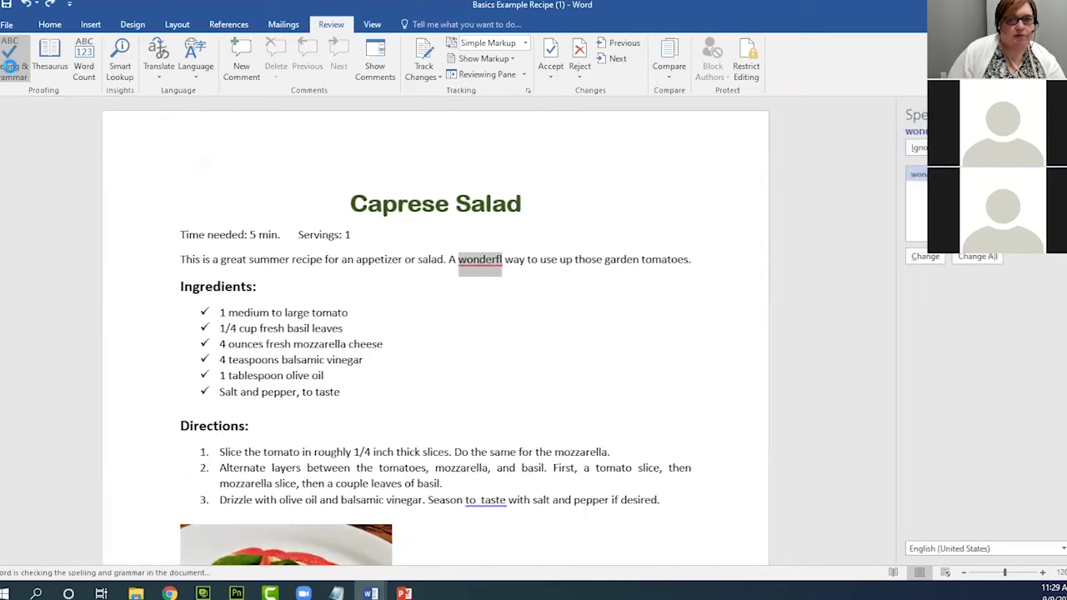
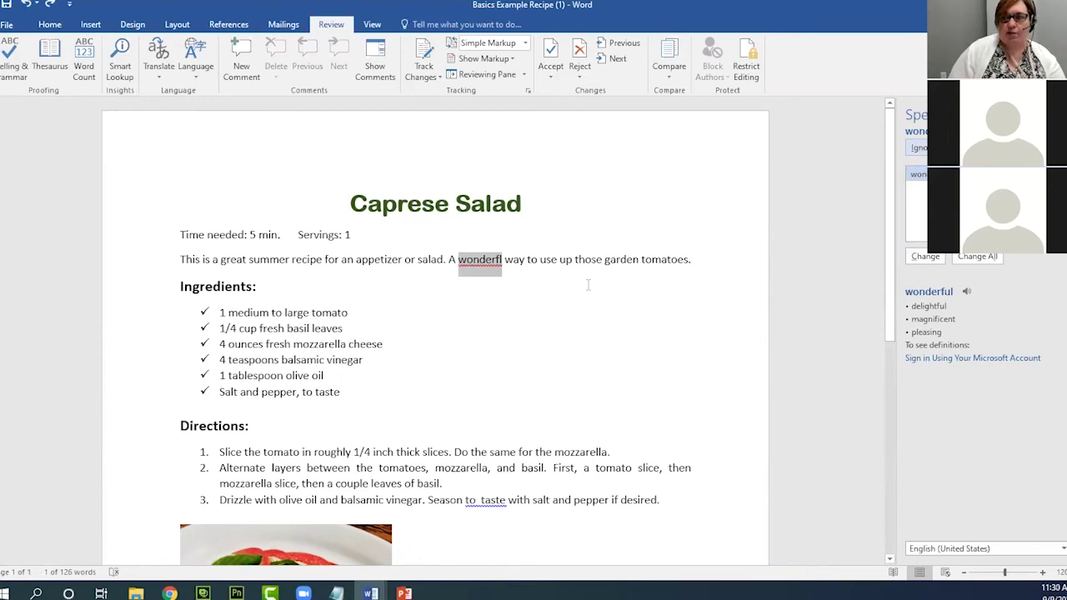
{"action": "left_click", "coordinate": [922, 259]}
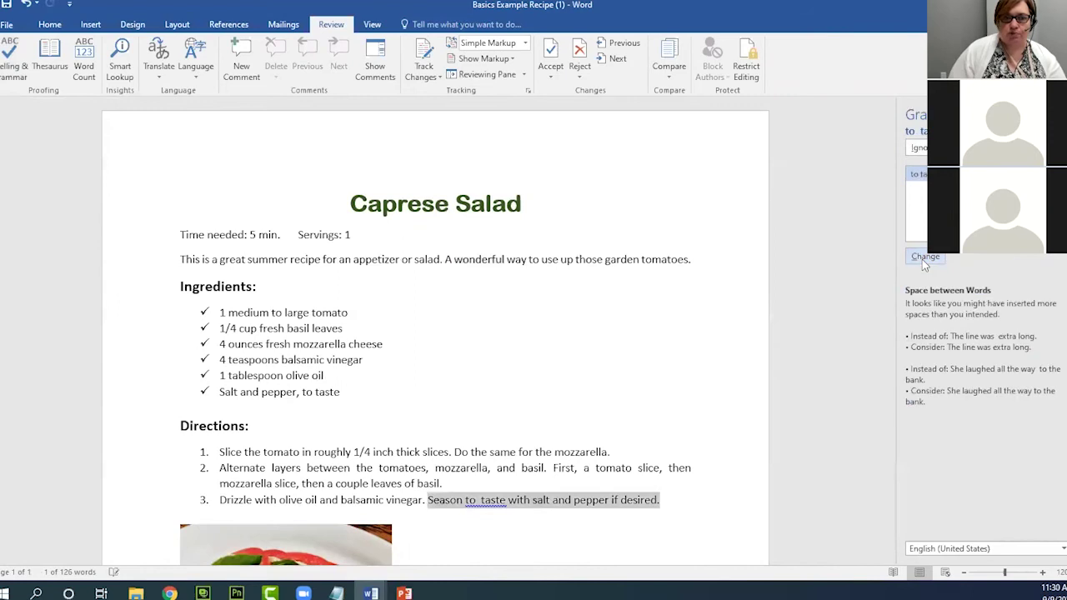
{"action": "scroll", "coordinate": [508, 365], "scroll_direction": "down", "scroll_amount": 2}
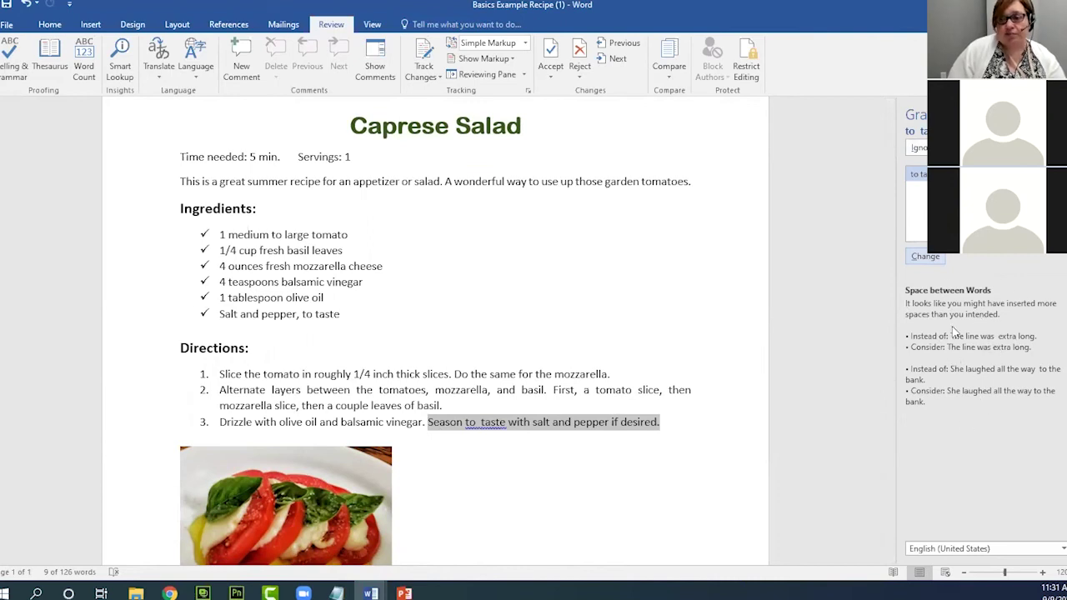
{"action": "left_click", "coordinate": [925, 257]}
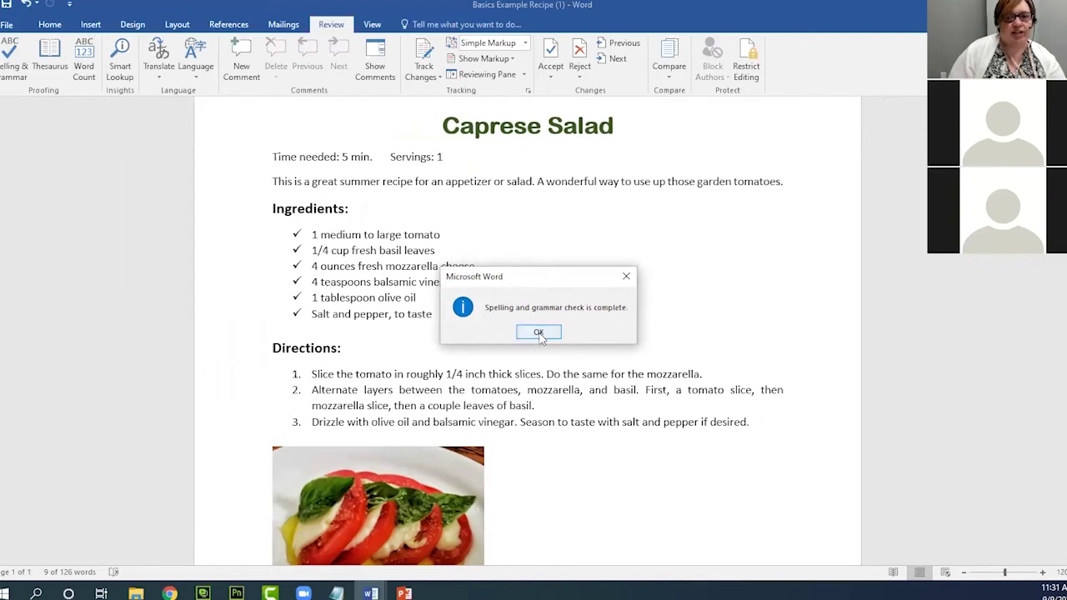
{"action": "left_click", "coordinate": [539, 333]}
{"action": "scroll", "coordinate": [542, 333], "scroll_direction": "down", "scroll_amount": 3}
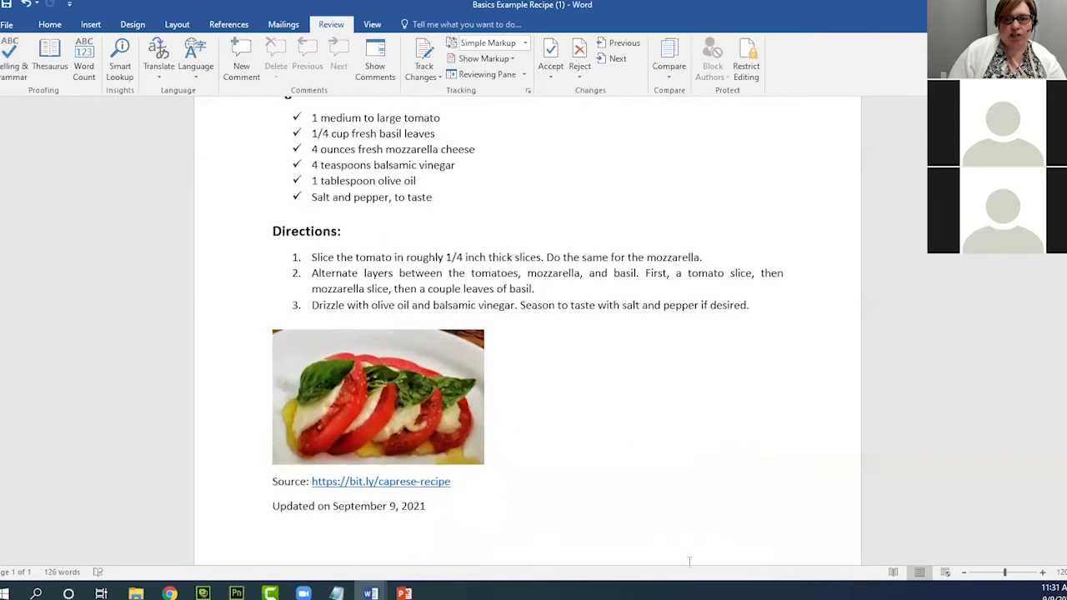
{"action": "scroll", "coordinate": [562, 389], "scroll_direction": "up", "scroll_amount": 3}
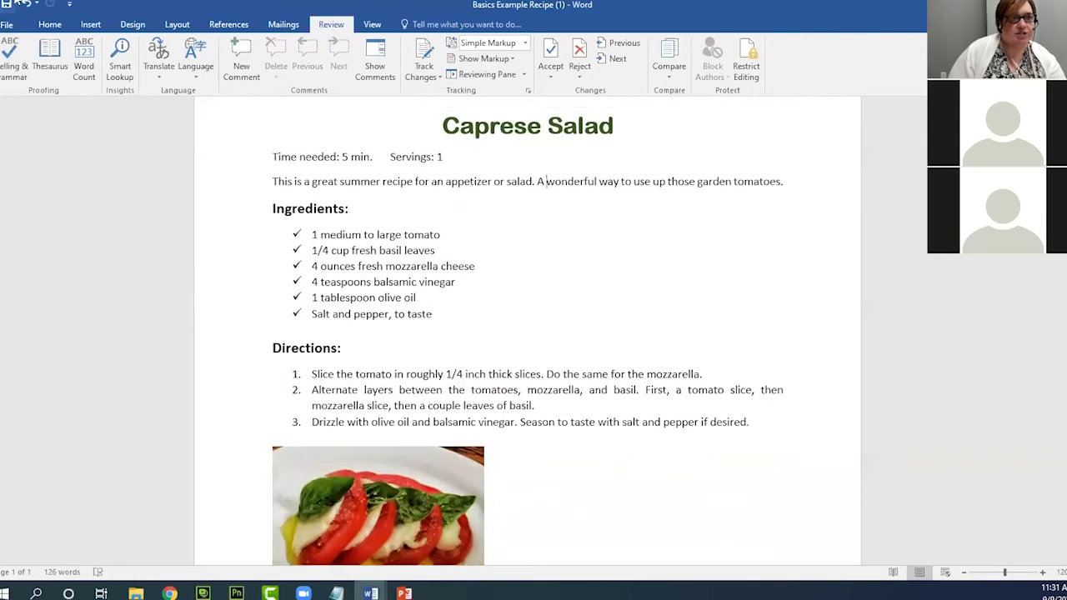
{"action": "scroll", "coordinate": [514, 327], "scroll_direction": "down", "scroll_amount": 2}
{"action": "scroll", "coordinate": [514, 326], "scroll_direction": "up", "scroll_amount": 3}
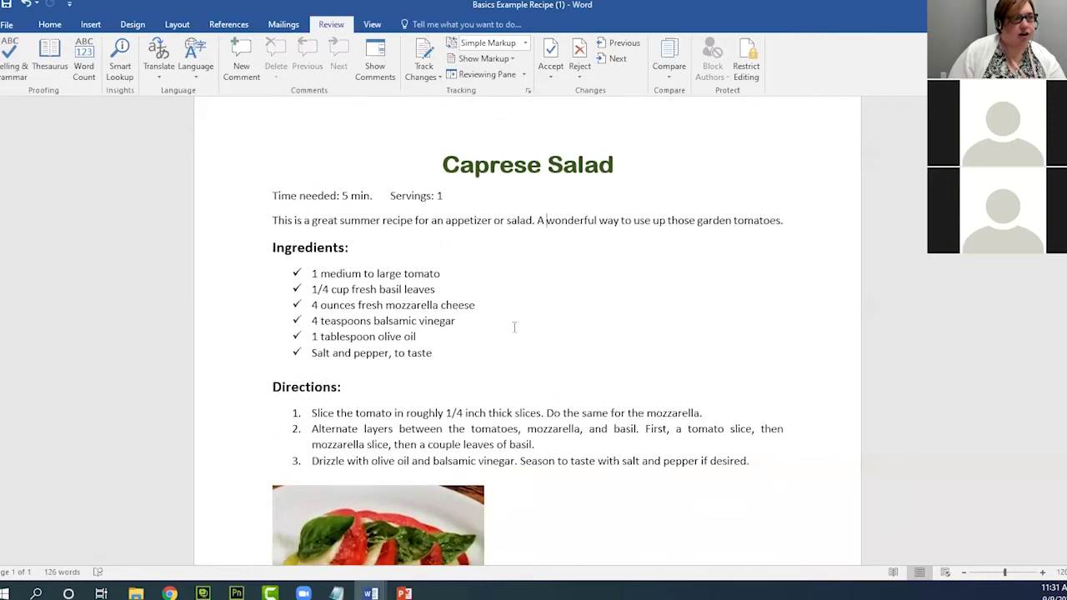
{"action": "left_click", "coordinate": [546, 220]}
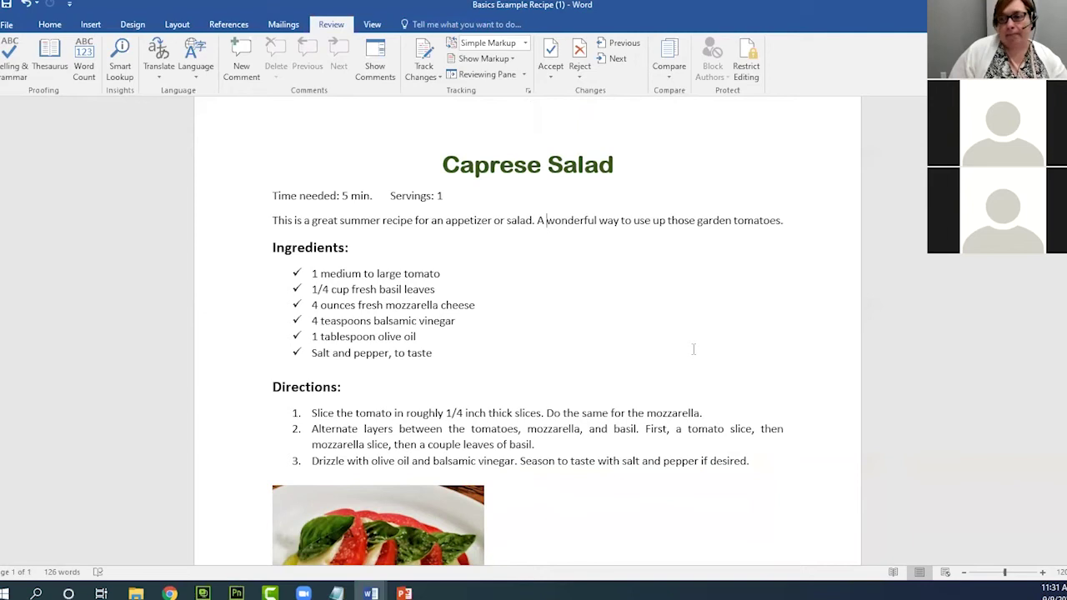
{"action": "scroll", "coordinate": [693, 348], "scroll_direction": "up", "scroll_amount": 1}
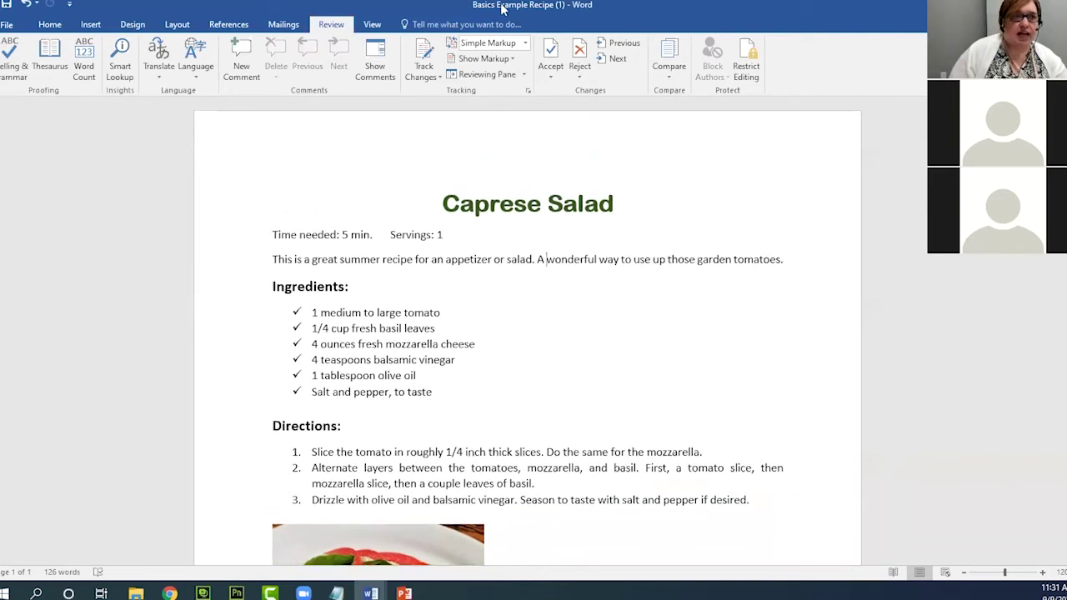
{"action": "left_click", "coordinate": [50, 25]}
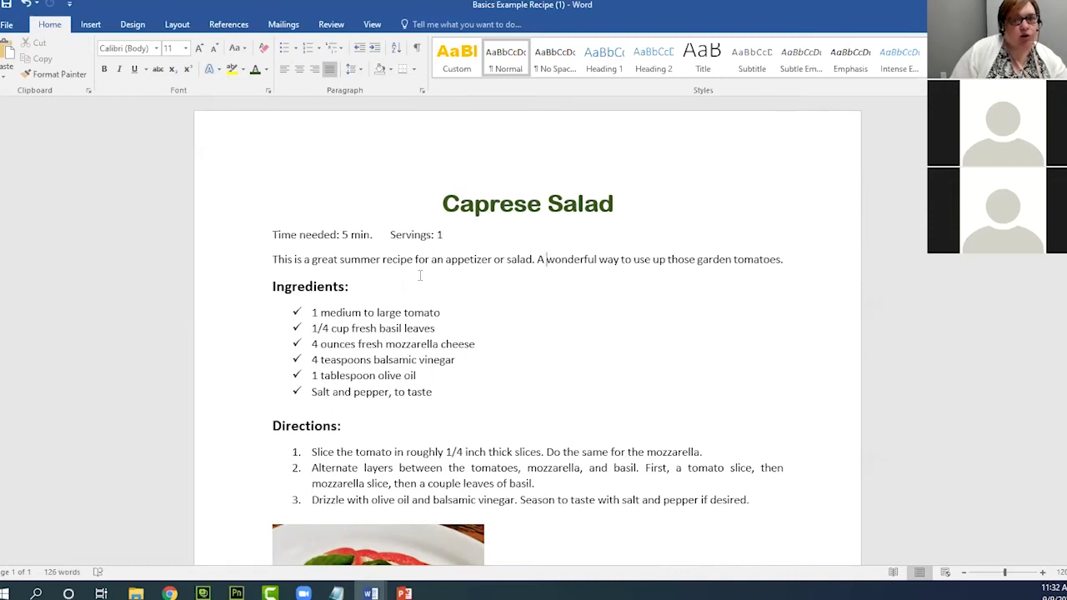
Set the recipe's page margins to the Narrow preset, 0.5" on every side
{"action": "left_click", "coordinate": [178, 25]}
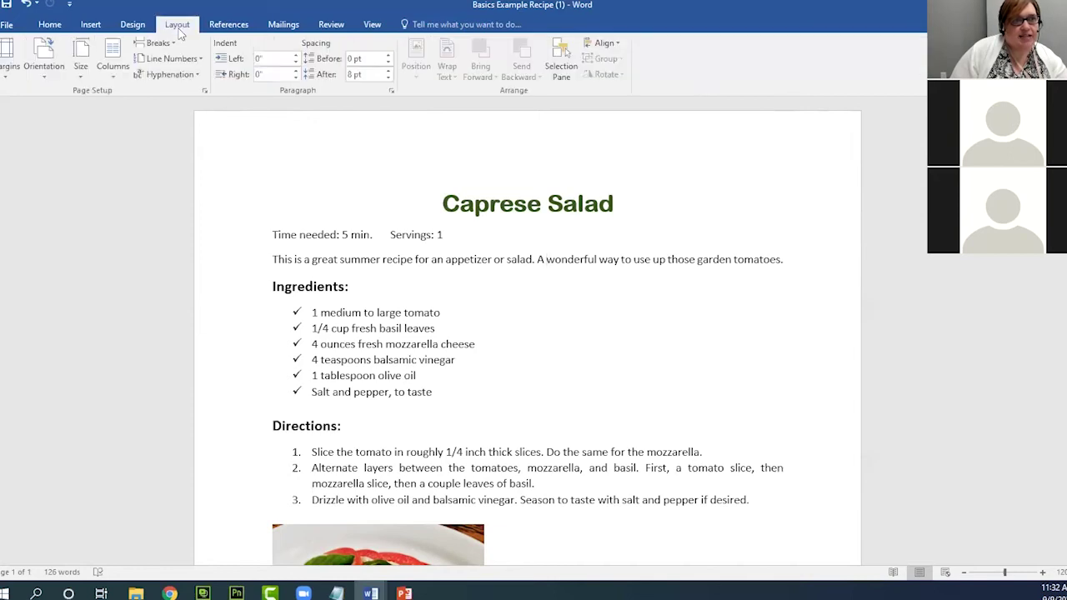
{"action": "left_click", "coordinate": [10, 75]}
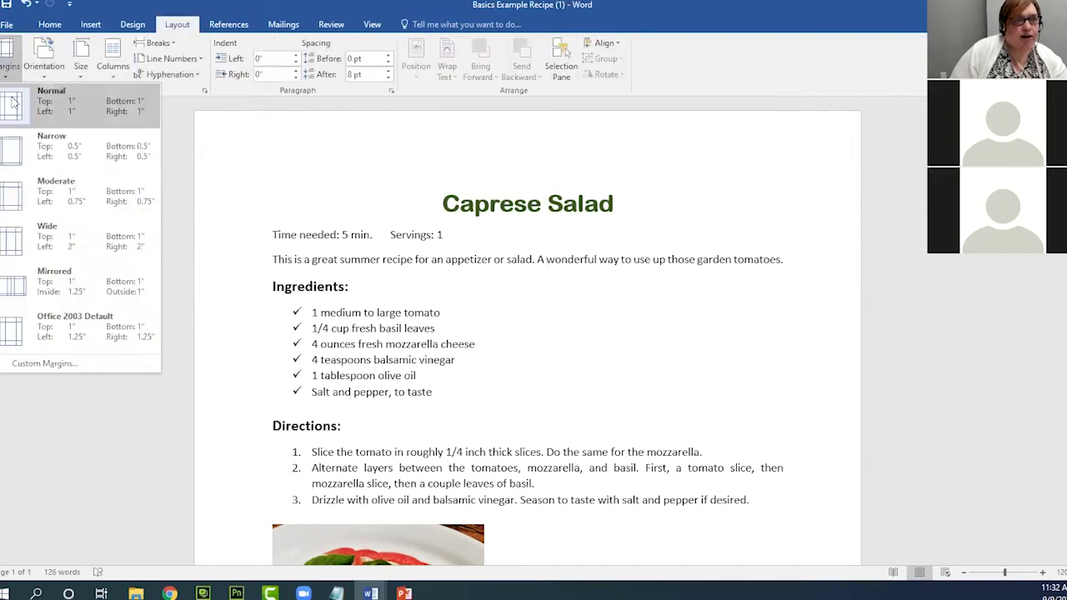
{"action": "left_click", "coordinate": [183, 28]}
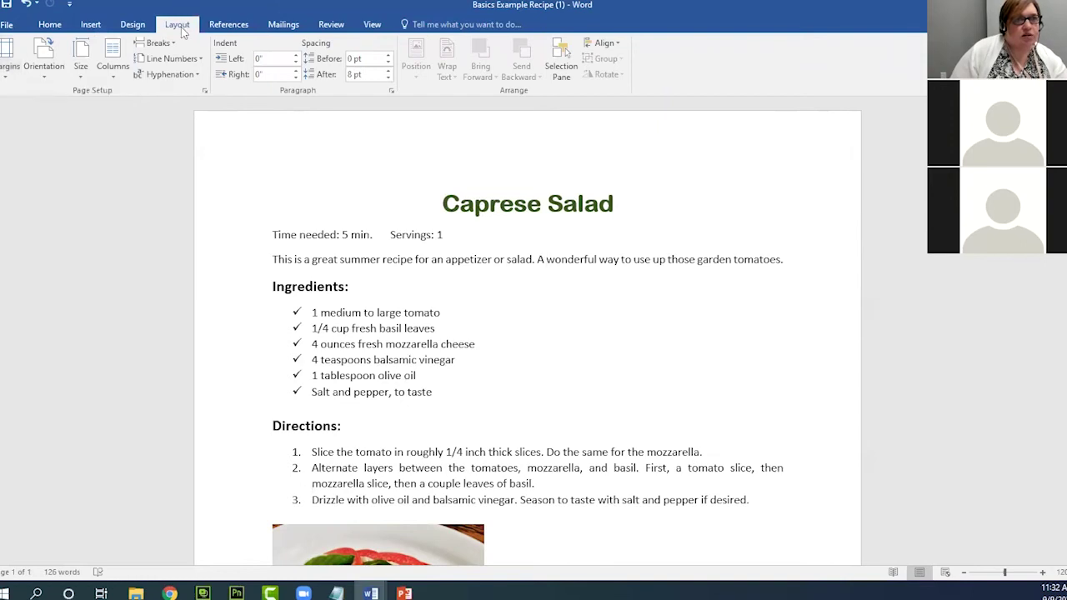
{"action": "left_click", "coordinate": [5, 79]}
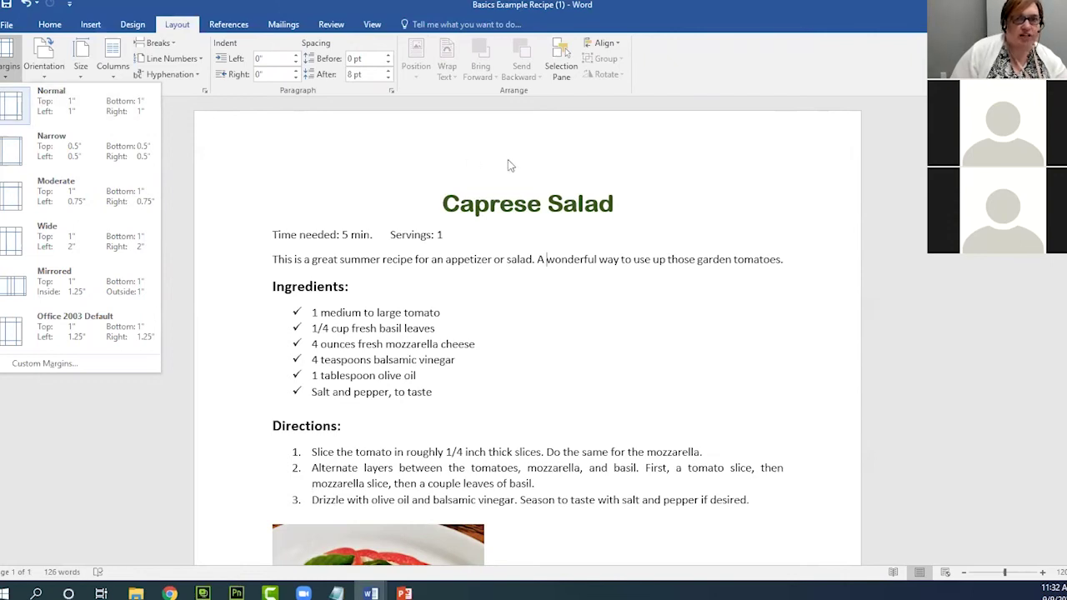
{"action": "left_click", "coordinate": [538, 143]}
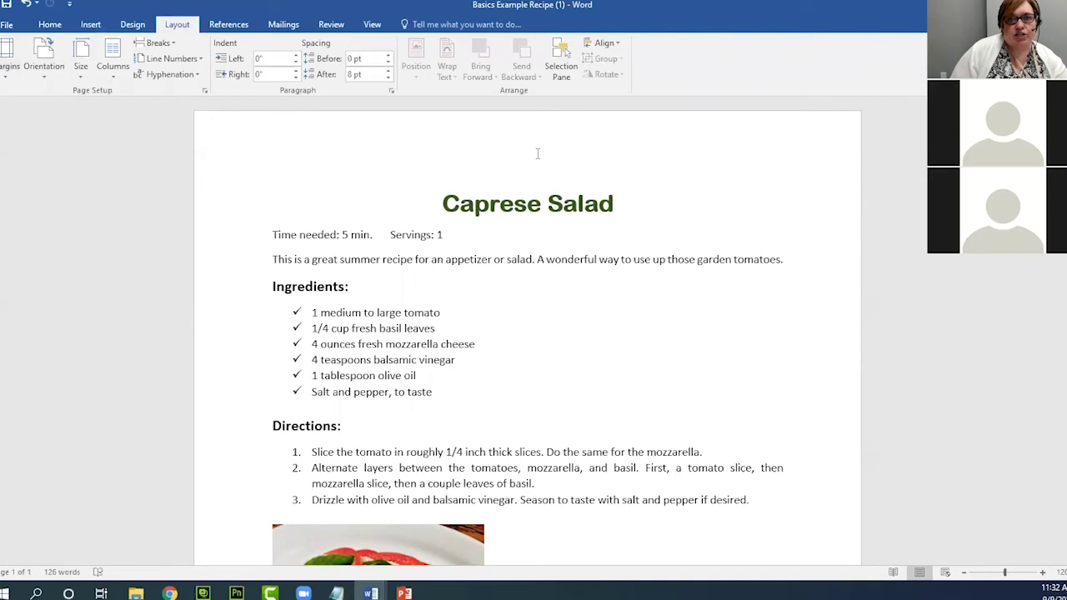
{"action": "scroll", "coordinate": [538, 153], "scroll_direction": "down", "scroll_amount": 3}
{"action": "scroll", "coordinate": [538, 153], "scroll_direction": "down", "scroll_amount": 3}
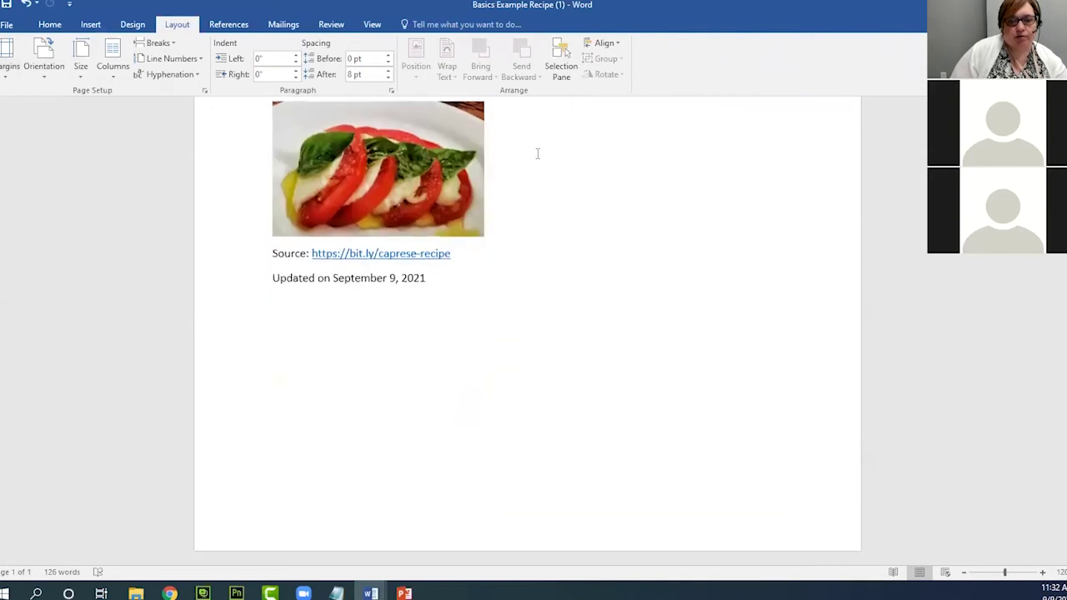
{"action": "scroll", "coordinate": [530, 536], "scroll_direction": "up", "scroll_amount": 6}
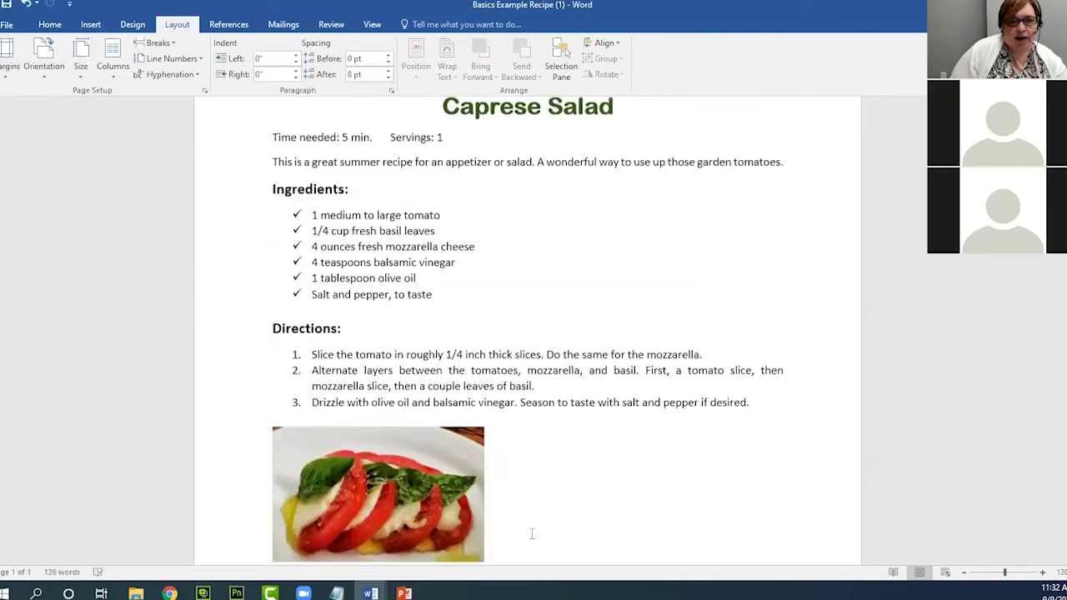
{"action": "left_click", "coordinate": [9, 71]}
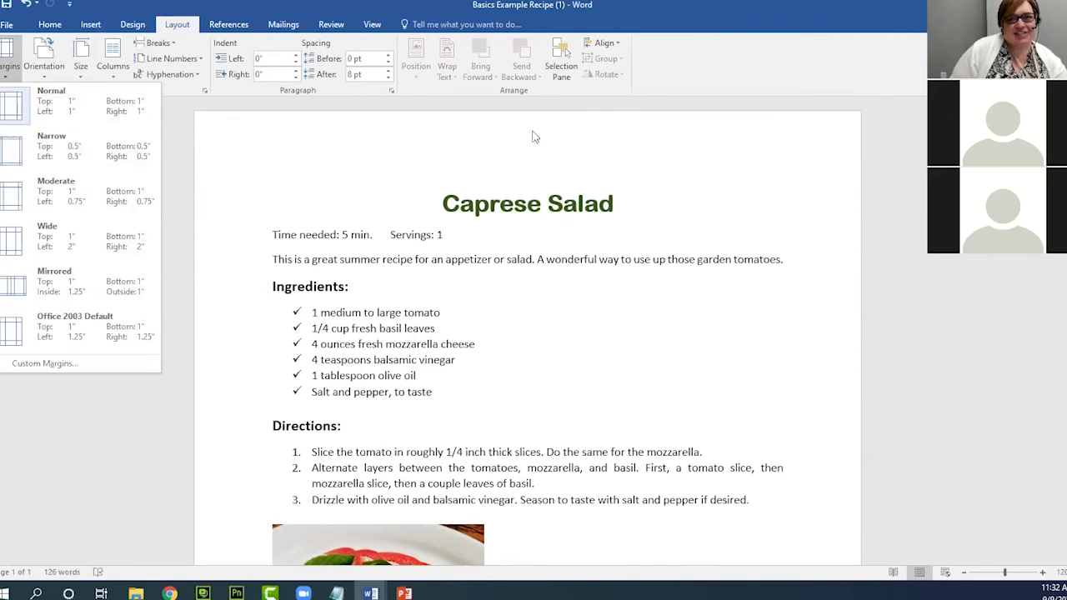
{"action": "left_click", "coordinate": [47, 156]}
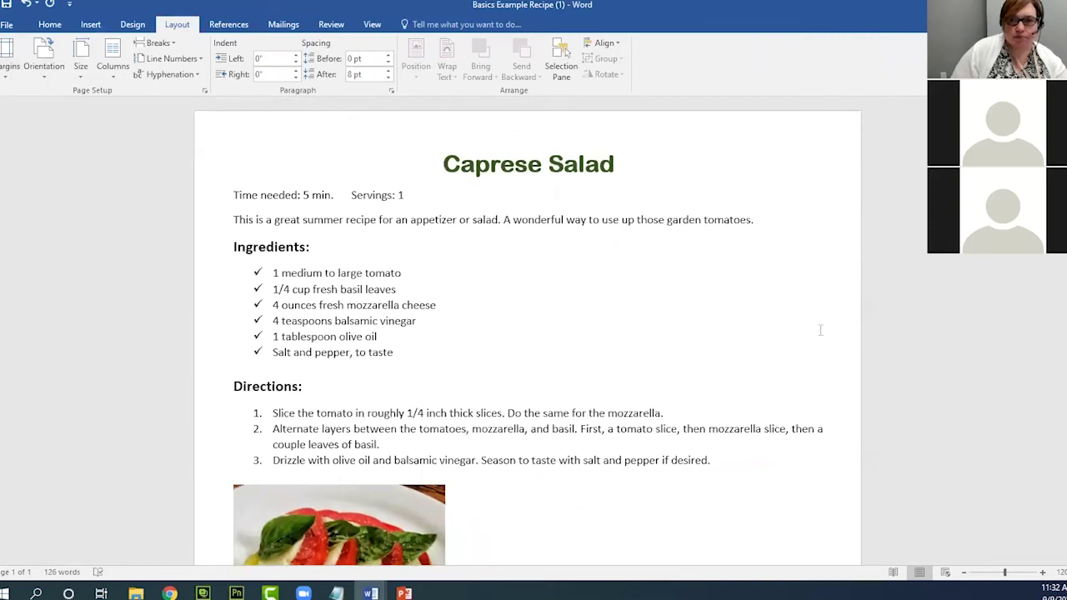
Examine how the recipe's text and picture fit on the page with the Narrow margins, from the title to the update date
{"action": "left_click", "coordinate": [541, 126]}
{"action": "left_click", "coordinate": [10, 58]}
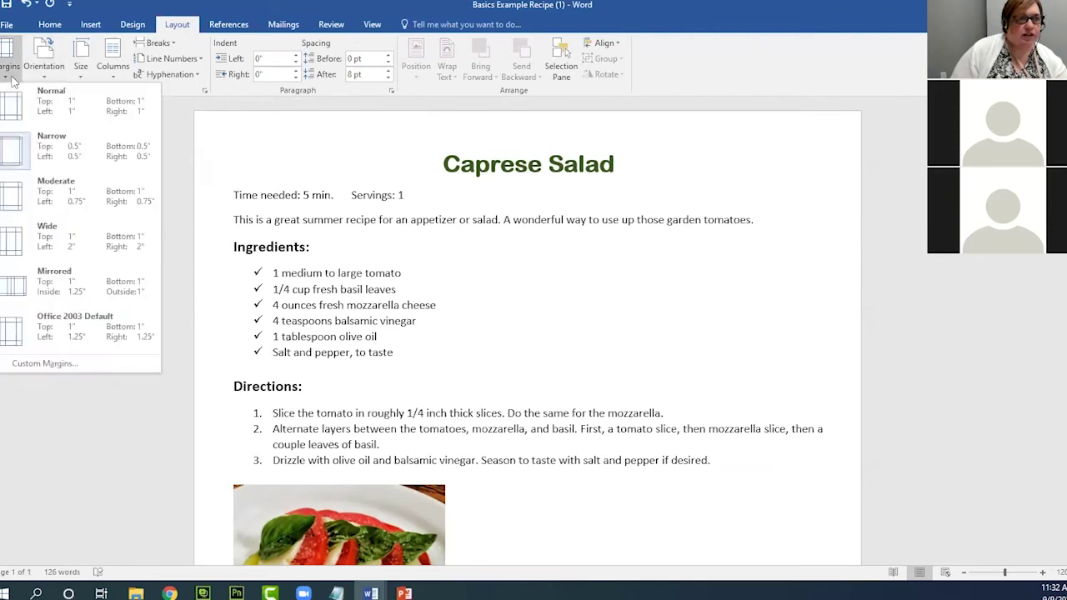
{"action": "left_click", "coordinate": [526, 126]}
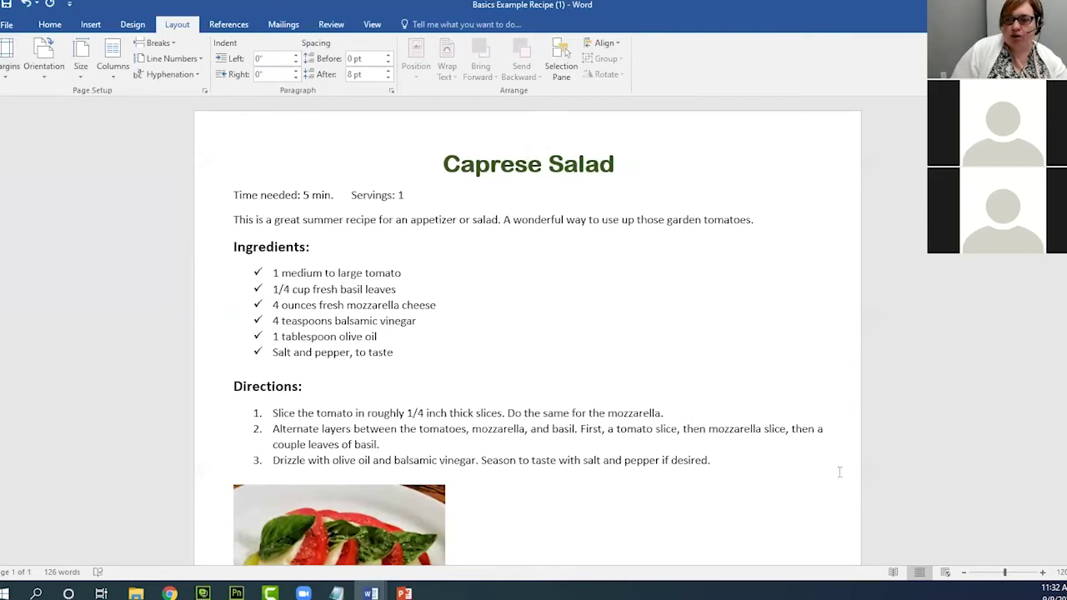
{"action": "scroll", "coordinate": [829, 382], "scroll_direction": "down", "scroll_amount": 10}
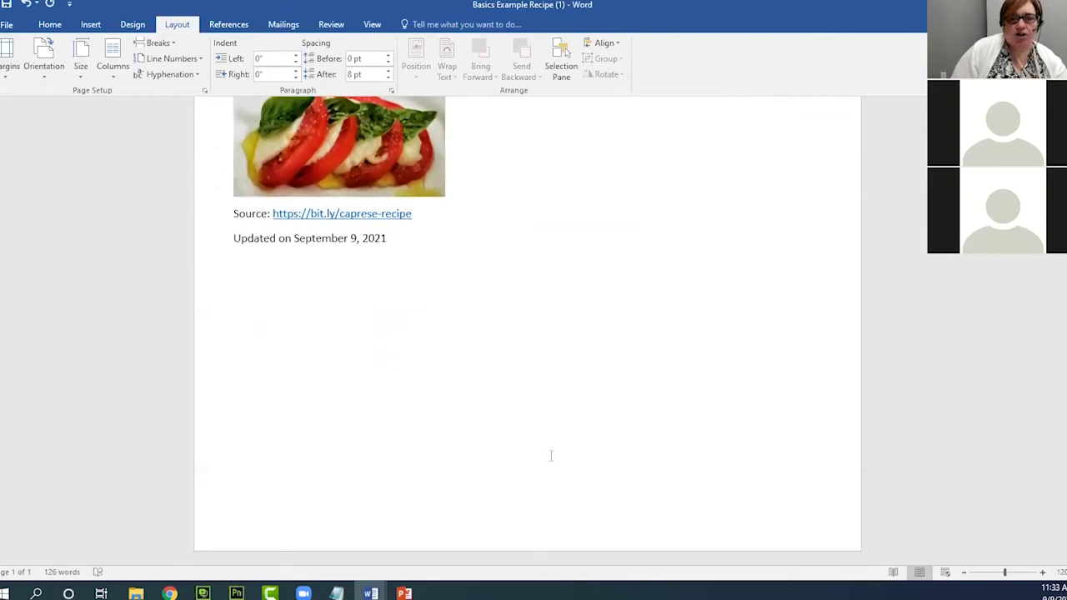
{"action": "scroll", "coordinate": [550, 456], "scroll_direction": "up", "scroll_amount": 3}
{"action": "scroll", "coordinate": [550, 455], "scroll_direction": "up", "scroll_amount": 5}
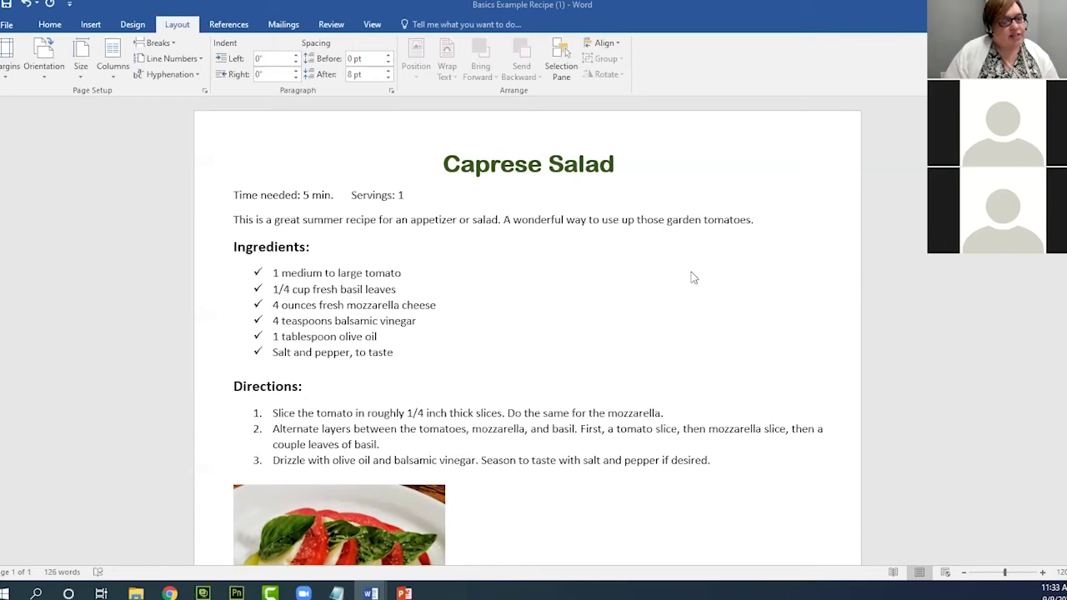
{"action": "scroll", "coordinate": [595, 381], "scroll_direction": "down", "scroll_amount": 10}
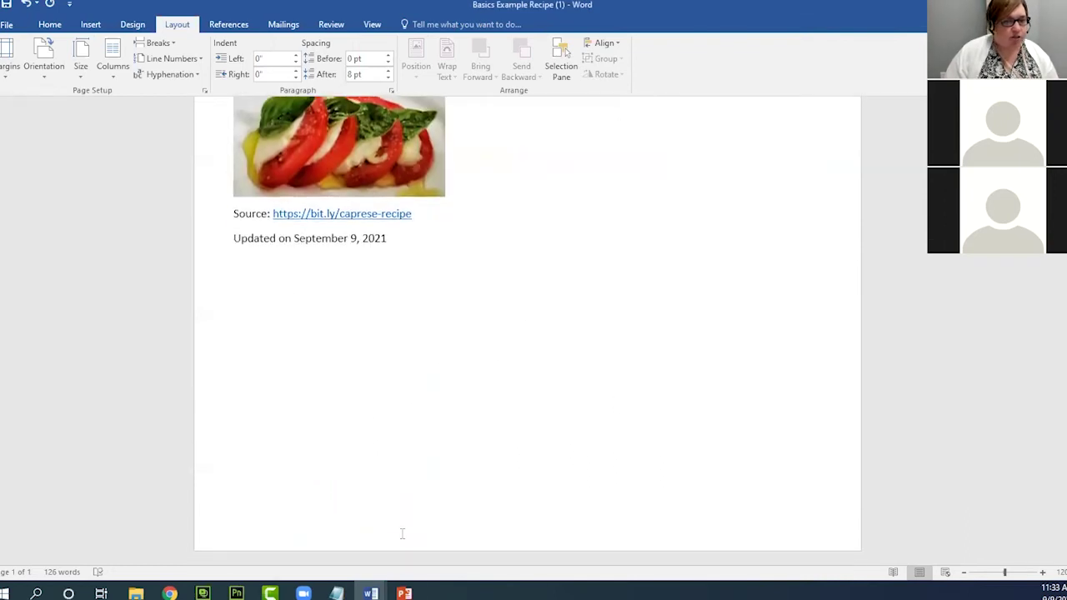
{"action": "scroll", "coordinate": [389, 510], "scroll_direction": "up", "scroll_amount": 10}
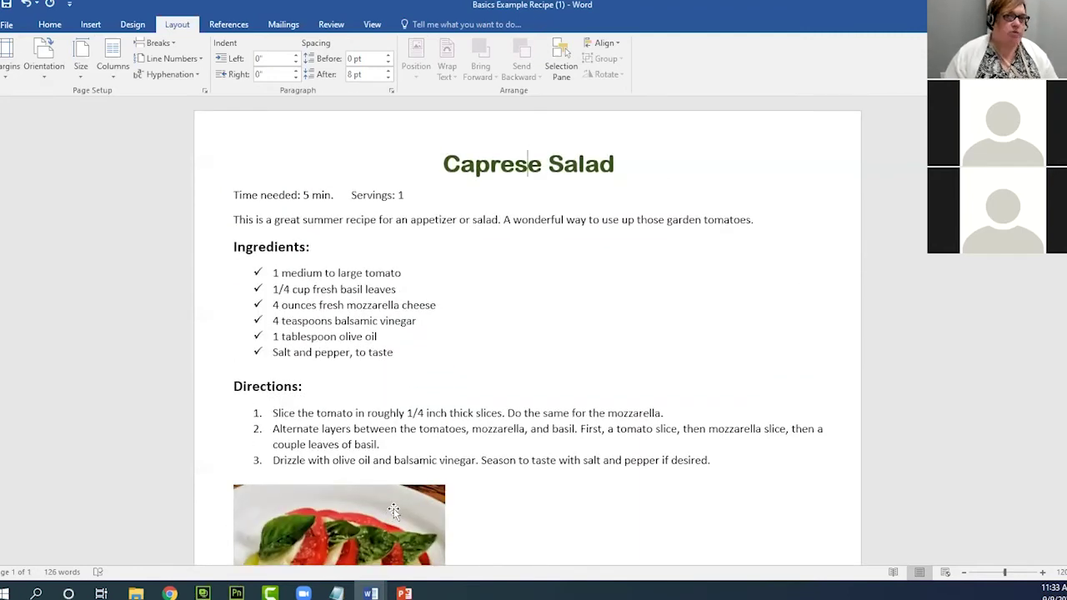
Set the recipe's page margins to the Normal preset, 1" on every side
{"action": "left_click", "coordinate": [4, 75]}
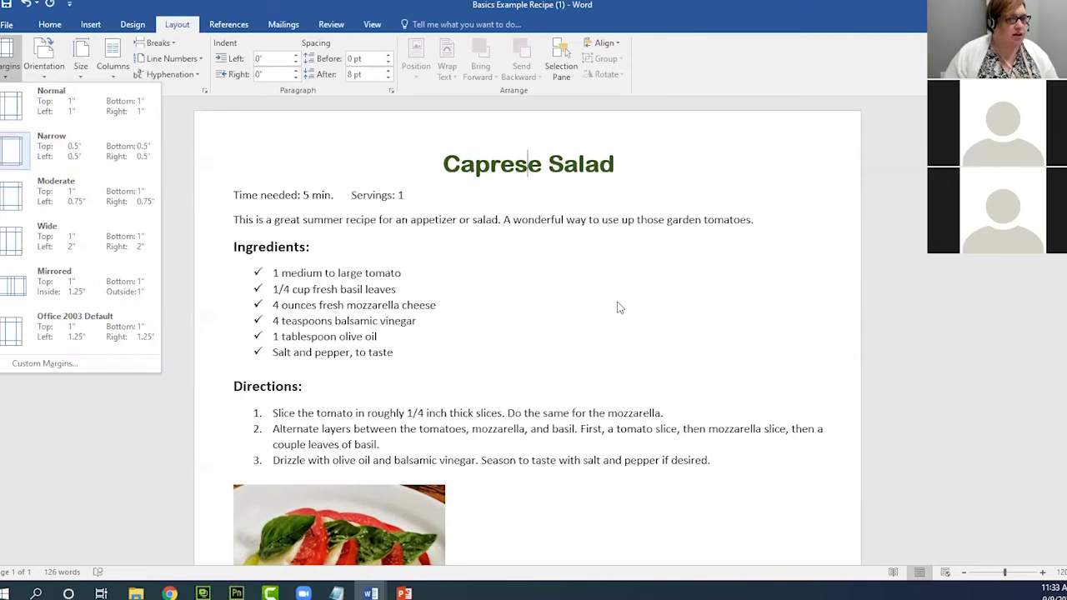
{"action": "left_click", "coordinate": [46, 112]}
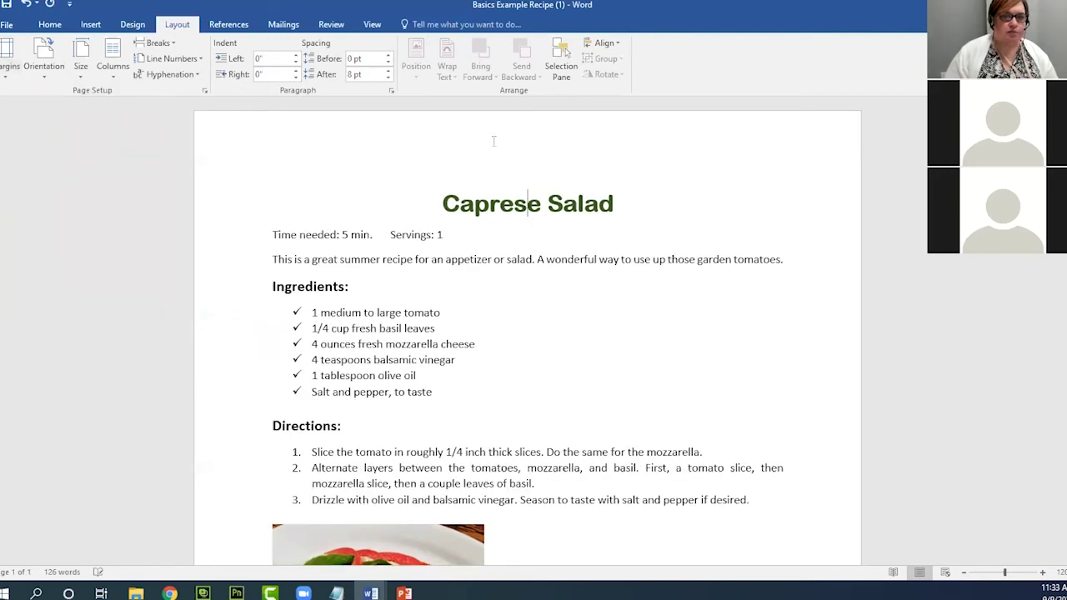
{"action": "left_click", "coordinate": [476, 163]}
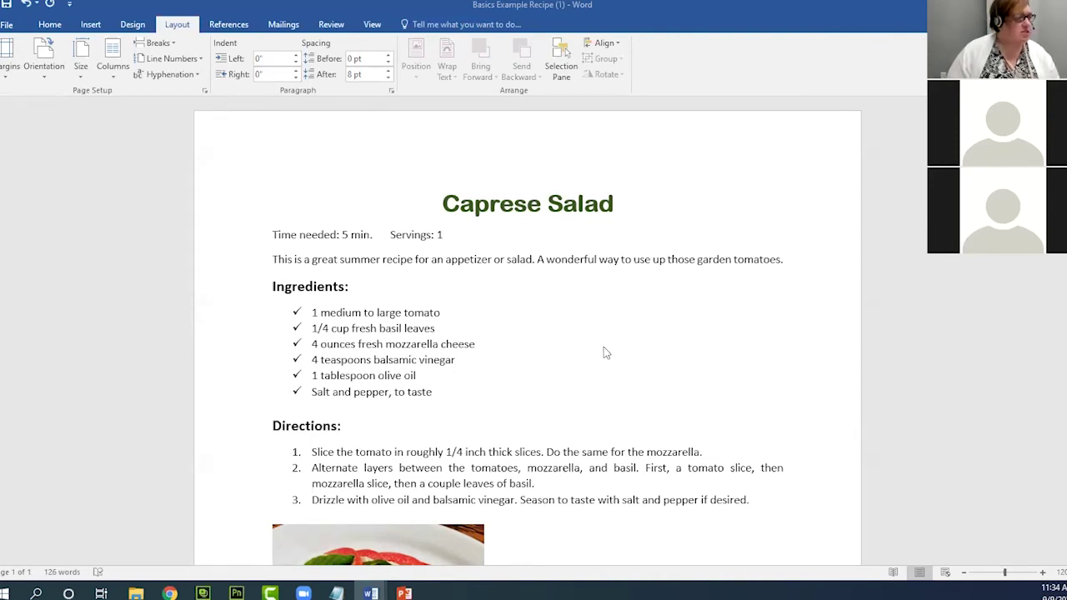
Review the recipe page's layout with the Normal margins, from the title down to the source link and update date
{"action": "scroll", "coordinate": [603, 347], "scroll_direction": "down", "scroll_amount": 10}
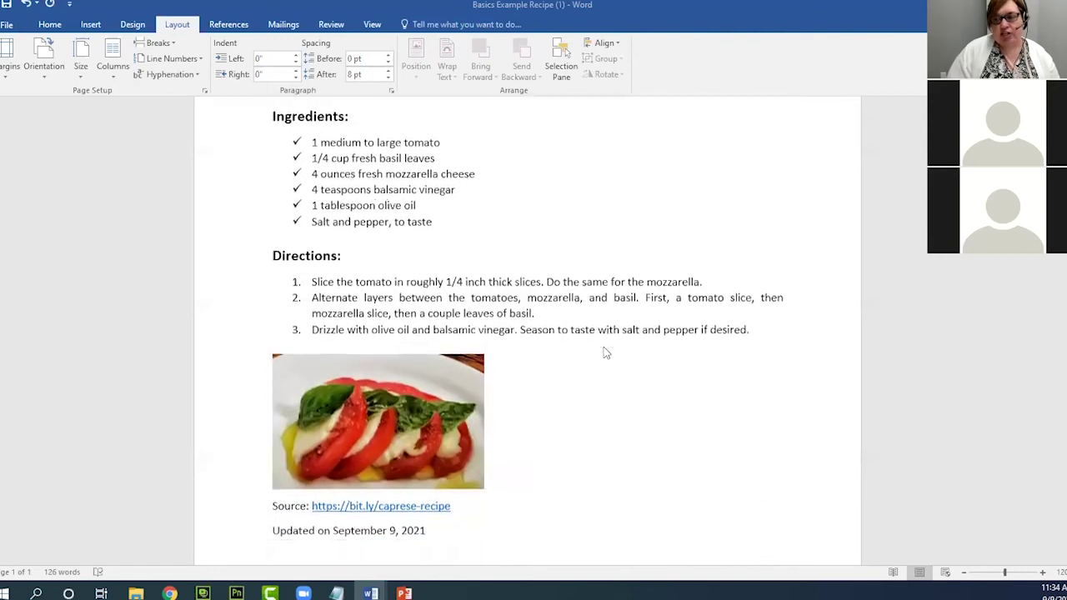
{"action": "scroll", "coordinate": [603, 347], "scroll_direction": "up", "scroll_amount": 10}
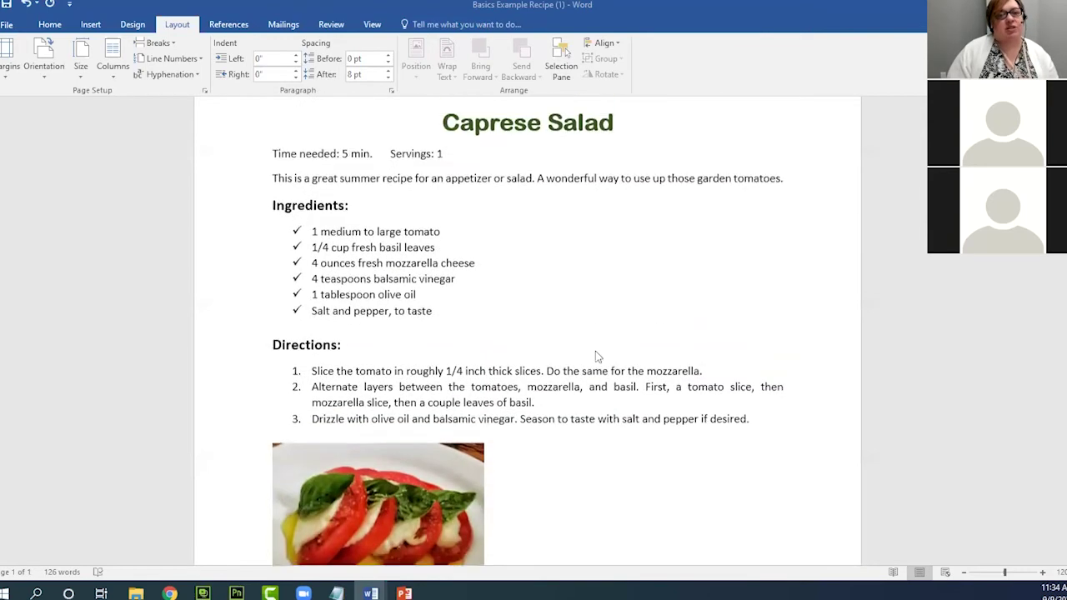
{"action": "scroll", "coordinate": [595, 351], "scroll_direction": "down", "scroll_amount": 5}
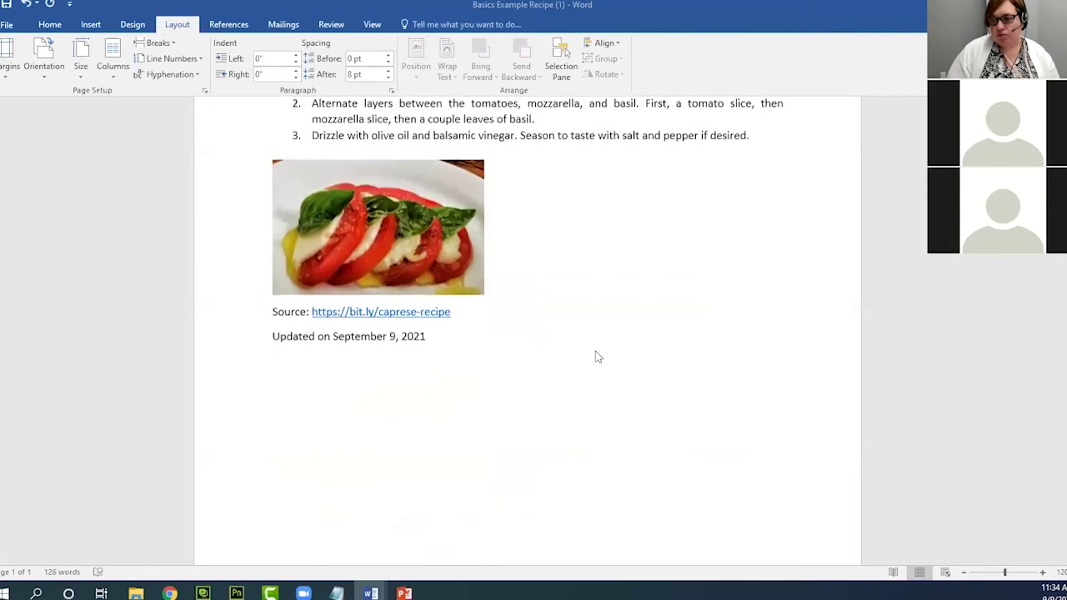
{"action": "scroll", "coordinate": [595, 351], "scroll_direction": "up", "scroll_amount": 2}
{"action": "scroll", "coordinate": [596, 357], "scroll_direction": "up", "scroll_amount": 4}
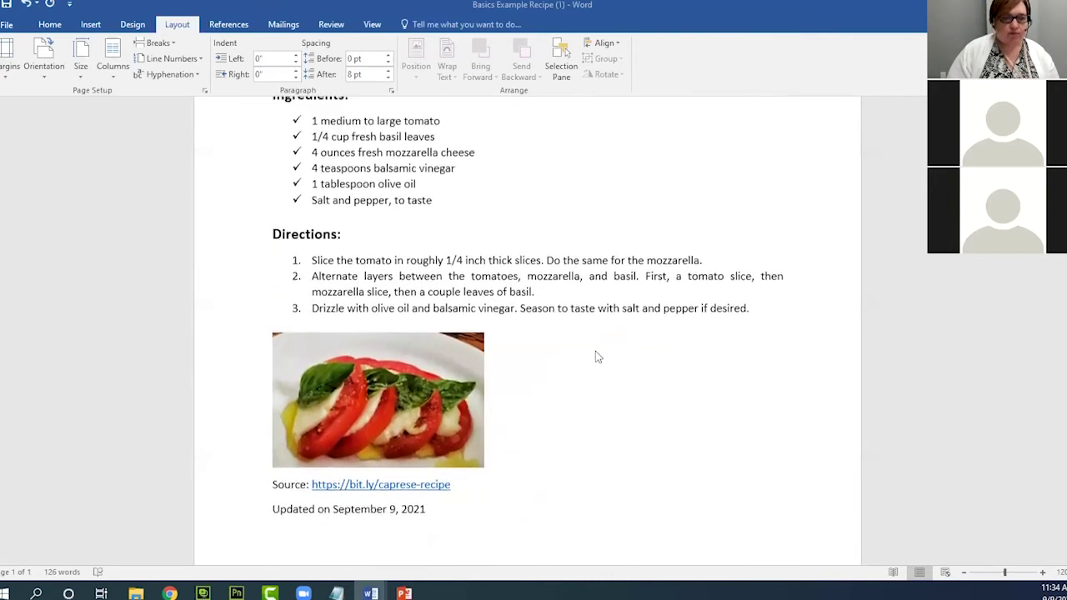
{"action": "scroll", "coordinate": [597, 357], "scroll_direction": "up", "scroll_amount": 3}
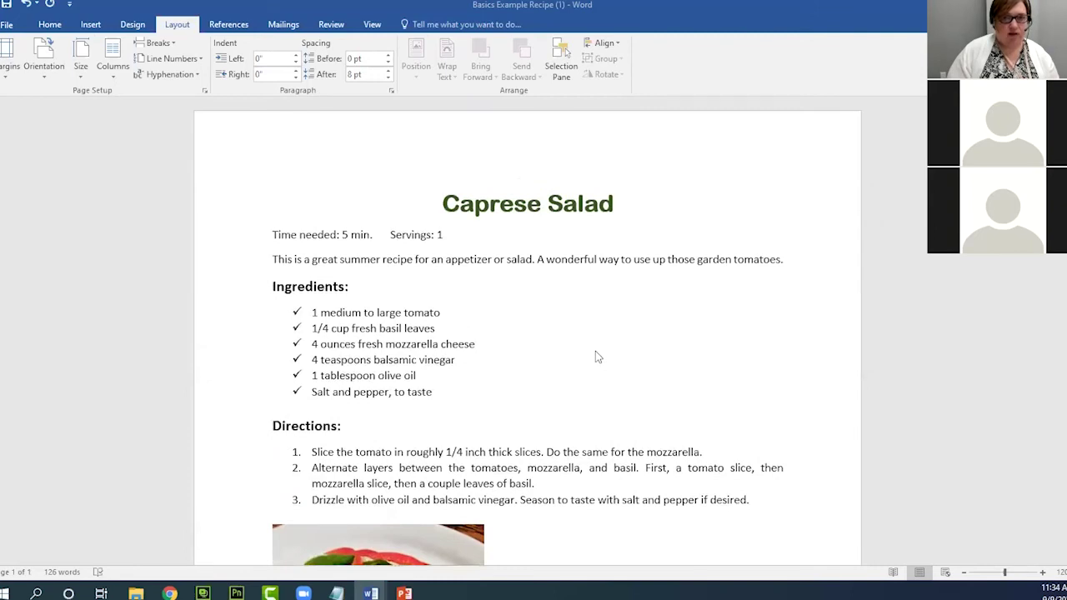
{"action": "left_click", "coordinate": [12, 67]}
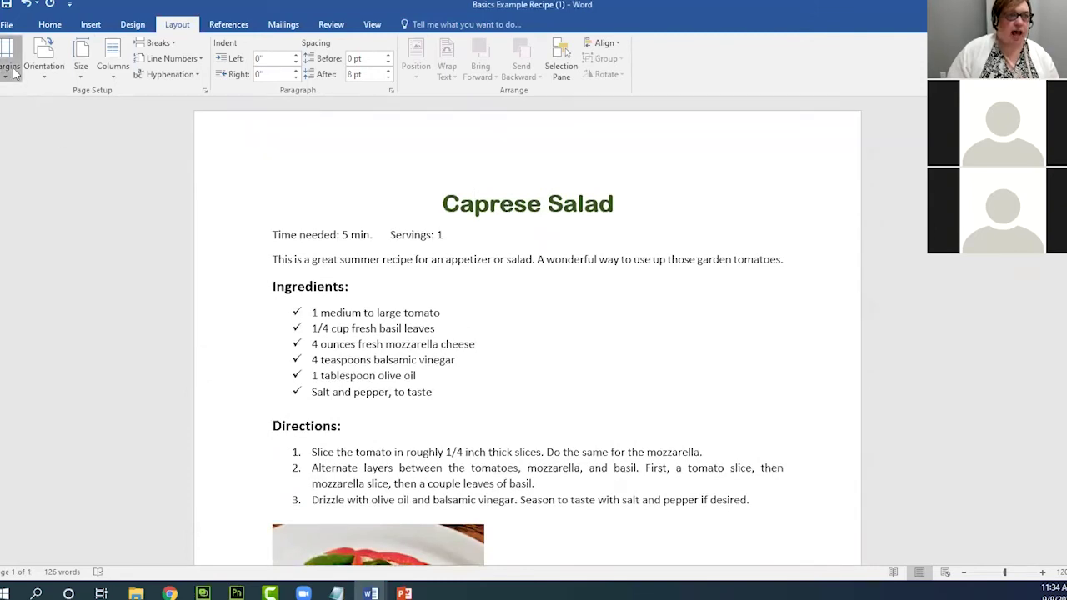
{"action": "left_click", "coordinate": [572, 327]}
{"action": "left_click", "coordinate": [501, 153]}
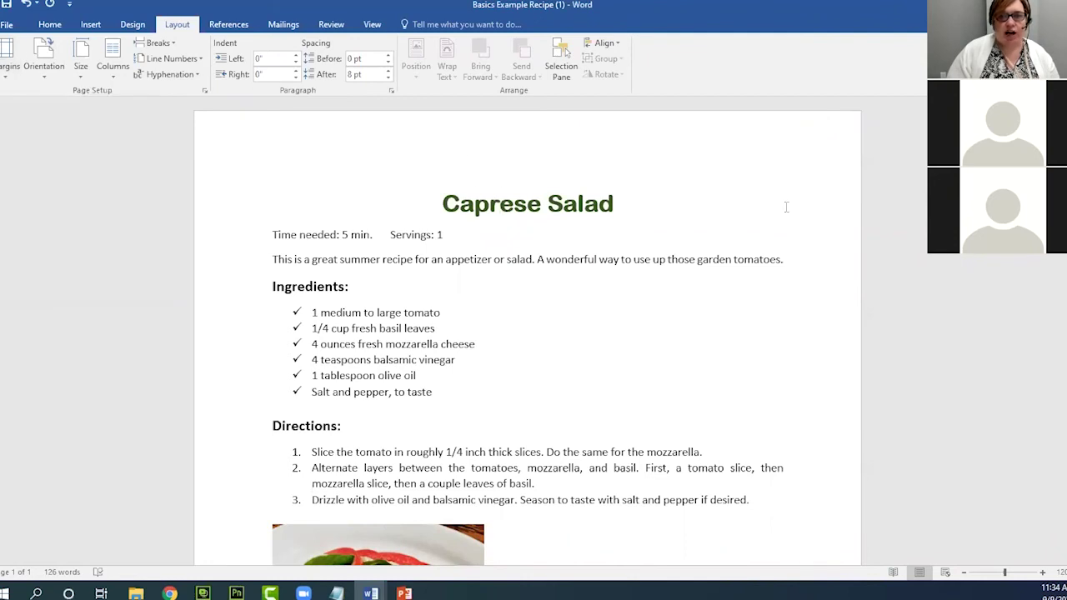
{"action": "scroll", "coordinate": [750, 323], "scroll_direction": "down", "scroll_amount": 5}
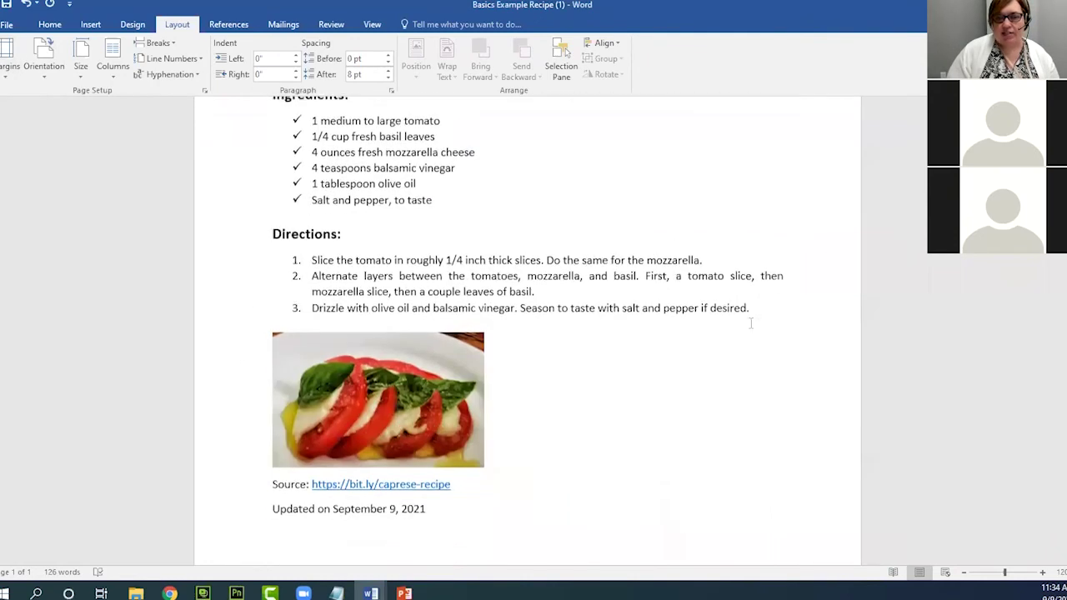
{"action": "scroll", "coordinate": [548, 482], "scroll_direction": "up", "scroll_amount": 2}
{"action": "scroll", "coordinate": [548, 482], "scroll_direction": "up", "scroll_amount": 4}
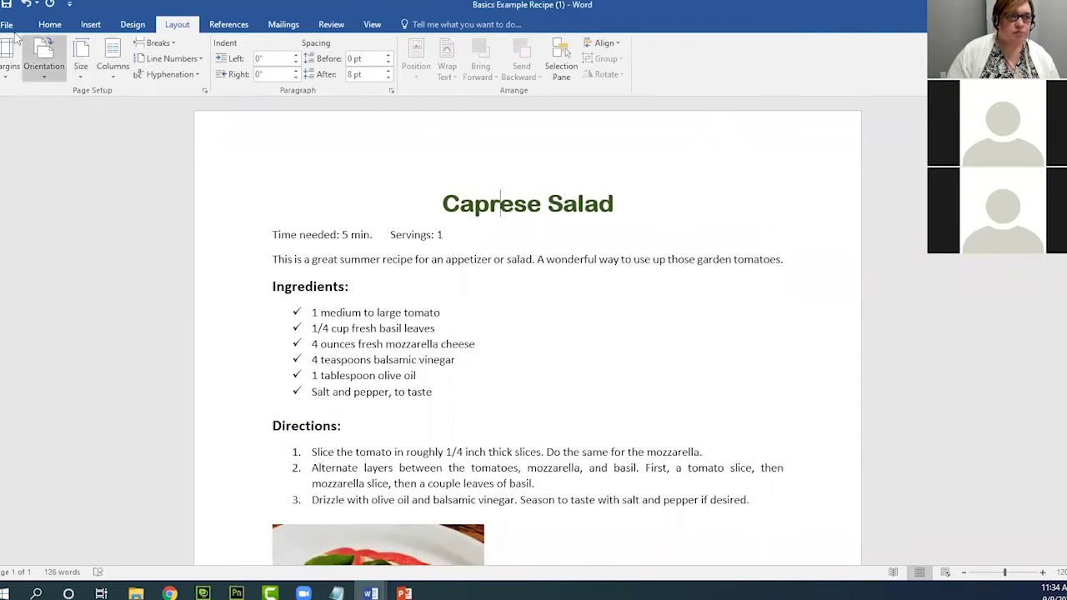
Look over the document's file information, including its properties and autosaved versions, and return to the recipe
{"action": "left_click", "coordinate": [52, 25]}
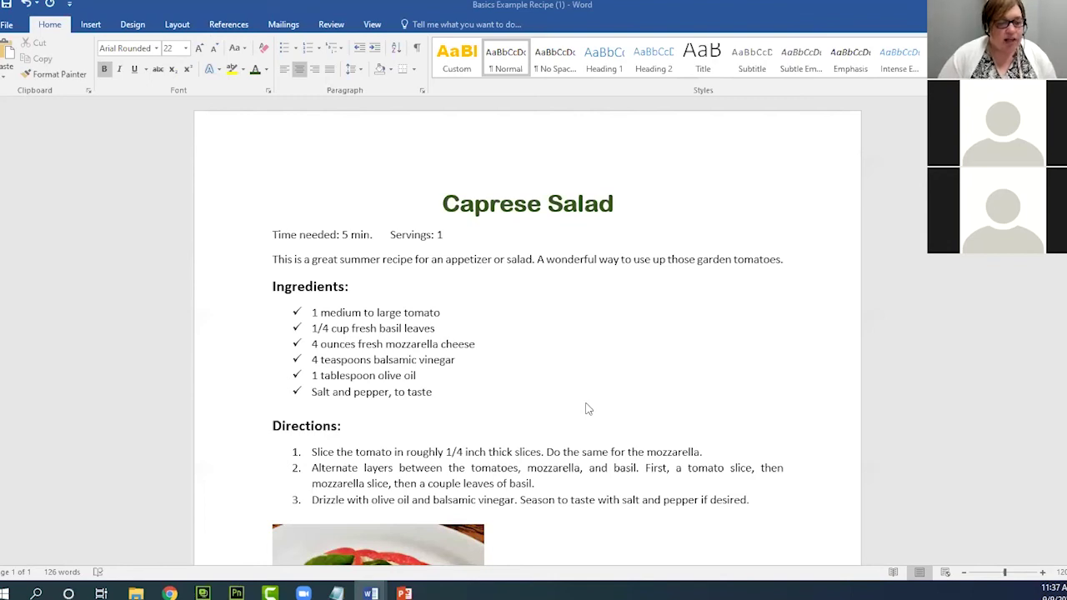
{"action": "left_click", "coordinate": [6, 25]}
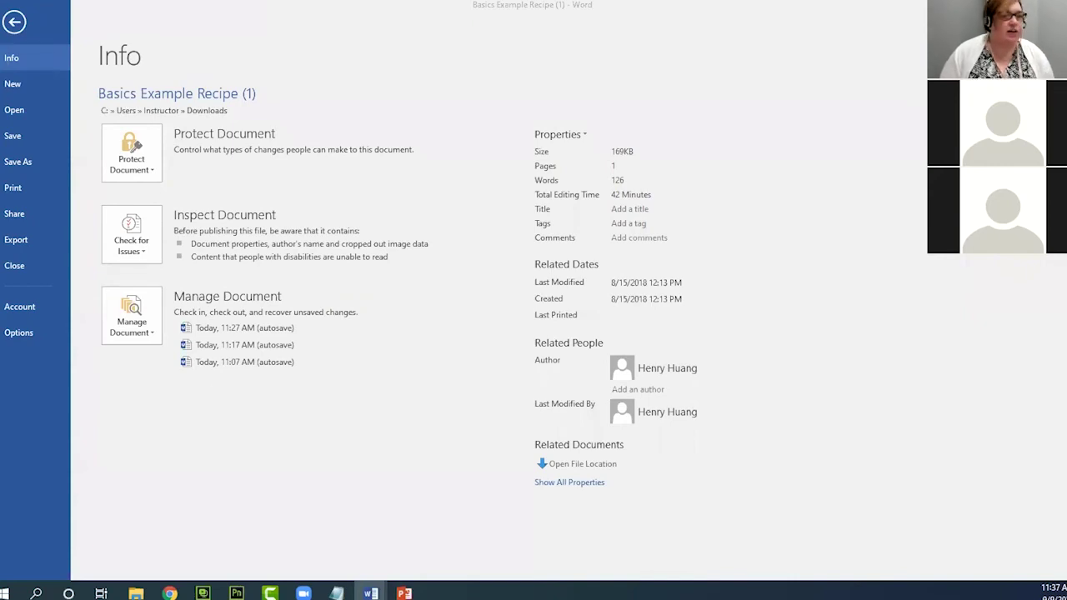
{"action": "left_click", "coordinate": [20, 24]}
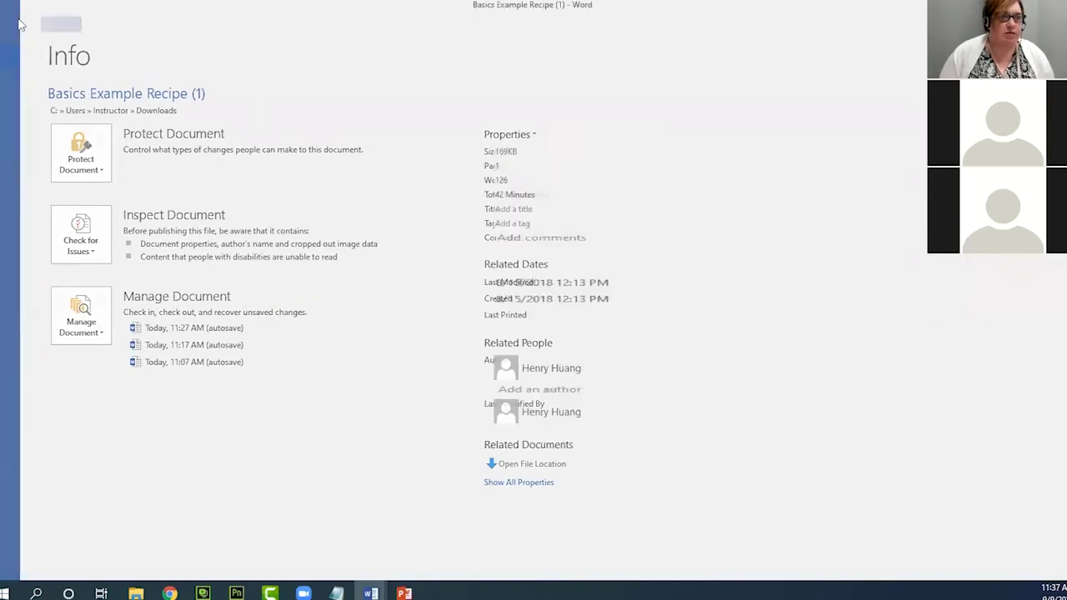
{"action": "left_click", "coordinate": [11, 25]}
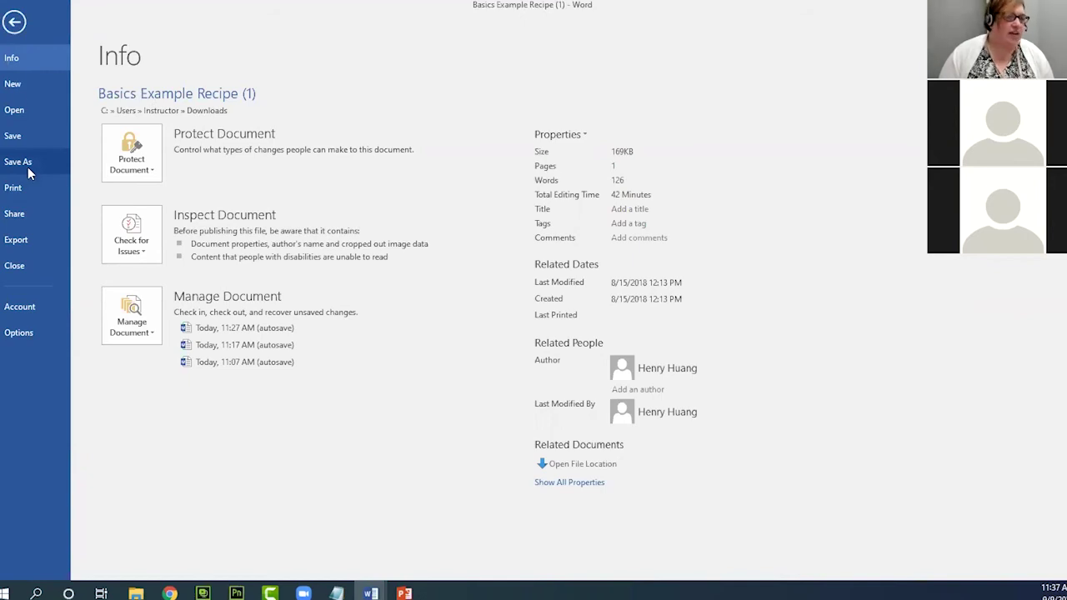
{"action": "left_click", "coordinate": [14, 21]}
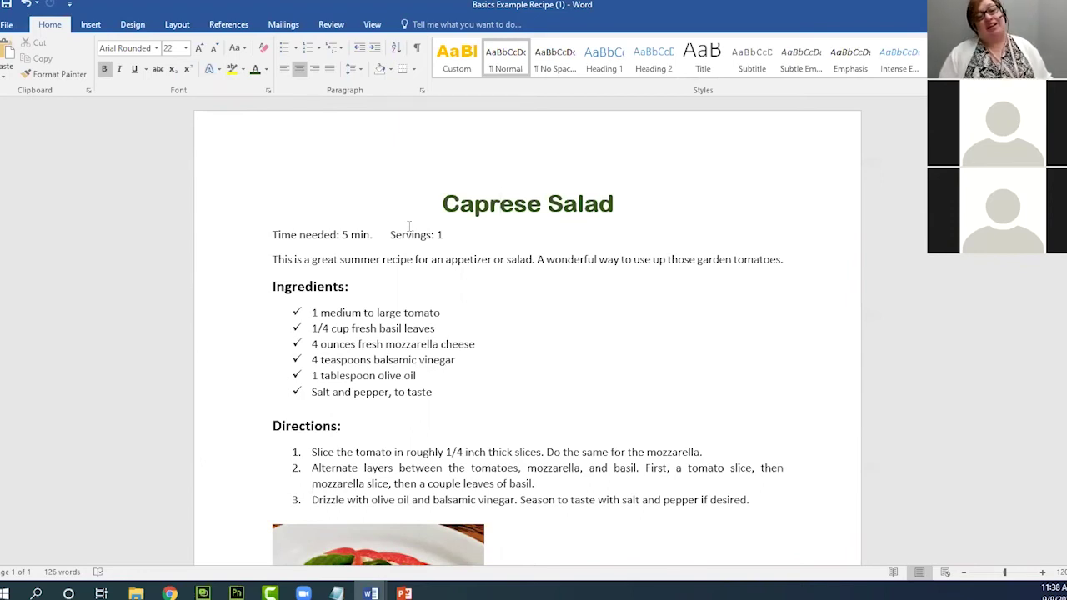
{"action": "left_click", "coordinate": [502, 232]}
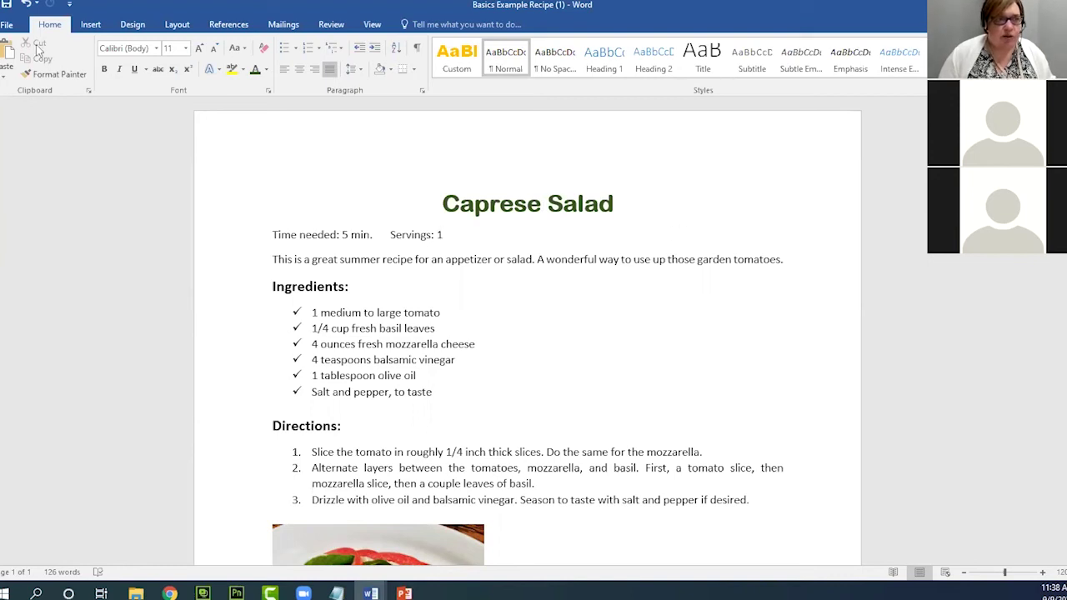
{"action": "left_click", "coordinate": [9, 25]}
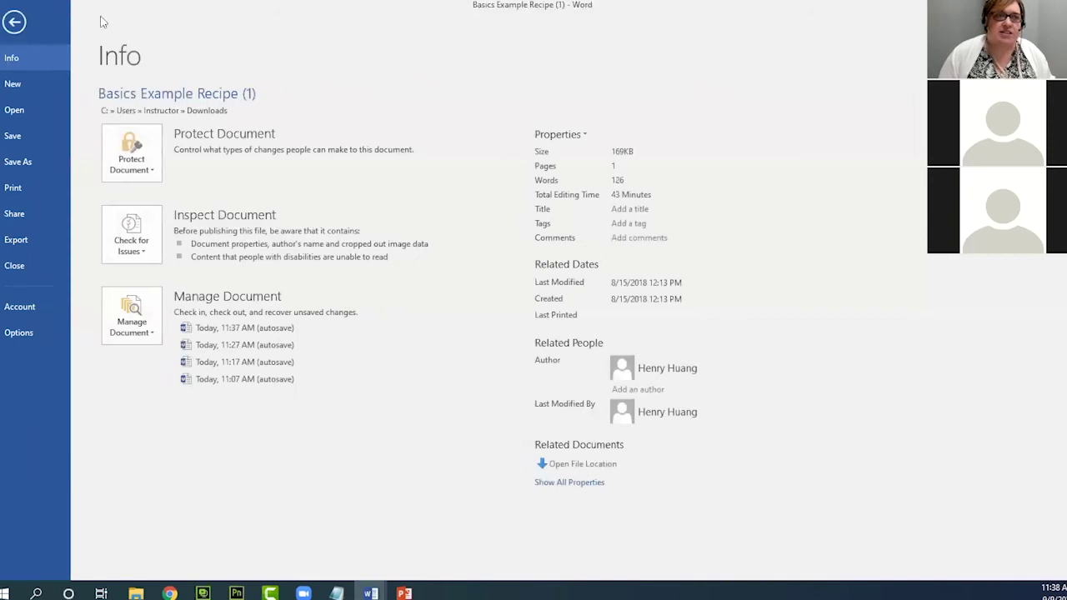
{"action": "left_click", "coordinate": [14, 27]}
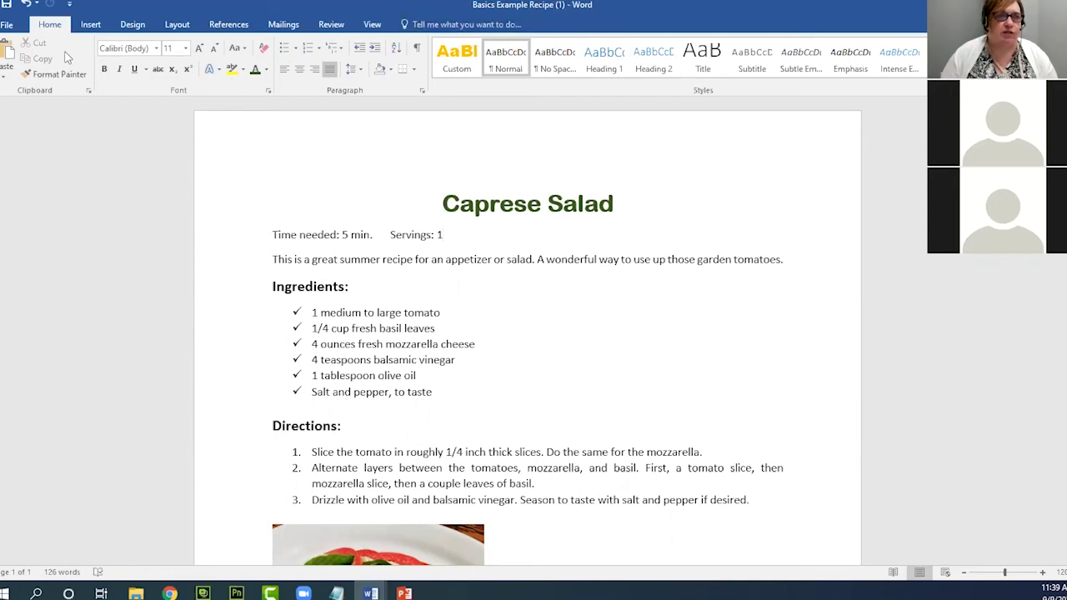
Start saving a copy of the recipe document in the Documents folder on this PC
{"action": "left_click", "coordinate": [8, 25]}
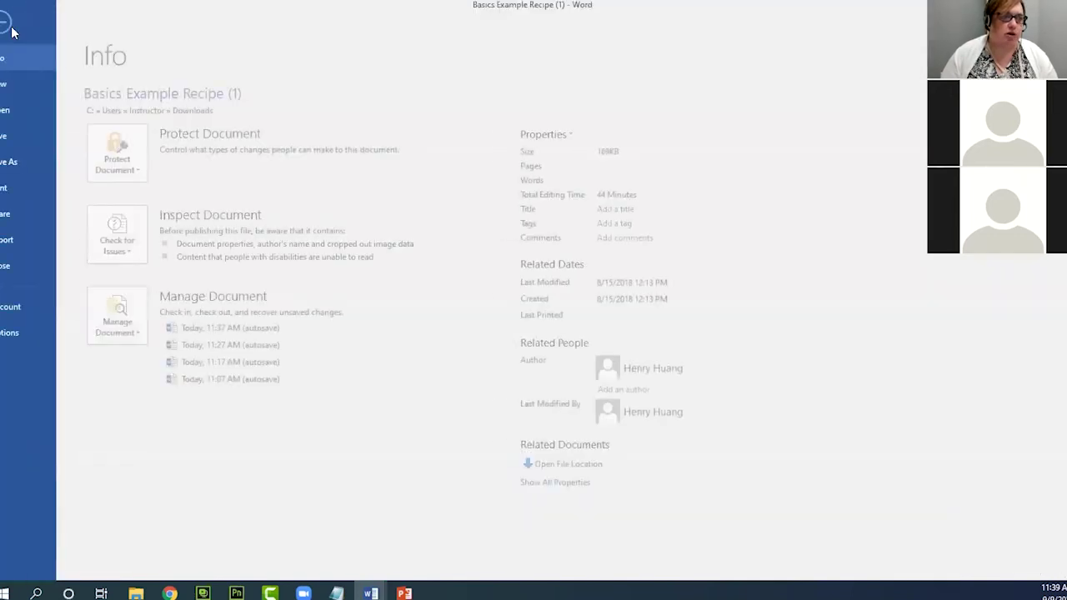
{"action": "left_click", "coordinate": [18, 166]}
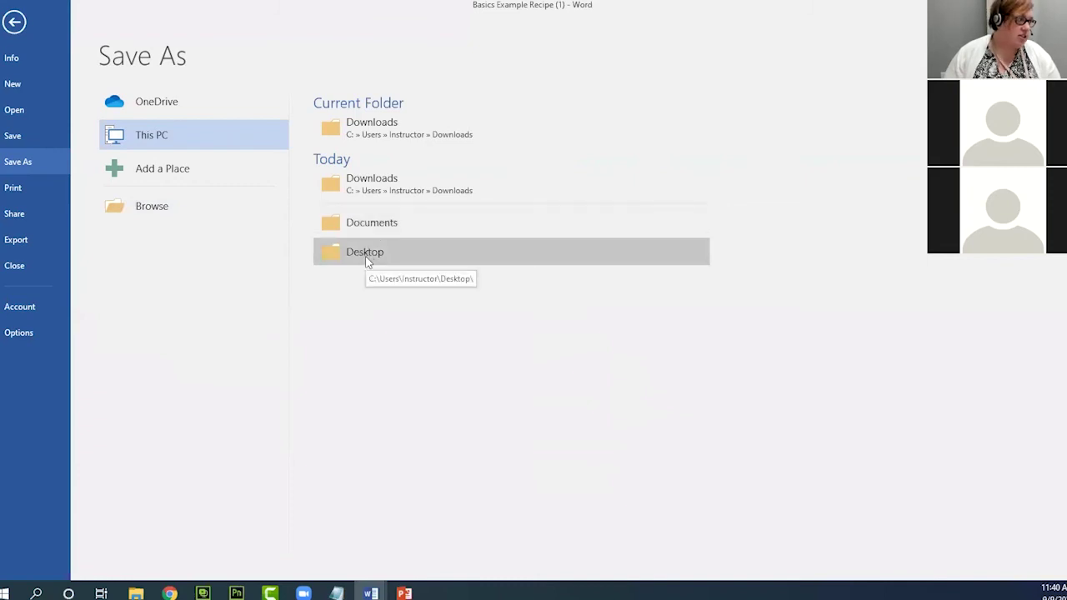
{"action": "left_click", "coordinate": [369, 229]}
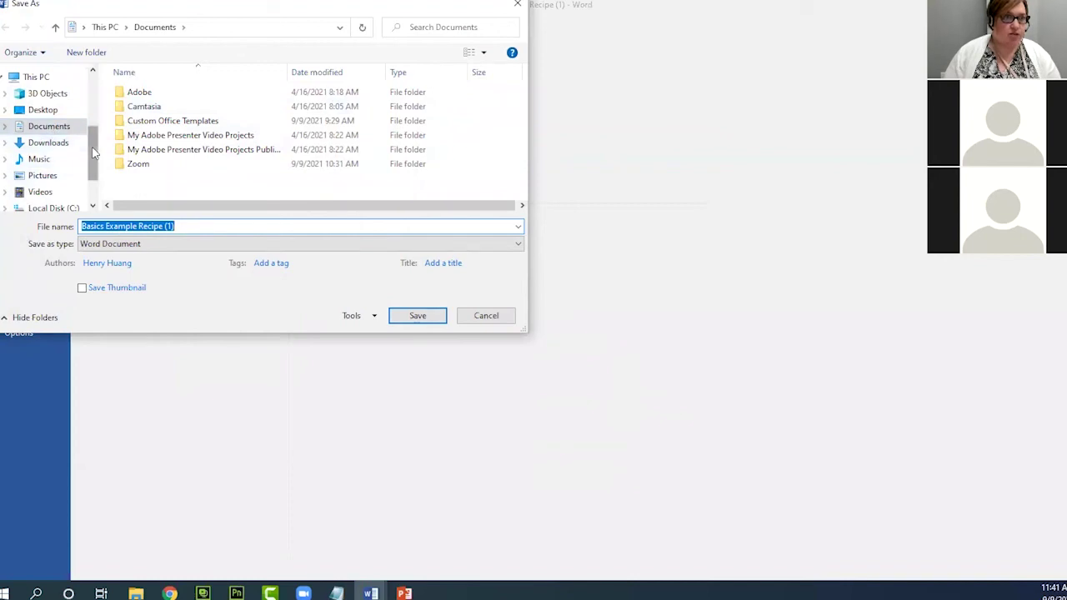
Browse the available save locations, check the Desktop folder's contents and return to the Documents folder
{"action": "left_click_drag", "start_coordinate": [95, 176], "coordinate": [103, 195]}
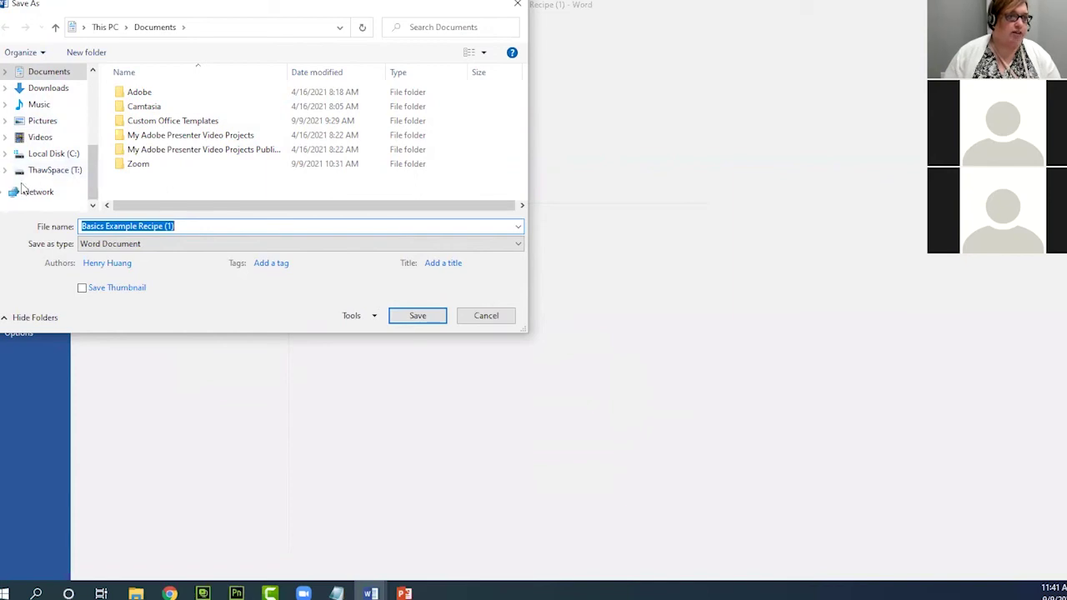
{"action": "scroll", "coordinate": [96, 196], "scroll_direction": "up", "scroll_amount": 1}
{"action": "scroll", "coordinate": [99, 203], "scroll_direction": "down", "scroll_amount": 1}
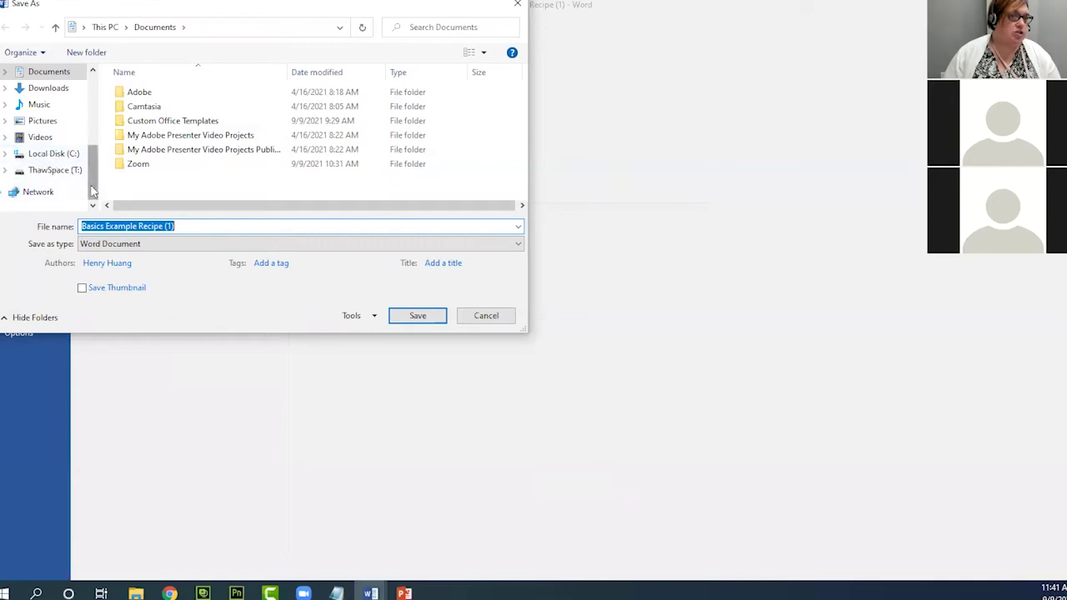
{"action": "scroll", "coordinate": [91, 191], "scroll_direction": "up", "scroll_amount": 3}
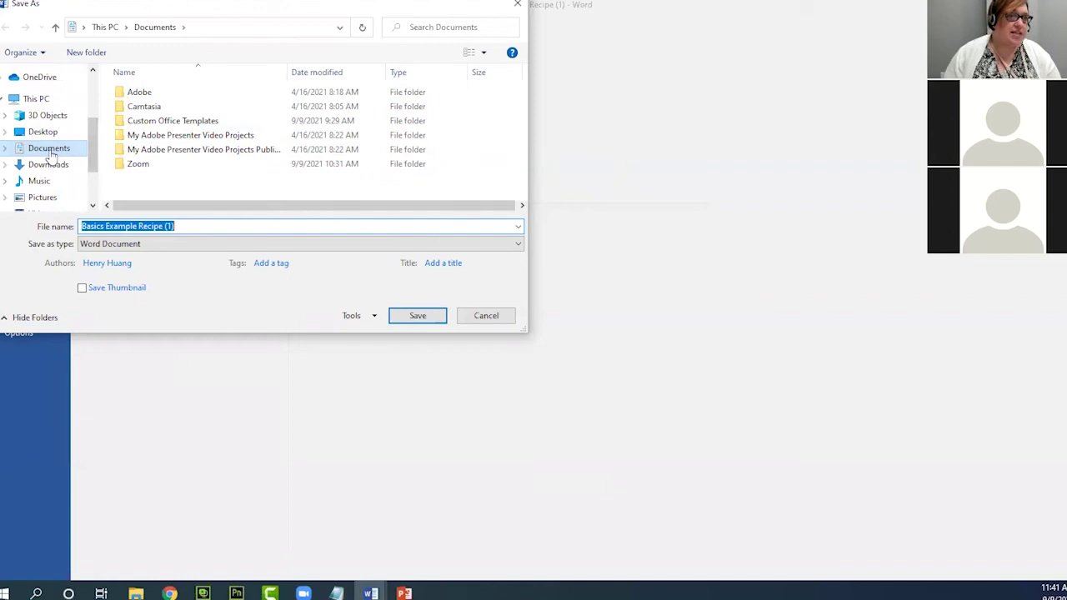
{"action": "left_click", "coordinate": [52, 155]}
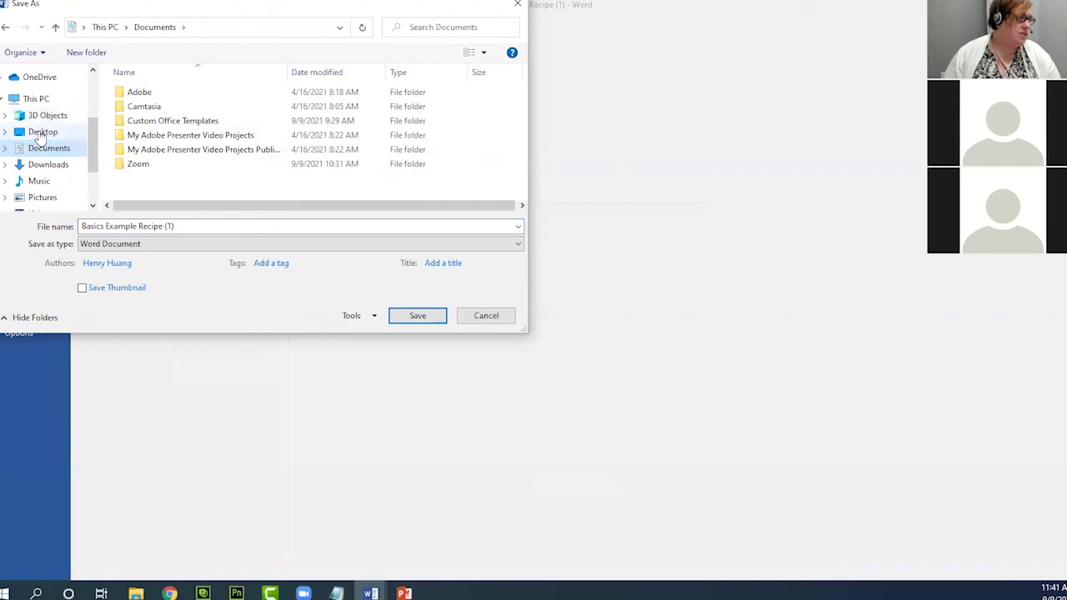
{"action": "left_click", "coordinate": [40, 133]}
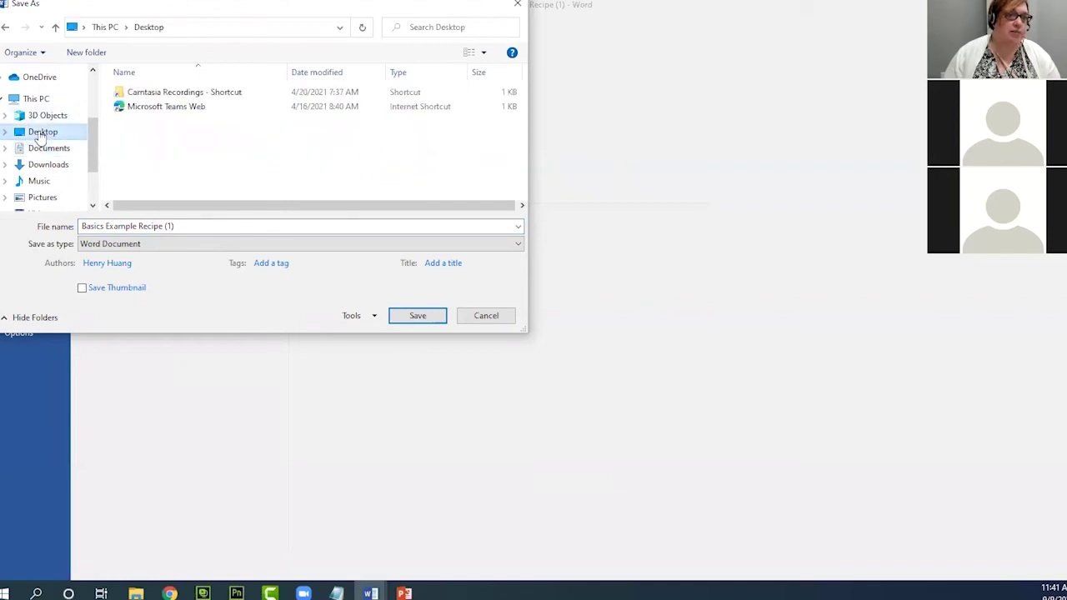
{"action": "left_click", "coordinate": [40, 151]}
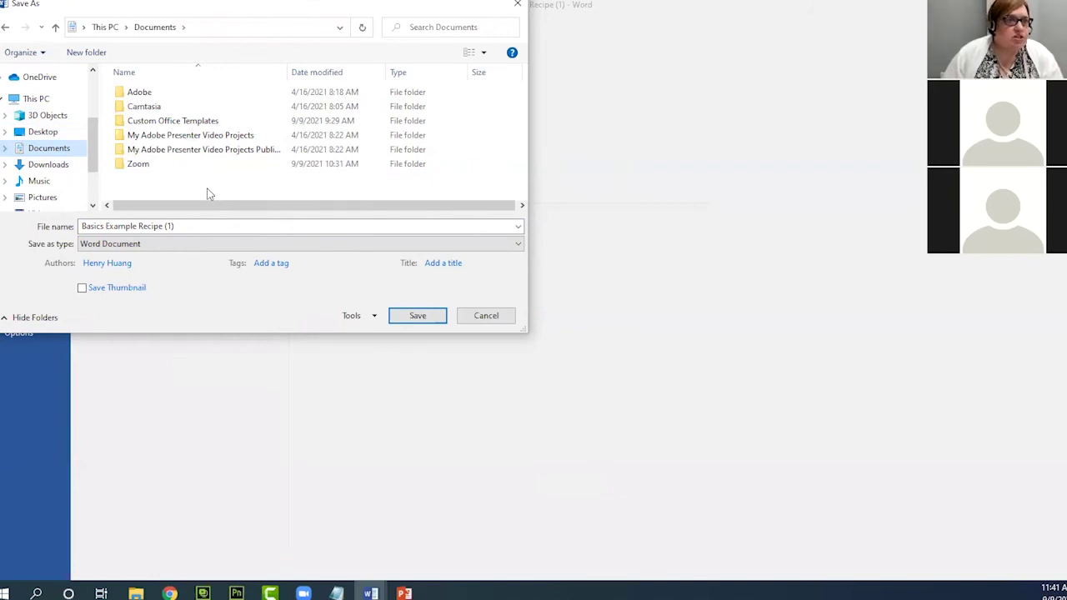
Create a new folder named Recipes inside Documents
{"action": "left_click", "coordinate": [86, 51]}
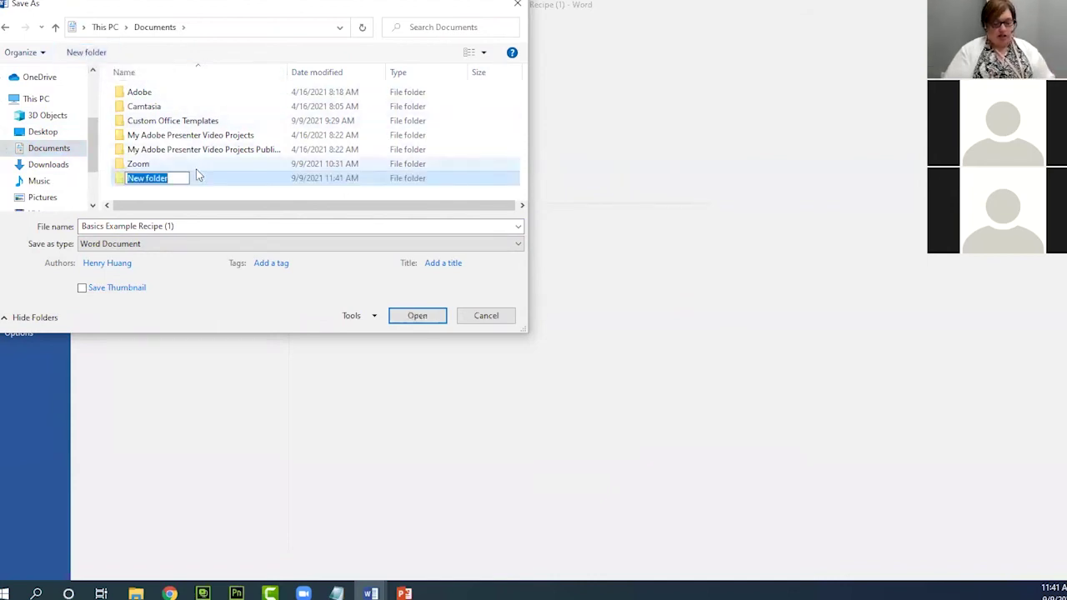
{"action": "type", "text": "REcip"}
{"action": "key", "text": "BackSpace"}
{"action": "key", "text": "BackSpace"}
{"action": "key", "text": "BackSpace"}
{"action": "key", "text": "BackSpace"}
{"action": "type", "text": "ecipes"}
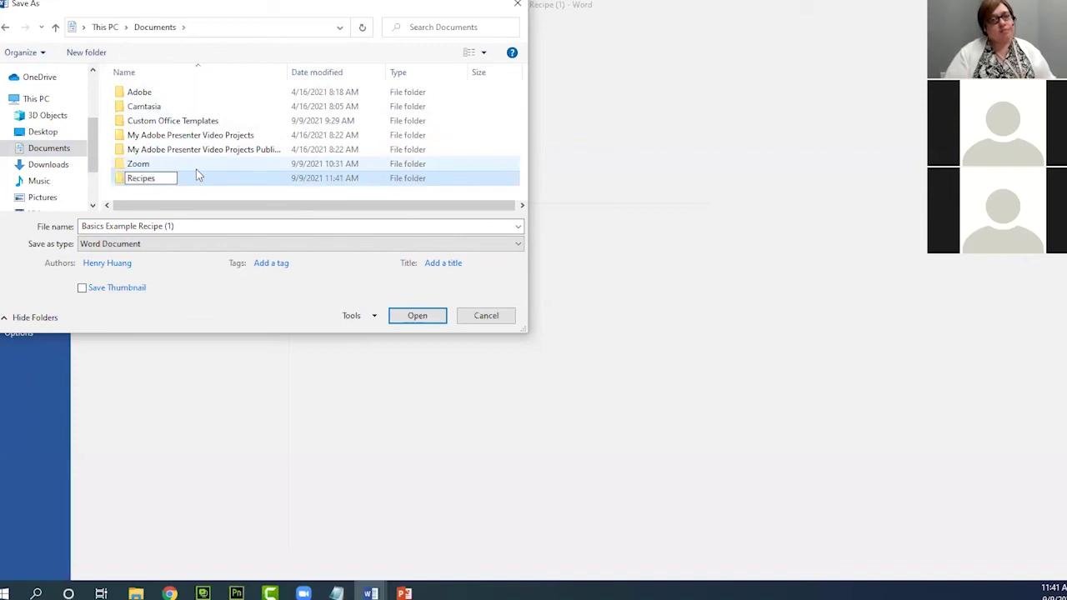
{"action": "key", "text": "Return"}
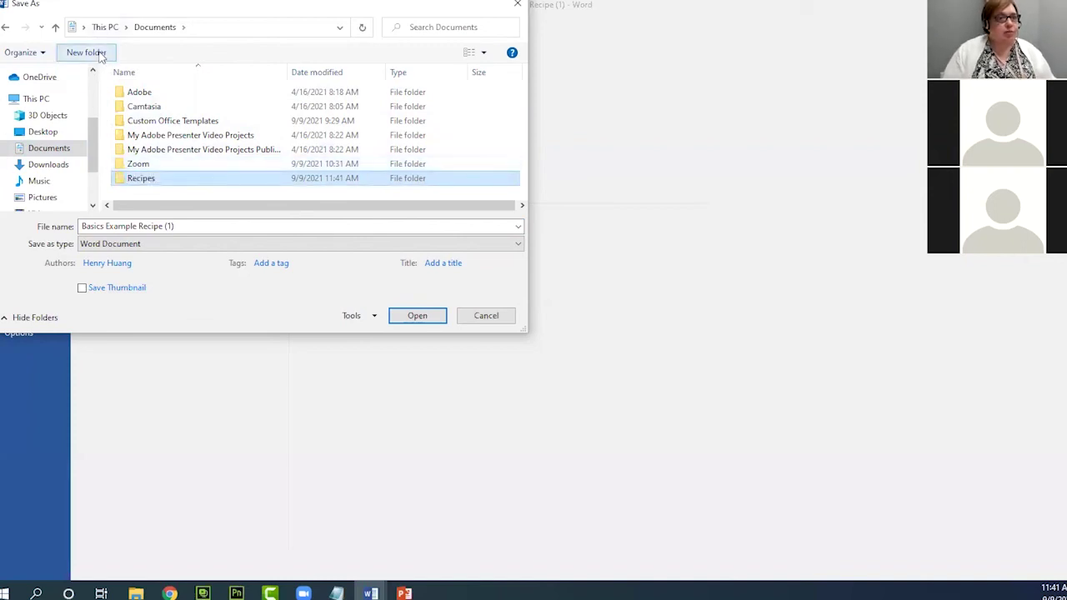
Create a trial folder named Recipes 2 in Documents and delete it again
{"action": "right_click", "coordinate": [200, 183]}
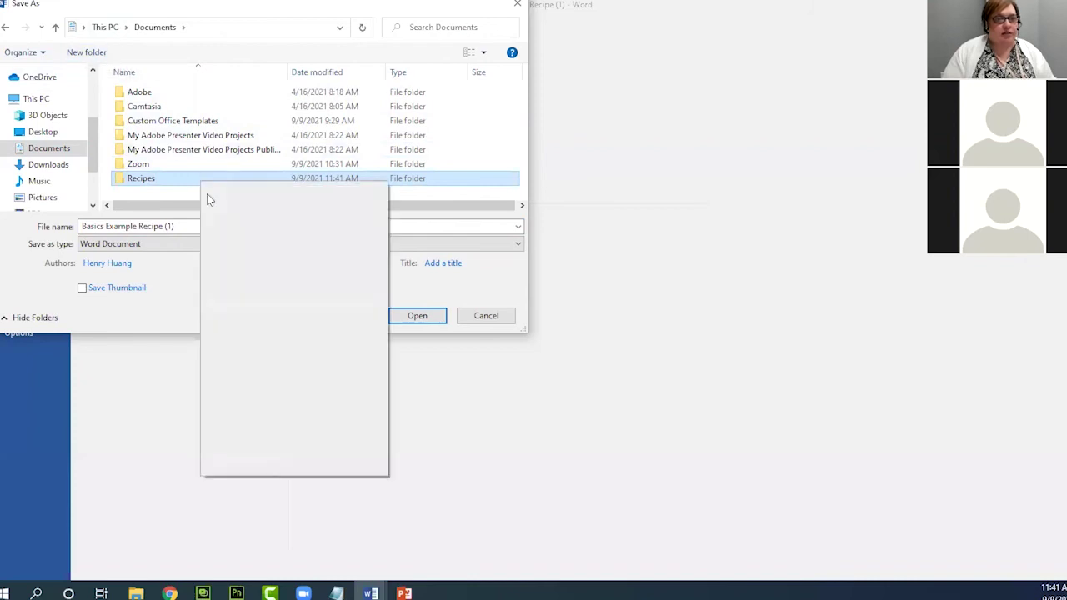
{"action": "left_click", "coordinate": [87, 81]}
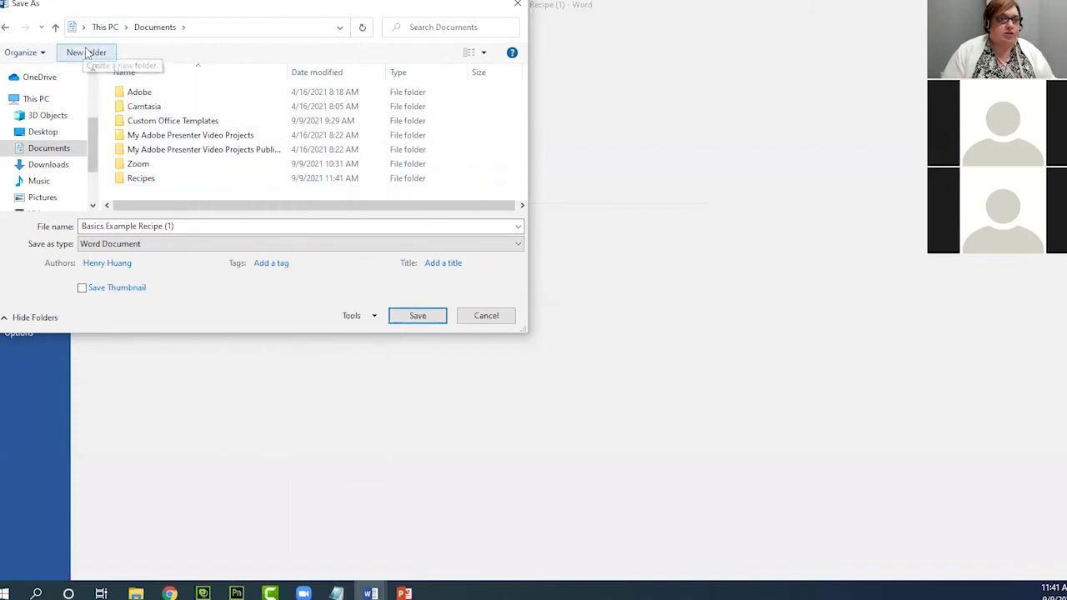
{"action": "left_click", "coordinate": [89, 52]}
{"action": "type", "text": "Recipes 2"}
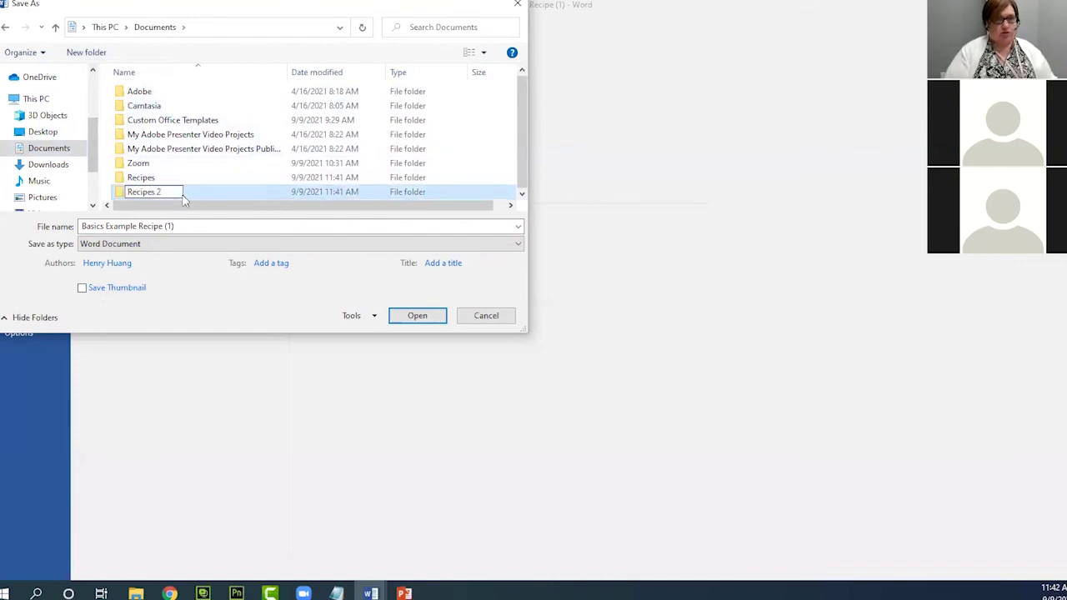
{"action": "key", "text": "Return"}
{"action": "right_click", "coordinate": [179, 192]}
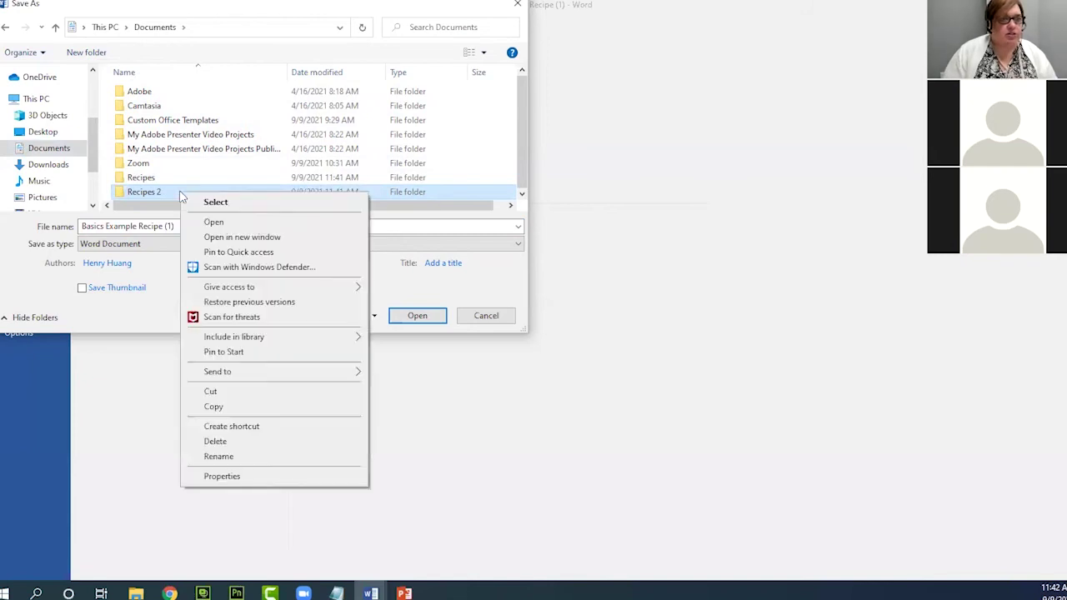
{"action": "left_click", "coordinate": [238, 440]}
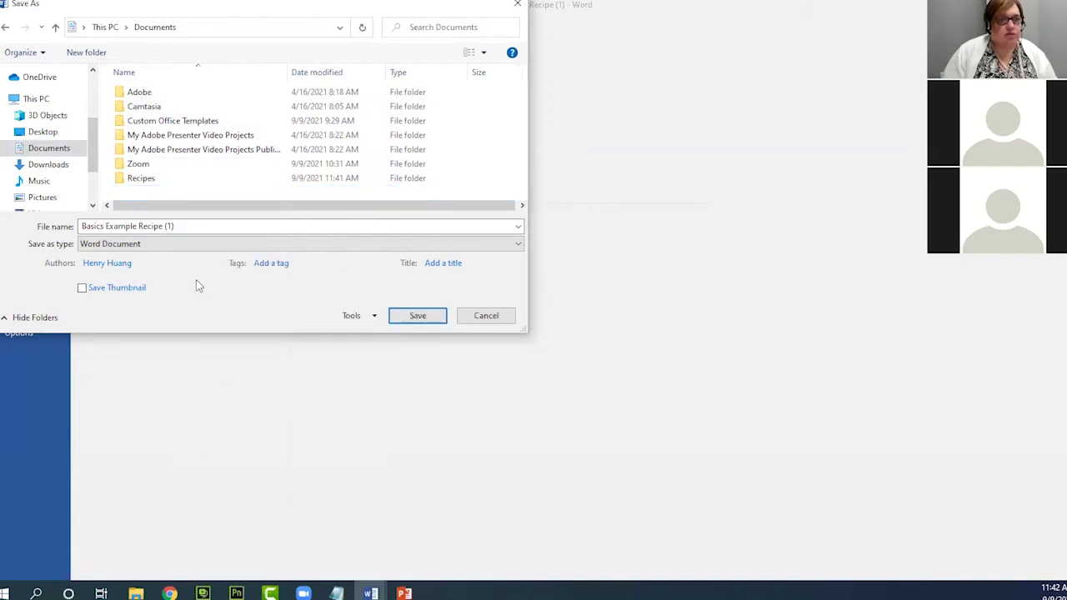
Create another folder named 2021 in Documents, alongside the Recipes folder
{"action": "left_click", "coordinate": [147, 182]}
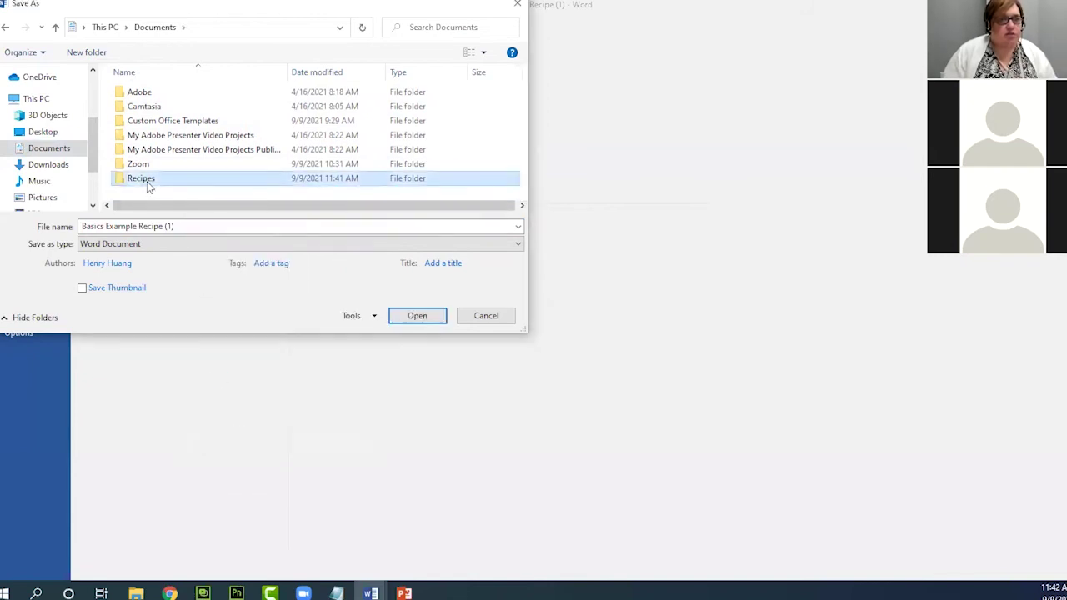
{"action": "left_click", "coordinate": [85, 52]}
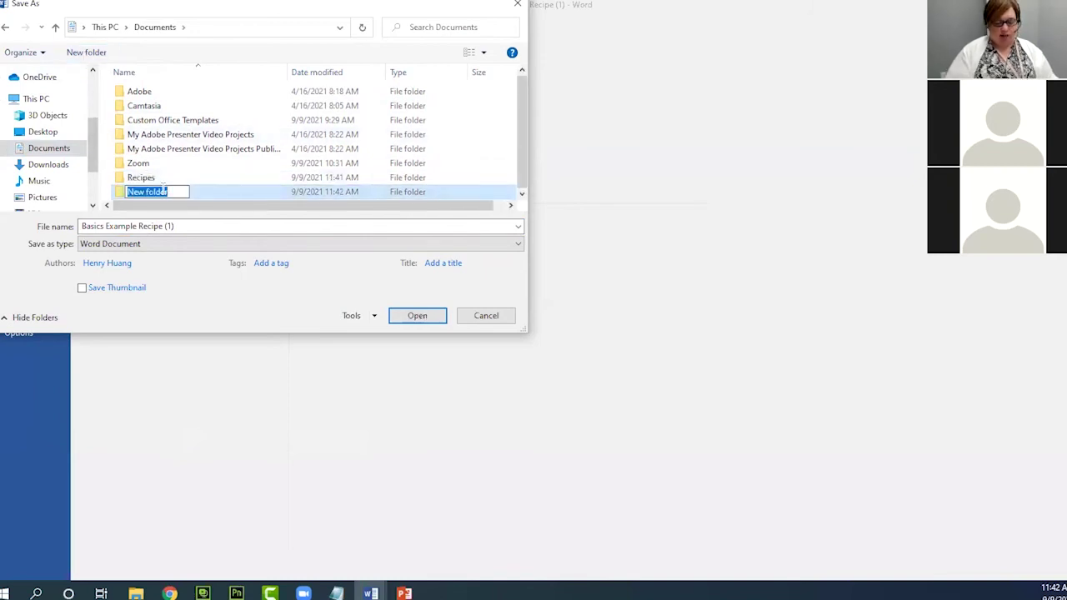
{"action": "type", "text": "2021"}
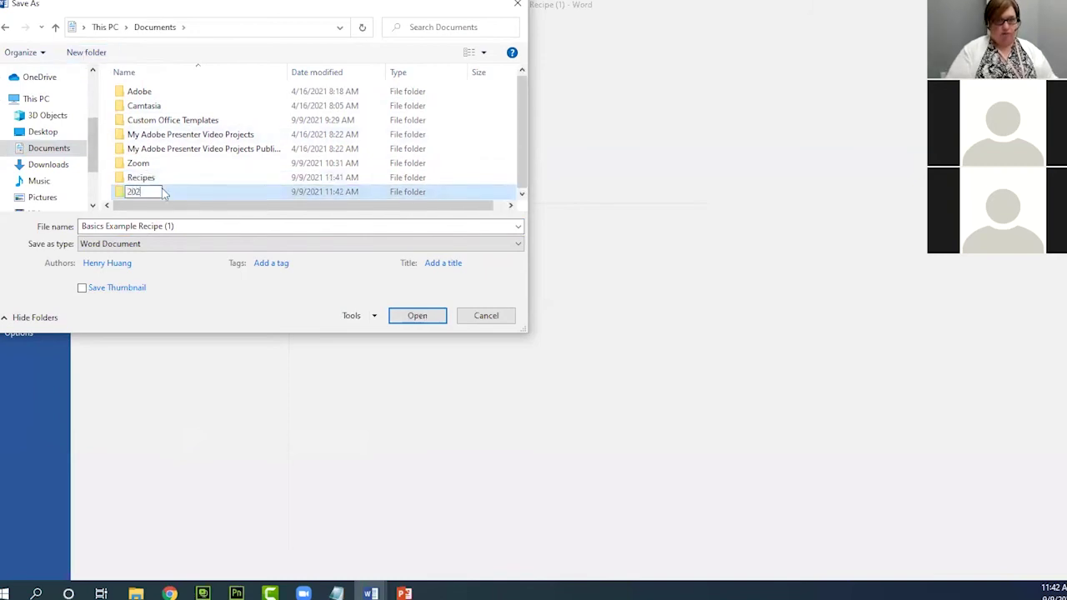
{"action": "key", "text": "Return"}
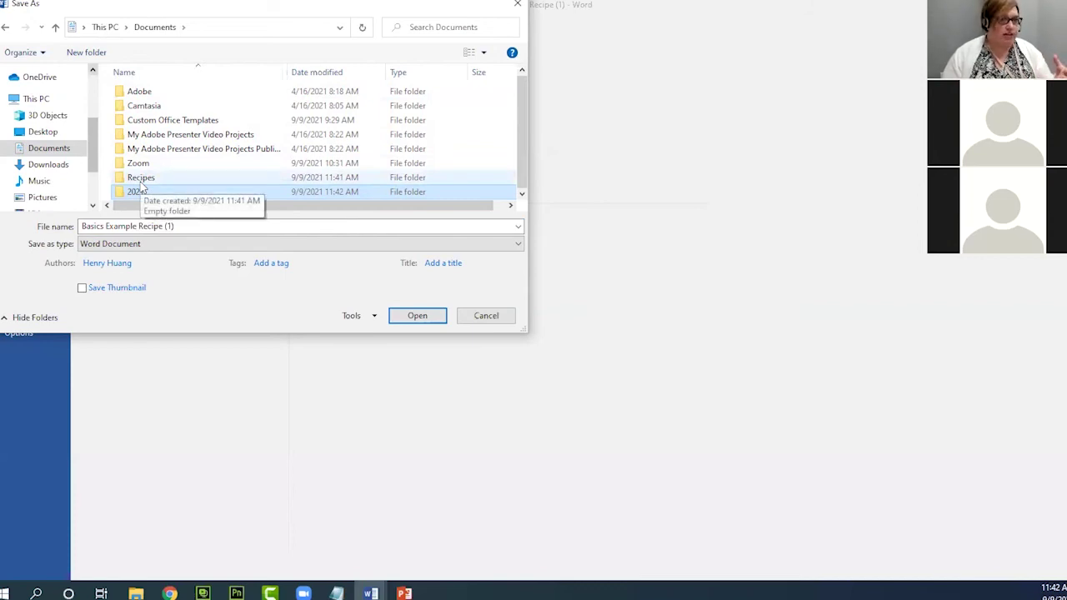
Open the Recipes folder as the save destination and bring the whole save dialog into view
{"action": "left_click", "coordinate": [142, 178]}
{"action": "double_click", "coordinate": [141, 182]}
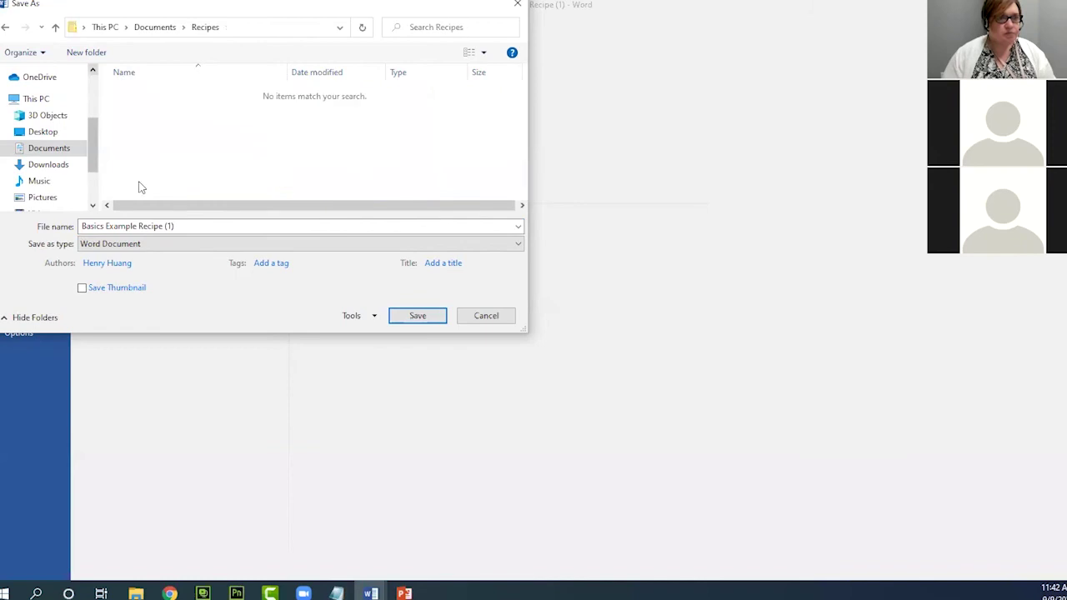
{"action": "left_click", "coordinate": [199, 226]}
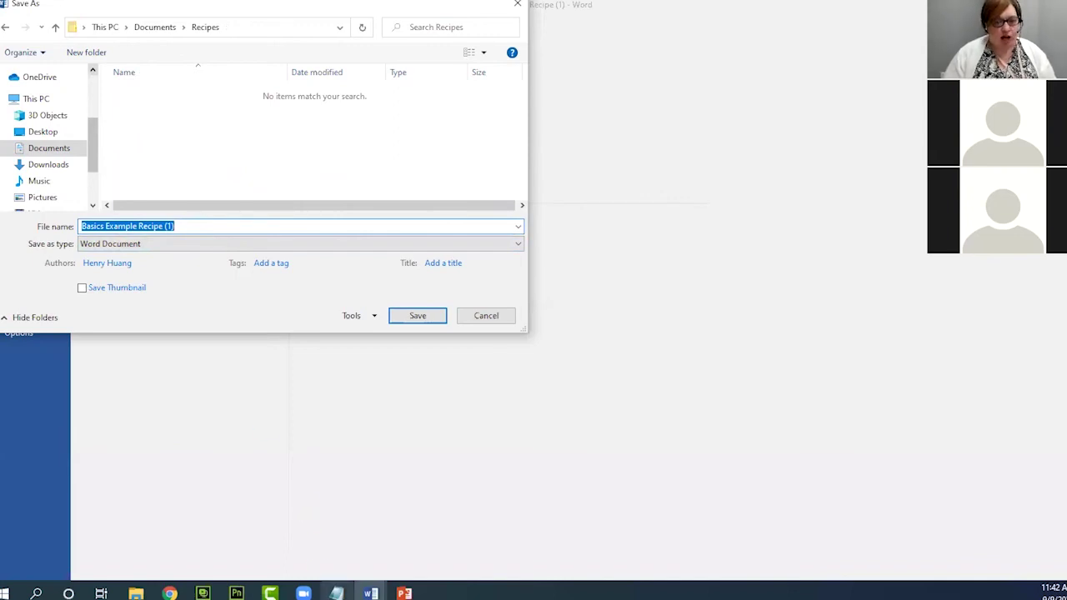
{"action": "left_click", "coordinate": [370, 593]}
{"action": "left_click", "coordinate": [384, 559]}
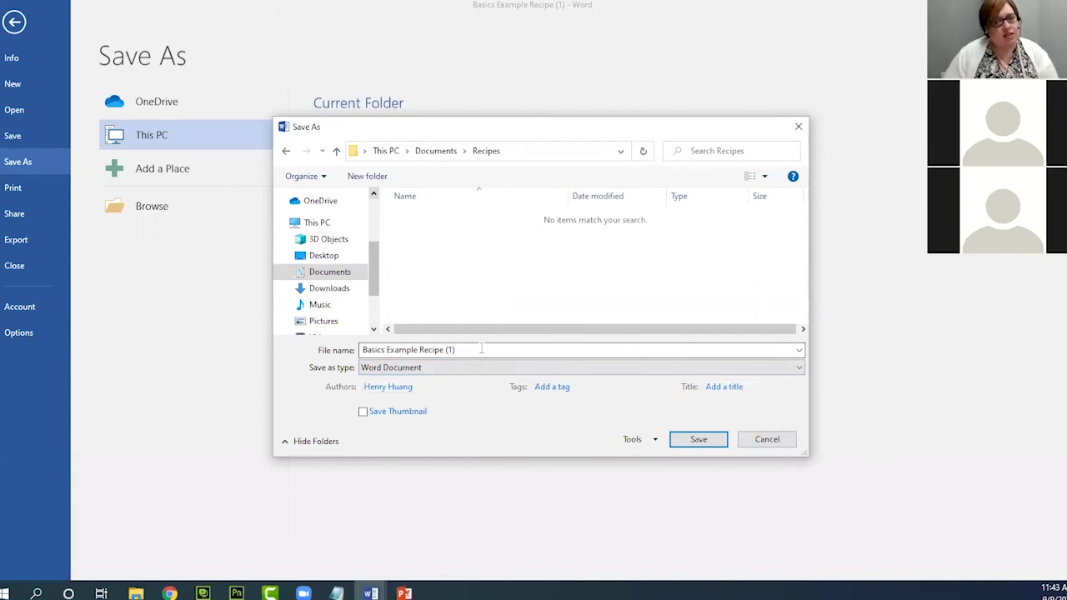
Replace the proposed file name with Caprese Salad September 2021
{"action": "left_click", "coordinate": [481, 350]}
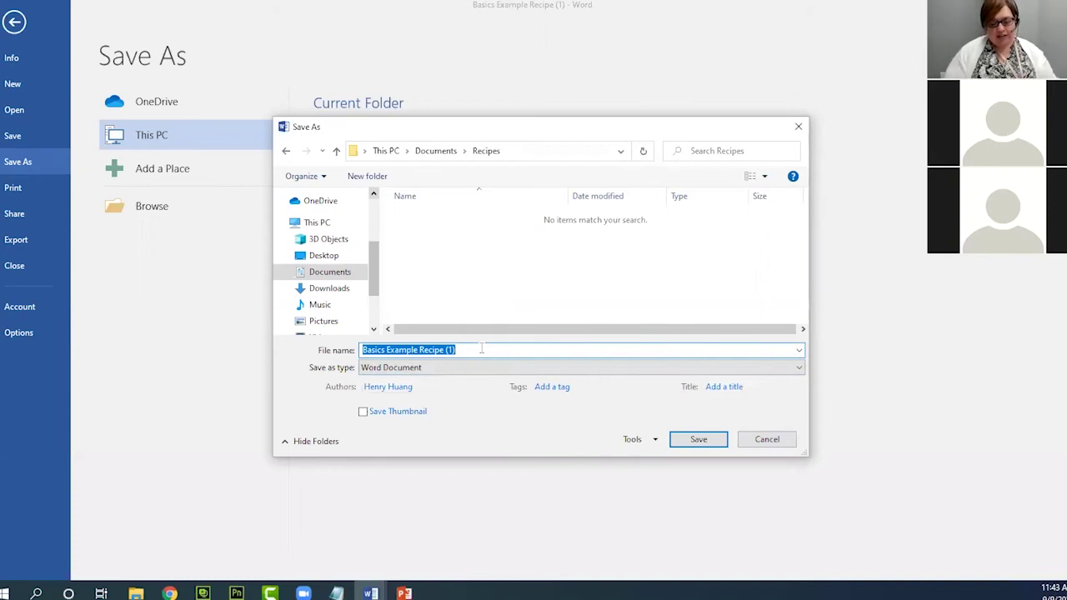
{"action": "key", "text": "BackSpace"}
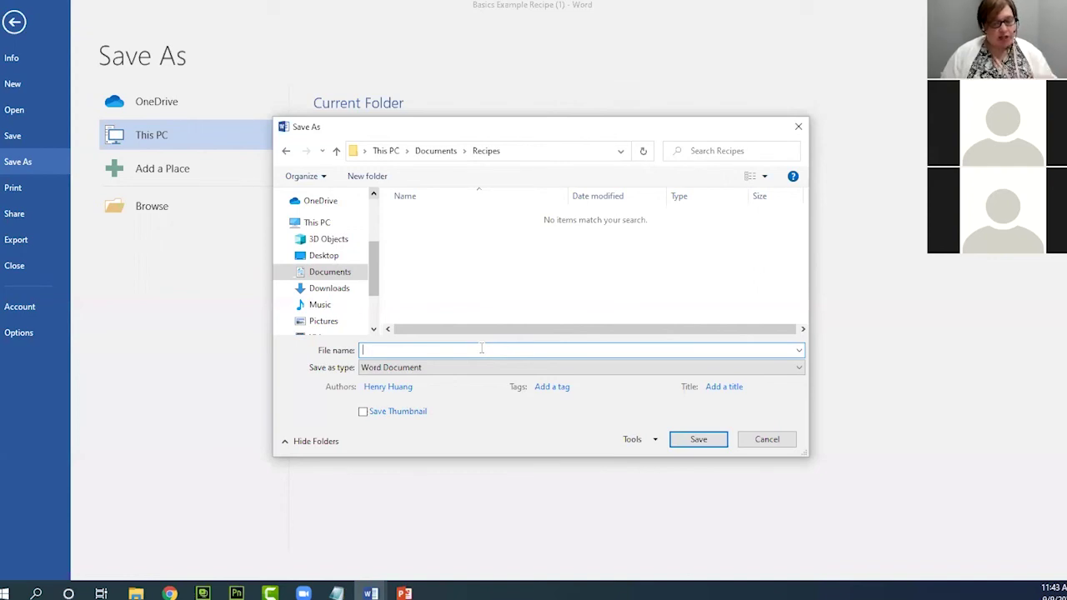
{"action": "type", "text": "Cap"}
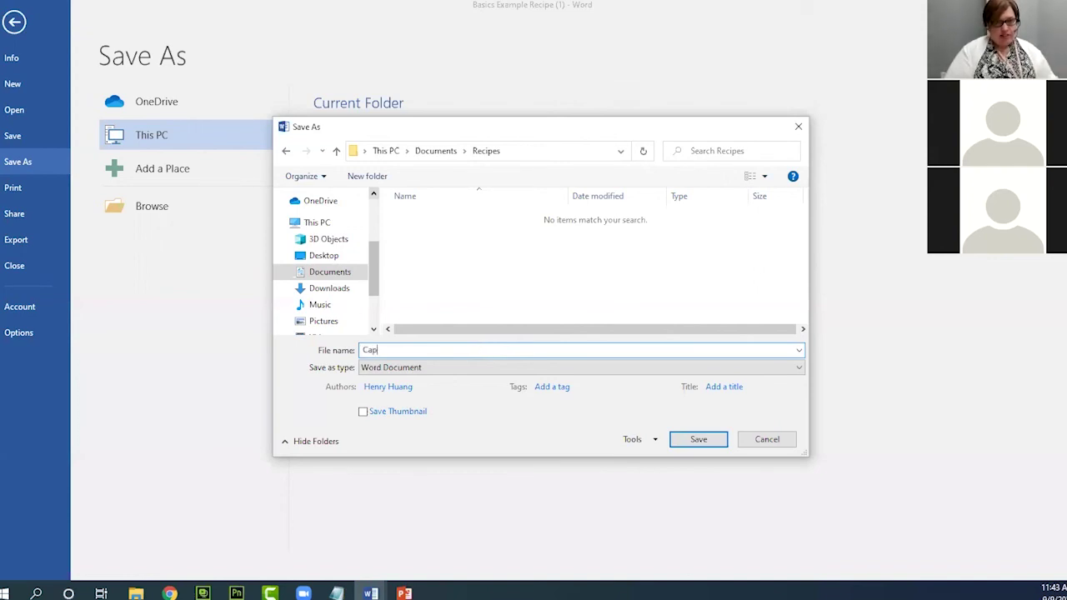
{"action": "type", "text": "rese Salad"}
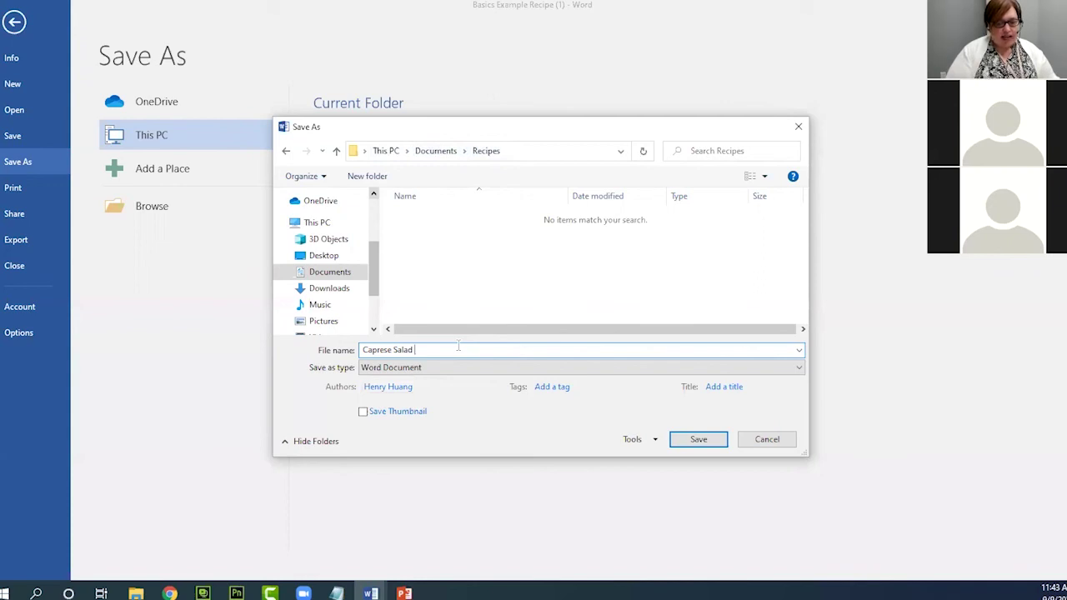
{"action": "type", "text": "Septem"}
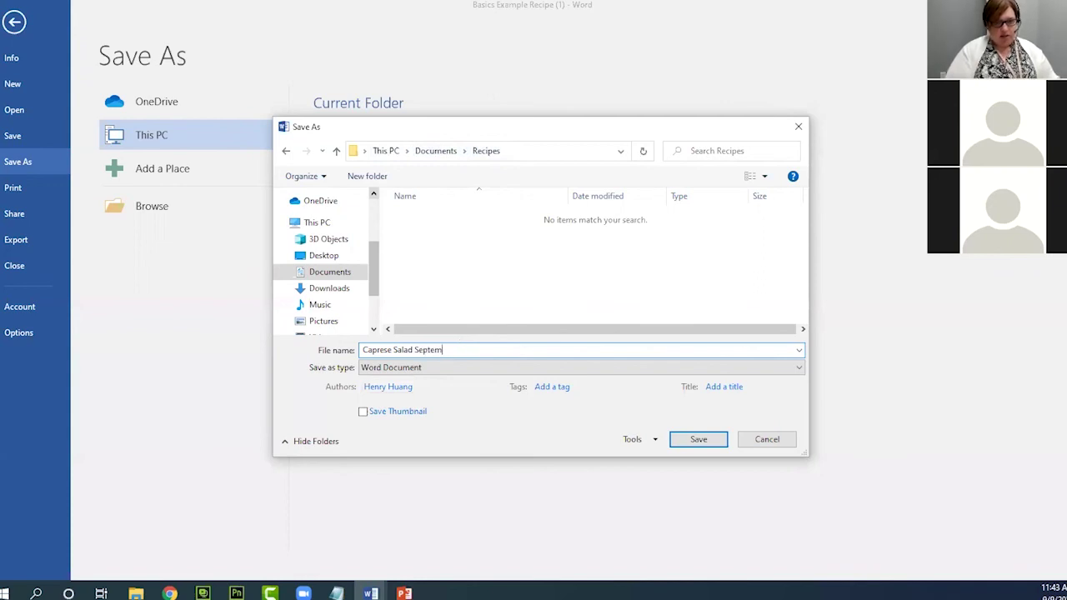
{"action": "type", "text": "ber 2021"}
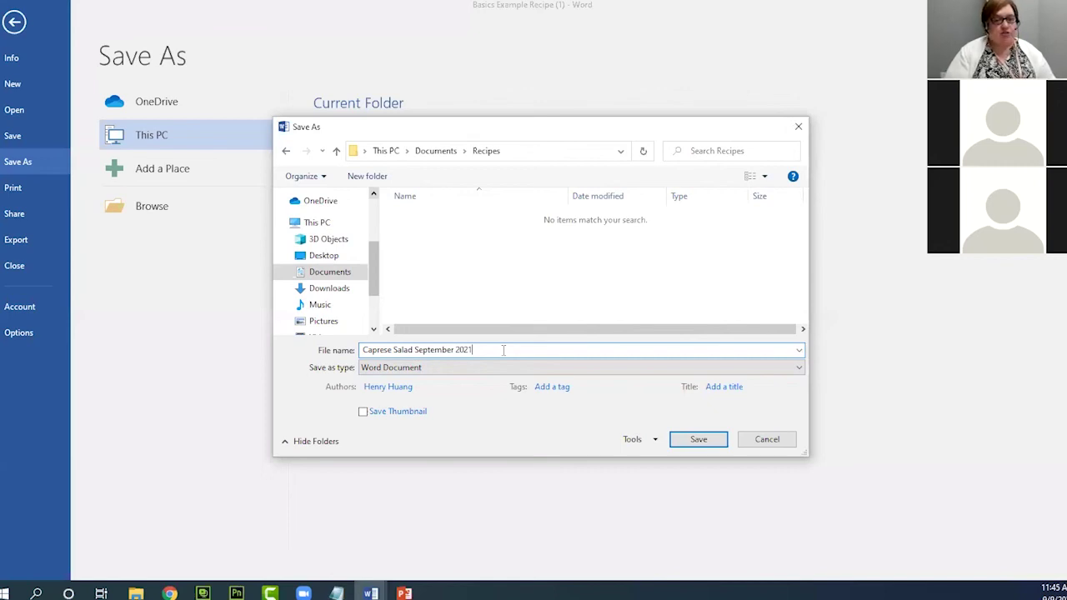
Change the date part of the file name so that it reads Caprese Salad 09-09-21
{"action": "key", "text": "BackSpace"}
{"action": "key", "text": "BackSpace"}
{"action": "key", "text": "BackSpace"}
{"action": "key", "text": "BackSpace"}
{"action": "key", "text": "BackSpace"}
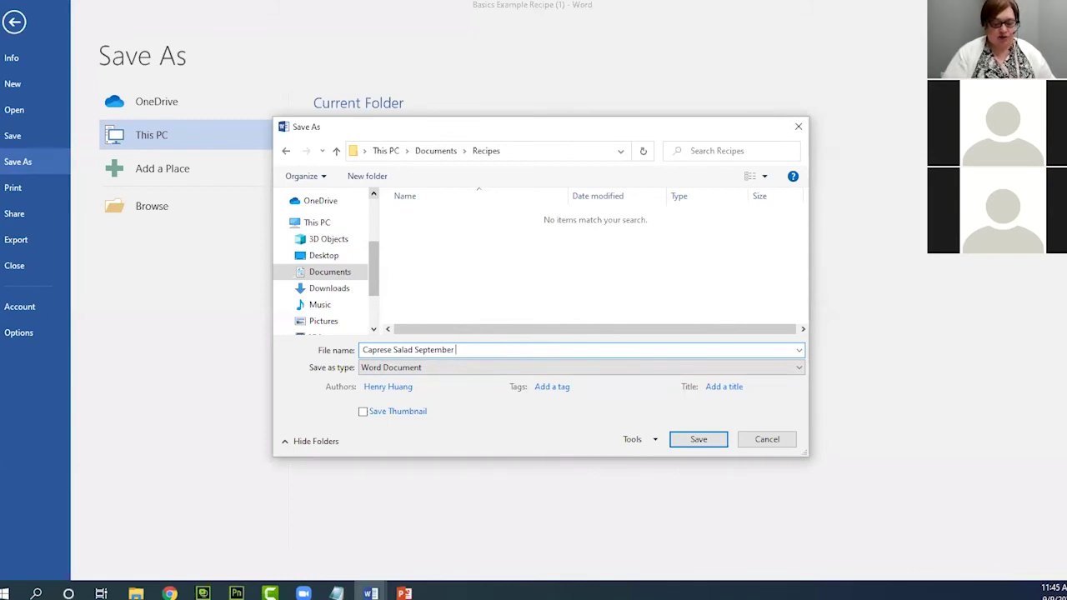
{"action": "key", "text": "BackSpace"}
{"action": "key", "text": "BackSpace"}
{"action": "key", "text": "BackSpace"}
{"action": "key", "text": "BackSpace"}
{"action": "key", "text": "BackSpace"}
{"action": "key", "text": "BackSpace"}
{"action": "key", "text": "BackSpace"}
{"action": "key", "text": "BackSpace"}
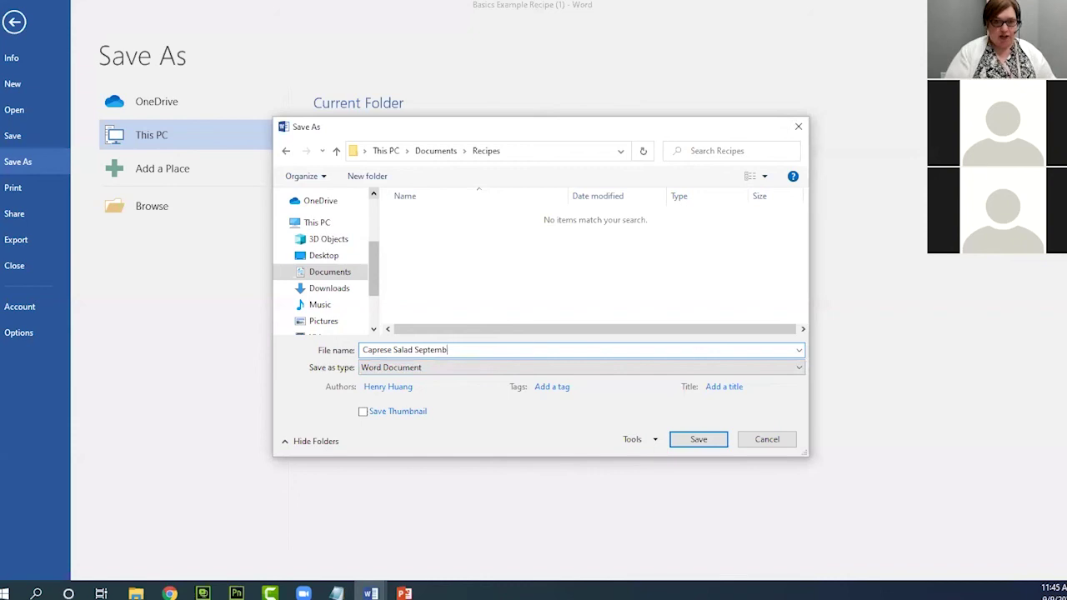
{"action": "key", "text": "BackSpace"}
{"action": "key", "text": "BackSpace"}
{"action": "type", "text": "09-09"}
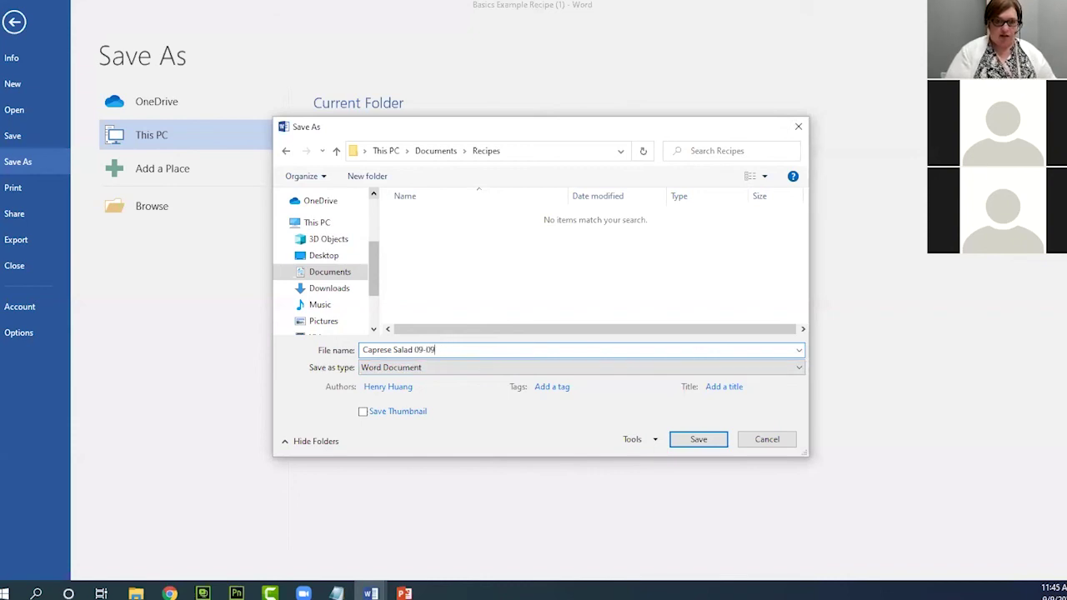
{"action": "type", "text": "-21"}
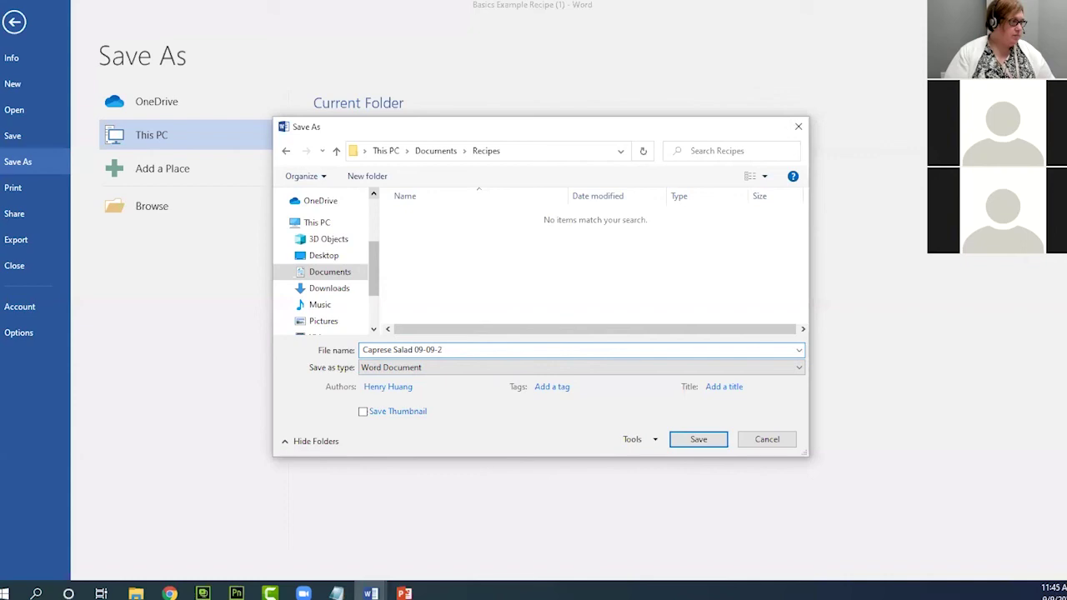
{"action": "type", "text": "1"}
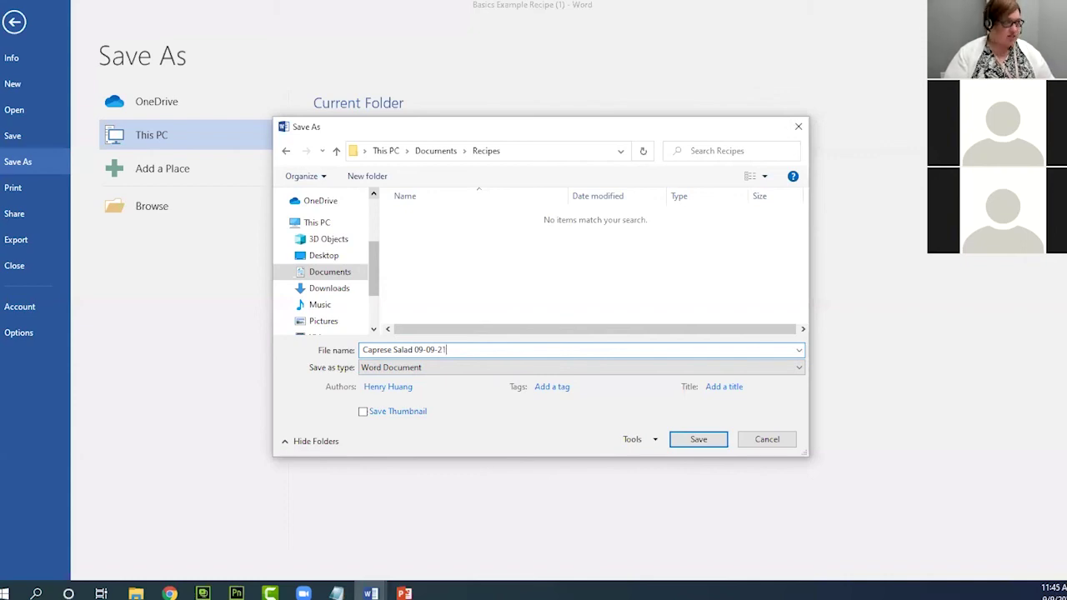
Retype the date at the end of the file name as 09-09-21
{"action": "key", "text": "BackSpace"}
{"action": "key", "text": "BackSpace"}
{"action": "key", "text": "BackSpace"}
{"action": "key", "text": "BackSpace"}
{"action": "key", "text": "BackSpace"}
{"action": "key", "text": "BackSpace"}
{"action": "key", "text": "BackSpace"}
{"action": "key", "text": "BackSpace"}
{"action": "key", "text": "BackSpace"}
{"action": "type", "text": "09-09-21"}
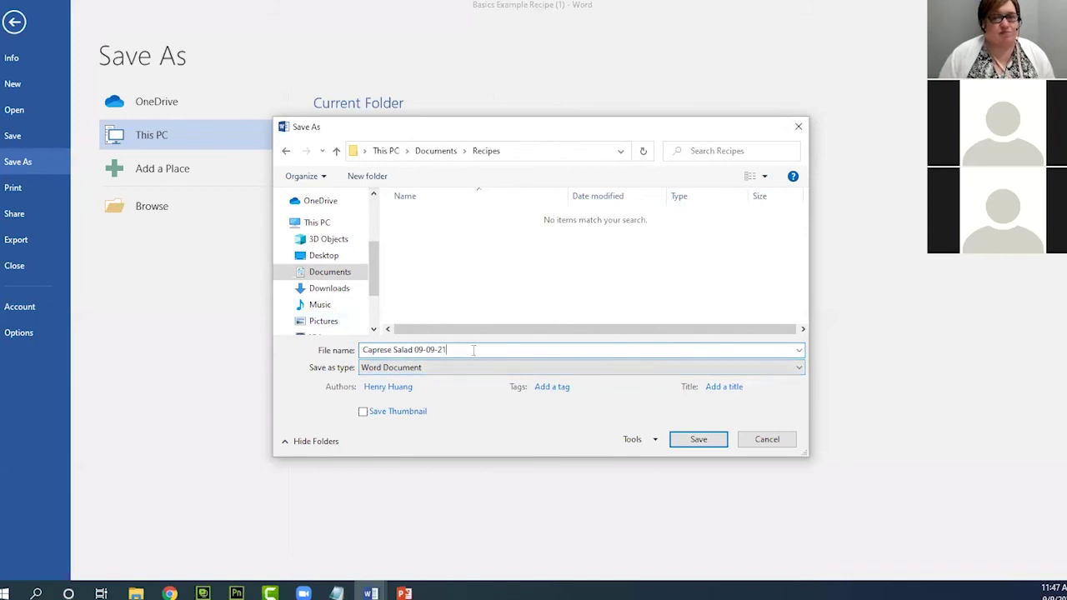
Replace the entire file name with 2021-09 Minutes
{"action": "left_click_drag", "start_coordinate": [450, 350], "coordinate": [343, 351]}
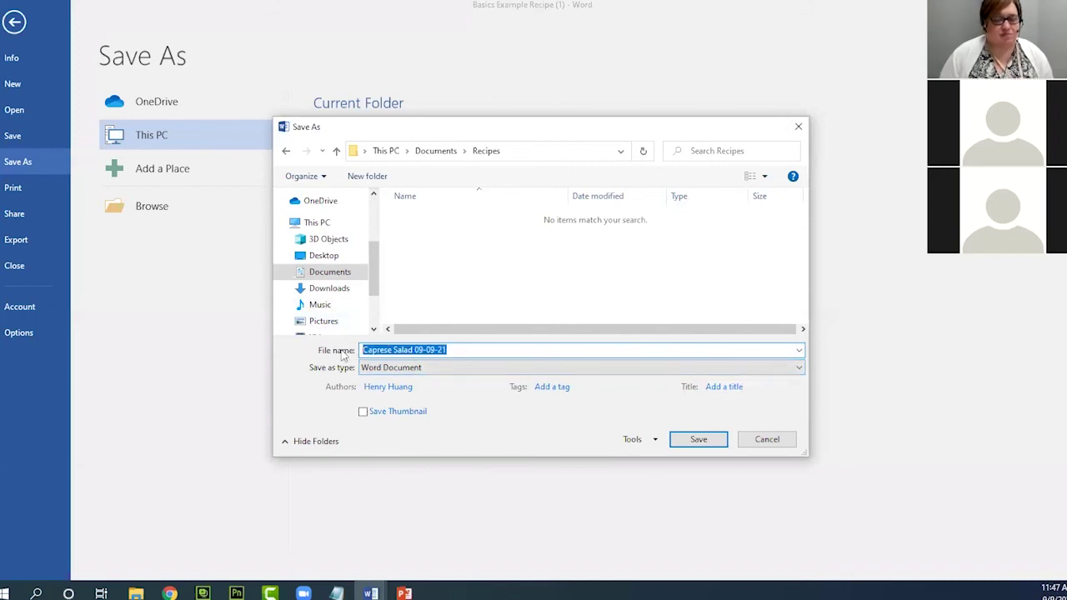
{"action": "type", "text": "2021-09"}
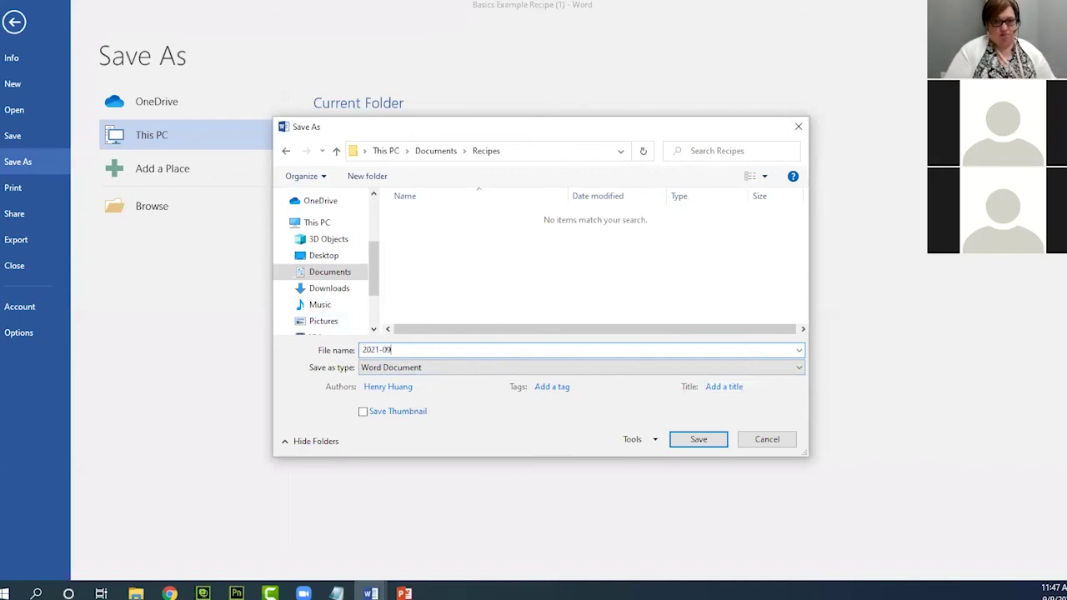
{"action": "type", "text": " Minutes"}
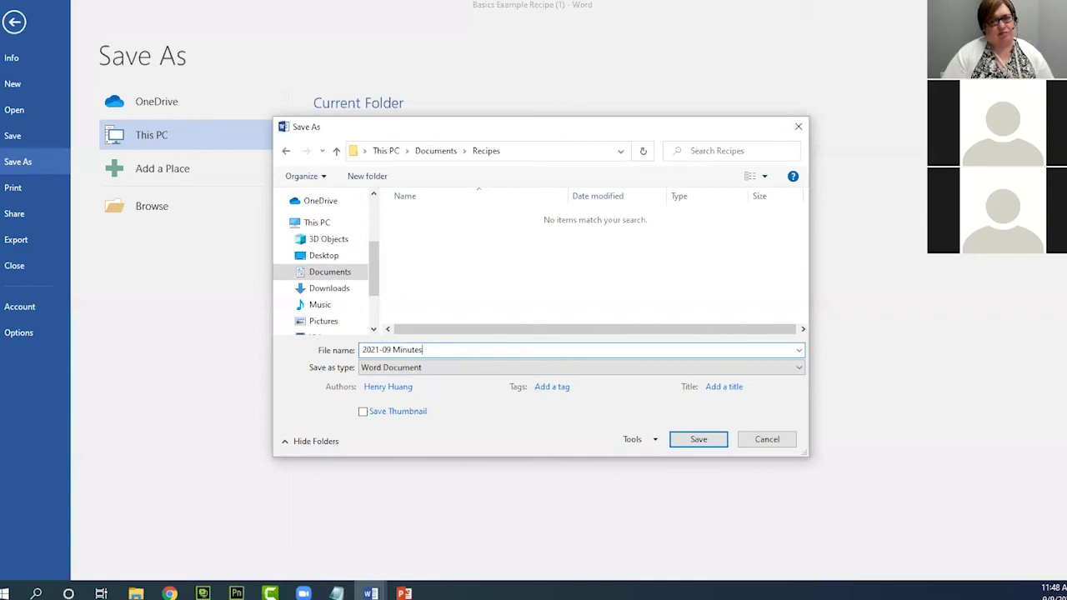
Set the file name to Caprese Salad 09-09-21 and save the document in the Recipes folder
{"action": "key", "text": "BackSpace"}
{"action": "key", "text": "BackSpace"}
{"action": "key", "text": "BackSpace"}
{"action": "key", "text": "BackSpace"}
{"action": "key", "text": "BackSpace"}
{"action": "key", "text": "BackSpace"}
{"action": "key", "text": "BackSpace"}
{"action": "key", "text": "BackSpace"}
{"action": "key", "text": "BackSpace"}
{"action": "key", "text": "BackSpace"}
{"action": "key", "text": "BackSpace"}
{"action": "key", "text": "BackSpace"}
{"action": "key", "text": "BackSpace"}
{"action": "key", "text": "BackSpace"}
{"action": "key", "text": "BackSpace"}
{"action": "type", "text": "Caprese Sa"}
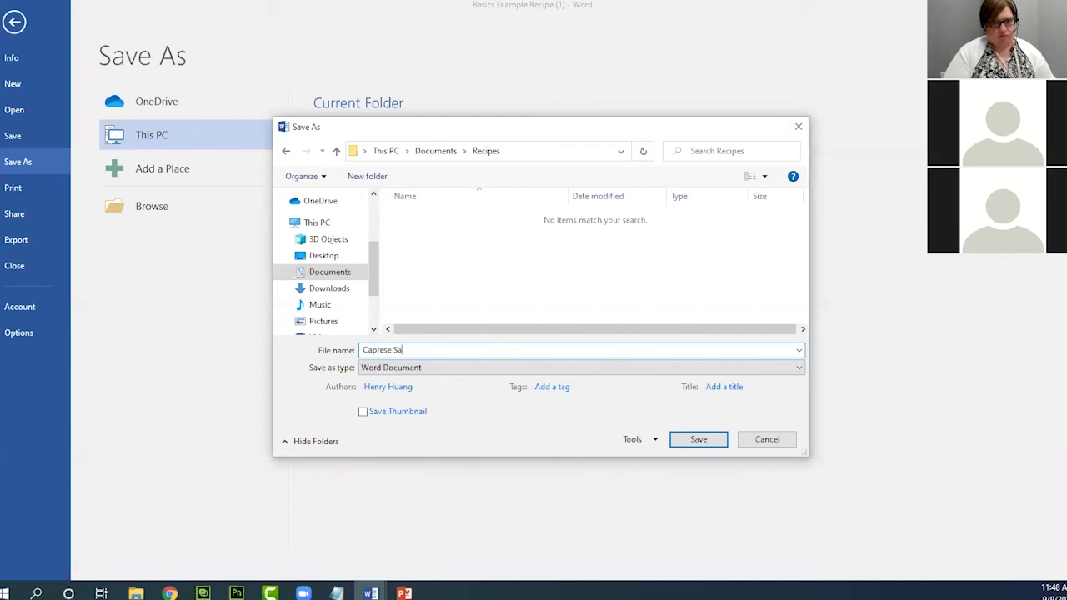
{"action": "type", "text": "lad 09-09-21"}
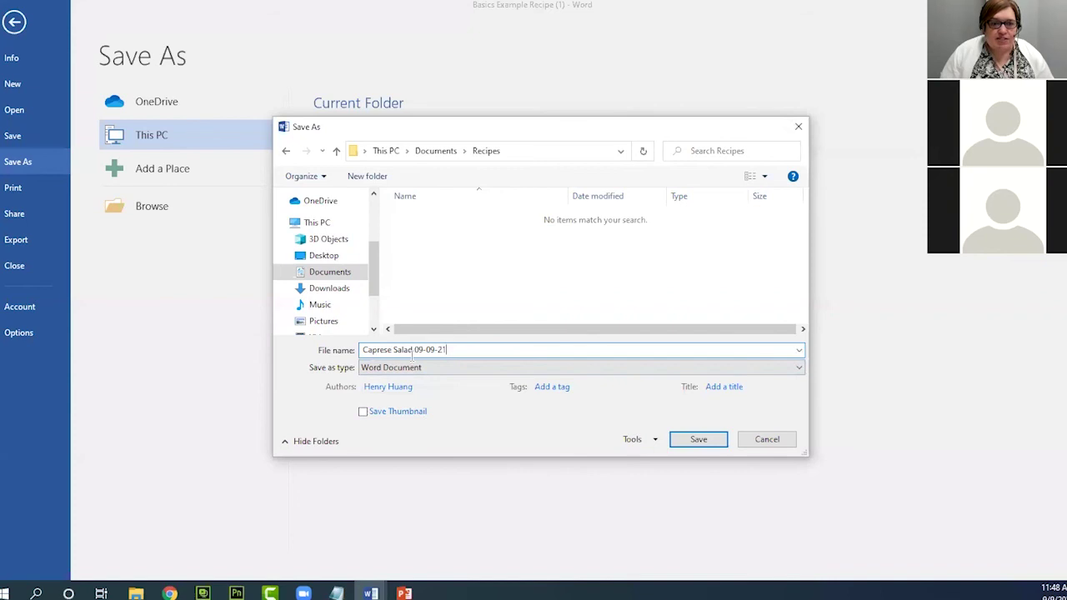
{"action": "left_click", "coordinate": [685, 440]}
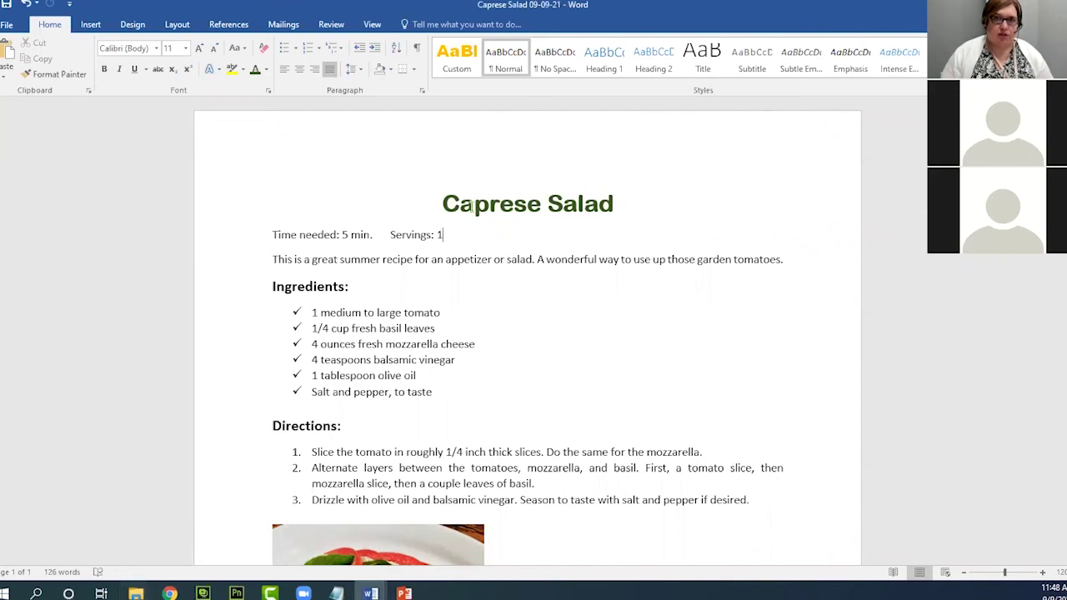
Minimize the open Word and browser windows so that the desktop shows
{"action": "double_click", "coordinate": [490, 5]}
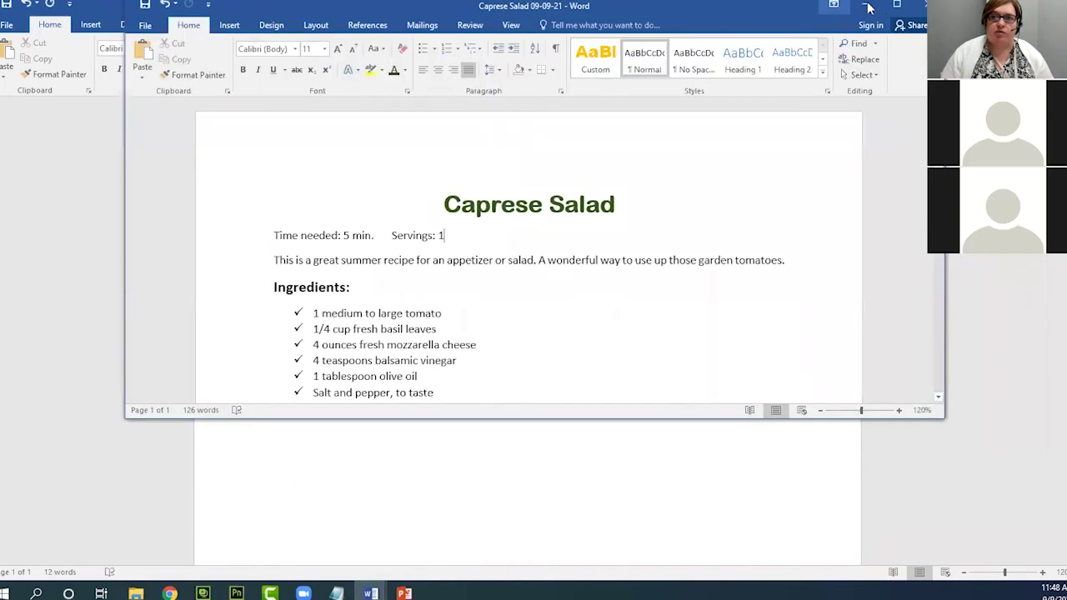
{"action": "left_click", "coordinate": [900, 6]}
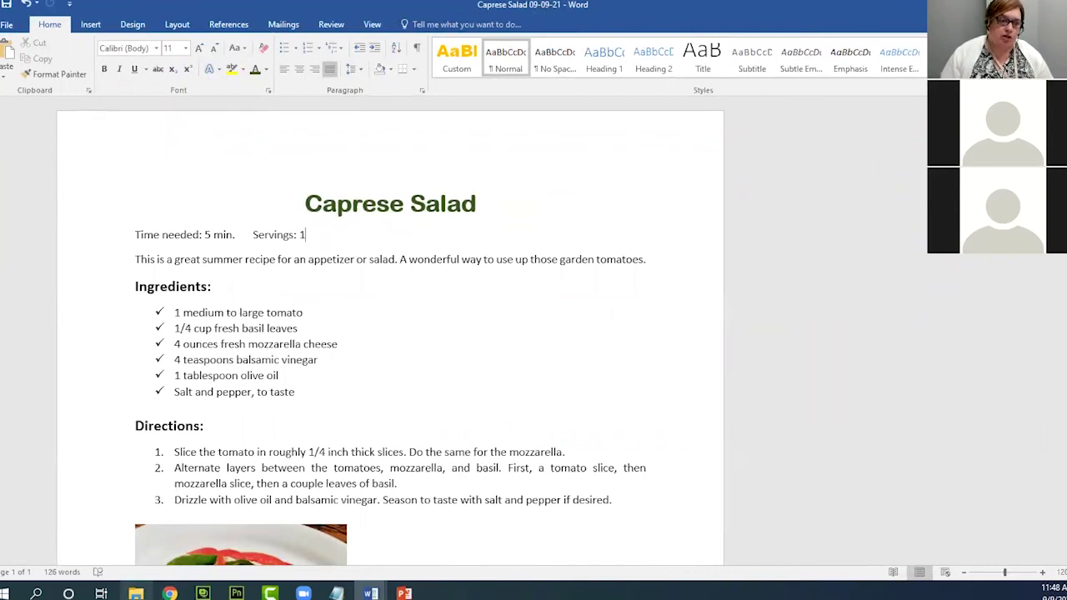
{"action": "left_click", "coordinate": [1000, 5]}
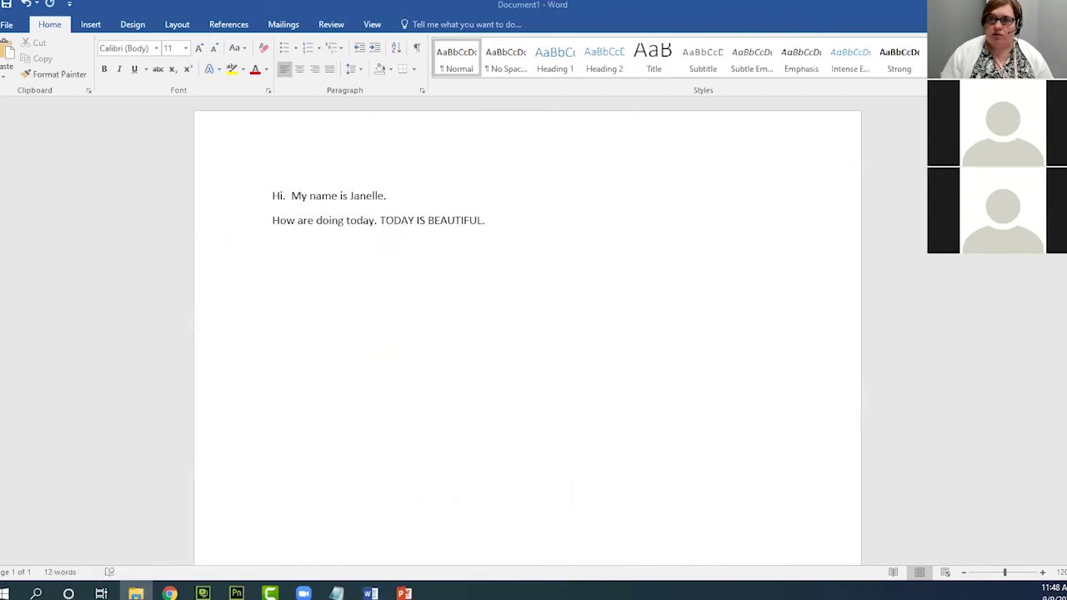
{"action": "left_click", "coordinate": [1000, 5]}
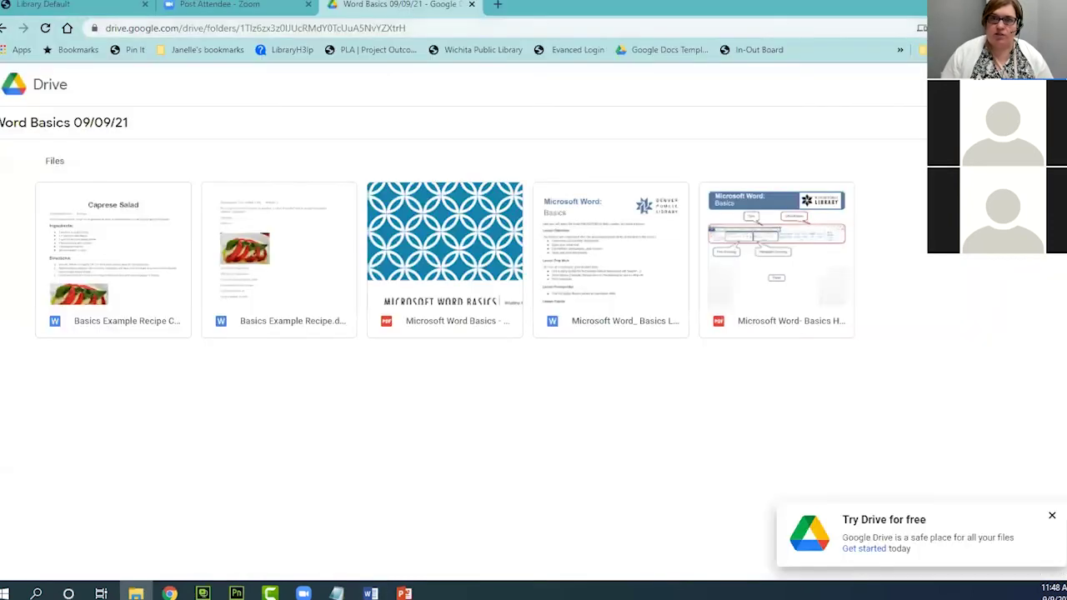
{"action": "left_click", "coordinate": [1001, 5]}
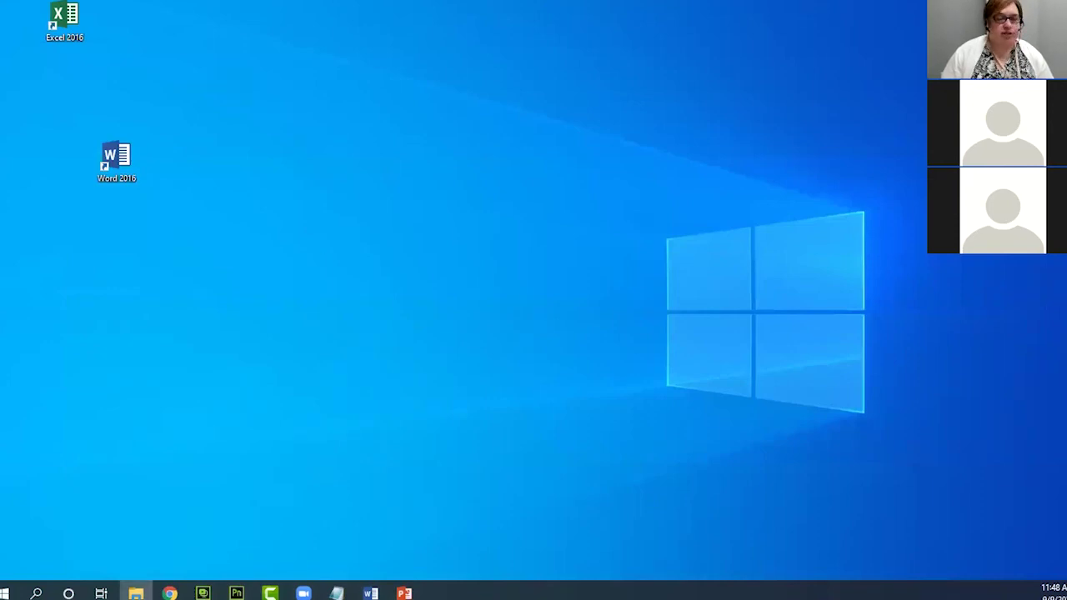
Switch to File Explorer, maximize its window and open the Recipes folder in Documents
{"action": "left_click", "coordinate": [136, 593]}
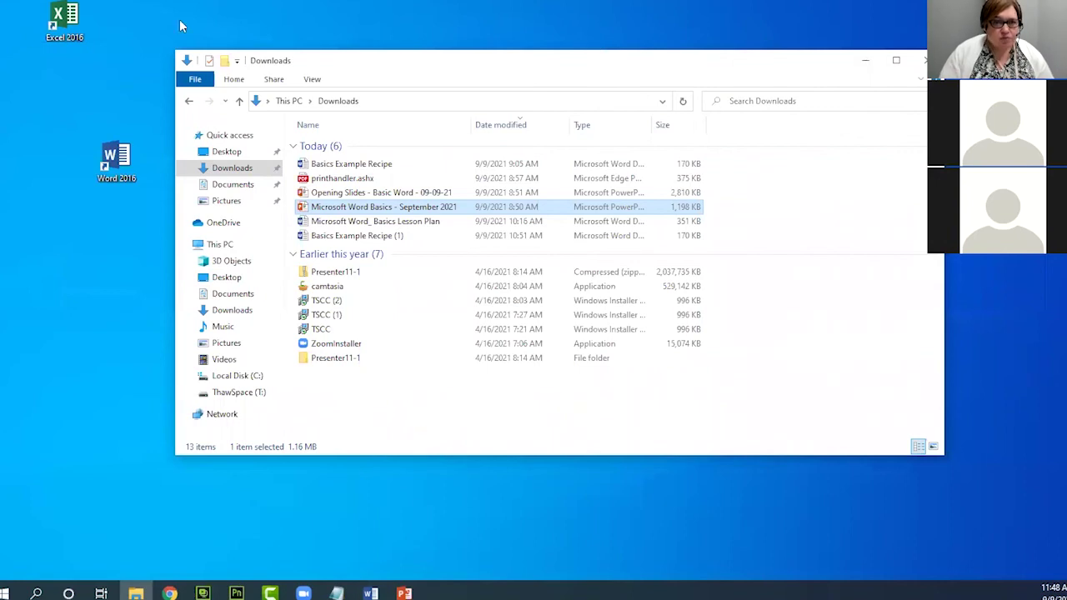
{"action": "left_click", "coordinate": [233, 294]}
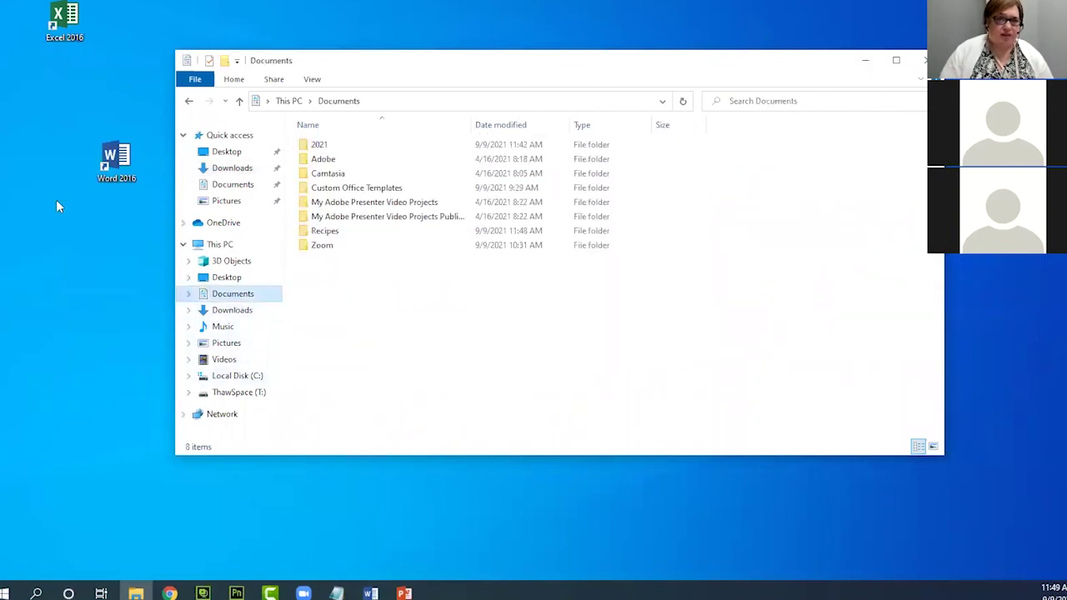
{"action": "left_click", "coordinate": [896, 60]}
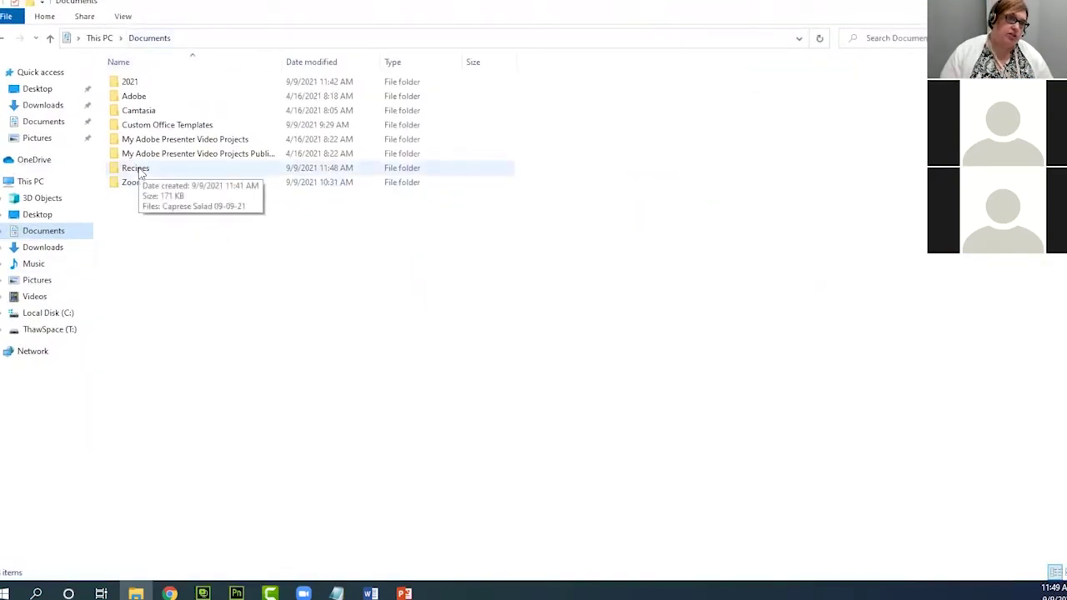
{"action": "double_click", "coordinate": [139, 171]}
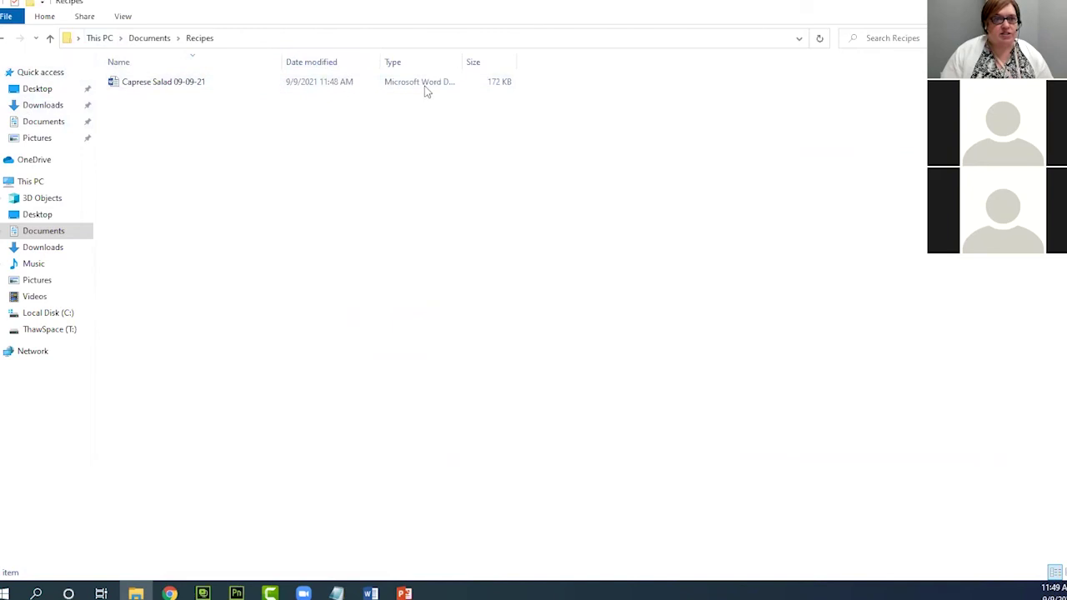
Look through the Downloads folder, then view the Recipes folder's contents and return to Documents
{"action": "left_click", "coordinate": [42, 106]}
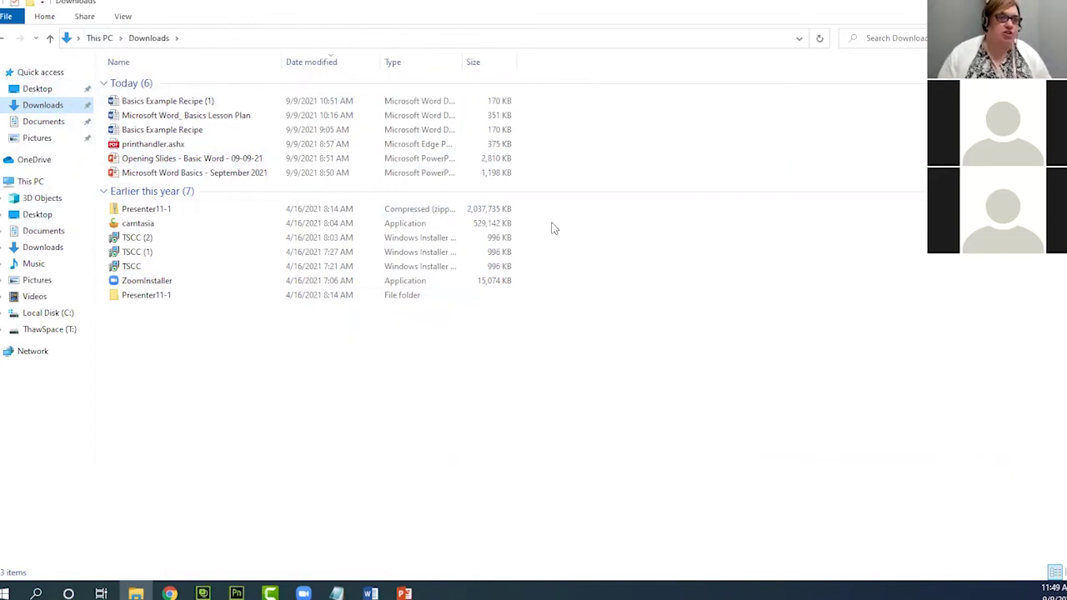
{"action": "left_click", "coordinate": [55, 130]}
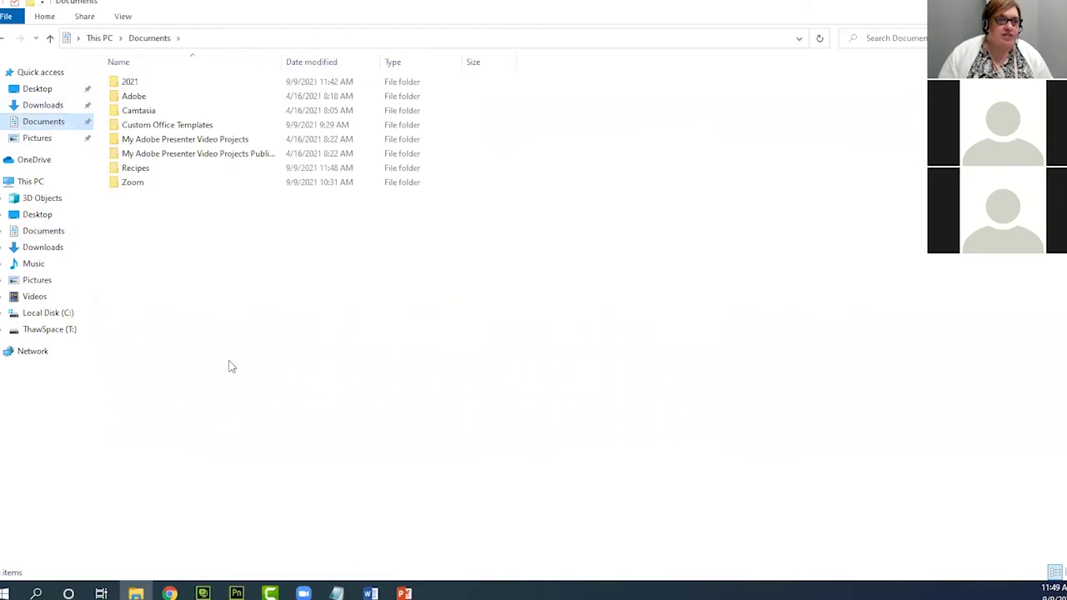
{"action": "double_click", "coordinate": [133, 170]}
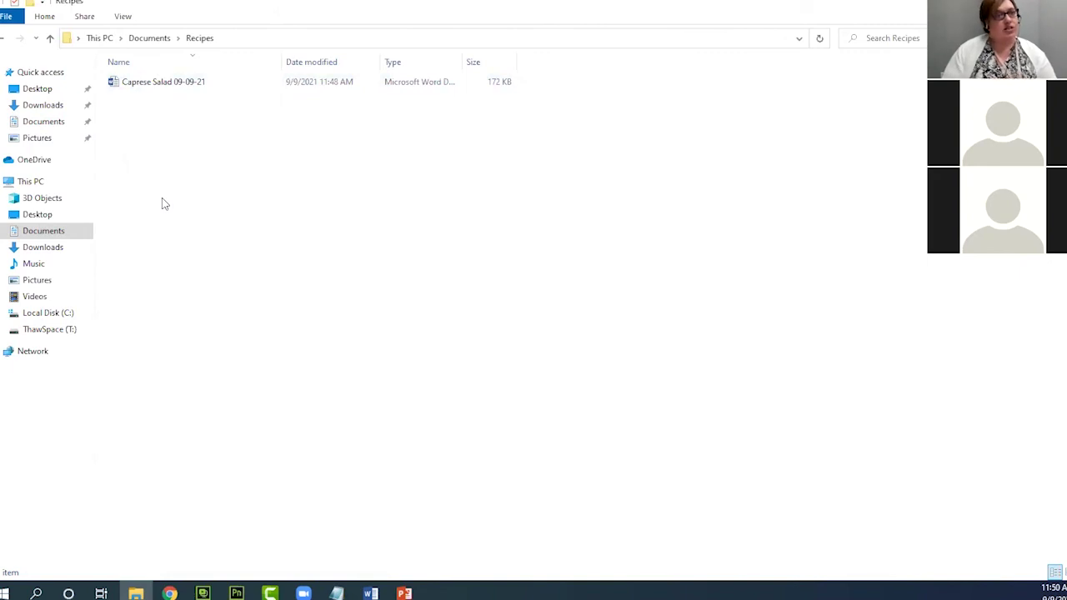
{"action": "left_click", "coordinate": [4, 40]}
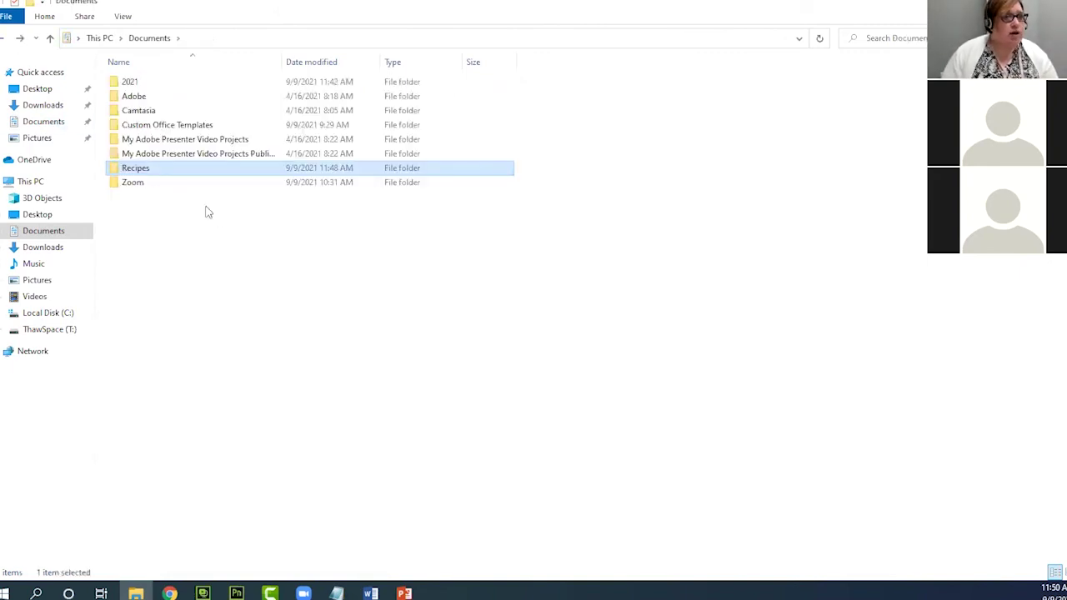
{"action": "mouse_move", "coordinate": [147, 176]}
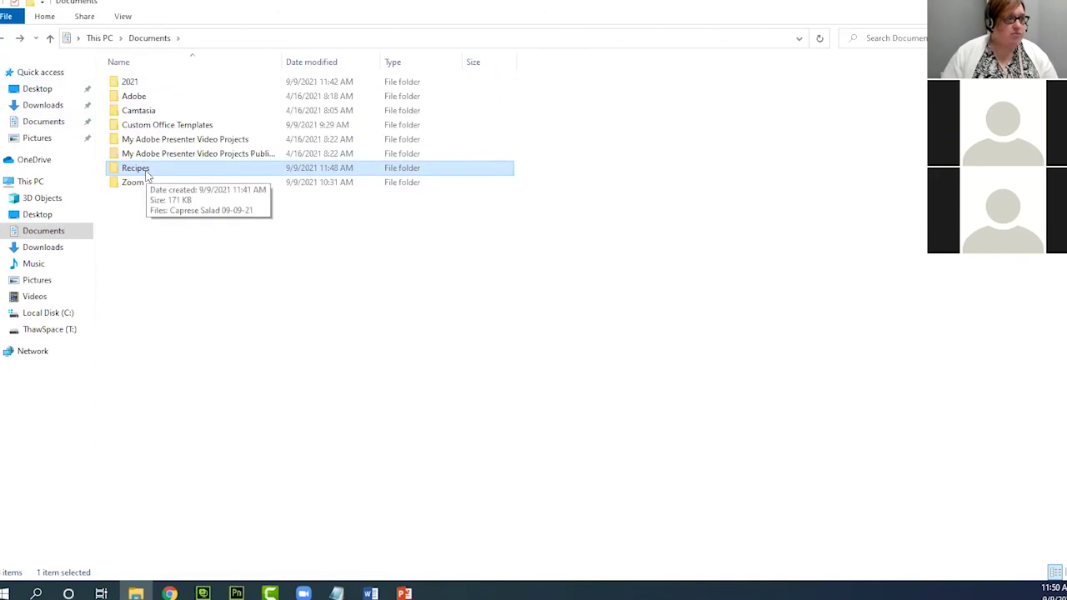
Search Documents for caprese, open the suggested Caprese Salad file and bring its Word window to the front
{"action": "left_click", "coordinate": [896, 38]}
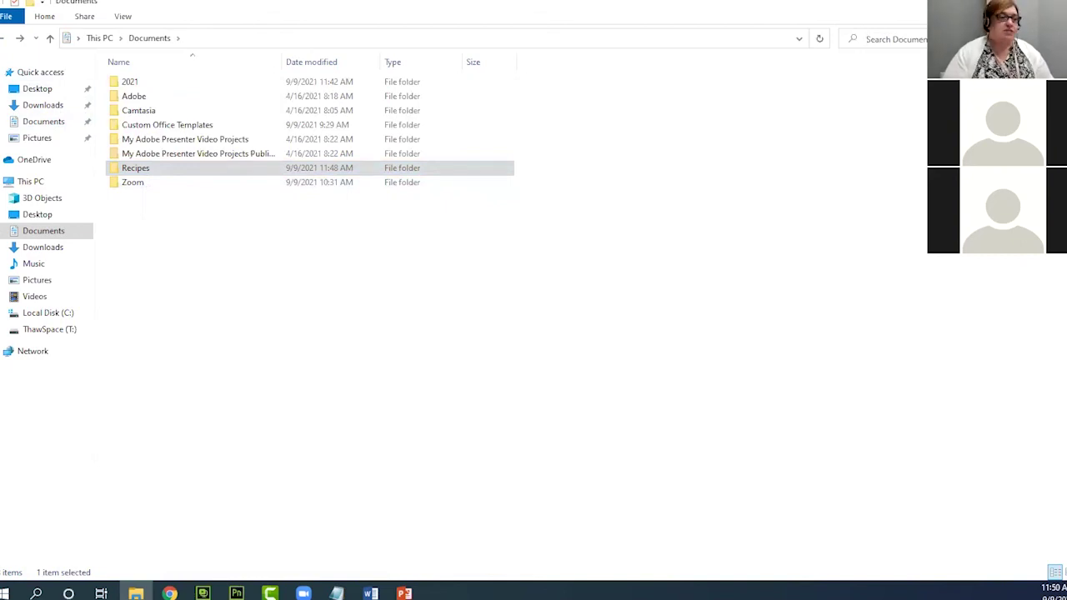
{"action": "type", "text": "caprese"}
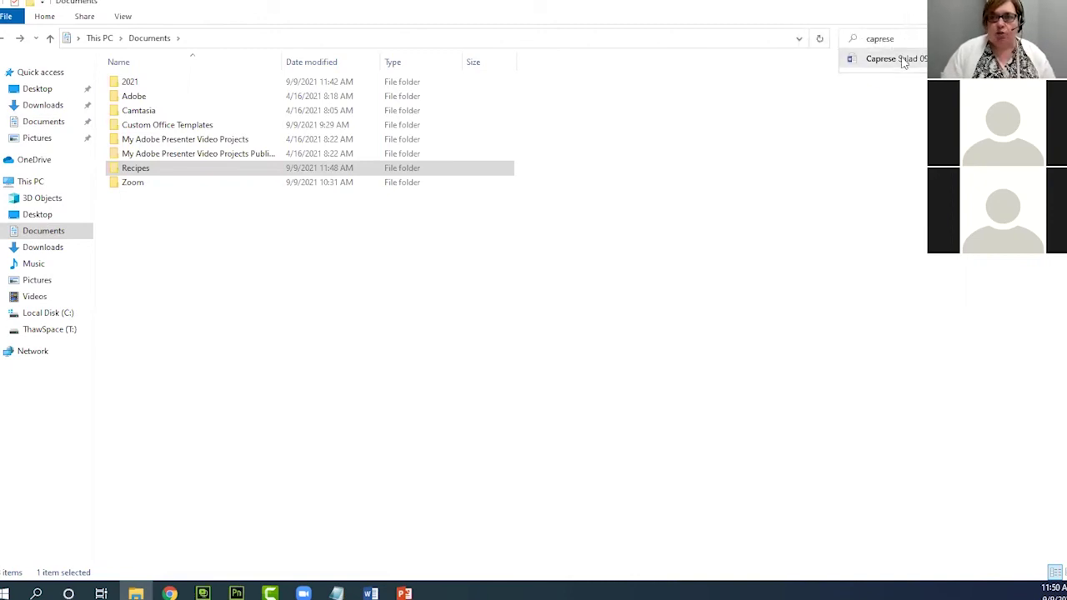
{"action": "left_click", "coordinate": [904, 63]}
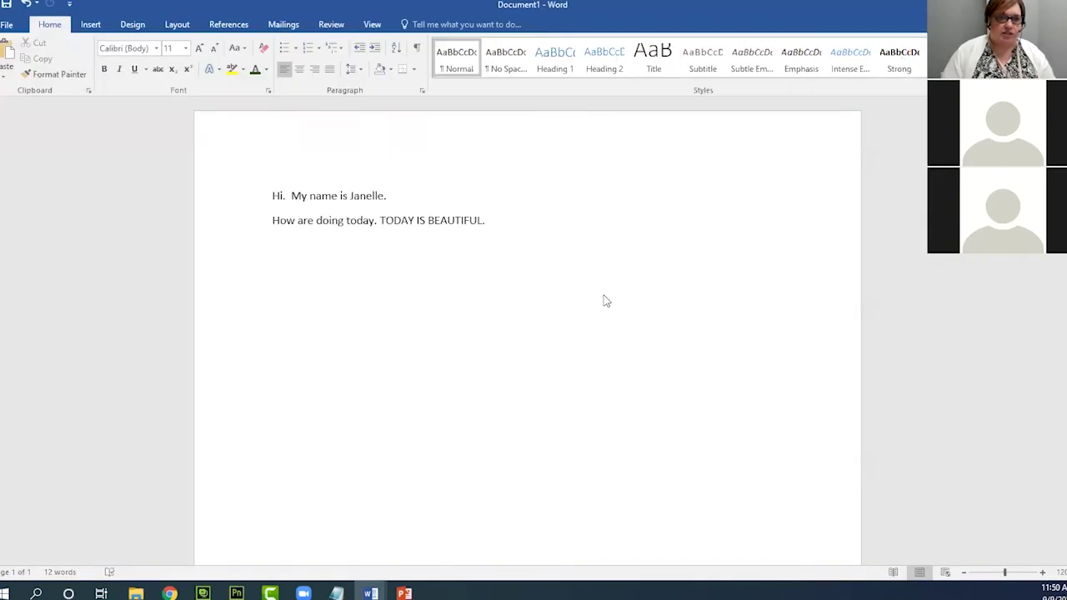
{"action": "left_click", "coordinate": [361, 591]}
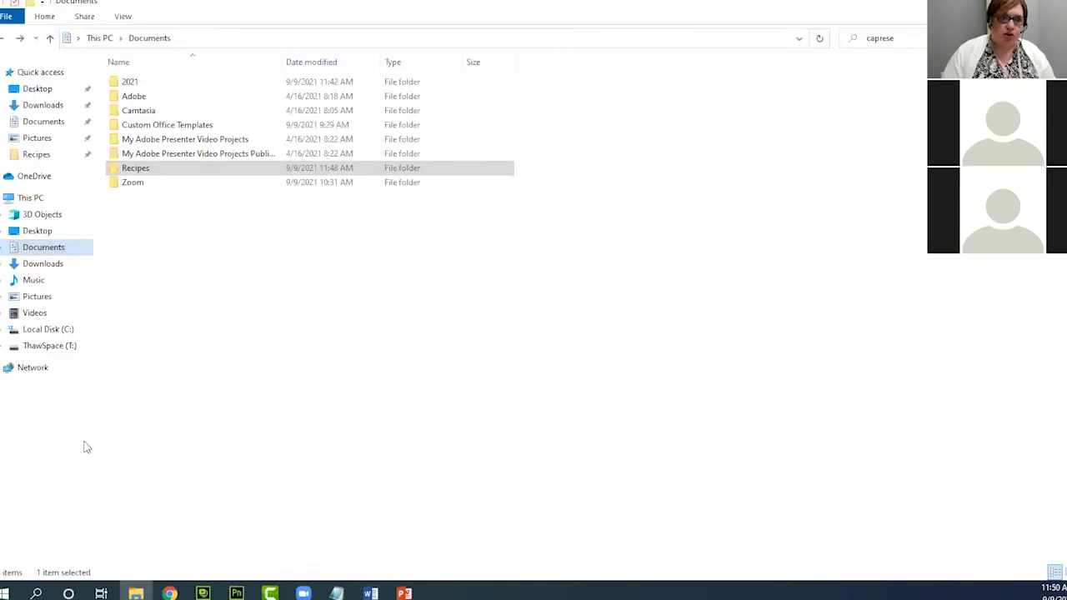
{"action": "mouse_move", "coordinate": [371, 592]}
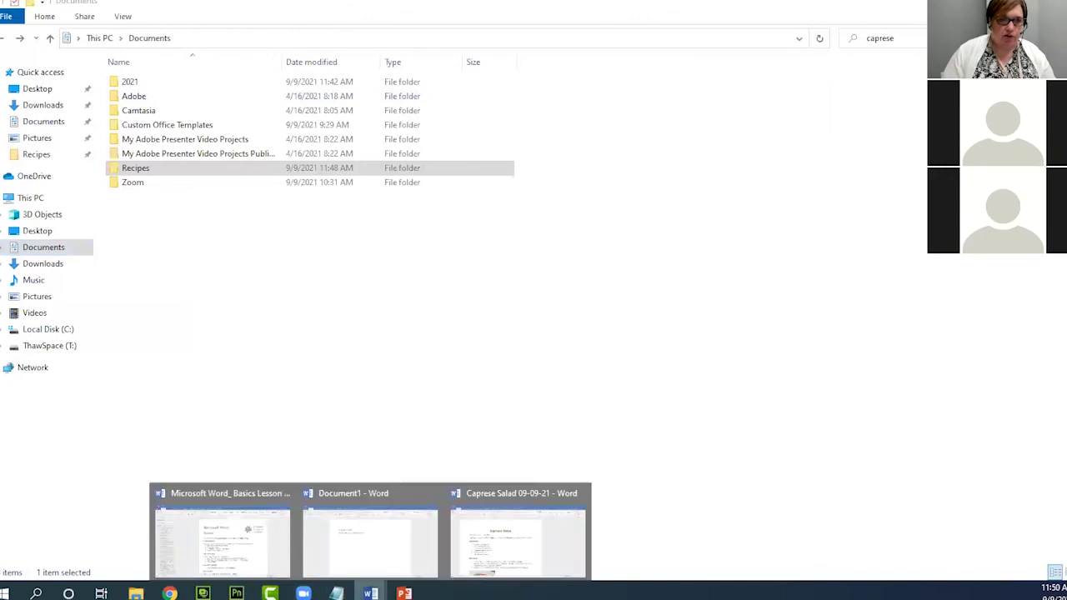
{"action": "left_click", "coordinate": [467, 554]}
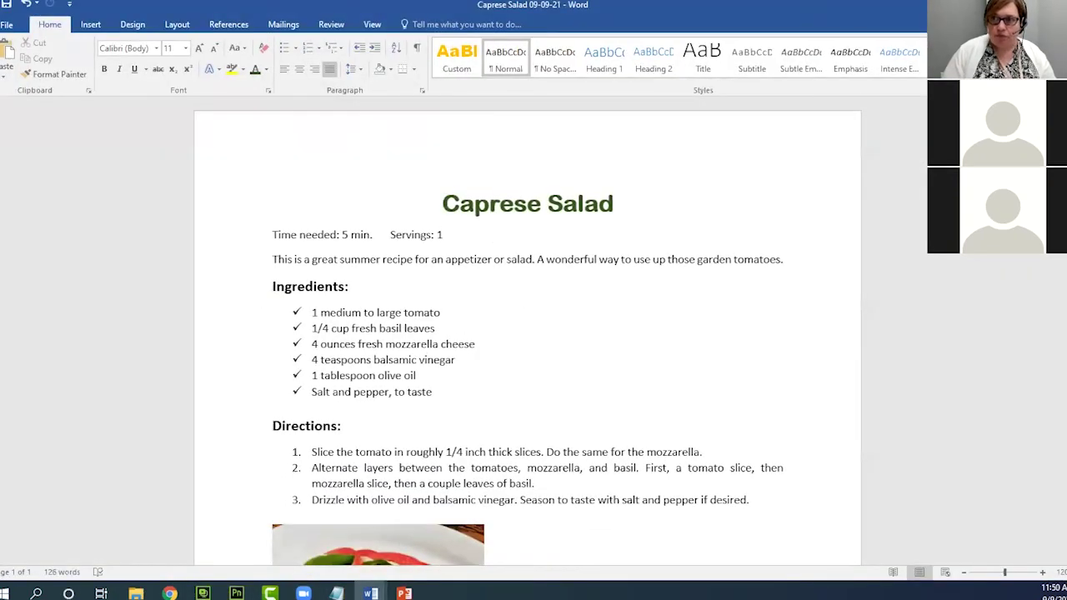
Switch back to File Explorer, clear the caprese search and open the Recipes folder
{"action": "key", "text": "alt+Tab"}
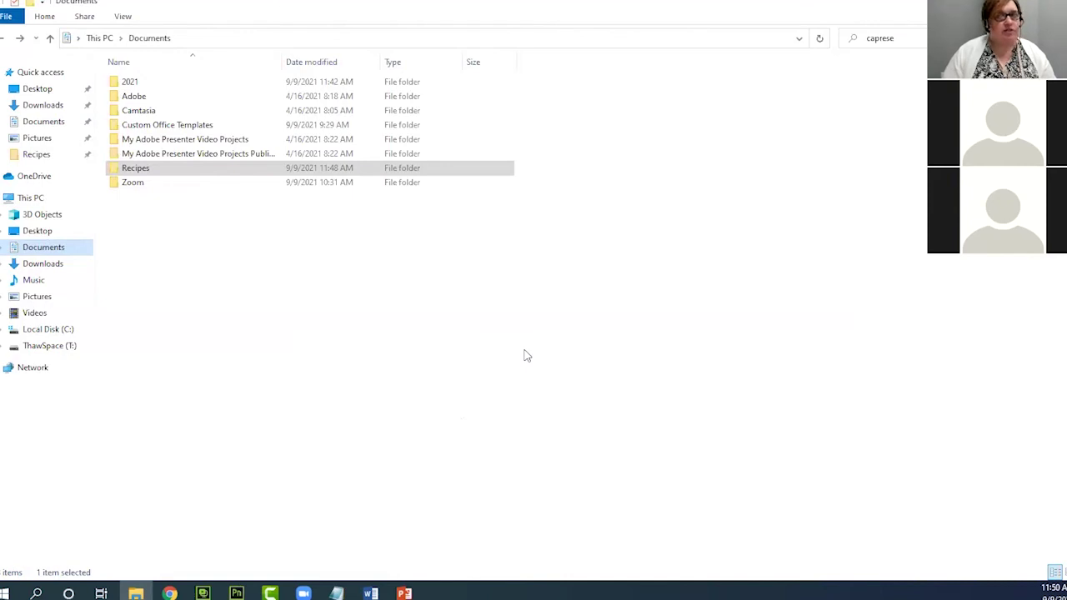
{"action": "left_click", "coordinate": [912, 36]}
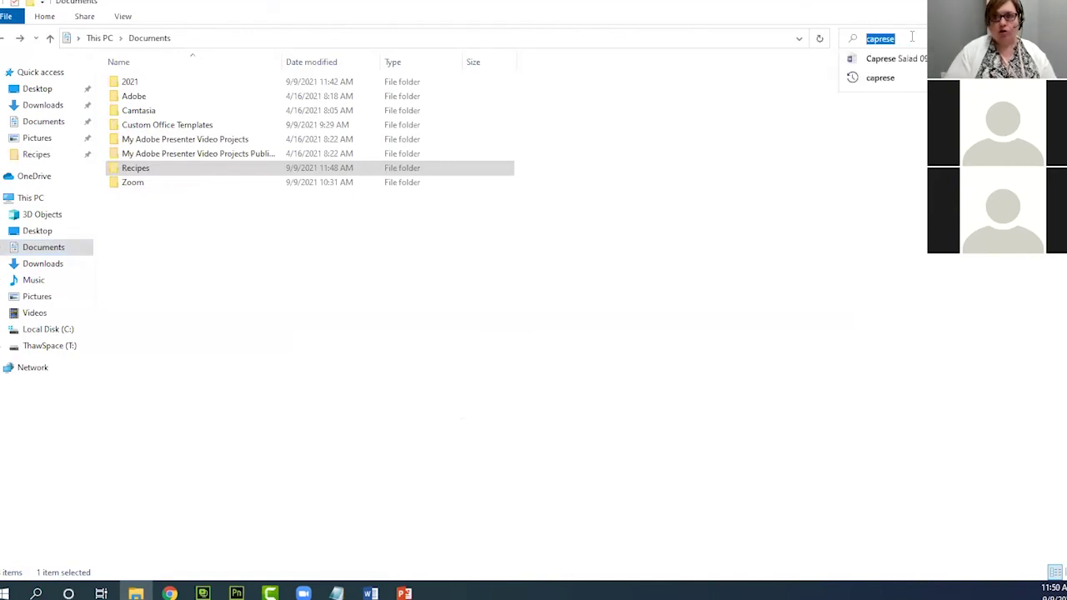
{"action": "key", "text": "BackSpace"}
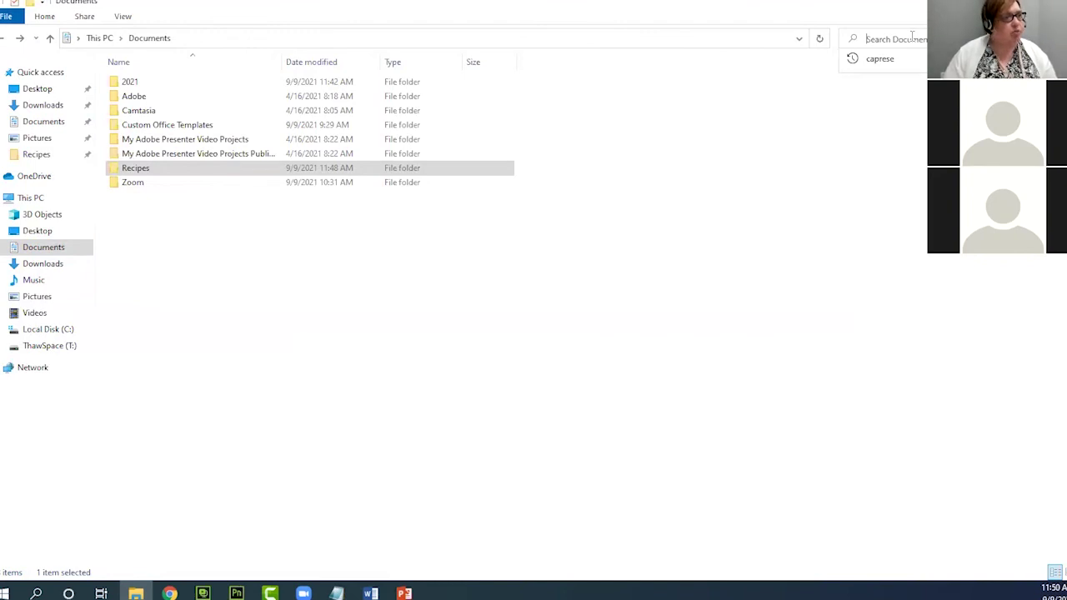
{"action": "left_click", "coordinate": [790, 282]}
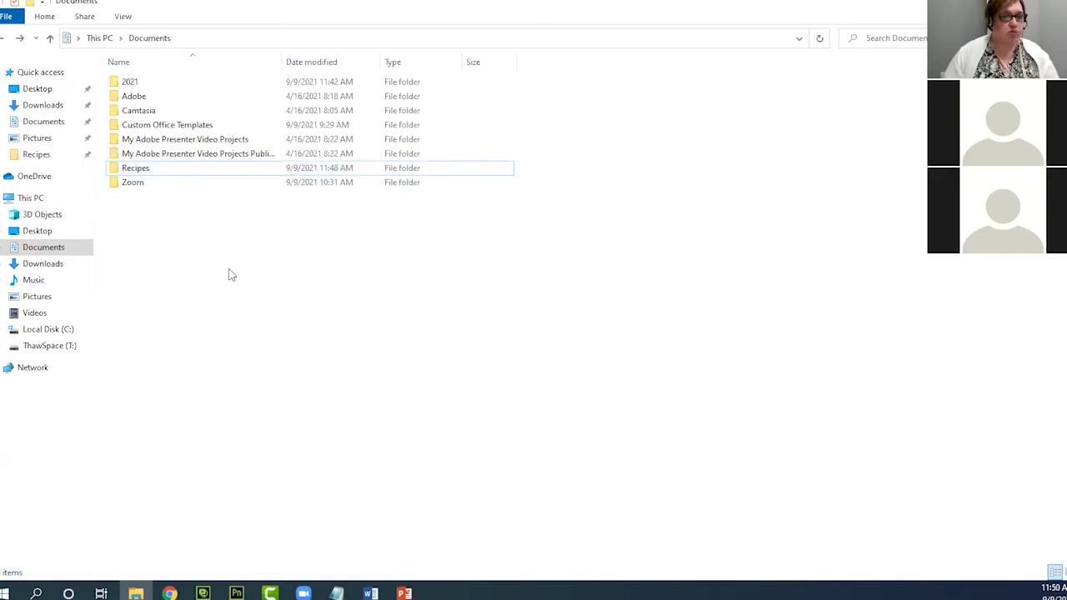
{"action": "double_click", "coordinate": [150, 173]}
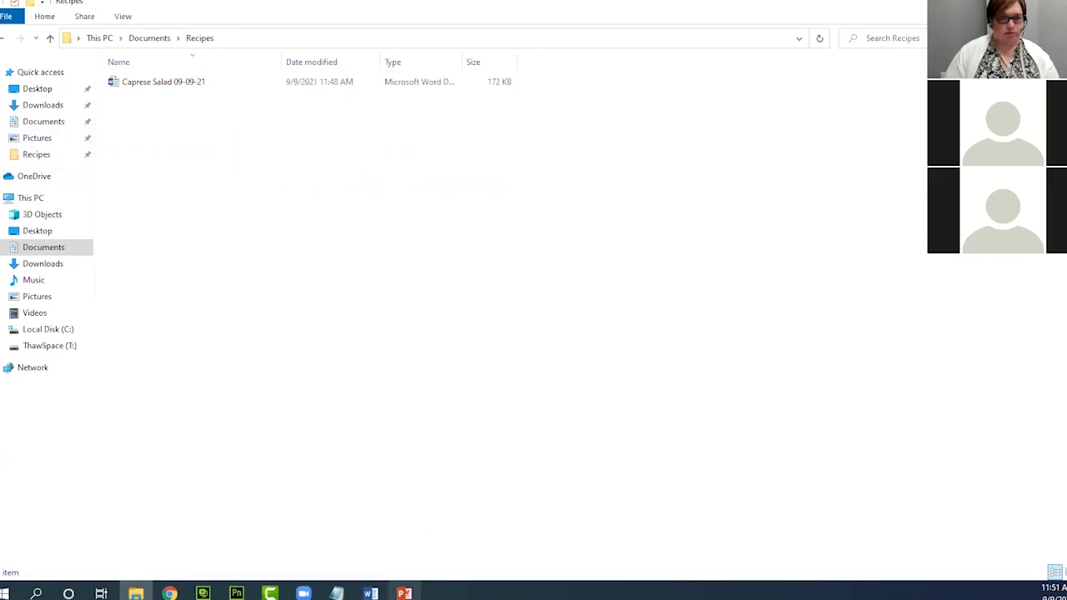
Switch to the Caprese Salad document in Word and change the title's font color to the standard dark red
{"action": "mouse_move", "coordinate": [371, 593]}
{"action": "left_click", "coordinate": [522, 546]}
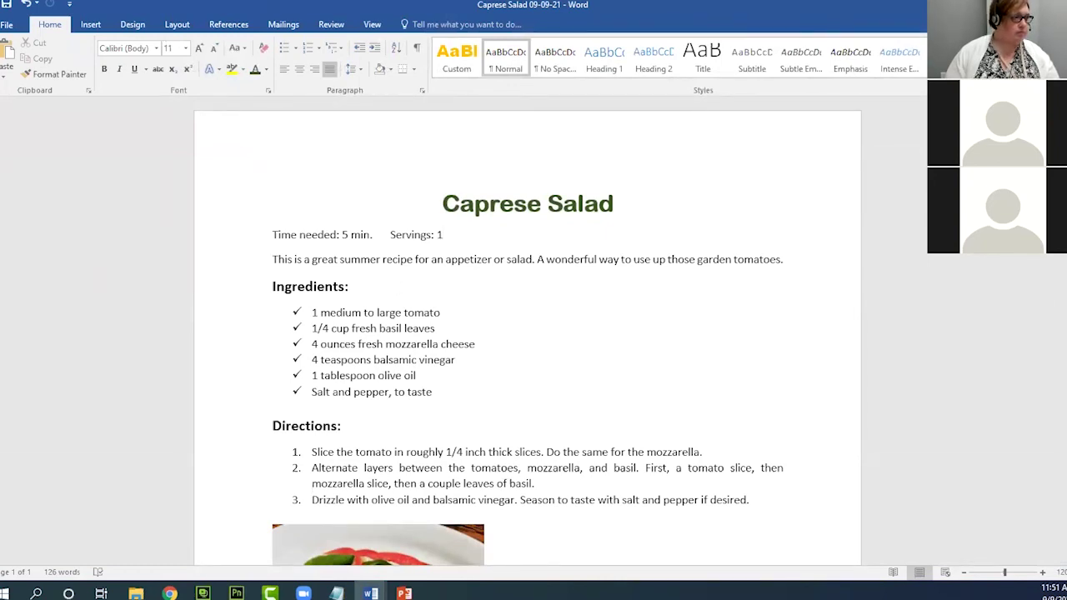
{"action": "triple_click", "coordinate": [619, 203]}
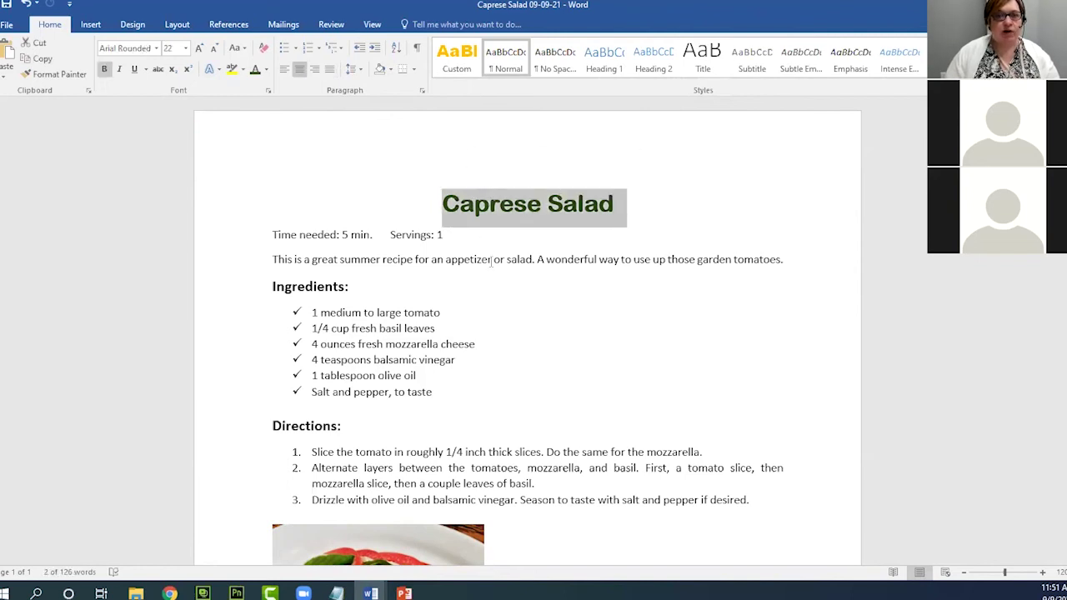
{"action": "left_click", "coordinate": [265, 70]}
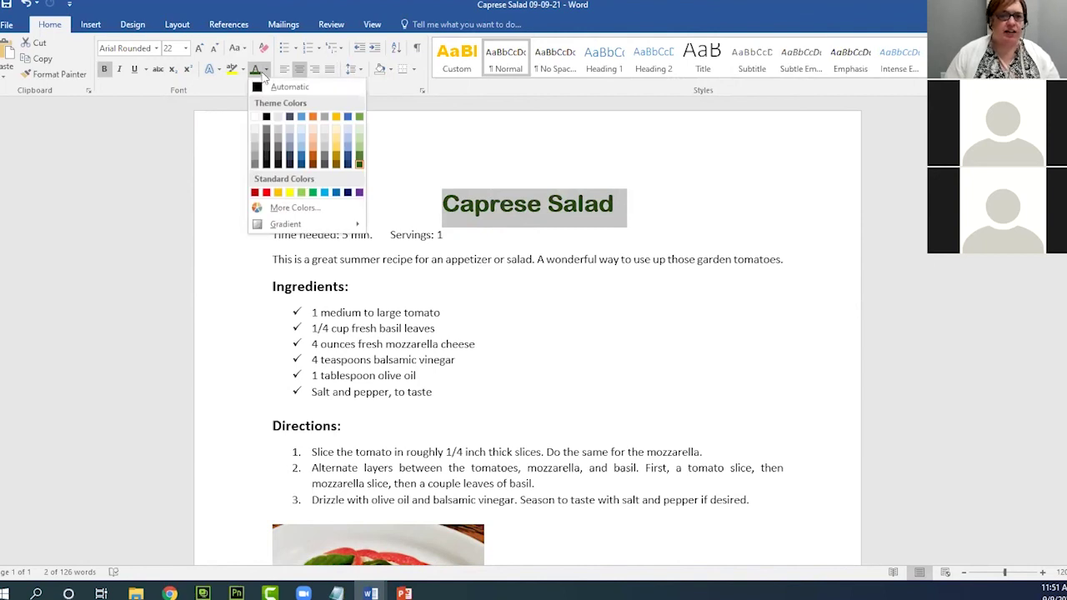
{"action": "left_click", "coordinate": [359, 159]}
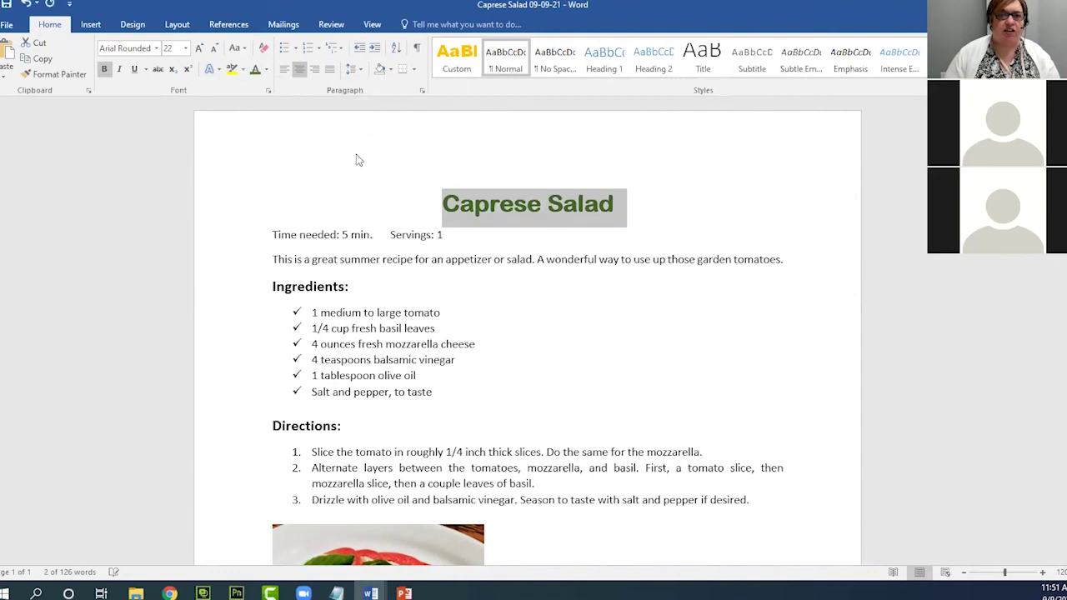
{"action": "left_click", "coordinate": [266, 70]}
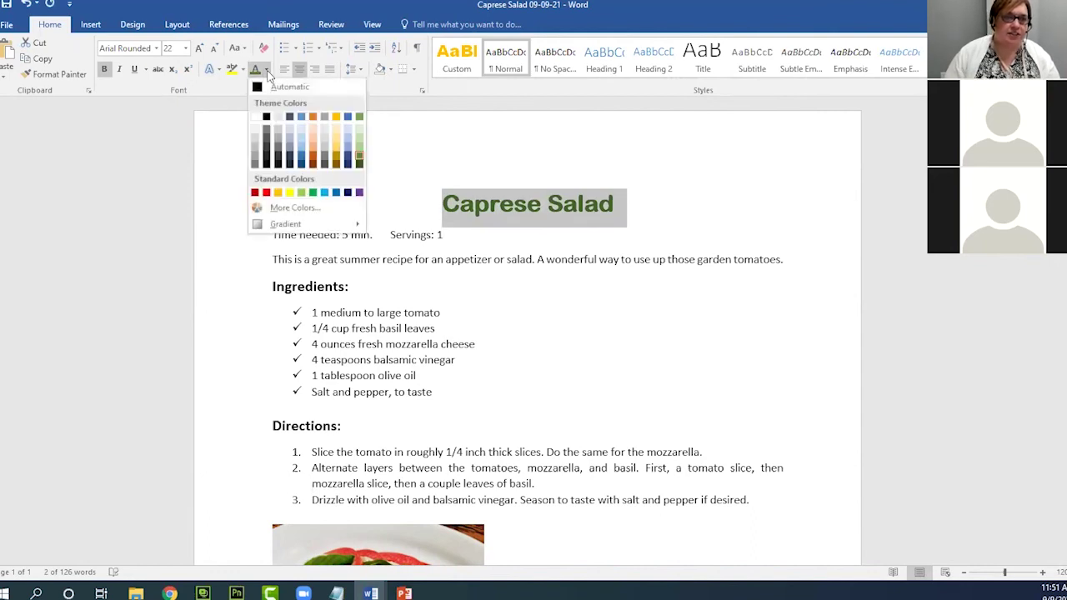
{"action": "left_click", "coordinate": [255, 193]}
{"action": "left_click", "coordinate": [566, 337]}
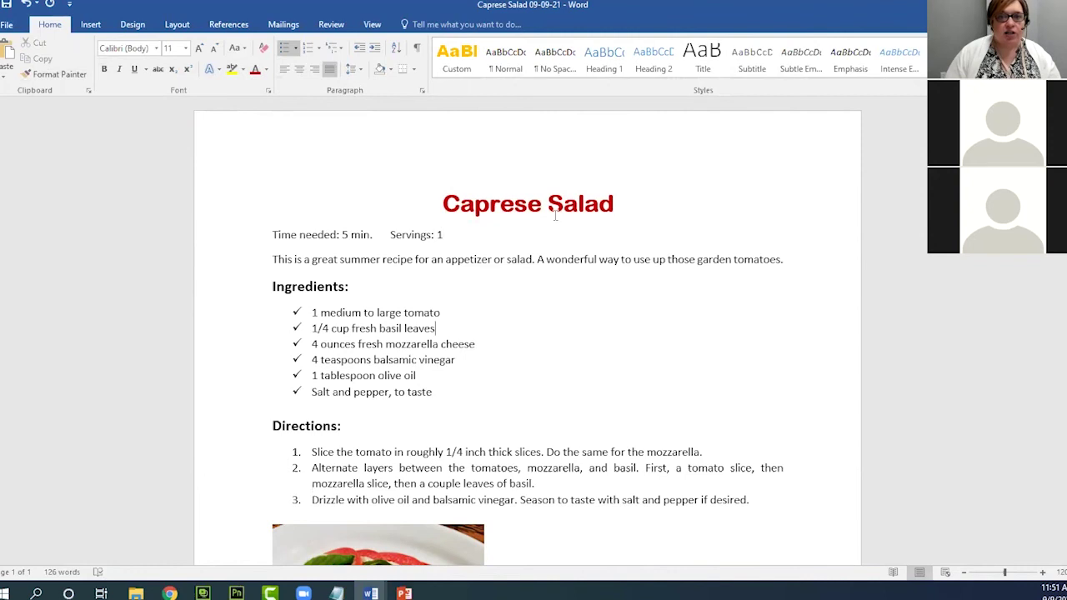
Save the changes to the existing Caprese Salad 09-09-21 document
{"action": "left_click", "coordinate": [7, 25]}
{"action": "left_click", "coordinate": [10, 25]}
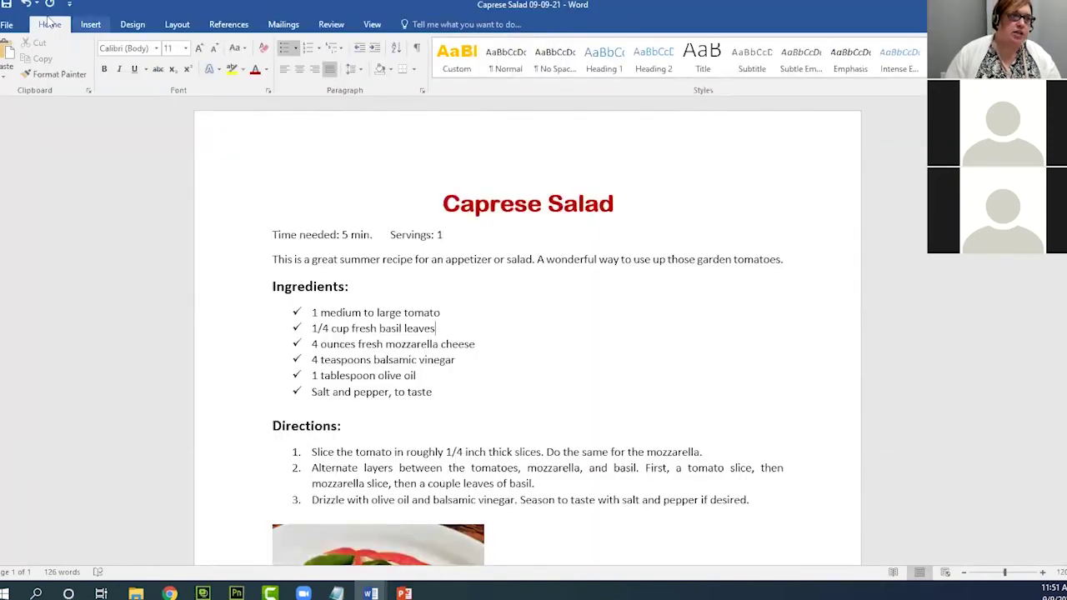
{"action": "left_click", "coordinate": [10, 27]}
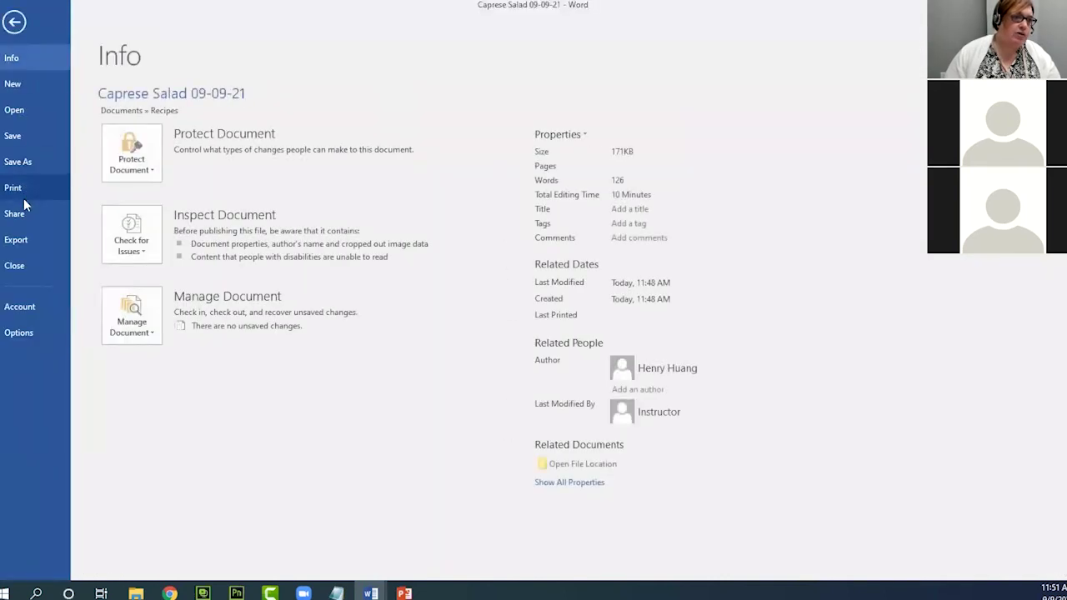
{"action": "left_click", "coordinate": [14, 22]}
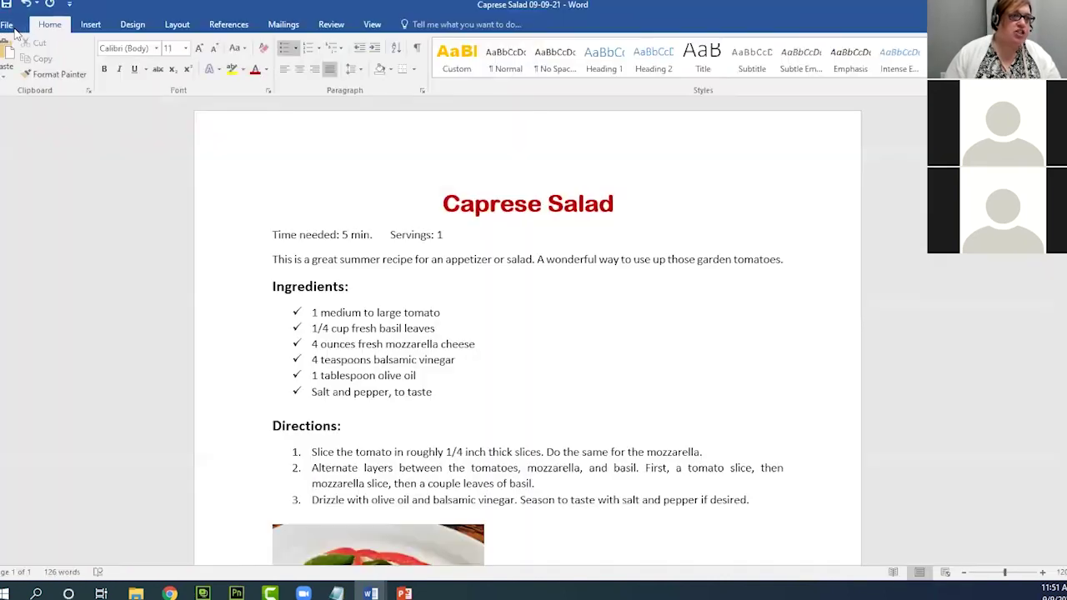
{"action": "left_click", "coordinate": [14, 28]}
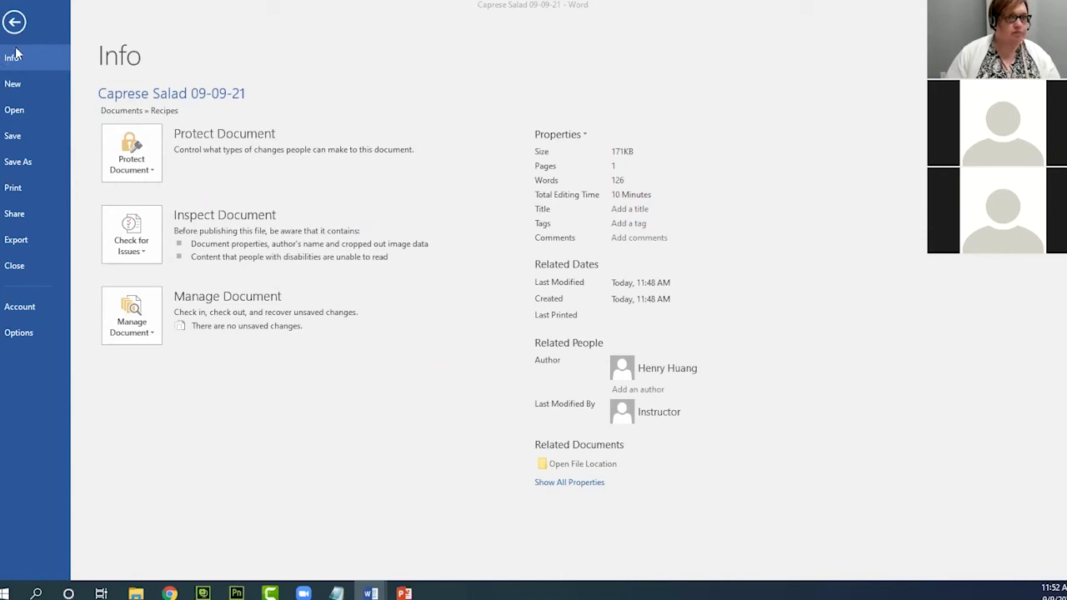
{"action": "left_click", "coordinate": [14, 137]}
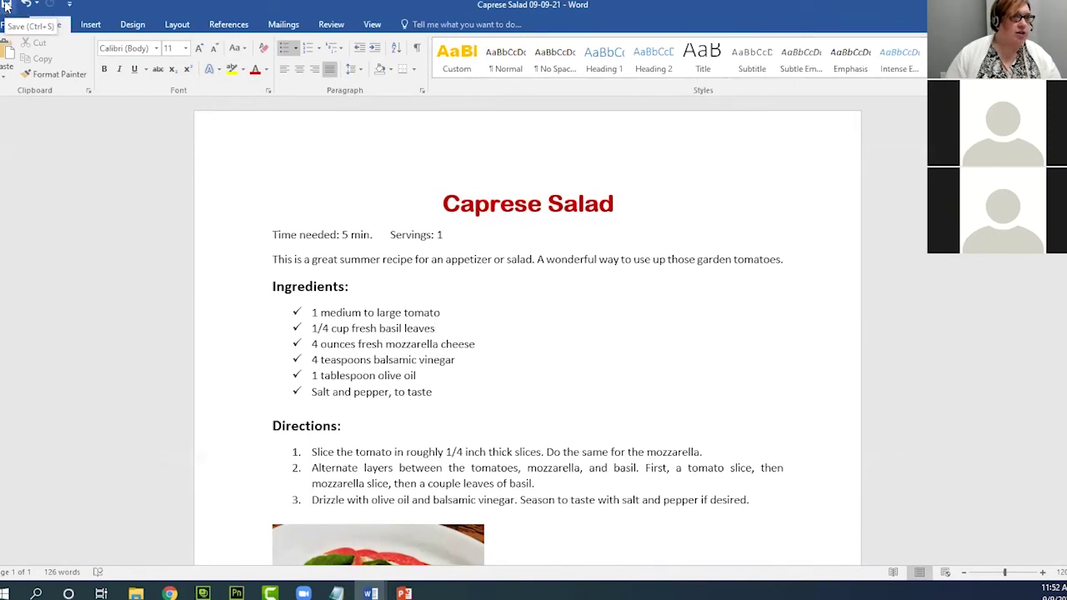
{"action": "left_click", "coordinate": [122, 301]}
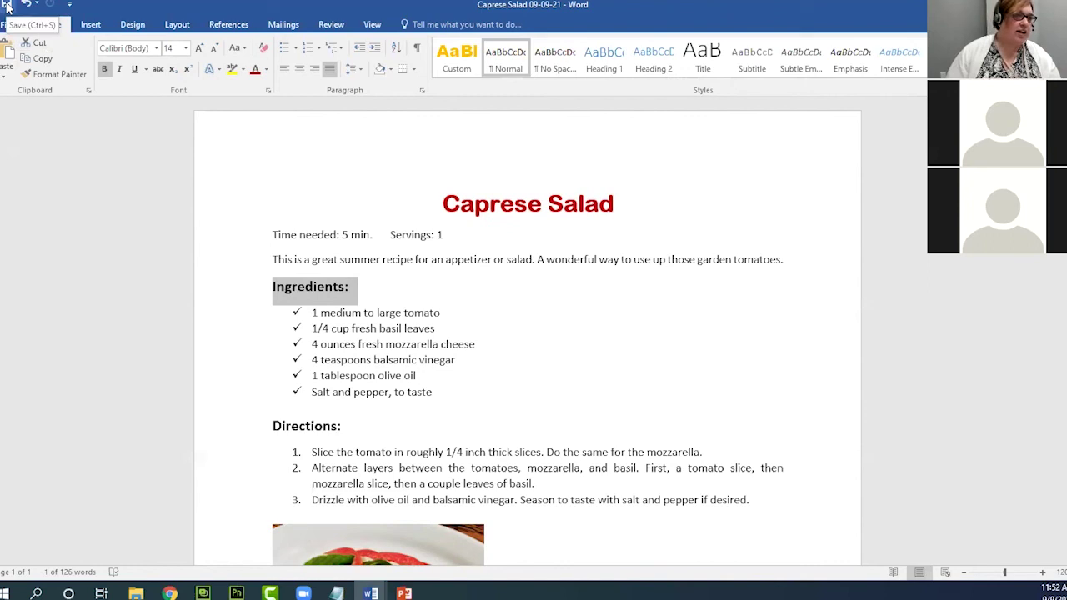
{"action": "left_click", "coordinate": [538, 367]}
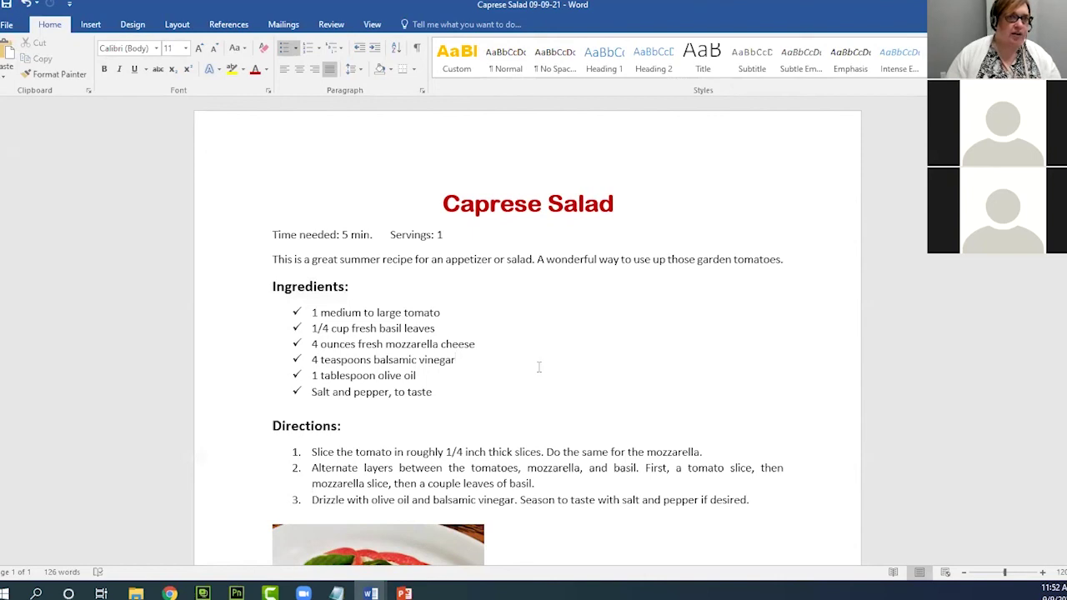
{"action": "left_click", "coordinate": [10, 24]}
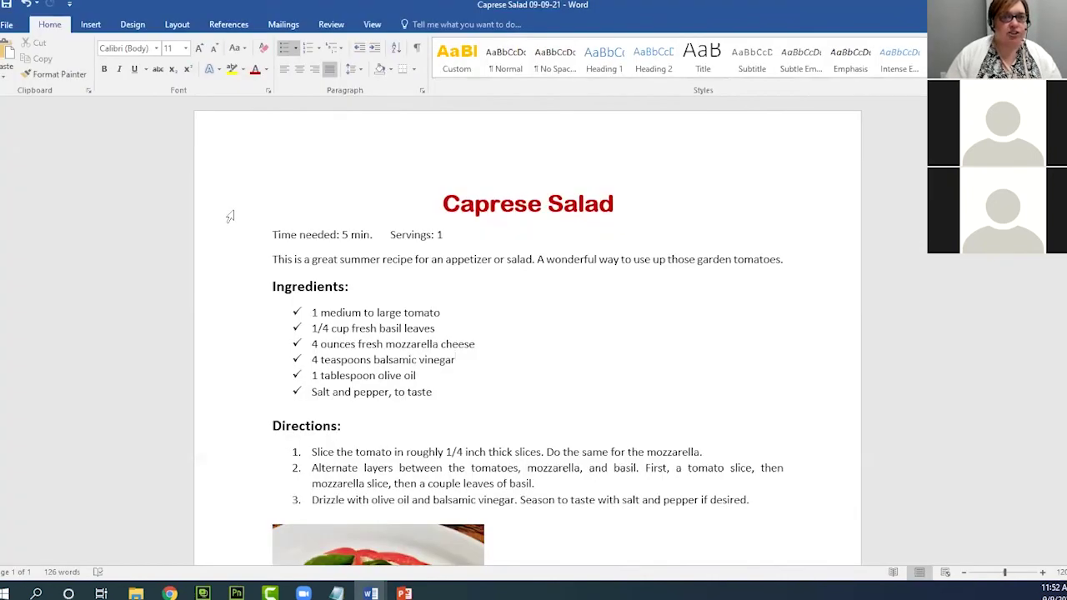
{"action": "left_click", "coordinate": [15, 30]}
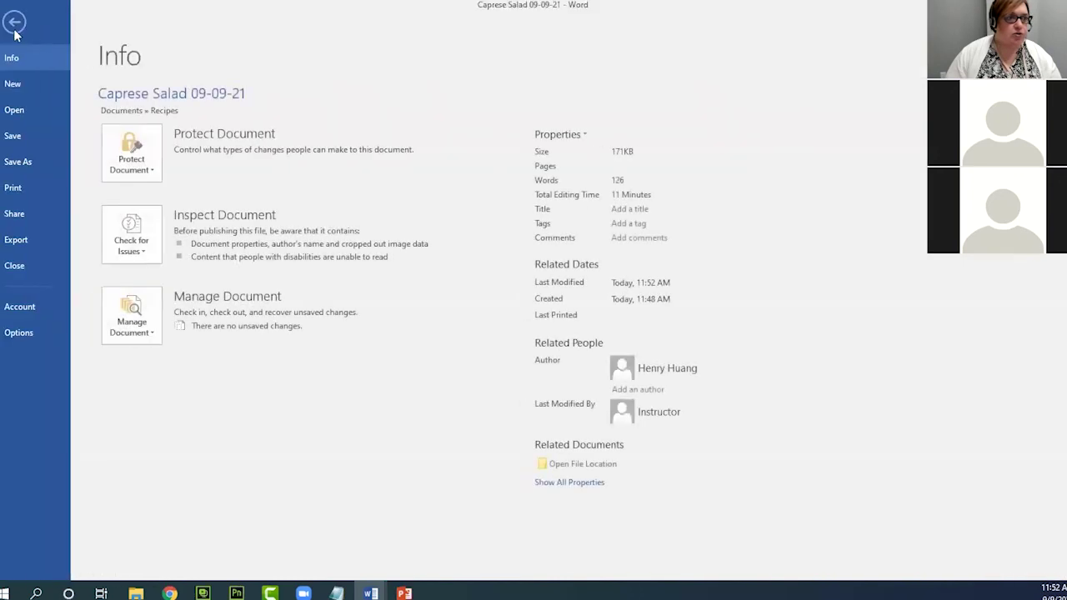
{"action": "left_click", "coordinate": [15, 24]}
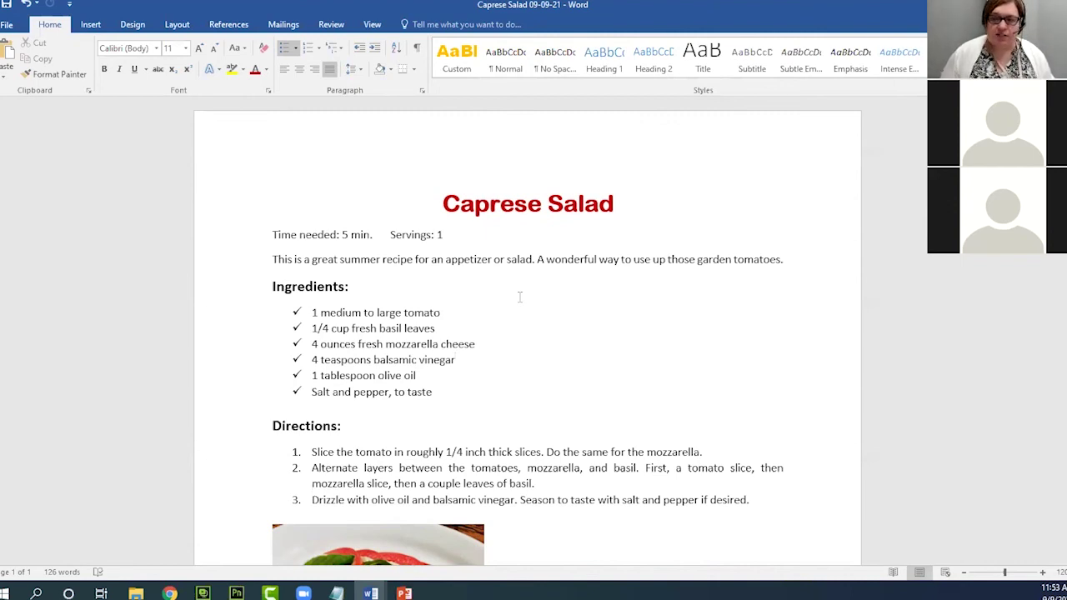
{"action": "left_click", "coordinate": [10, 26]}
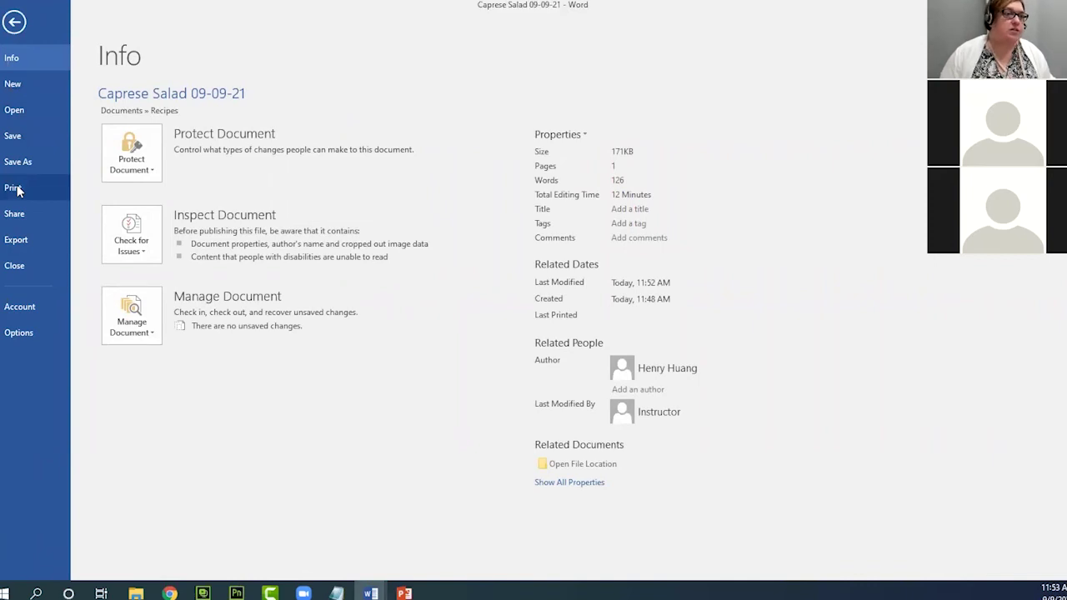
{"action": "left_click", "coordinate": [15, 23]}
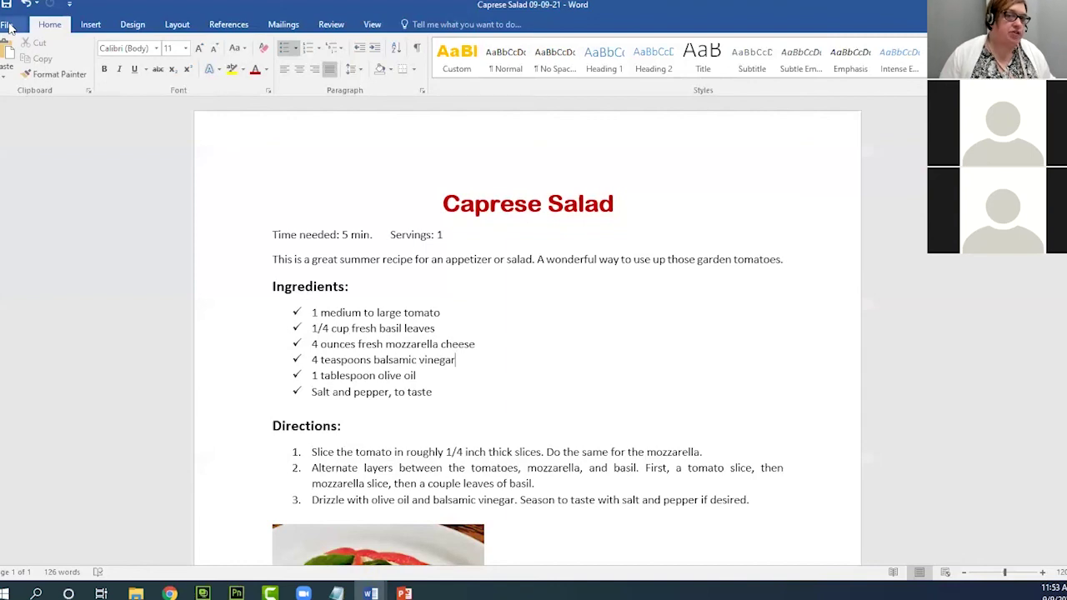
Open the recipe's print preview, enlarge it to 80% and look over the whole page
{"action": "left_click", "coordinate": [11, 25]}
{"action": "left_click", "coordinate": [13, 188]}
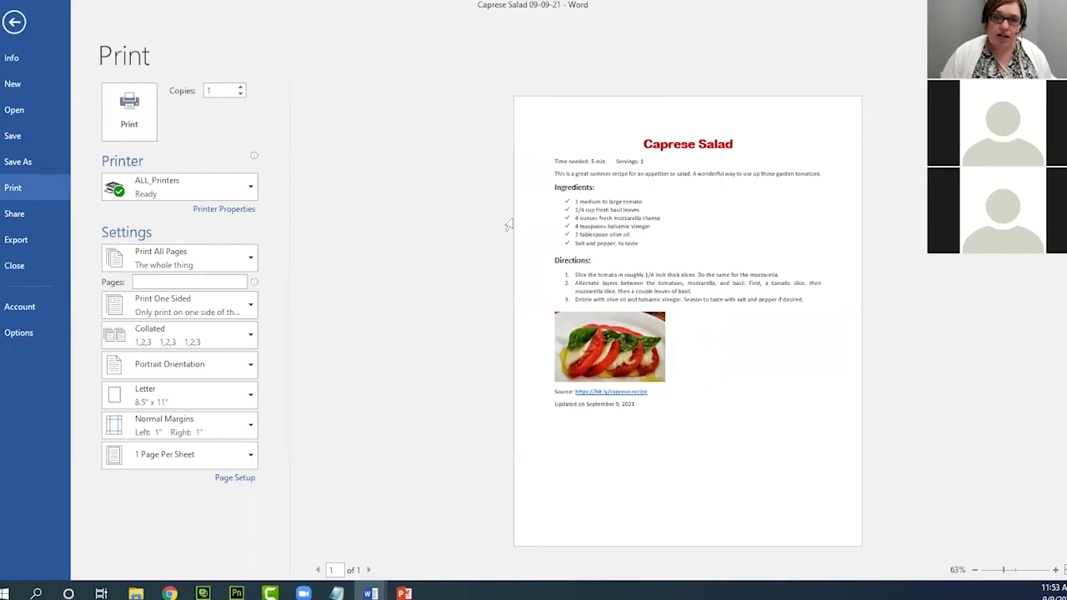
{"action": "left_click", "coordinate": [1056, 570]}
{"action": "left_click", "coordinate": [1055, 571]}
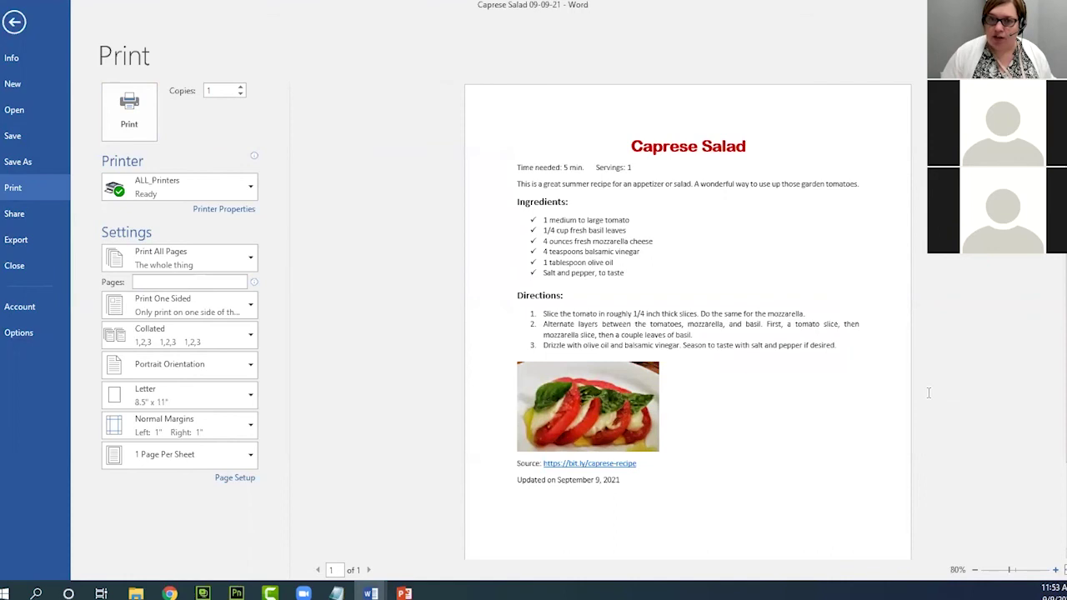
{"action": "scroll", "coordinate": [928, 392], "scroll_direction": "down", "scroll_amount": 2}
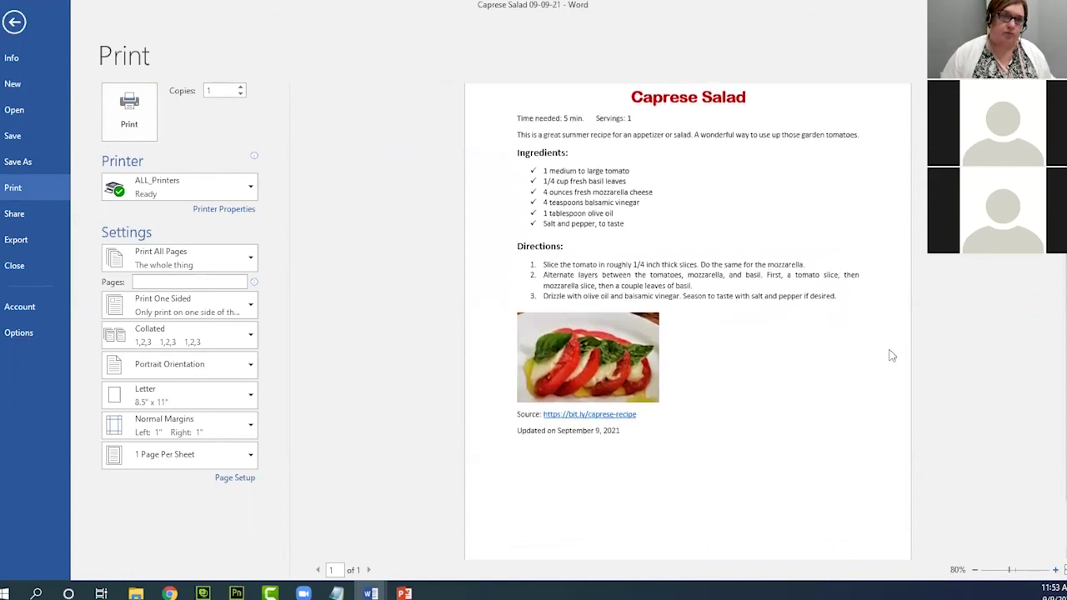
{"action": "scroll", "coordinate": [677, 292], "scroll_direction": "up", "scroll_amount": 2}
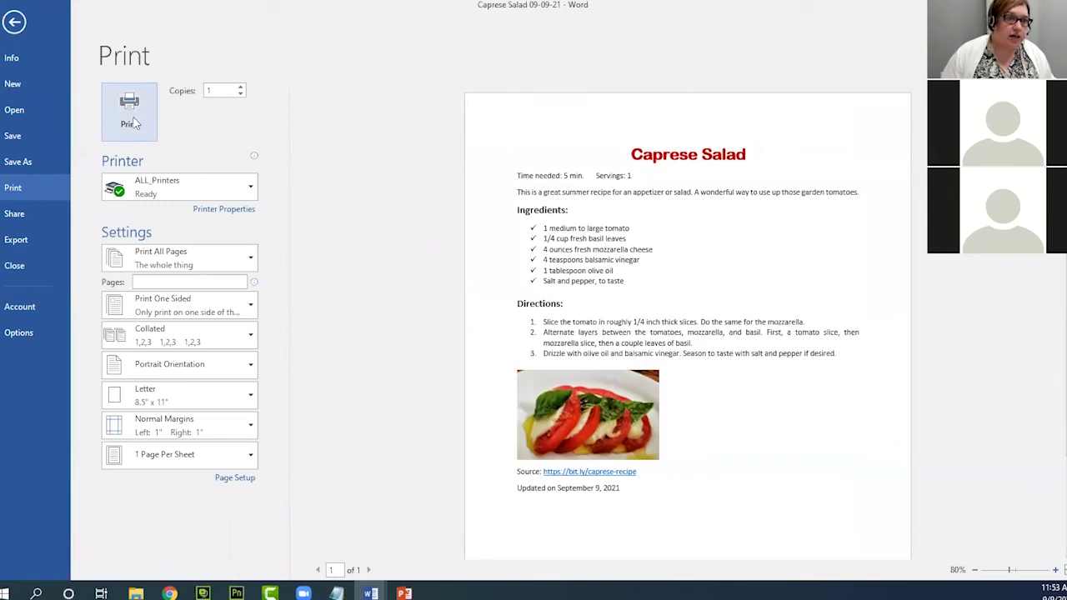
Review the available printers for the recipe and keep ALL_Printers selected
{"action": "left_click", "coordinate": [132, 188]}
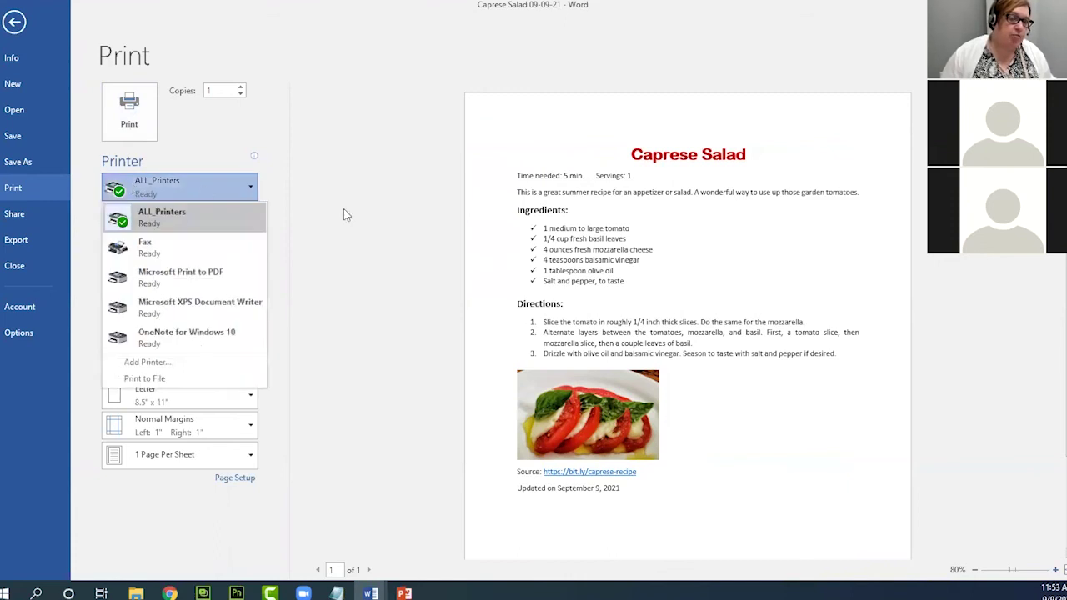
{"action": "left_click", "coordinate": [346, 215]}
{"action": "left_click", "coordinate": [159, 195]}
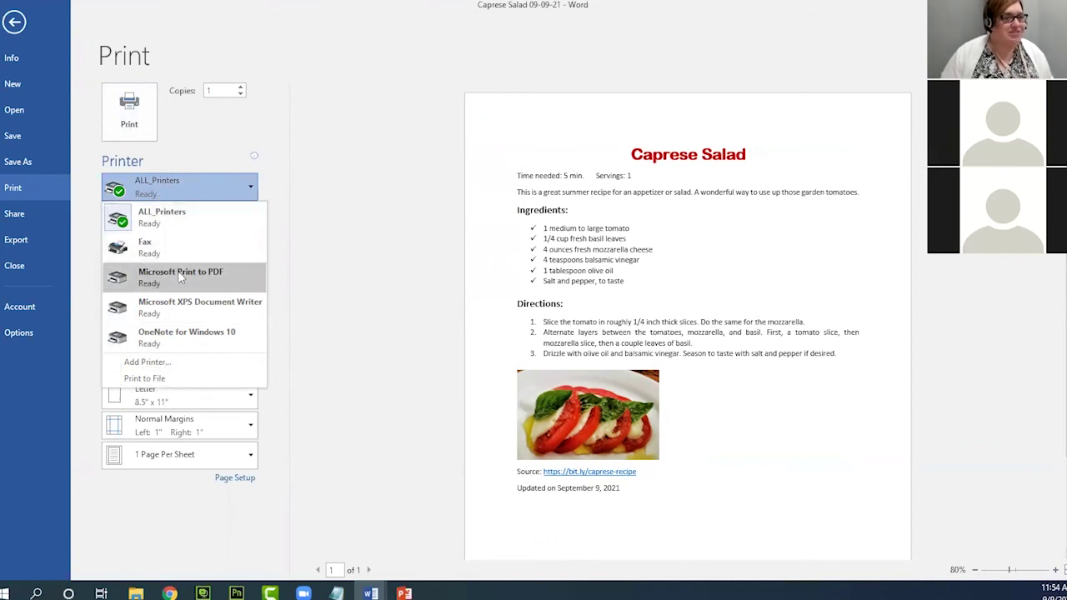
{"action": "left_click", "coordinate": [341, 233]}
{"action": "left_click", "coordinate": [187, 183]}
{"action": "left_click", "coordinate": [208, 184]}
{"action": "left_click", "coordinate": [208, 184]}
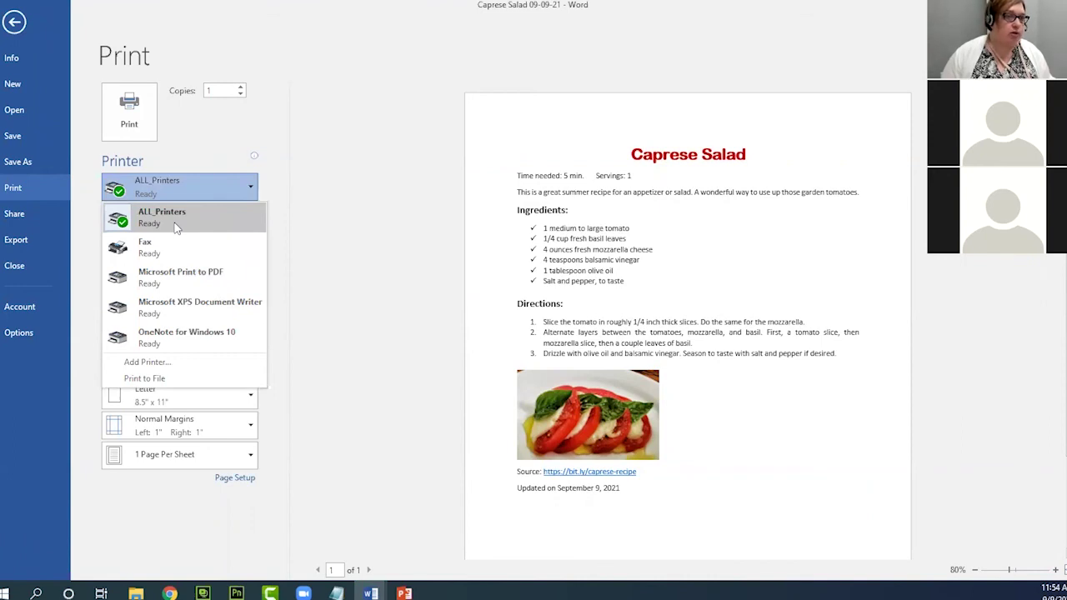
{"action": "left_click", "coordinate": [168, 186]}
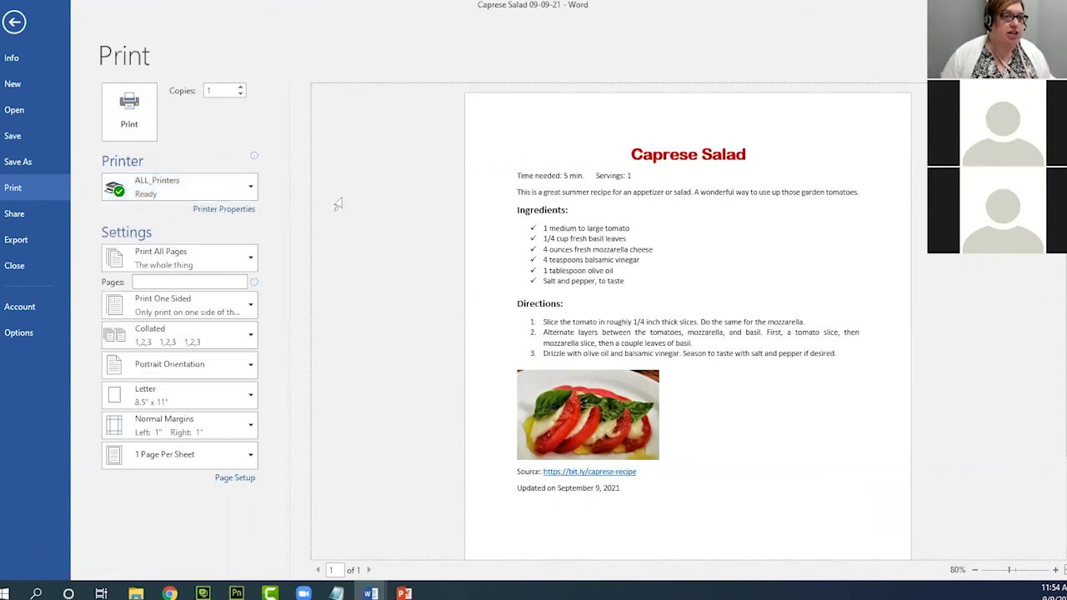
{"action": "left_click", "coordinate": [196, 192]}
{"action": "left_click", "coordinate": [171, 229]}
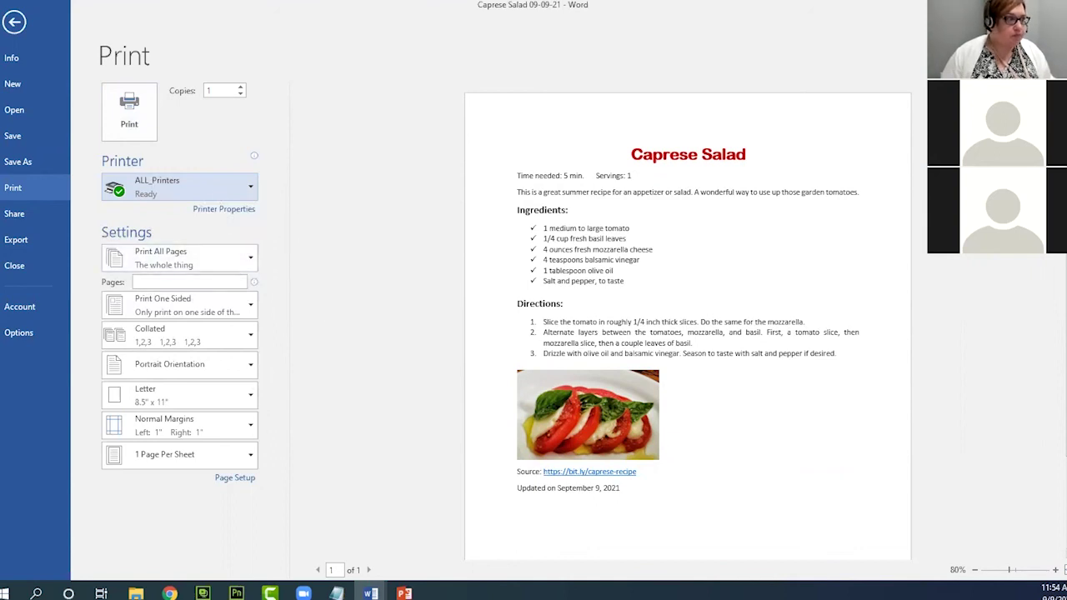
Look at the selected printer's properties and the choices for which pages to print
{"action": "left_click", "coordinate": [224, 209]}
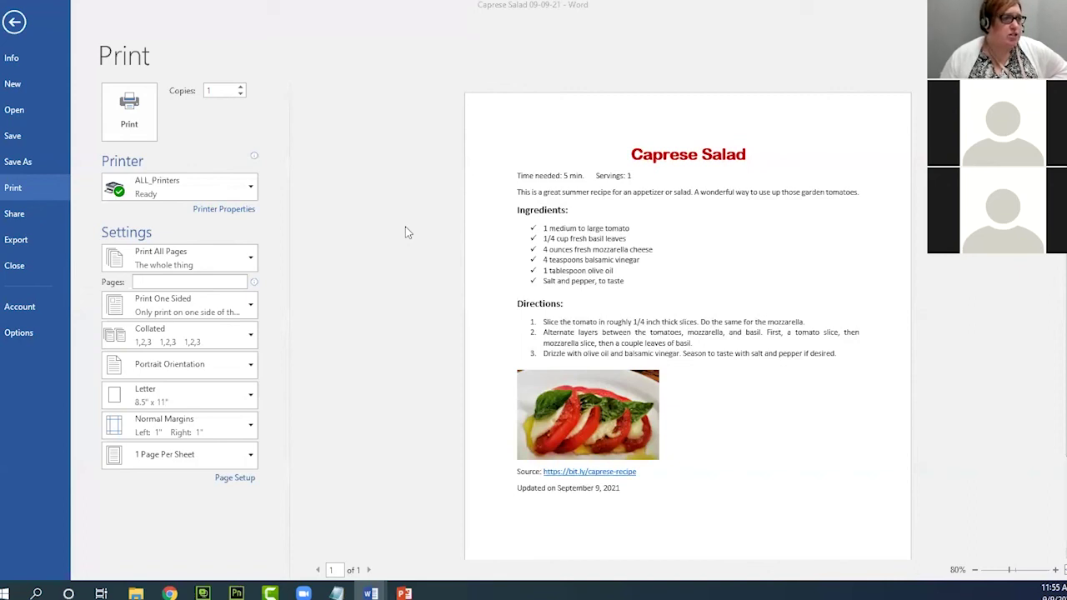
{"action": "left_click", "coordinate": [238, 264]}
{"action": "left_click", "coordinate": [377, 264]}
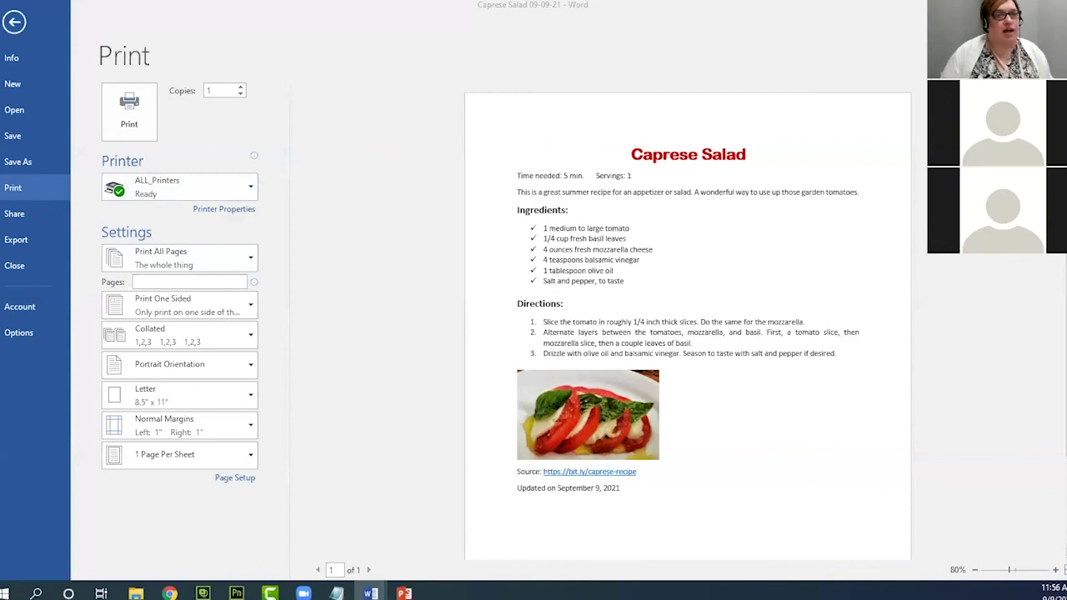
{"action": "left_click", "coordinate": [419, 354]}
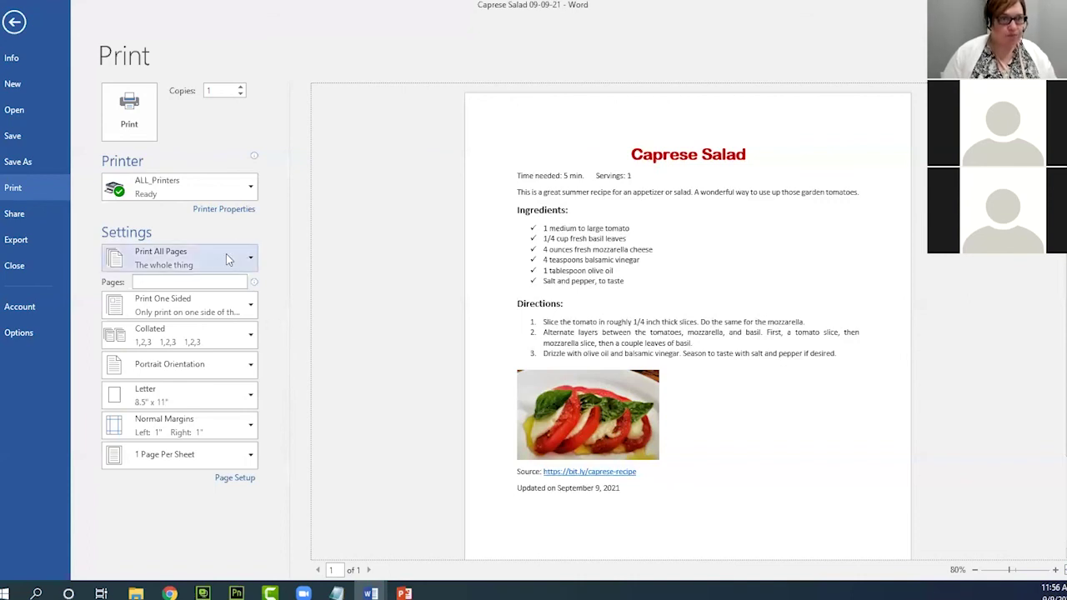
Set the print range to Custom Print and review the one-sided and both-sides printing options
{"action": "left_click", "coordinate": [185, 265]}
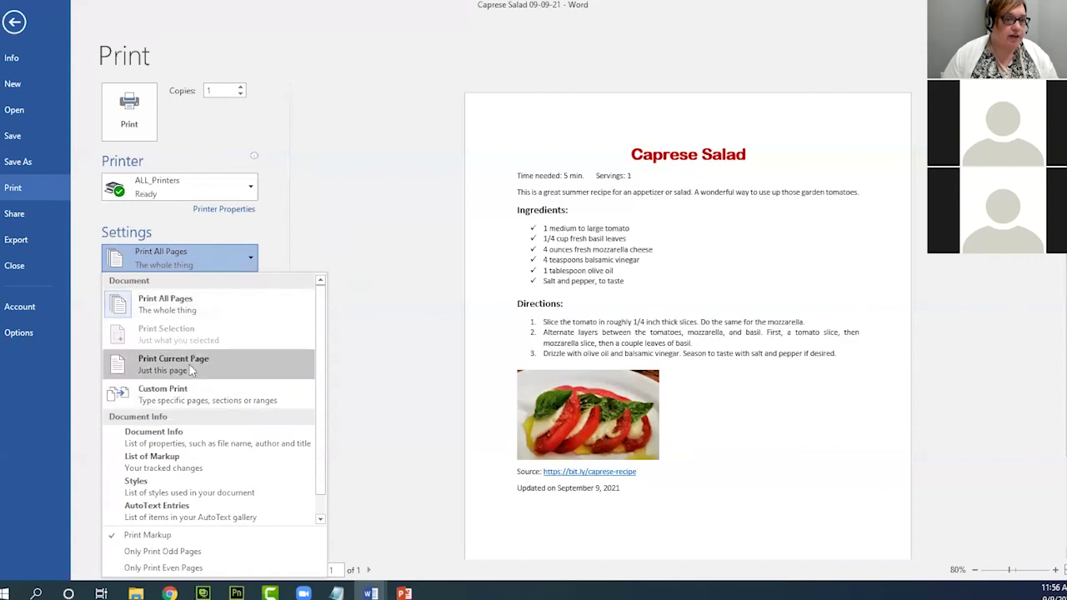
{"action": "left_click", "coordinate": [179, 403]}
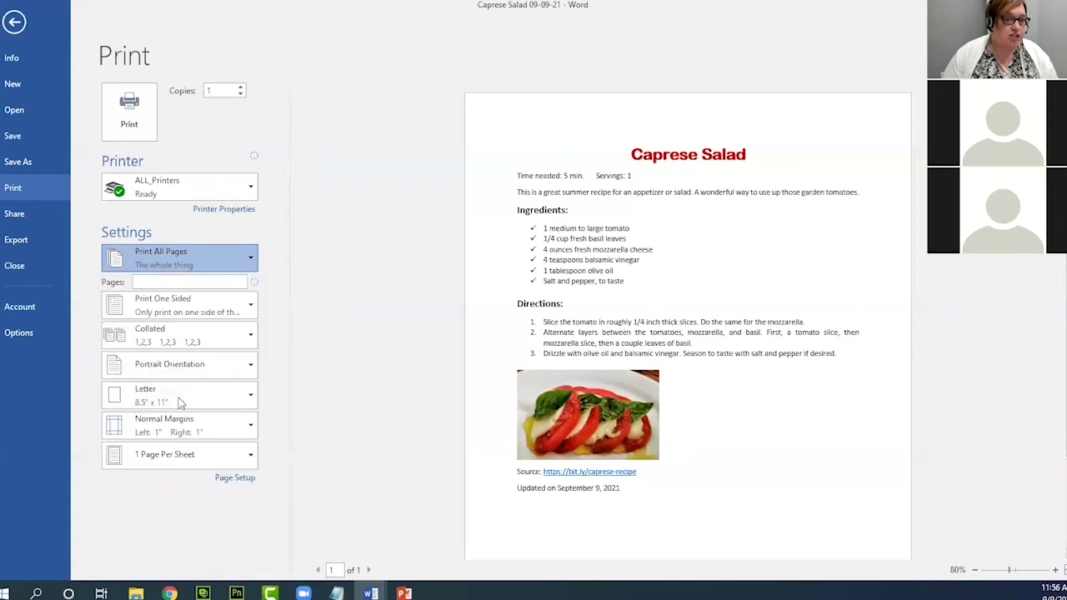
{"action": "left_click", "coordinate": [166, 331]}
{"action": "left_click", "coordinate": [169, 310]}
{"action": "left_click", "coordinate": [169, 310]}
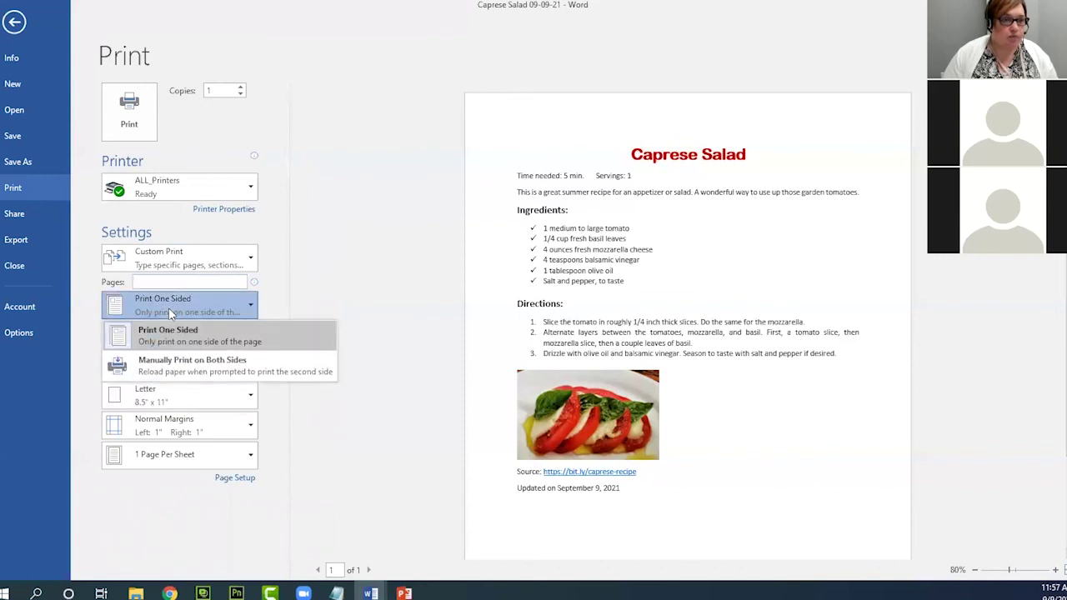
{"action": "left_click", "coordinate": [309, 287]}
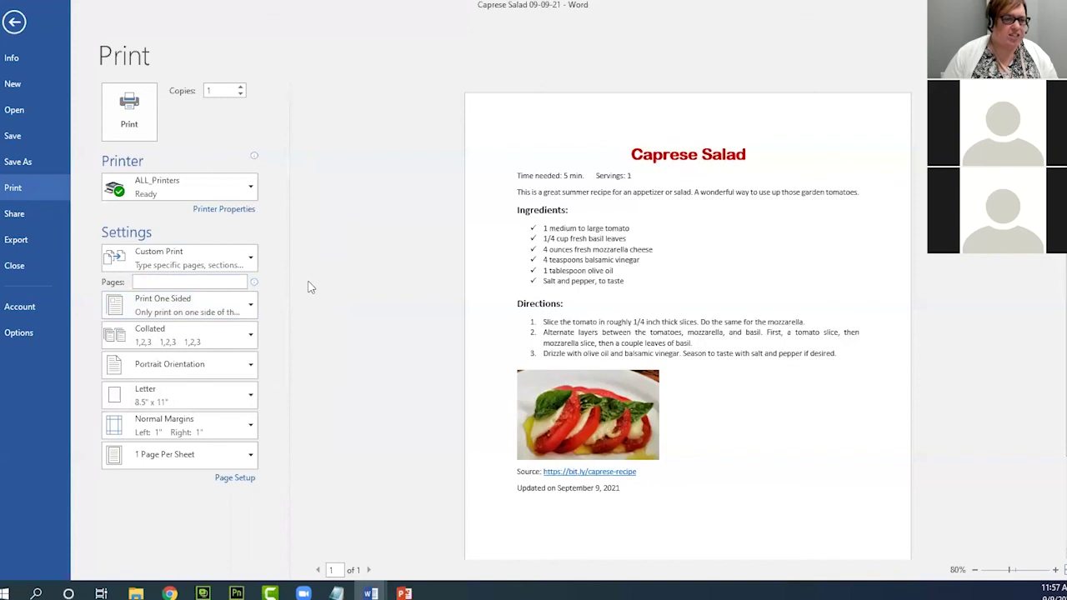
{"action": "left_click", "coordinate": [241, 260]}
{"action": "left_click", "coordinate": [325, 245]}
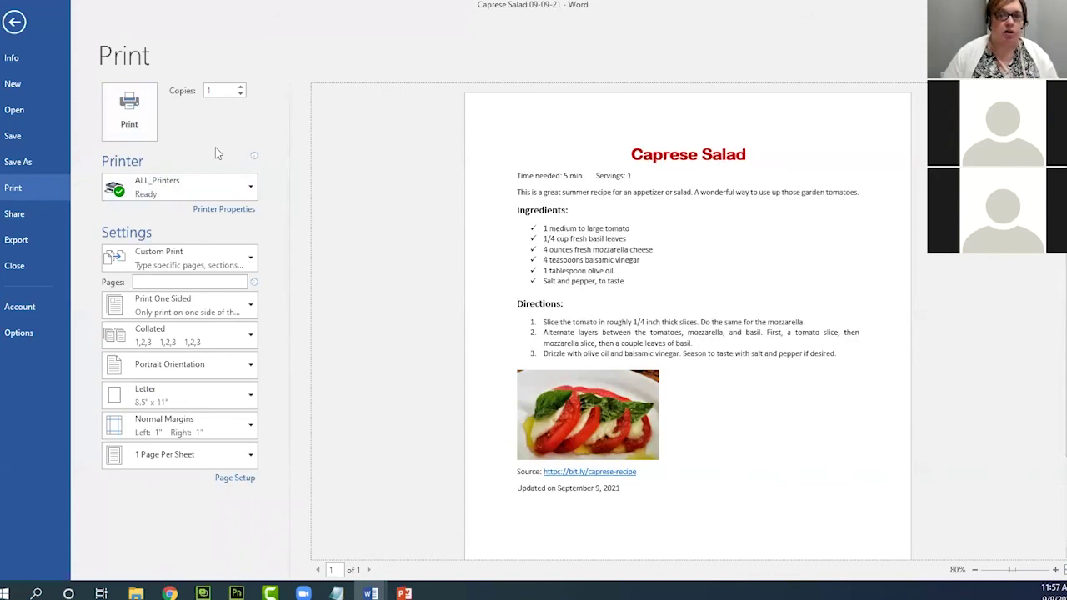
Leave the recipe's print preview and switch to the running PowerPoint slide show
{"action": "left_click", "coordinate": [18, 25]}
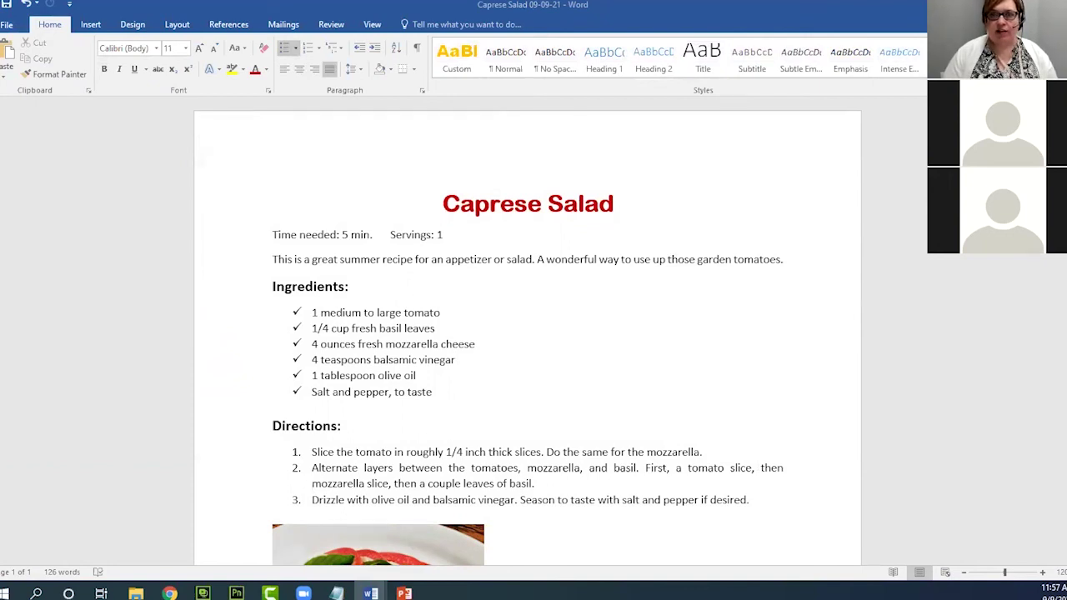
{"action": "key", "text": "alt+Tab"}
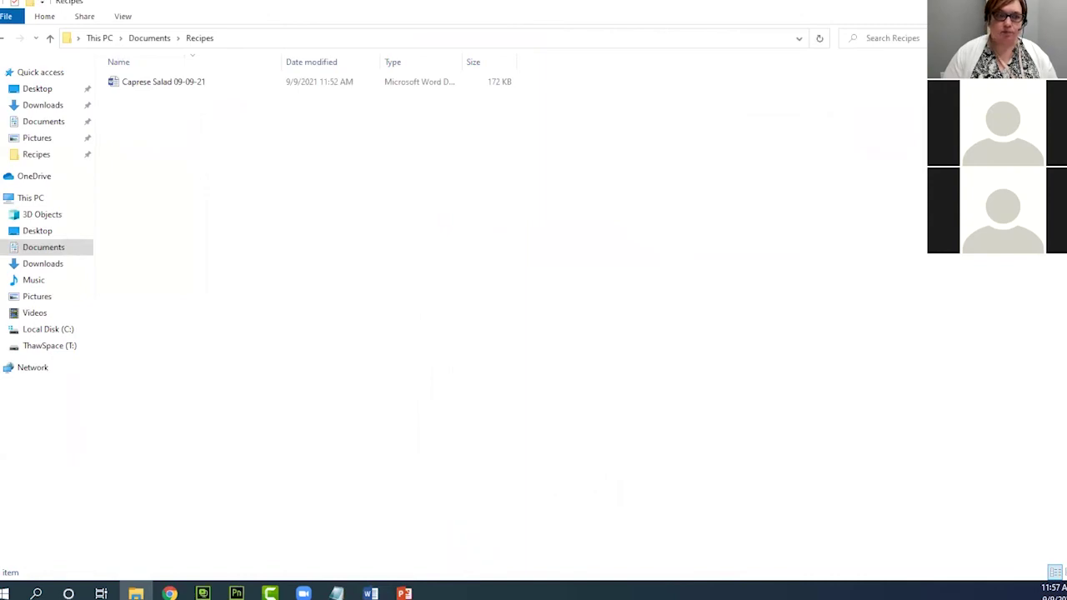
{"action": "key", "text": "super+d"}
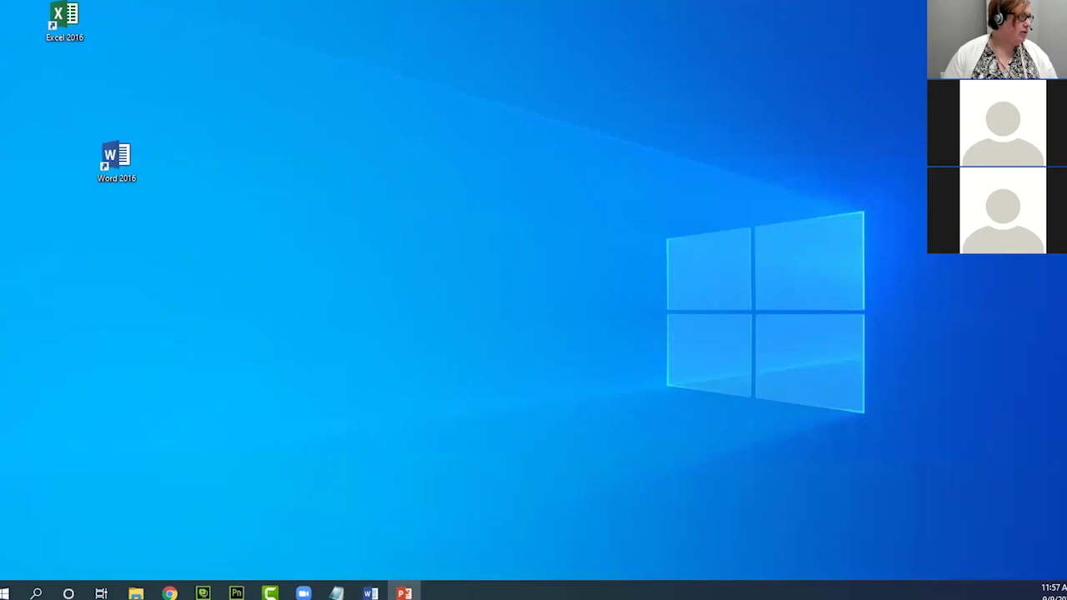
{"action": "key", "text": "alt+Tab"}
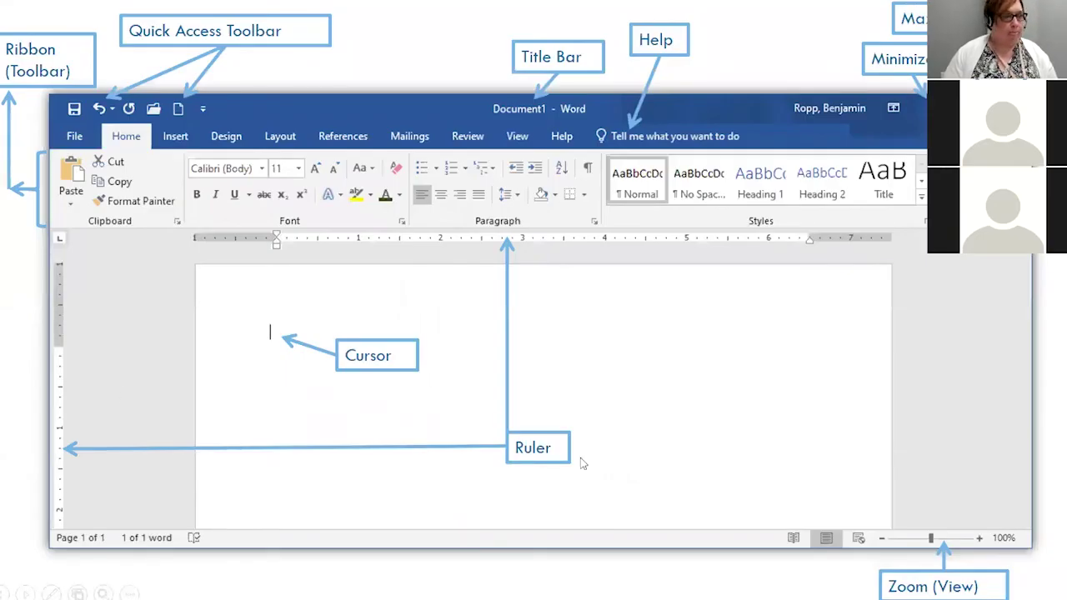
Move through the slide show to the Getting Oriented slide on three ways to do things
{"action": "left_click", "coordinate": [526, 483]}
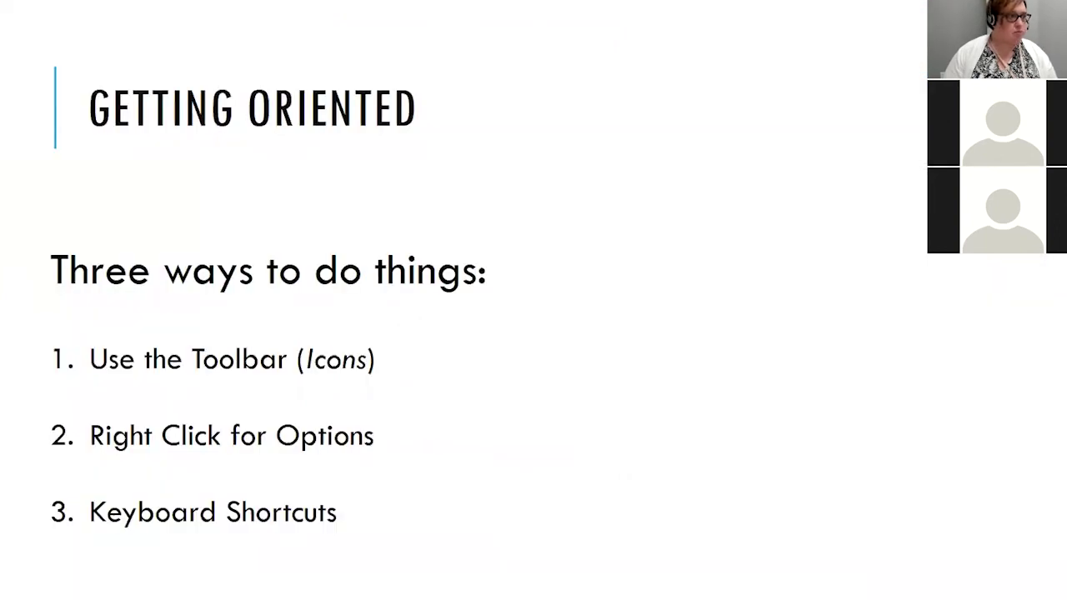
{"action": "key", "text": "Right"}
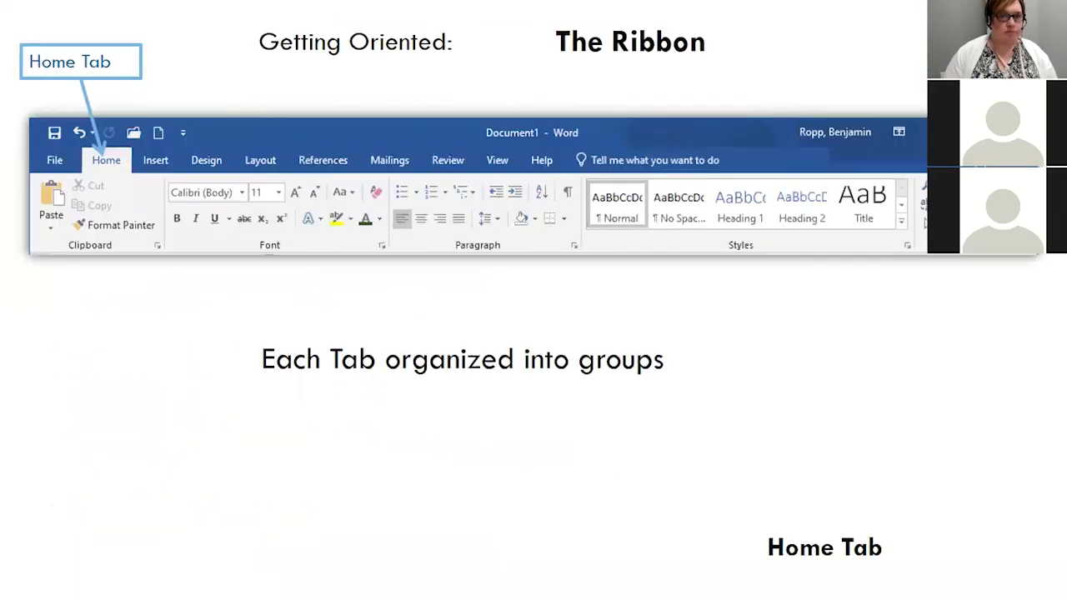
{"action": "key", "text": "Left"}
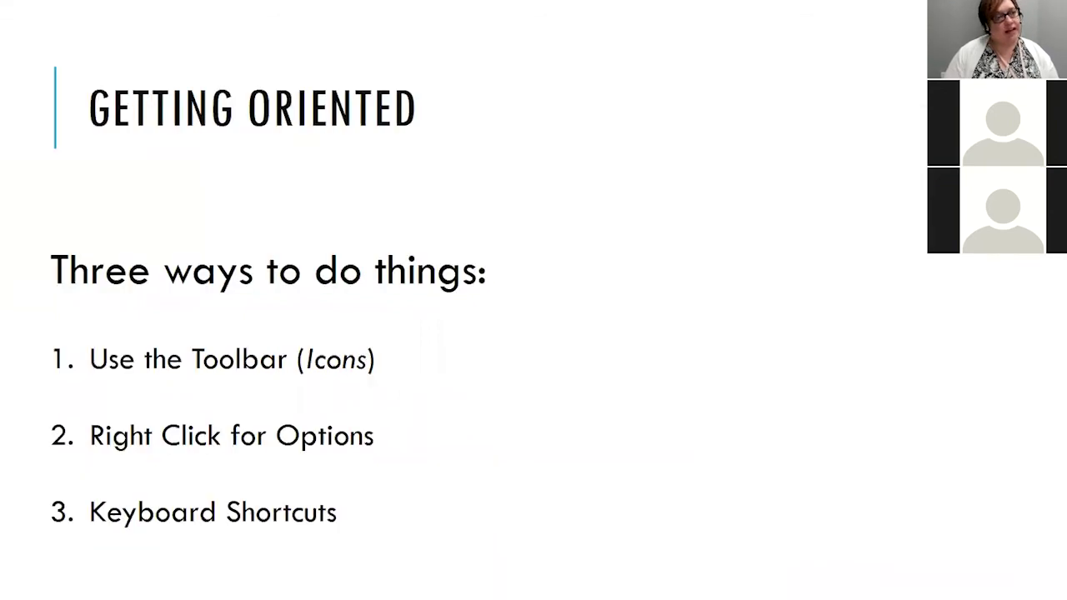